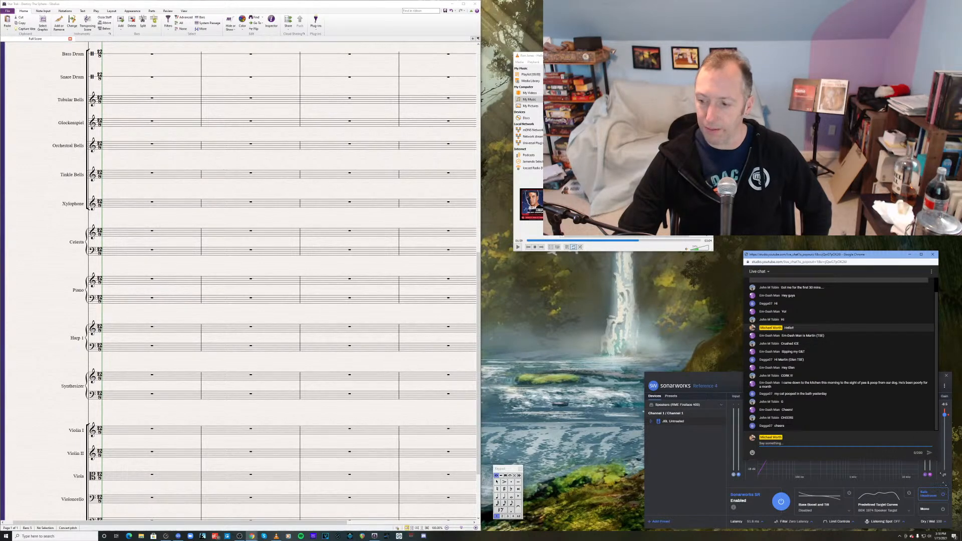
- Enlarge the live chat window, move the media player window lower, and resize it so its track list is visible
{"action": "left_click_drag", "start_coordinate": [937, 457], "coordinate": [947, 505]}
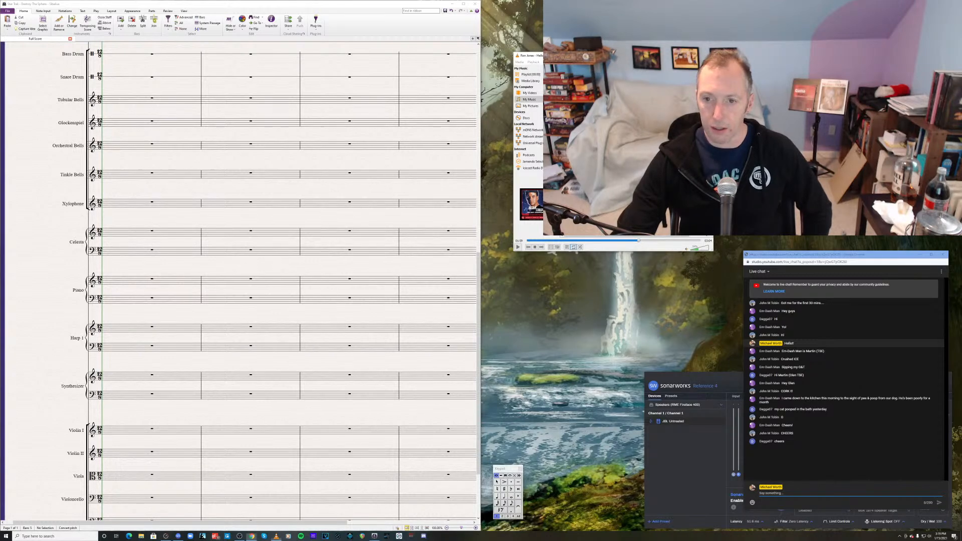
{"action": "left_click_drag", "start_coordinate": [616, 56], "coordinate": [600, 120]}
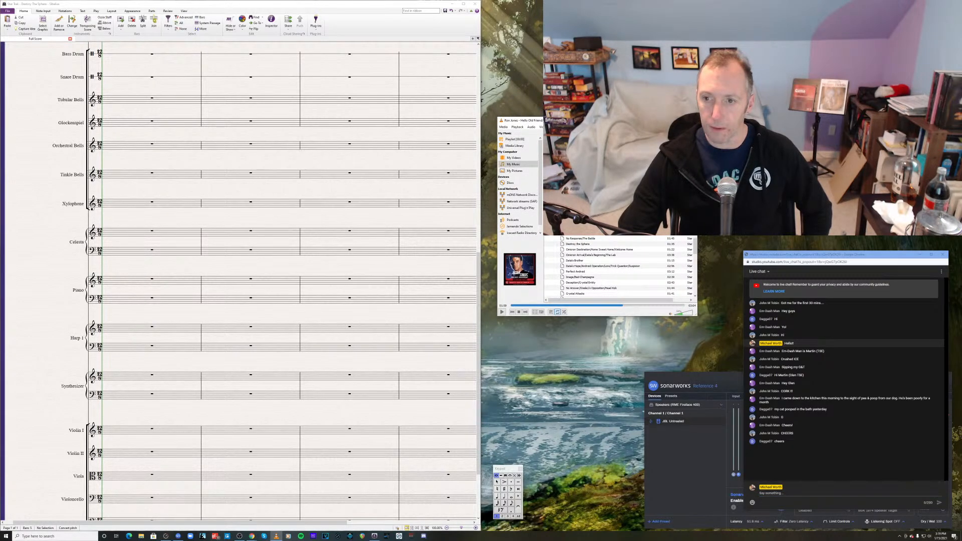
{"action": "left_click_drag", "start_coordinate": [696, 117], "coordinate": [669, 166]}
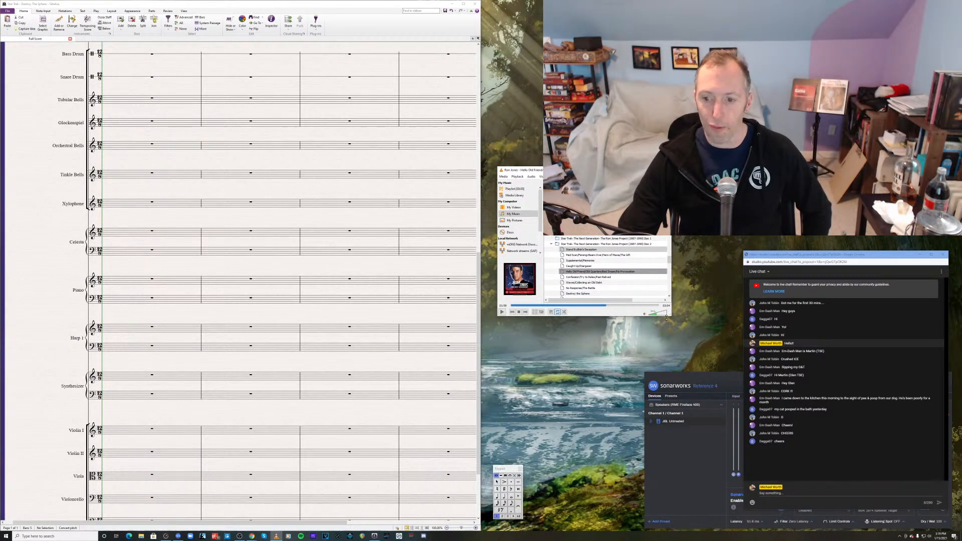
{"action": "left_click_drag", "start_coordinate": [673, 321], "coordinate": [678, 329]}
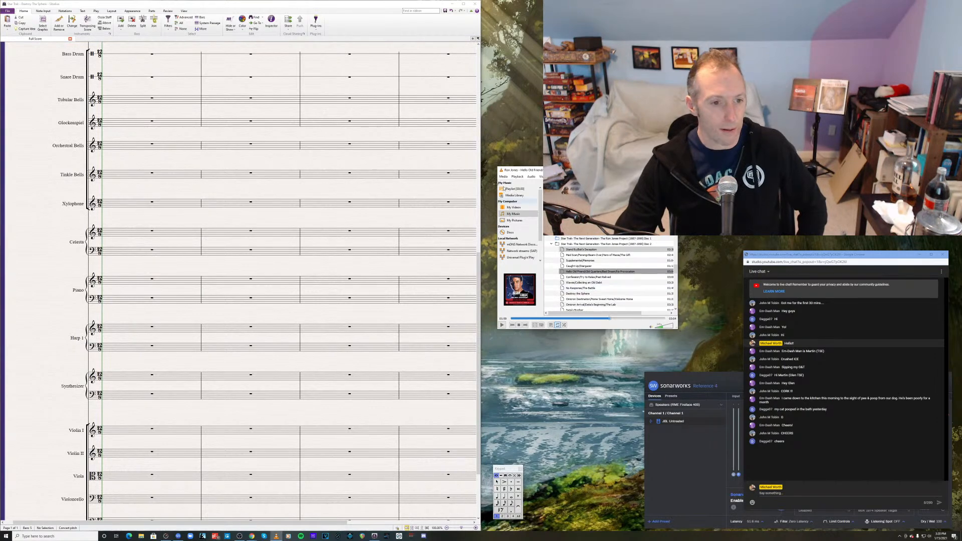
- Look over the score's instrument staves from the strings and percussion up through the brass and woodwinds
{"action": "left_click_drag", "start_coordinate": [404, 216], "coordinate": [389, 315]}
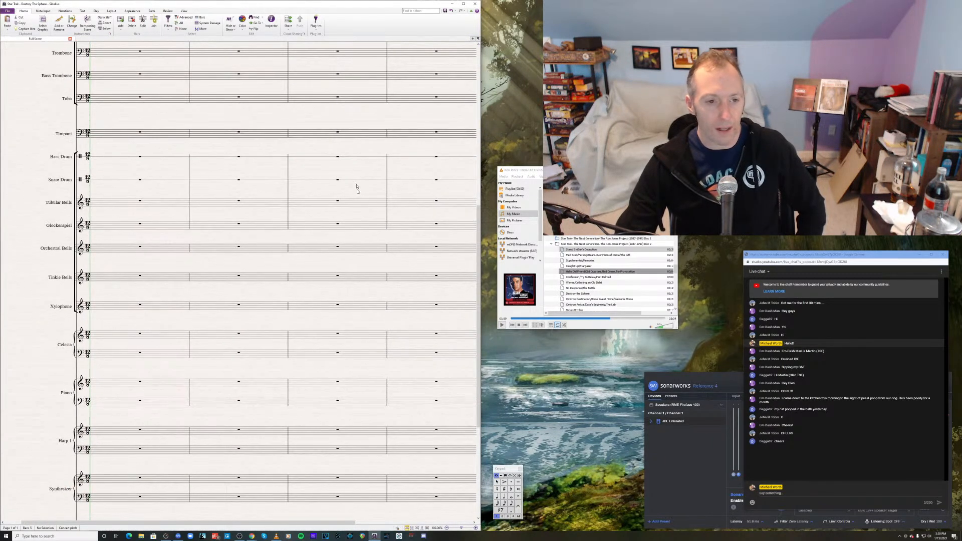
{"action": "scroll", "coordinate": [354, 178], "scroll_direction": "up", "scroll_amount": 3}
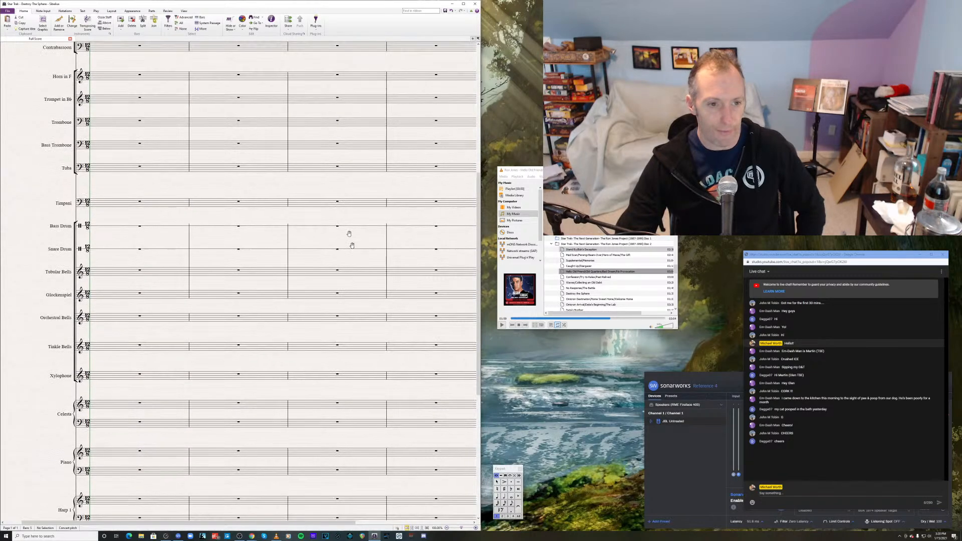
{"action": "left_click_drag", "start_coordinate": [341, 211], "coordinate": [346, 271]}
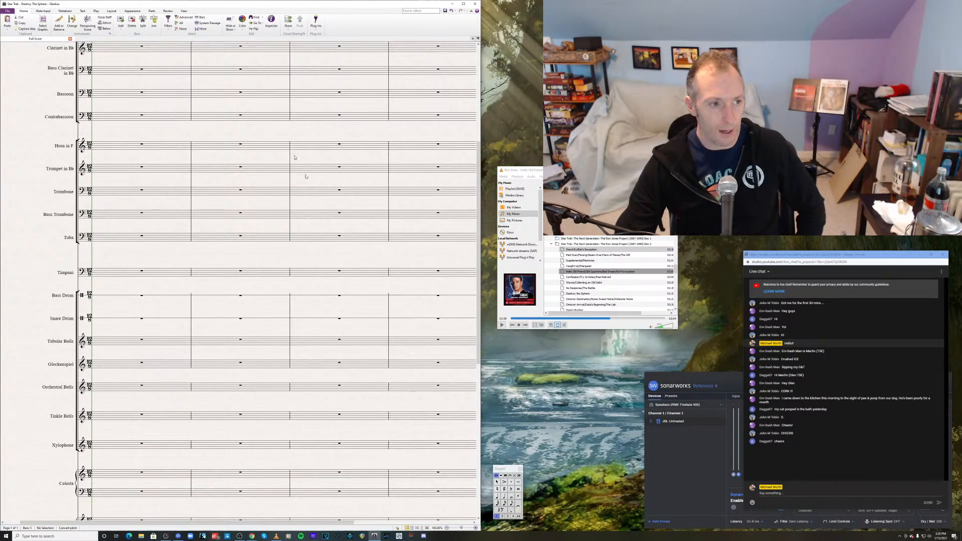
{"action": "left_click_drag", "start_coordinate": [285, 131], "coordinate": [293, 232]}
{"action": "mouse_move", "coordinate": [263, 119]}
{"action": "left_mouse_down"}
{"action": "mouse_move", "coordinate": [263, 144]}
{"action": "mouse_move", "coordinate": [259, 122]}
{"action": "left_mouse_up"}
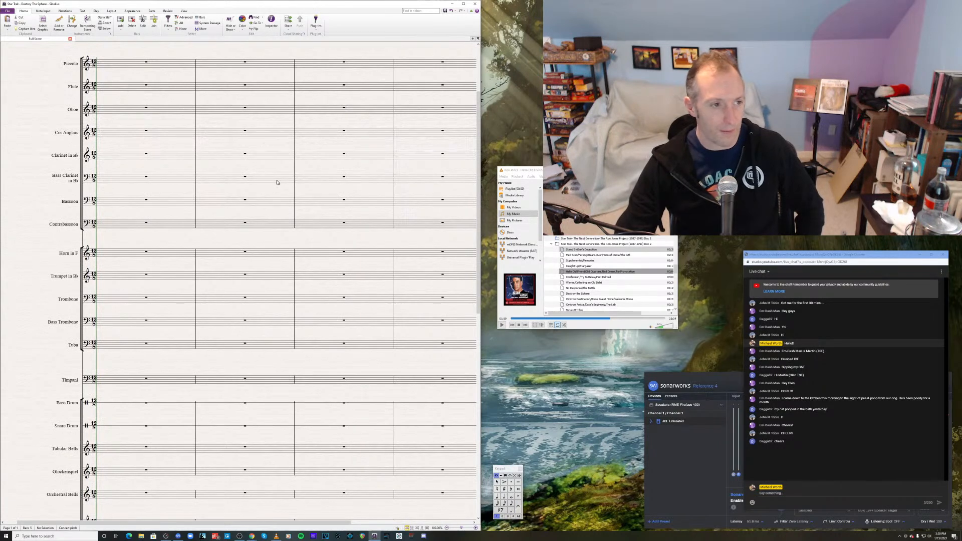
{"action": "left_click_drag", "start_coordinate": [245, 133], "coordinate": [226, 105]}
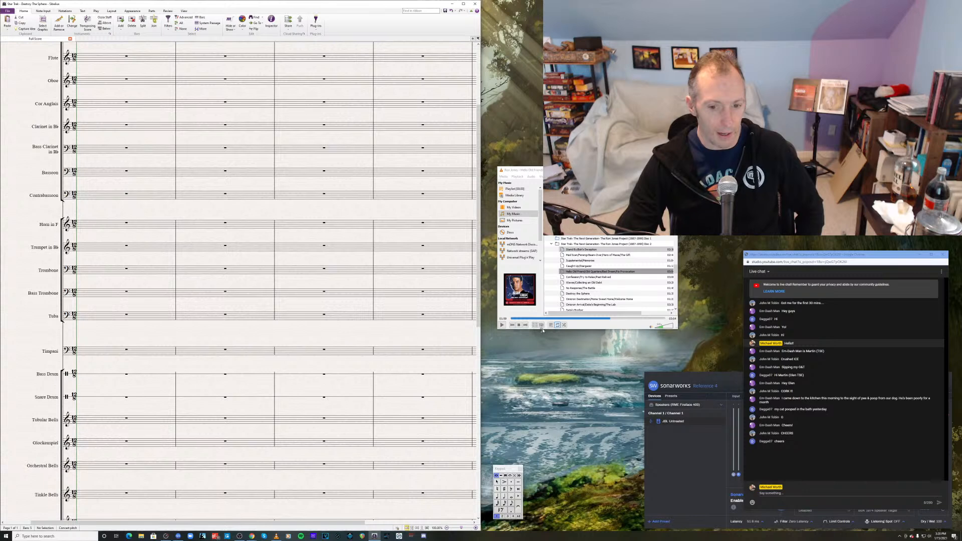
- Load the reference track "Destroy the Sphere" in the media player and start playing it
{"action": "left_click", "coordinate": [504, 320]}
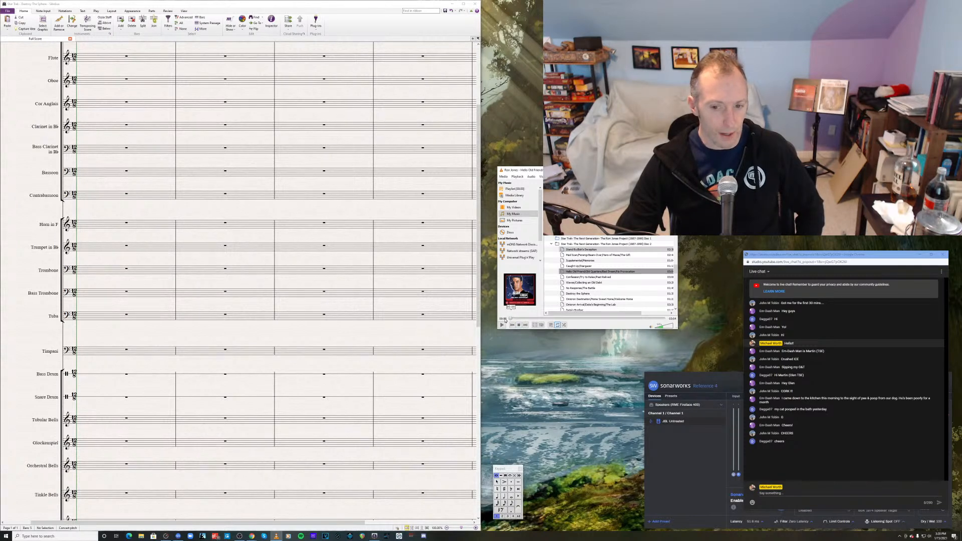
{"action": "double_click", "coordinate": [567, 295]}
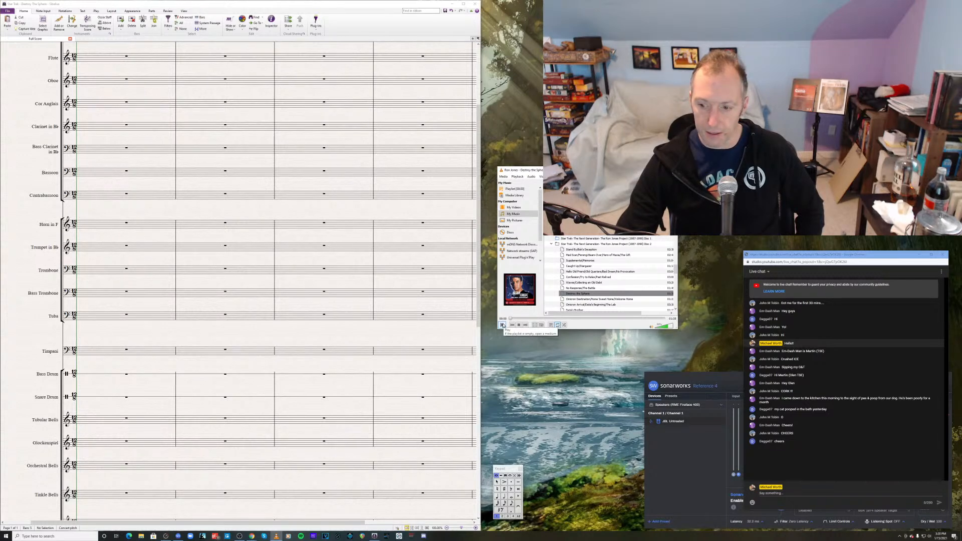
{"action": "left_click", "coordinate": [503, 324]}
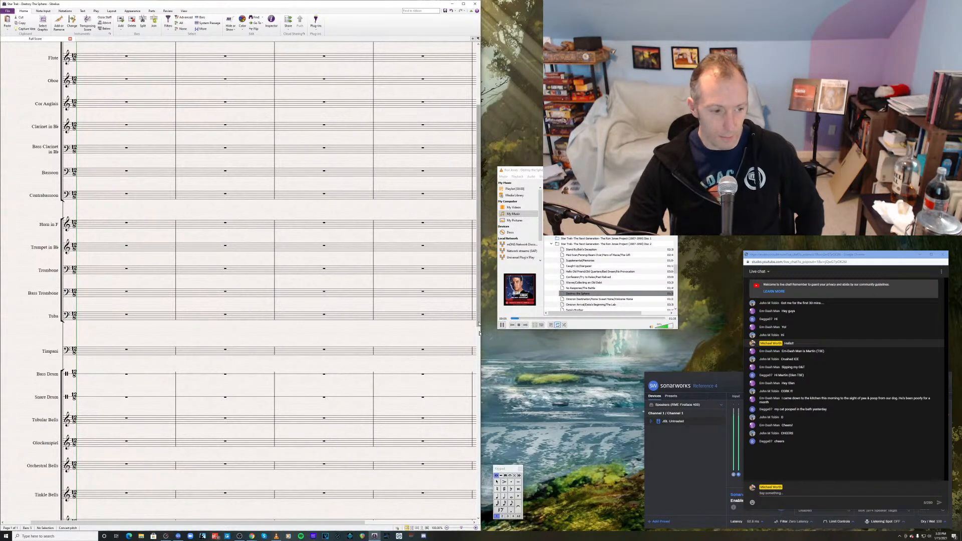
{"action": "scroll", "coordinate": [479, 320], "scroll_direction": "down", "scroll_amount": 3}
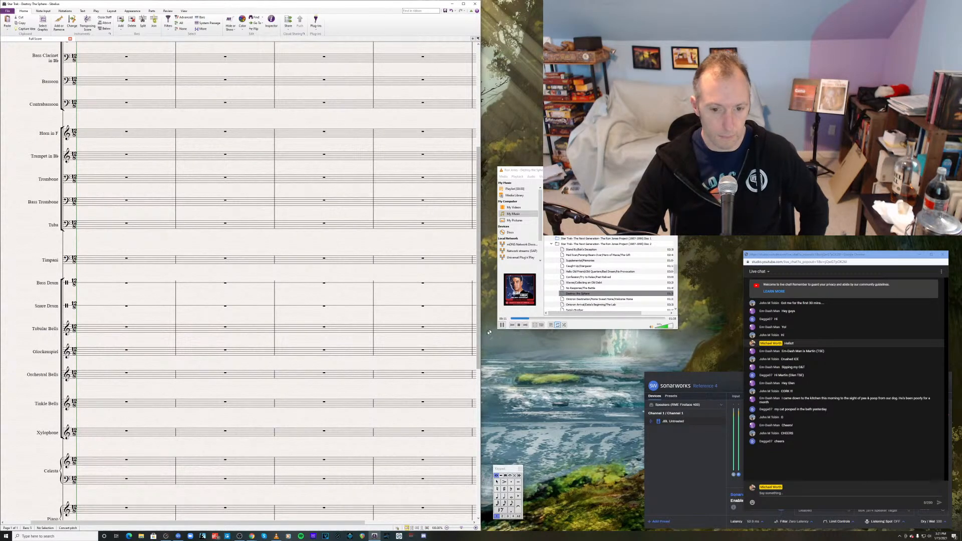
{"action": "scroll", "coordinate": [479, 352], "scroll_direction": "down", "scroll_amount": 2}
{"action": "scroll", "coordinate": [479, 352], "scroll_direction": "down", "scroll_amount": 3}
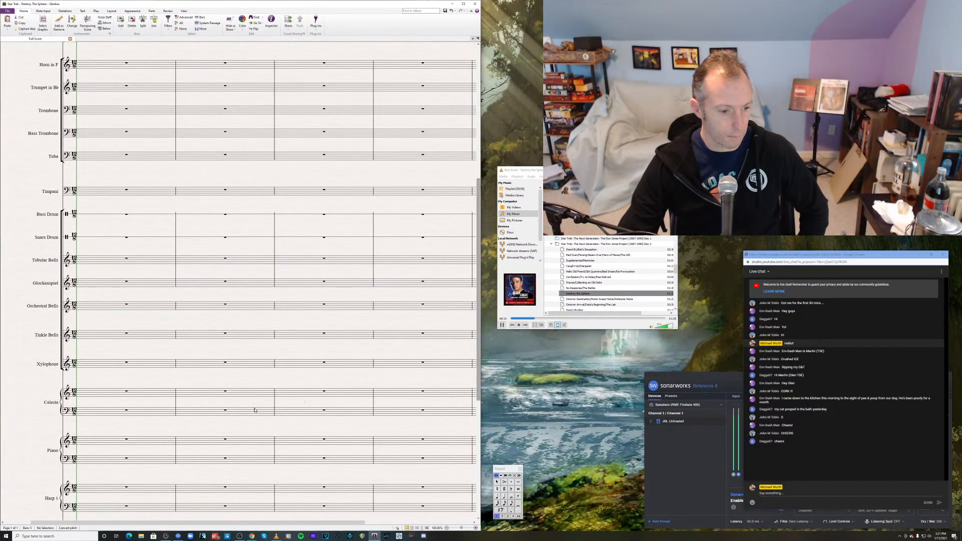
{"action": "left_click", "coordinate": [232, 441]}
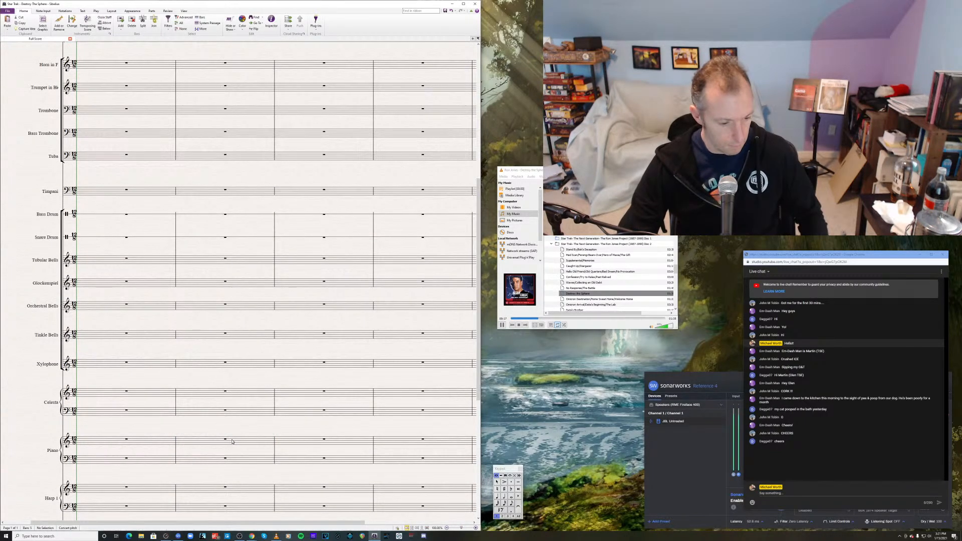
{"action": "left_click", "coordinate": [232, 441]}
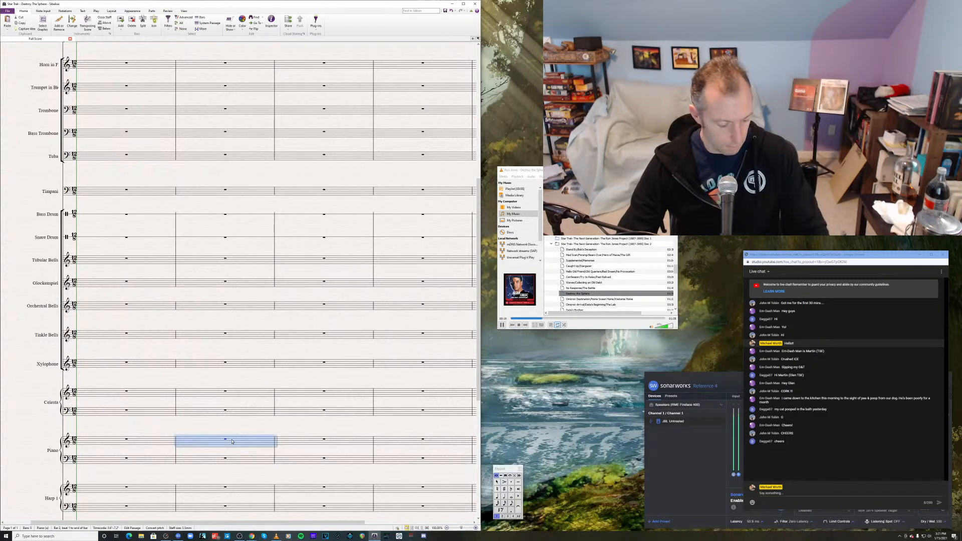
{"action": "key", "text": "Escape"}
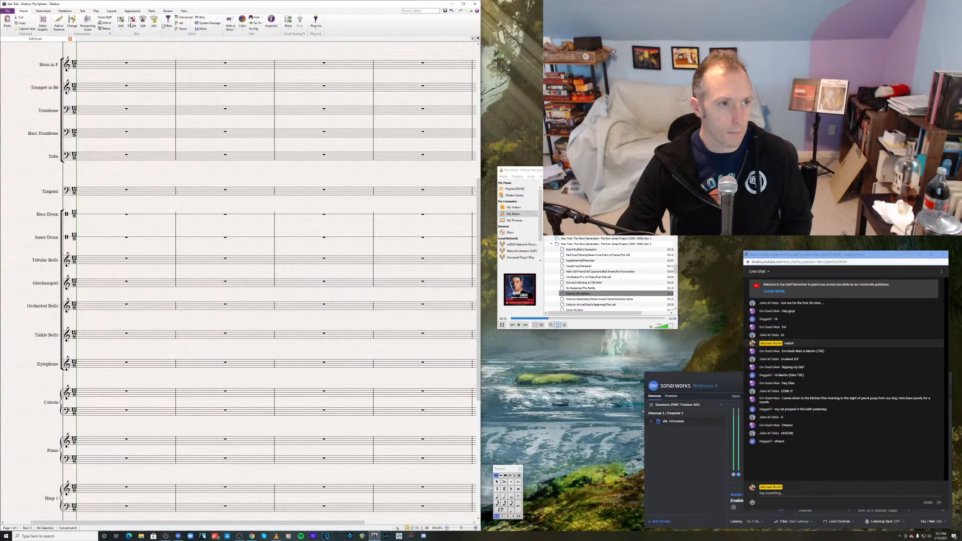
- Reset the master fader in the score's Mixer, close the Mixer, and lower the reference track's volume in the media player
{"action": "left_click", "coordinate": [97, 11]}
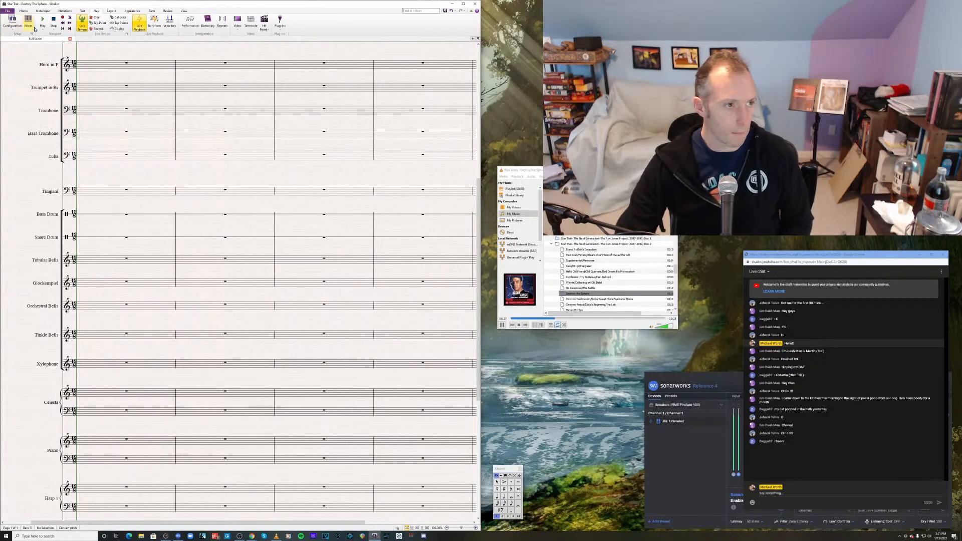
{"action": "left_click", "coordinate": [28, 25]}
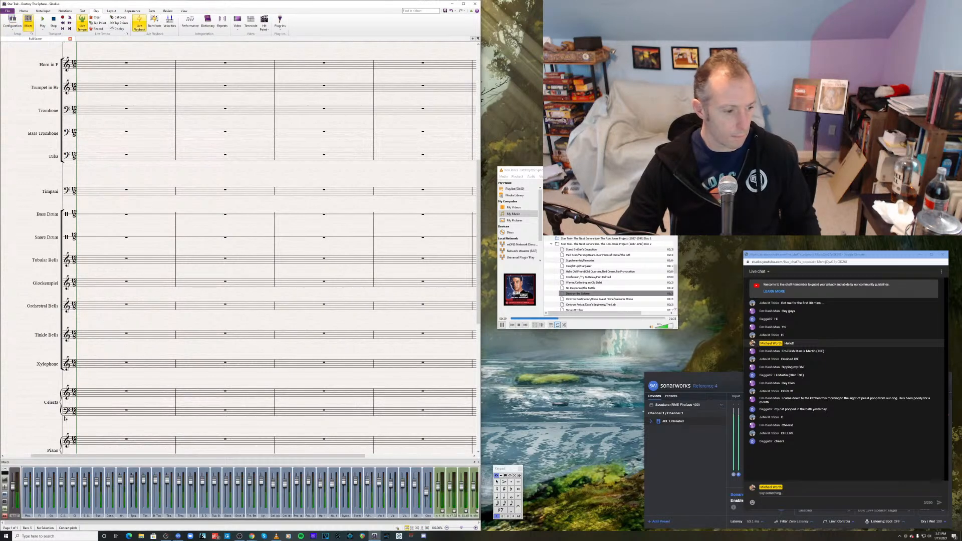
{"action": "double_click", "coordinate": [13, 488]}
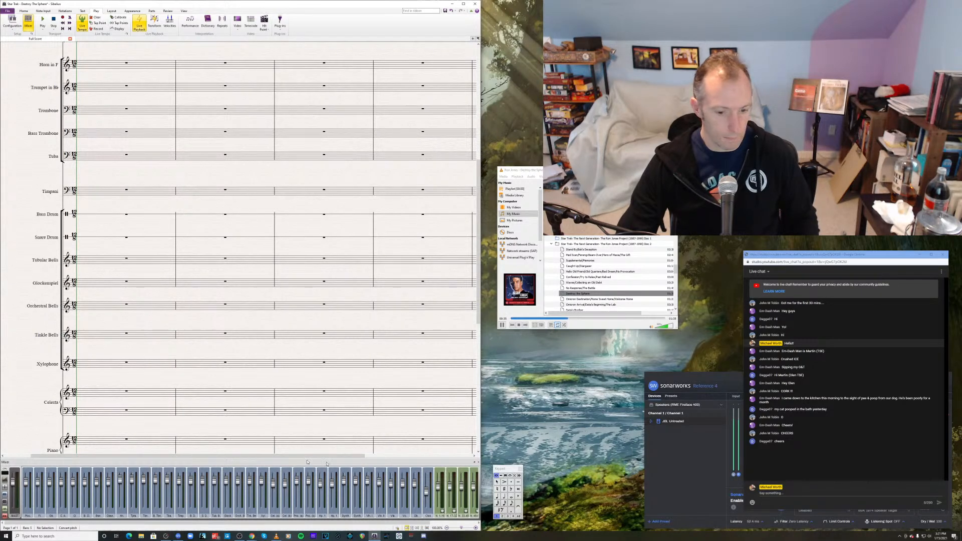
{"action": "left_click", "coordinate": [477, 462]}
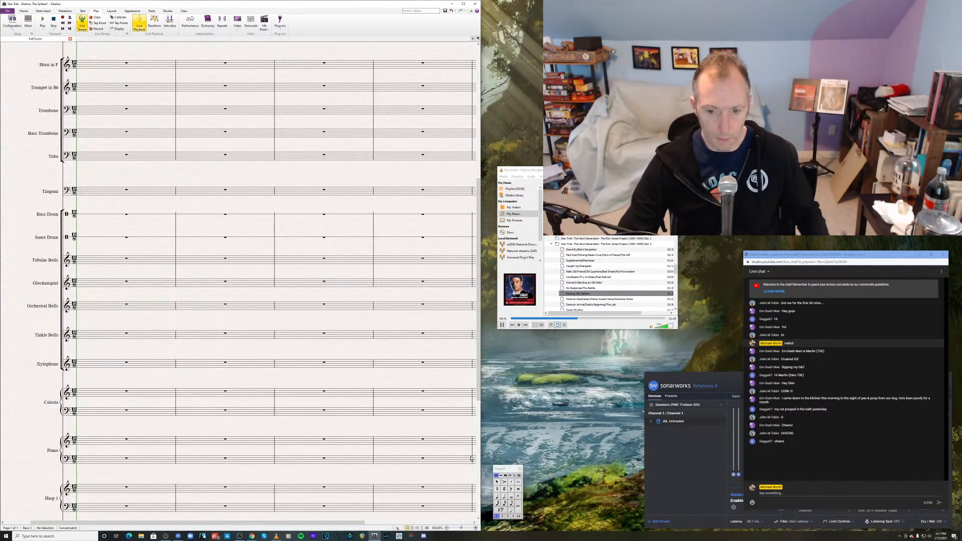
{"action": "left_click", "coordinate": [666, 327]}
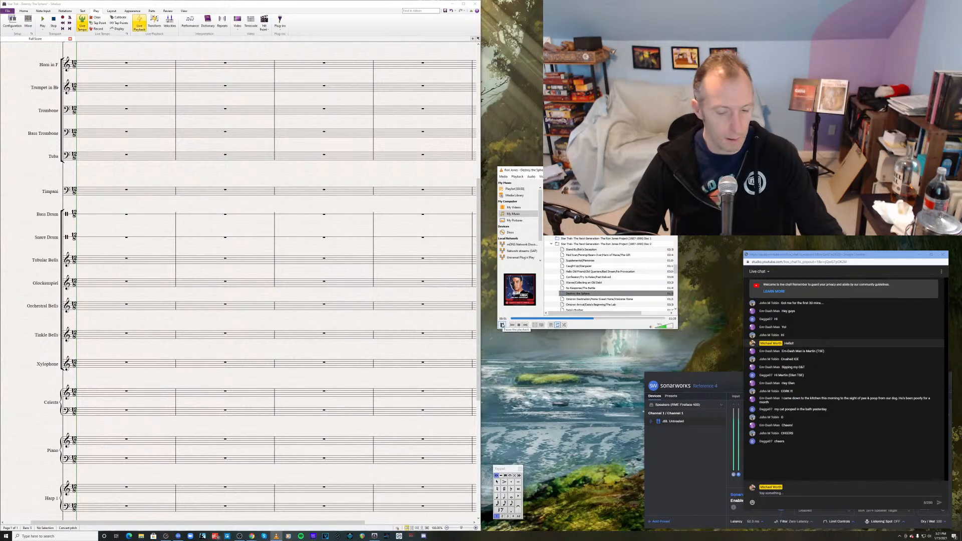
- View the live chat's list of participants and return to the chat messages
{"action": "left_click", "coordinate": [940, 273]}
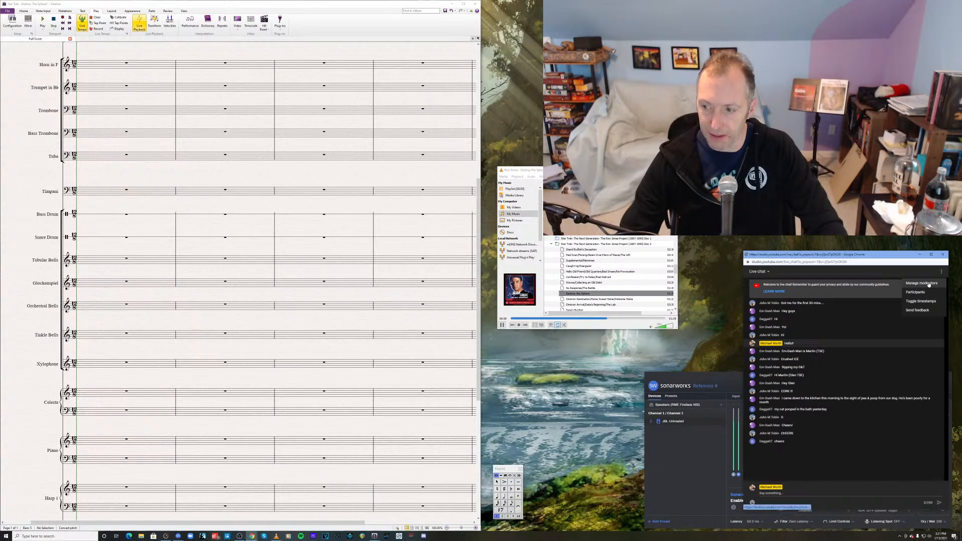
{"action": "left_click", "coordinate": [918, 292]}
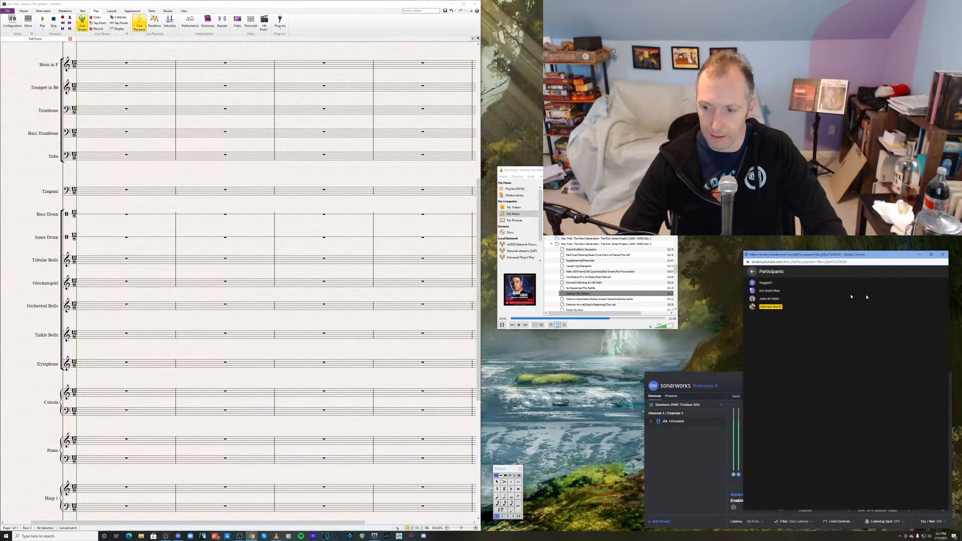
{"action": "left_click", "coordinate": [751, 272]}
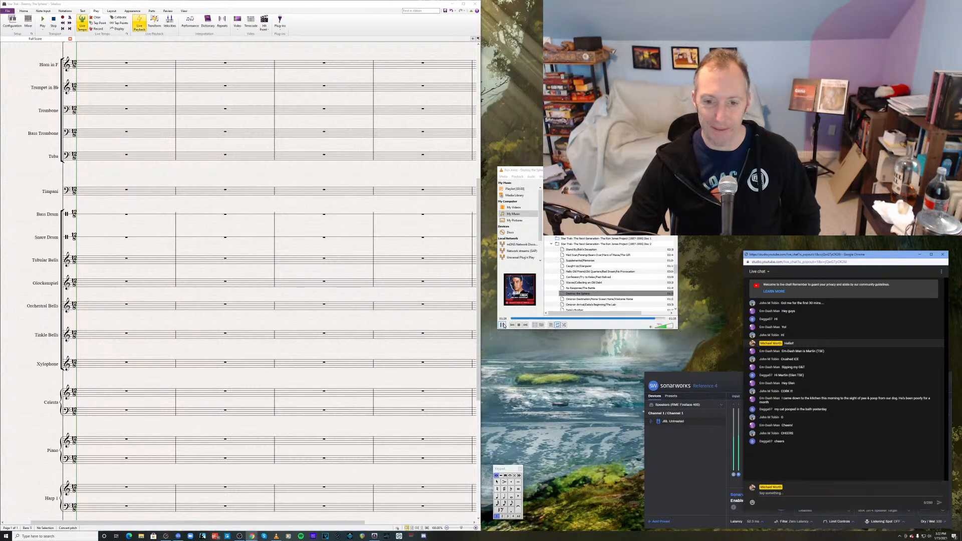
- Pause the reference track, rewind it to the beginning, and enlarge the media player window slightly
{"action": "left_click", "coordinate": [502, 324]}
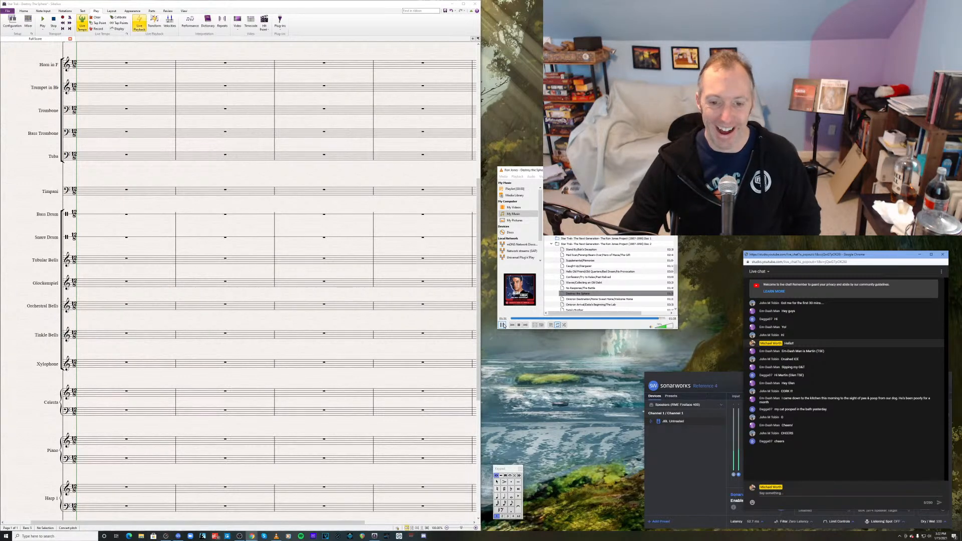
{"action": "left_click", "coordinate": [512, 319]}
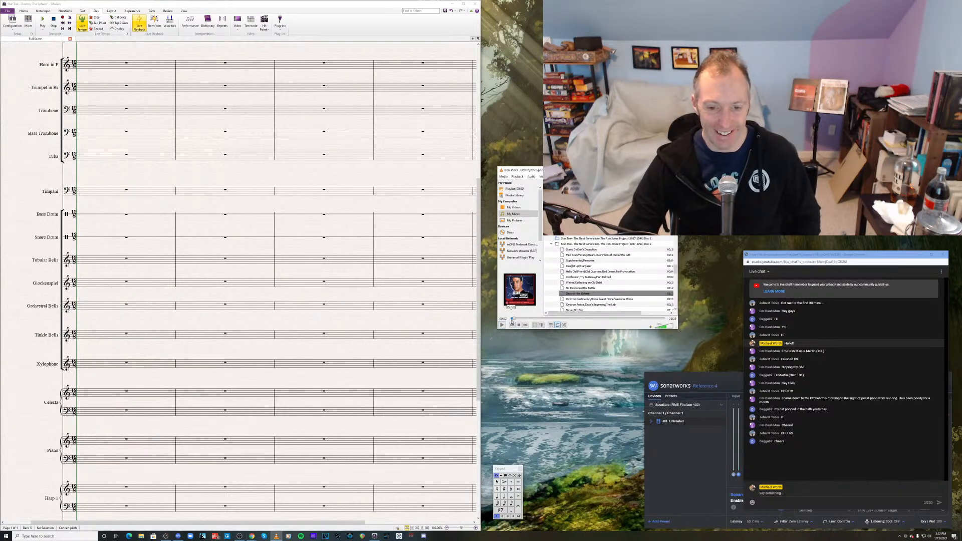
{"action": "left_click_drag", "start_coordinate": [513, 319], "coordinate": [508, 322]}
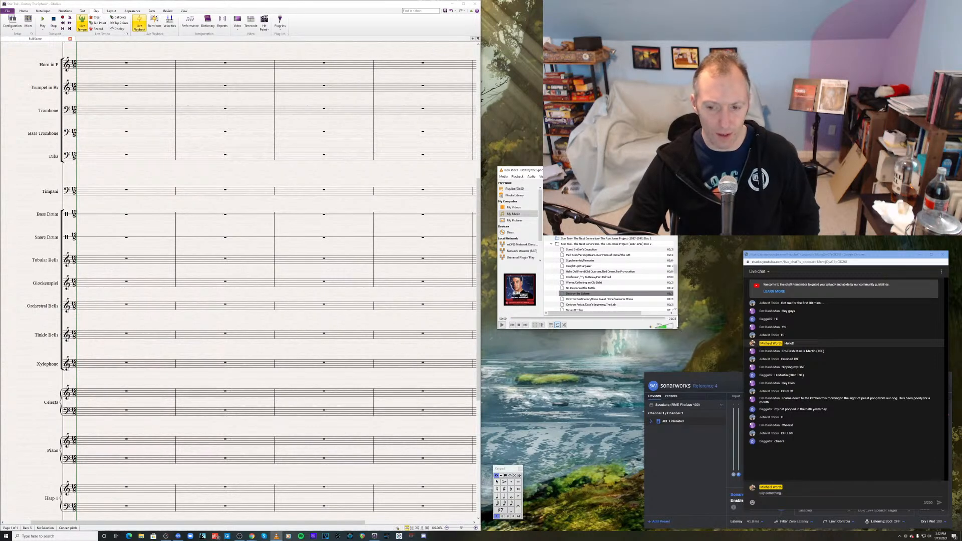
{"action": "left_click_drag", "start_coordinate": [680, 332], "coordinate": [687, 343]}
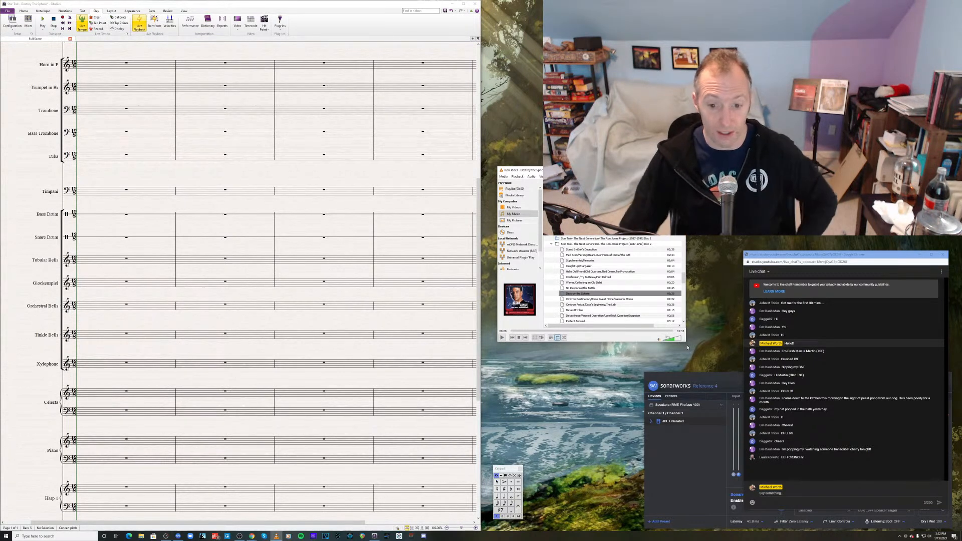
- Play the opening couple of seconds of the reference track in short bursts and pause it
{"action": "left_click", "coordinate": [502, 338]}
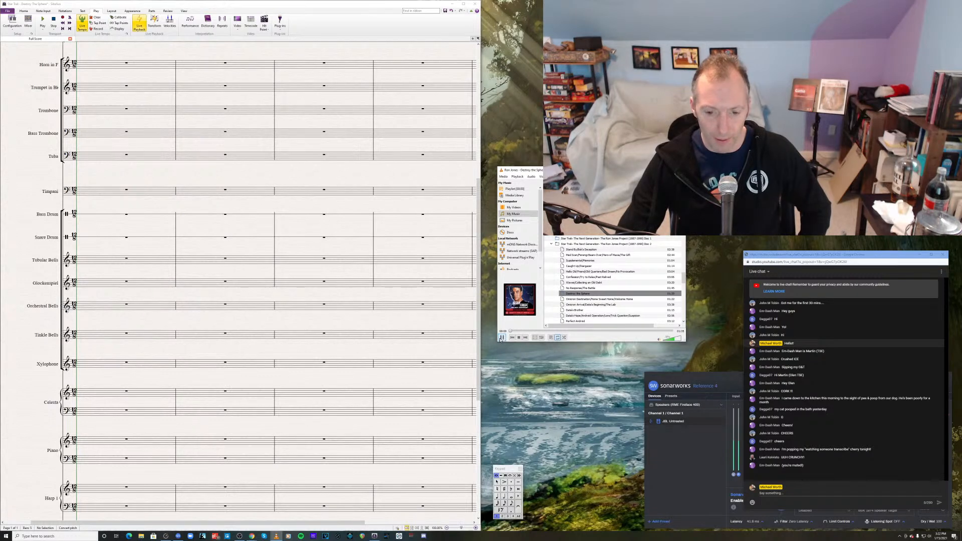
{"action": "left_click", "coordinate": [501, 337]}
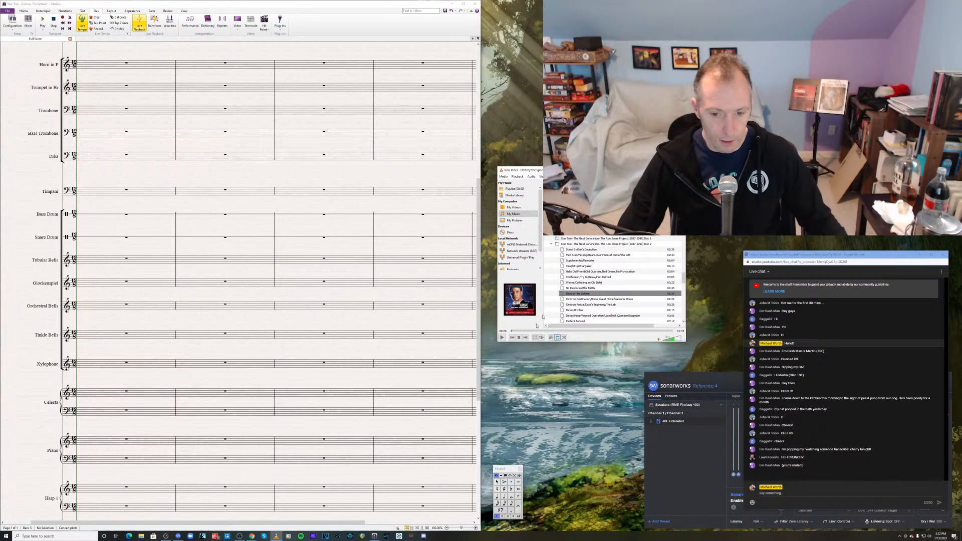
{"action": "left_click", "coordinate": [502, 337]}
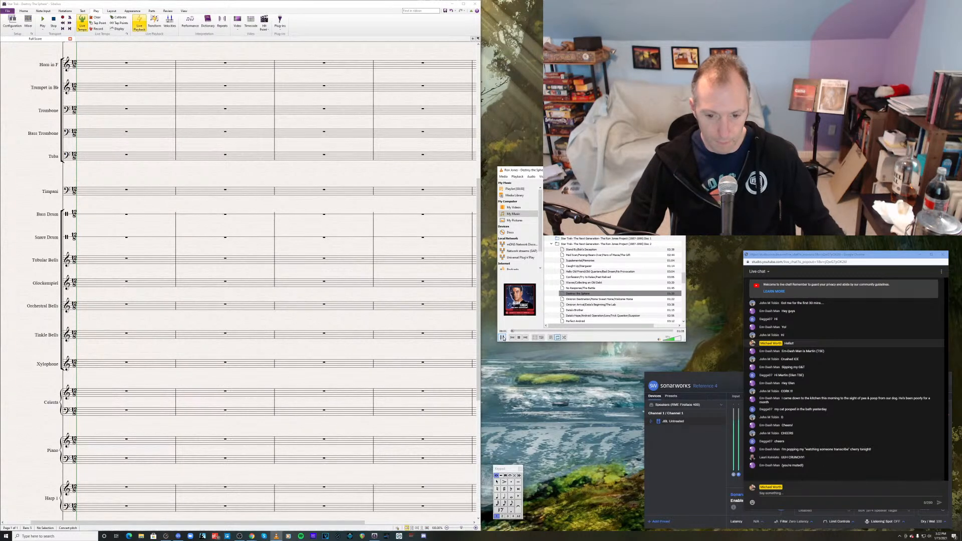
{"action": "left_click", "coordinate": [501, 338]}
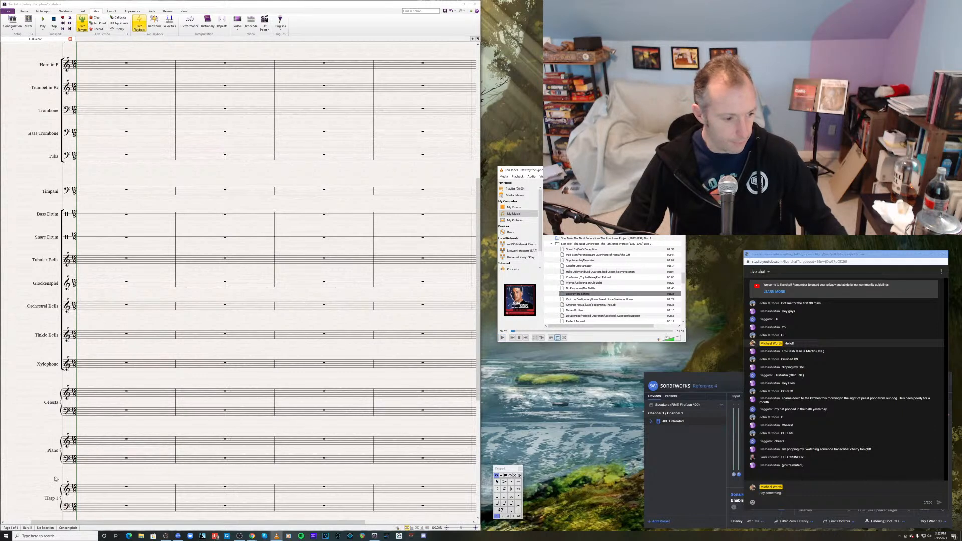
- Paste the copied music into the first bar of the piano's bass staff in the score
{"action": "left_click", "coordinate": [81, 465]}
{"action": "left_click", "coordinate": [95, 460]}
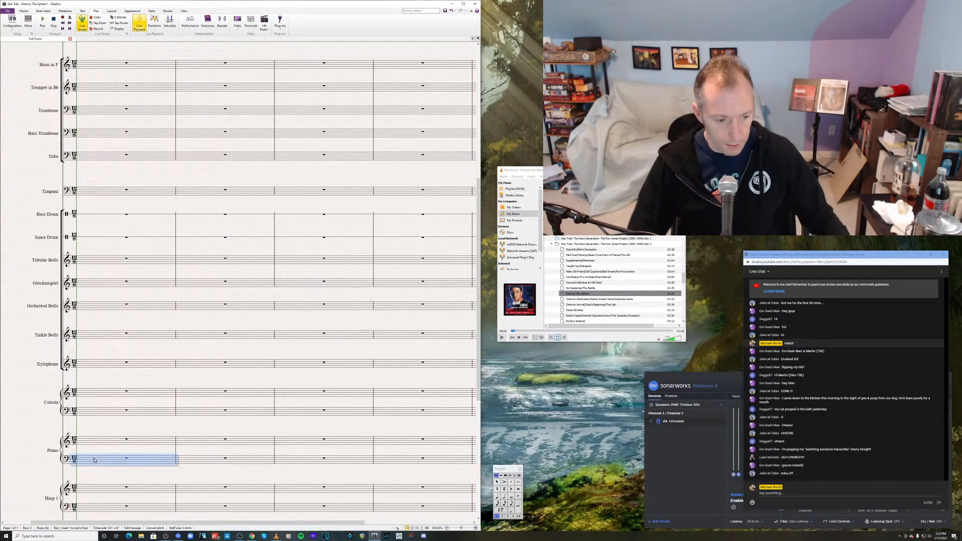
{"action": "key", "text": "ctrl+v"}
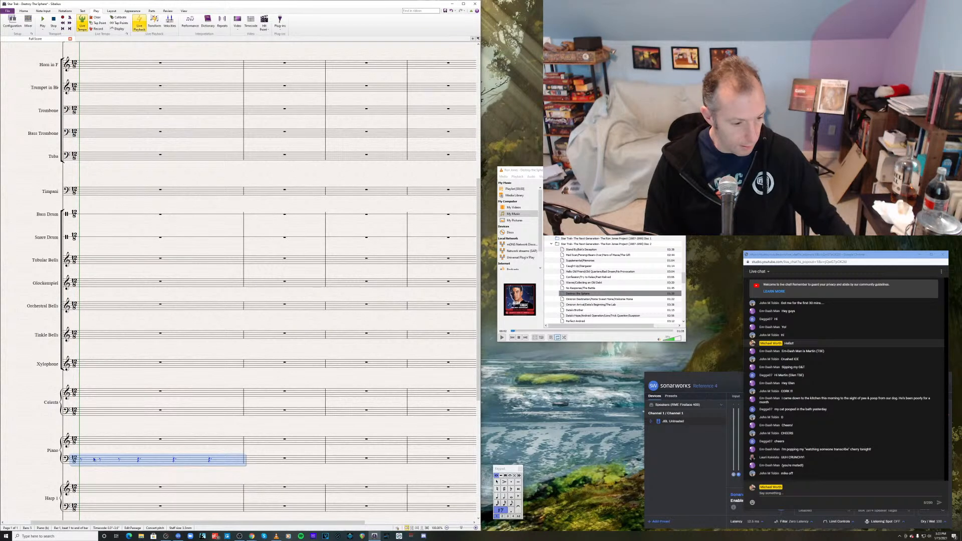
- Enter seven low eighth-note octaves from the start of the first bar in the piano's bass staff
{"action": "left_click", "coordinate": [94, 460]}
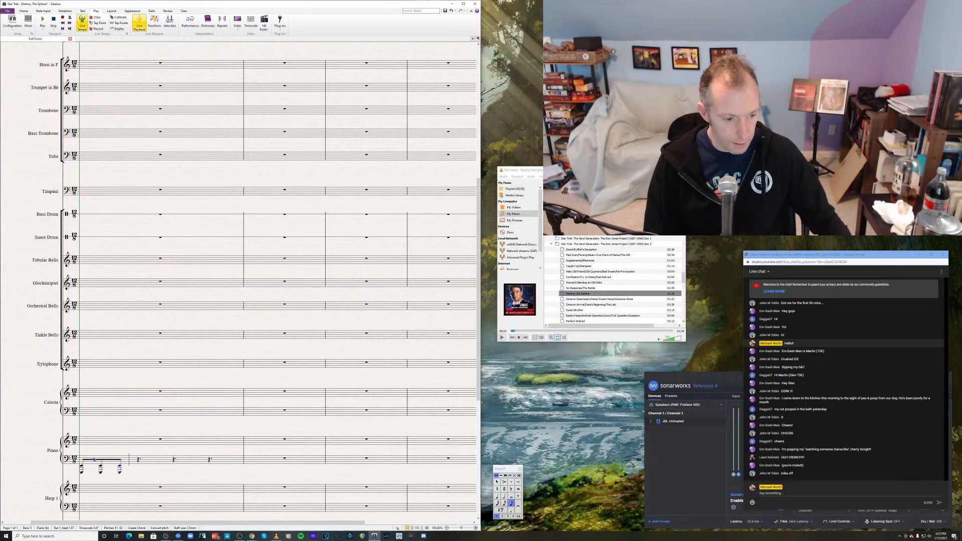
{"action": "key", "text": "Right"}
{"action": "key", "text": "3"}
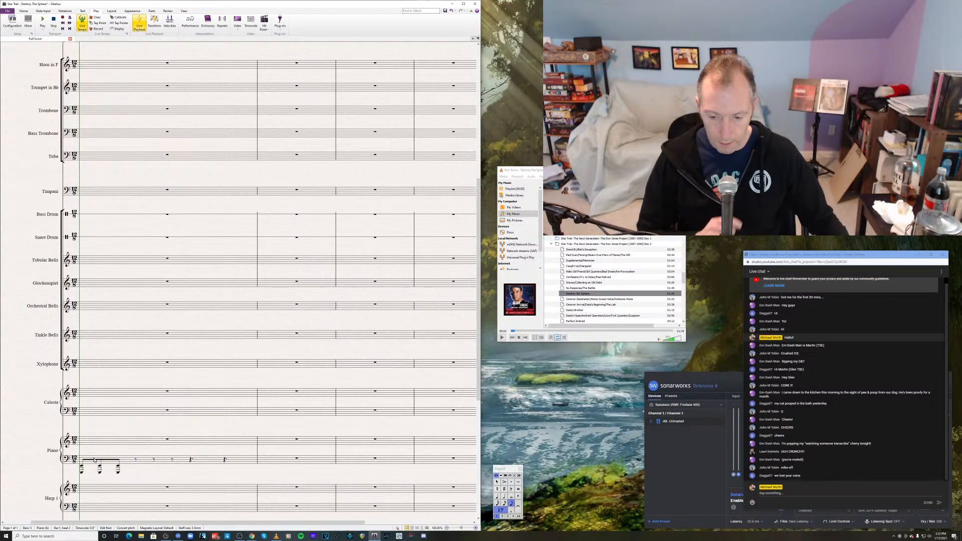
{"action": "key", "text": "n"}
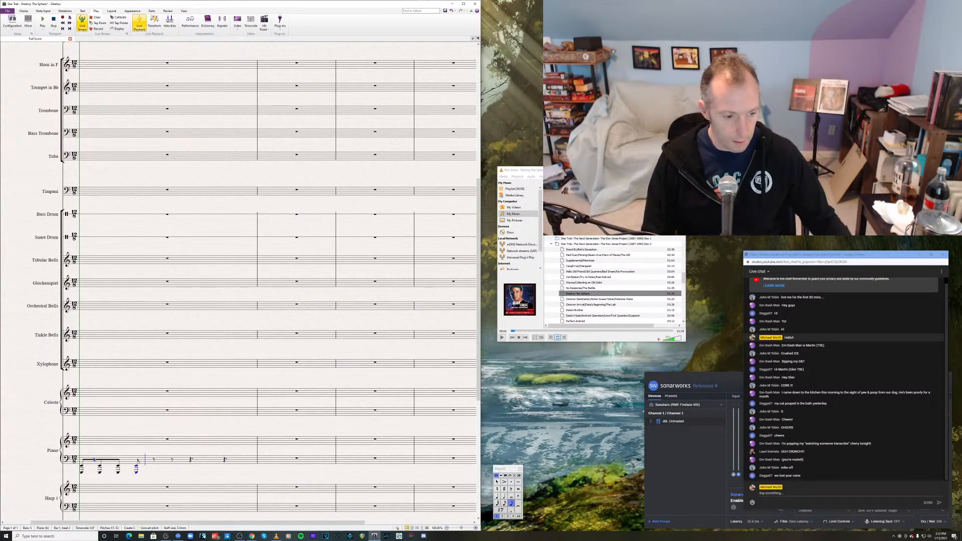
{"action": "key", "text": "e"}
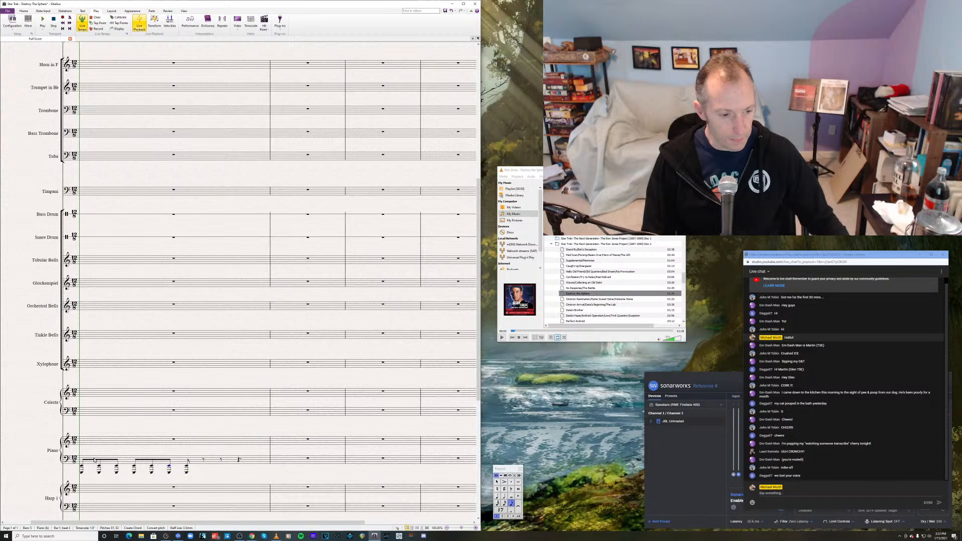
- Tie the third eighth-note octave to the fourth in the piano's first bass bar
{"action": "key", "text": "Left"}
{"action": "key", "text": "Left"}
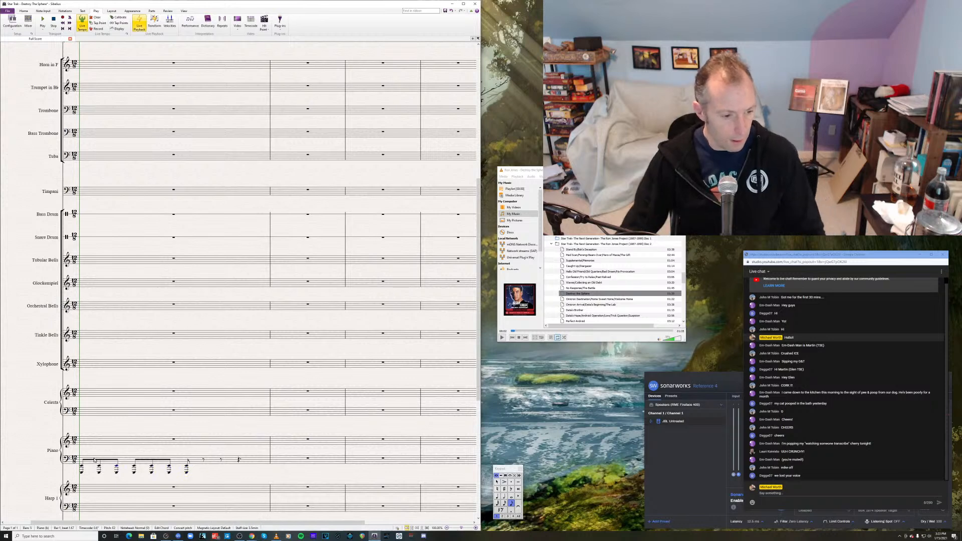
{"action": "left_click", "coordinate": [116, 475], "text": "shift"}
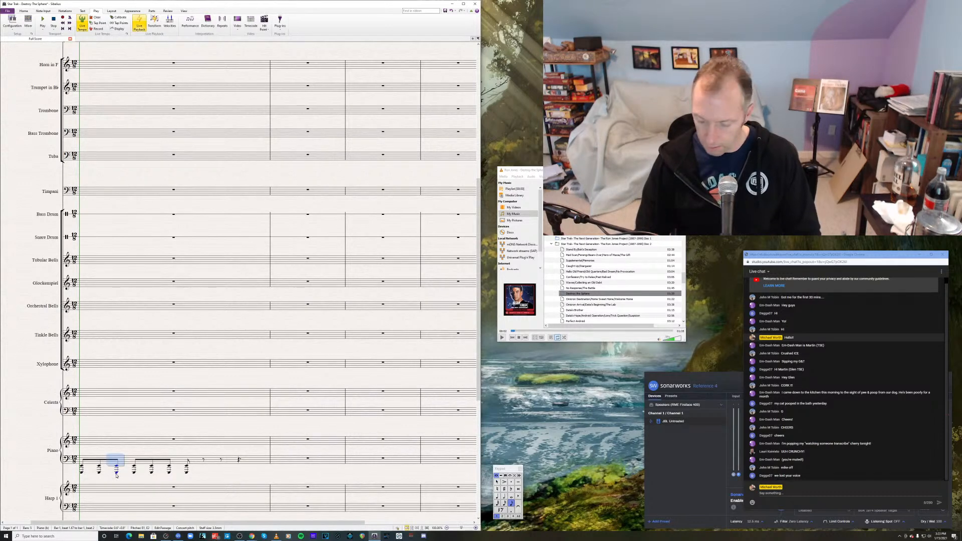
{"action": "key", "text": "Return"}
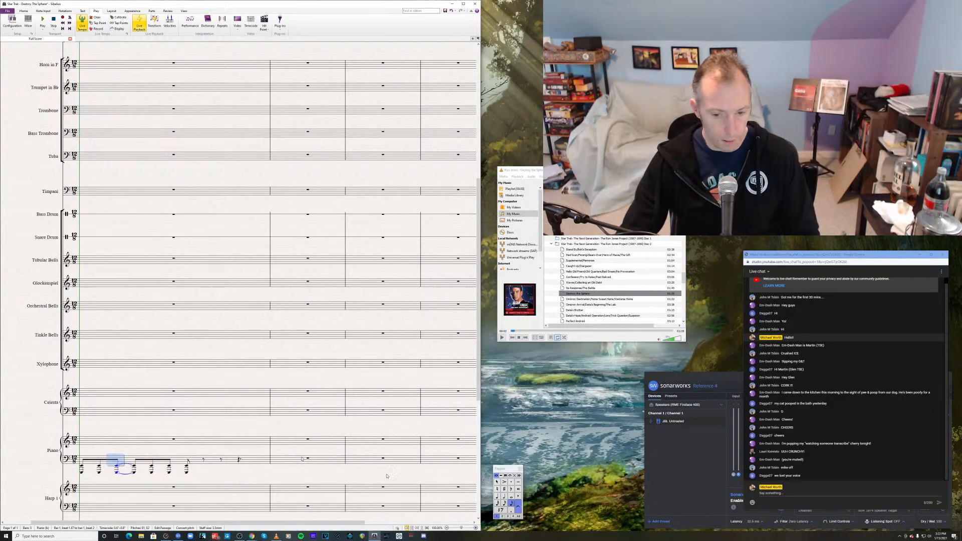
- Rewind the reference track to the beginning, play its first couple of seconds, and pause it
{"action": "left_click", "coordinate": [511, 331]}
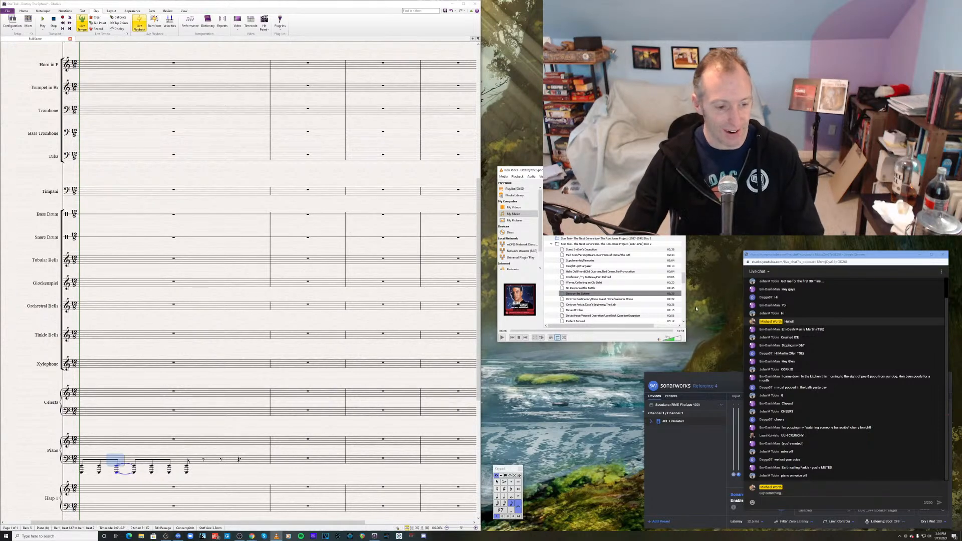
{"action": "scroll", "coordinate": [236, 390], "scroll_direction": "down", "scroll_amount": 1}
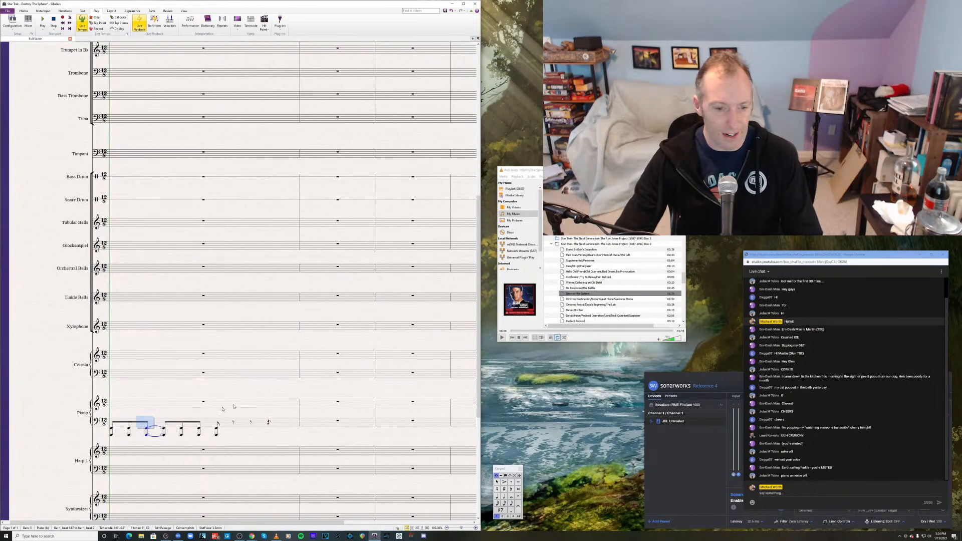
{"action": "key", "text": "Escape"}
{"action": "left_click", "coordinate": [111, 429]}
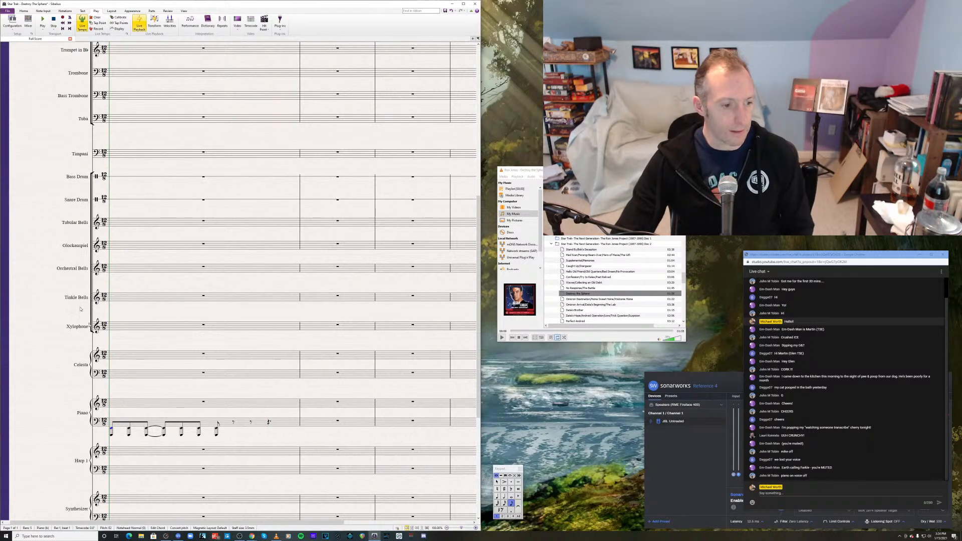
{"action": "left_click", "coordinate": [499, 338]}
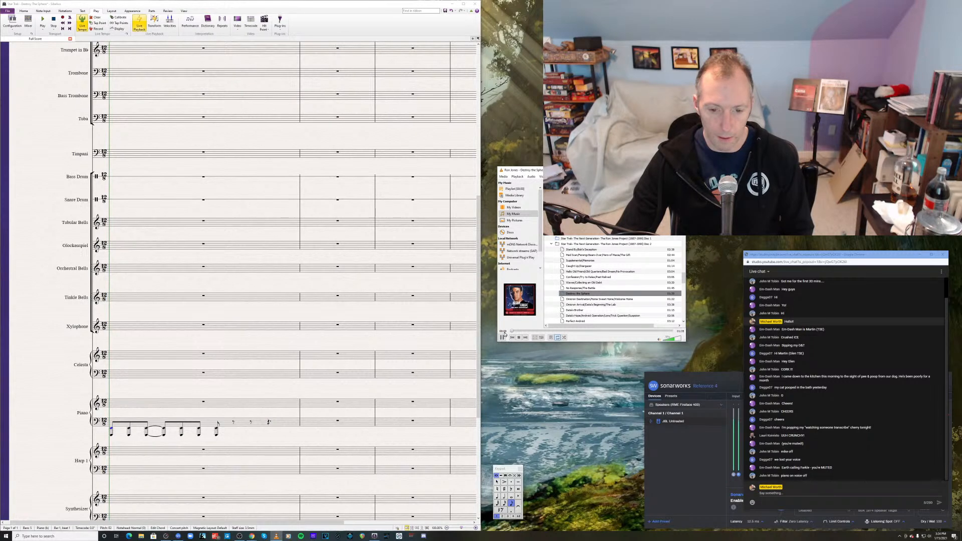
{"action": "left_click", "coordinate": [501, 338]}
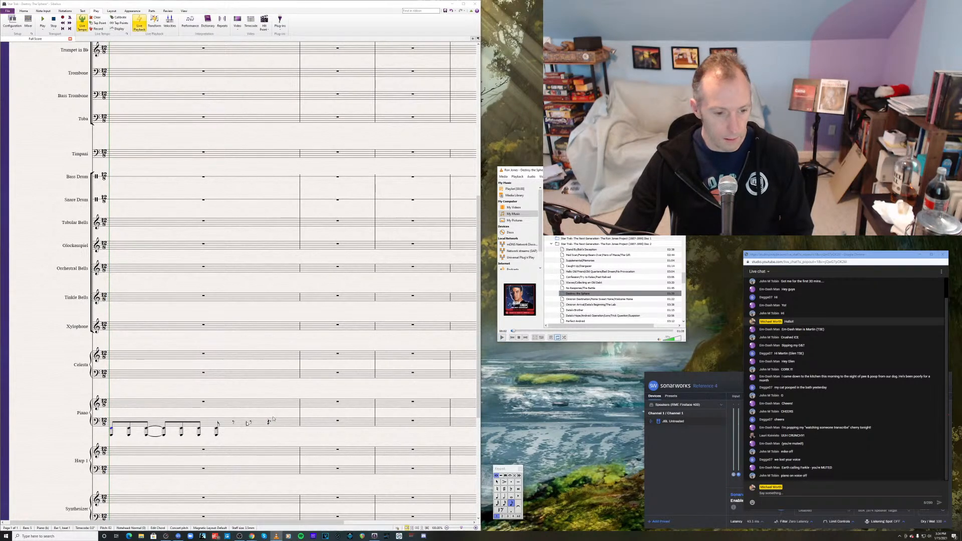
- Make the seventh octave in the piano's first bass bar a dotted quarter and fill the last beat with three eighth-note octaves
{"action": "left_click", "coordinate": [216, 429]}
{"action": "key", "text": "4"}
{"action": "key", "text": "."}
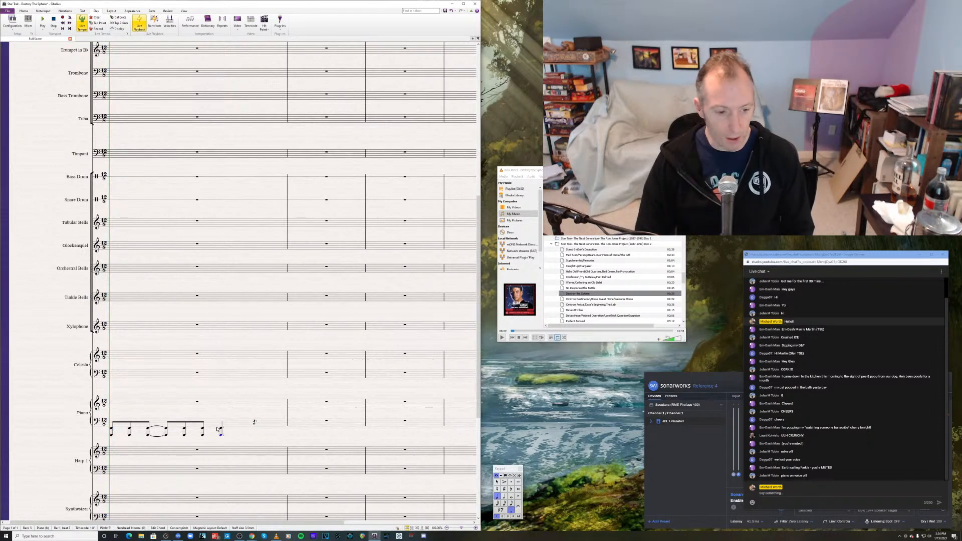
{"action": "key", "text": "Right"}
{"action": "key", "text": "3"}
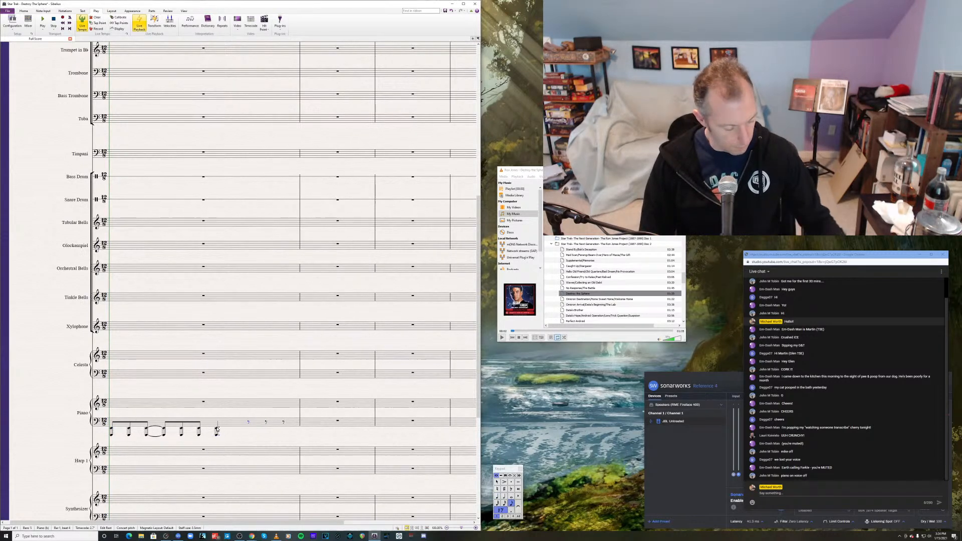
{"action": "key", "text": "Escape"}
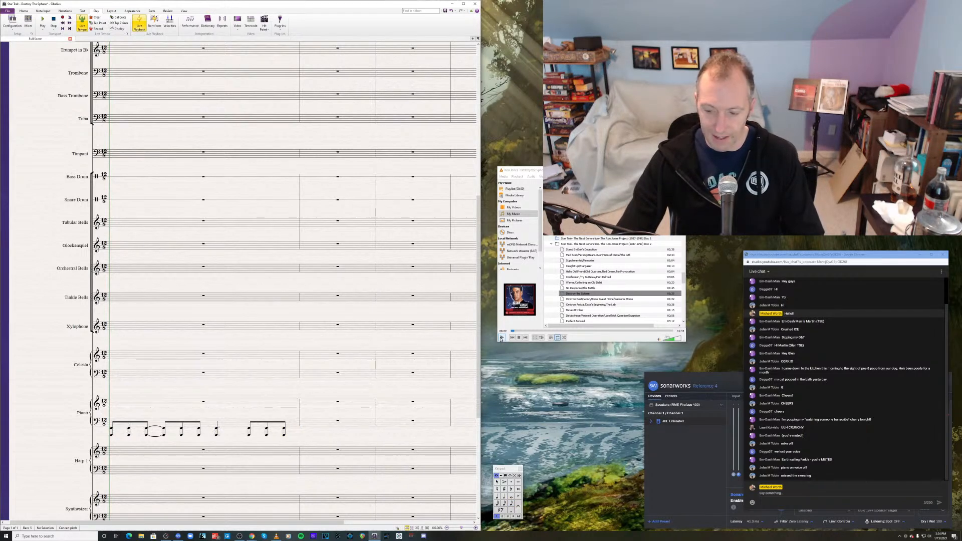
- Play the reference track again, jumping back to its beginning, and pause after the opening bars
{"action": "left_click", "coordinate": [500, 338]}
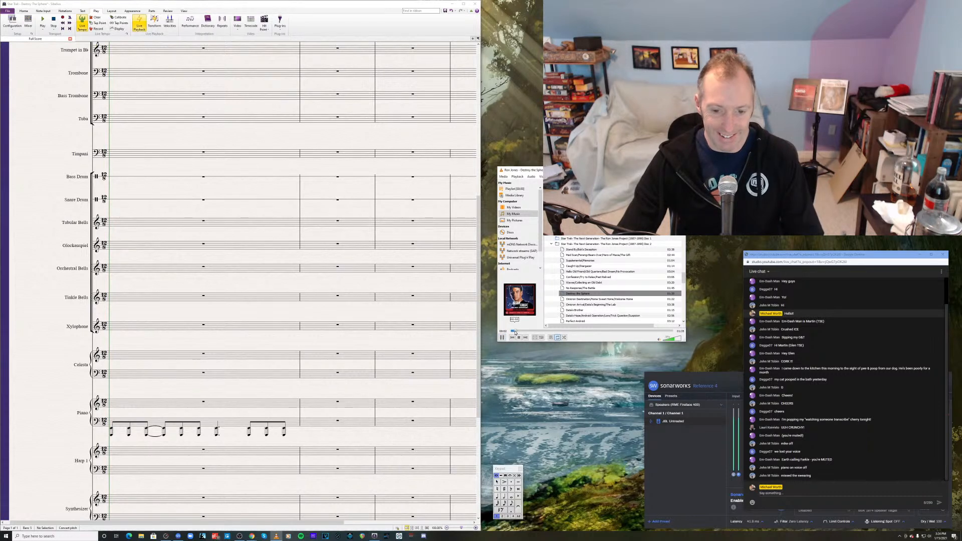
{"action": "left_click_drag", "start_coordinate": [515, 333], "coordinate": [510, 332]}
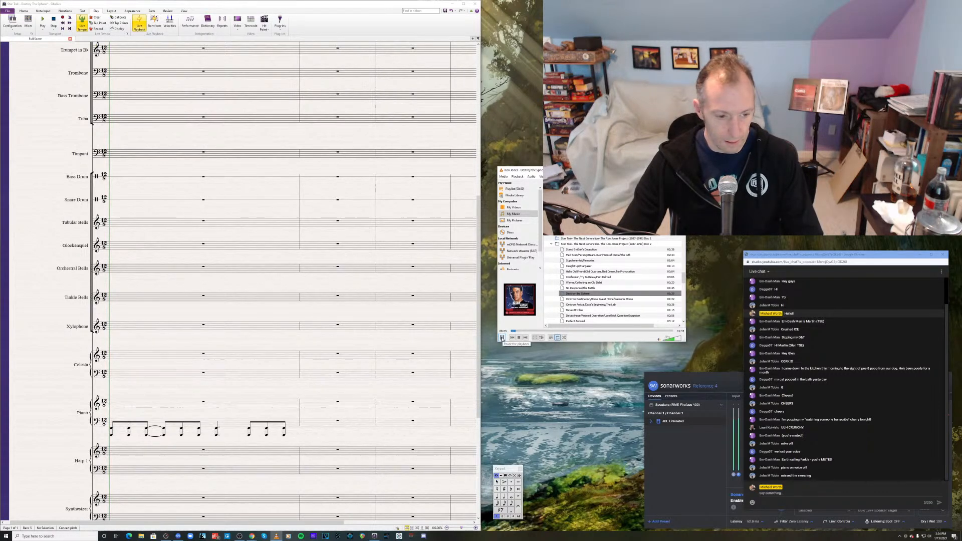
{"action": "left_click", "coordinate": [501, 338]}
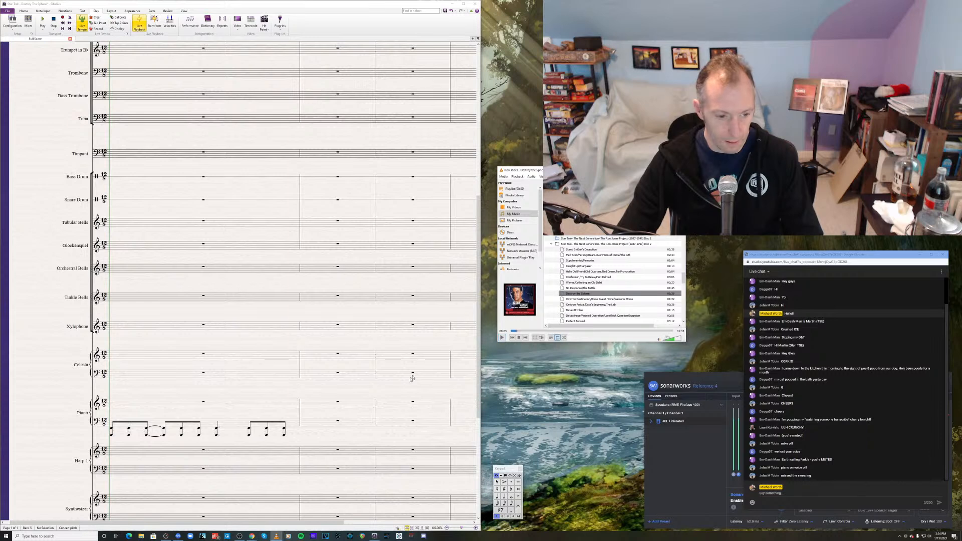
- Copy the piano's first bass bar into bar 2 and change its third beat to a quarter-note octave followed by an eighth
{"action": "left_click", "coordinate": [230, 423]}
{"action": "left_click", "coordinate": [353, 430], "text": "alt"}
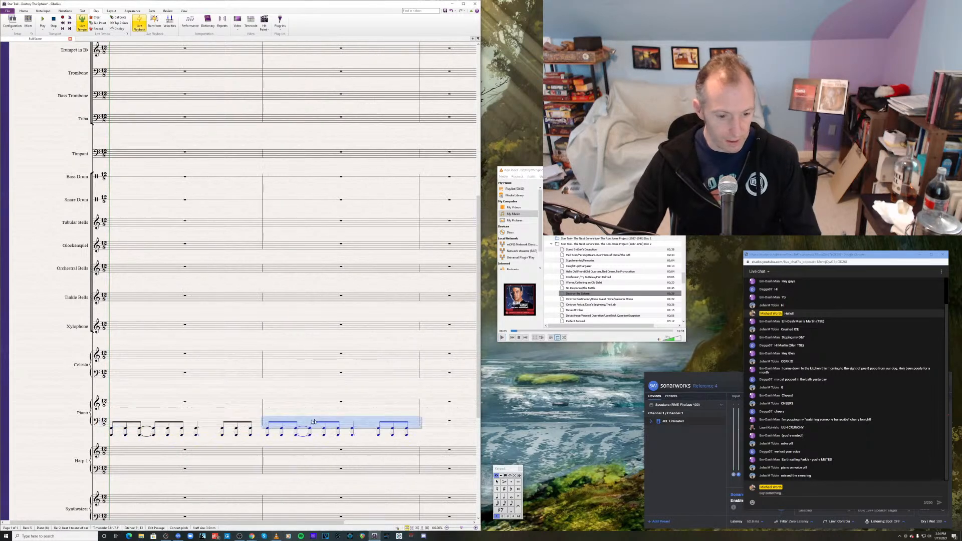
{"action": "left_click", "coordinate": [353, 430]}
{"action": "key", "text": "3"}
{"action": "key", "text": "Right"}
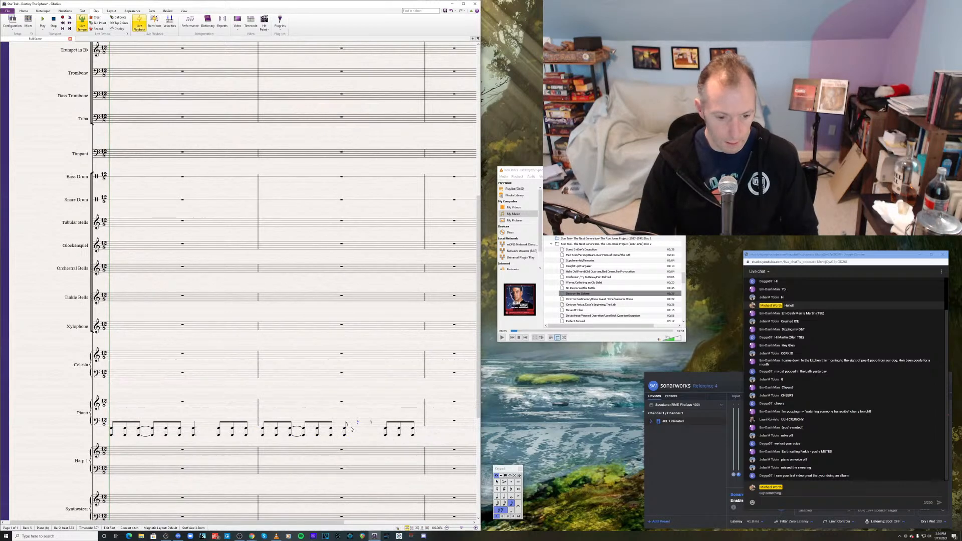
{"action": "key", "text": "Left"}
{"action": "key", "text": "4"}
{"action": "key", "text": "Right"}
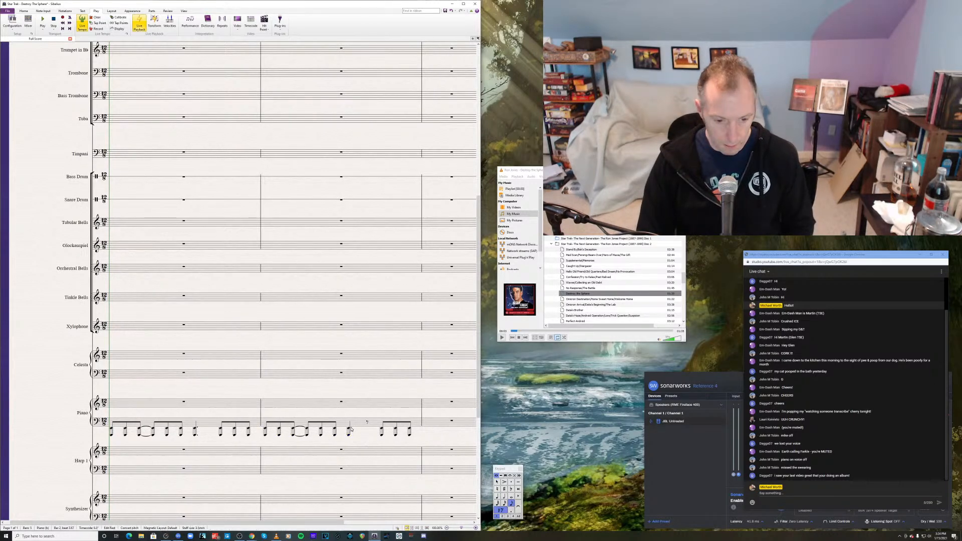
{"action": "key", "text": "n"}
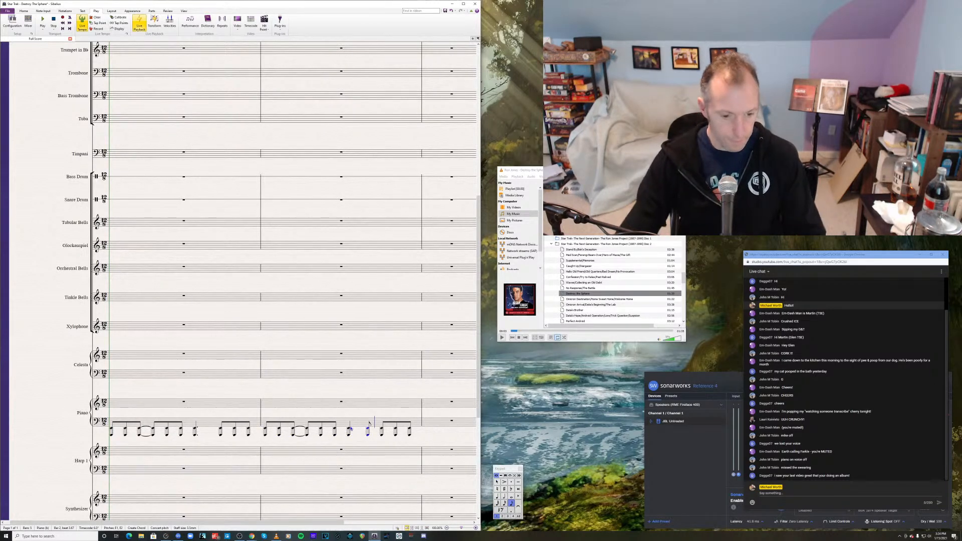
{"action": "key", "text": "Escape"}
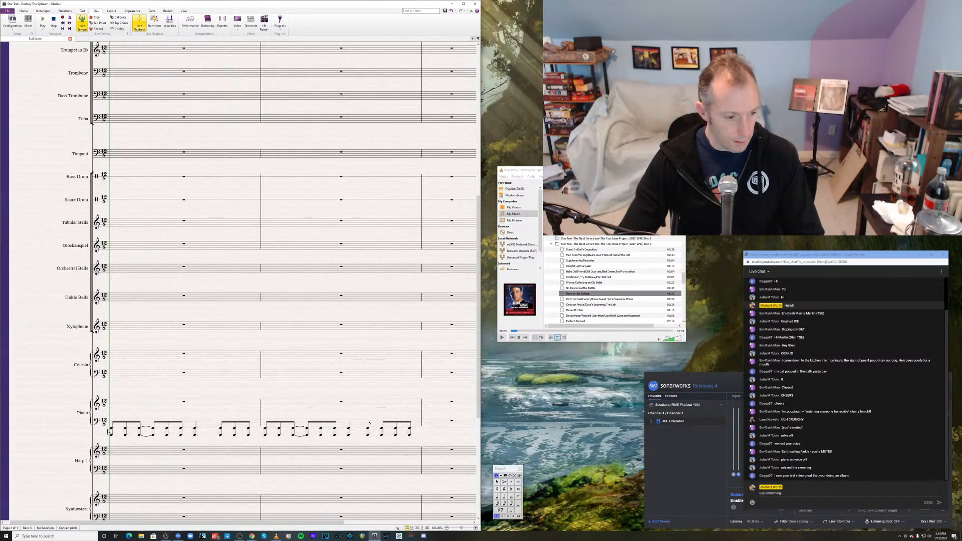
- Mark the short eighth-note octaves staccato across the piano's first two bass bars, leaving out the tied and longer notes
{"action": "left_click", "coordinate": [111, 430]}
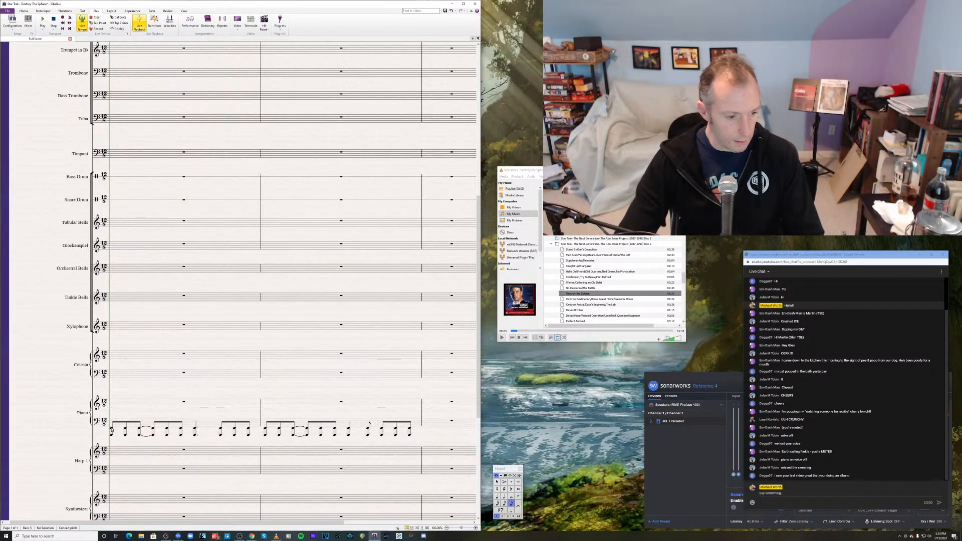
{"action": "left_click", "coordinate": [126, 436], "text": "shift"}
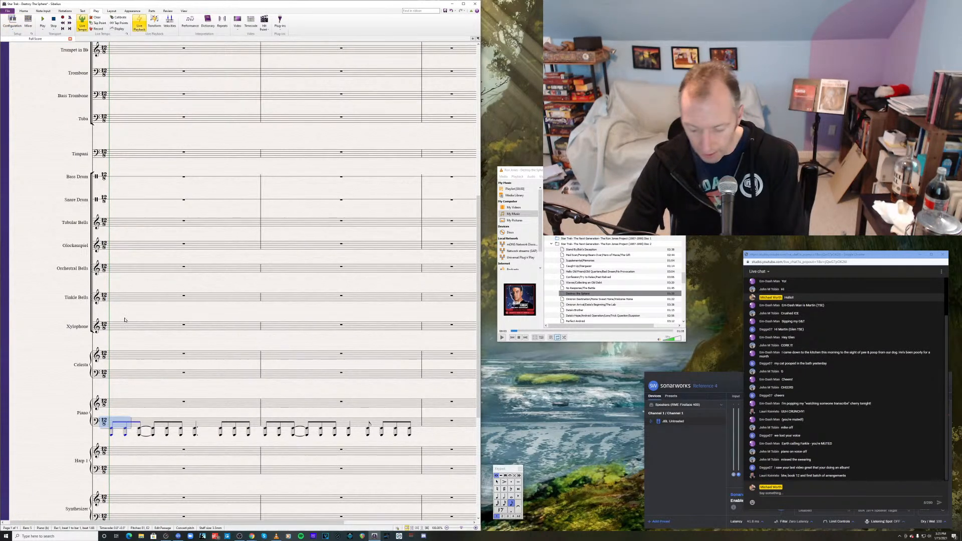
{"action": "left_click", "coordinate": [170, 430]}
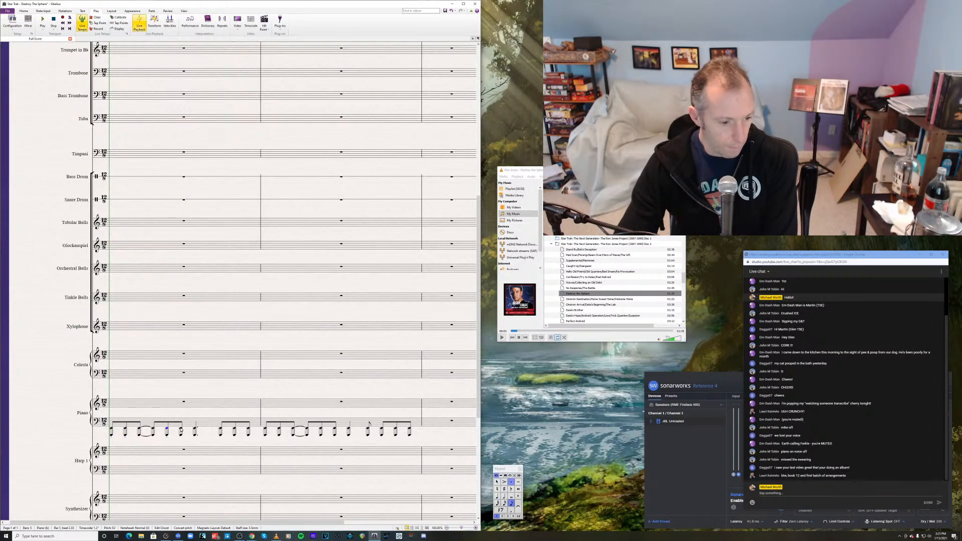
{"action": "left_click", "coordinate": [181, 430]}
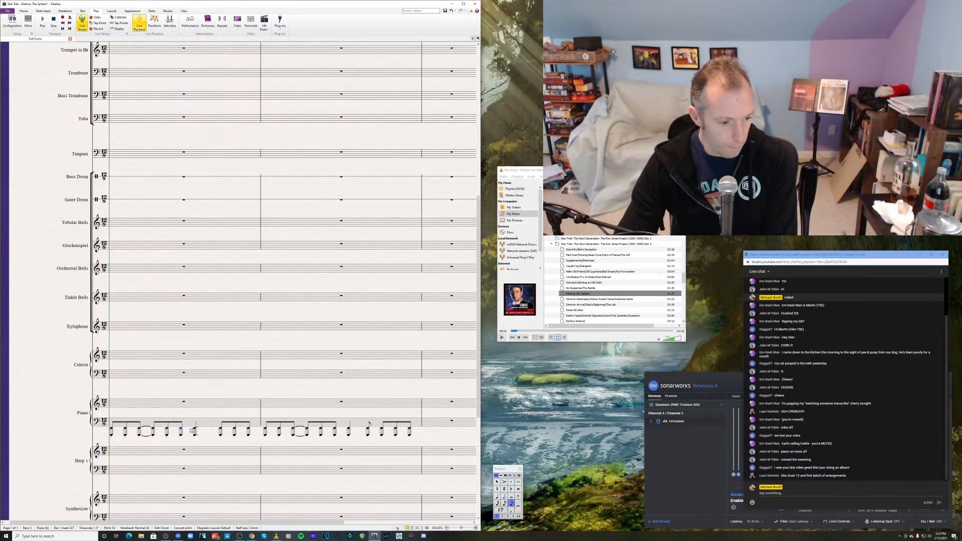
{"action": "left_click", "coordinate": [220, 430]}
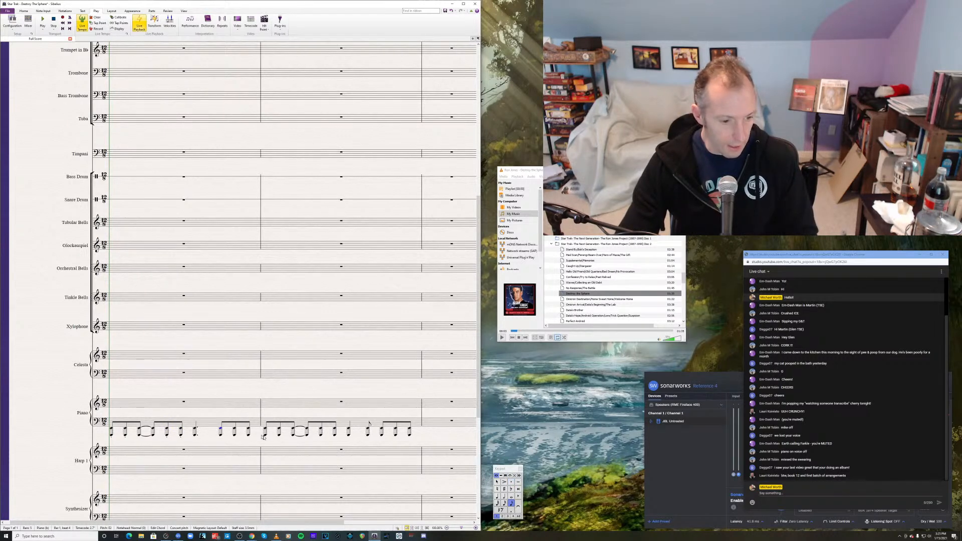
{"action": "left_click", "coordinate": [278, 435], "text": "shift"}
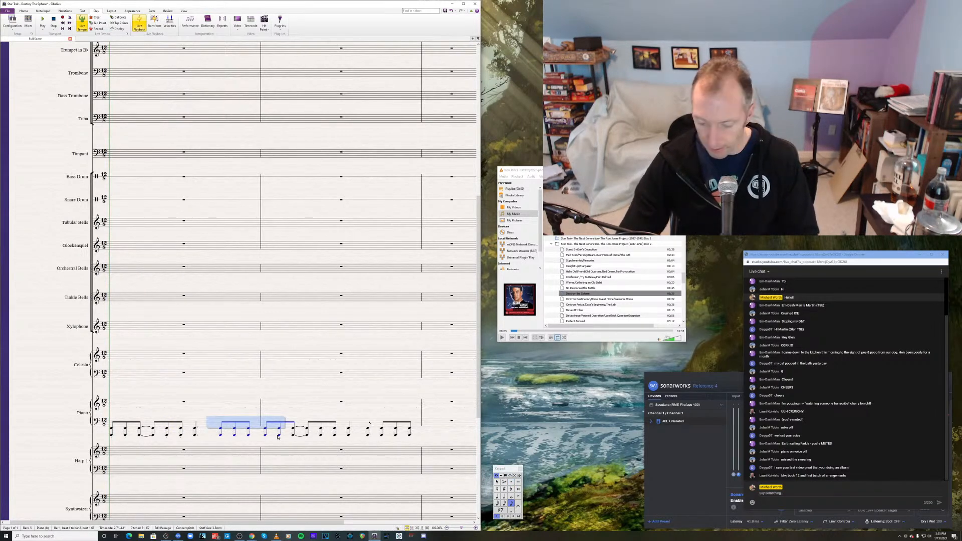
{"action": "left_click", "coordinate": [321, 429]}
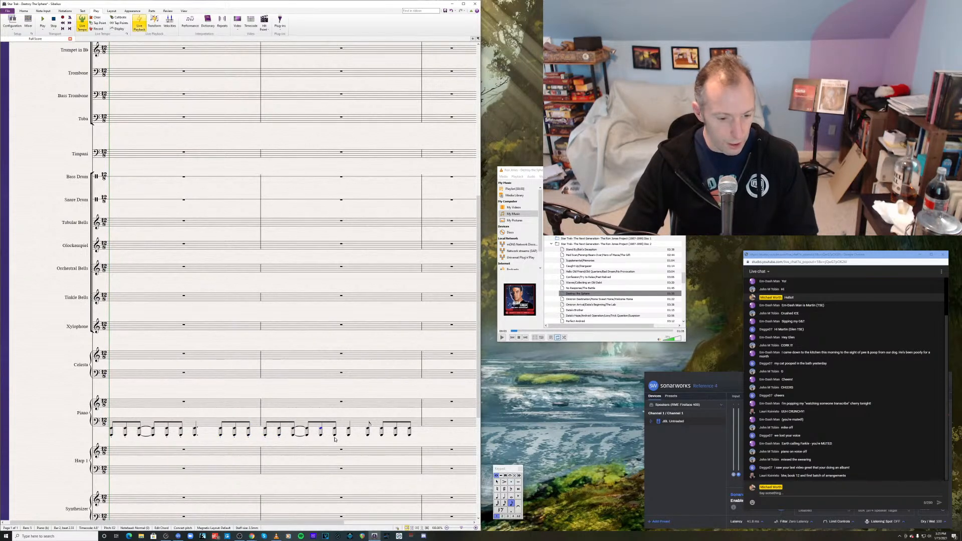
{"action": "left_click", "coordinate": [335, 435], "text": "shift"}
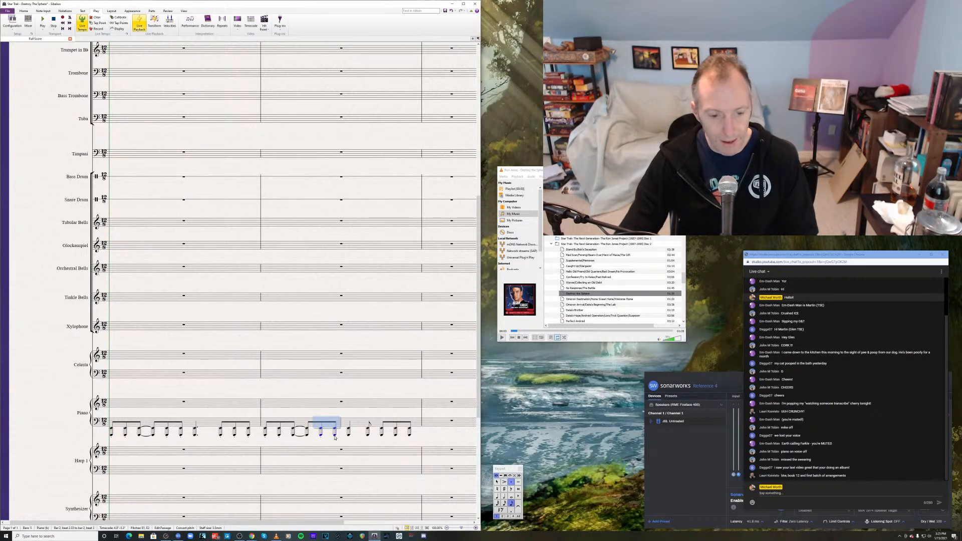
{"action": "left_click", "coordinate": [367, 430]}
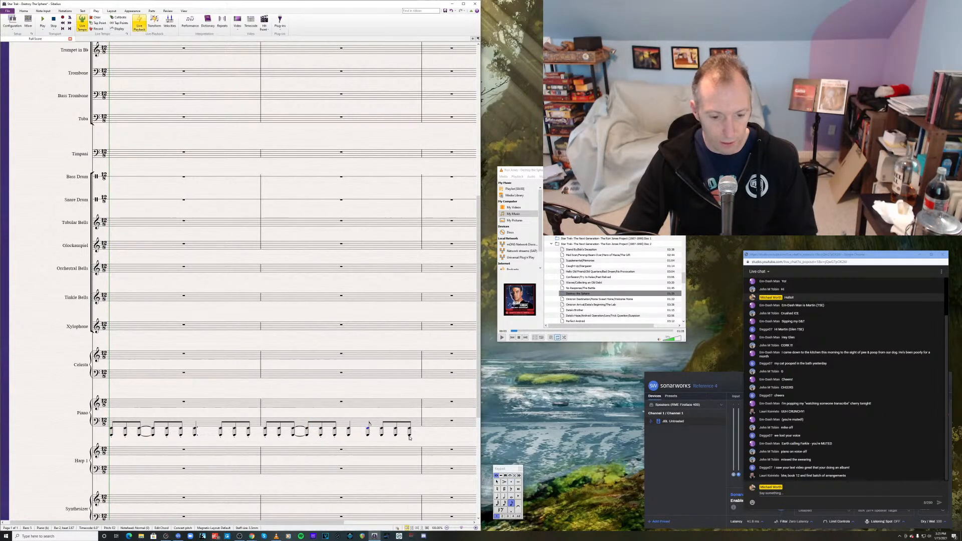
{"action": "left_click", "coordinate": [409, 435], "text": "shift"}
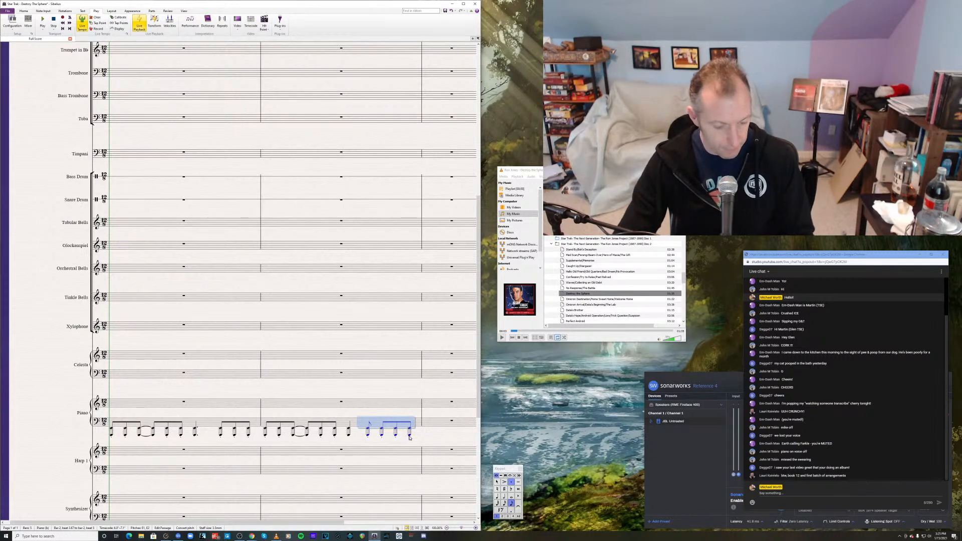
{"action": "key", "text": "Escape"}
- Play back the score from the first note of the piano's bass staff
{"action": "left_click", "coordinate": [111, 429]}
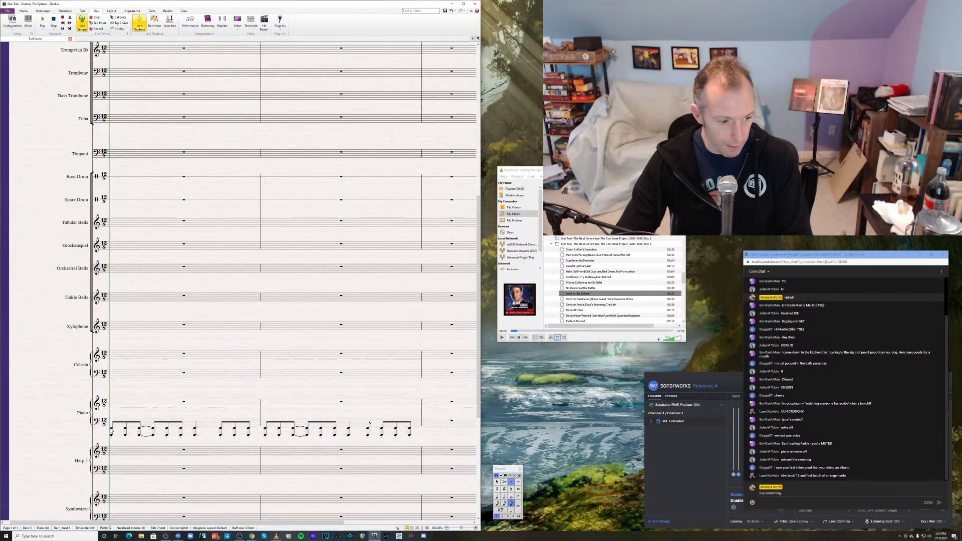
{"action": "key", "text": "space"}
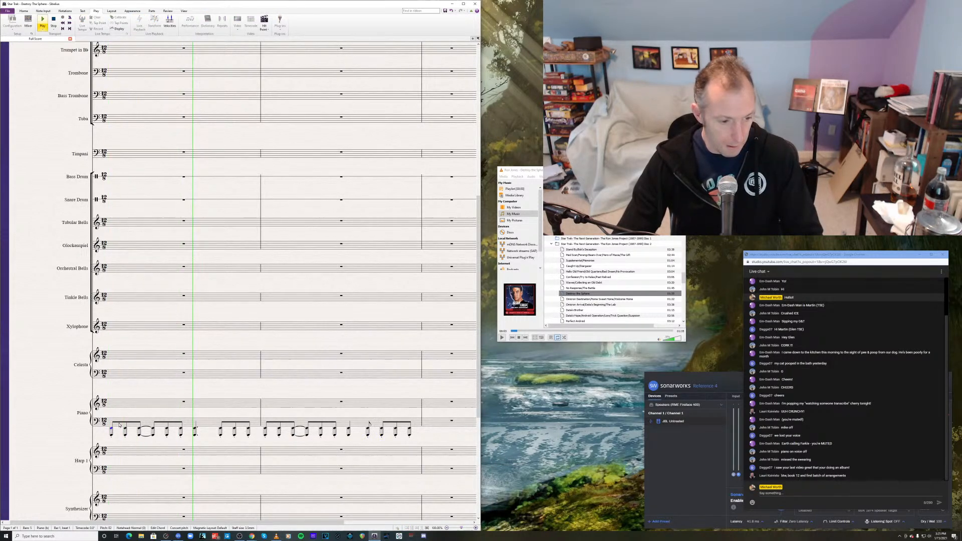
- Stop the score playback and look up an online metronome in the web browser
{"action": "key", "text": "space"}
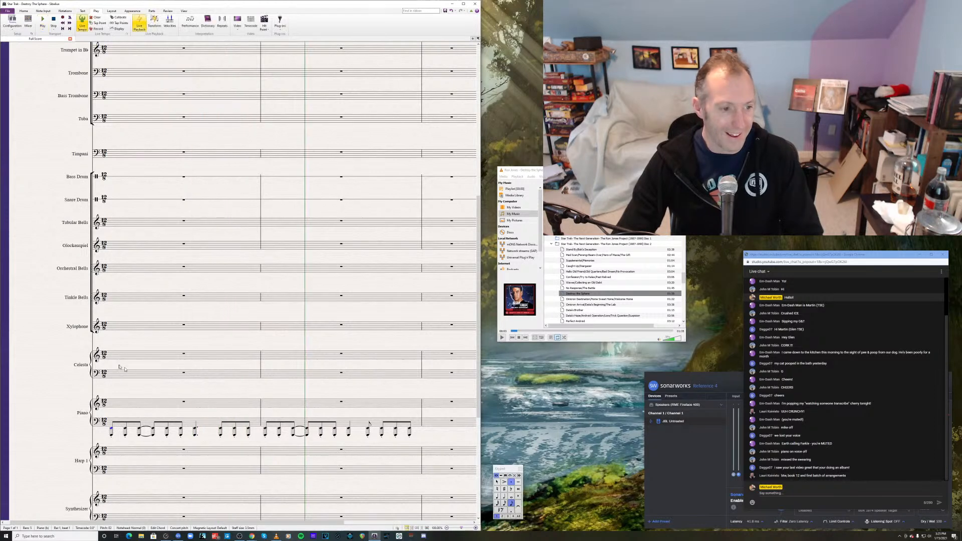
{"action": "left_click", "coordinate": [119, 359]}
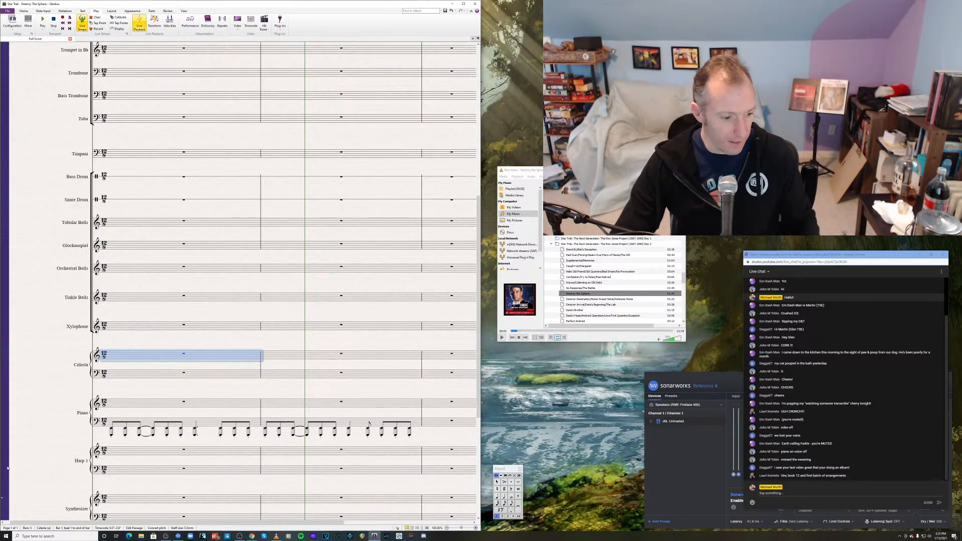
{"action": "left_click", "coordinate": [46, 536]}
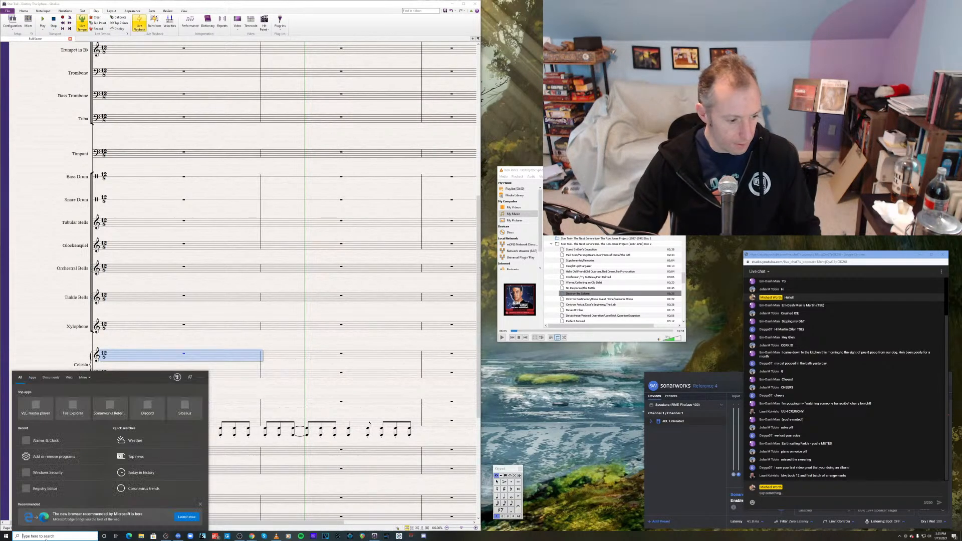
{"action": "type", "text": "met"}
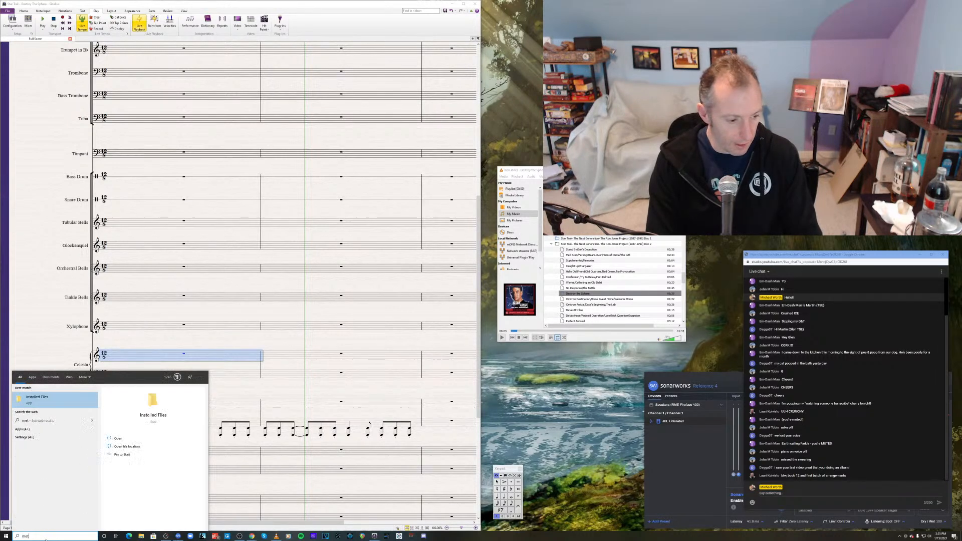
{"action": "type", "text": "ronome"}
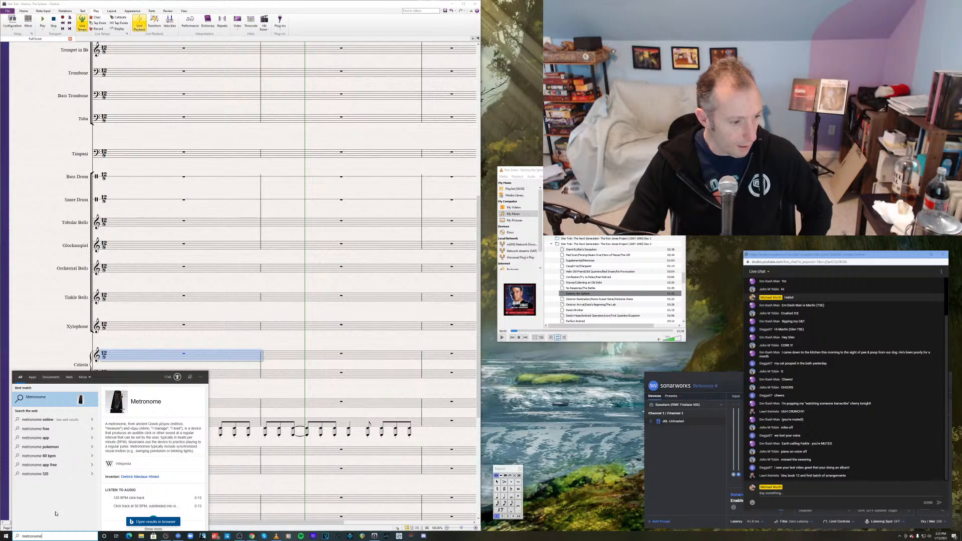
{"action": "left_click", "coordinate": [38, 420]}
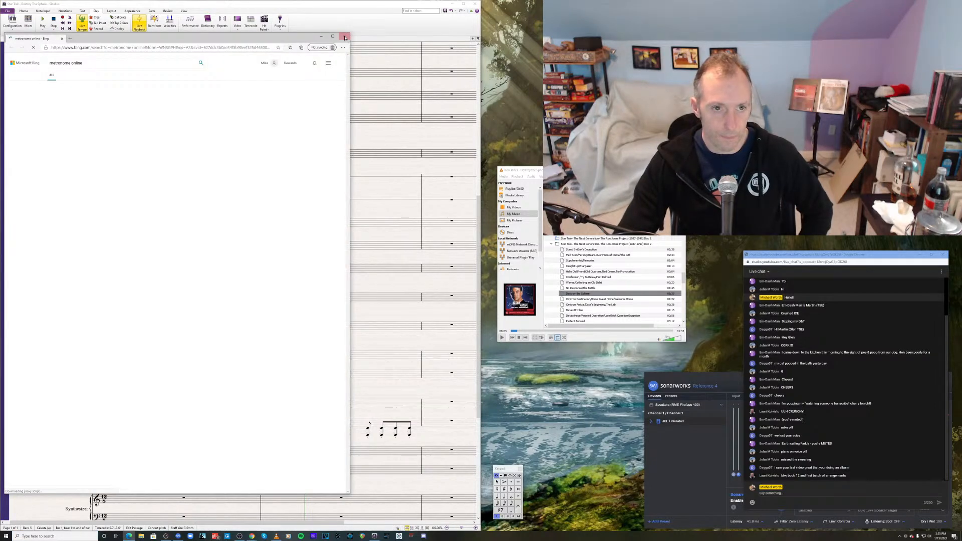
{"action": "left_click", "coordinate": [344, 37]}
{"action": "left_click", "coordinate": [251, 536]}
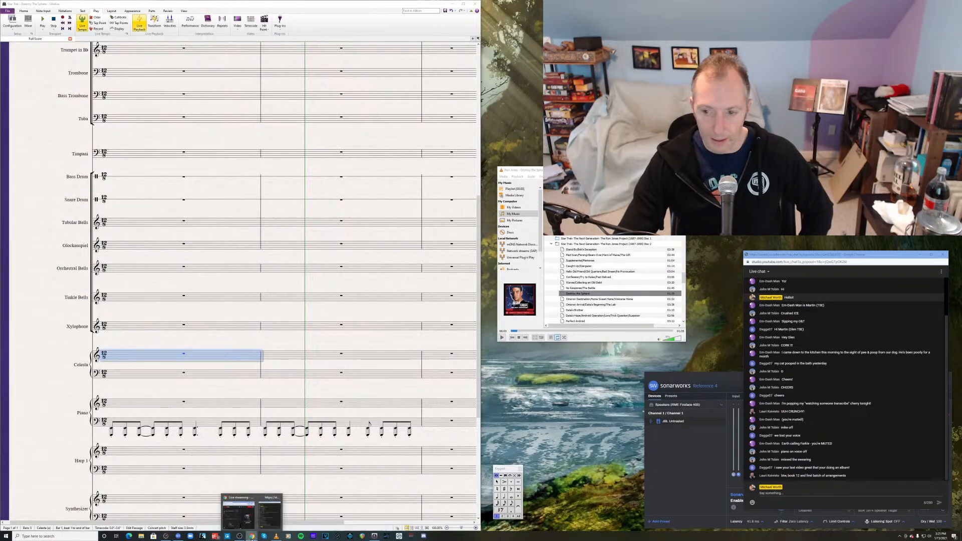
{"action": "mouse_move", "coordinate": [235, 510]}
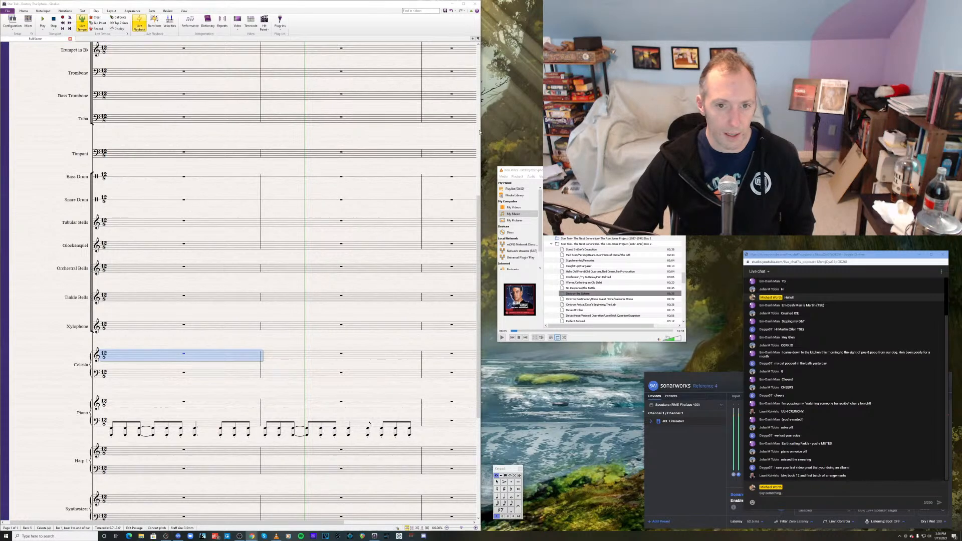
- Add a metronome mark of dotted quarter = 128 above the Piccolo staff at bar 1
{"action": "left_click_drag", "start_coordinate": [478, 326], "coordinate": [478, 135]}
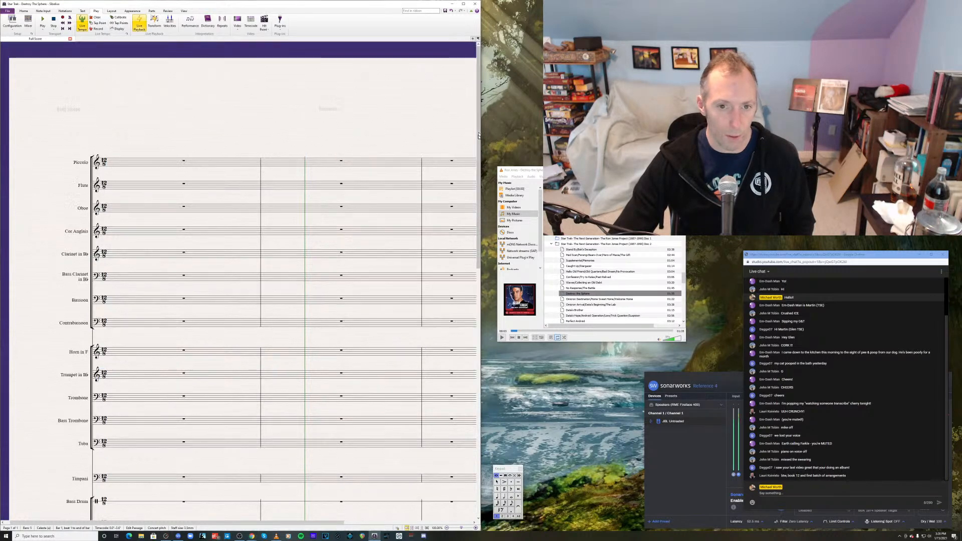
{"action": "left_click", "coordinate": [163, 161]}
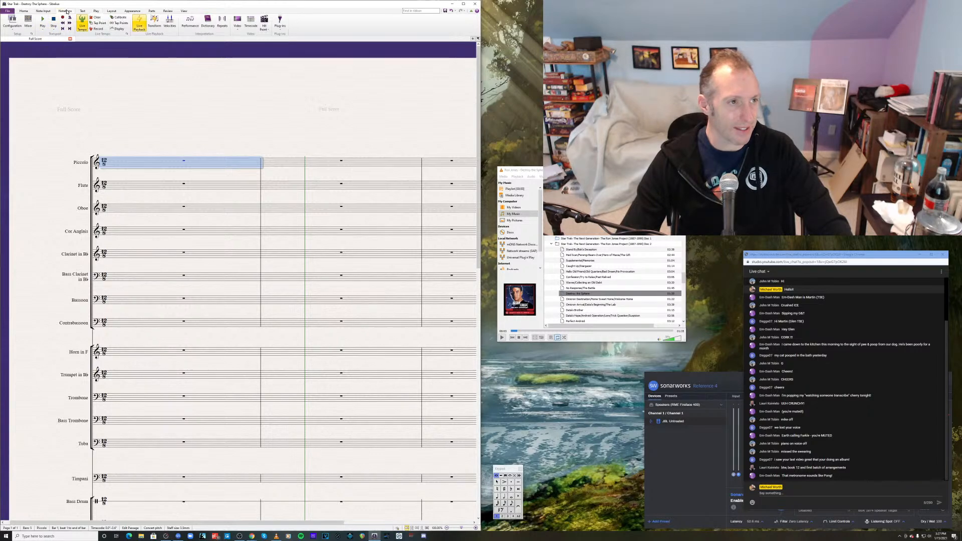
{"action": "left_click", "coordinate": [66, 10]}
{"action": "left_click", "coordinate": [83, 11]}
{"action": "left_click", "coordinate": [181, 35]}
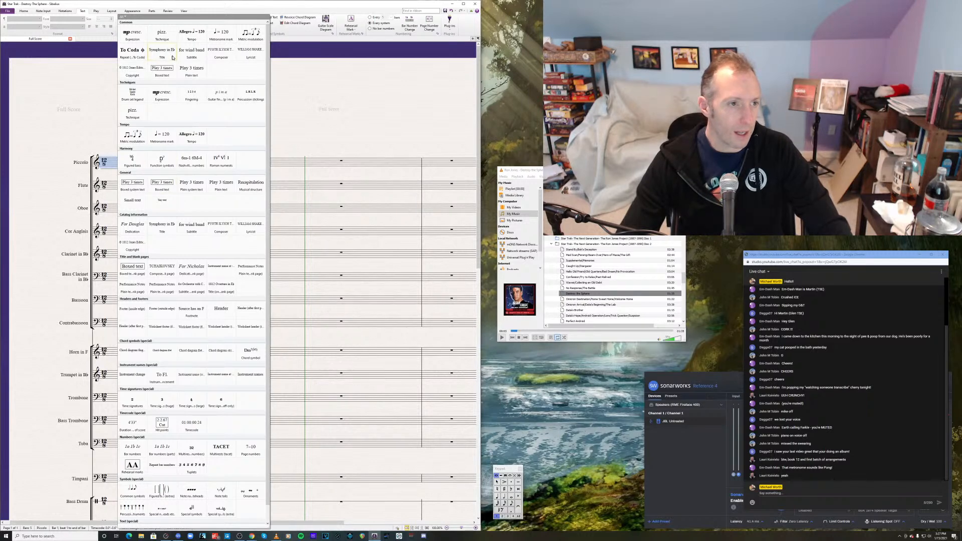
{"action": "left_click", "coordinate": [159, 137]}
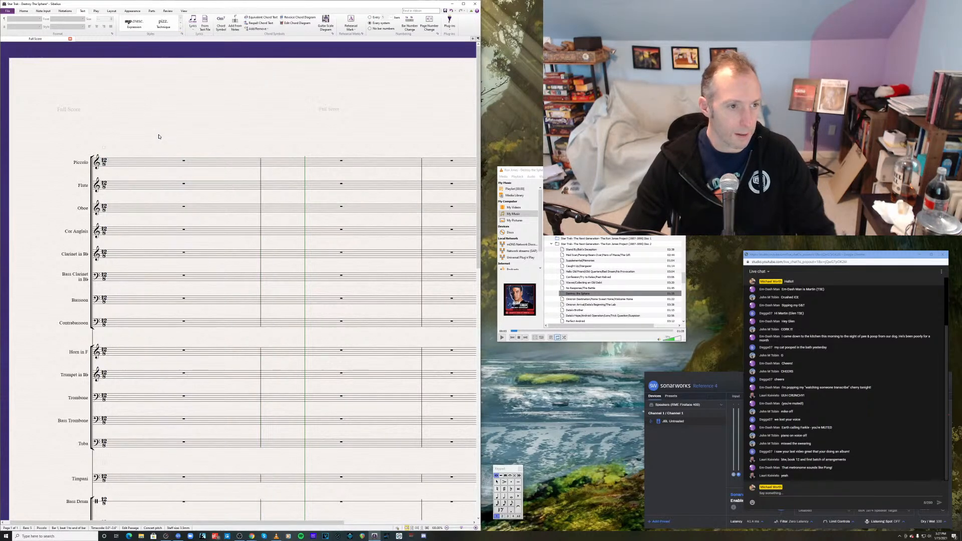
{"action": "right_click", "coordinate": [104, 152]}
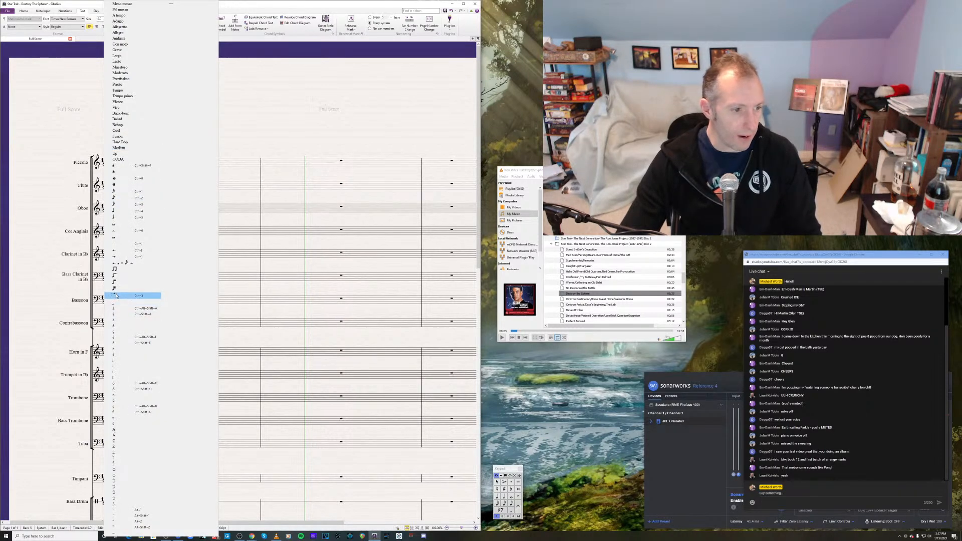
{"action": "left_click", "coordinate": [118, 210]}
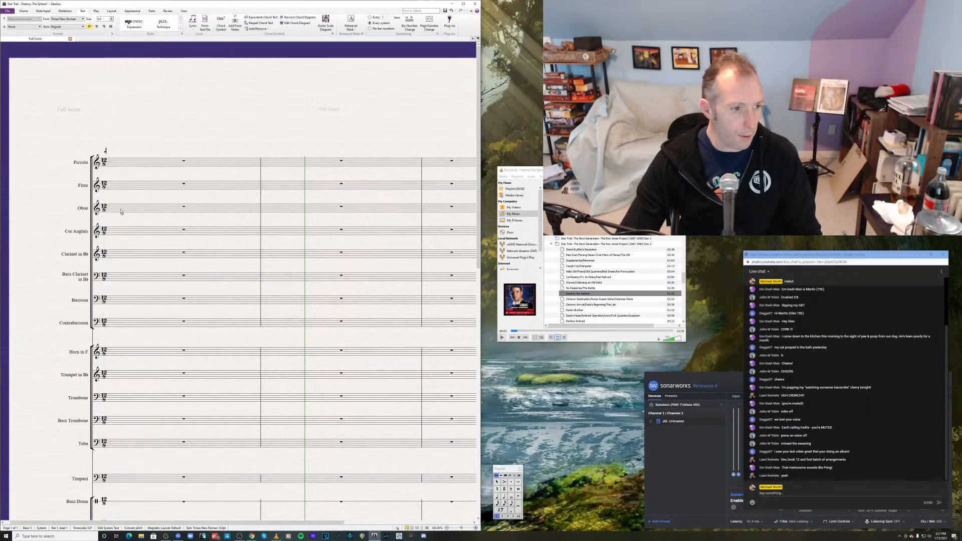
{"action": "right_click", "coordinate": [105, 153]}
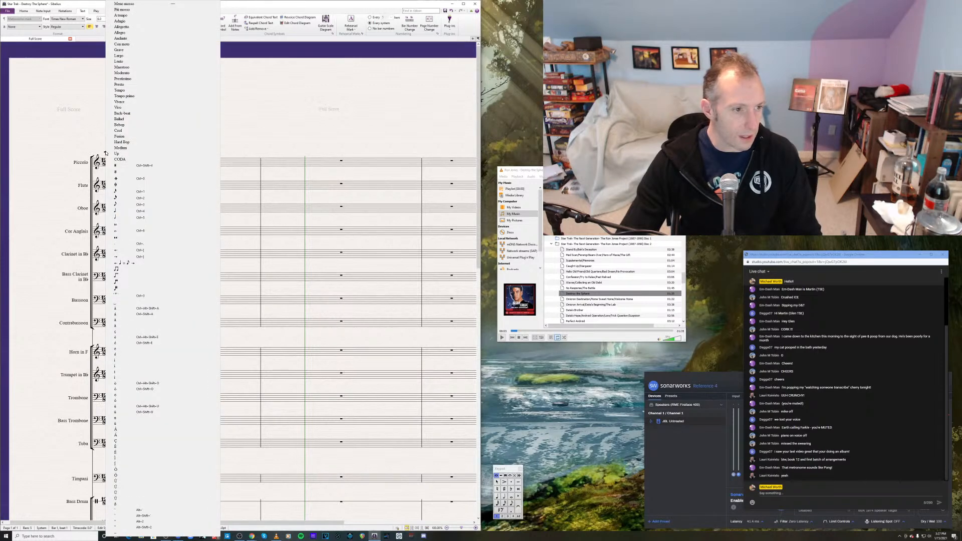
{"action": "left_click", "coordinate": [120, 244]}
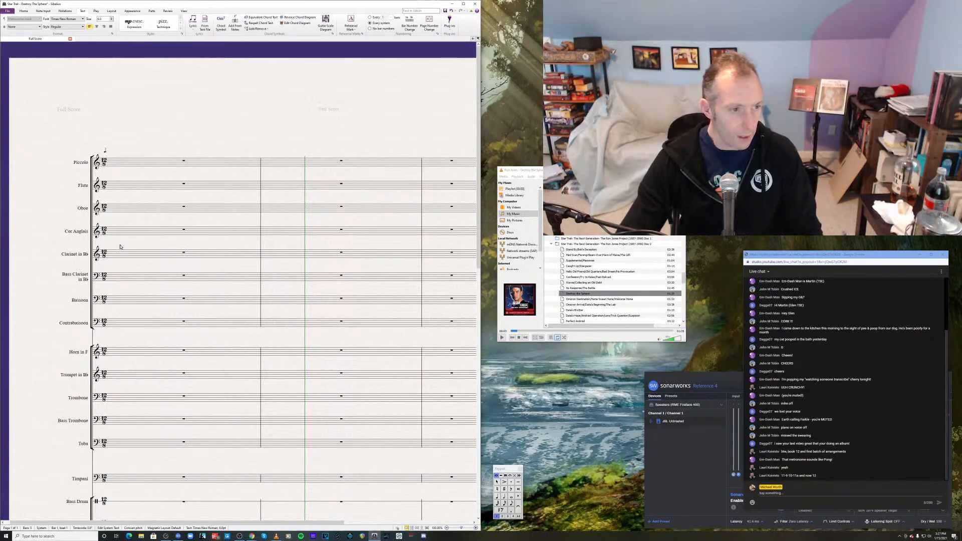
{"action": "type", "text": "= "}
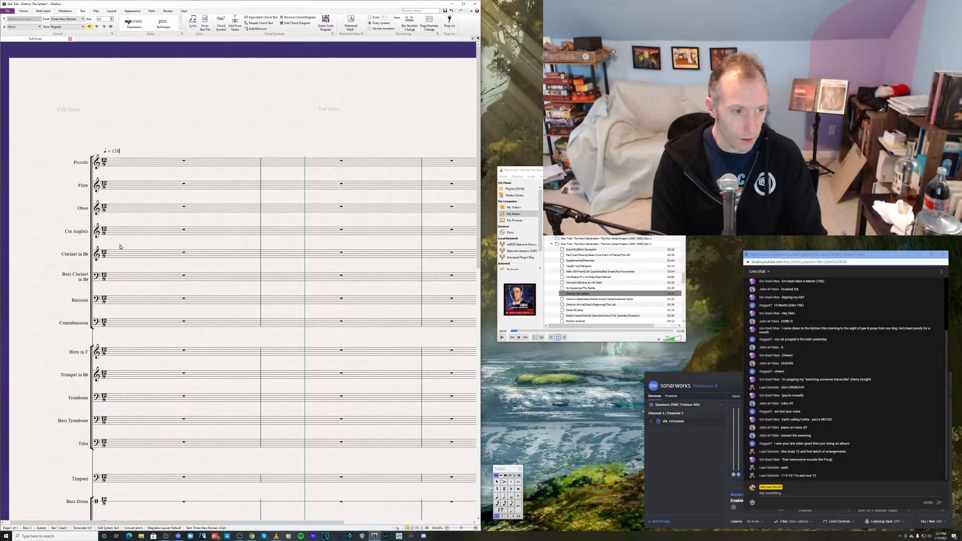
{"action": "type", "text": "128"}
{"action": "key", "text": "Escape"}
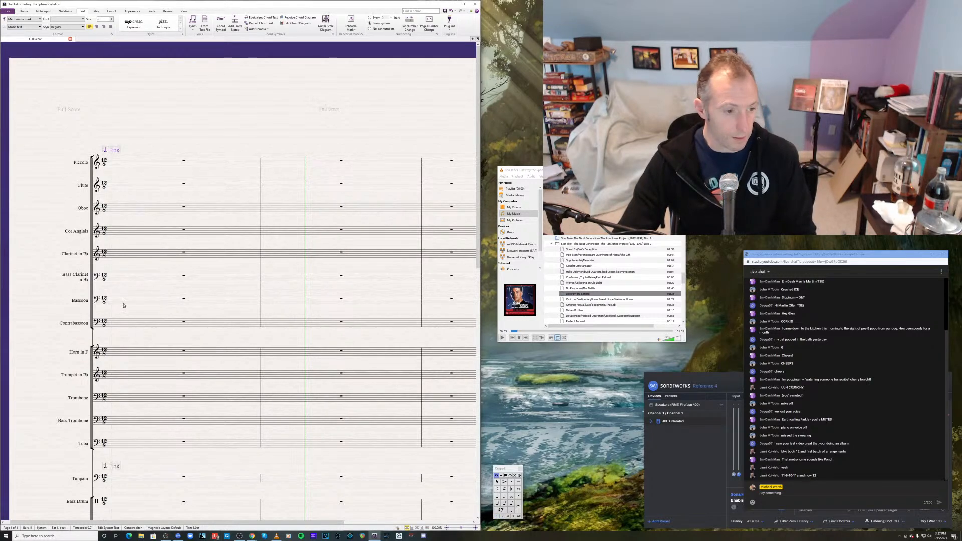
- Play back the score from the first note of the piano's bass staff to check the 128 tempo, and stop
{"action": "scroll", "coordinate": [134, 309], "scroll_direction": "down", "scroll_amount": 5}
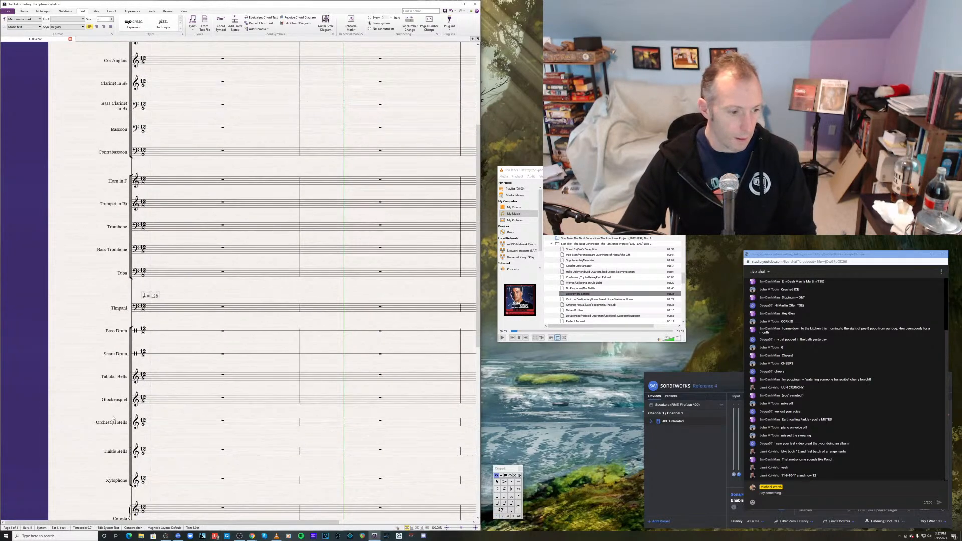
{"action": "scroll", "coordinate": [111, 412], "scroll_direction": "down", "scroll_amount": 4}
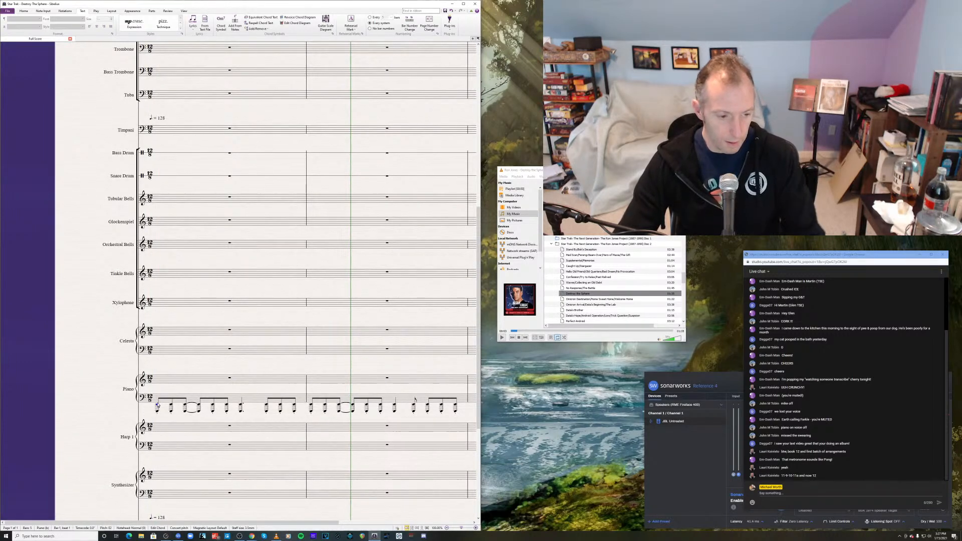
{"action": "left_click", "coordinate": [157, 405]}
{"action": "key", "text": "space"}
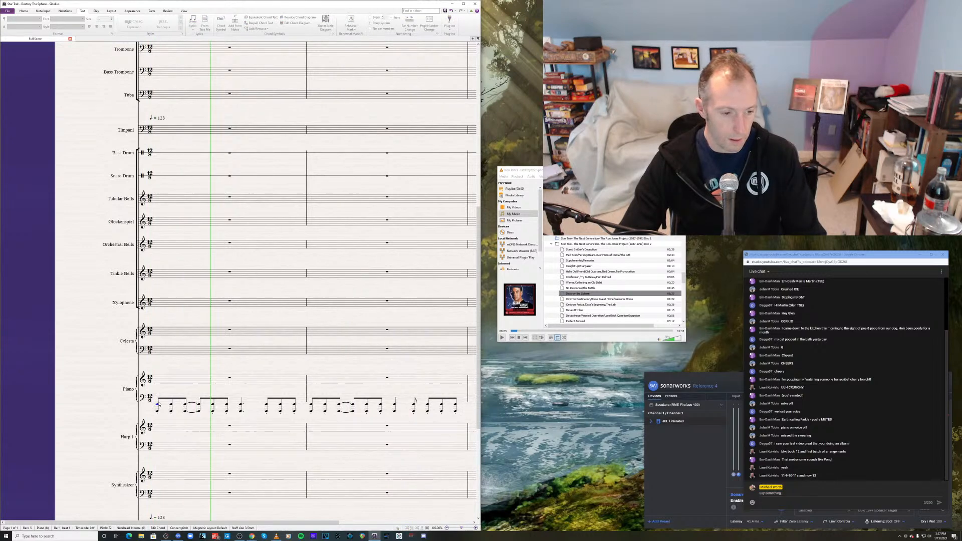
{"action": "key", "text": "space"}
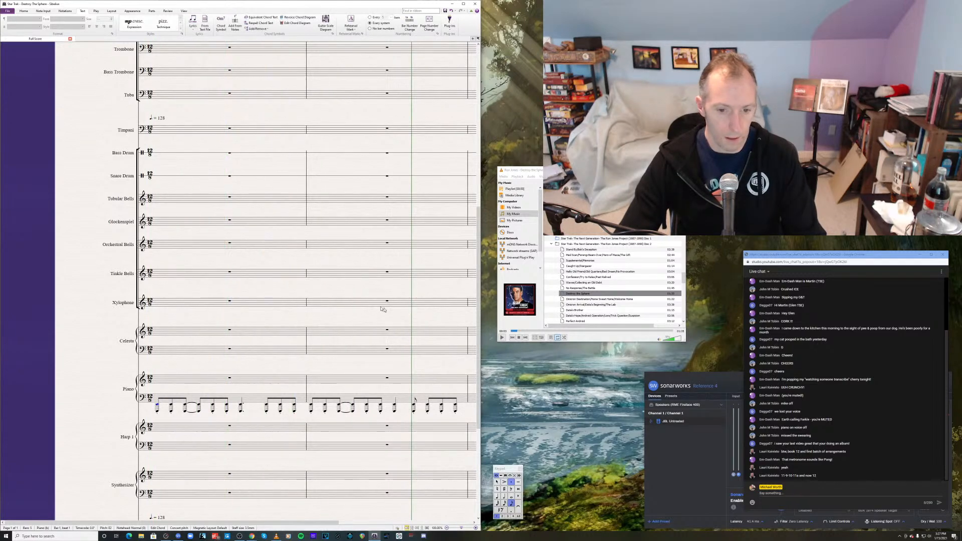
- Change the metronome mark at bar 1 to dotted quarter = 116
{"action": "scroll", "coordinate": [469, 198], "scroll_direction": "up", "scroll_amount": 3}
{"action": "scroll", "coordinate": [468, 198], "scroll_direction": "up", "scroll_amount": 5}
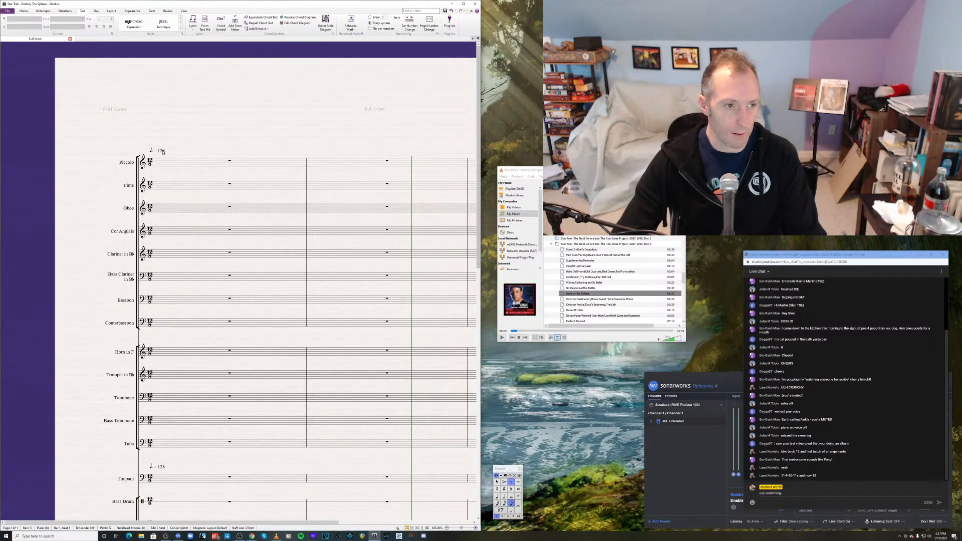
{"action": "double_click", "coordinate": [163, 151]}
{"action": "key", "text": "BackSpace"}
{"action": "key", "text": "BackSpace"}
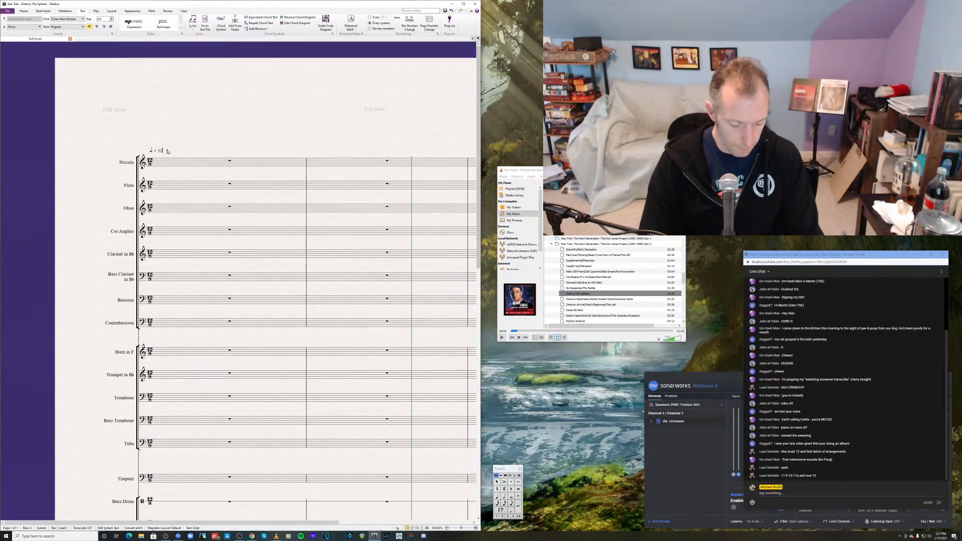
{"action": "type", "text": "16"}
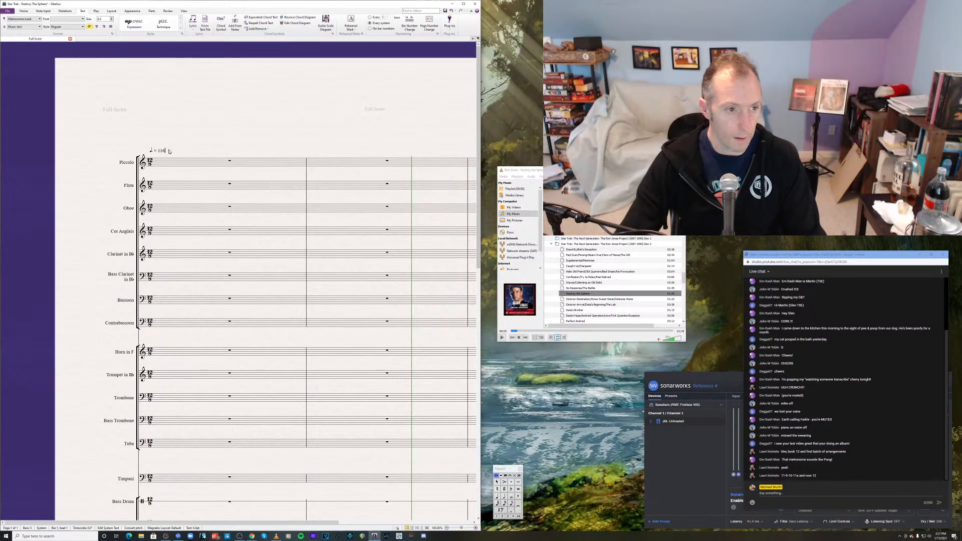
{"action": "key", "text": "Escape"}
- Play the piano's opening bars from the first bass note at the 116 tempo, and stop
{"action": "scroll", "coordinate": [249, 309], "scroll_direction": "down", "scroll_amount": 10}
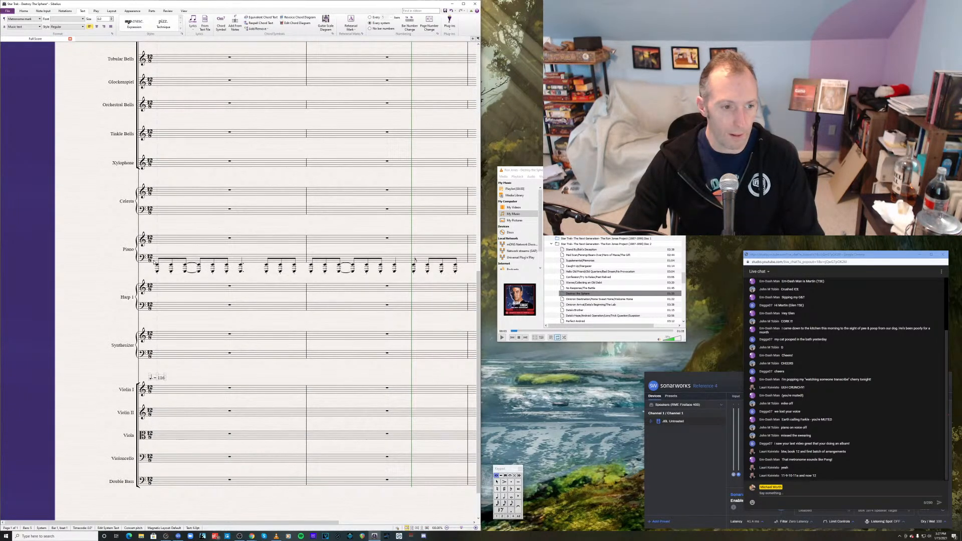
{"action": "left_click", "coordinate": [157, 266]}
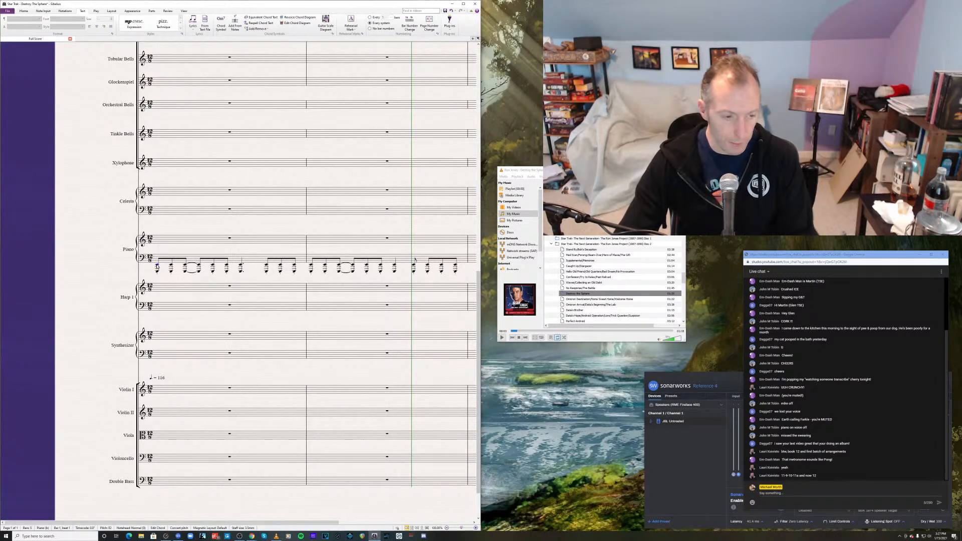
{"action": "key", "text": "space"}
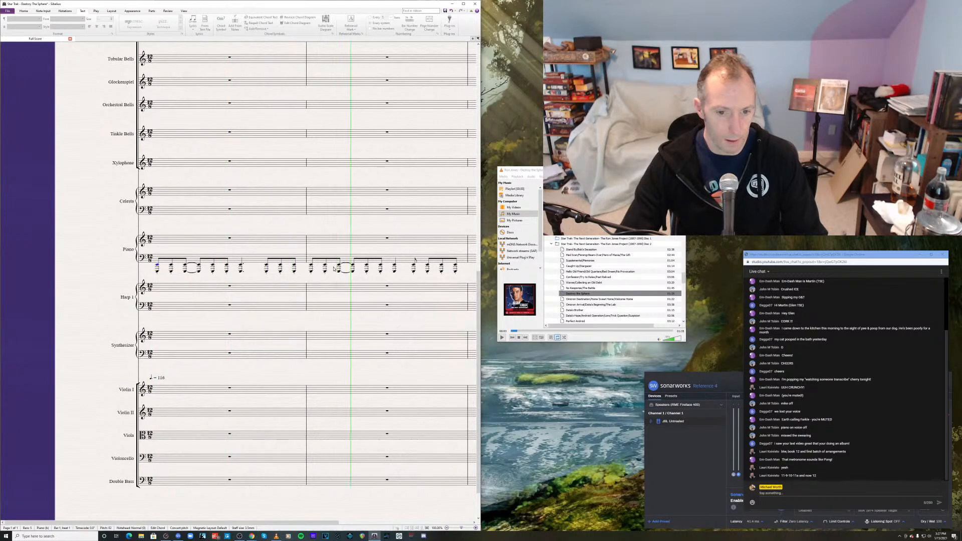
{"action": "key", "text": "space"}
- Set the opening metronome mark to dotted quarter = 122
{"action": "scroll", "coordinate": [477, 288], "scroll_direction": "up", "scroll_amount": 15}
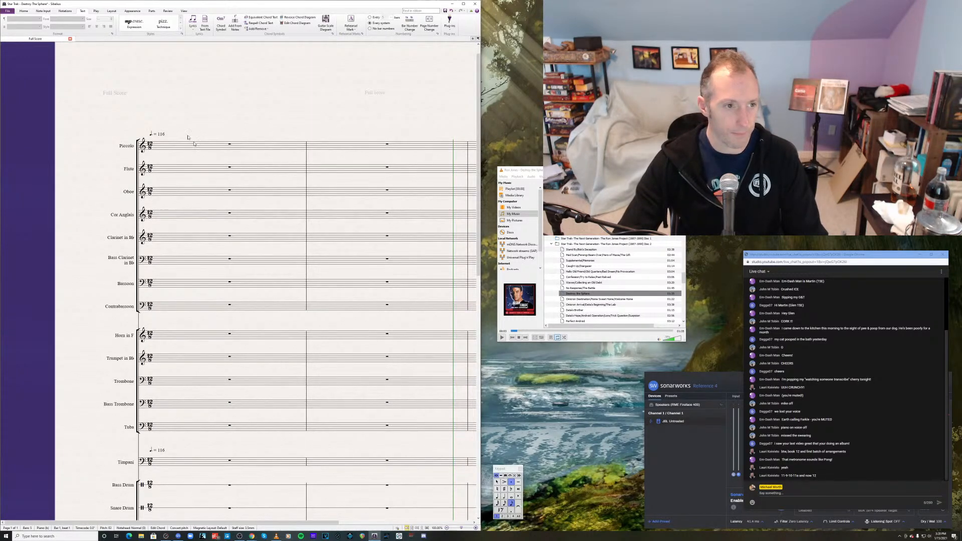
{"action": "left_click", "coordinate": [166, 135]}
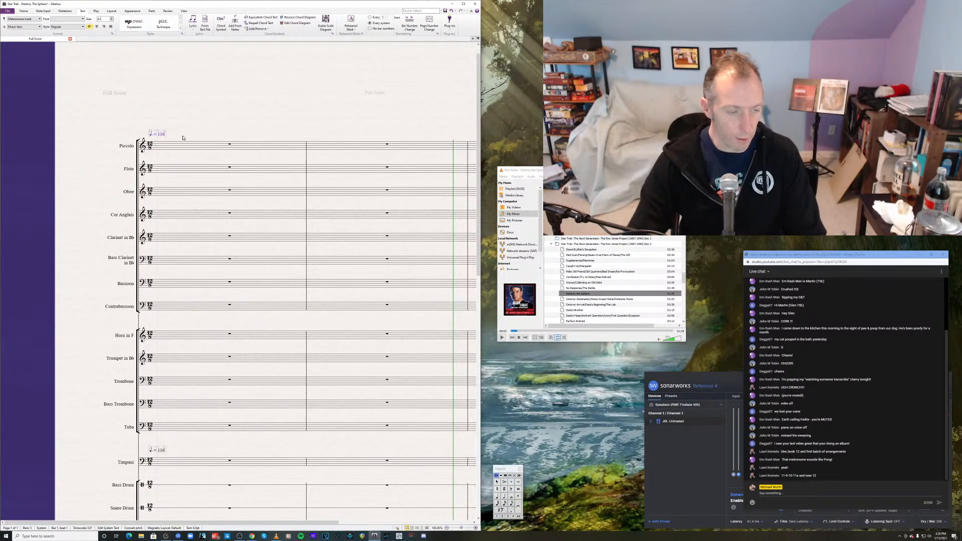
{"action": "key", "text": "Delete"}
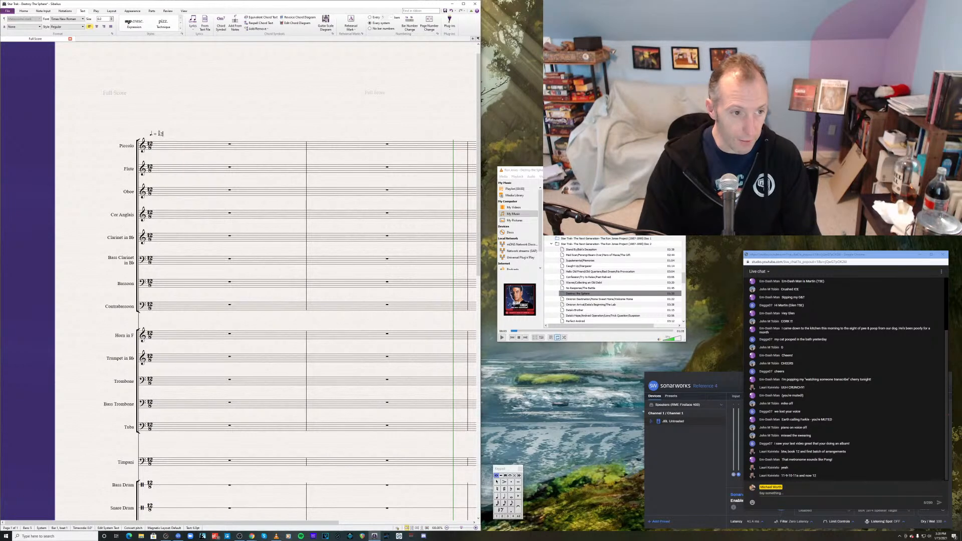
{"action": "key", "text": "Escape"}
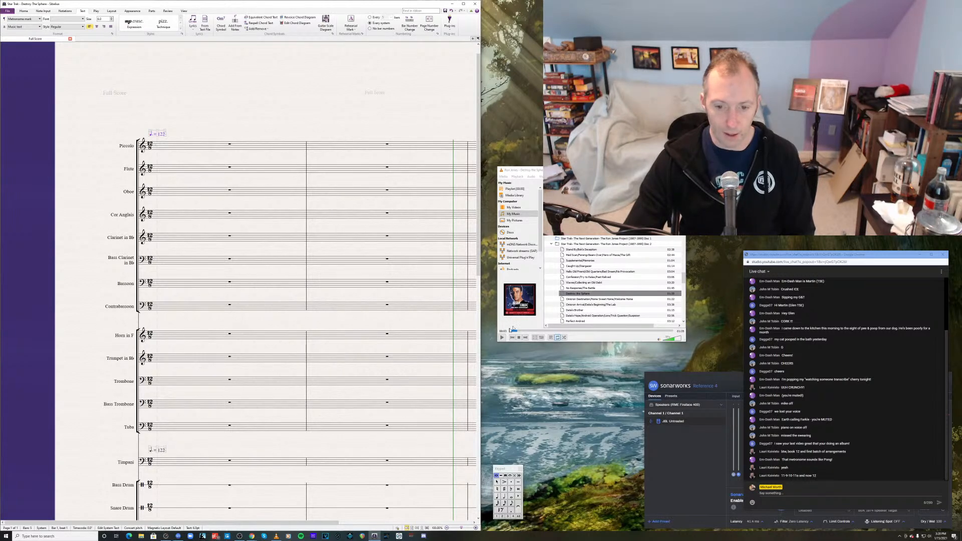
- Play the reference track from its beginning and compare it with the piano part in the score
{"action": "left_click", "coordinate": [513, 332]}
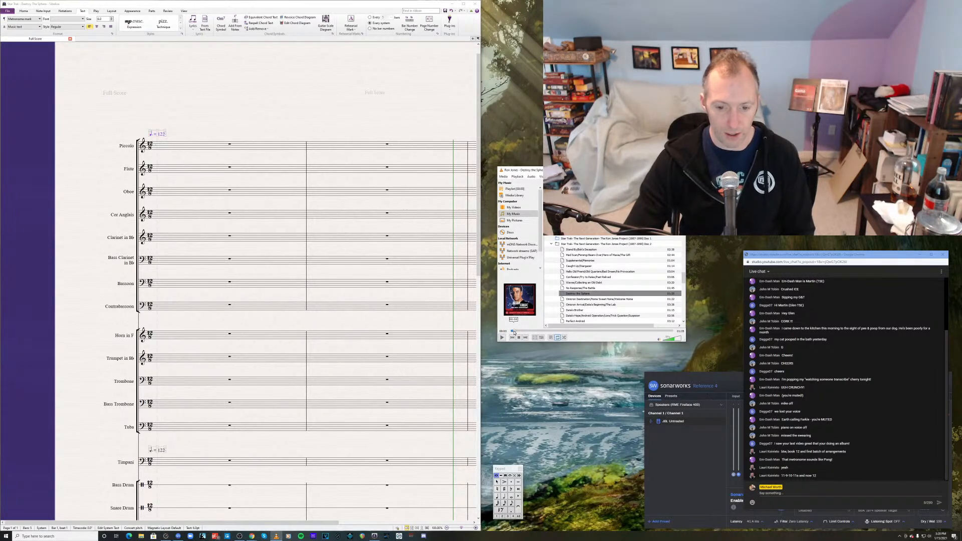
{"action": "left_click", "coordinate": [502, 337]}
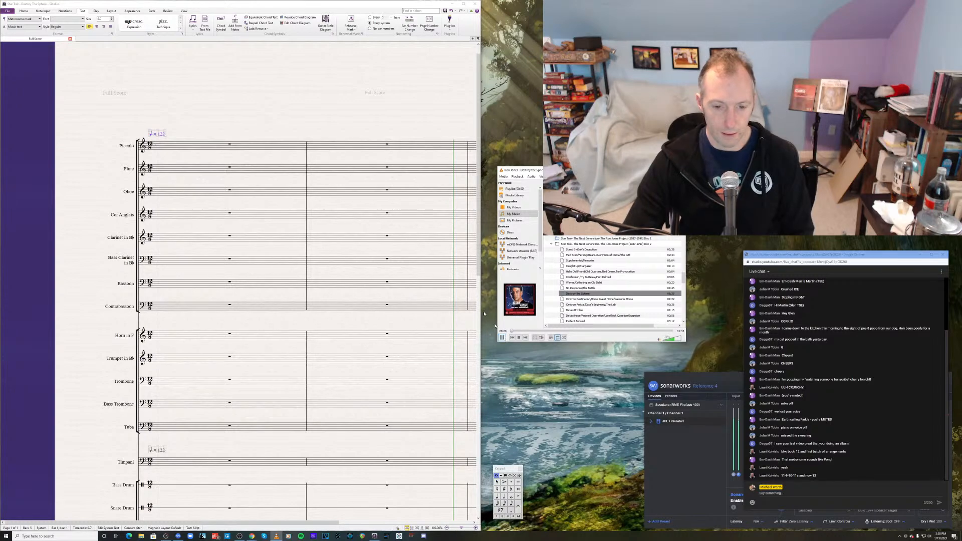
{"action": "left_click", "coordinate": [477, 275]}
{"action": "scroll", "coordinate": [471, 401], "scroll_direction": "down", "scroll_amount": 8}
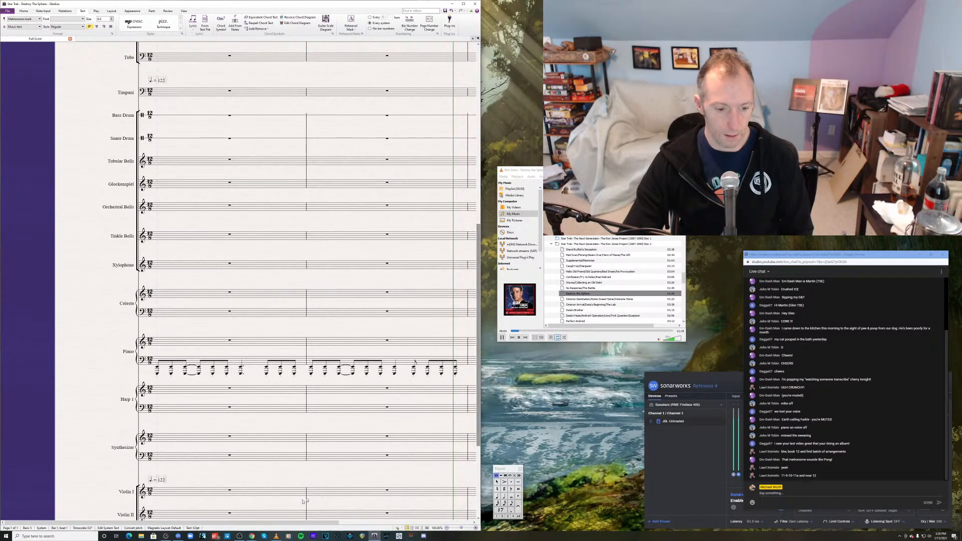
- Check the piano's opening bars against the reference track as it plays, and pause the track
{"action": "left_click_drag", "start_coordinate": [288, 523], "coordinate": [301, 523]}
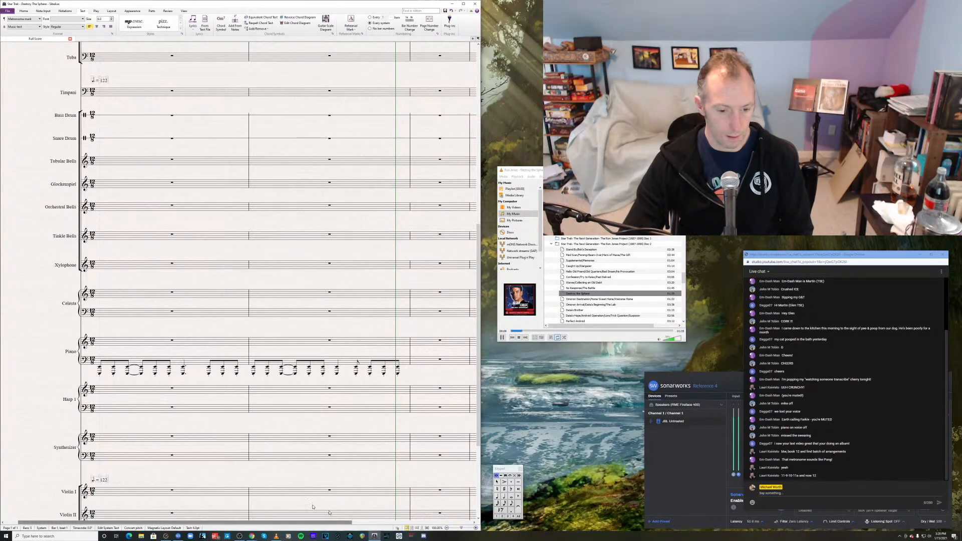
{"action": "left_click", "coordinate": [446, 528]}
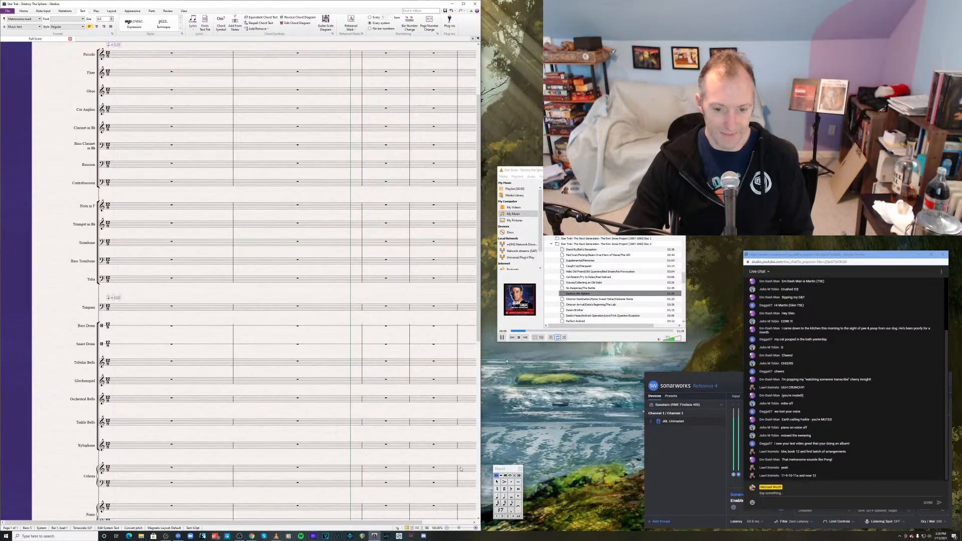
{"action": "left_click", "coordinate": [502, 337]}
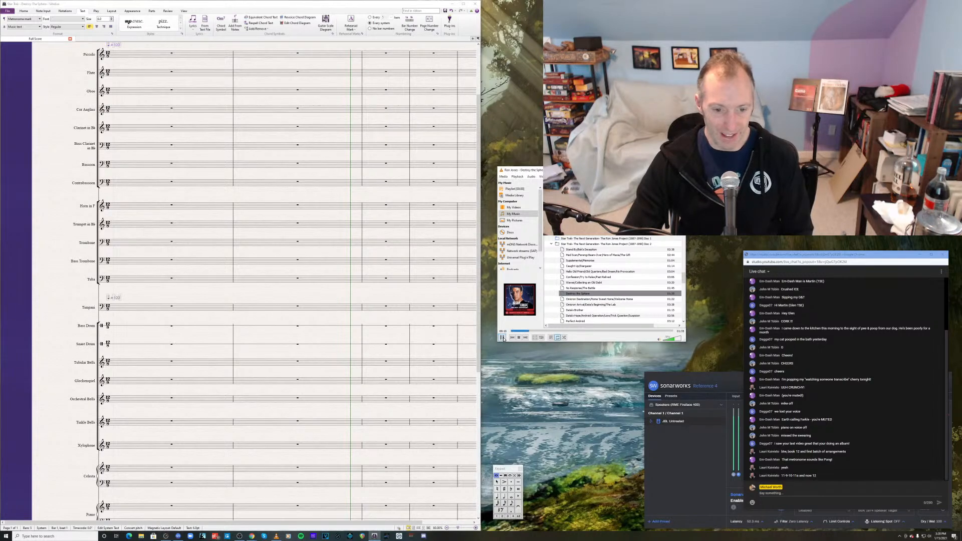
- Repeat the piano's two-bar left-hand ostinato from bars 1 and 2 into bars 3 and 4
{"action": "scroll", "coordinate": [479, 356], "scroll_direction": "down", "scroll_amount": 1}
{"action": "scroll", "coordinate": [479, 357], "scroll_direction": "down", "scroll_amount": 2}
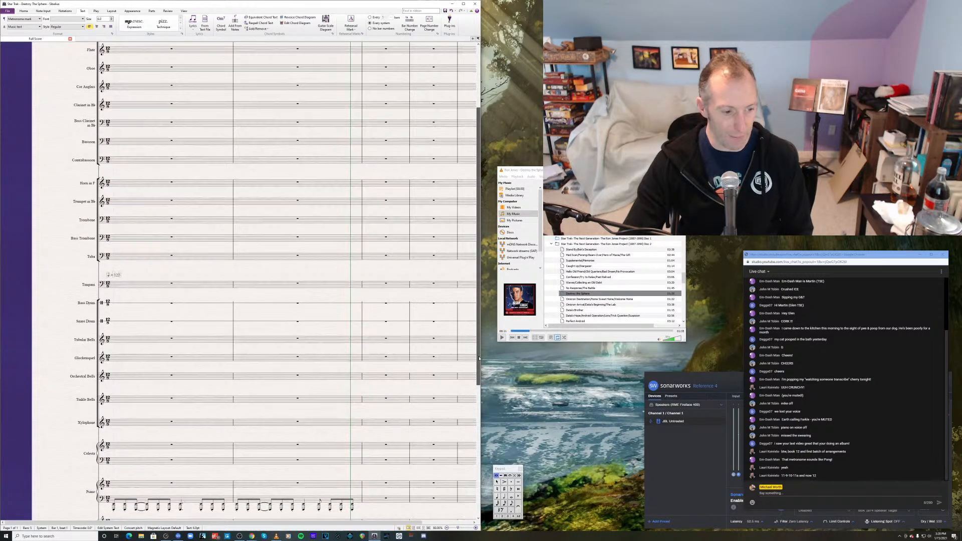
{"action": "left_click_drag", "start_coordinate": [478, 359], "coordinate": [479, 360]}
{"action": "left_click", "coordinate": [189, 497]}
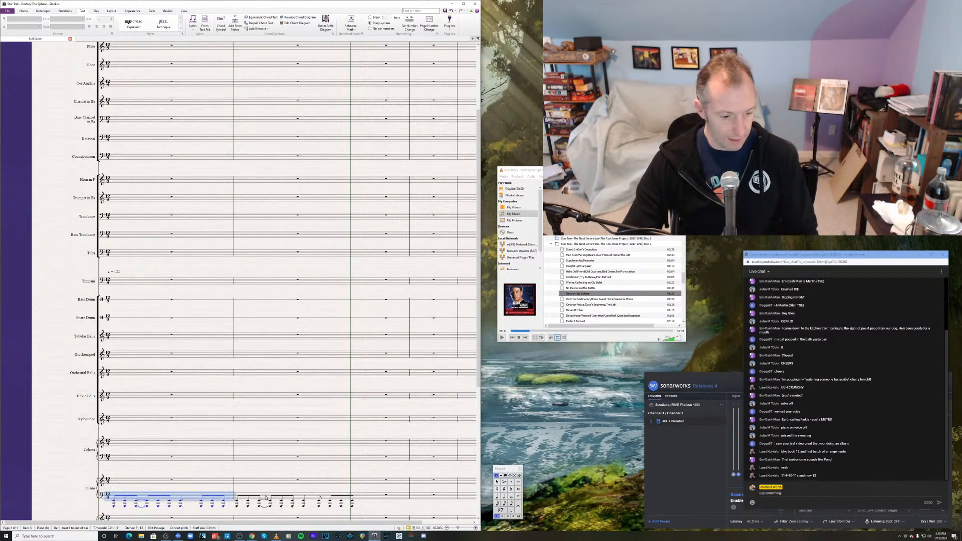
{"action": "left_click", "coordinate": [266, 497], "text": "shift"}
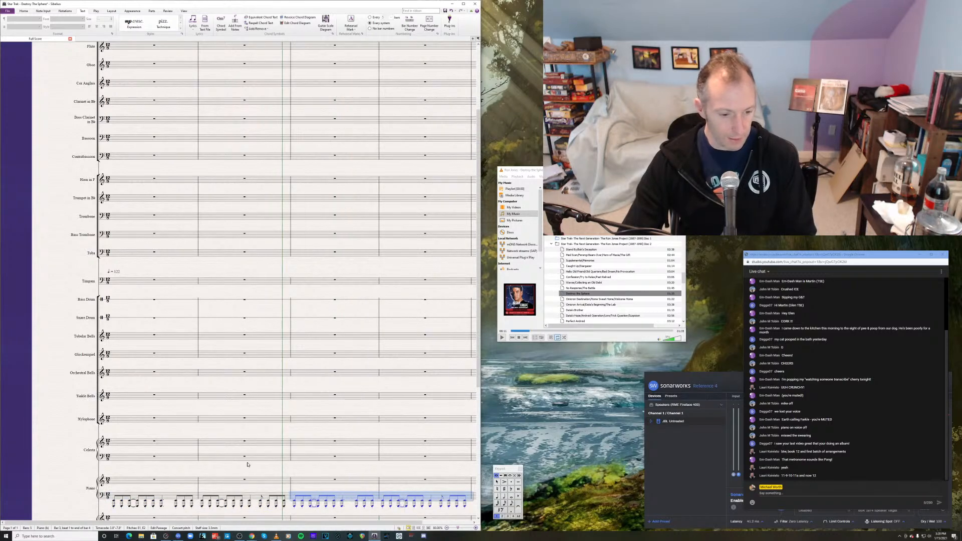
{"action": "key", "text": "r"}
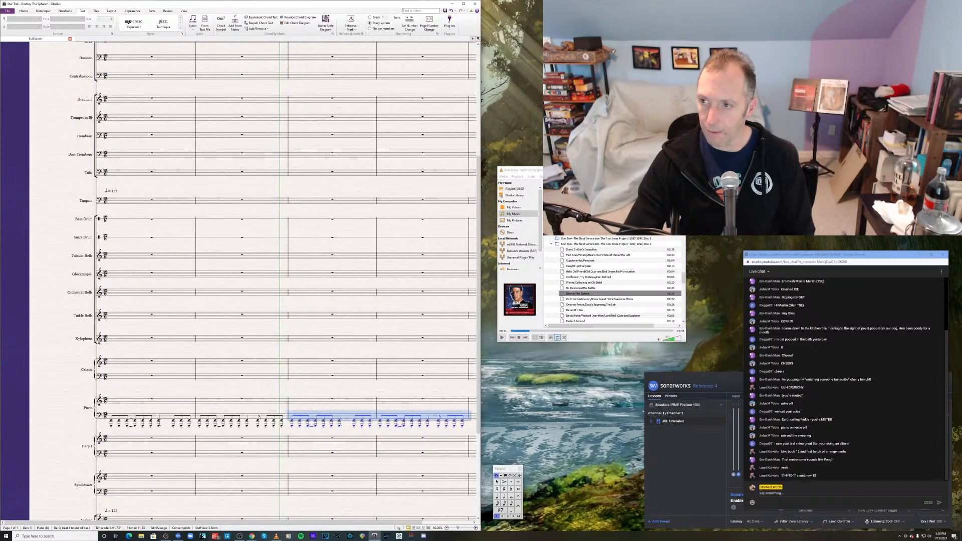
- Replay the opening seconds of the reference track and pause it
{"action": "key", "text": "alt+Tab"}
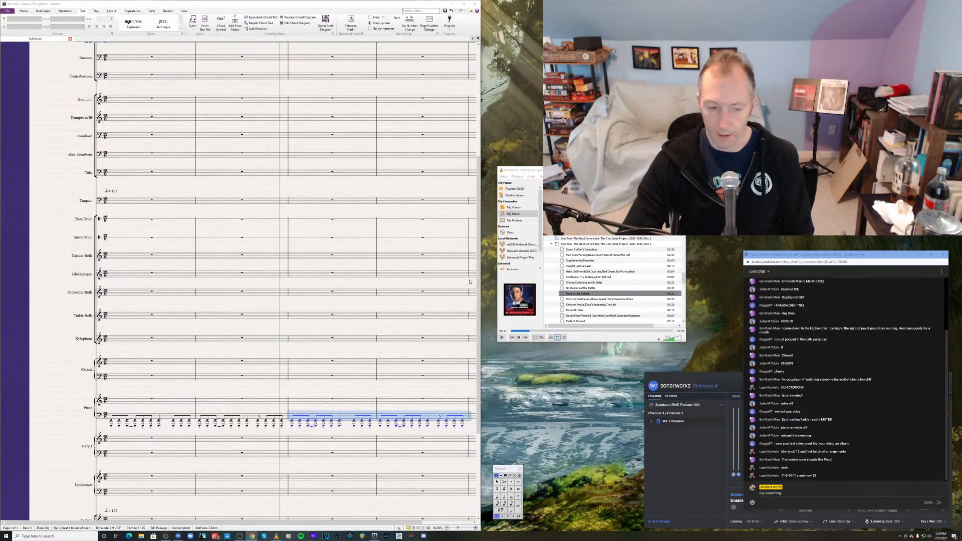
{"action": "left_click", "coordinate": [513, 331]}
{"action": "left_click", "coordinate": [501, 338]}
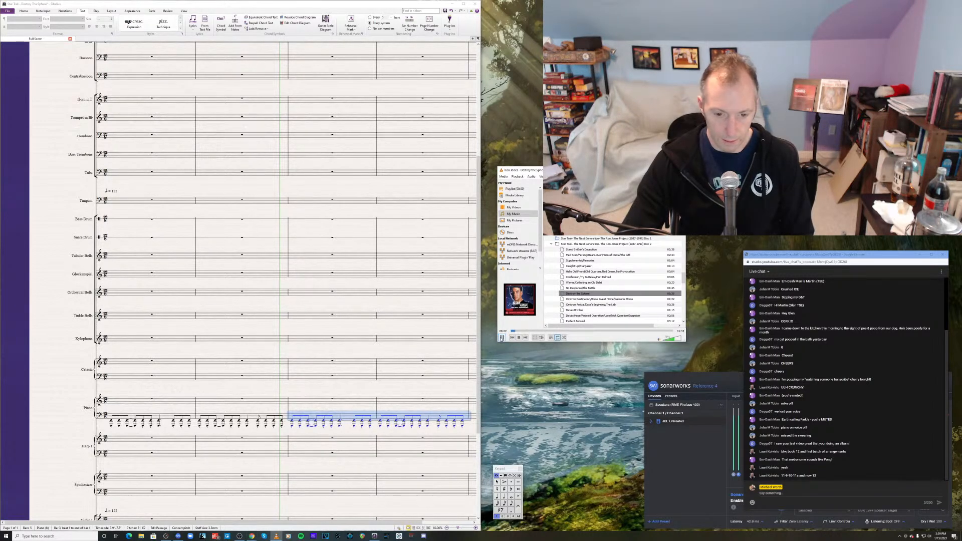
{"action": "left_click", "coordinate": [501, 337]}
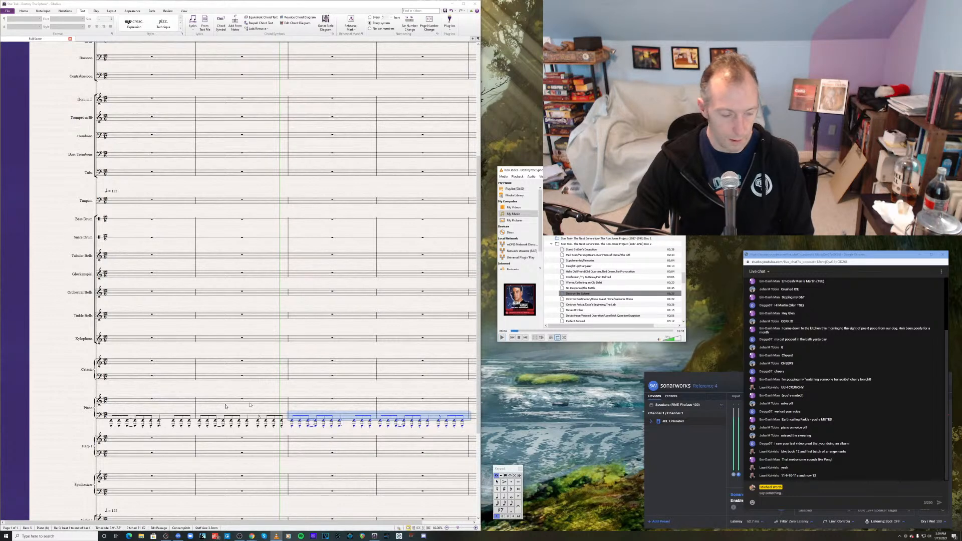
- Focus the score on only the Trombone, Tuba, Timpani and Piano staves, and move the piano staves slightly down
{"action": "left_click", "coordinate": [116, 403]}
{"action": "left_click", "coordinate": [114, 417], "text": "shift"}
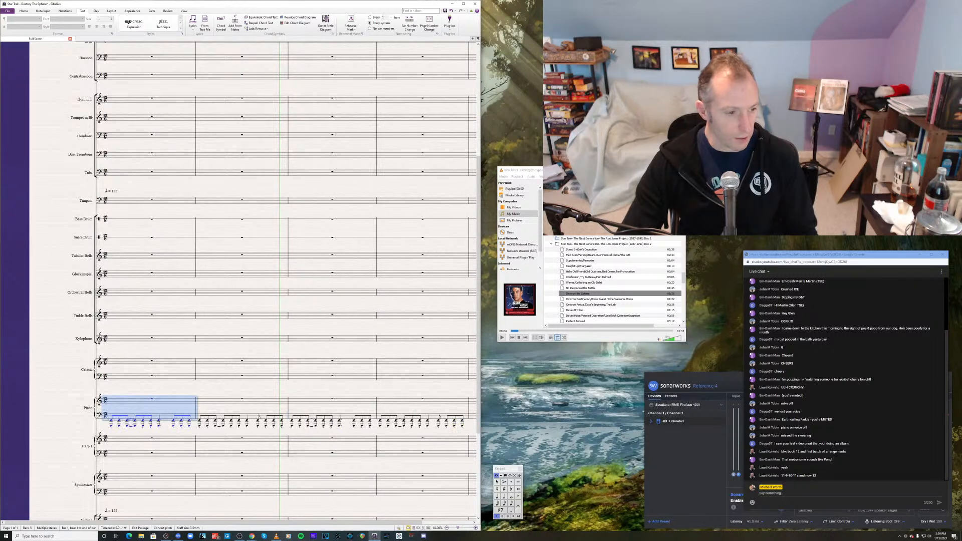
{"action": "left_click", "coordinate": [123, 202], "text": "ctrl"}
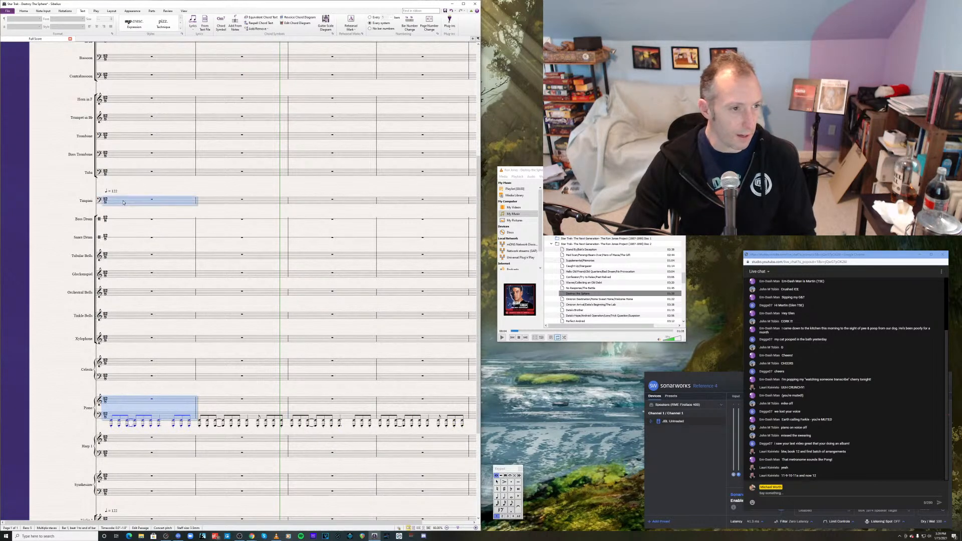
{"action": "left_click", "coordinate": [124, 173], "text": "shift"}
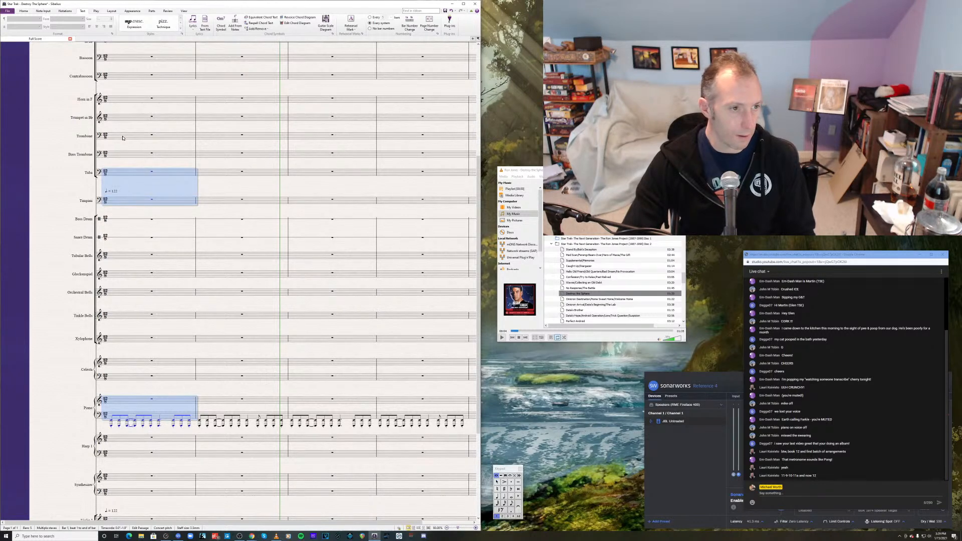
{"action": "left_click", "coordinate": [123, 138], "text": "ctrl"}
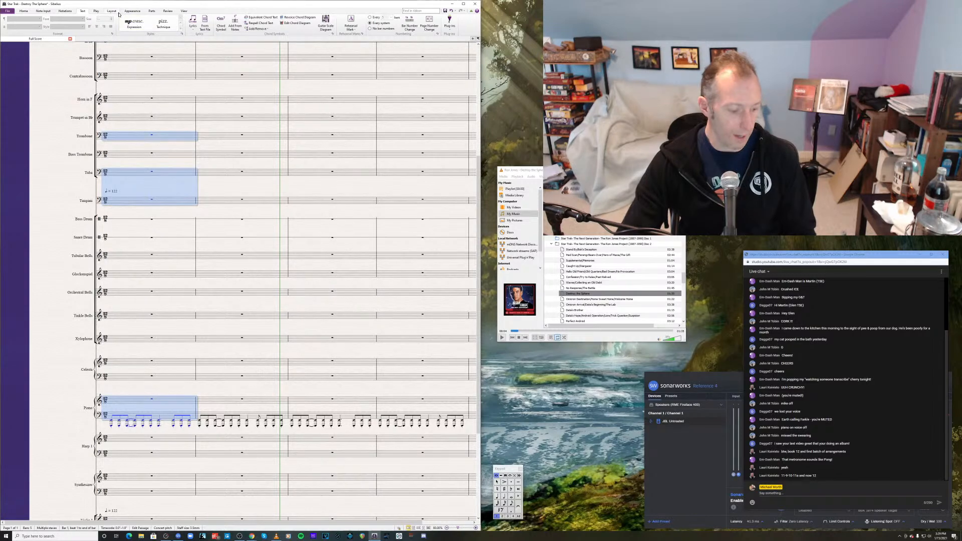
{"action": "key", "text": "ctrl+alt+f"}
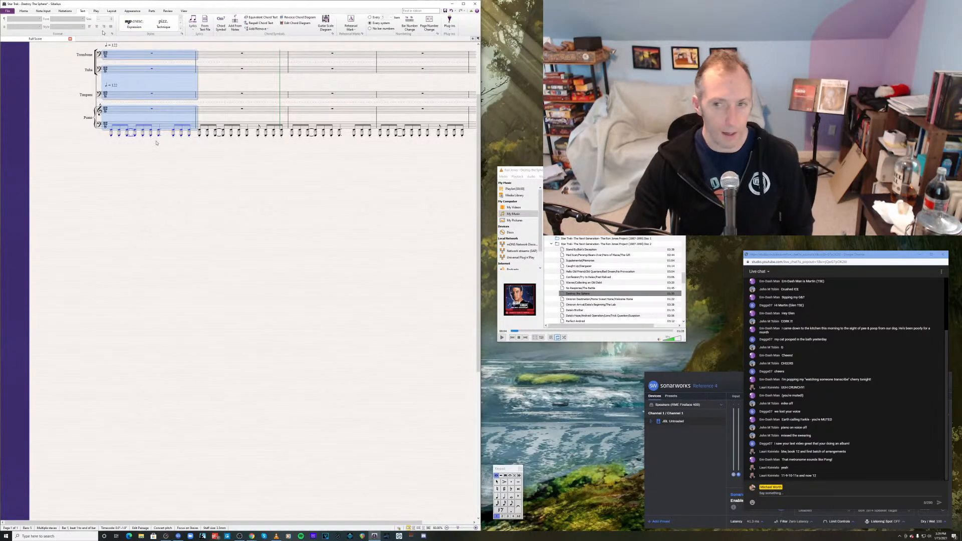
{"action": "scroll", "coordinate": [221, 271], "scroll_direction": "up", "scroll_amount": 3}
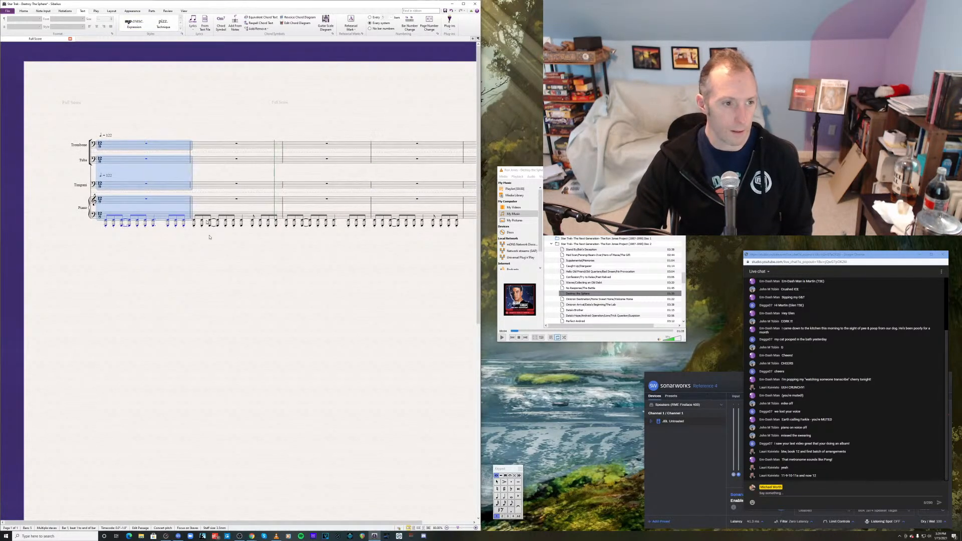
{"action": "left_click_drag", "start_coordinate": [210, 201], "coordinate": [213, 211]}
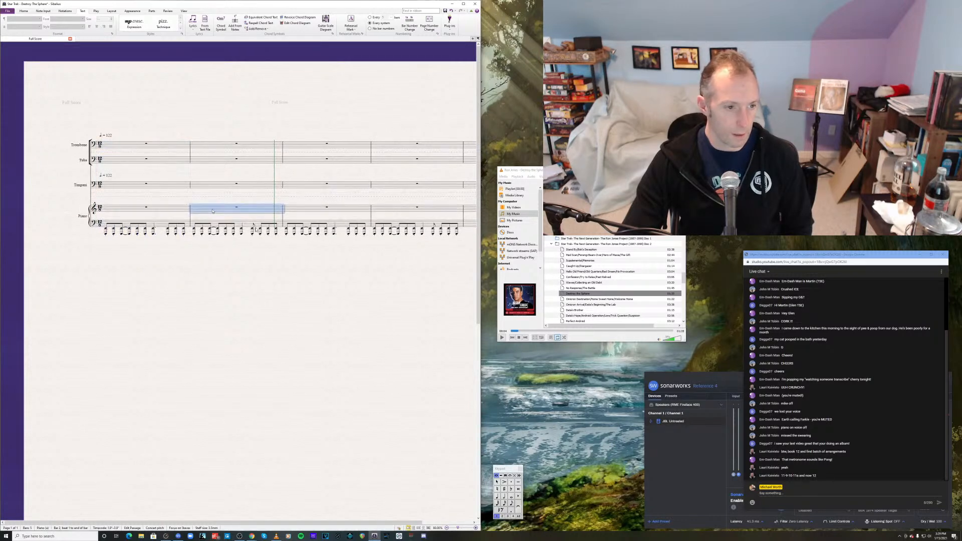
- Listen twice to the opening seconds of the reference track to work out the trombone part
{"action": "left_click", "coordinate": [518, 337]}
{"action": "left_click", "coordinate": [502, 338]}
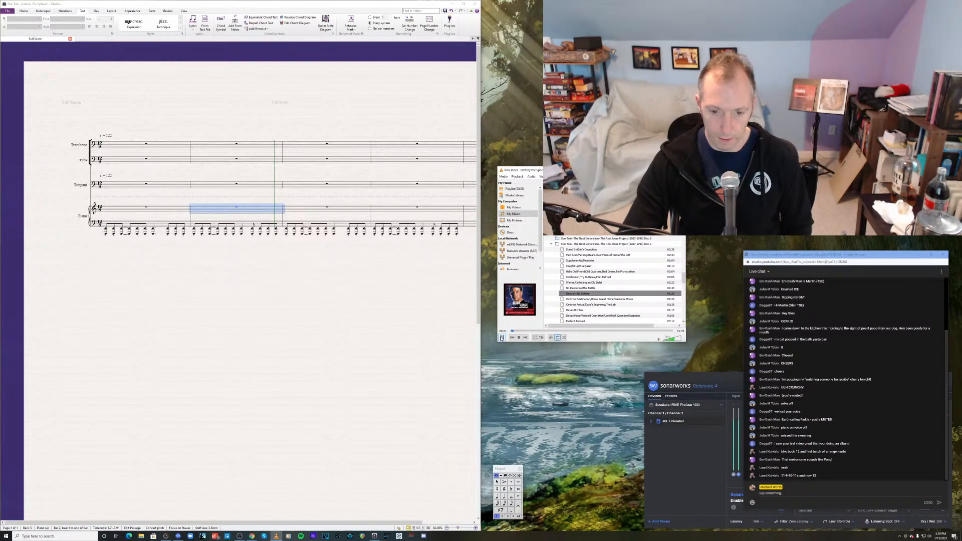
{"action": "left_click", "coordinate": [502, 338]}
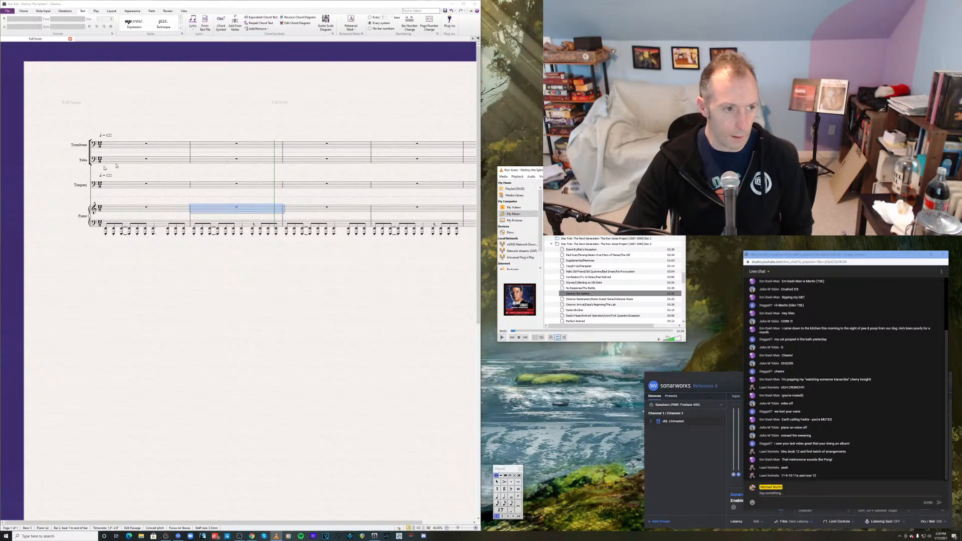
{"action": "left_click", "coordinate": [118, 146]}
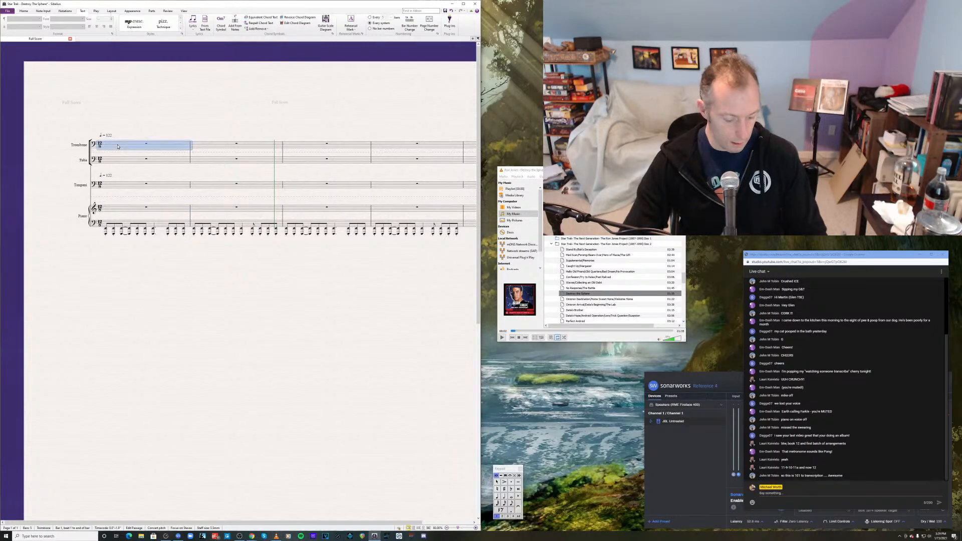
{"action": "key", "text": "Escape"}
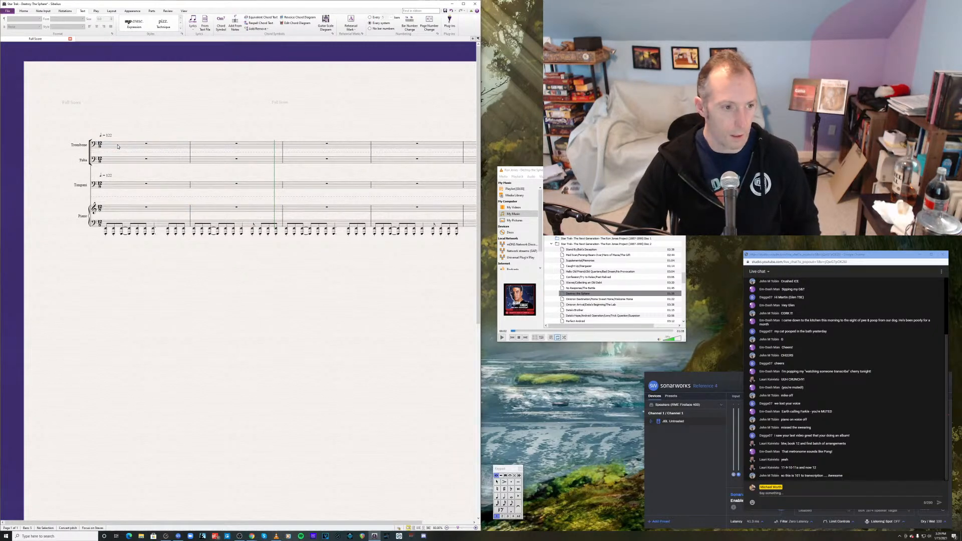
{"action": "left_click", "coordinate": [514, 331]}
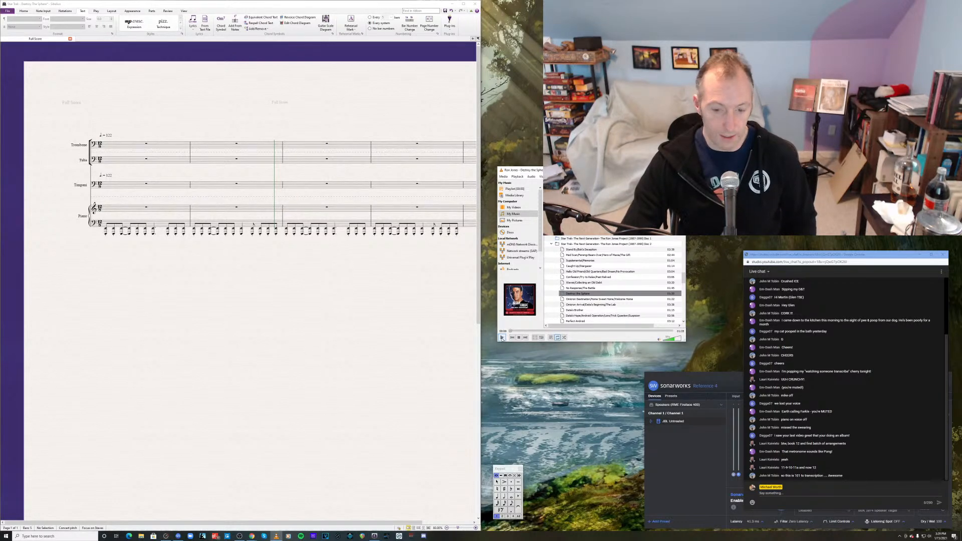
{"action": "left_click", "coordinate": [501, 338]}
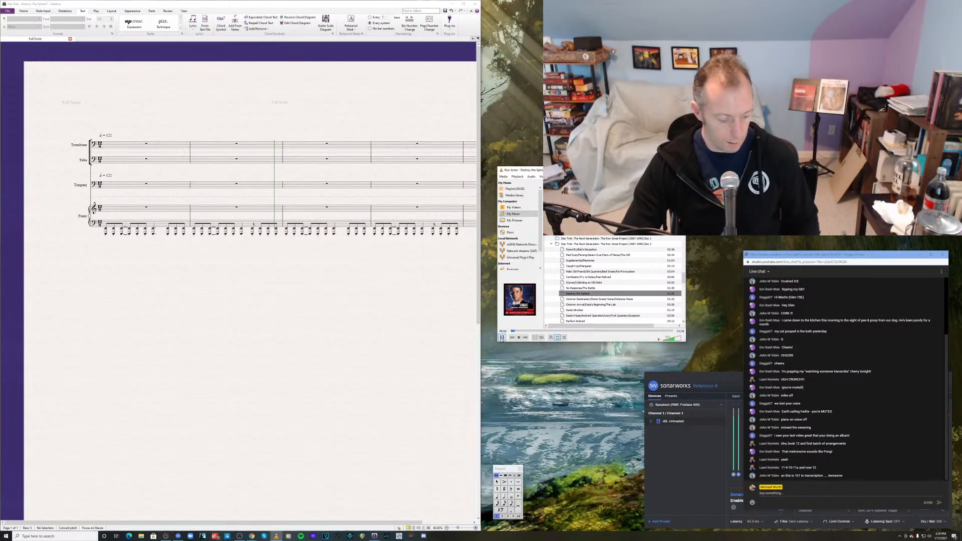
{"action": "left_click", "coordinate": [501, 338]}
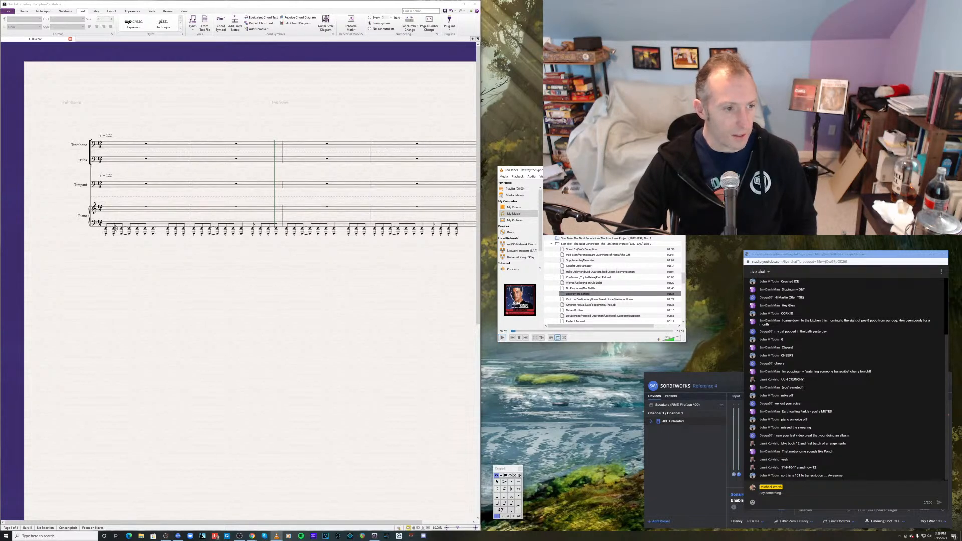
- Copy the piano's left-hand ostinato from bars 1 and 2 into the same bars of the Trombone staff
{"action": "left_click", "coordinate": [125, 228]}
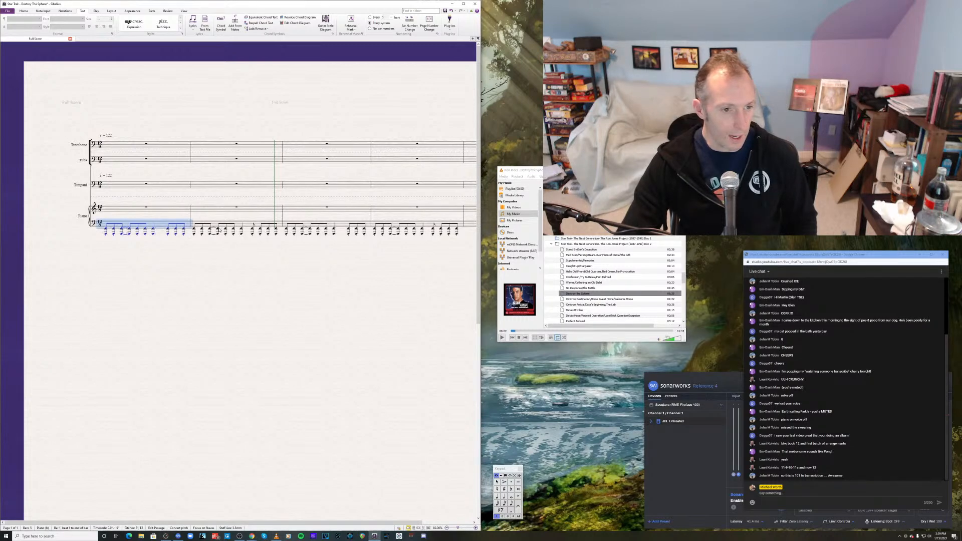
{"action": "left_click", "coordinate": [250, 226], "text": "shift"}
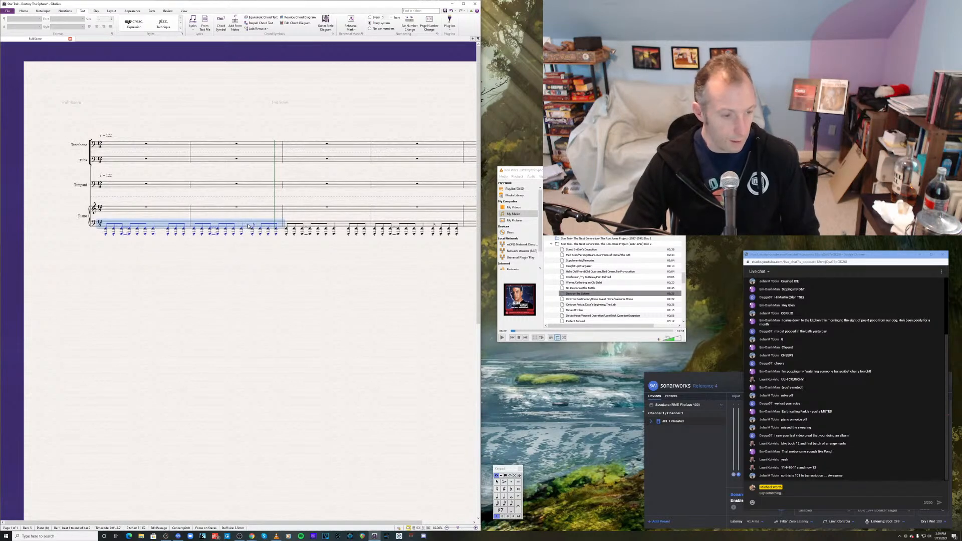
{"action": "left_click", "coordinate": [125, 146]}
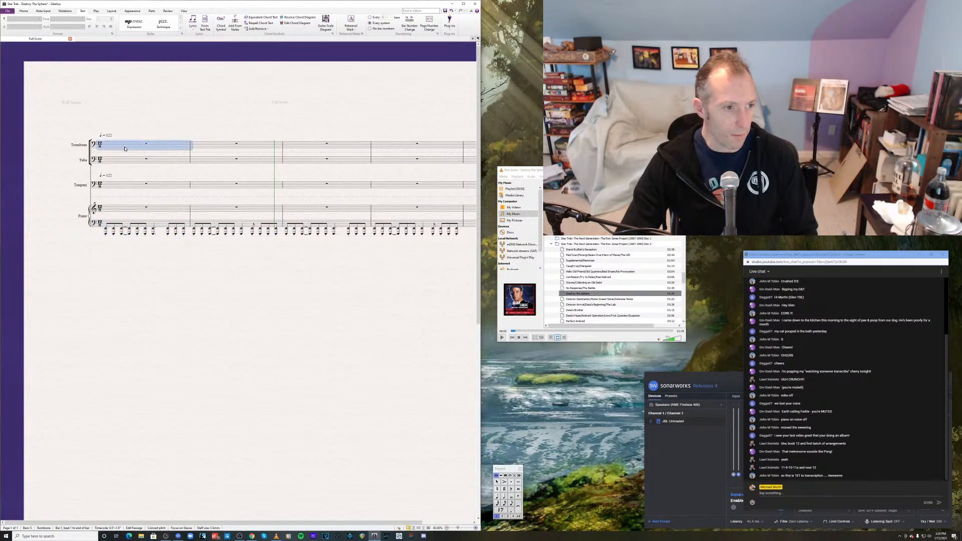
{"action": "key", "text": "ctrl+v"}
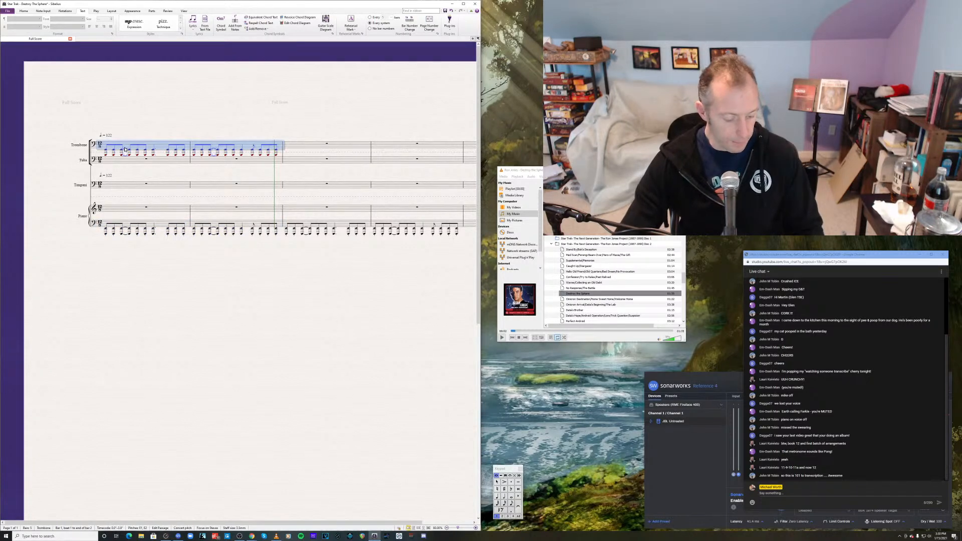
- Filter the notes in the Trombone's bars 1 and 2 and reduce the octaves to a single line at the upper octave
{"action": "key", "text": "ctrl+shift+alt+b"}
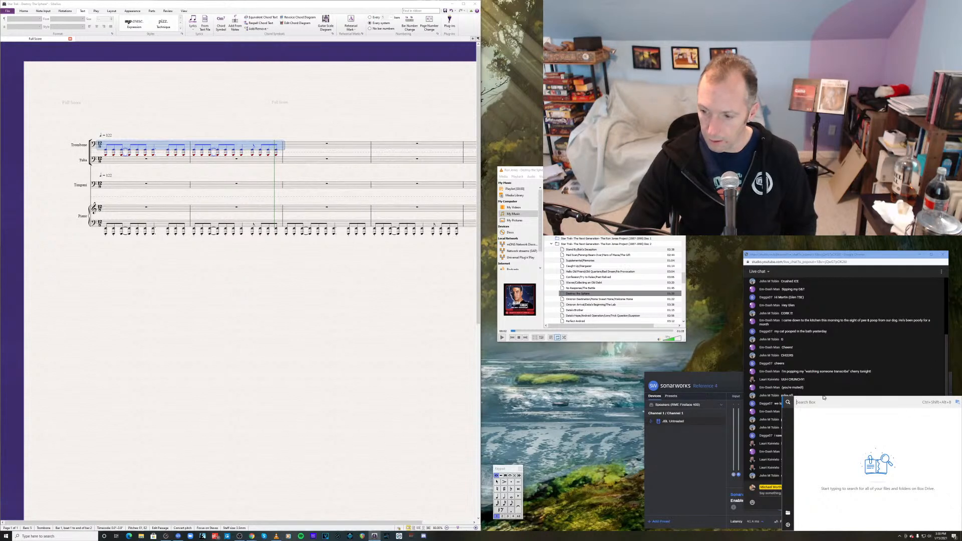
{"action": "key", "text": "Escape"}
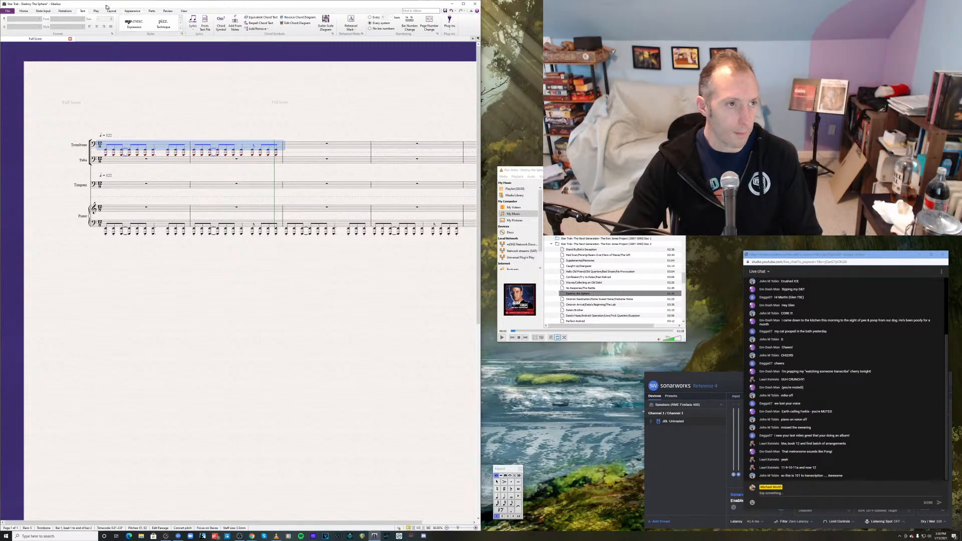
{"action": "left_click", "coordinate": [22, 11]}
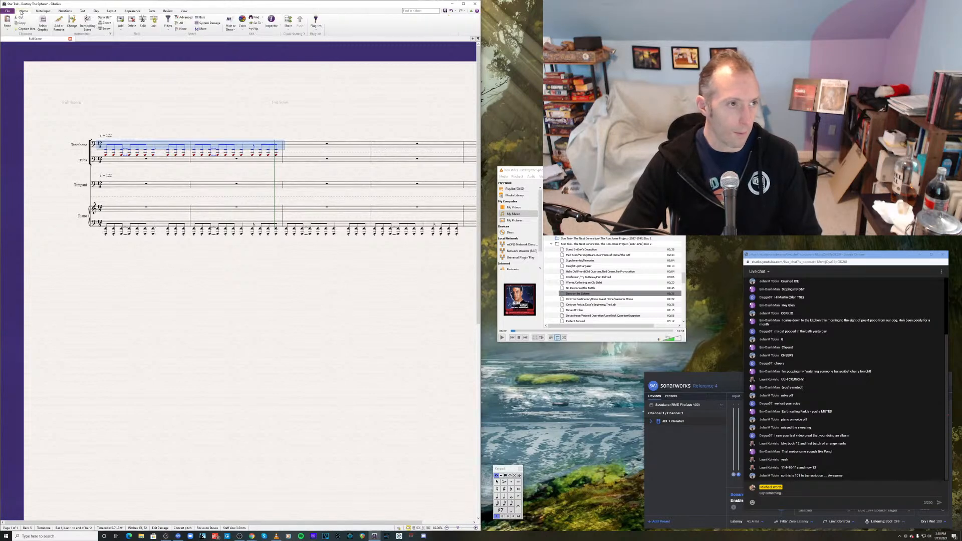
{"action": "left_click", "coordinate": [168, 26]}
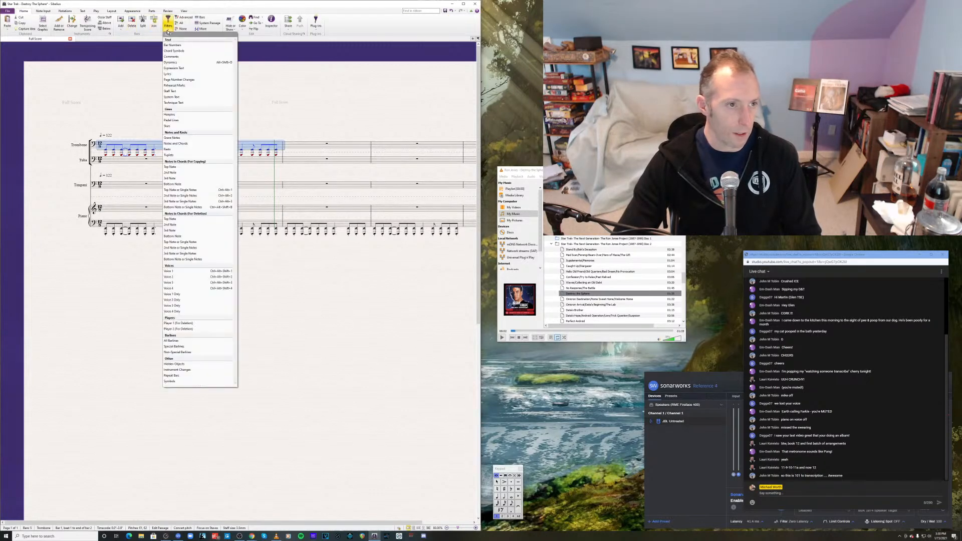
{"action": "left_click", "coordinate": [188, 189]}
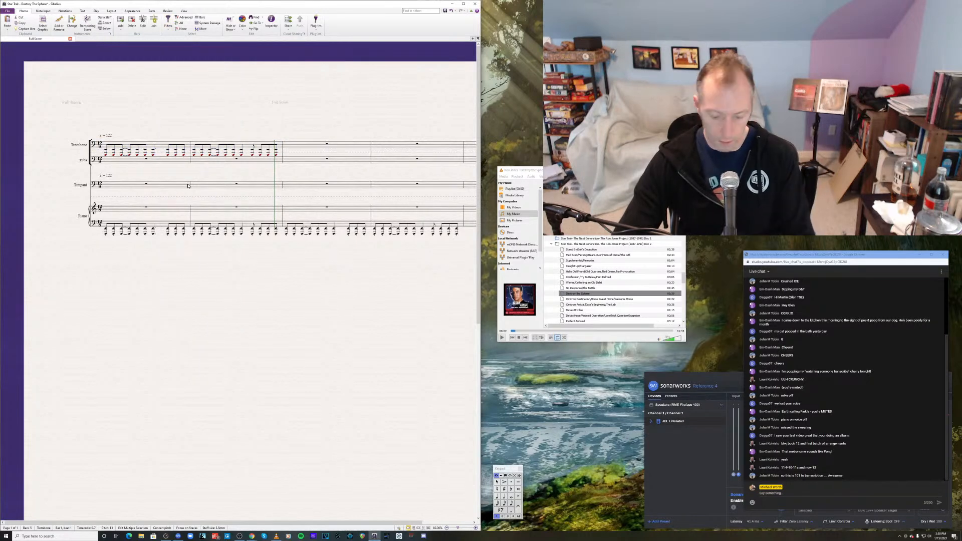
{"action": "key", "text": "ctrl+Up"}
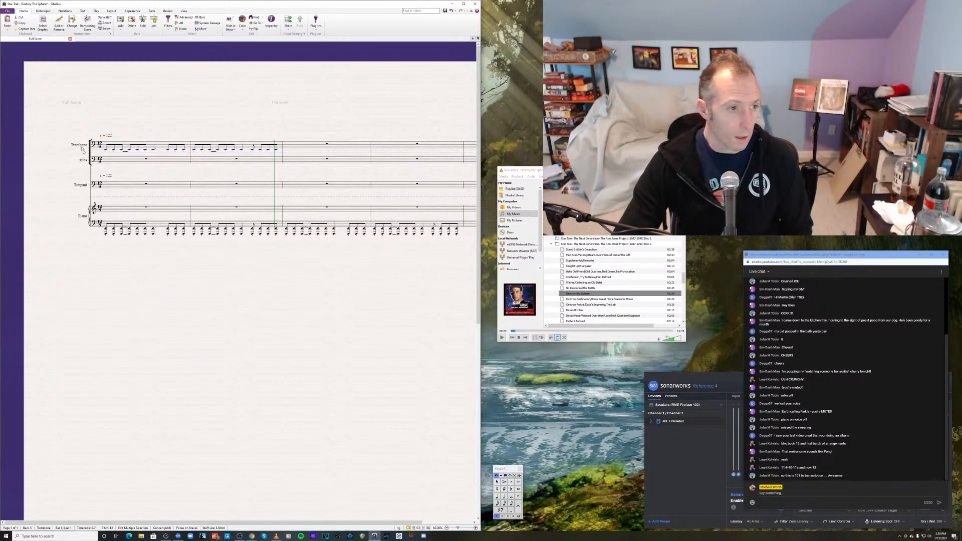
- Play the score from bar 1, and play the opening of the reference track to compare the ostinato rhythm
{"action": "left_click", "coordinate": [105, 230]}
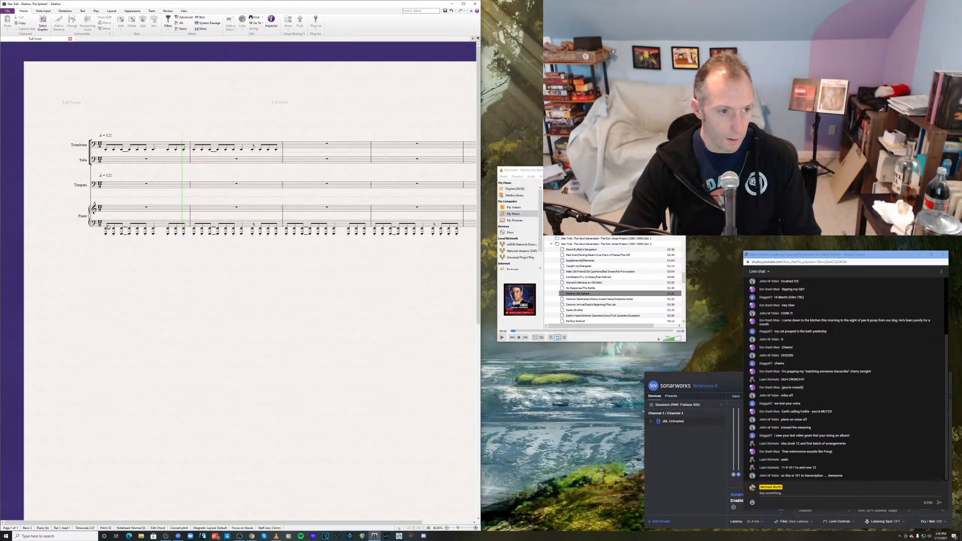
{"action": "key", "text": "space"}
{"action": "key", "text": "Escape"}
{"action": "left_click", "coordinate": [501, 337]}
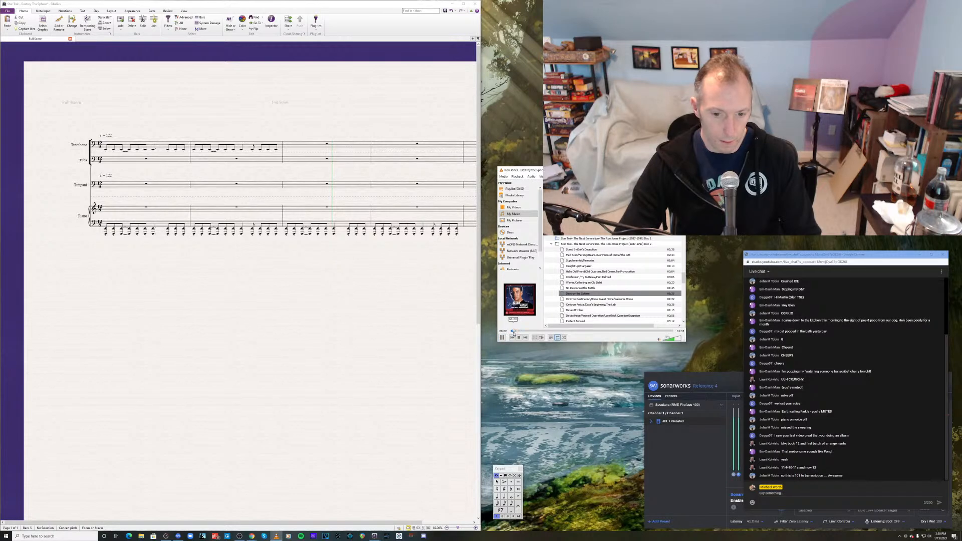
{"action": "left_click", "coordinate": [510, 333]}
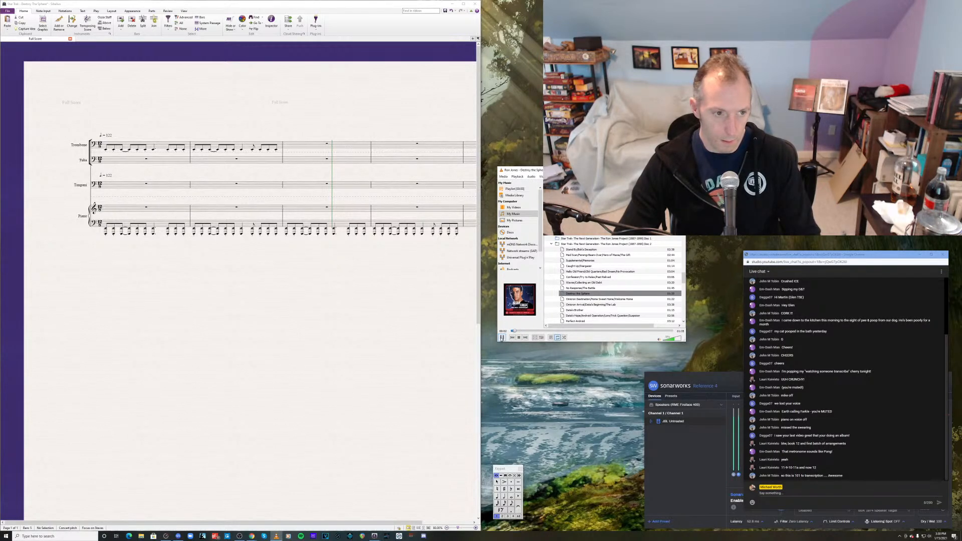
{"action": "left_click", "coordinate": [501, 337]}
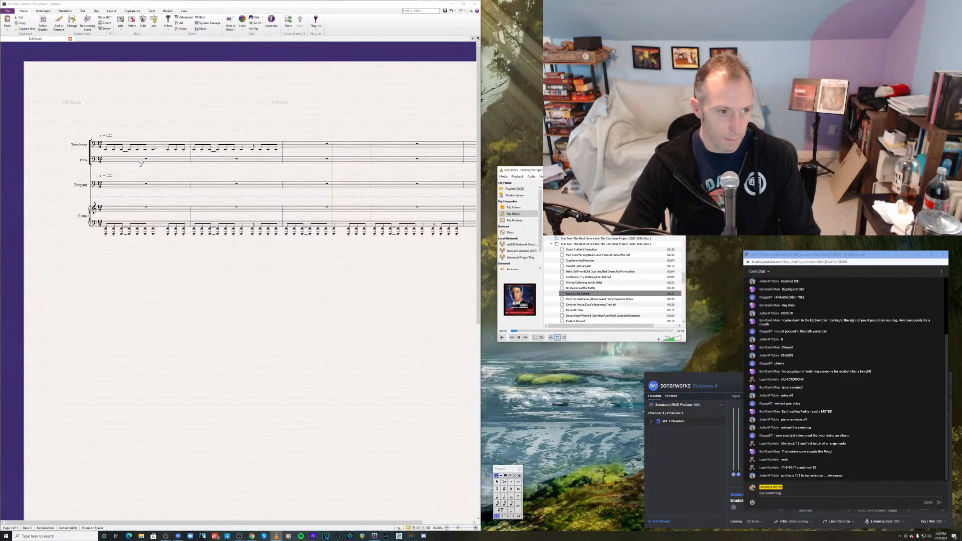
- Shorten the held note in the middle of bar 1 in the Trombone and piano left hand, leaving a rest after it
{"action": "left_click", "coordinate": [153, 150]}
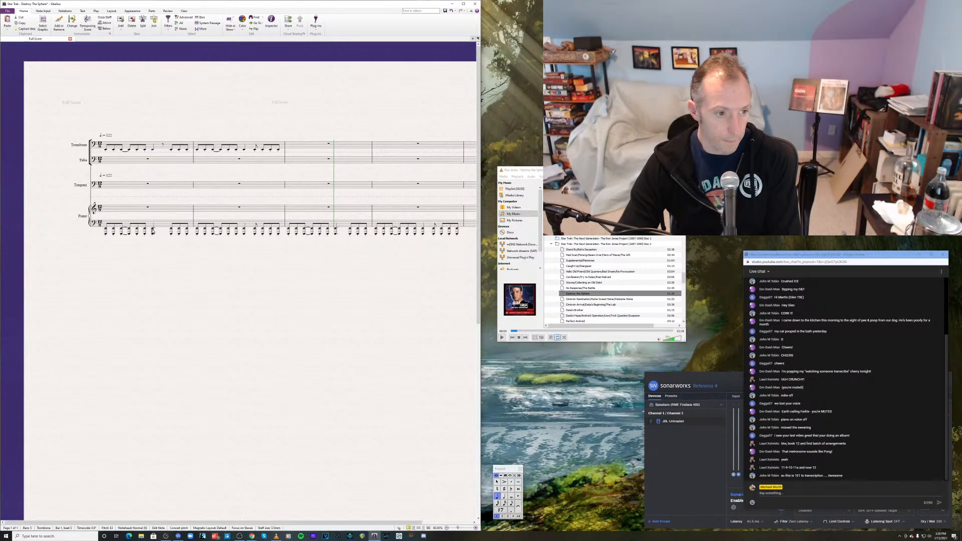
{"action": "left_click", "coordinate": [151, 231]}
- Listen to the reference track's opening again and try the Trombone's first note an octave higher
{"action": "left_click", "coordinate": [107, 150]}
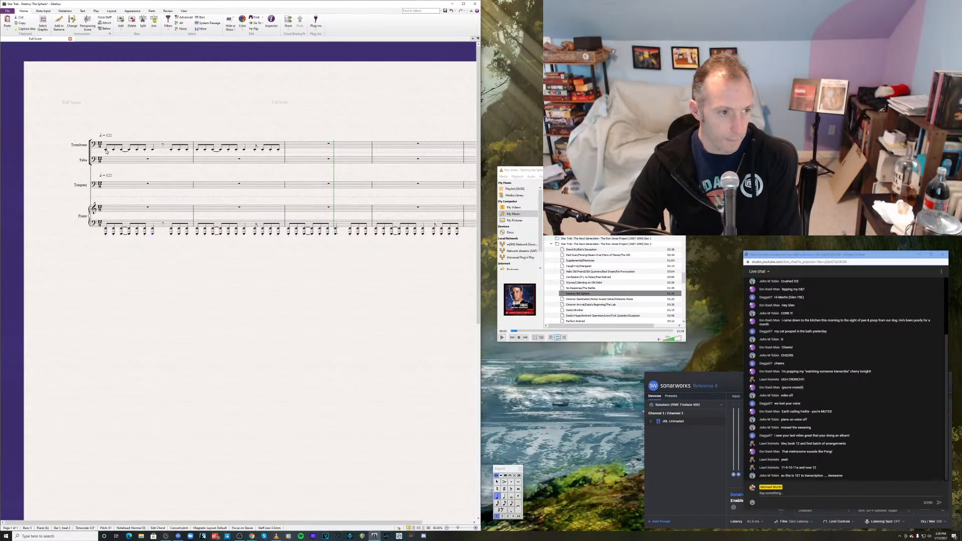
{"action": "left_click", "coordinate": [511, 332]}
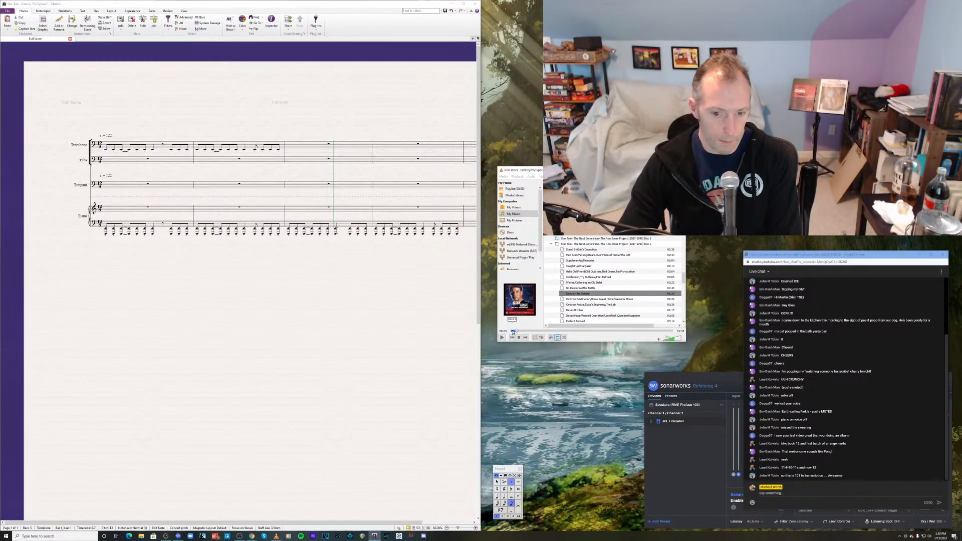
{"action": "left_click", "coordinate": [501, 338]}
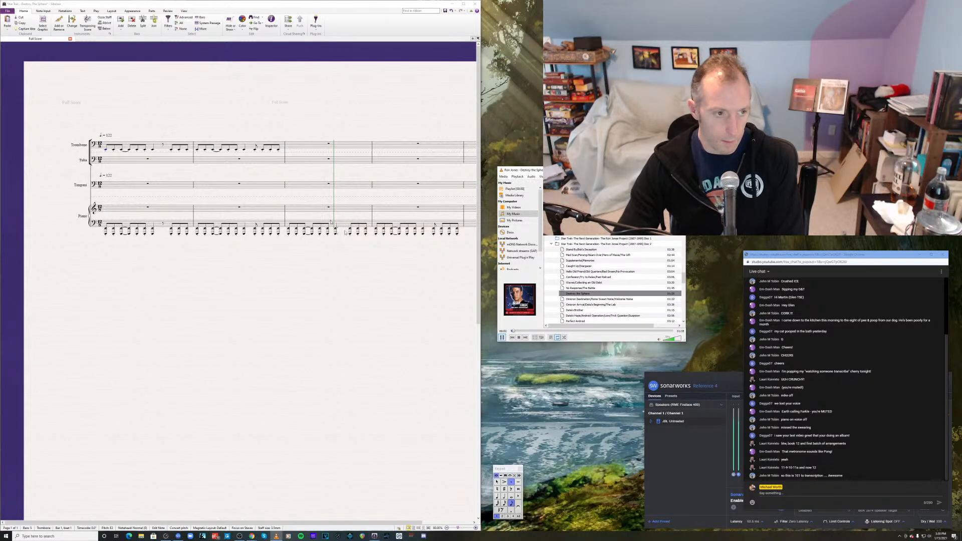
{"action": "left_click", "coordinate": [106, 152]}
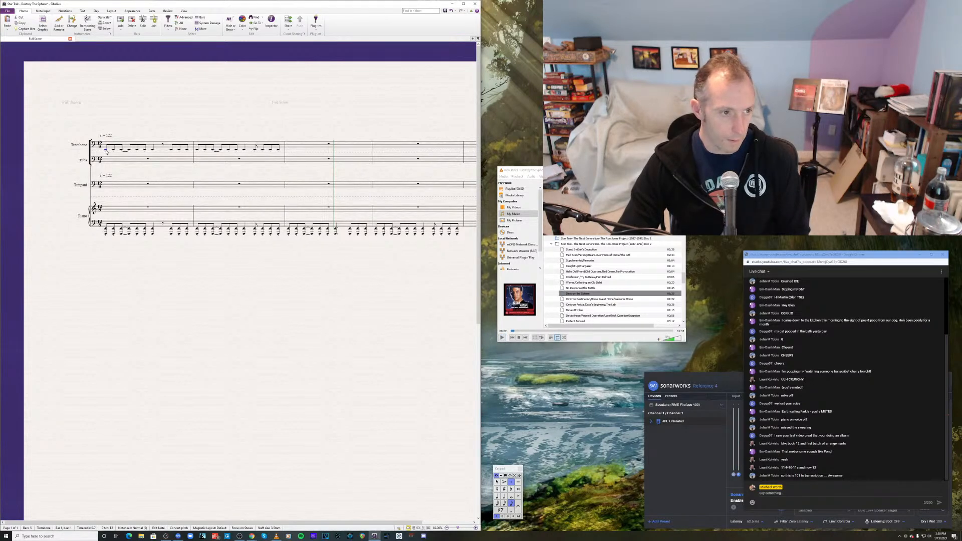
{"action": "key", "text": "ctrl+Up"}
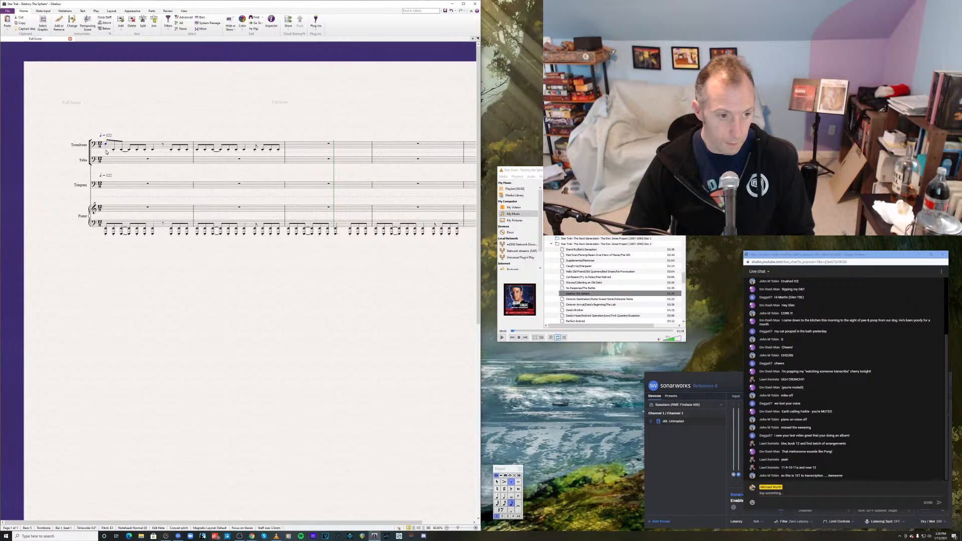
{"action": "key", "text": "ctrl+Down"}
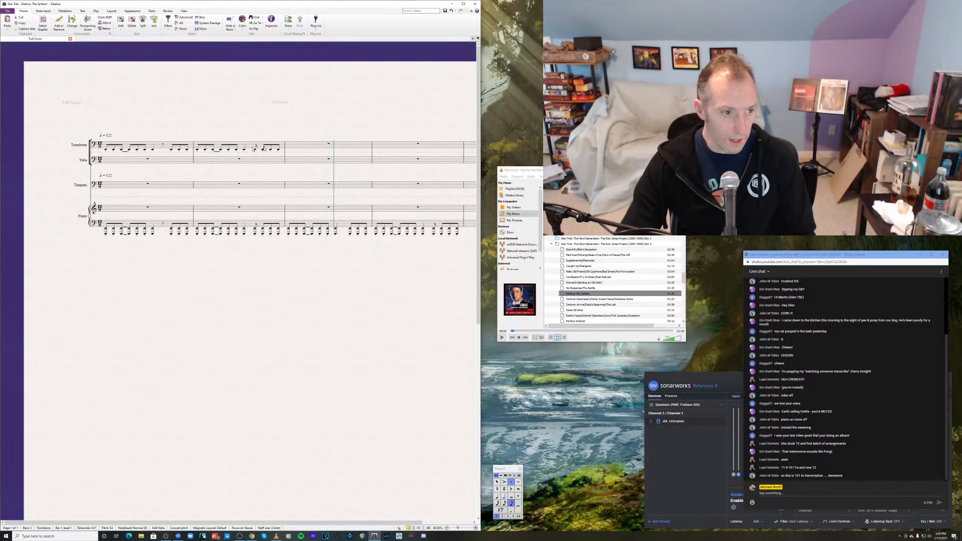
- Copy the Trombone's bars 1 and 2 into the Timpani staff, and raise the Trombone's two bars by an octave
{"action": "left_click", "coordinate": [283, 146]}
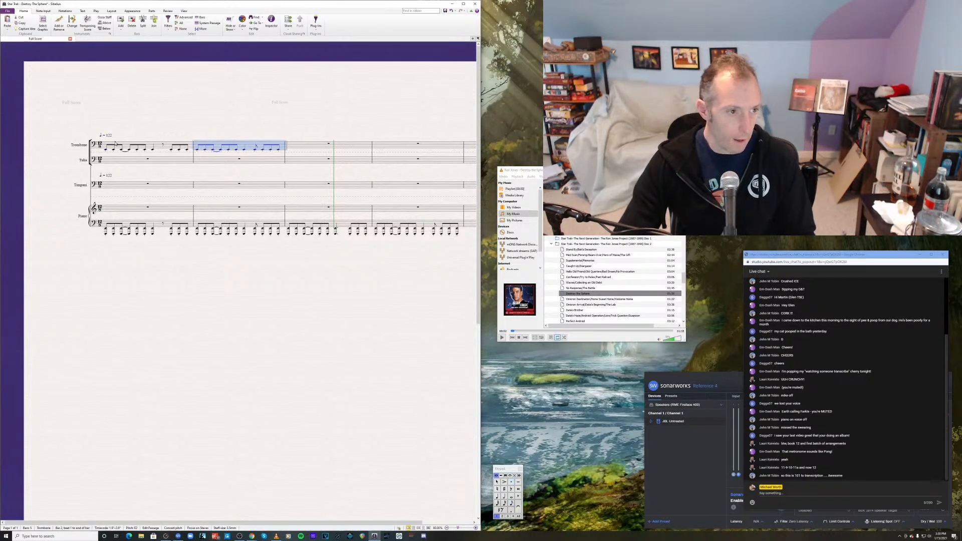
{"action": "left_click", "coordinate": [112, 145], "text": "shift"}
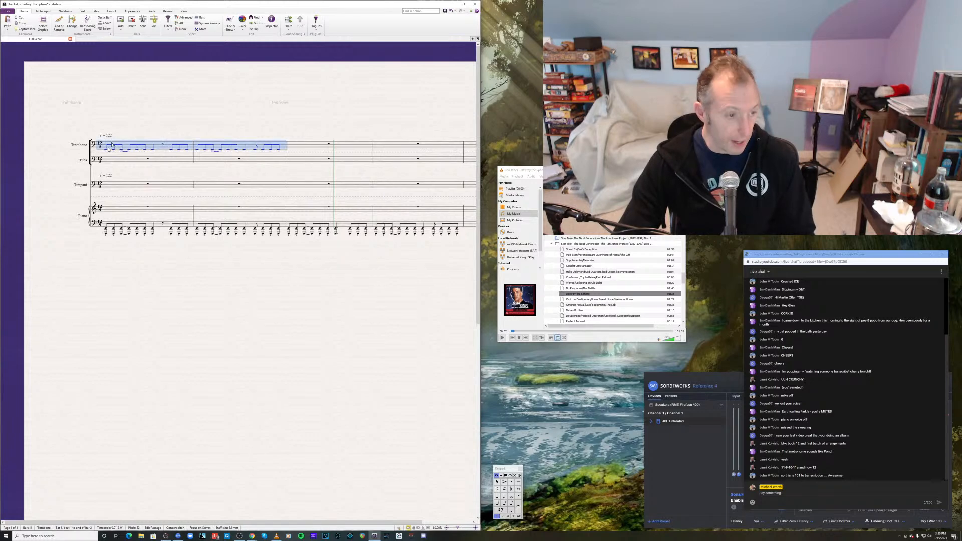
{"action": "left_click", "coordinate": [110, 185], "text": "alt"}
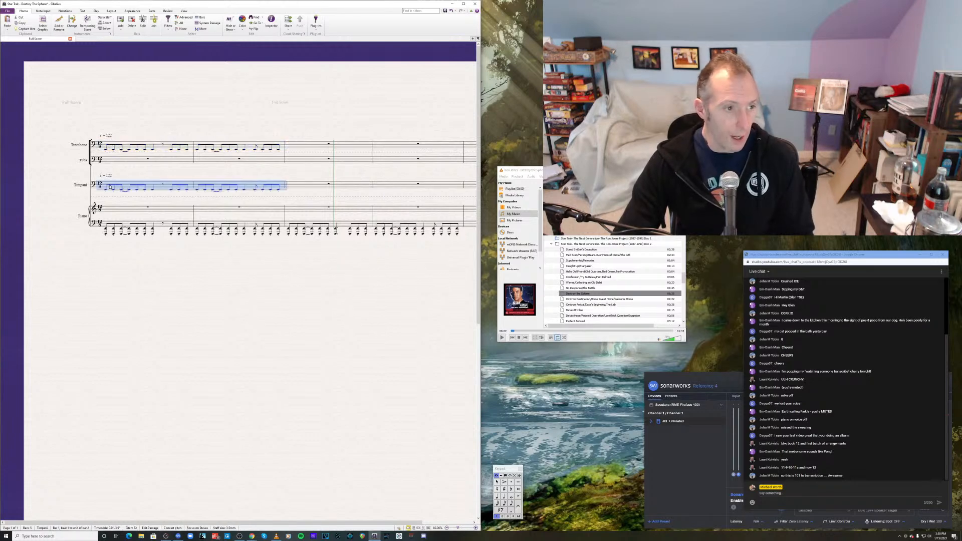
{"action": "left_click", "coordinate": [112, 146]}
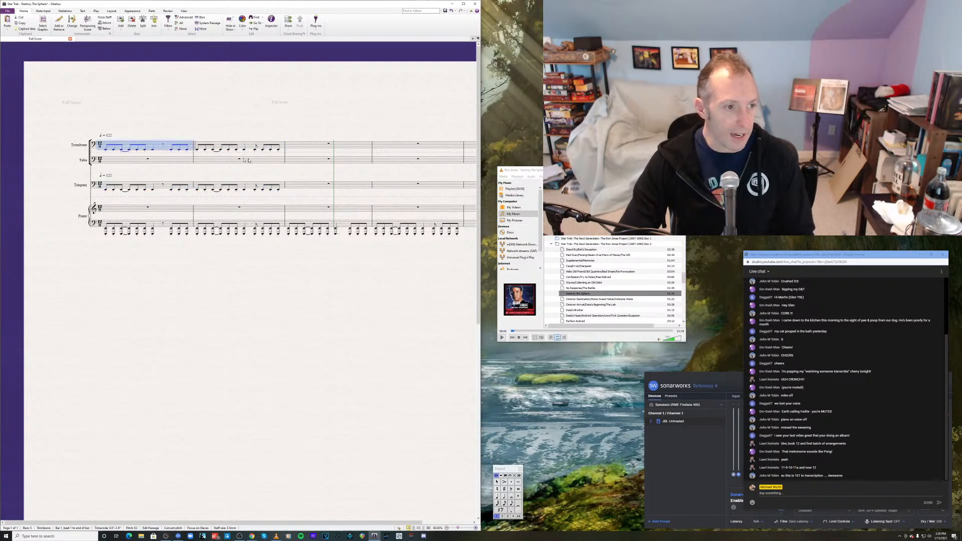
{"action": "left_click", "coordinate": [279, 150], "text": "shift"}
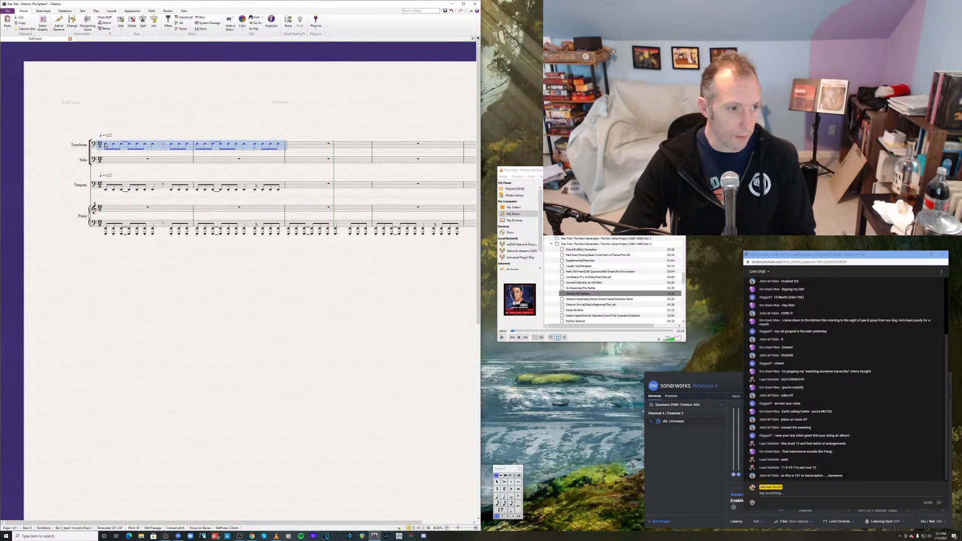
- Play back the raised Trombone line from bar 1 and compare it with the opening of the reference track
{"action": "left_click", "coordinate": [105, 144]}
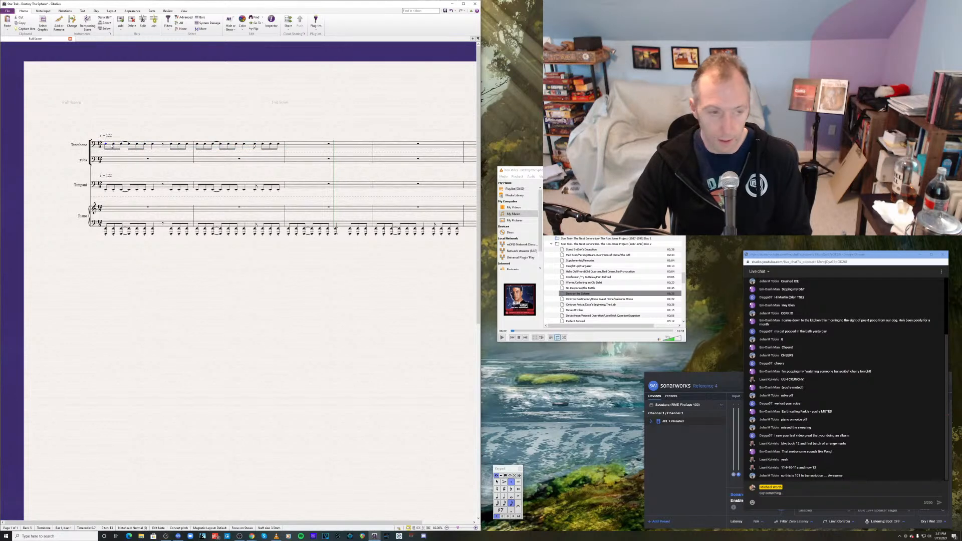
{"action": "key", "text": "p"}
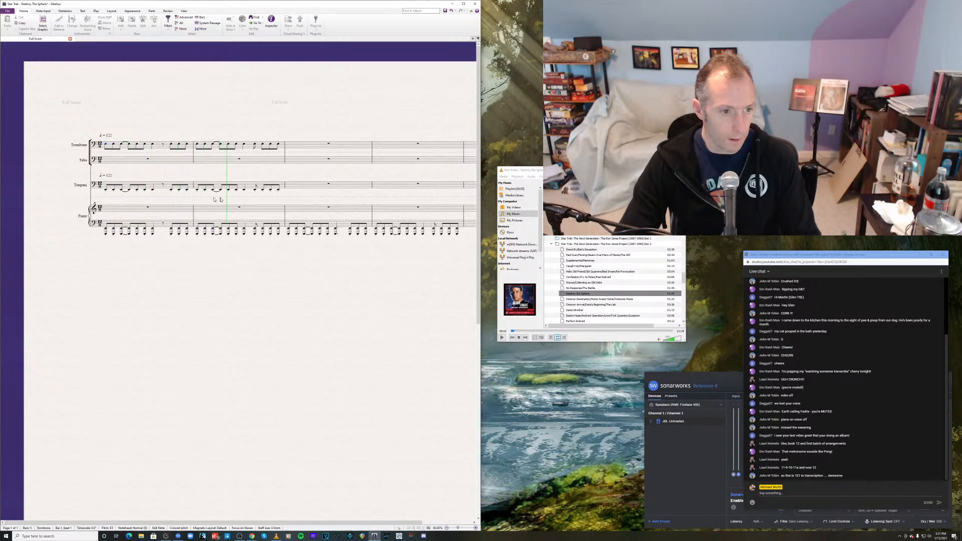
{"action": "key", "text": "space"}
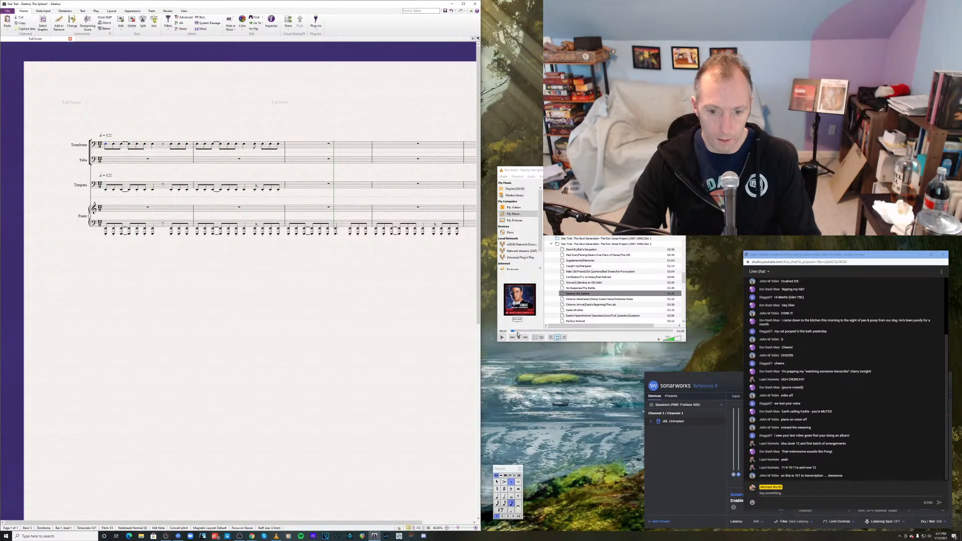
{"action": "left_click", "coordinate": [518, 337]}
{"action": "left_click", "coordinate": [502, 337]}
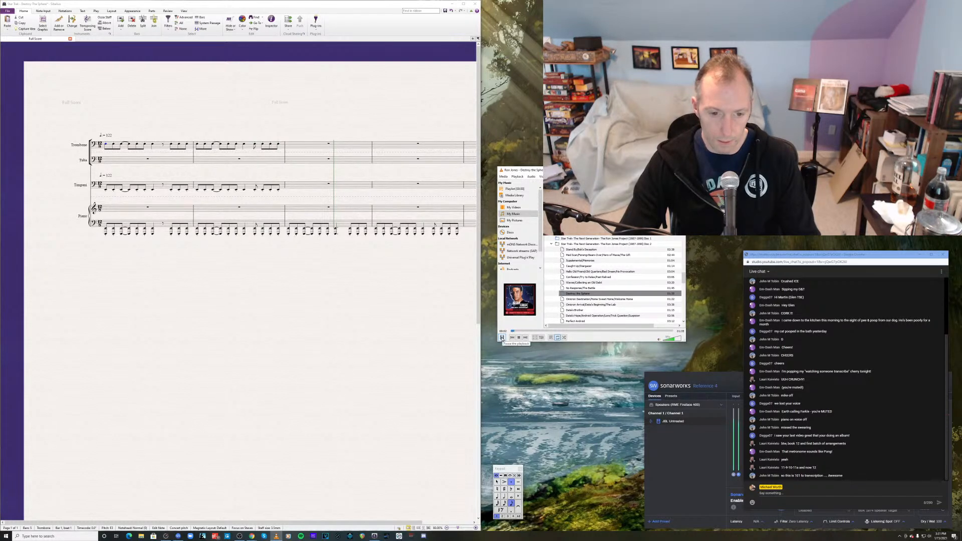
{"action": "left_click", "coordinate": [502, 338]}
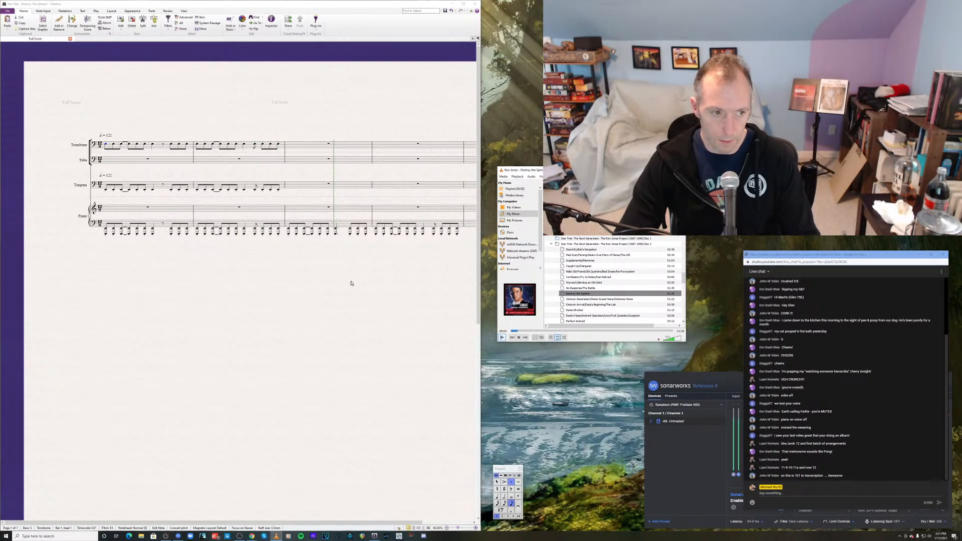
- Add an mf dynamic at the first note of bar 1 in the Trombone, Timpani and piano left-hand staves
{"action": "left_click", "coordinate": [106, 146]}
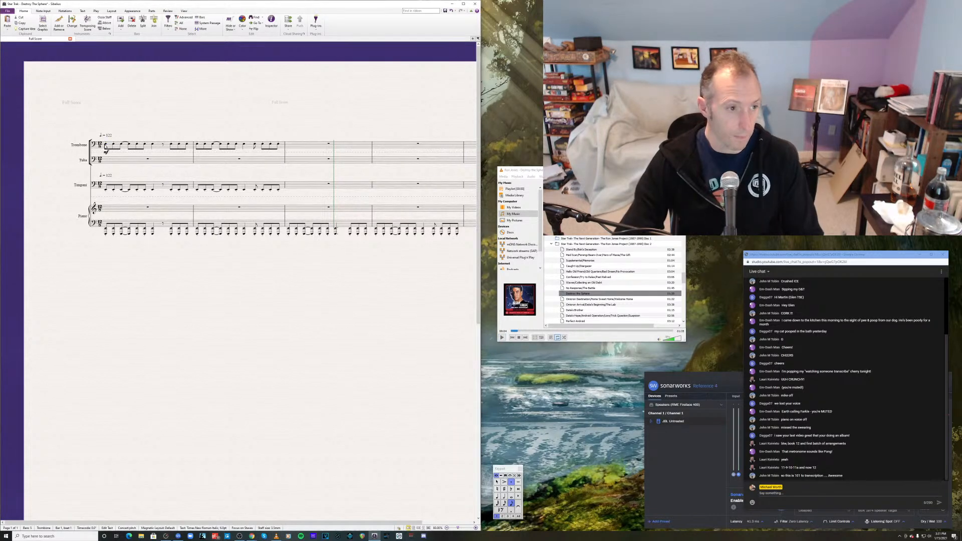
{"action": "key", "text": "ctrl+e"}
{"action": "key", "text": "ctrl+m"}
{"action": "key", "text": "ctrl+f"}
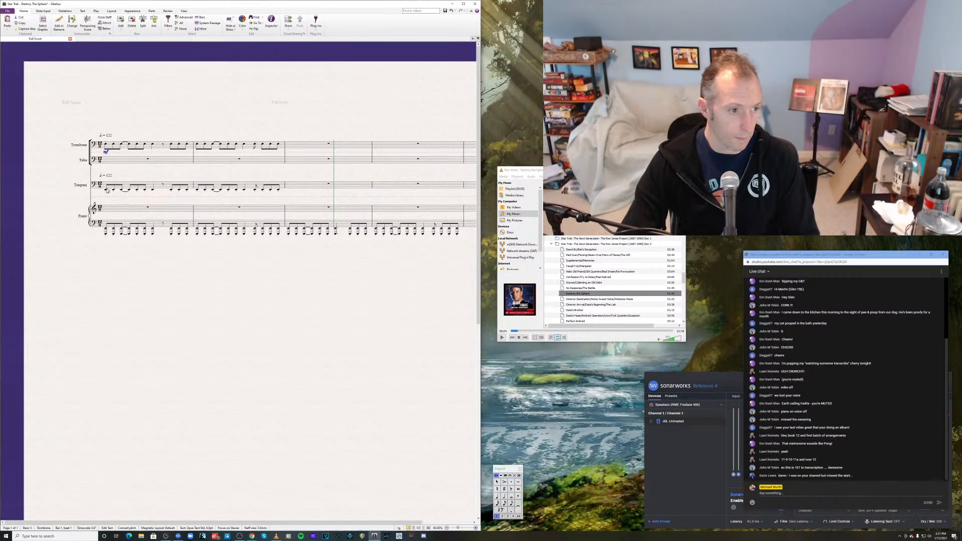
{"action": "left_click", "coordinate": [106, 190]}
{"action": "key", "text": "ctrl+e"}
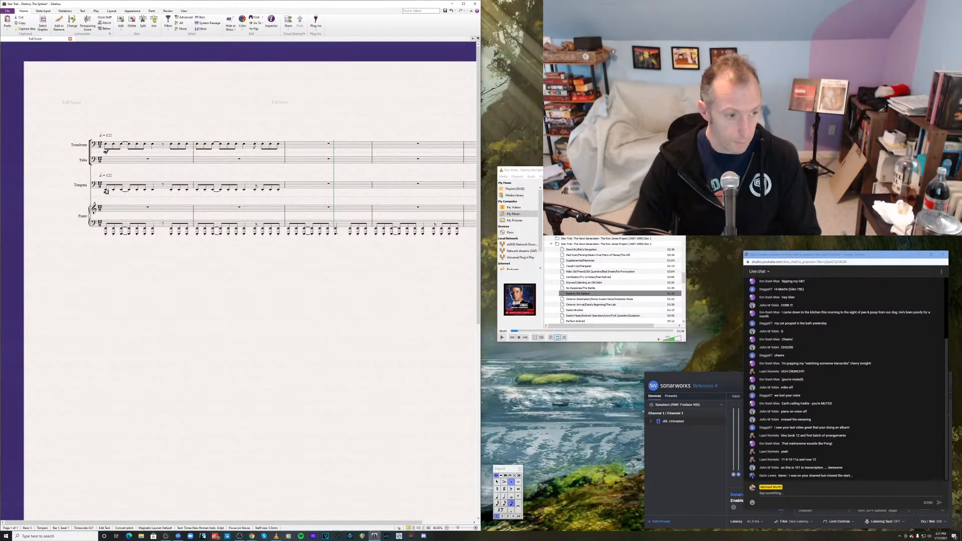
{"action": "key", "text": "ctrl+m"}
{"action": "key", "text": "ctrl+f"}
{"action": "left_click", "coordinate": [105, 230]}
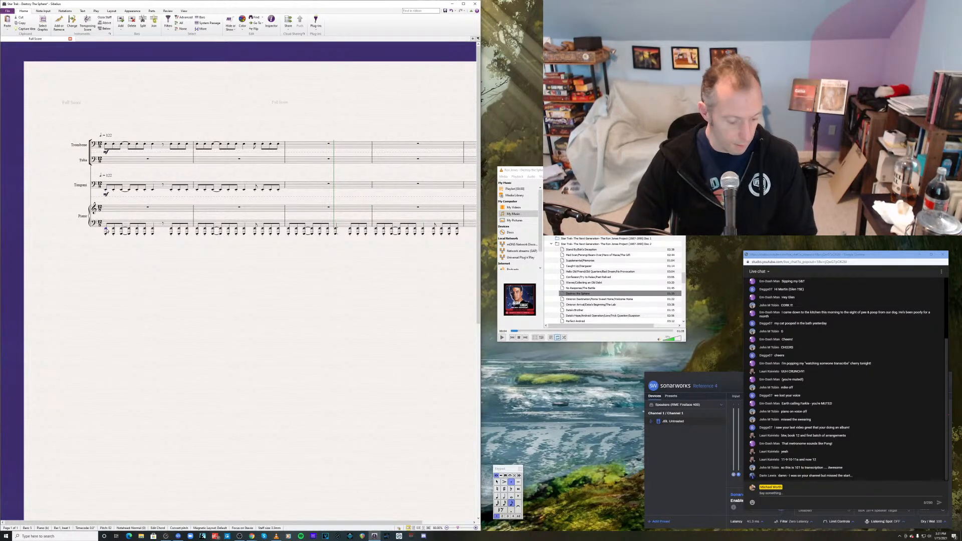
{"action": "key", "text": "ctrl+e"}
{"action": "key", "text": "ctrl+m"}
{"action": "key", "text": "ctrl+f"}
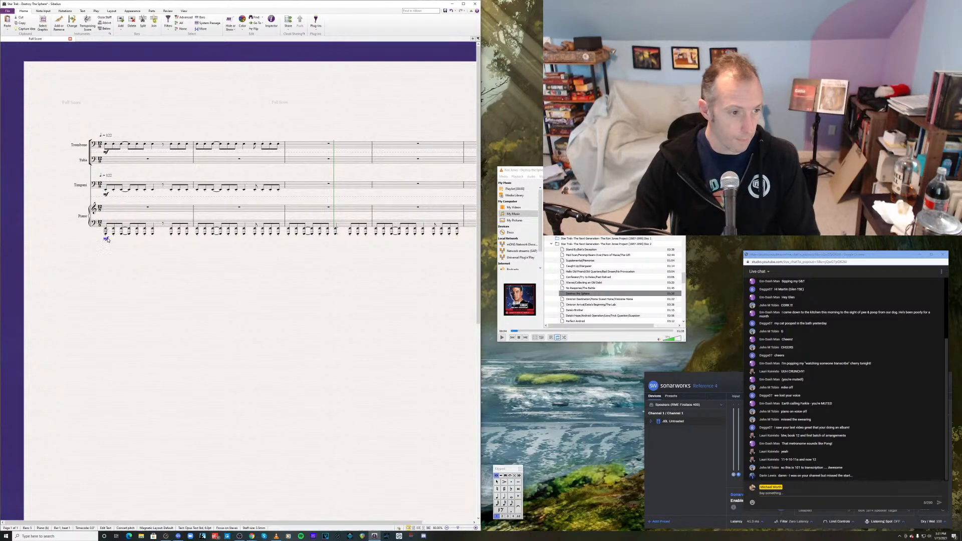
- Play back the score from bar 1 to check the sound with the mf dynamics
{"action": "left_click", "coordinate": [106, 235]}
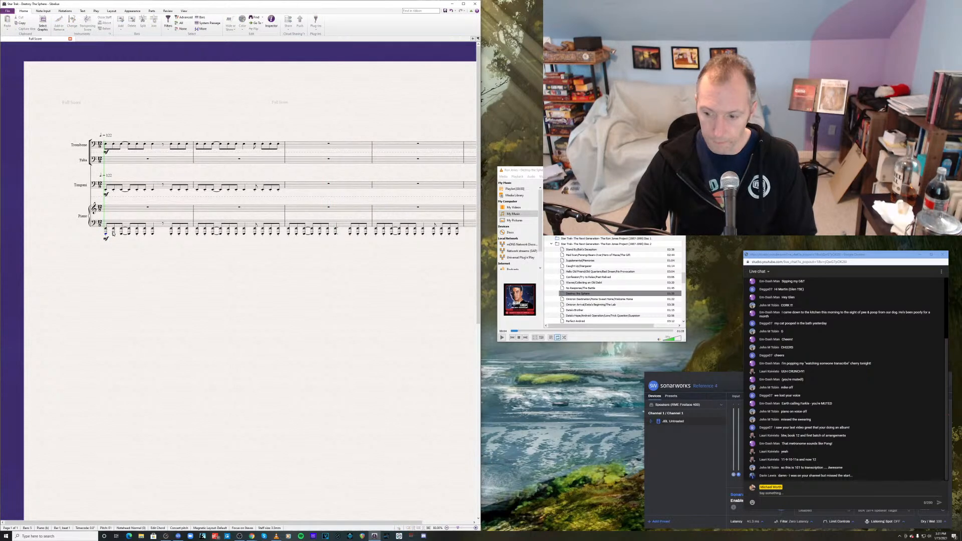
{"action": "key", "text": "space"}
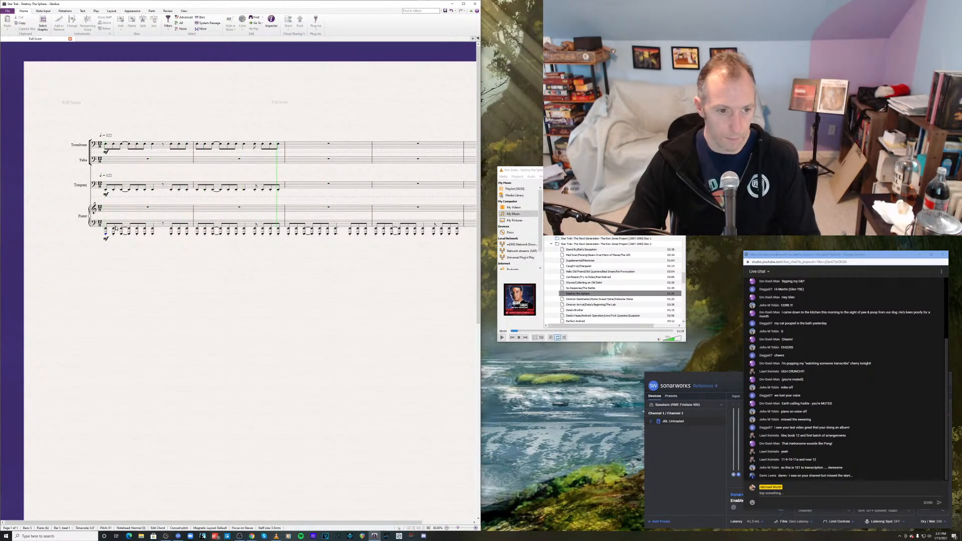
{"action": "key", "text": "space"}
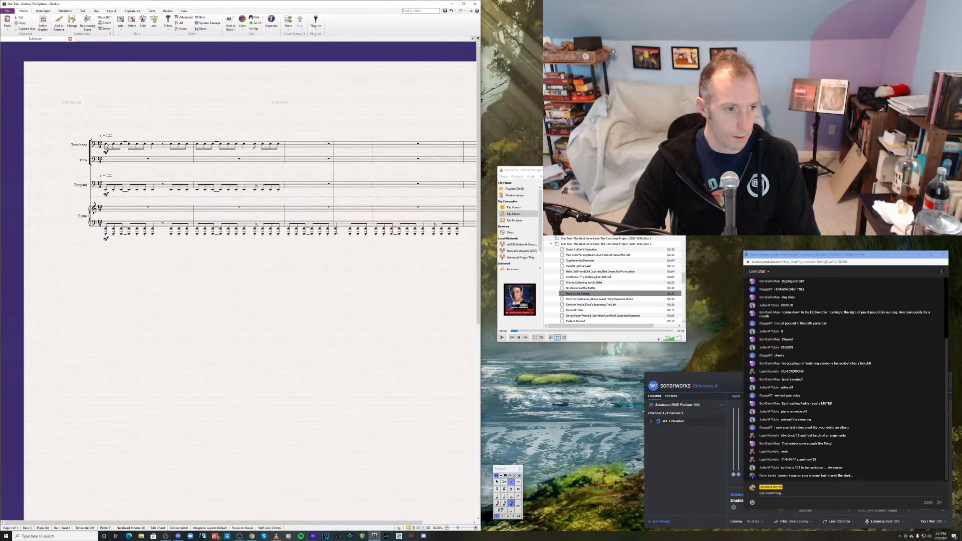
- Add a marcato articulation to the note before bar 1's rest, across the staves from Trombone down to Piano
{"action": "left_click", "coordinate": [153, 146]}
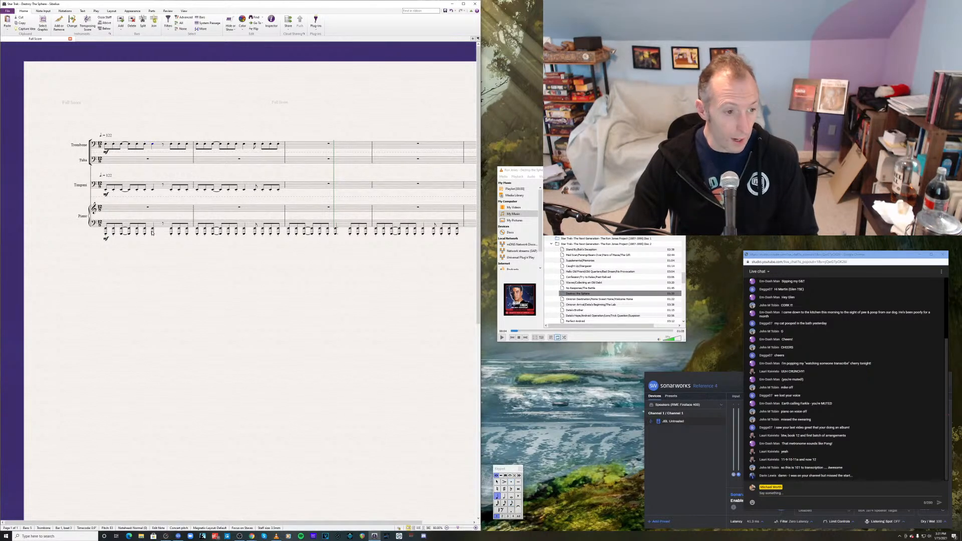
{"action": "key", "text": "Escape"}
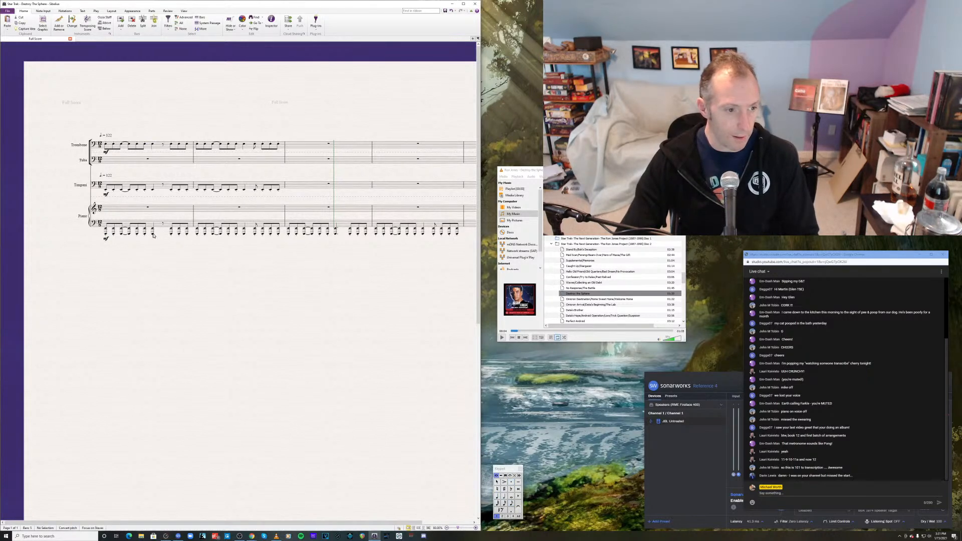
{"action": "left_click", "coordinate": [153, 235]}
{"action": "left_click", "coordinate": [154, 146], "text": "shift"}
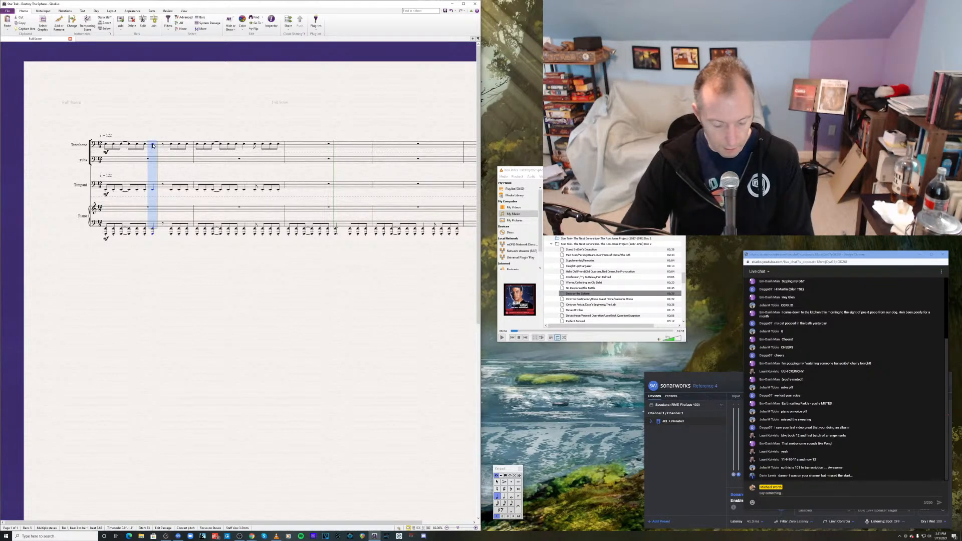
{"action": "key", "text": "KP_Add"}
{"action": "key", "text": "KP_Add"}
{"action": "key", "text": "KP_Add"}
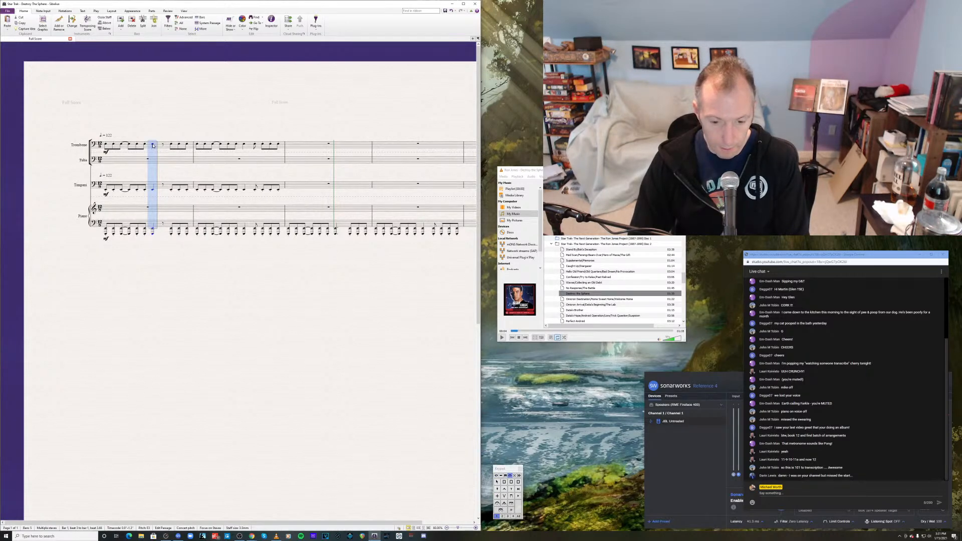
{"action": "key", "text": "KP_8"}
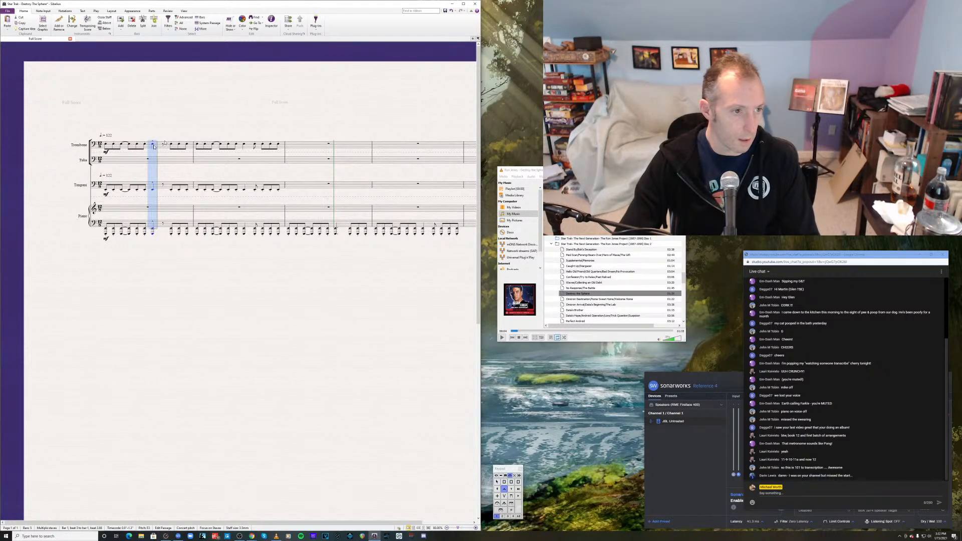
- Add a marcato articulation to the third note of bars 1 and 2, across the staves from Trombone down to Piano
{"action": "left_click", "coordinate": [120, 145]}
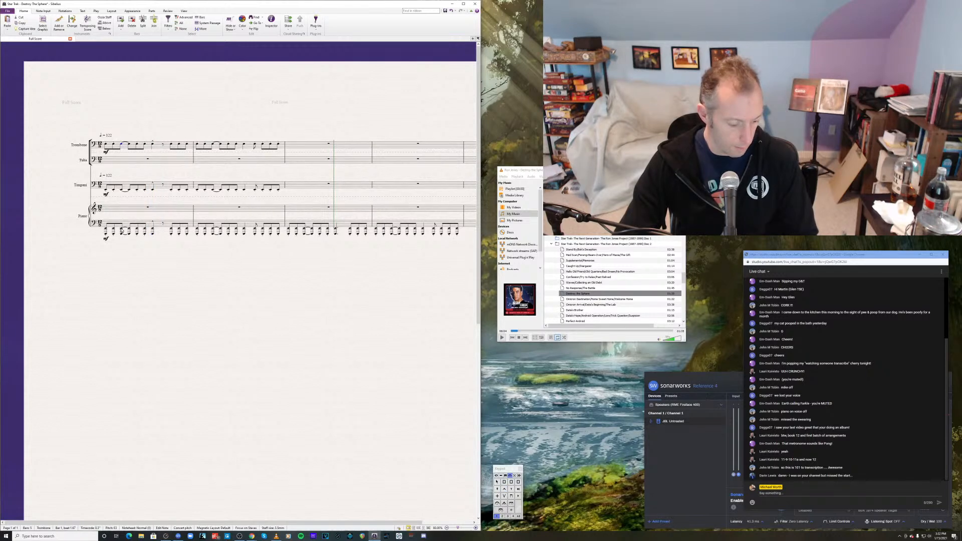
{"action": "left_click", "coordinate": [121, 230], "text": "shift"}
{"action": "key", "text": "KP_8"}
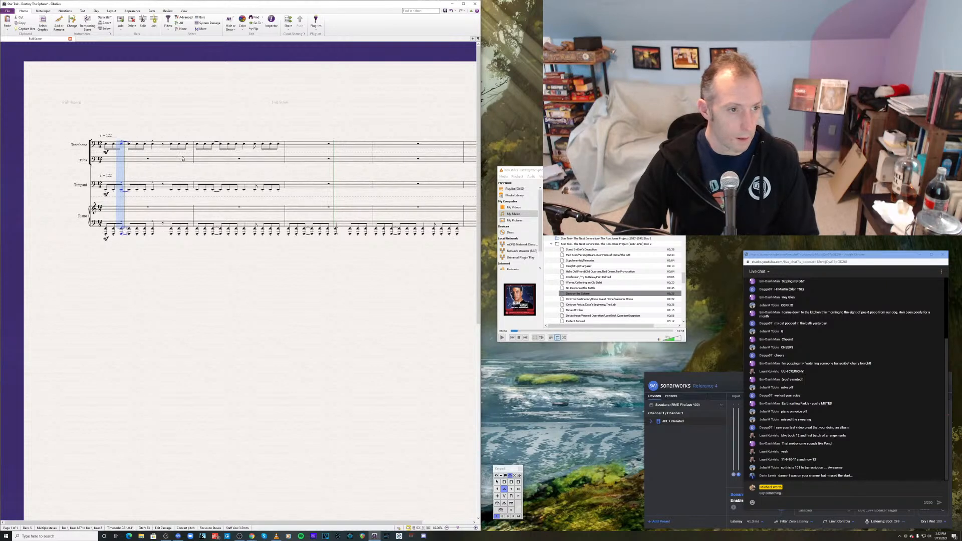
{"action": "left_click", "coordinate": [214, 144]}
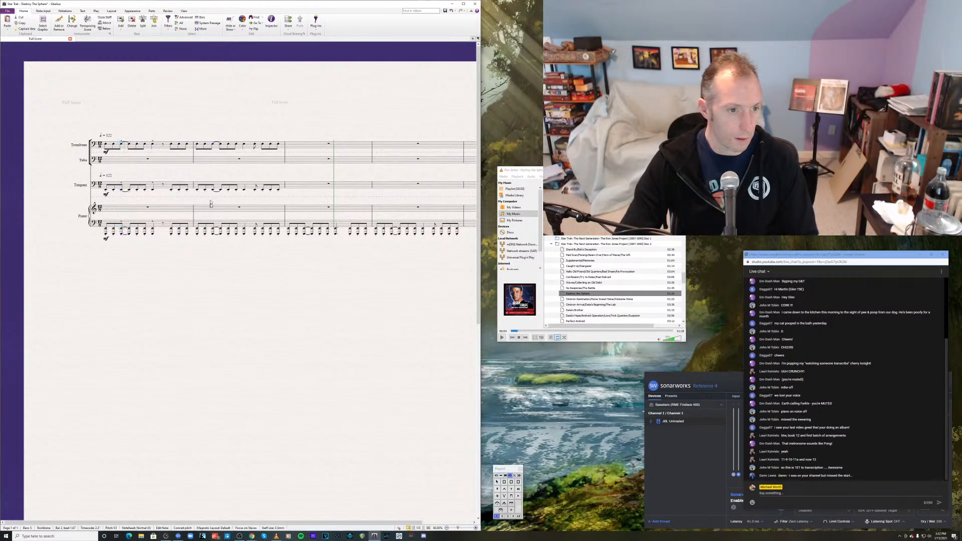
{"action": "left_click", "coordinate": [213, 235], "text": "shift"}
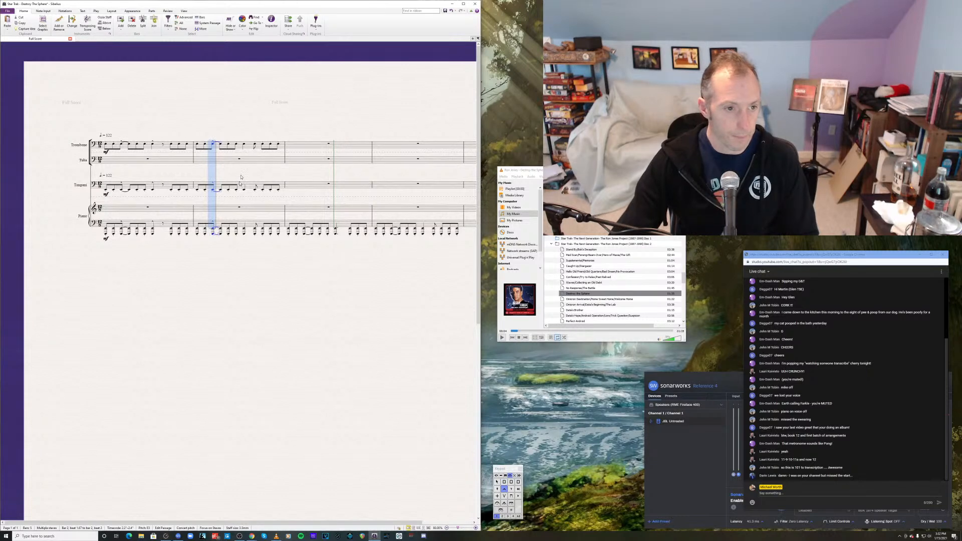
- Add a marcato articulation to bar 2's seventh note and to the first note of its last beamed group, from Trombone down to Piano
{"action": "left_click", "coordinate": [244, 145]}
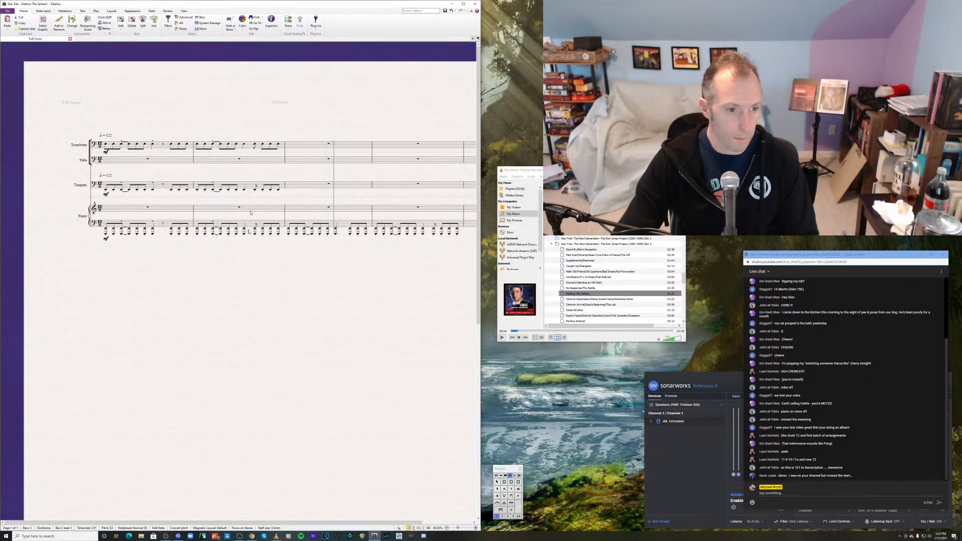
{"action": "left_click", "coordinate": [245, 231], "text": "shift"}
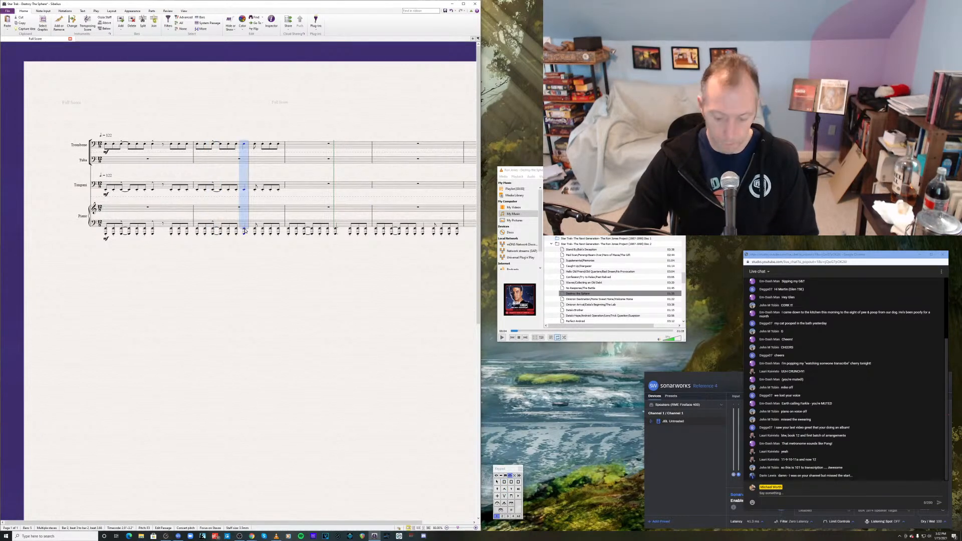
{"action": "key", "text": "KP_8"}
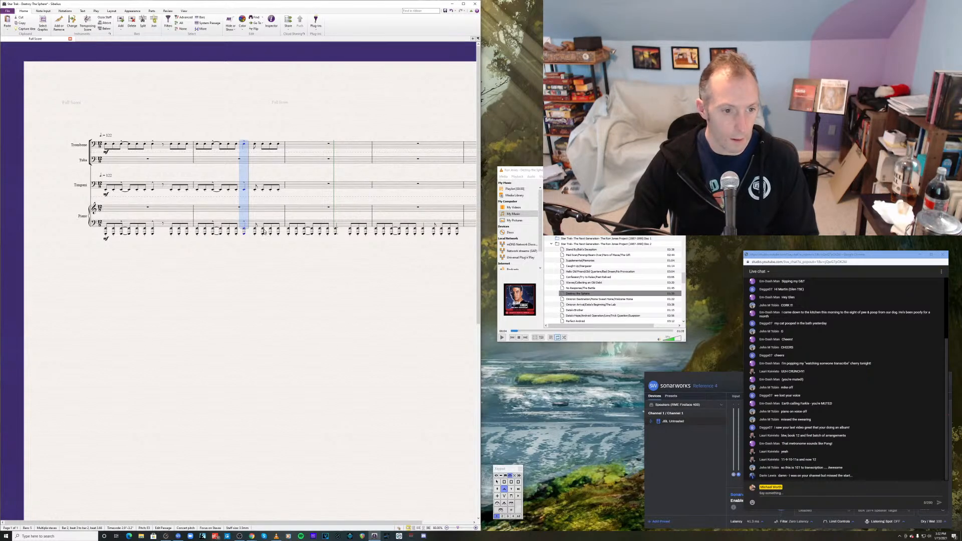
{"action": "left_click", "coordinate": [263, 231]}
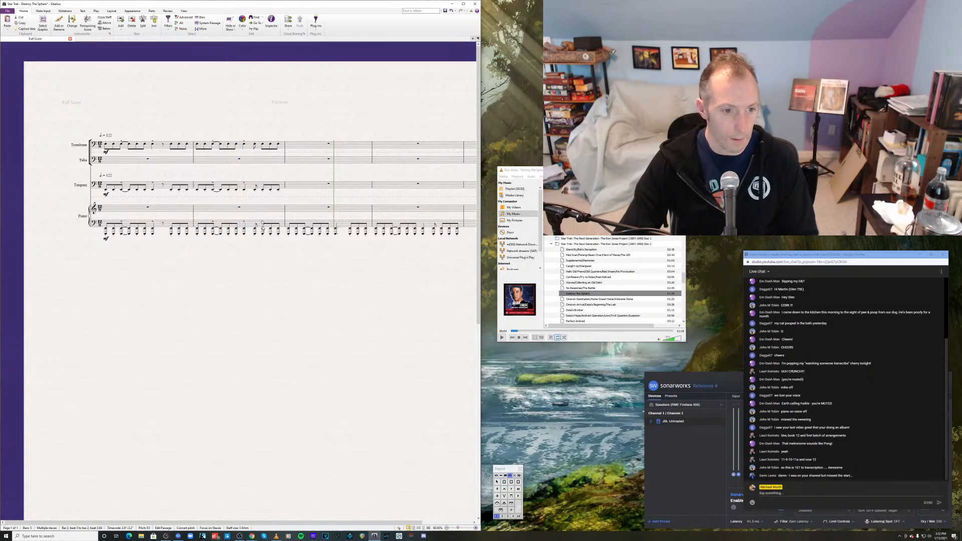
{"action": "left_click", "coordinate": [263, 145], "text": "shift"}
{"action": "key", "text": "KP_8"}
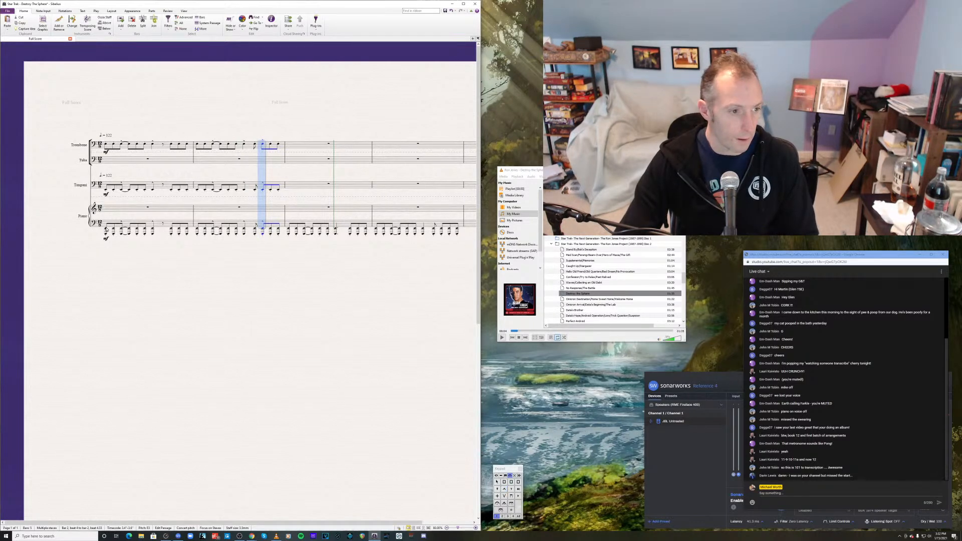
- Play back the score from bar 1 to check the added marcato articulations
{"action": "left_click", "coordinate": [105, 231]}
{"action": "left_click", "coordinate": [106, 230]}
{"action": "key", "text": "p"}
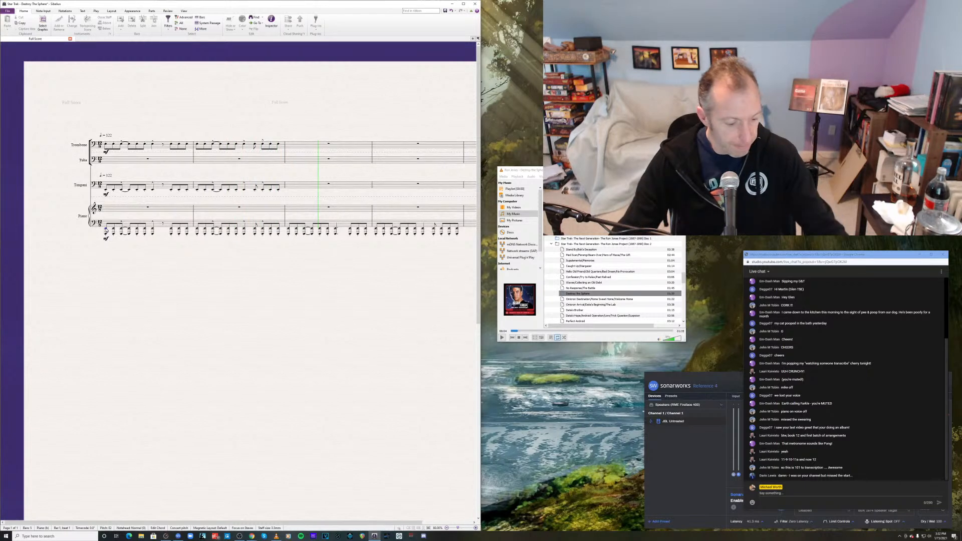
{"action": "key", "text": "space"}
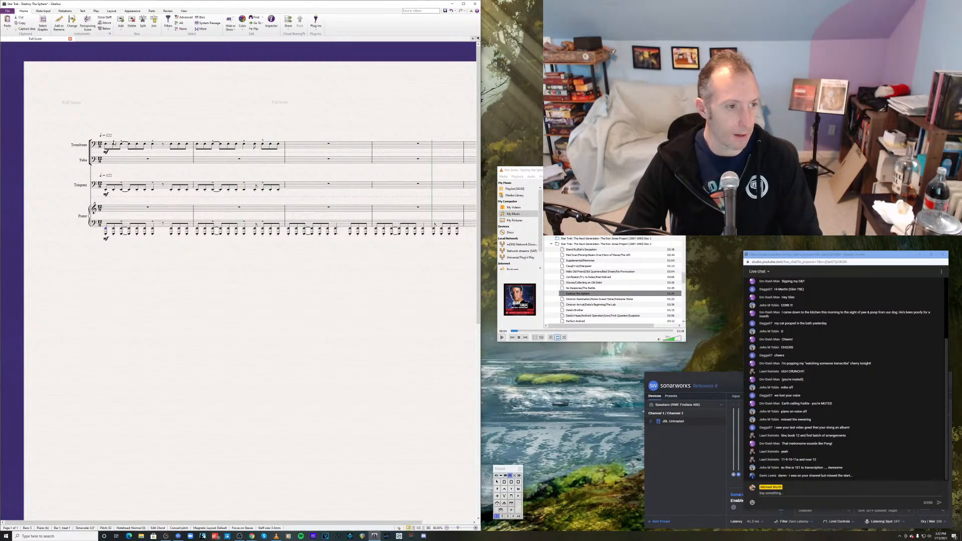
{"action": "left_click", "coordinate": [118, 146]}
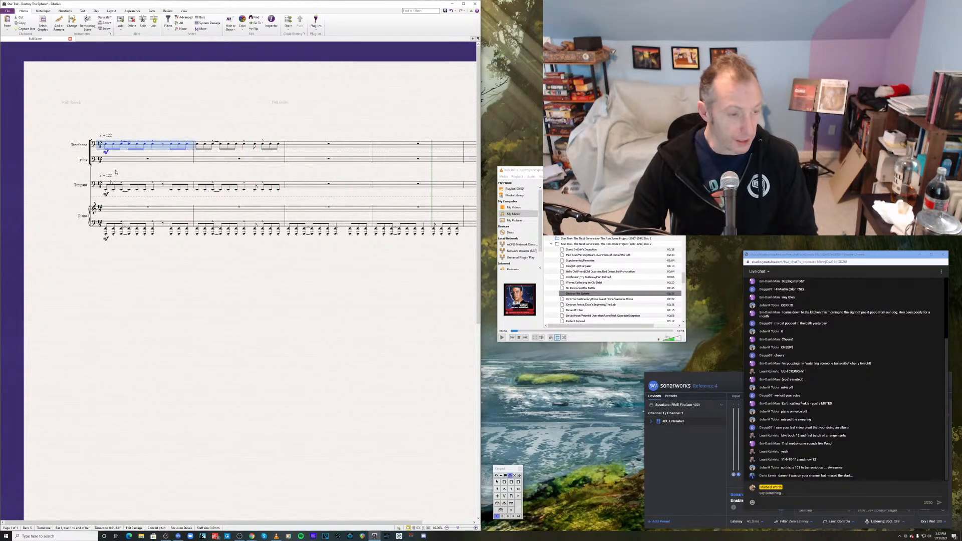
{"action": "left_click", "coordinate": [116, 224], "text": "shift"}
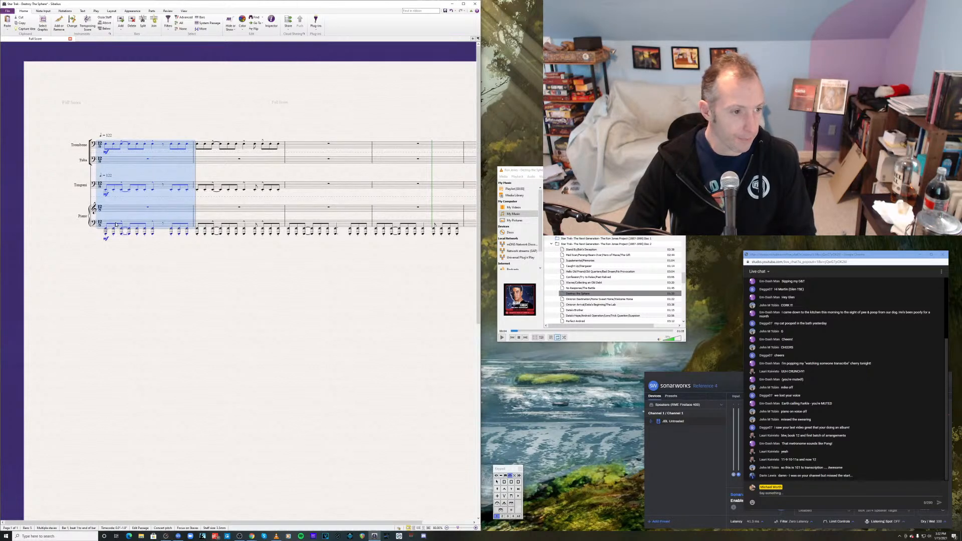
{"action": "key", "text": "ctrl+e"}
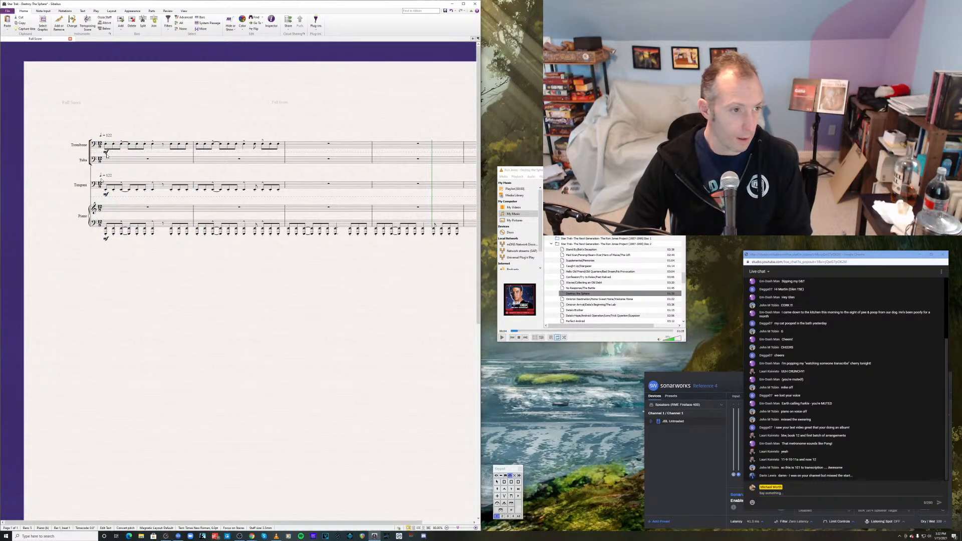
{"action": "right_click", "coordinate": [103, 140]}
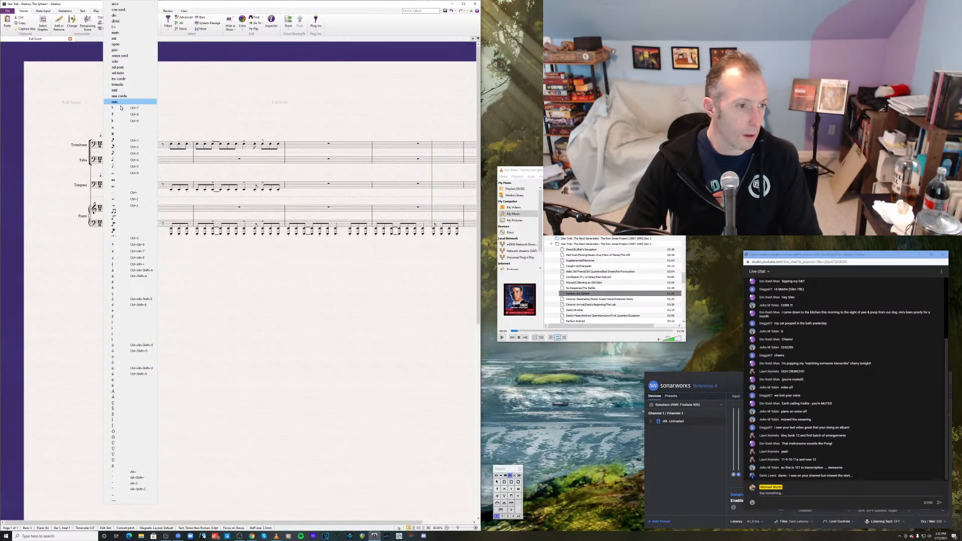
{"action": "left_click", "coordinate": [117, 129]}
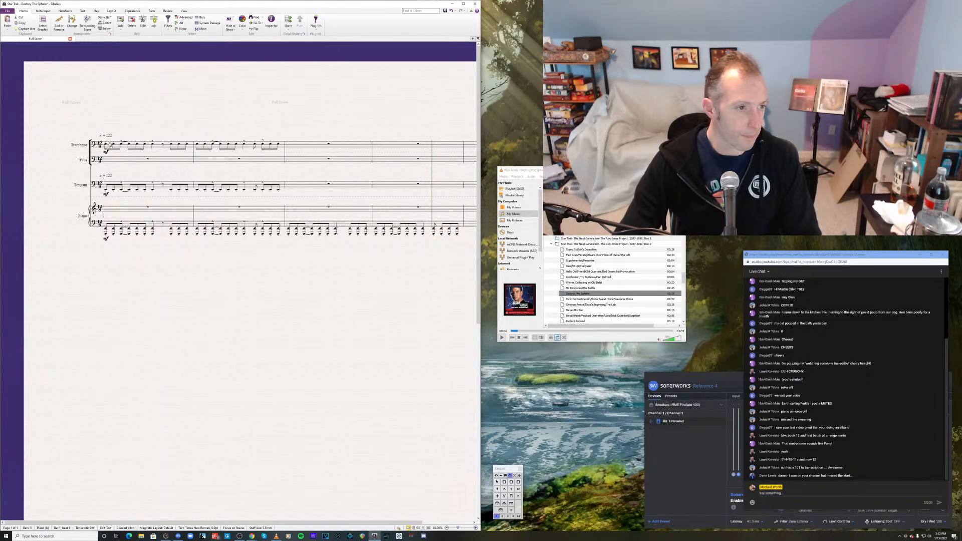
- Add the expression text "marcato" at the start of bar 1 in the Trombone, Timpani and piano left-hand staves
{"action": "left_click", "coordinate": [110, 147]}
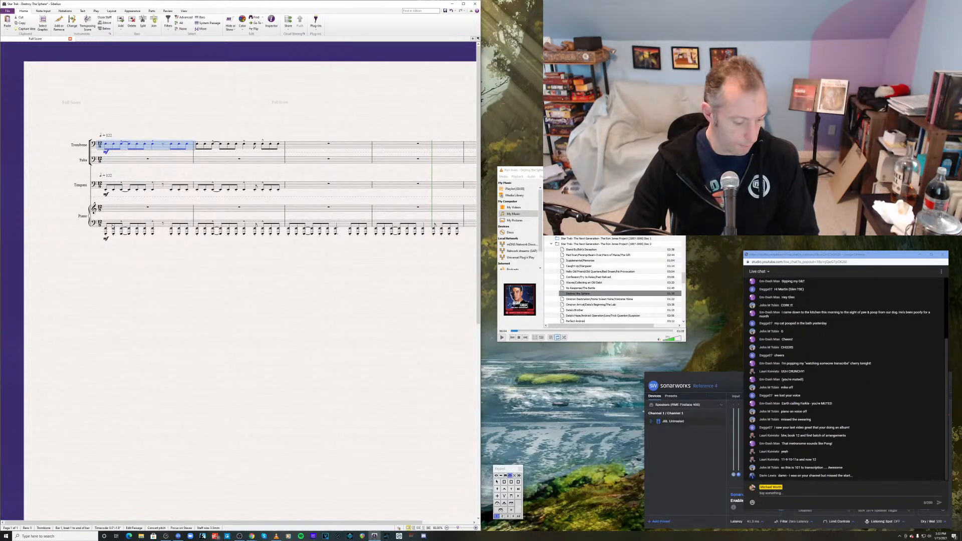
{"action": "left_click", "coordinate": [113, 226], "text": "shift"}
{"action": "left_click", "coordinate": [104, 152]}
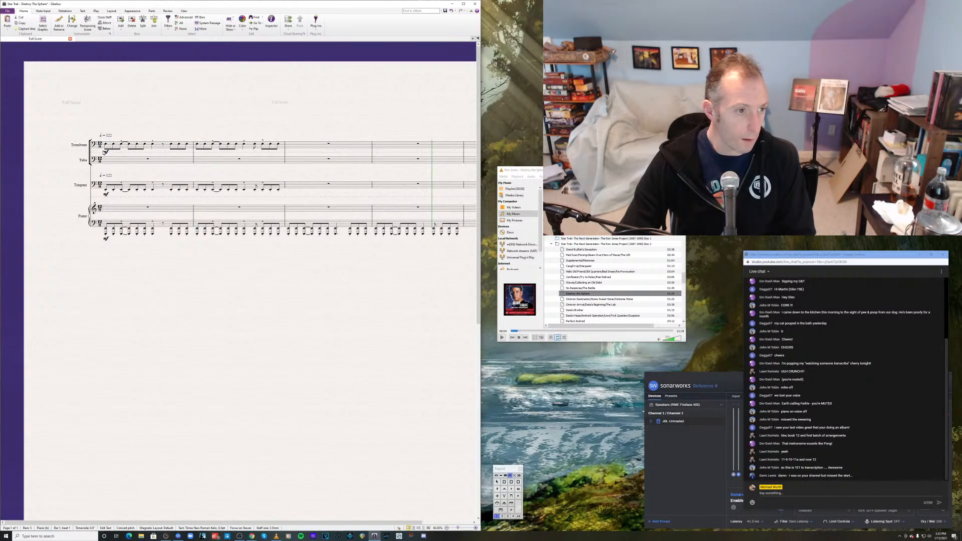
{"action": "right_click", "coordinate": [105, 152]}
{"action": "left_click", "coordinate": [119, 149]}
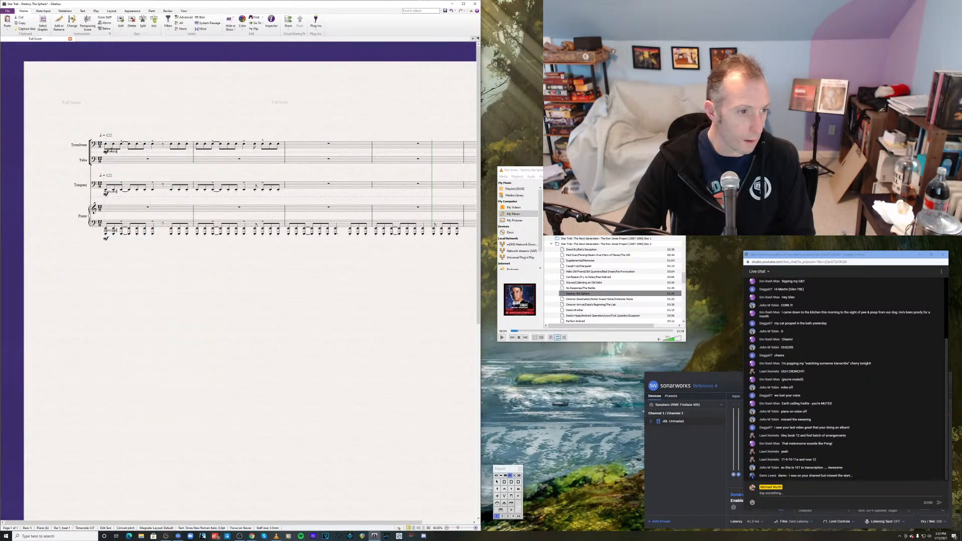
{"action": "left_click", "coordinate": [114, 158]}
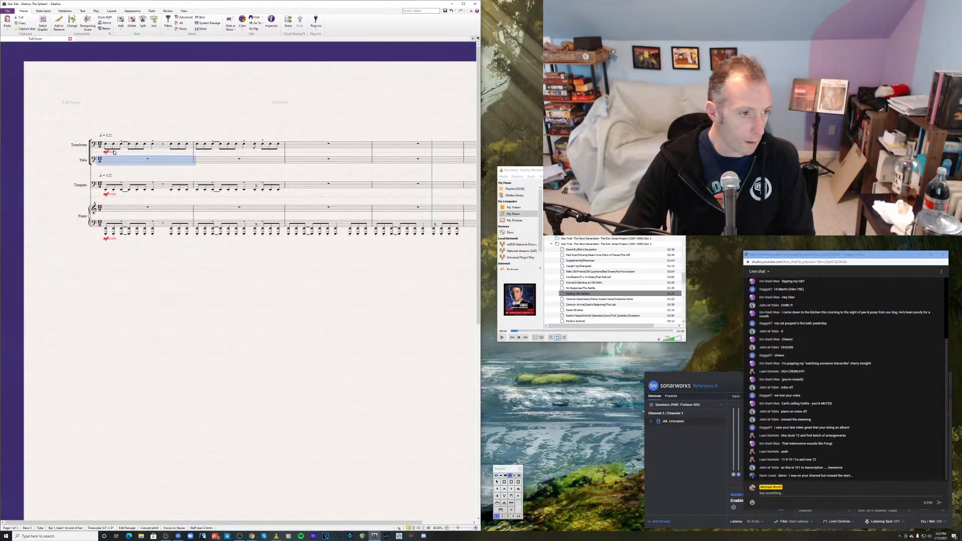
- Move each "marcato" text in bar 1 above its Trombone, Timpani or piano left-hand staff
{"action": "left_click_drag", "start_coordinate": [114, 152], "coordinate": [118, 139]}
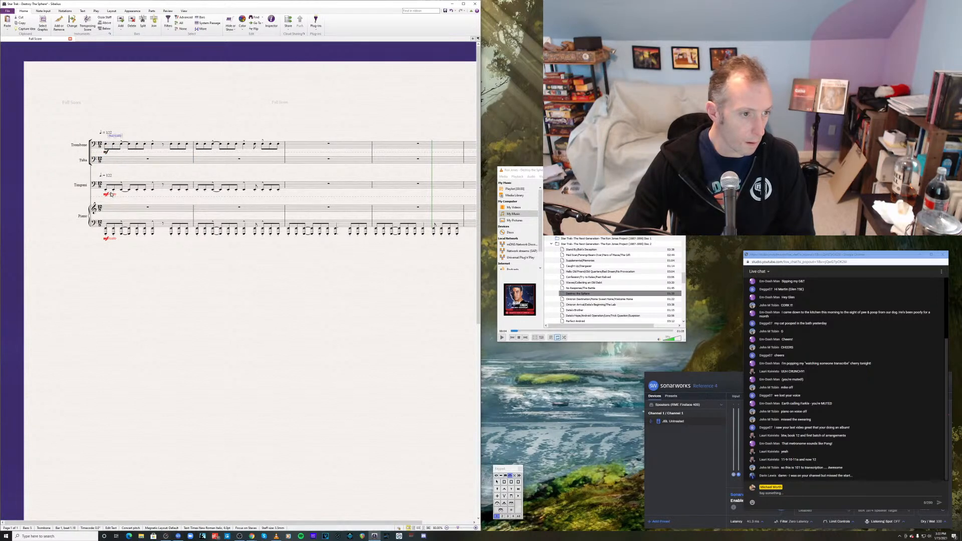
{"action": "left_click_drag", "start_coordinate": [112, 195], "coordinate": [119, 179]}
{"action": "left_click_drag", "start_coordinate": [111, 239], "coordinate": [119, 221]}
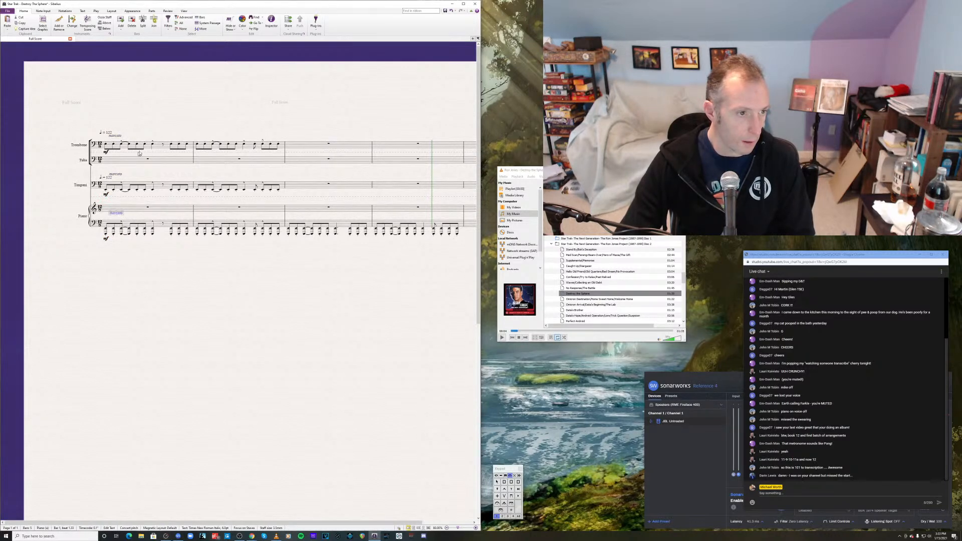
- Filter bars 1–2 from Trombone down to Piano to notes and chords only, and repeat them into bars 3–4
{"action": "left_click", "coordinate": [154, 149]}
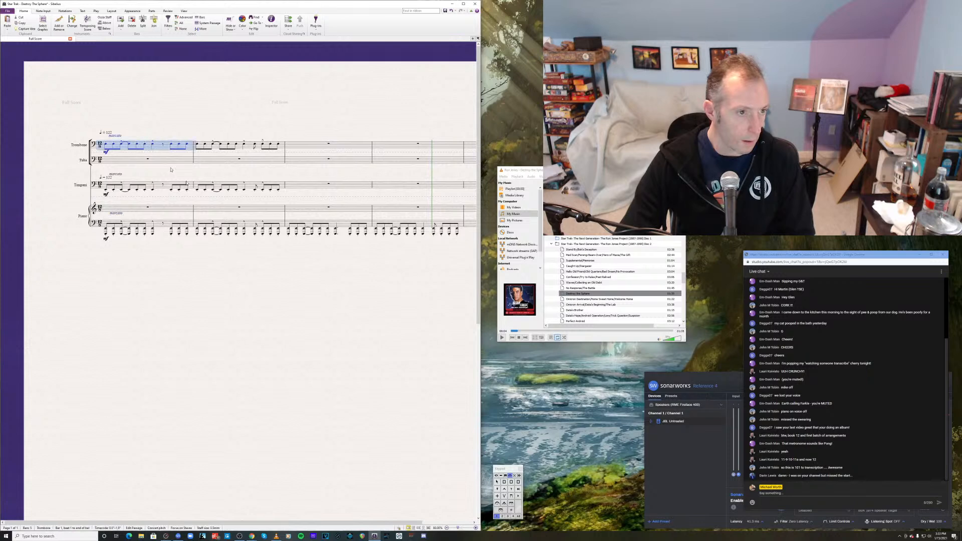
{"action": "left_click", "coordinate": [254, 226], "text": "shift"}
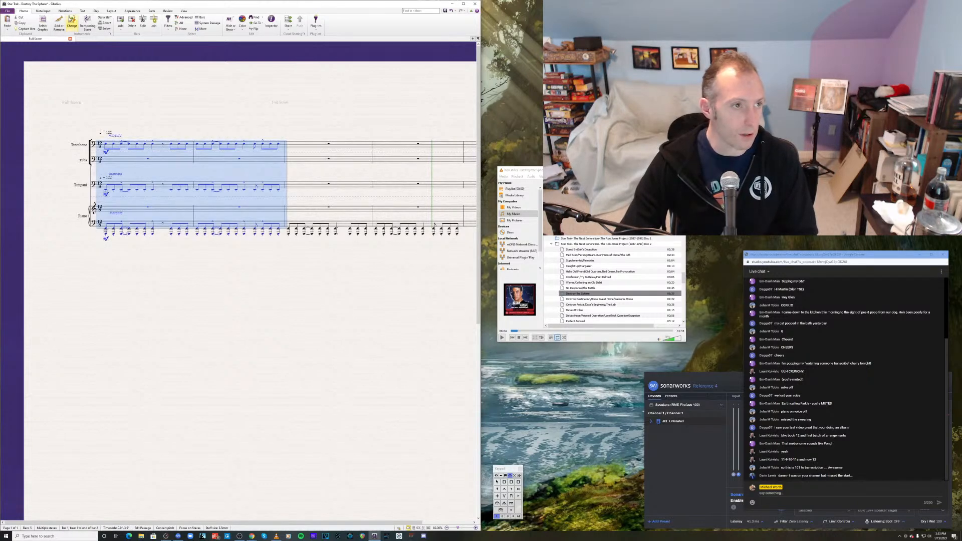
{"action": "left_click", "coordinate": [168, 25]}
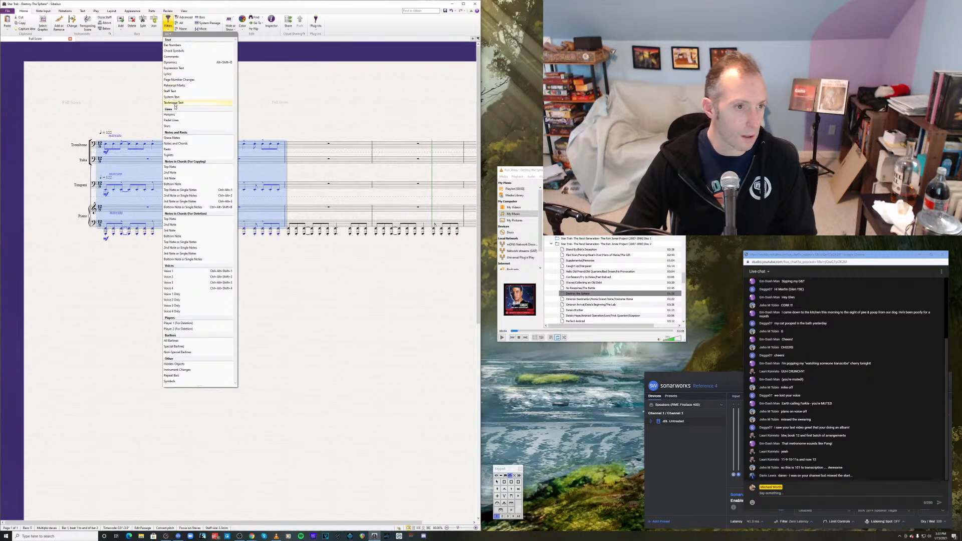
{"action": "left_click", "coordinate": [178, 146]}
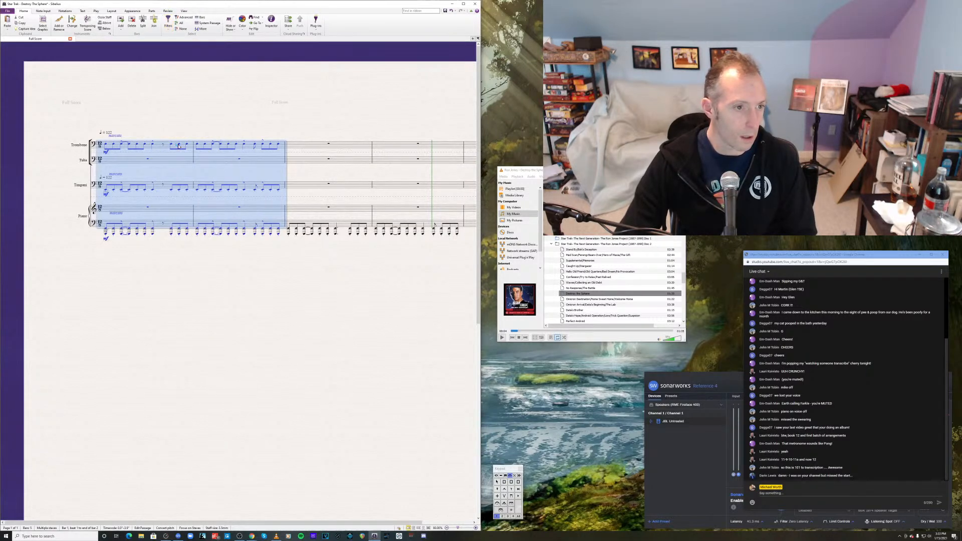
{"action": "key", "text": "r"}
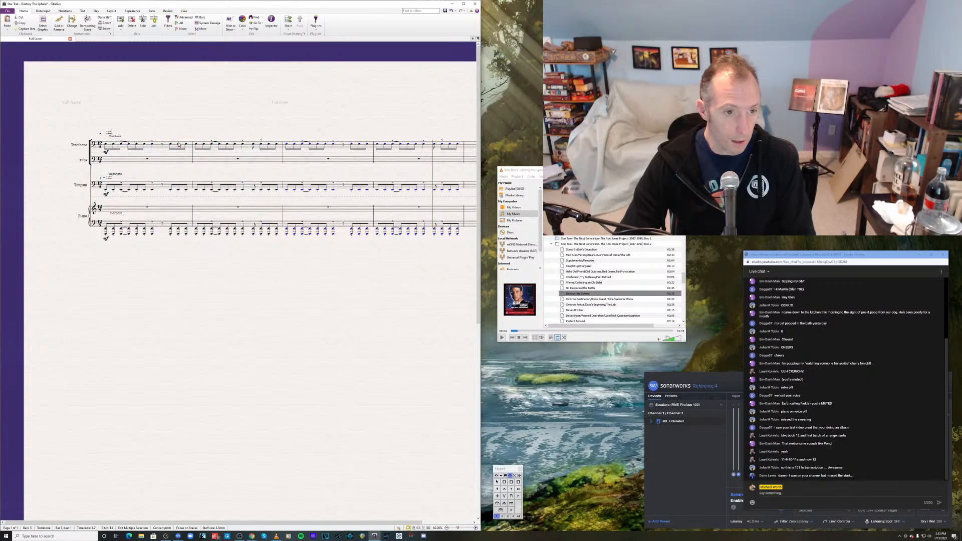
- Play back the score from bar 1 to hear the ostinato continued through bars 3 and 4
{"action": "left_click", "coordinate": [106, 144]}
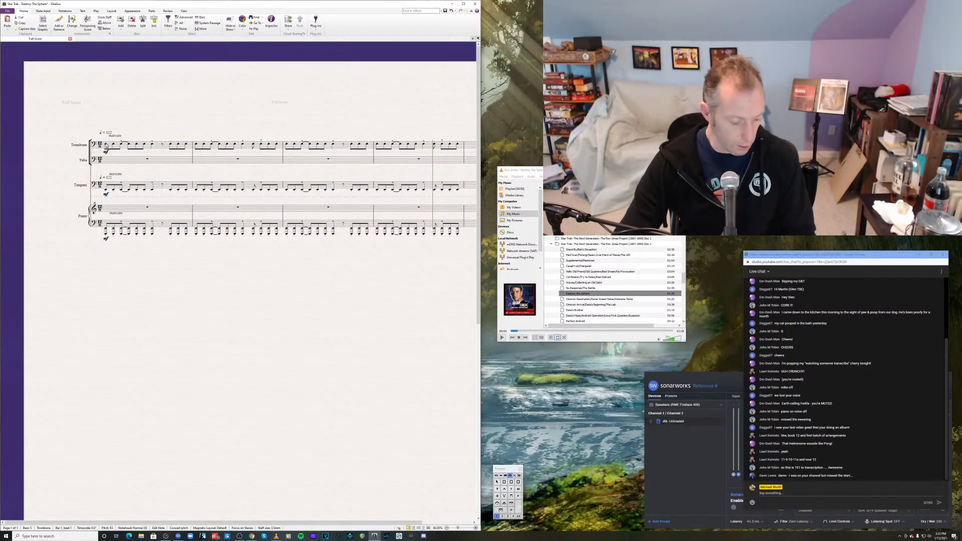
{"action": "key", "text": "p"}
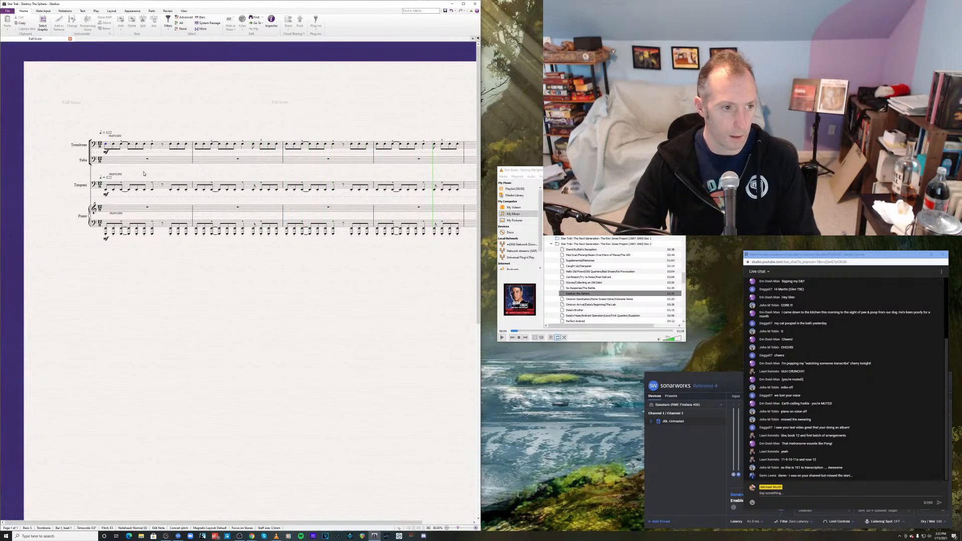
{"action": "key", "text": "ctrl+alt+k"}
- Delete the "marcato" text above the Timpani staff in bar 1
{"action": "left_click", "coordinate": [108, 195]}
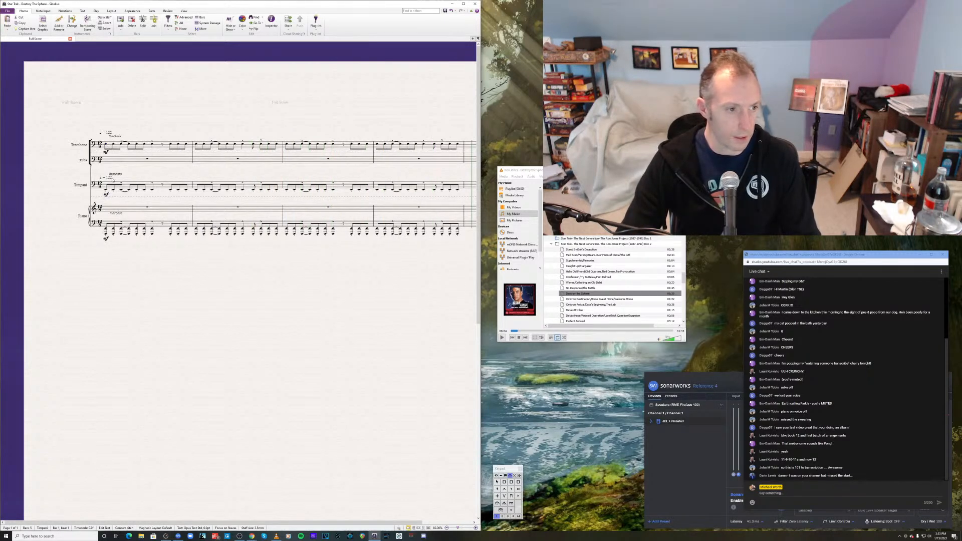
{"action": "left_click", "coordinate": [114, 175]}
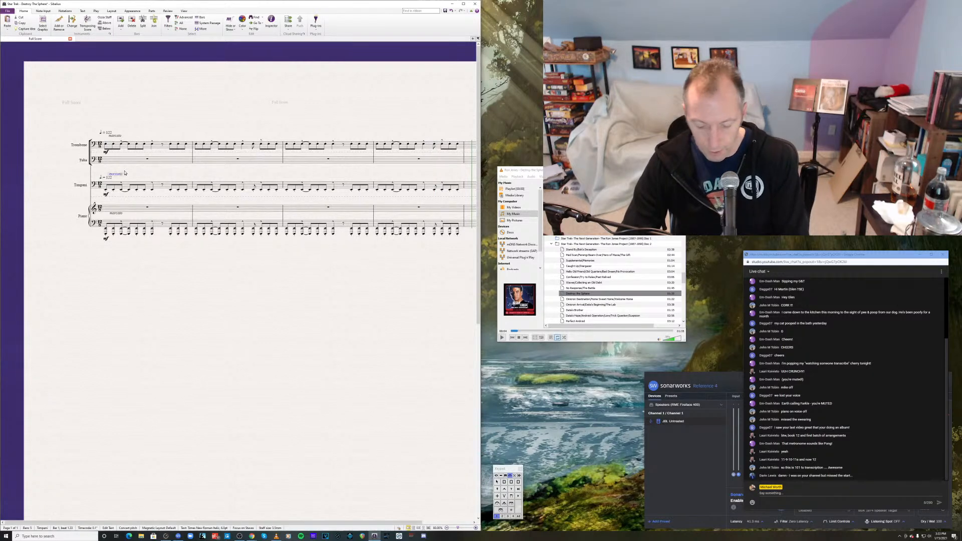
{"action": "key", "text": "Delete"}
- Play back the score from bar 1 and compare it with the opening of the reference track
{"action": "left_click", "coordinate": [108, 188]}
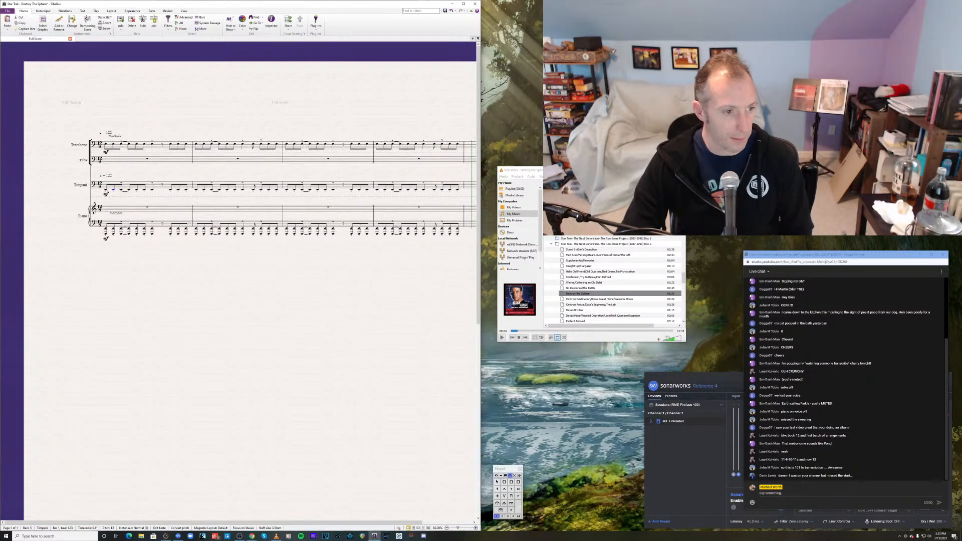
{"action": "key", "text": "space"}
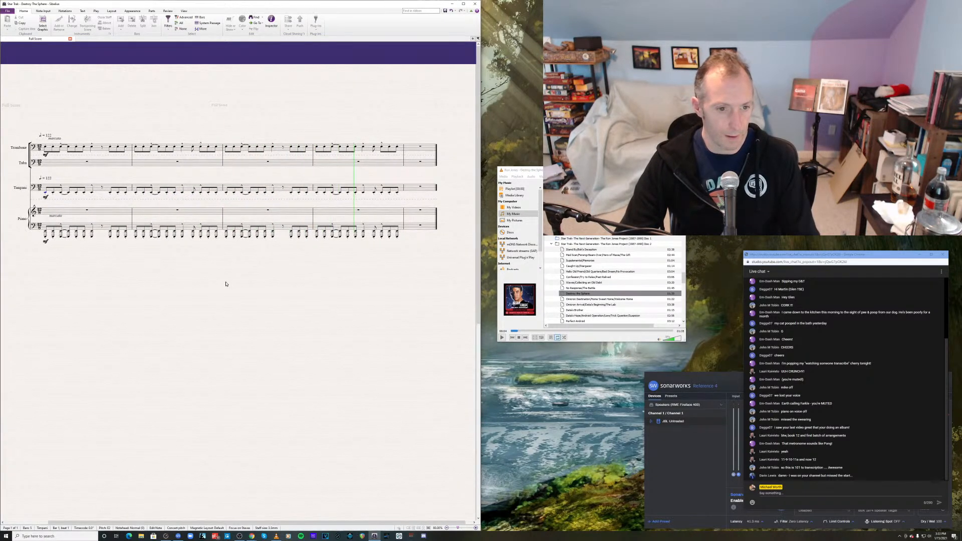
{"action": "left_click", "coordinate": [225, 284]}
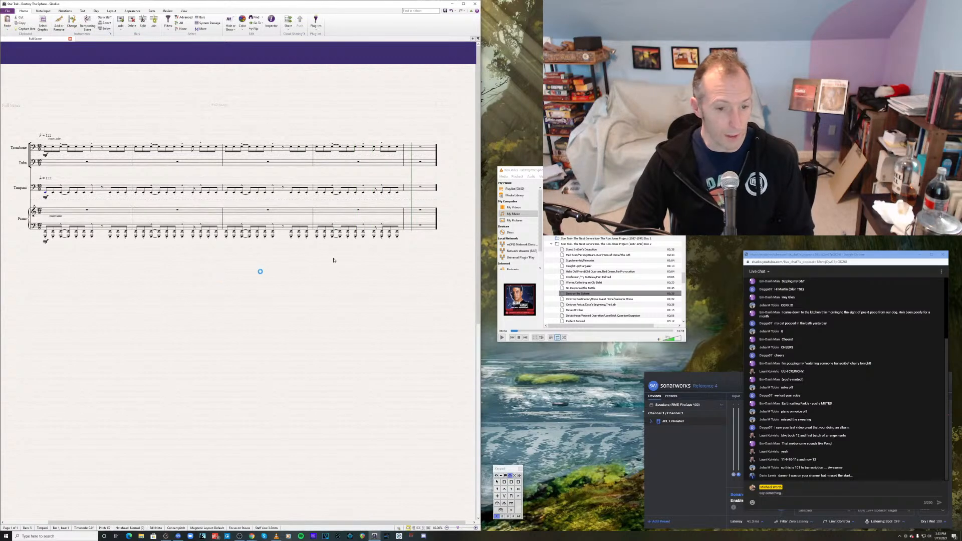
{"action": "left_click", "coordinate": [510, 331]}
{"action": "left_click", "coordinate": [500, 339]}
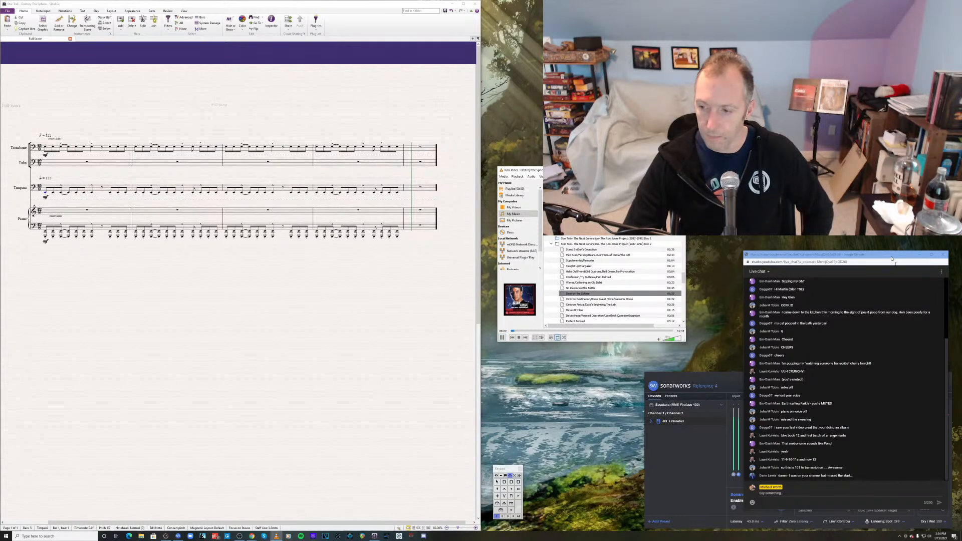
- Pause the reference track and repeat bars 1–4 of all staves from Trombone down to Piano into bars 5–8
{"action": "left_click", "coordinate": [502, 337]}
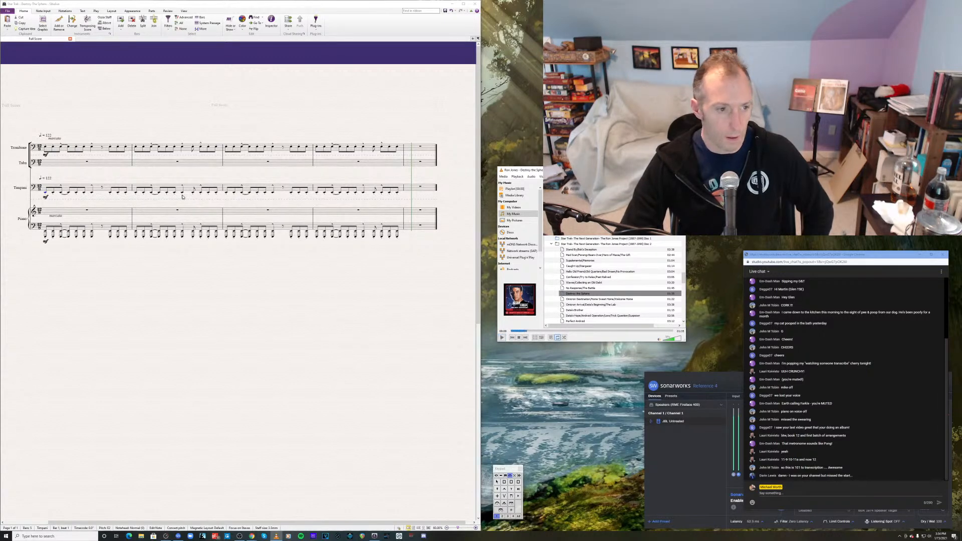
{"action": "left_click", "coordinate": [89, 152]}
{"action": "left_click", "coordinate": [88, 152]}
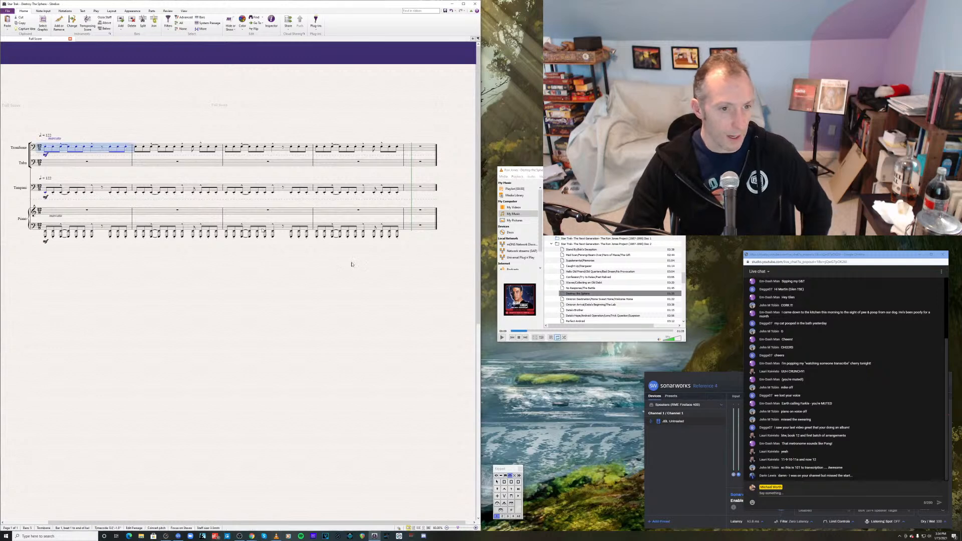
{"action": "left_click", "coordinate": [369, 229], "text": "shift"}
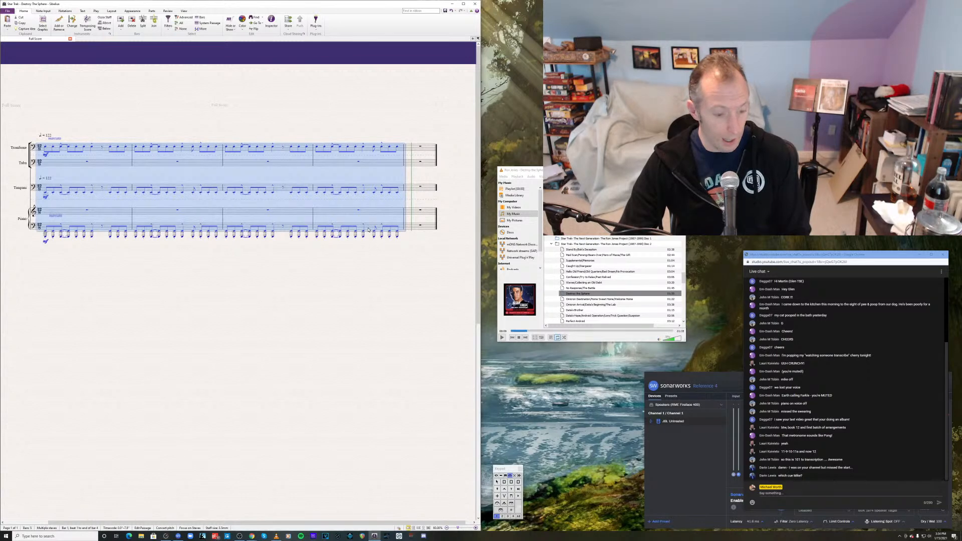
{"action": "key", "text": "r"}
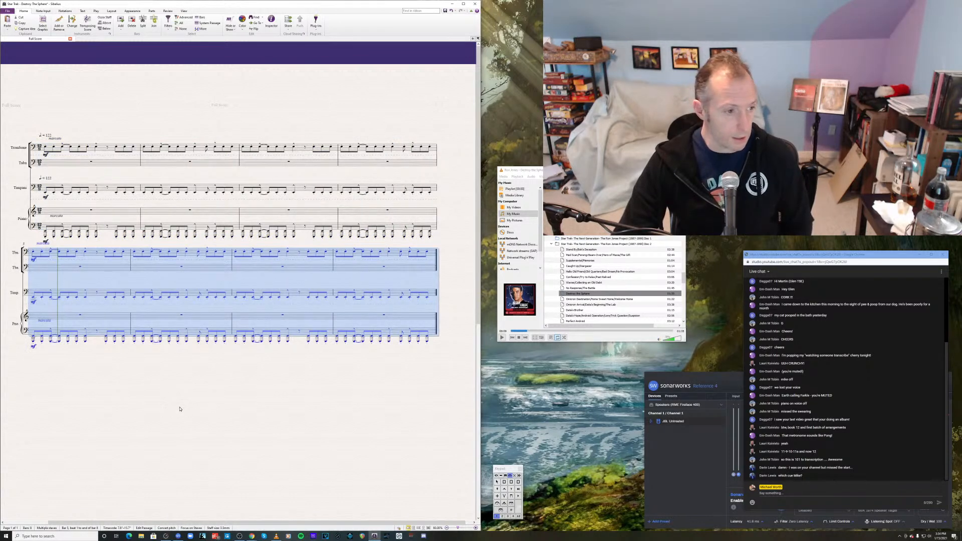
- Delete the duplicated "marcato" texts in bar 5 above the Trombone staff and in the Piano part
{"action": "left_click", "coordinate": [82, 284]}
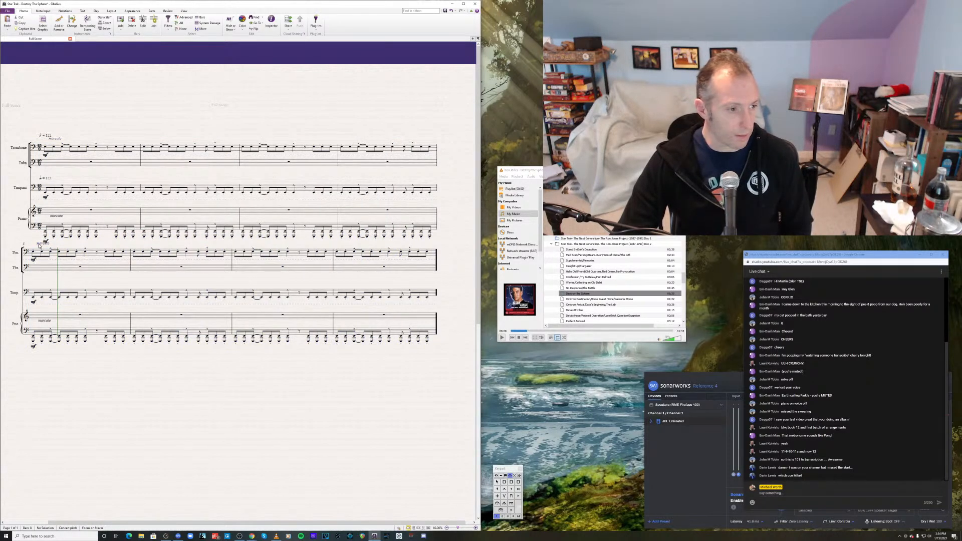
{"action": "double_click", "coordinate": [41, 244]}
{"action": "key", "text": "Delete"}
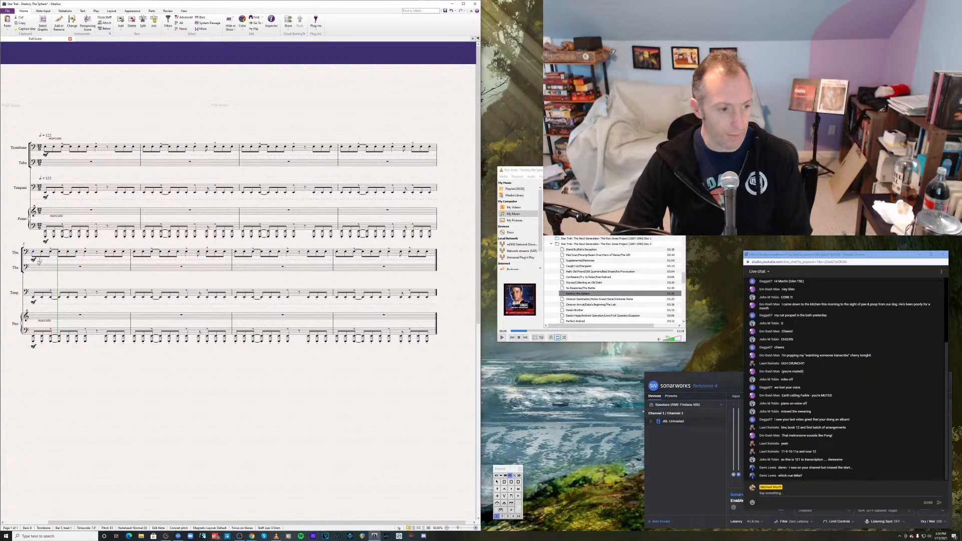
{"action": "double_click", "coordinate": [43, 321]}
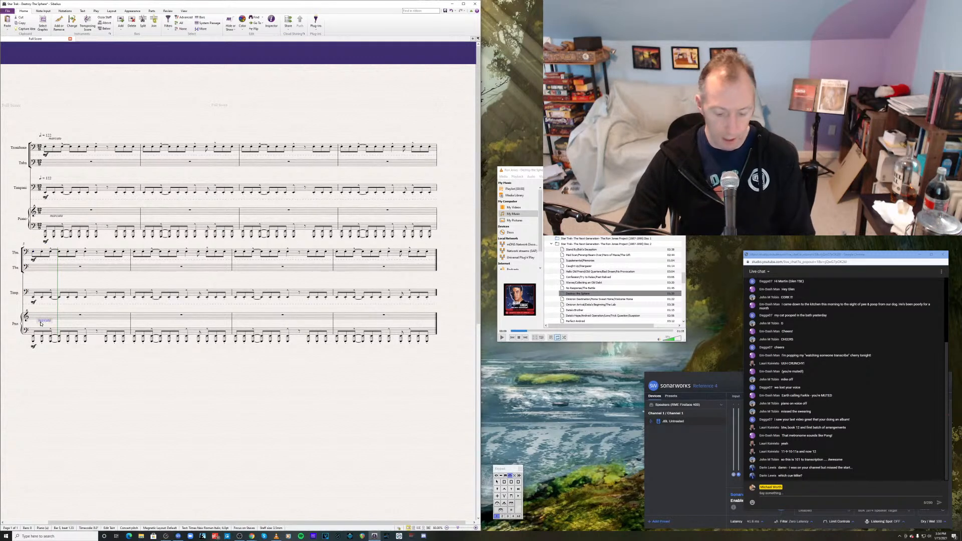
{"action": "key", "text": "Delete"}
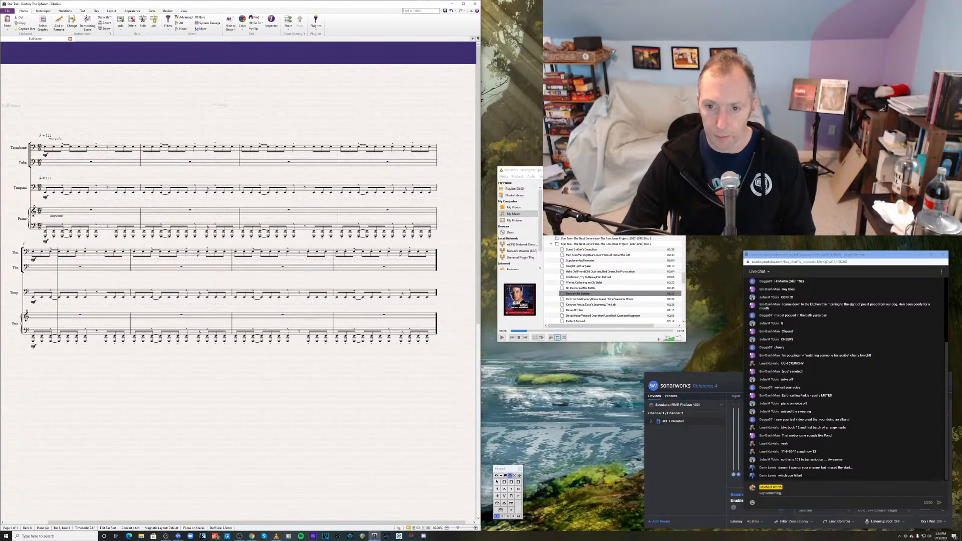
- Move the media player window higher, then restart "Destroy the Sphere" and listen to its opening seconds
{"action": "left_click_drag", "start_coordinate": [576, 169], "coordinate": [574, 126]}
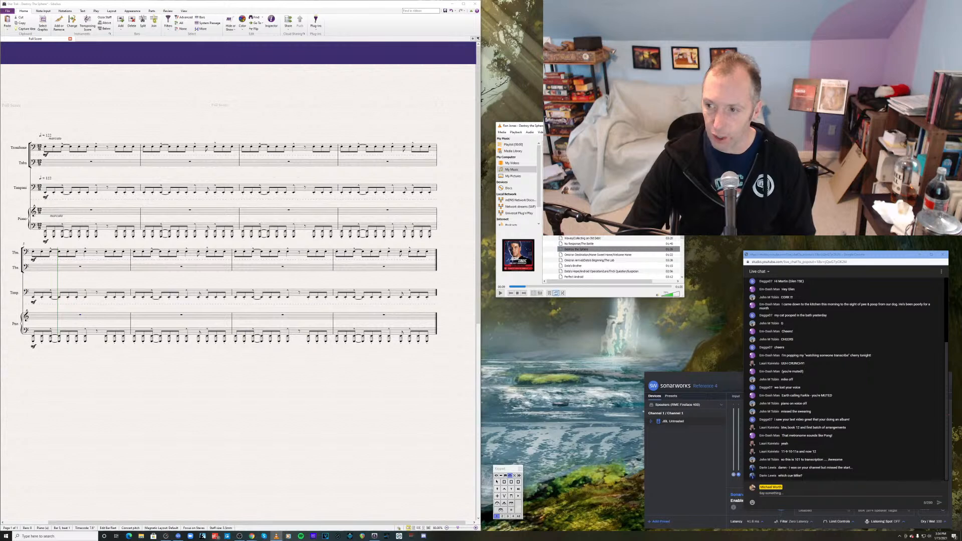
{"action": "key", "text": "alt+Tab"}
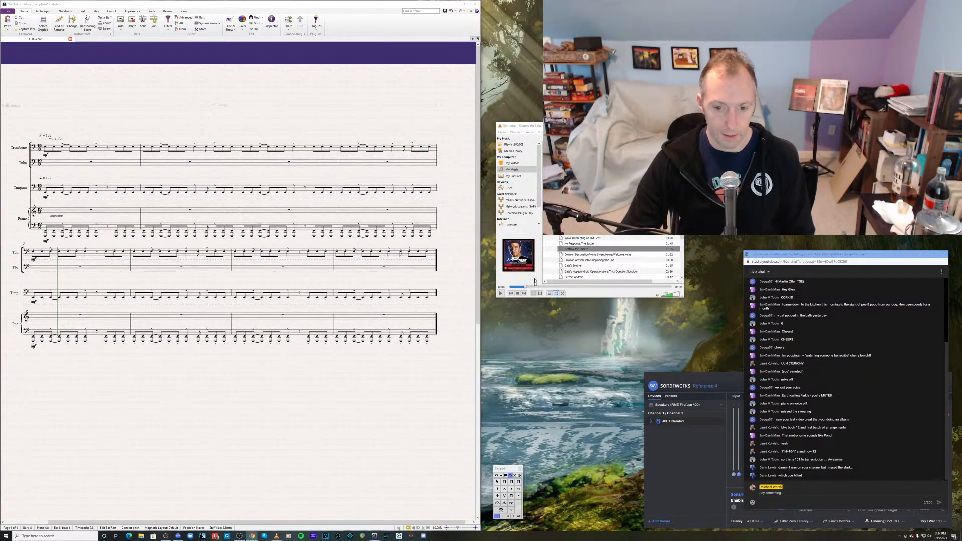
{"action": "left_click", "coordinate": [517, 293]}
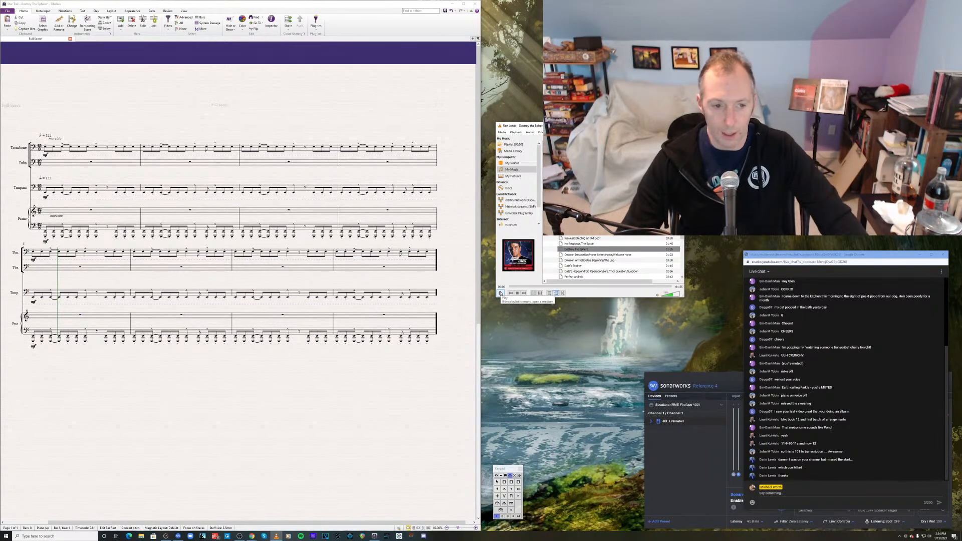
{"action": "left_click", "coordinate": [500, 293]}
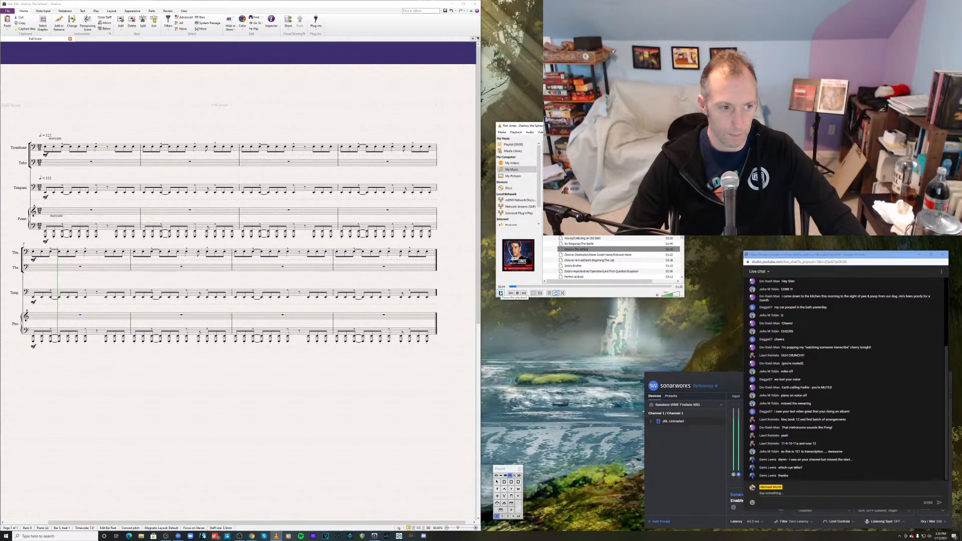
{"action": "left_click", "coordinate": [500, 293]}
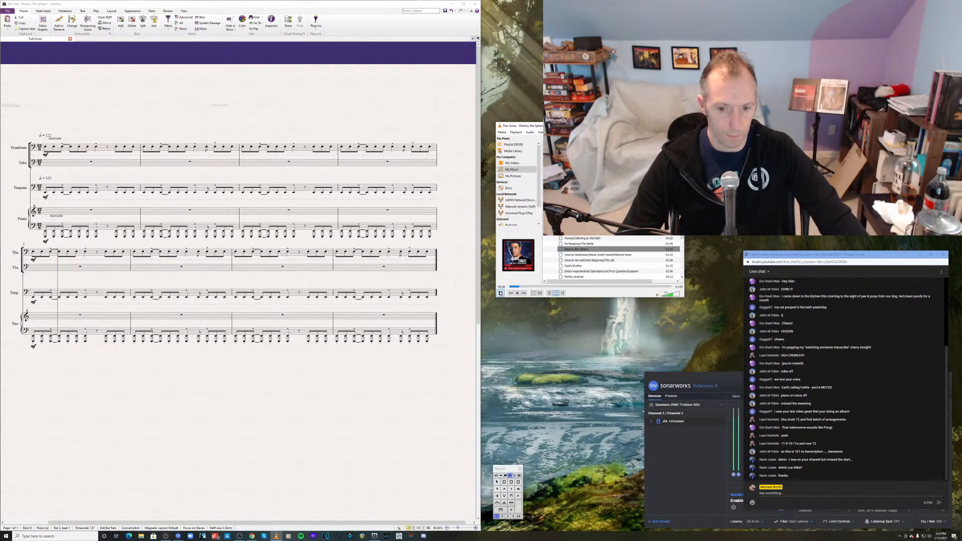
- Show all staves again, and focus the score on only the Horn in F, Trombone and Timpani staves
{"action": "left_click", "coordinate": [145, 394]}
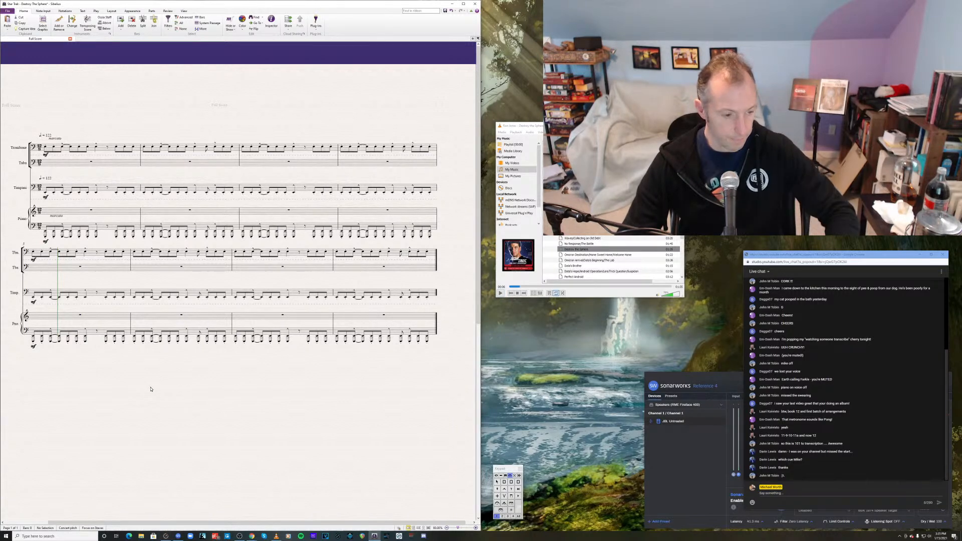
{"action": "key", "text": "ctrl+alt+f"}
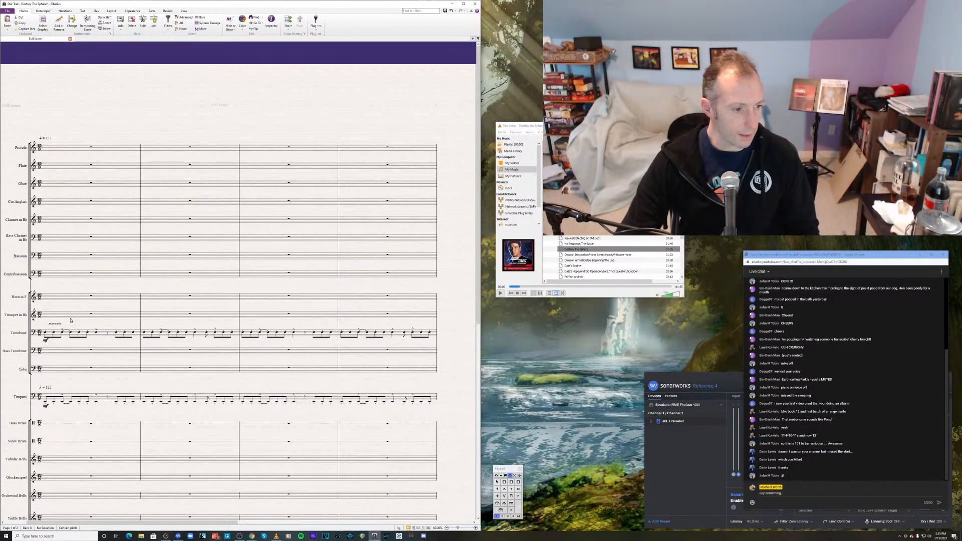
{"action": "left_click", "coordinate": [71, 314]}
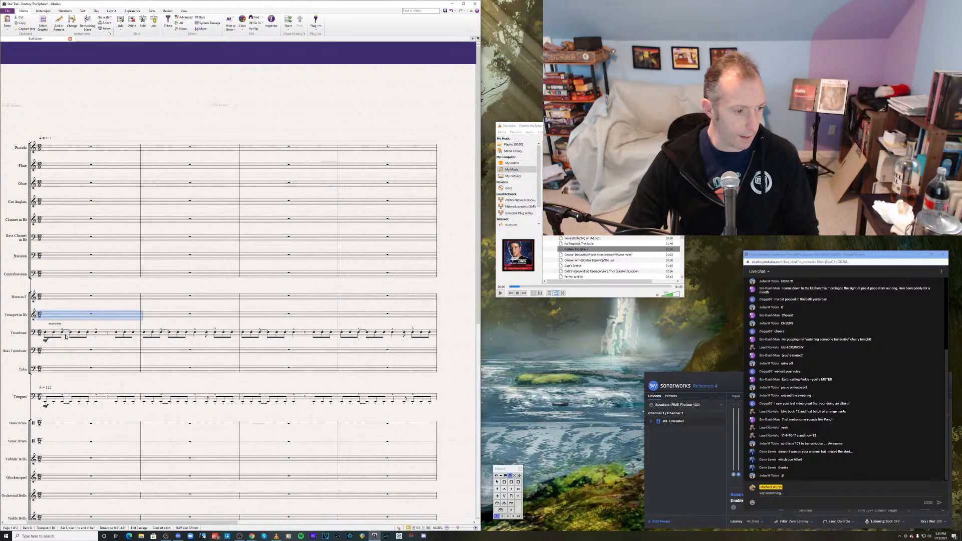
{"action": "left_click", "coordinate": [66, 337], "text": "shift"}
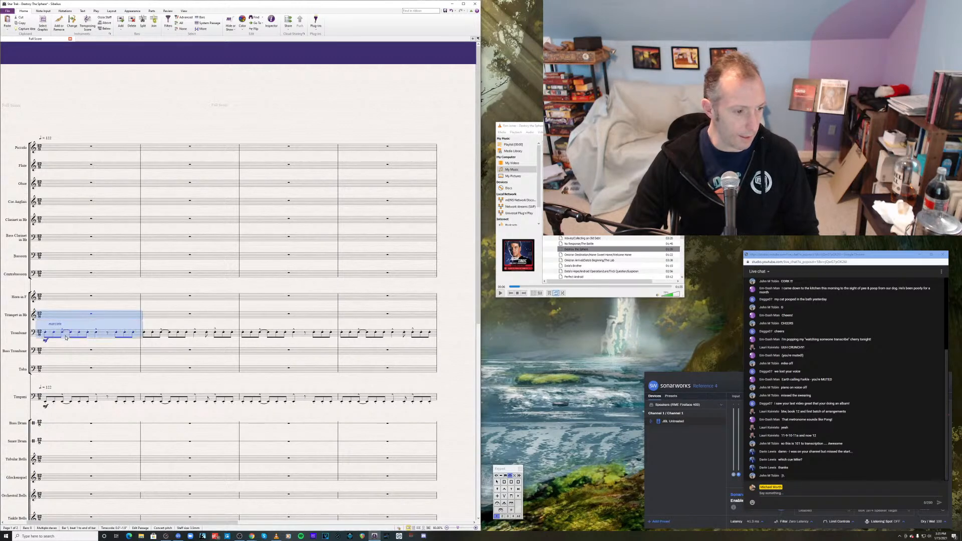
{"action": "left_click", "coordinate": [70, 300]}
{"action": "left_click", "coordinate": [68, 337], "text": "ctrl"}
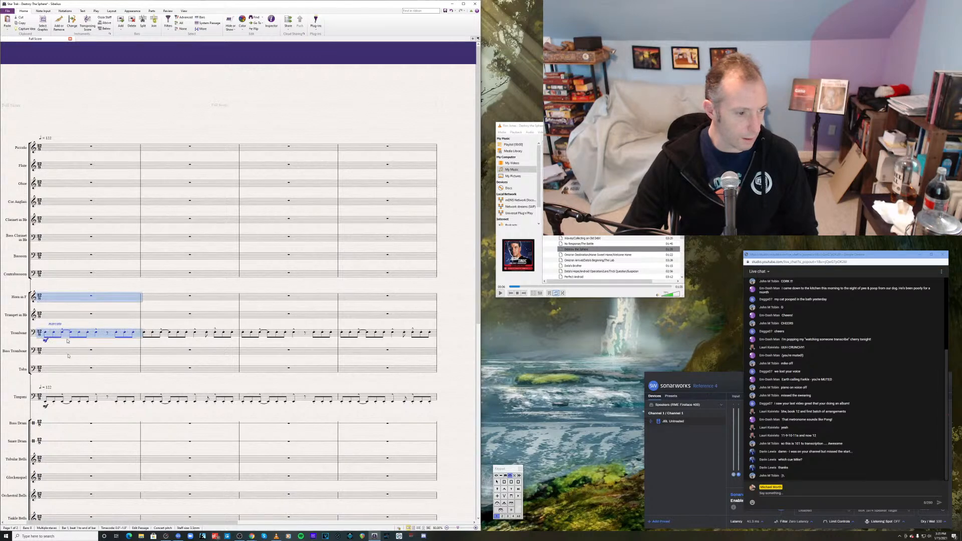
{"action": "left_click", "coordinate": [68, 398], "text": "ctrl"}
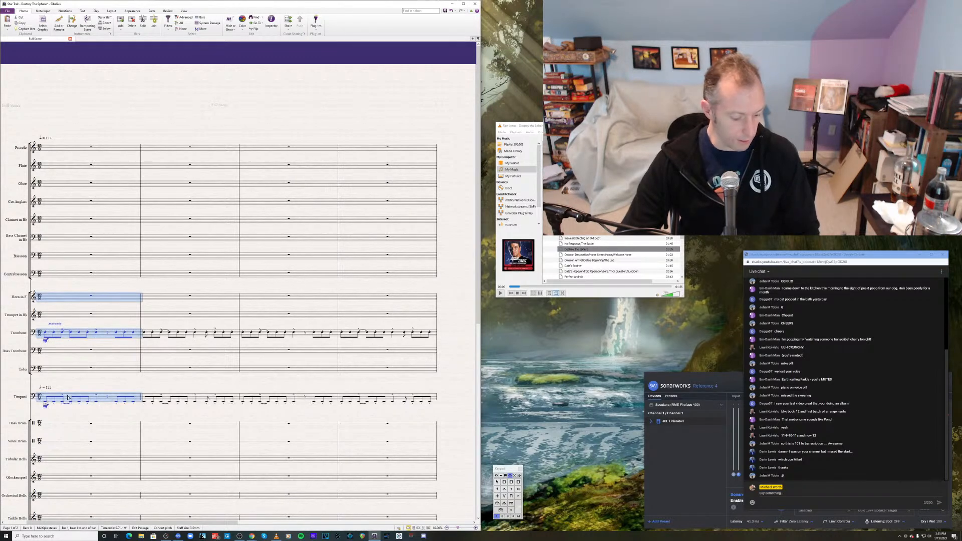
{"action": "key", "text": "ctrl+alt+f"}
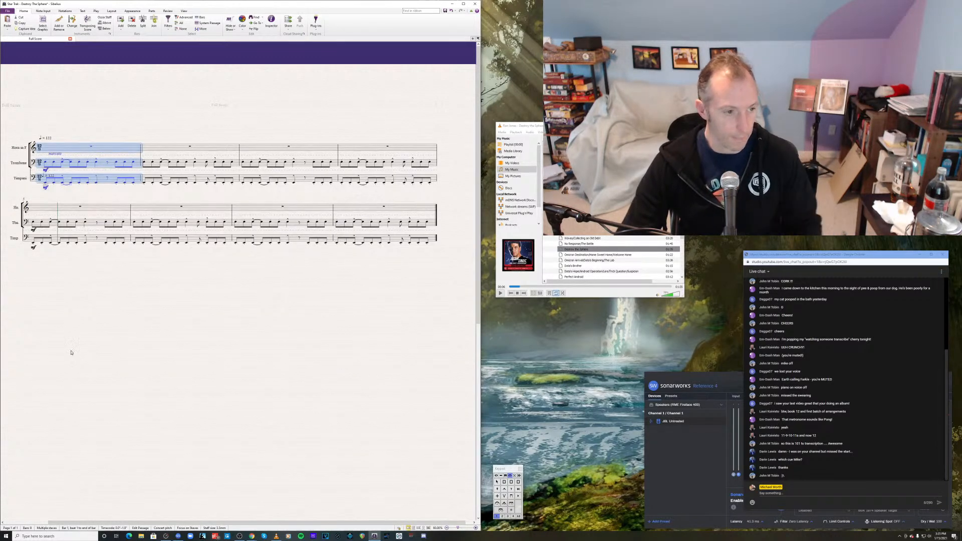
- Play back the score from bar 1, and play it again from bar 5 of the Horn in F staff
{"action": "left_click", "coordinate": [53, 172]}
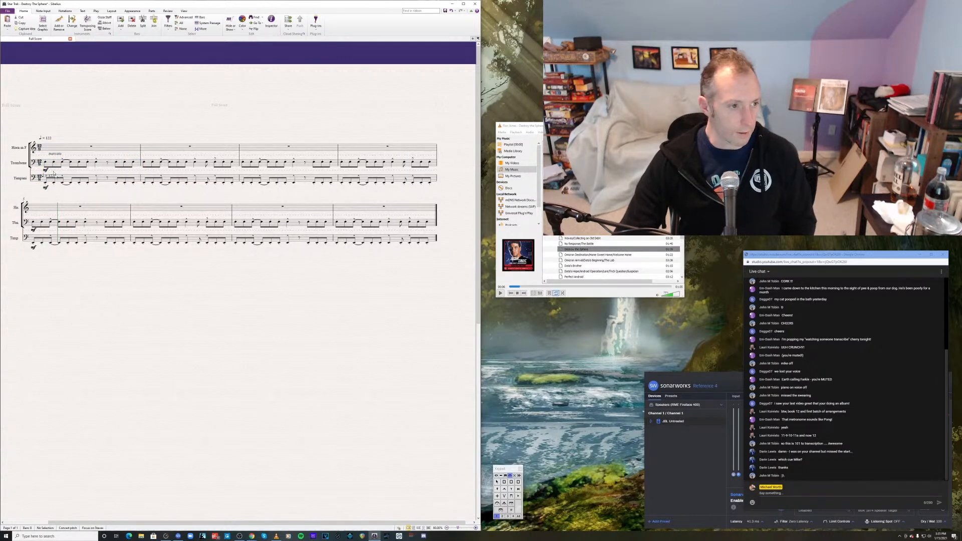
{"action": "left_click", "coordinate": [46, 163]}
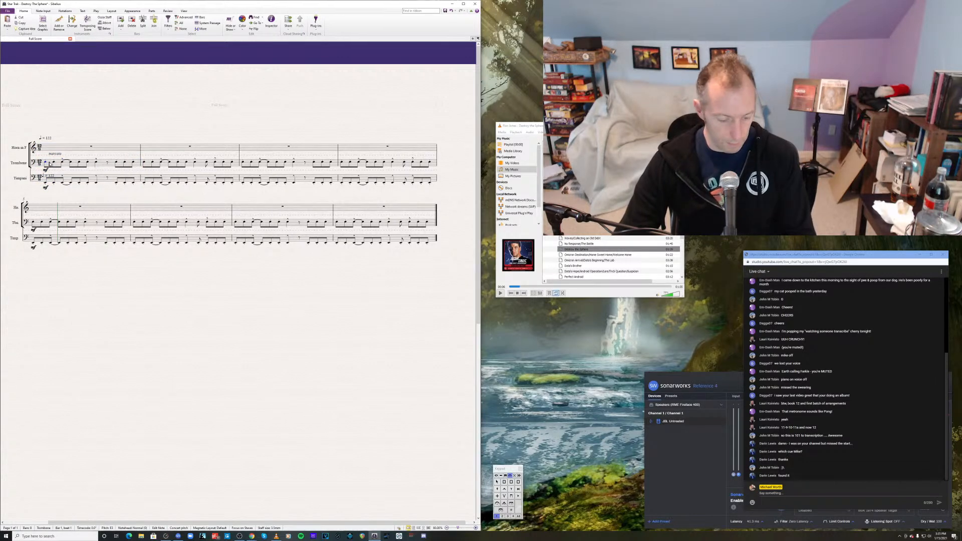
{"action": "key", "text": "space"}
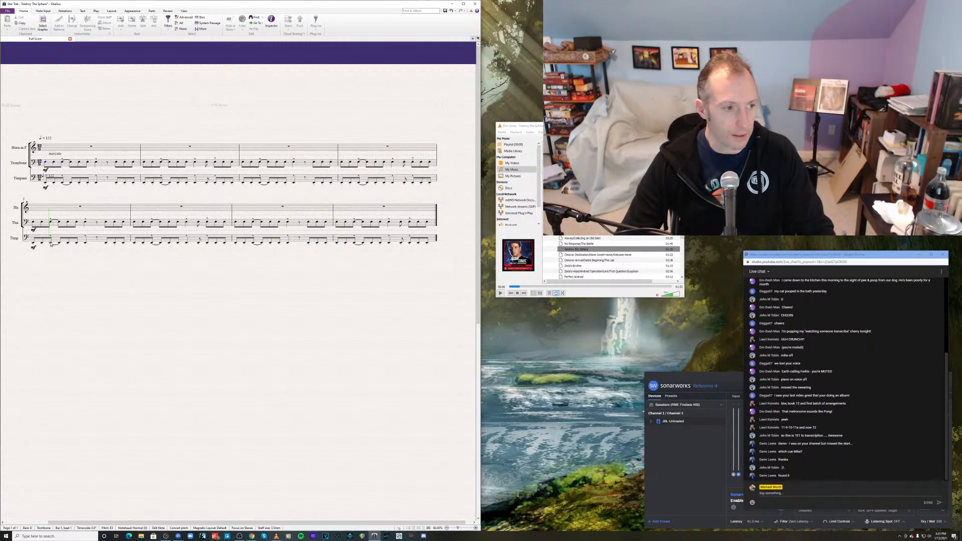
{"action": "key", "text": "space"}
{"action": "left_click", "coordinate": [48, 210]}
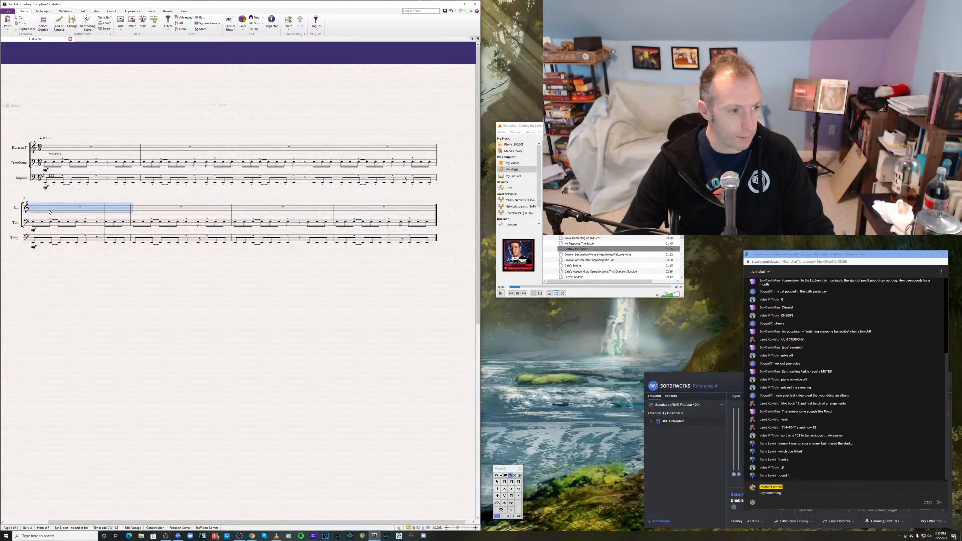
{"action": "key", "text": "space"}
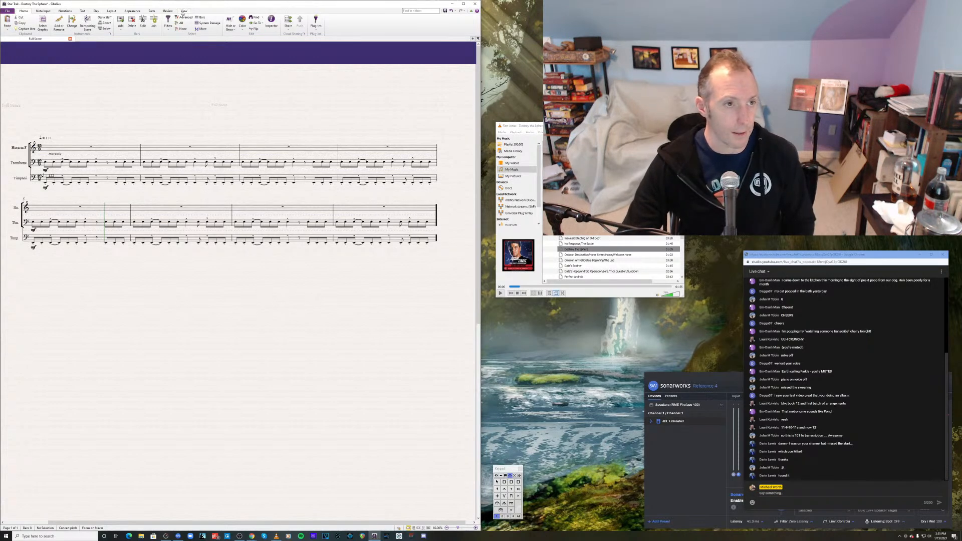
- Show the on-screen Keyboard, float it below the score and widen it to display more octaves
{"action": "left_click", "coordinate": [184, 11]}
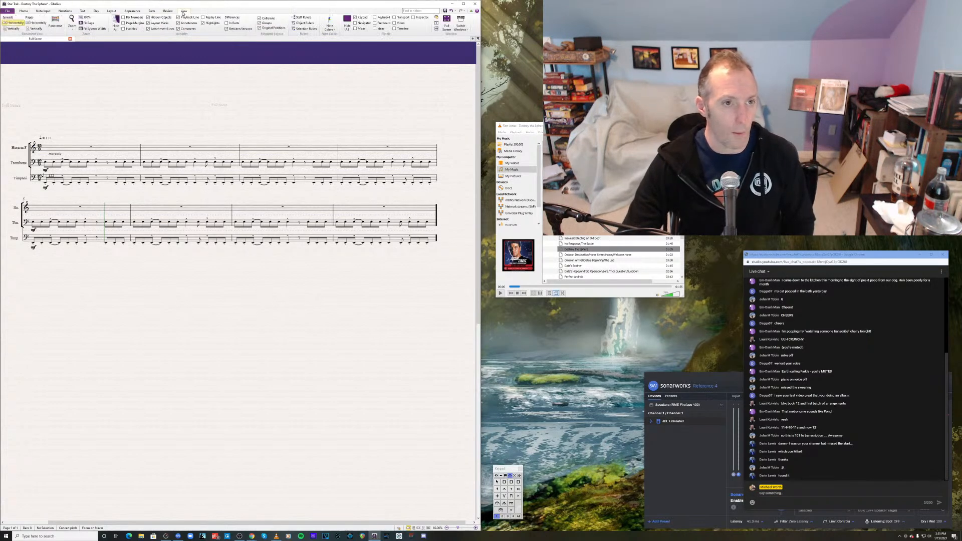
{"action": "left_click", "coordinate": [375, 17]}
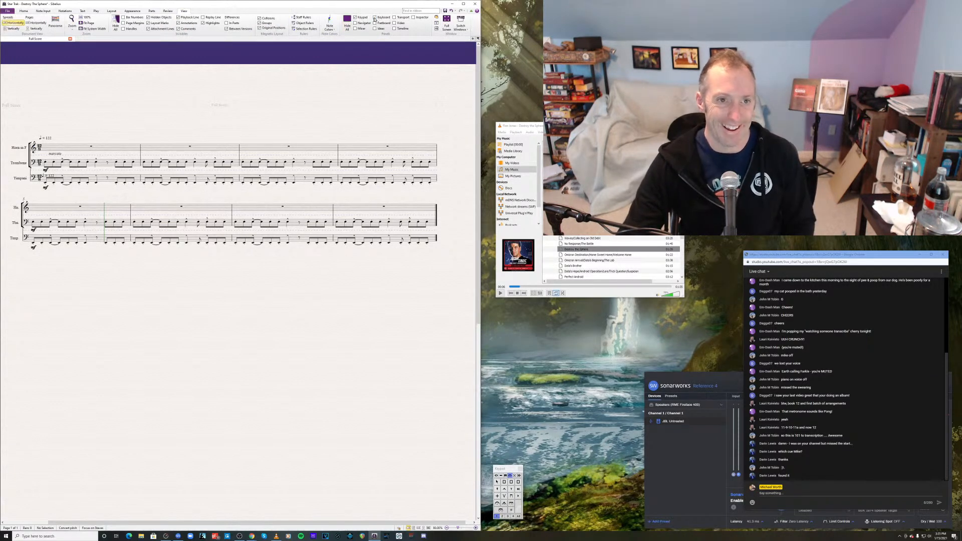
{"action": "left_click", "coordinate": [101, 165]}
{"action": "key", "text": "space"}
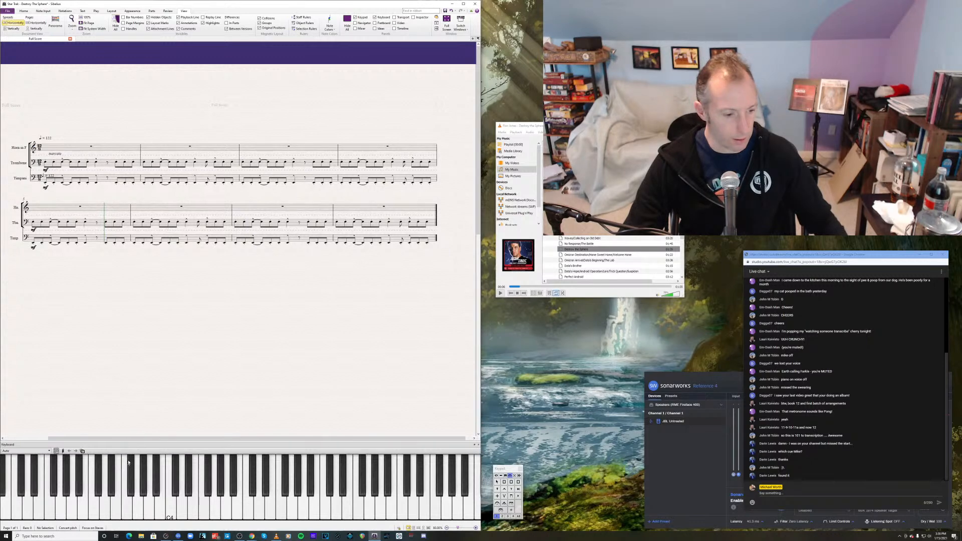
{"action": "left_click_drag", "start_coordinate": [134, 445], "coordinate": [158, 331]}
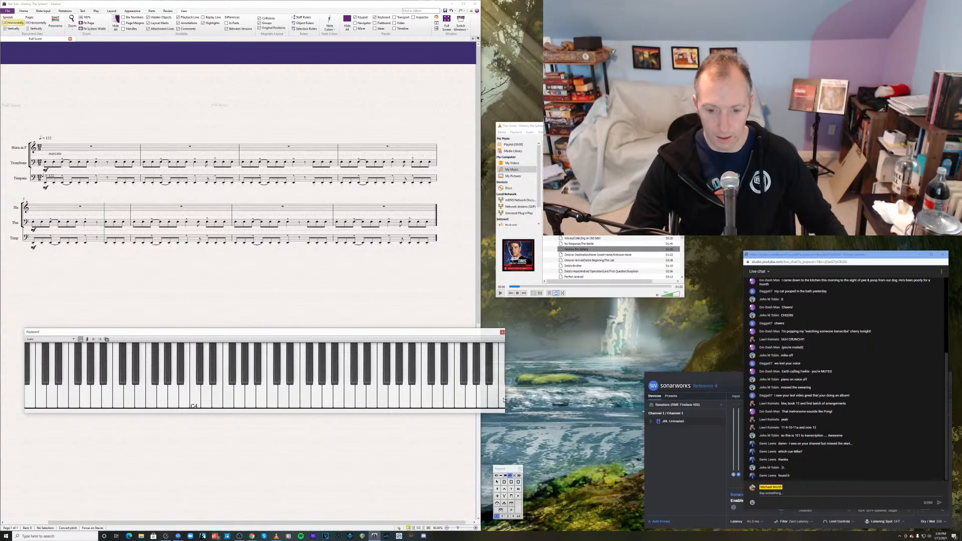
{"action": "left_click_drag", "start_coordinate": [505, 399], "coordinate": [597, 399]}
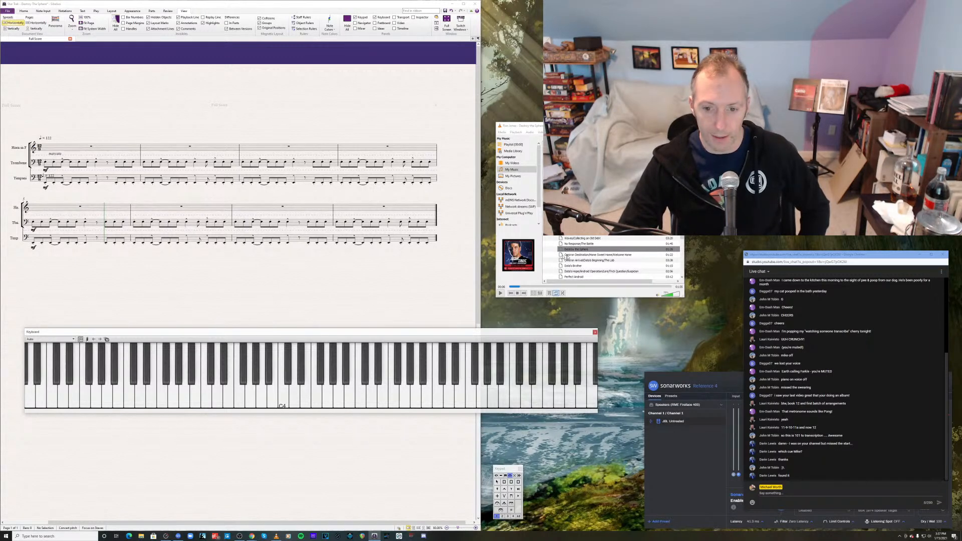
- Replay the opening seconds of "Destroy the Sphere" in the media player, then pause it and return to bar 5 of the horn staff
{"action": "left_click", "coordinate": [580, 250]}
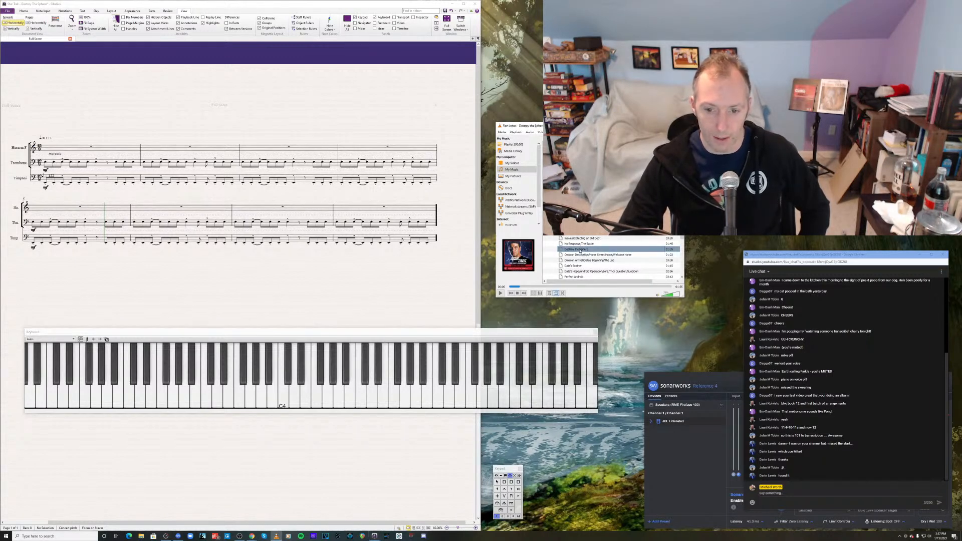
{"action": "left_click", "coordinate": [514, 287]}
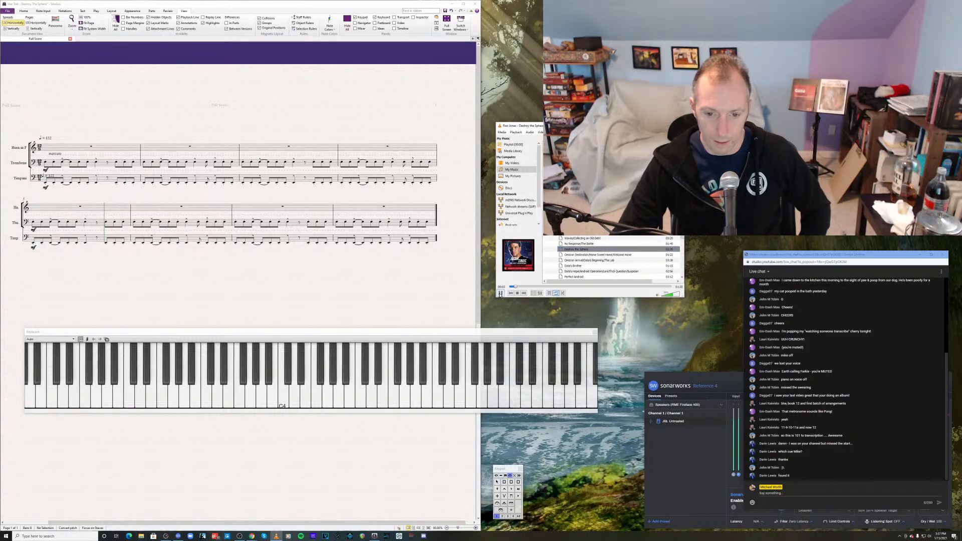
{"action": "left_click", "coordinate": [500, 293]}
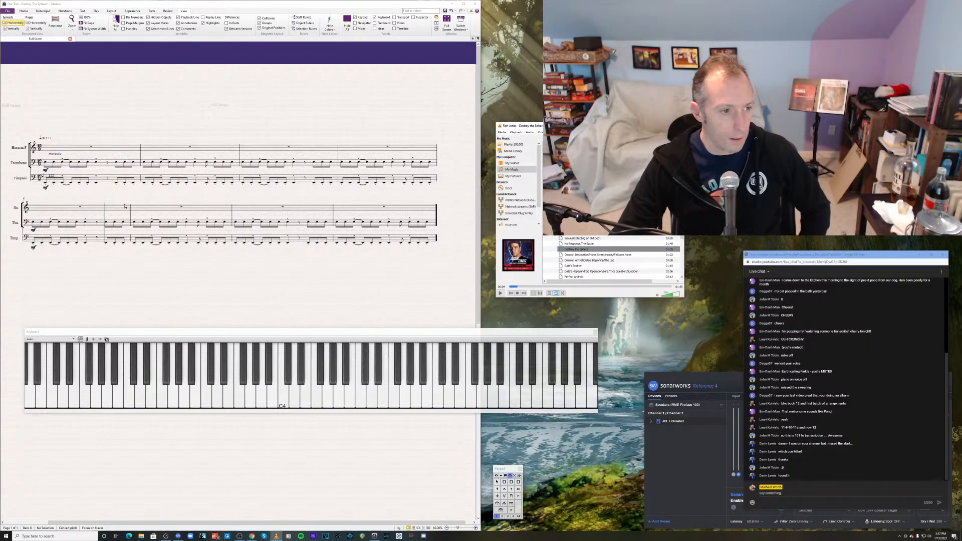
{"action": "left_click", "coordinate": [125, 206]}
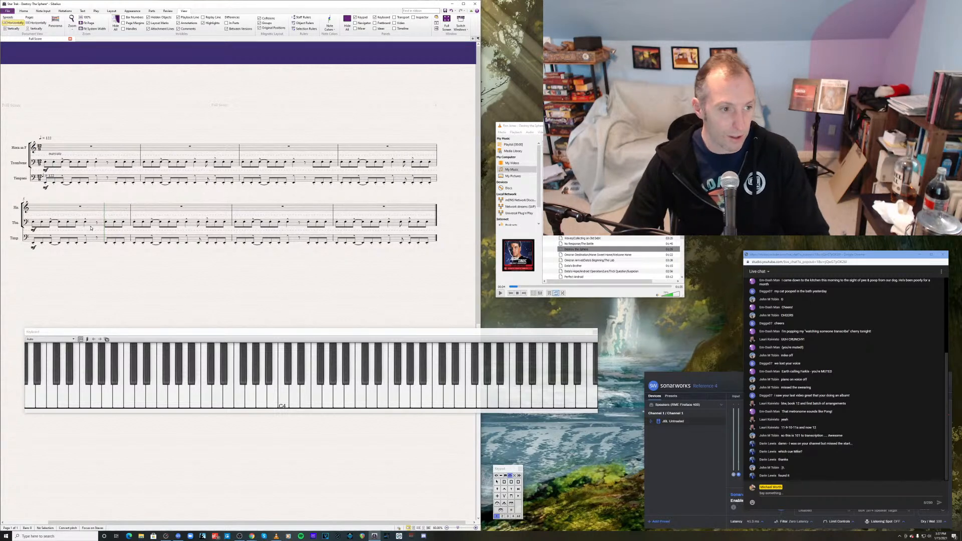
{"action": "left_click", "coordinate": [89, 210]}
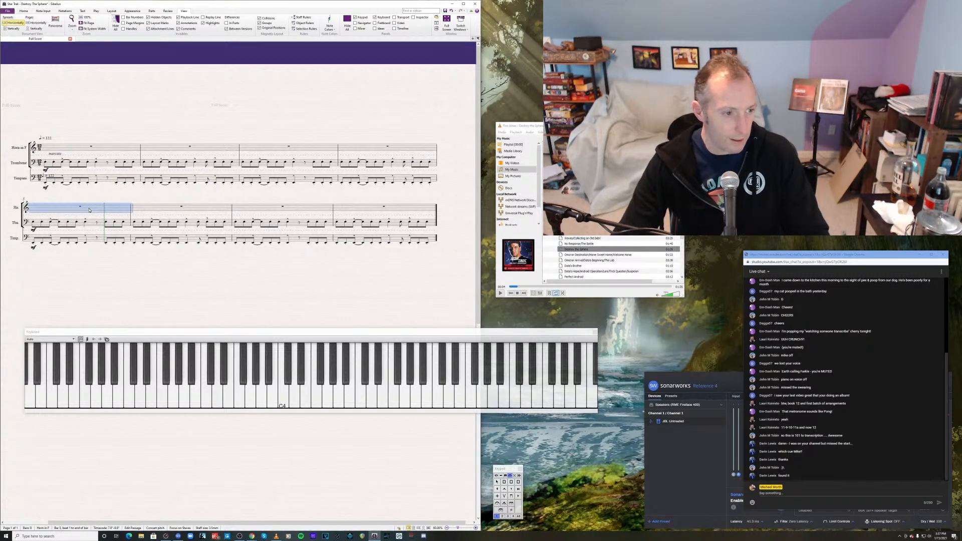
{"action": "key", "text": "Escape"}
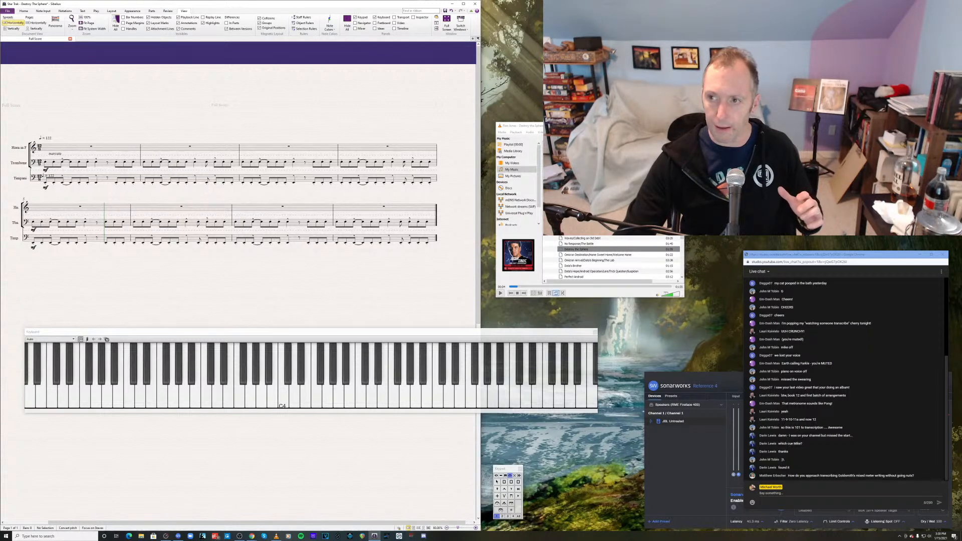
- Switch to OBS and open the filters of the audio source
{"action": "key", "text": "alt+Tab"}
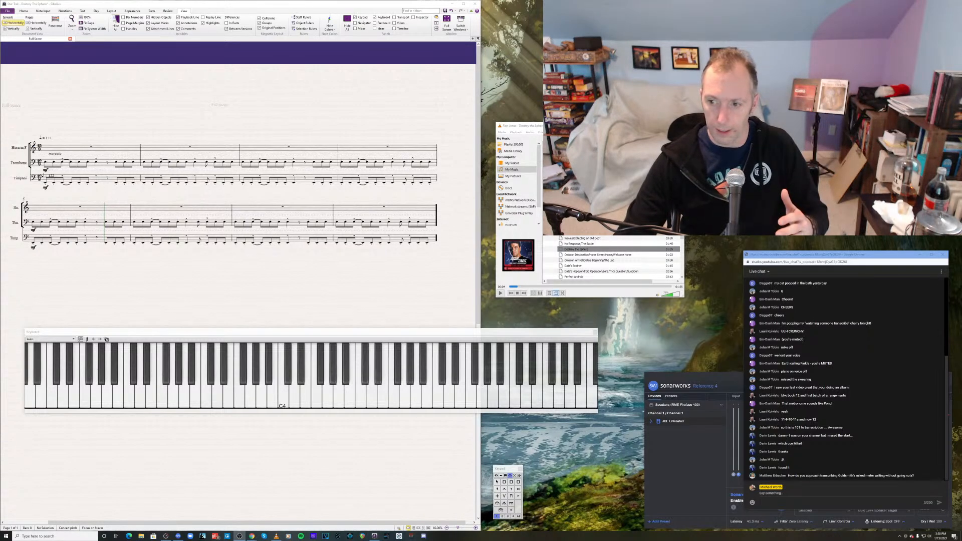
{"action": "left_click", "coordinate": [781, 209]}
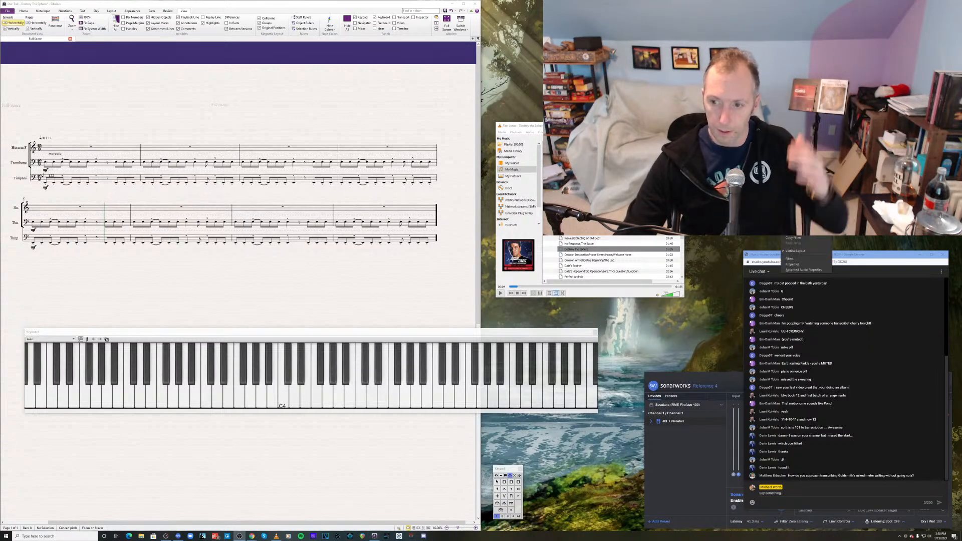
{"action": "left_click", "coordinate": [789, 259]}
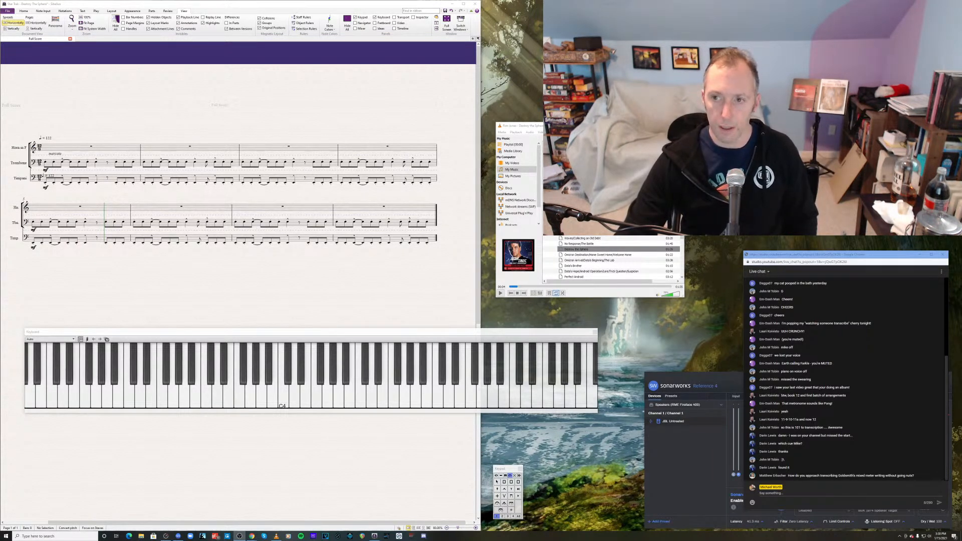
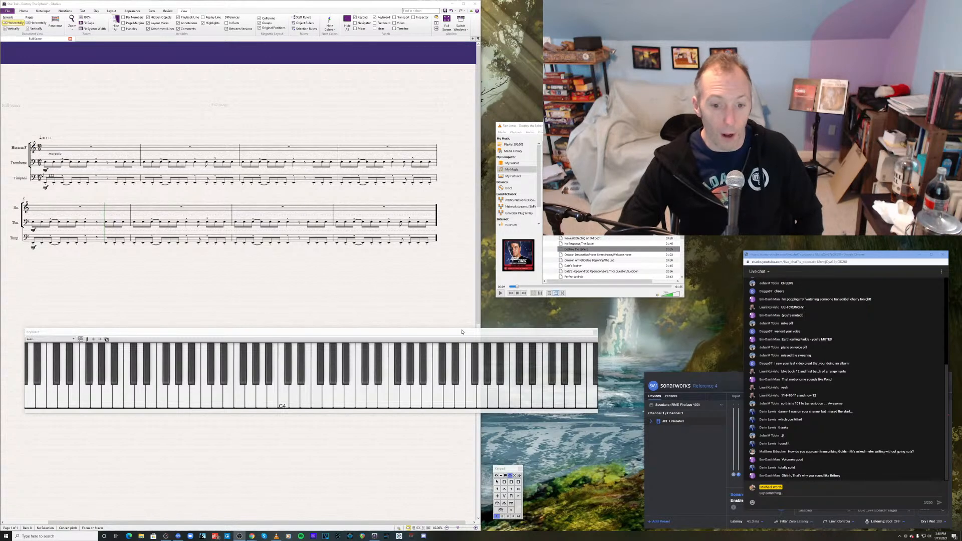
- Move the floating Keyboard panel lower beneath the score, and shift the Keypad panel down slightly
{"action": "left_click_drag", "start_coordinate": [462, 331], "coordinate": [461, 387]}
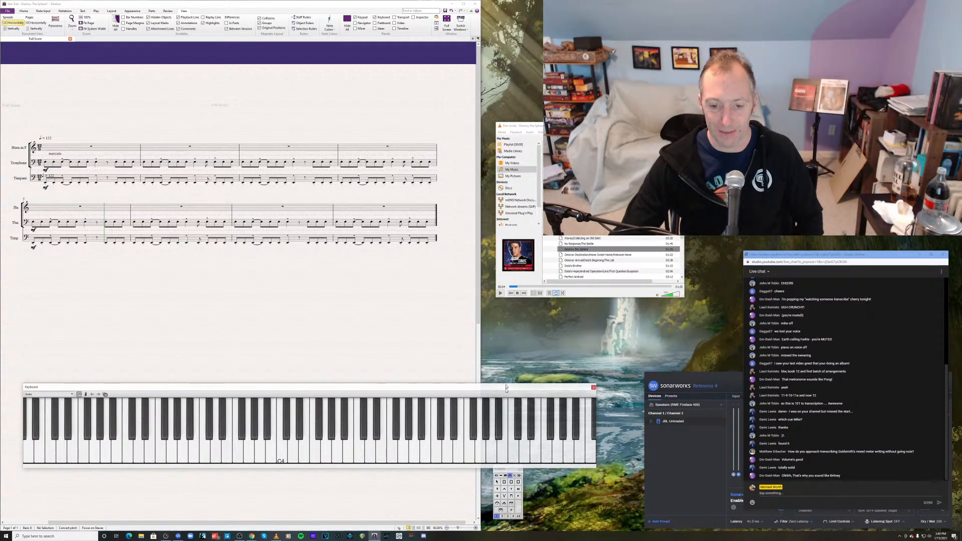
{"action": "left_click_drag", "start_coordinate": [506, 391], "coordinate": [504, 398]}
{"action": "left_click_drag", "start_coordinate": [505, 468], "coordinate": [502, 472]}
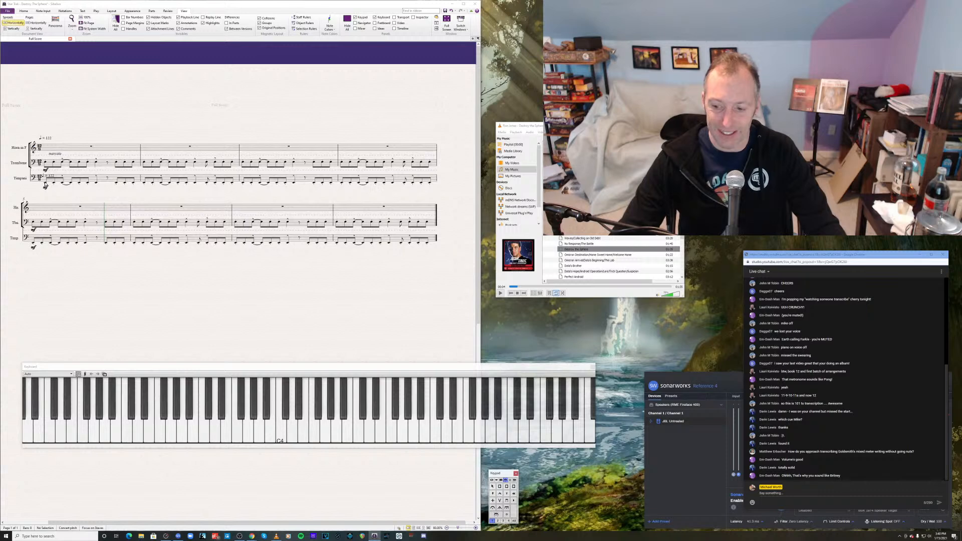
- Play back the score from bar 1 of the Timpani staff into bar 5, then stop playback
{"action": "left_click", "coordinate": [46, 185]}
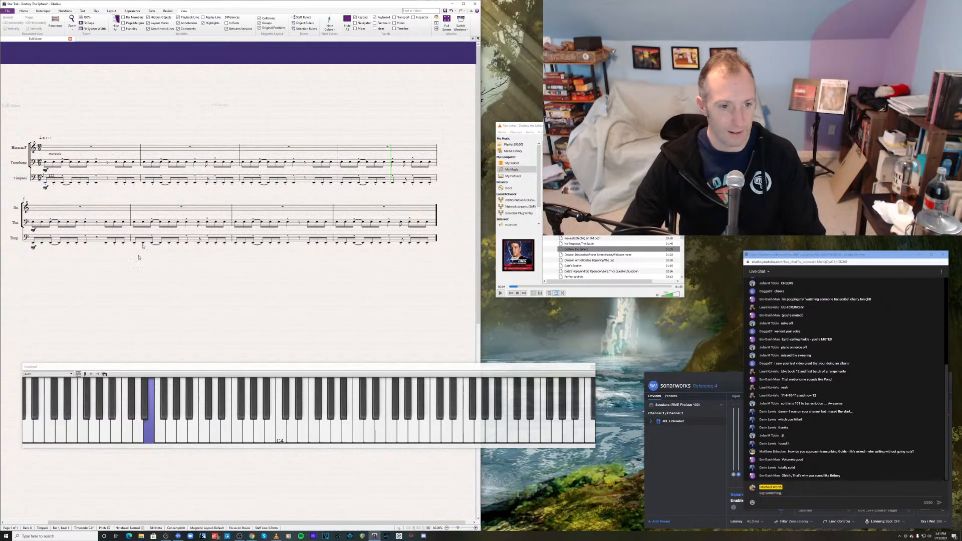
{"action": "key", "text": "space"}
{"action": "key", "text": "Escape"}
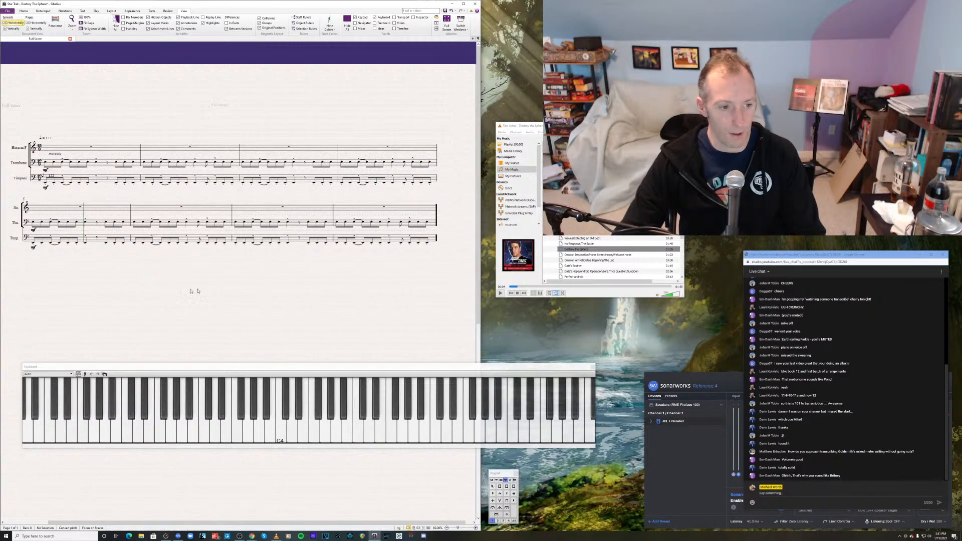
- Listen again to the beginning of "Destroy the Sphere" in the media player to hear the horn entry, then pause it
{"action": "left_click", "coordinate": [514, 287]}
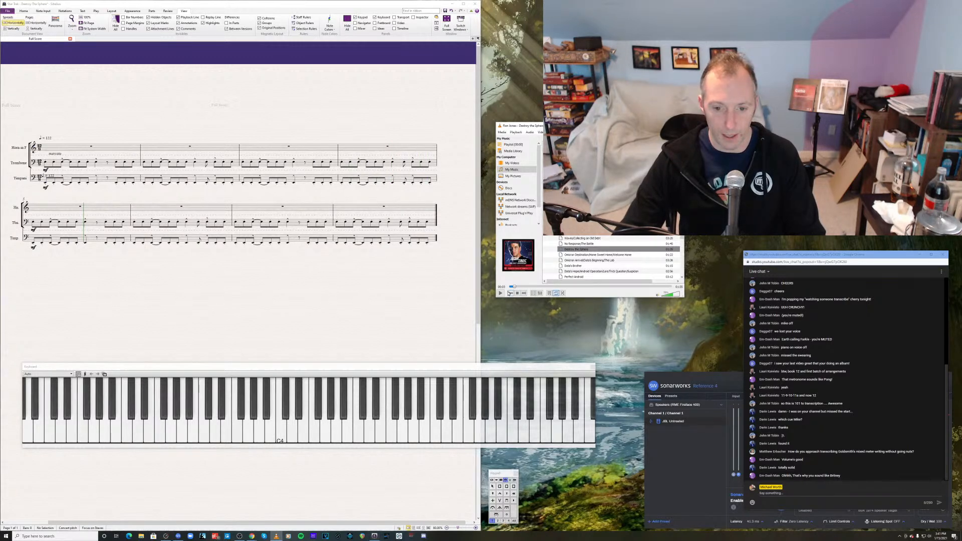
{"action": "left_click", "coordinate": [501, 294]}
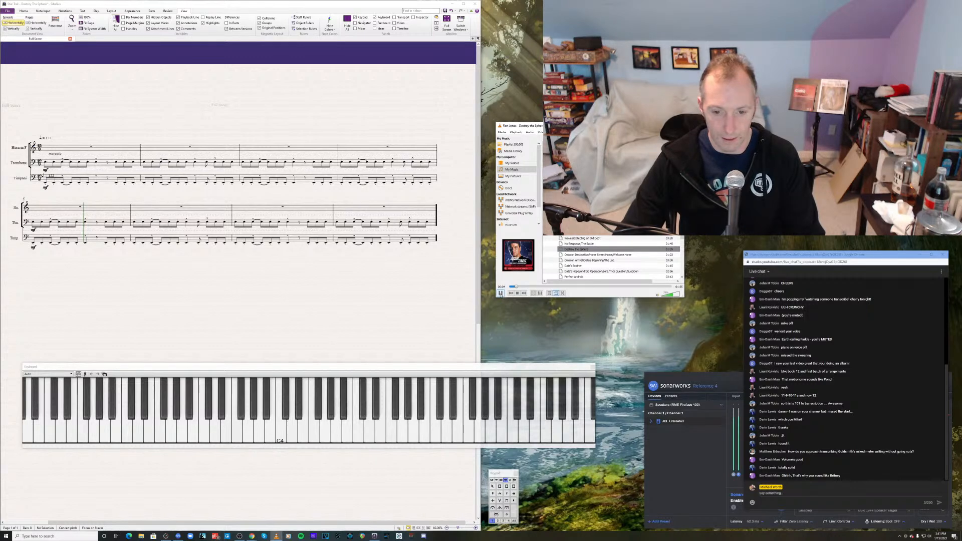
{"action": "left_click", "coordinate": [500, 293]}
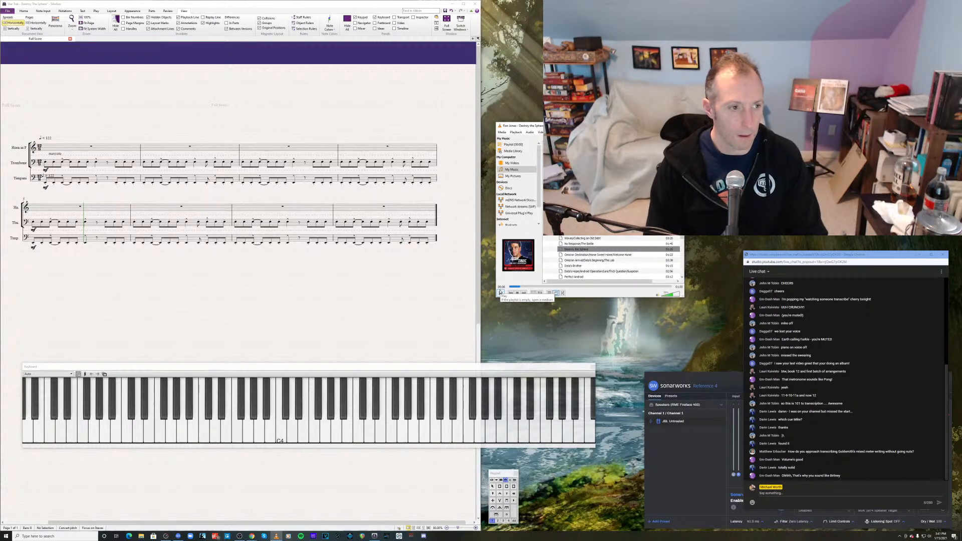
{"action": "left_click", "coordinate": [36, 203]}
{"action": "left_click", "coordinate": [37, 209]}
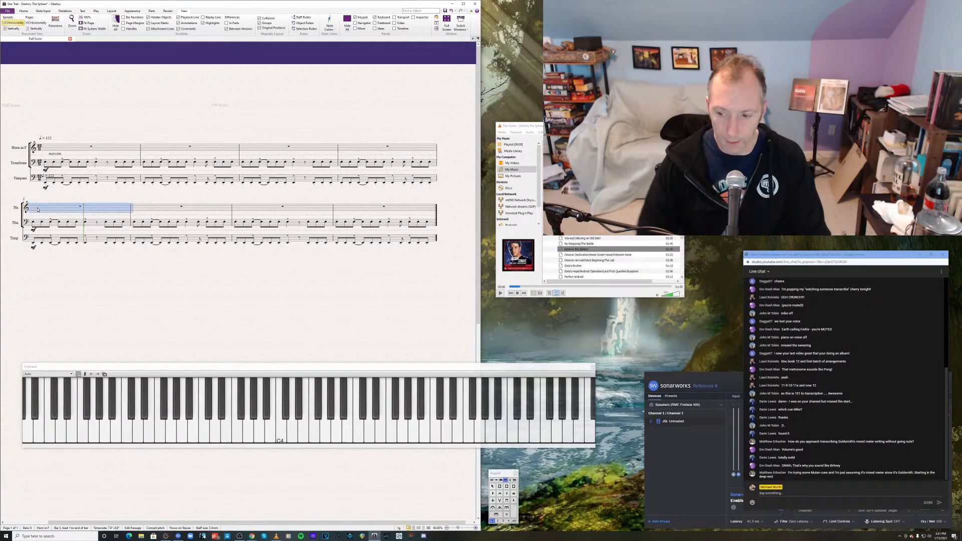
{"action": "key", "text": "Escape"}
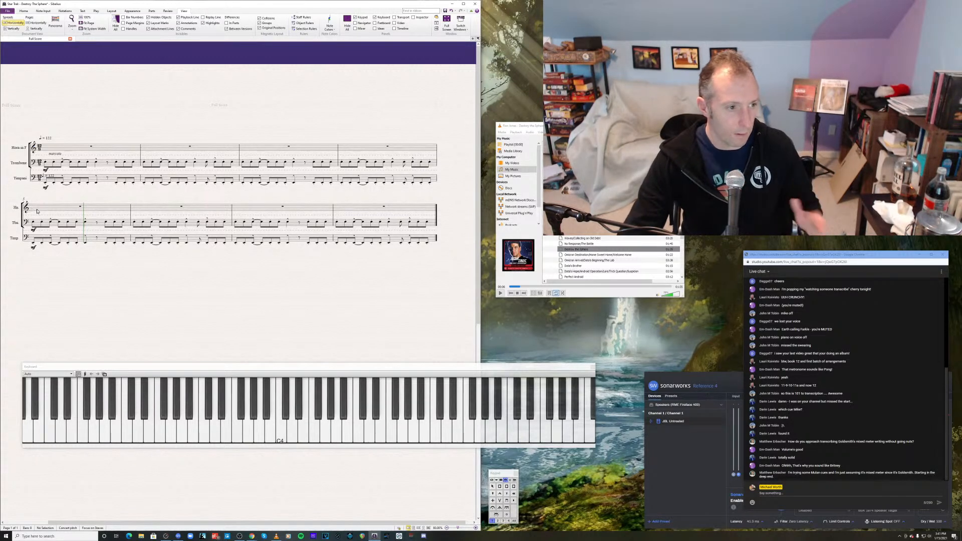
{"action": "left_click", "coordinate": [37, 211]}
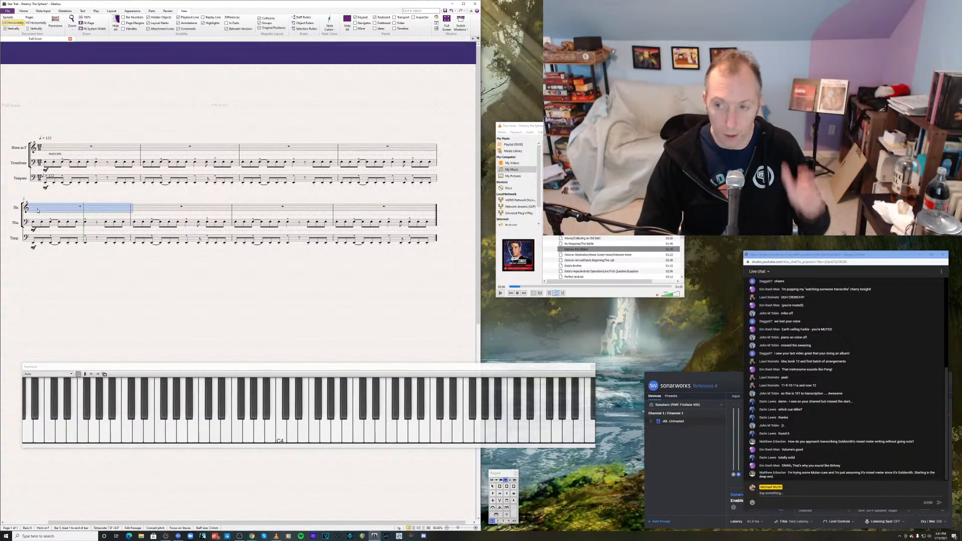
{"action": "key", "text": "n"}
{"action": "key", "text": "KP_5"}
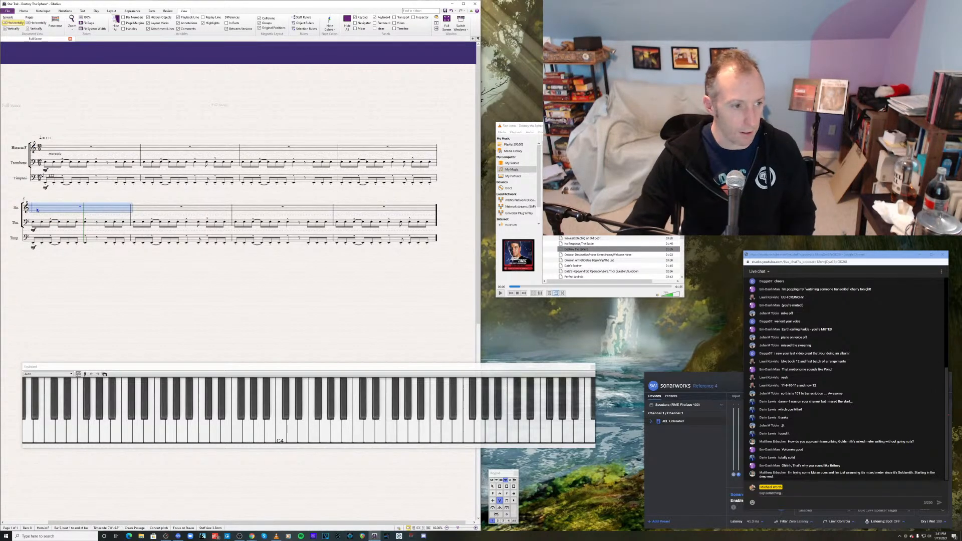
{"action": "key", "text": "Escape"}
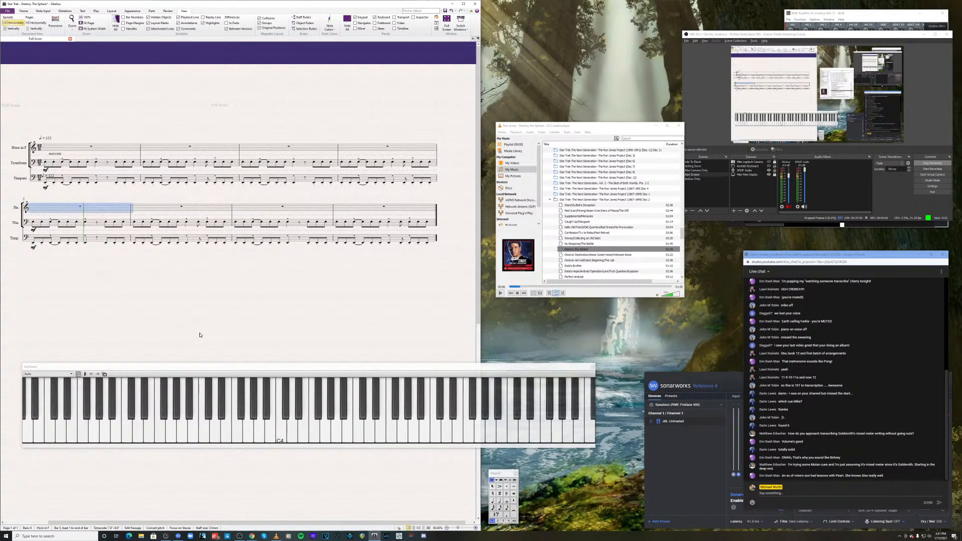
- Enter the horn melody in bar 5: a dotted-quarter G3, beamed eighth notes leading upward, and a dotted-quarter D4
{"action": "key", "text": "KP_0"}
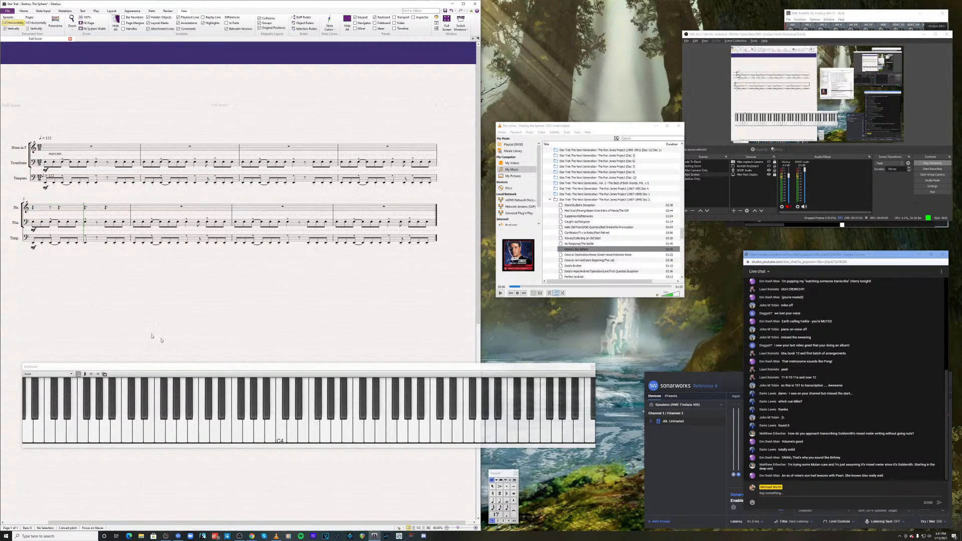
{"action": "left_click", "coordinate": [36, 210]}
{"action": "key", "text": "KP_Decimal"}
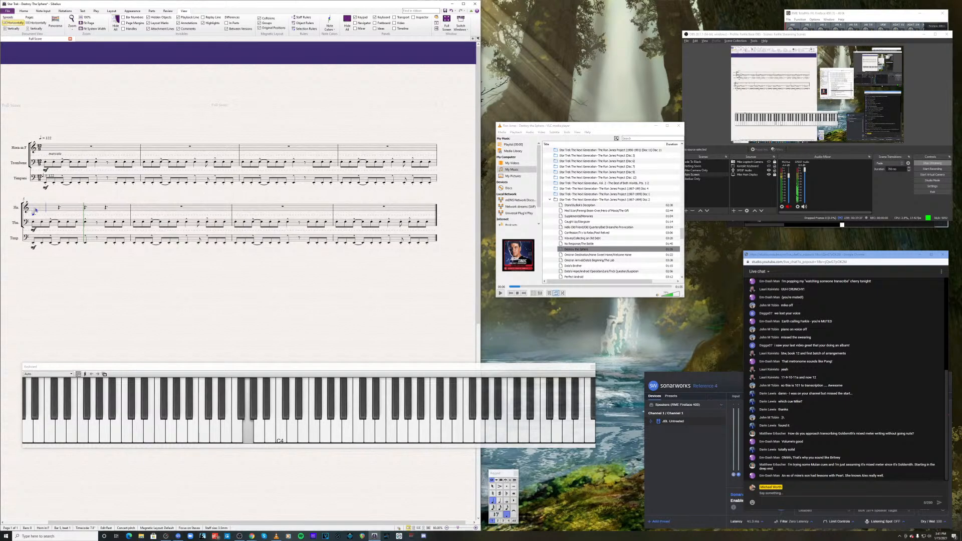
{"action": "key", "text": "KP_3"}
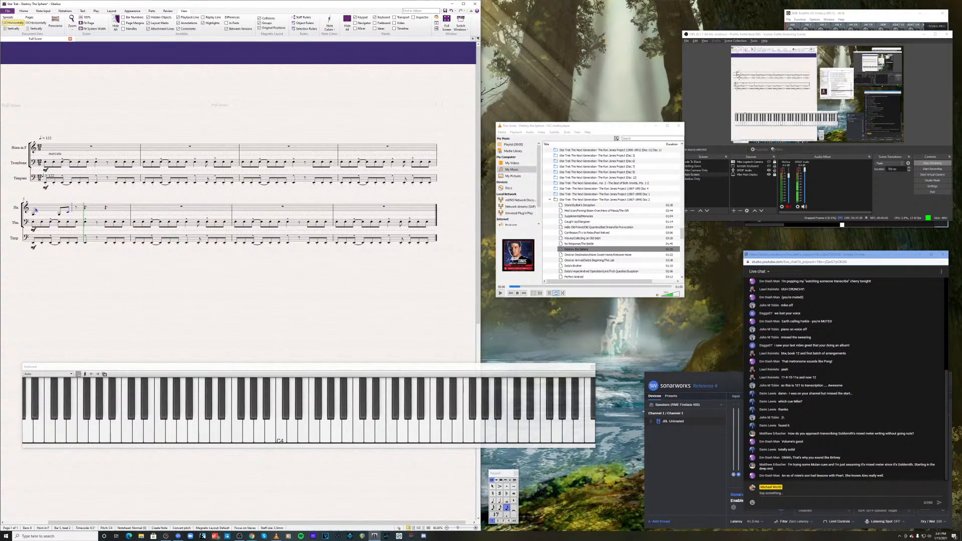
{"action": "key", "text": "Left"}
{"action": "key", "text": "Right"}
{"action": "key", "text": "Right"}
{"action": "key", "text": "Left"}
{"action": "key", "text": "Right"}
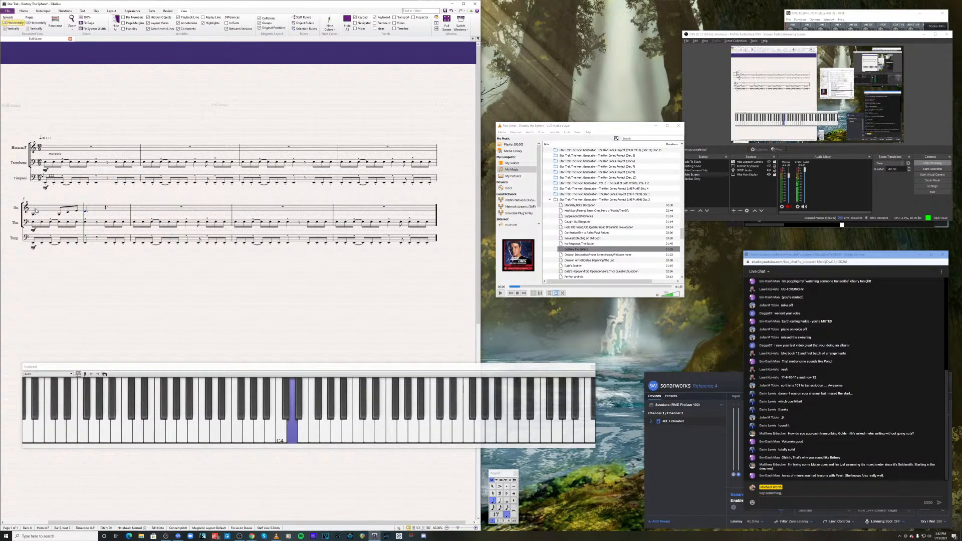
- Remove the dot from the D4 in bar 5 of the horn staff and start a triplet on that note
{"action": "key", "text": "KP_Decimal"}
{"action": "key", "text": "ctrl+3"}
{"action": "key", "text": "Left"}
{"action": "key", "text": "Right"}
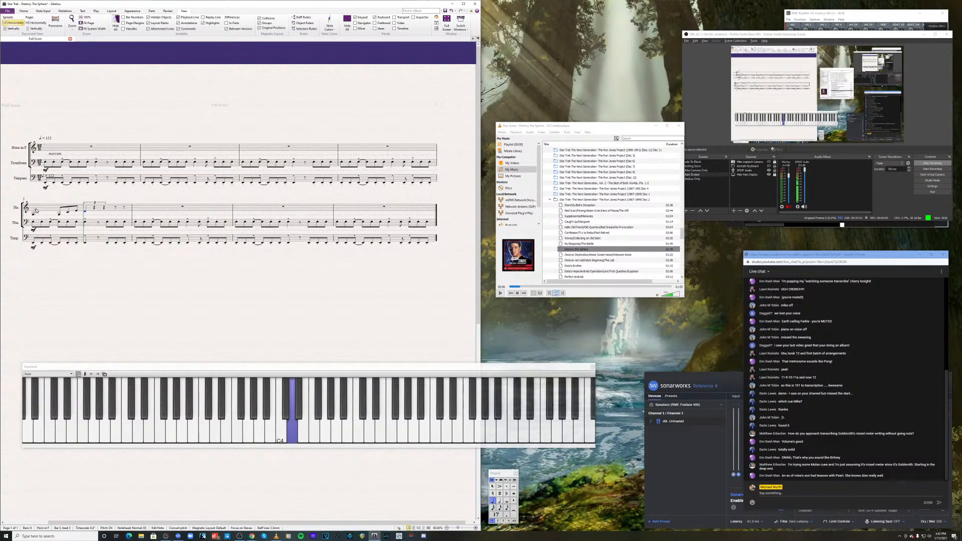
{"action": "key", "text": "KP_3"}
{"action": "key", "text": "Escape"}
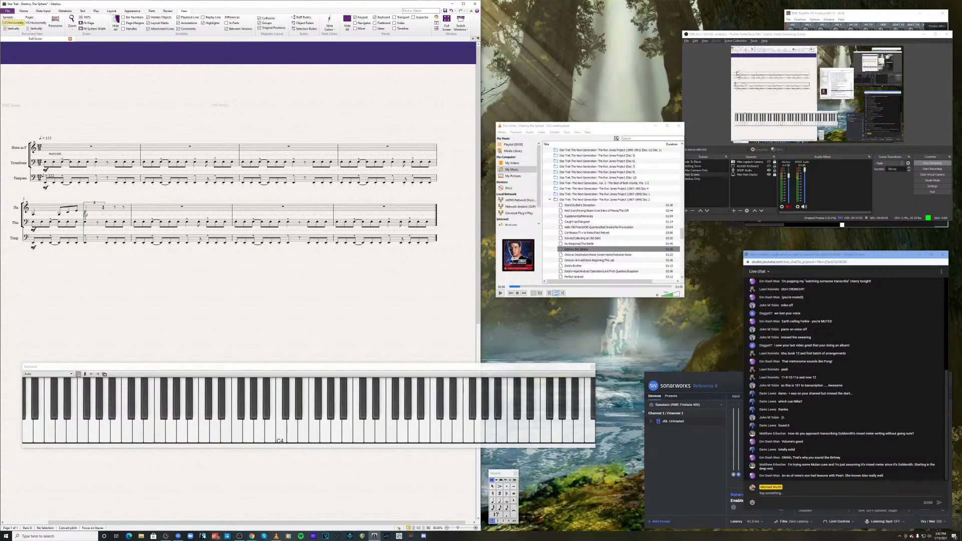
- Delete the triplet group that starts on the D4 in bar 5 of the horn staff
{"action": "left_click", "coordinate": [85, 214]}
{"action": "left_click", "coordinate": [116, 209], "text": "shift"}
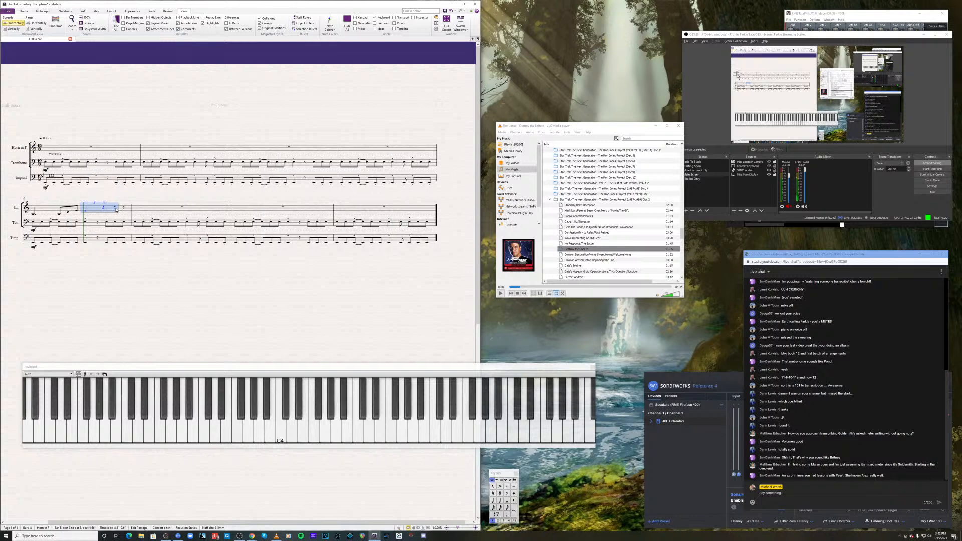
{"action": "key", "text": "Delete"}
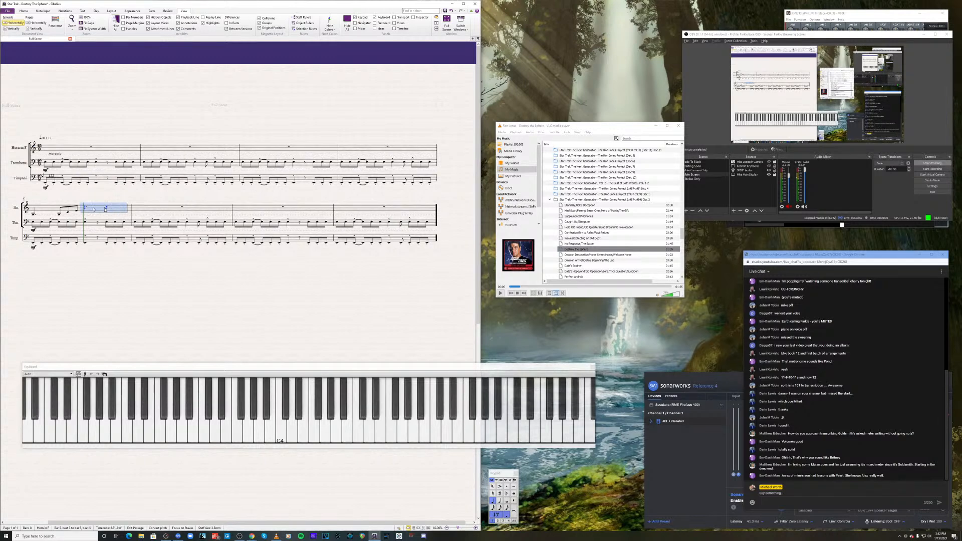
- Enter a half-note D4 after the beamed eighth notes in bar 5 of the horn staff
{"action": "left_click", "coordinate": [84, 208]}
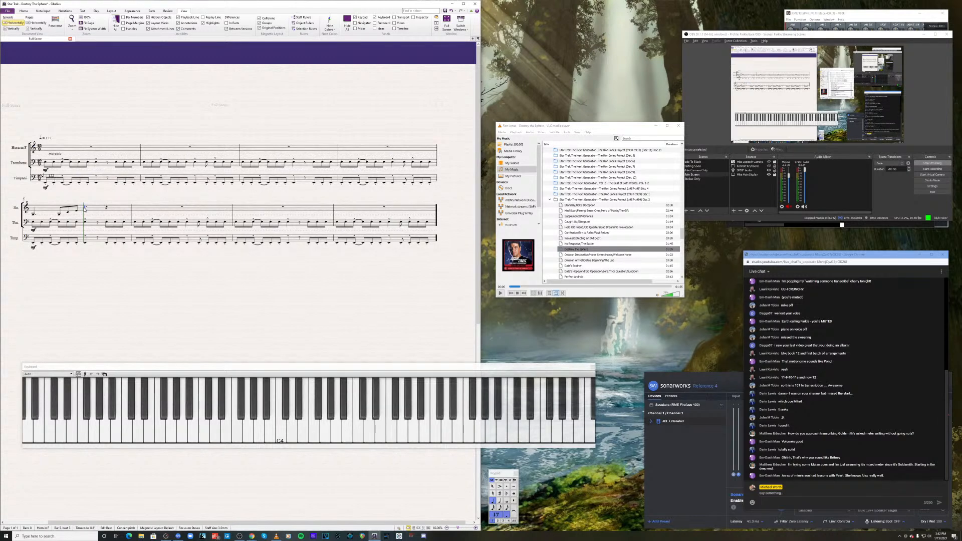
{"action": "key", "text": "5"}
{"action": "key", "text": "d"}
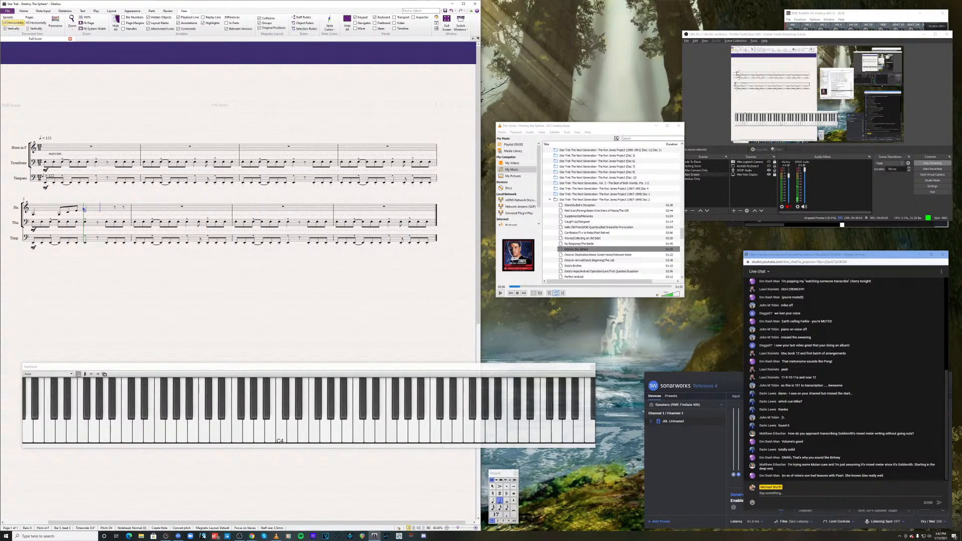
{"action": "key", "text": "Escape"}
{"action": "left_click", "coordinate": [85, 212]}
{"action": "key", "text": "Escape"}
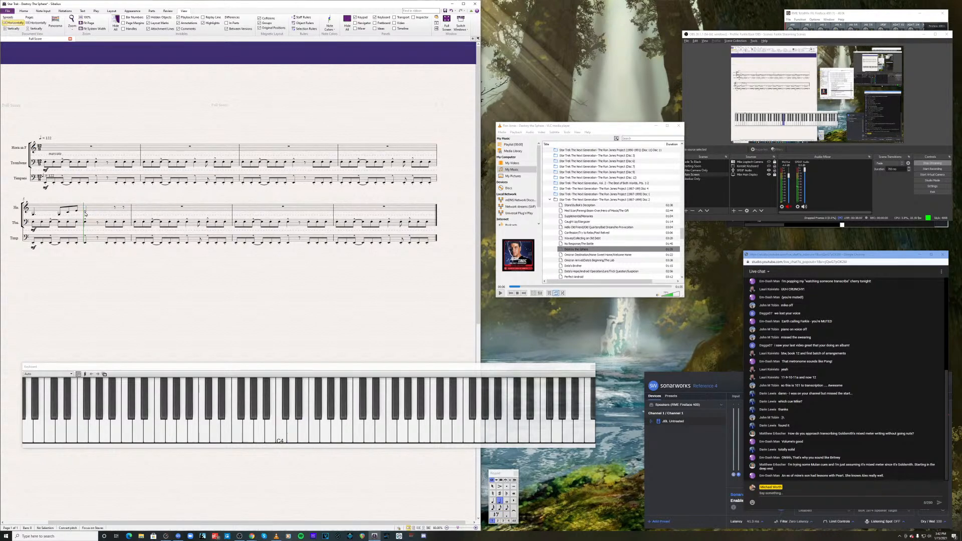
- Try to add a rhythm dot to the half-note D4 in bar 5 of the horn staff
{"action": "left_click", "coordinate": [85, 212]}
{"action": "key", "text": "period"}
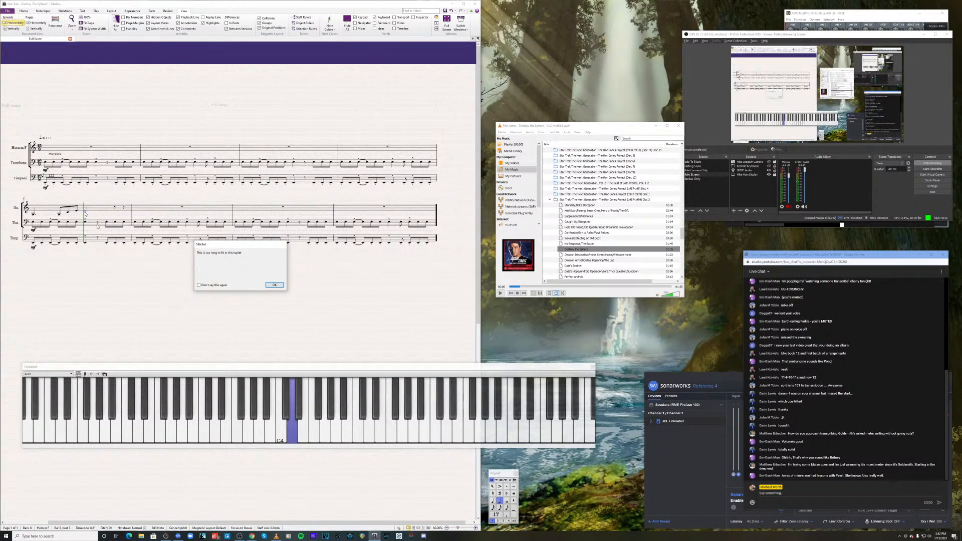
{"action": "left_click", "coordinate": [274, 285]}
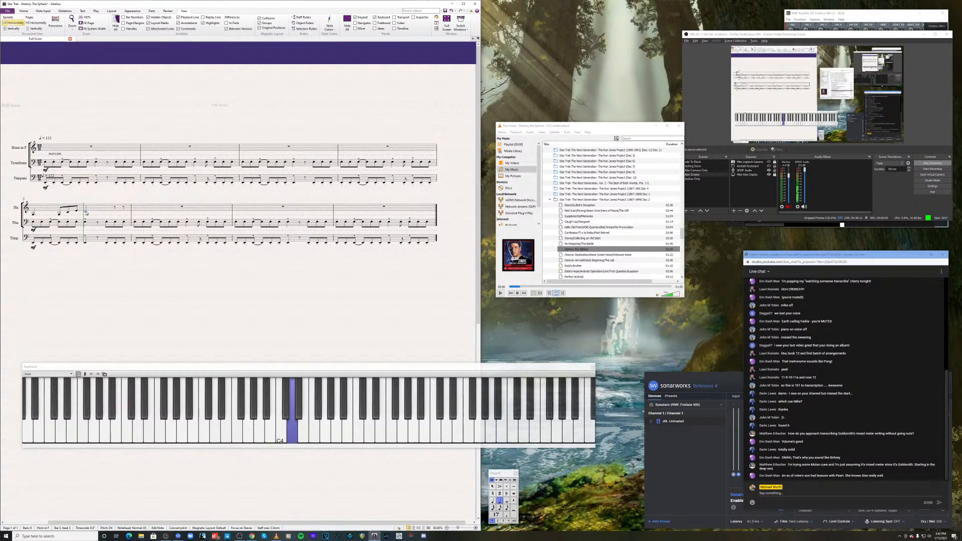
- Clear bar 5 of the horn staff from the half-note D4 to the end of the bar
{"action": "key", "text": "ctrl+3"}
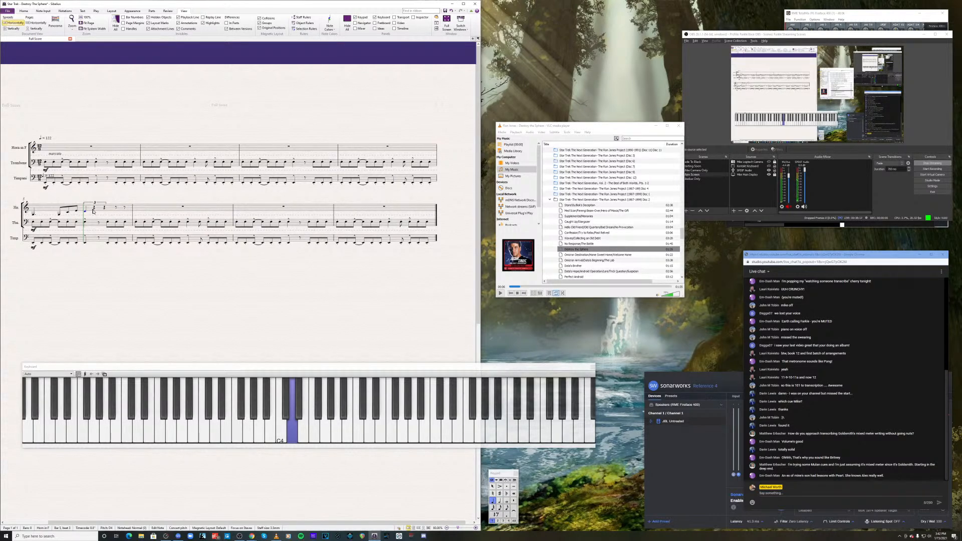
{"action": "left_click", "coordinate": [125, 209], "text": "shift"}
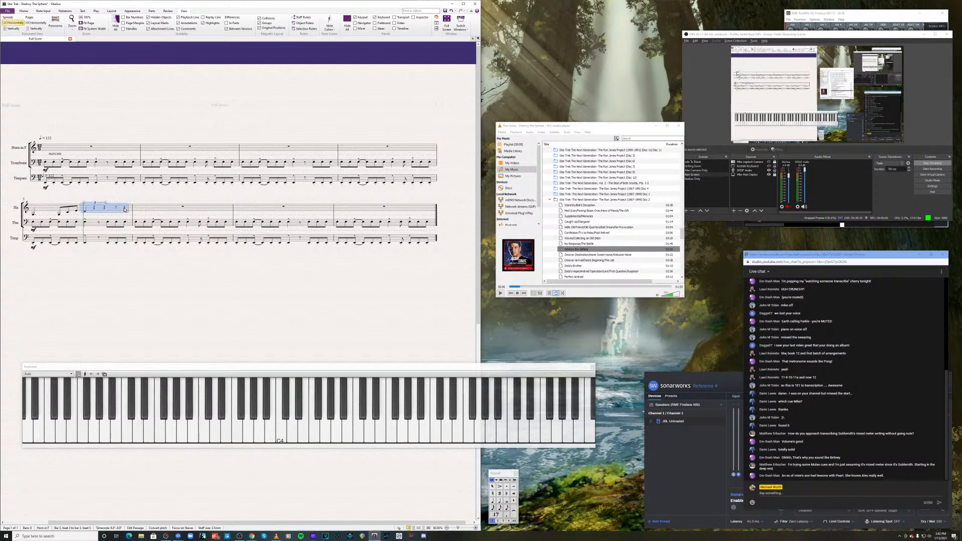
{"action": "key", "text": "Delete"}
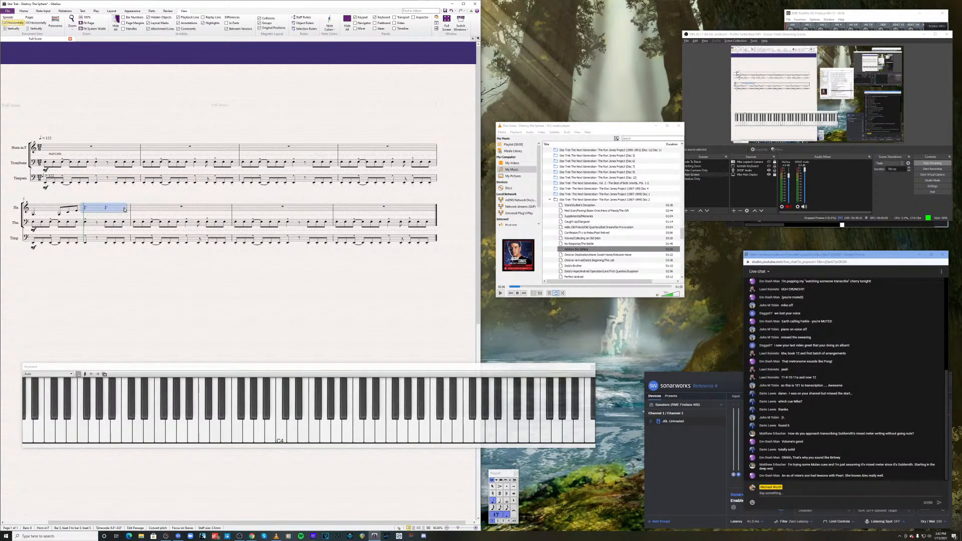
- Enter D4, B♭3 and A4 after the beamed eighth notes in the second half of bar 5 of the horn staff
{"action": "left_click", "coordinate": [85, 209]}
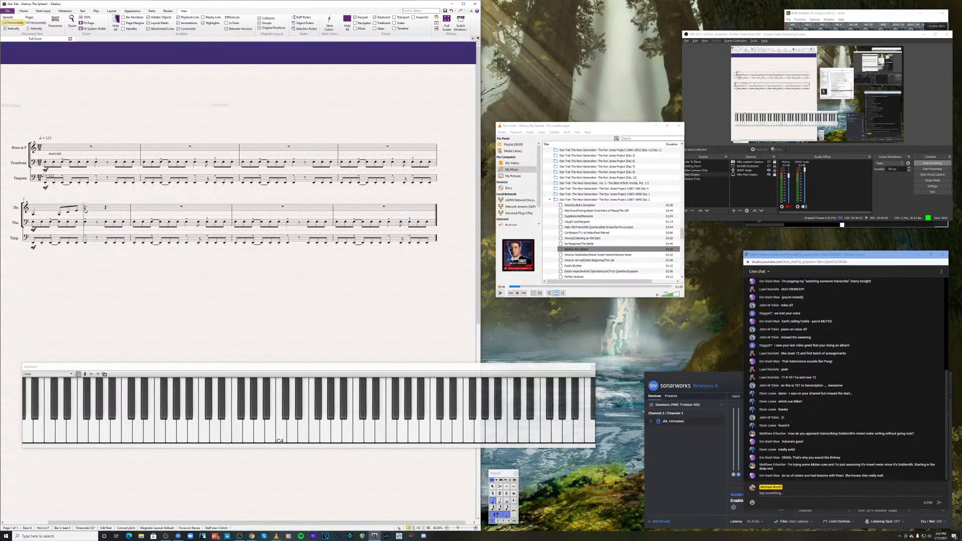
{"action": "key", "text": "KP_Decimal"}
{"action": "key", "text": "d"}
{"action": "key", "text": "Right"}
{"action": "key", "text": "Left"}
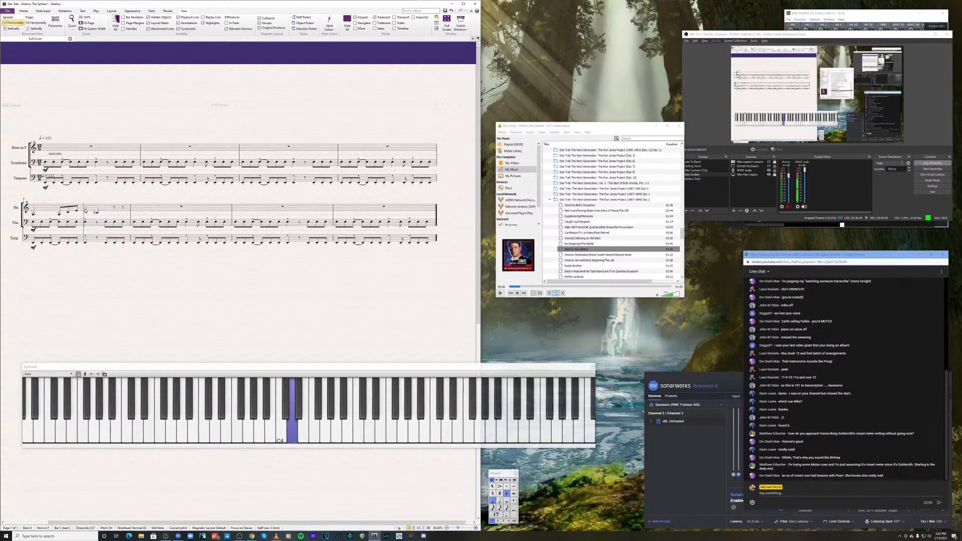
{"action": "key", "text": "b"}
{"action": "key", "text": "Right"}
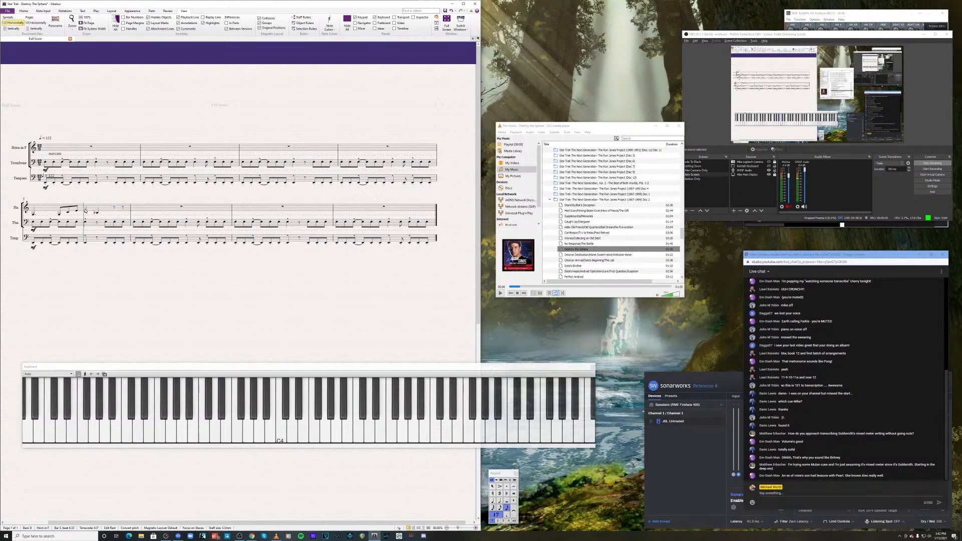
{"action": "key", "text": "Left"}
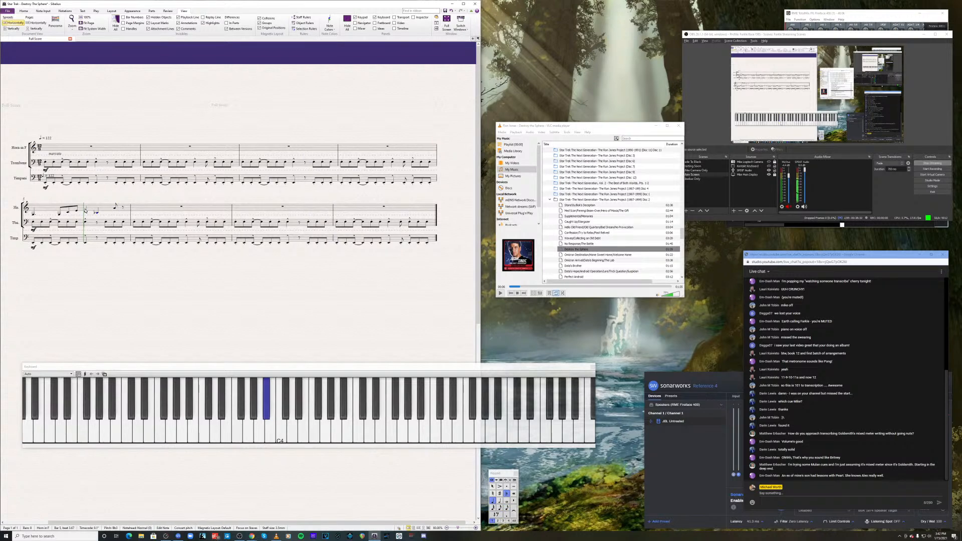
{"action": "key", "text": "Right"}
{"action": "key", "text": "4"}
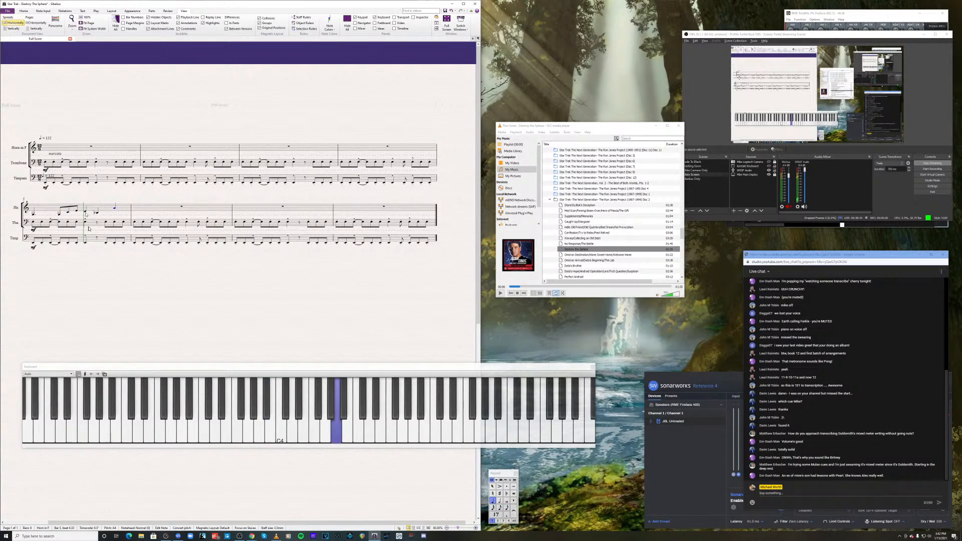
{"action": "key", "text": "Escape"}
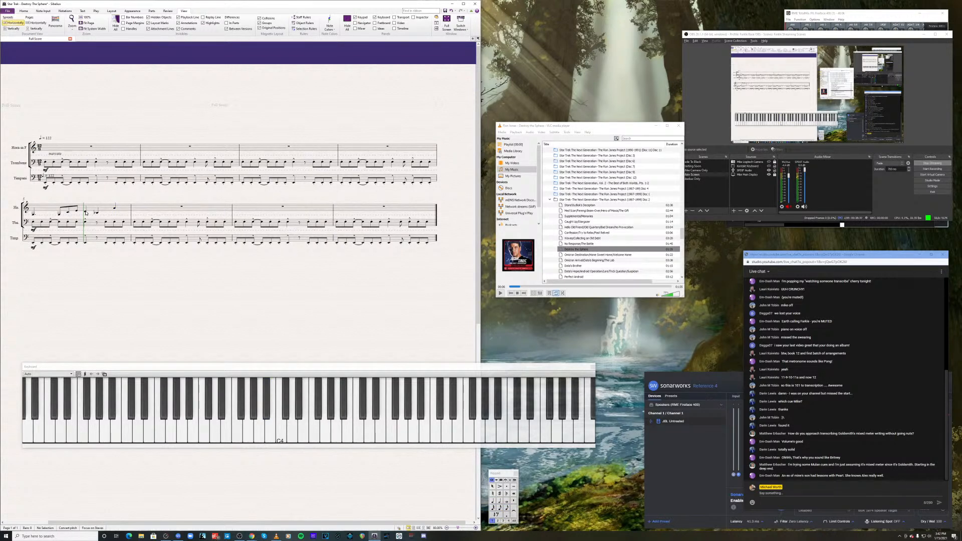
- Shorten the D4 in bar 5 of the horn staff to an eighth note and fill the gap with a tied B♭3
{"action": "left_click", "coordinate": [86, 212]}
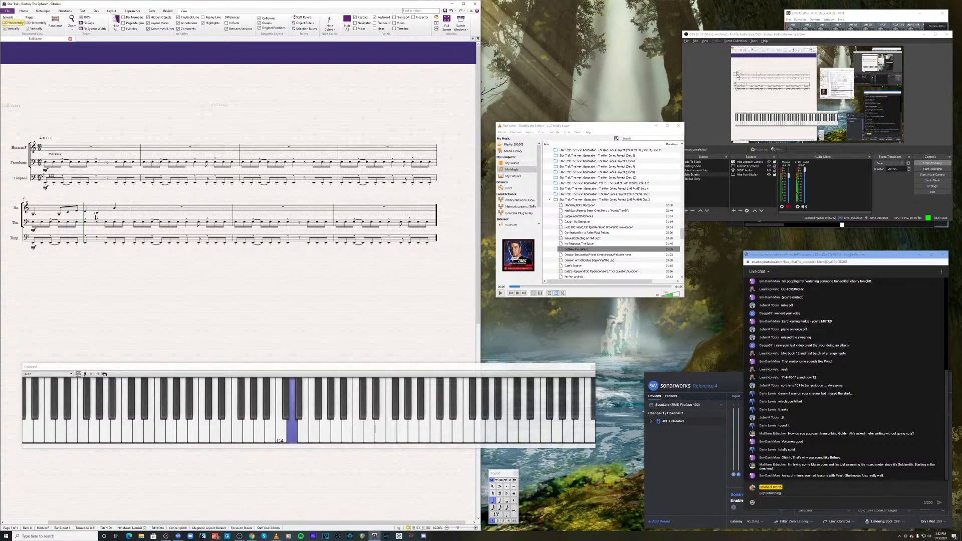
{"action": "key", "text": "3"}
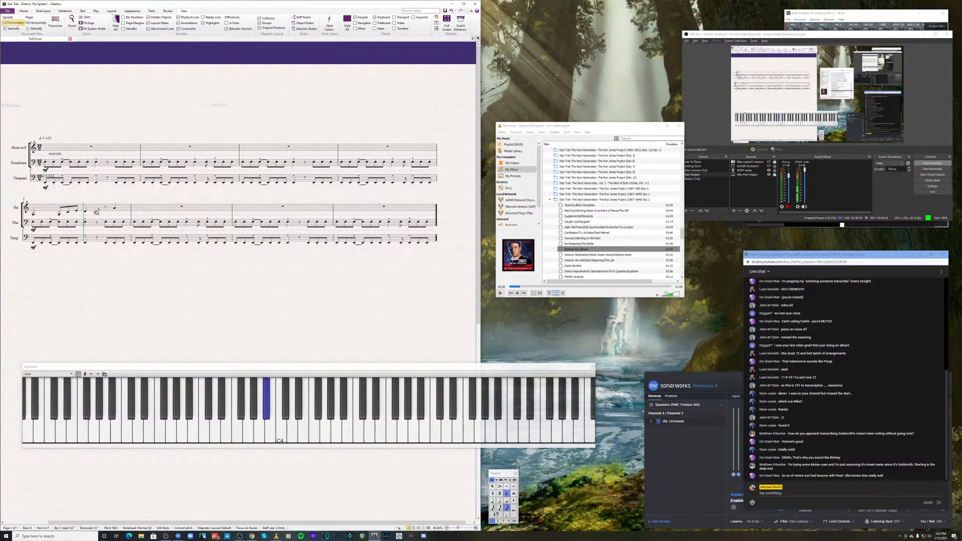
{"action": "key", "text": "n"}
{"action": "key", "text": "0"}
{"action": "key", "text": "b"}
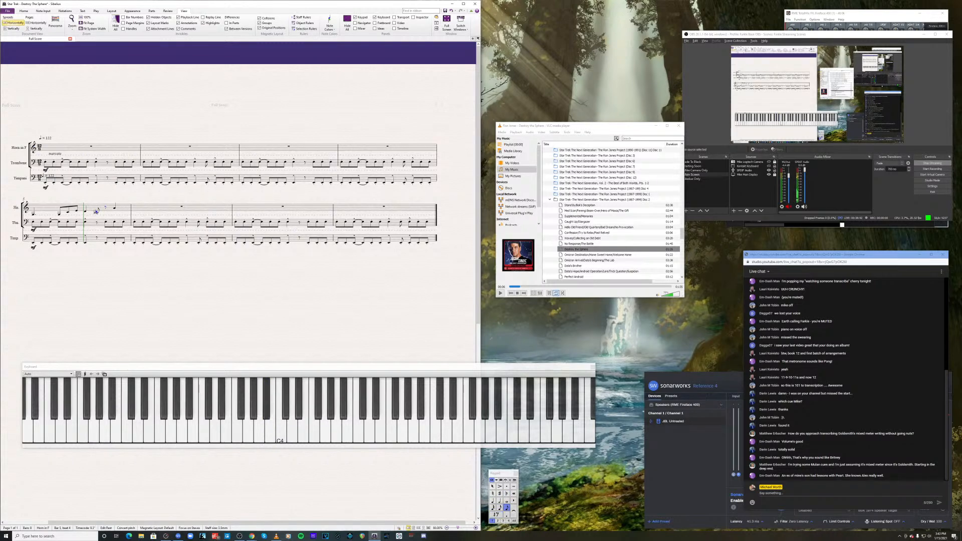
{"action": "key", "text": "Escape"}
{"action": "key", "text": "Escape"}
{"action": "left_click", "coordinate": [97, 215]}
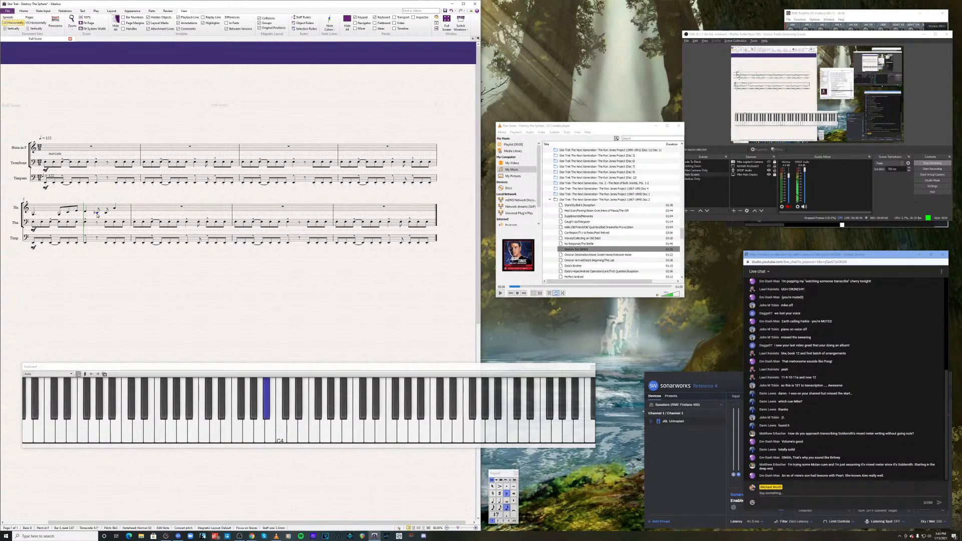
- Play back the score from the first horn note of bar 5 to check the melody
{"action": "left_click", "coordinate": [33, 215]}
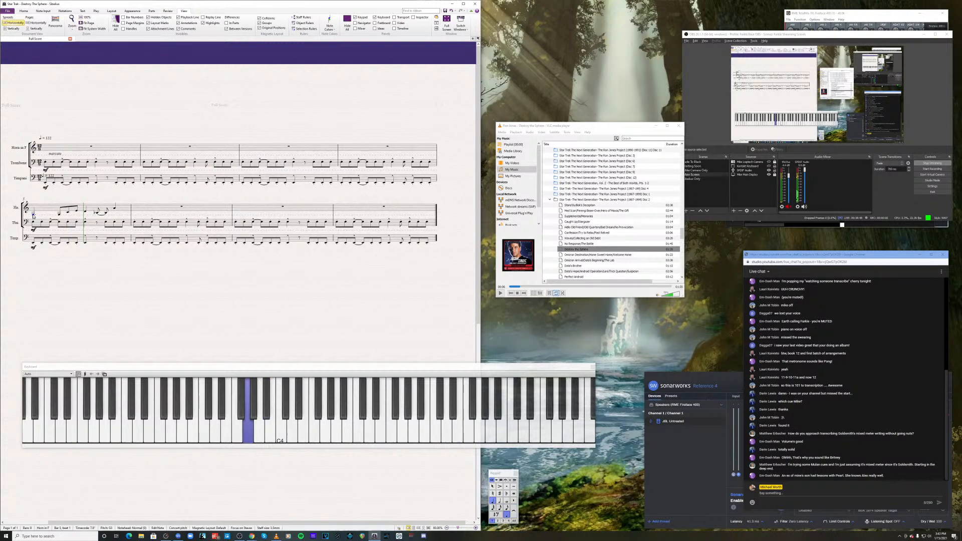
{"action": "key", "text": "p"}
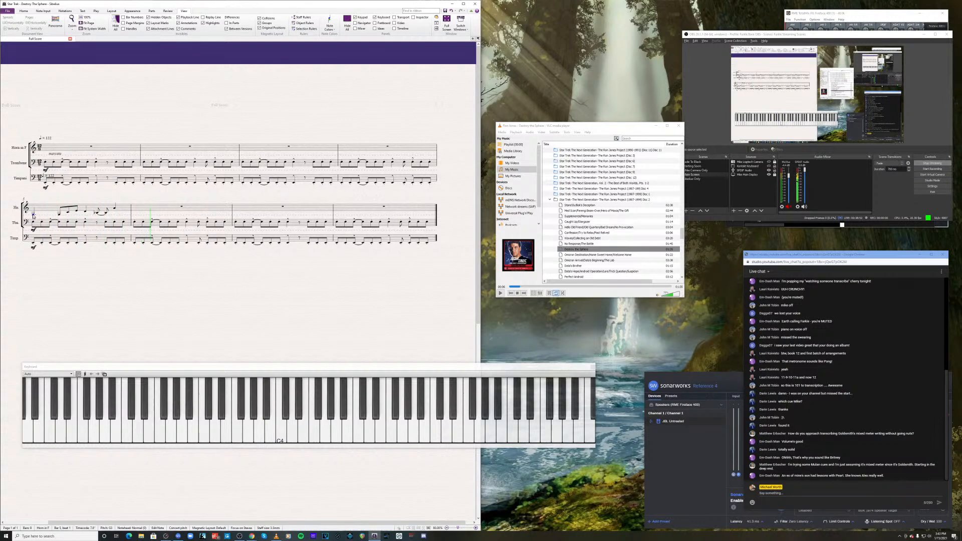
{"action": "key", "text": "Escape"}
- Enter three beamed eighth-note chords and a dotted-half chord of C4, E4 and G4 at the start of bar 6 of the horn staff
{"action": "left_click", "coordinate": [144, 207]}
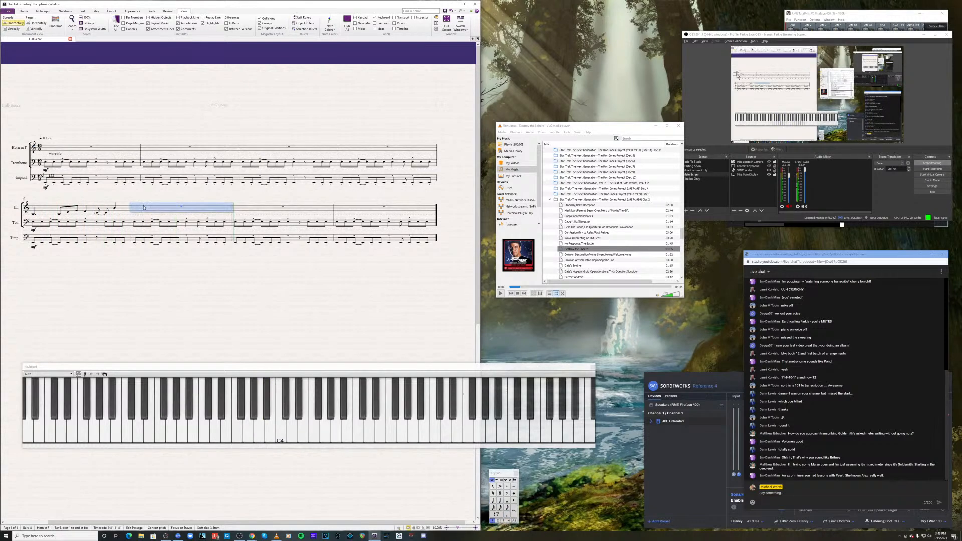
{"action": "key", "text": "KP_3"}
{"action": "key", "text": "n"}
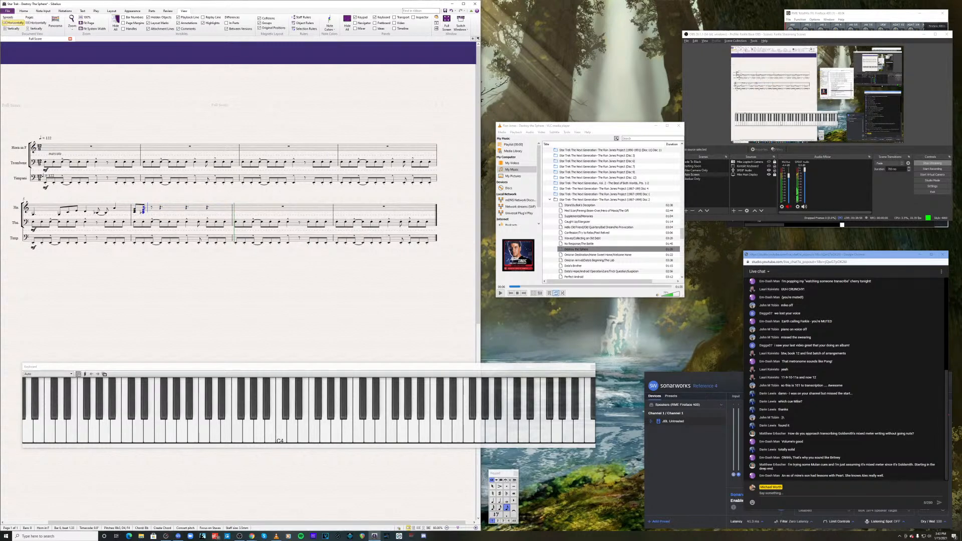
{"action": "key", "text": "KP_4"}
{"action": "key", "text": "KP_0"}
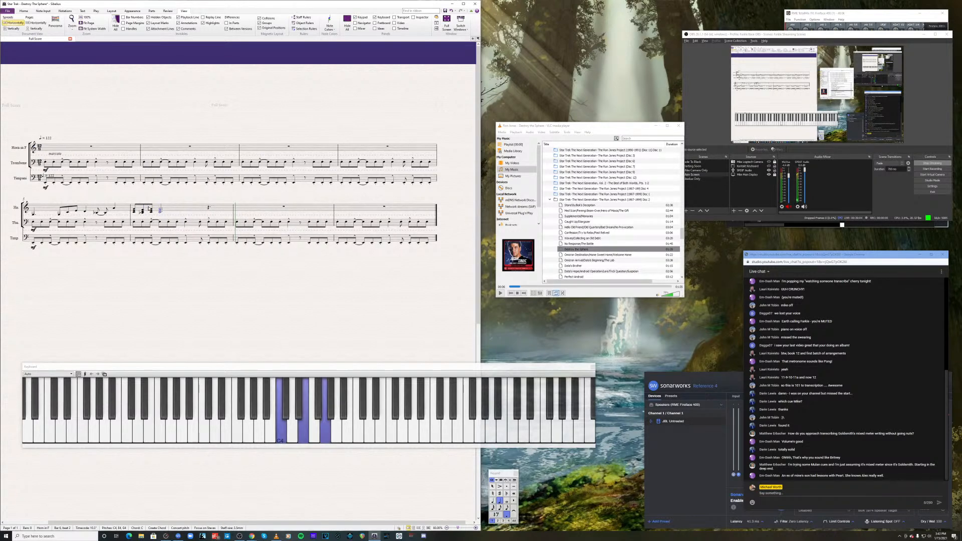
{"action": "key", "text": "Escape"}
{"action": "key", "text": "Escape"}
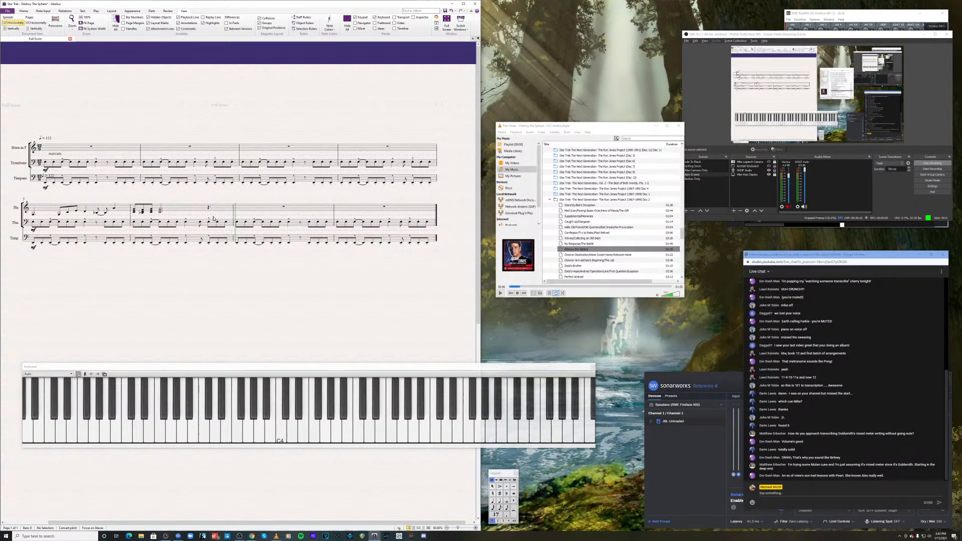
- Move the floating Keypad to just above the on-screen piano keyboard, beside the score
{"action": "left_click", "coordinate": [800, 158]}
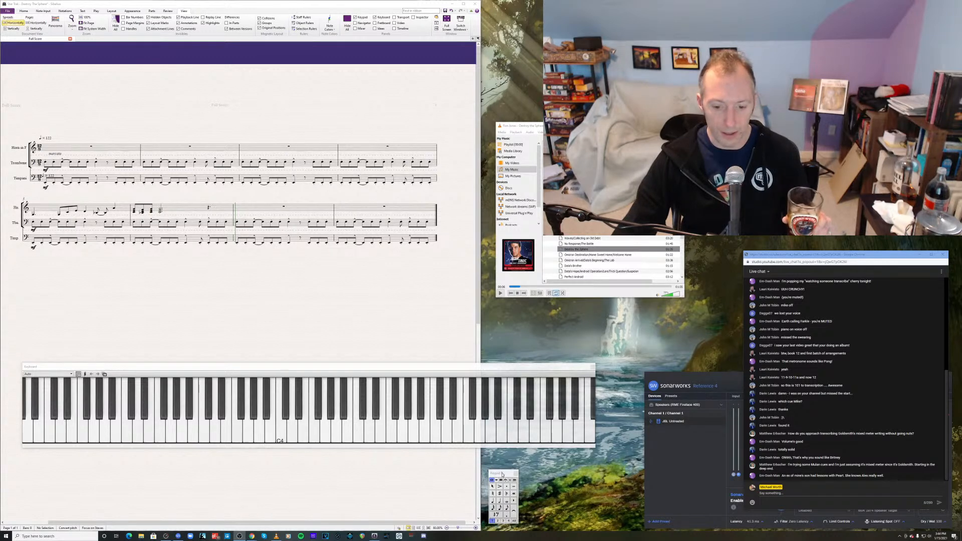
{"action": "left_click_drag", "start_coordinate": [502, 474], "coordinate": [508, 313]}
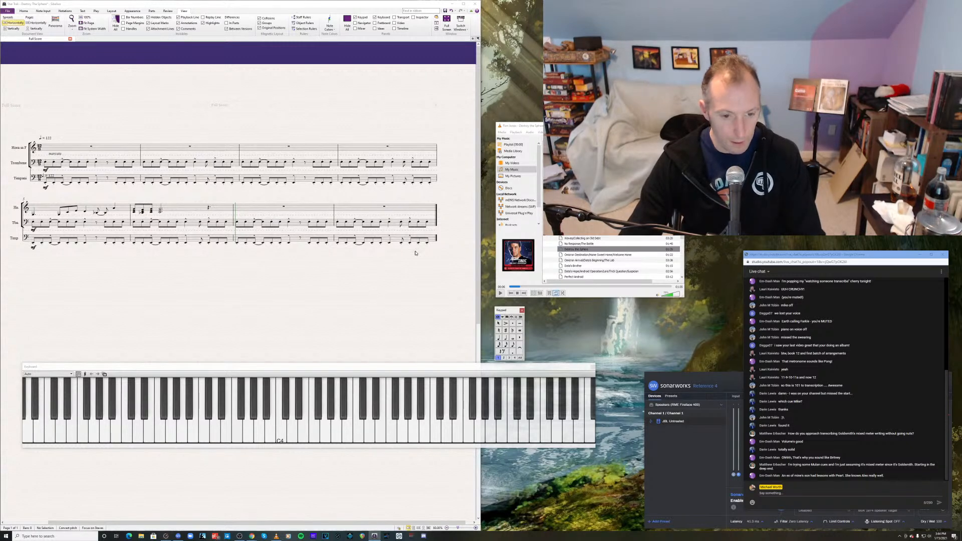
{"action": "key", "text": "F1"}
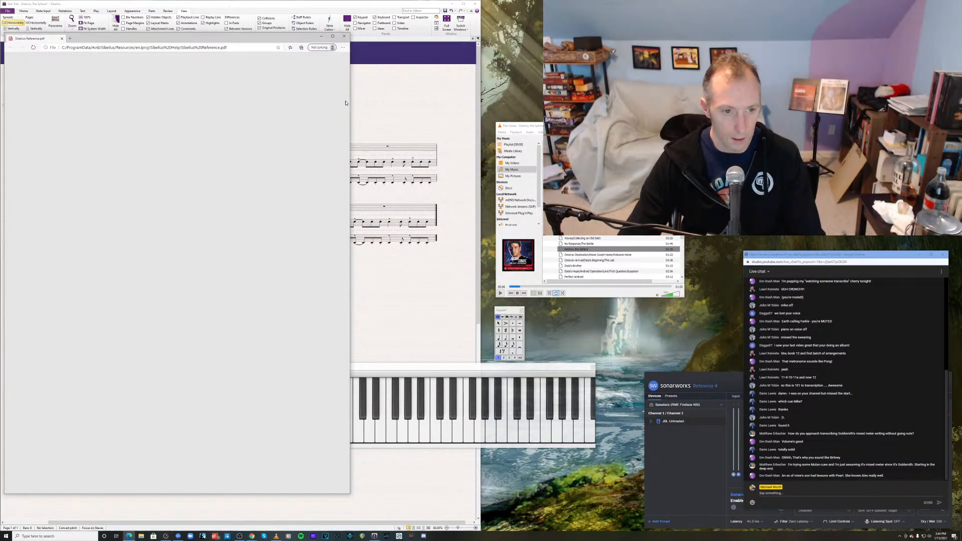
{"action": "left_click", "coordinate": [344, 36]}
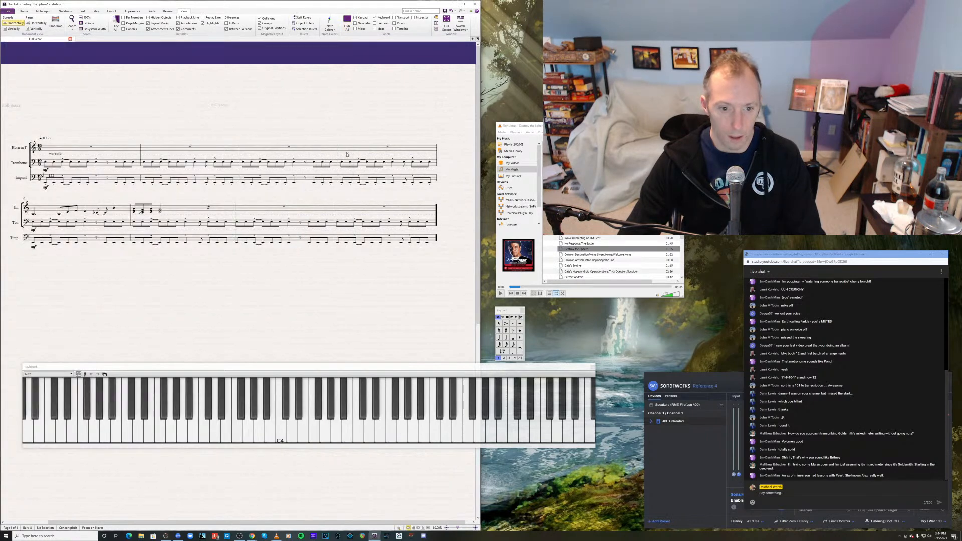
{"action": "key", "text": "F2"}
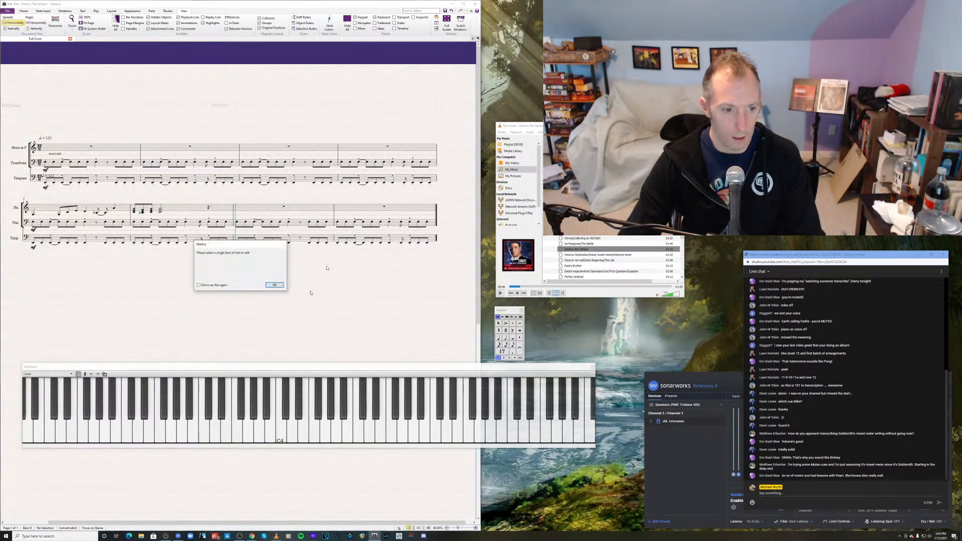
{"action": "left_click", "coordinate": [274, 285]}
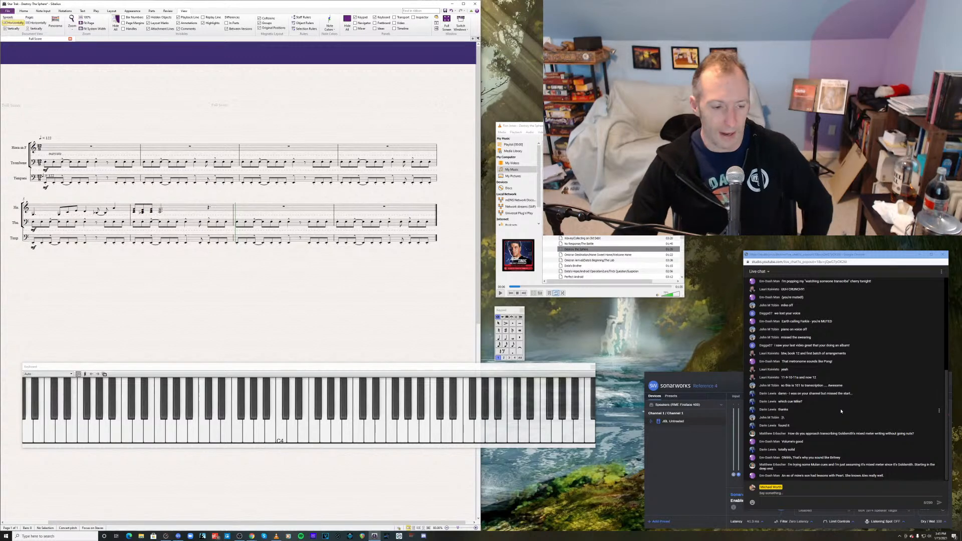
{"action": "scroll", "coordinate": [299, 280], "scroll_direction": "up", "scroll_amount": 1}
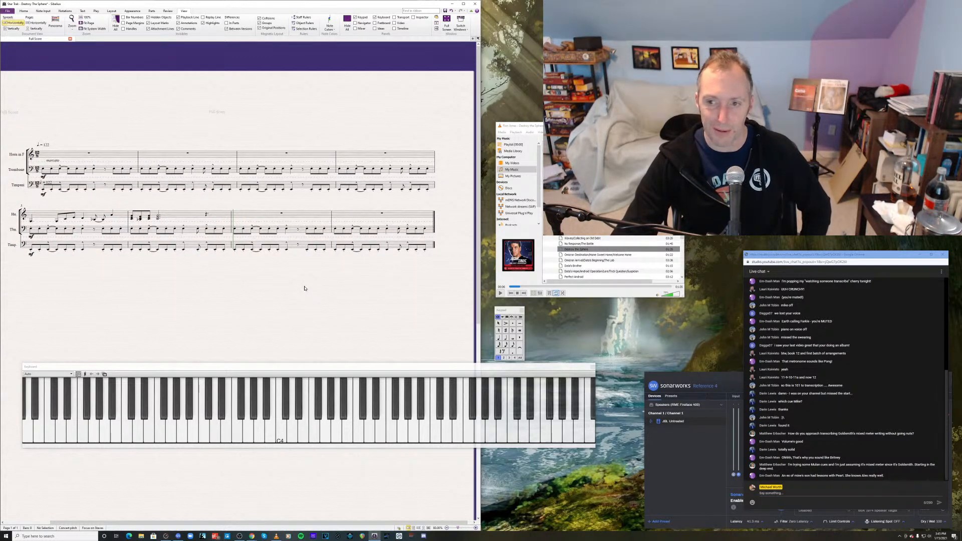
{"action": "left_click", "coordinate": [32, 223]}
{"action": "key", "text": "ctrl+e"}
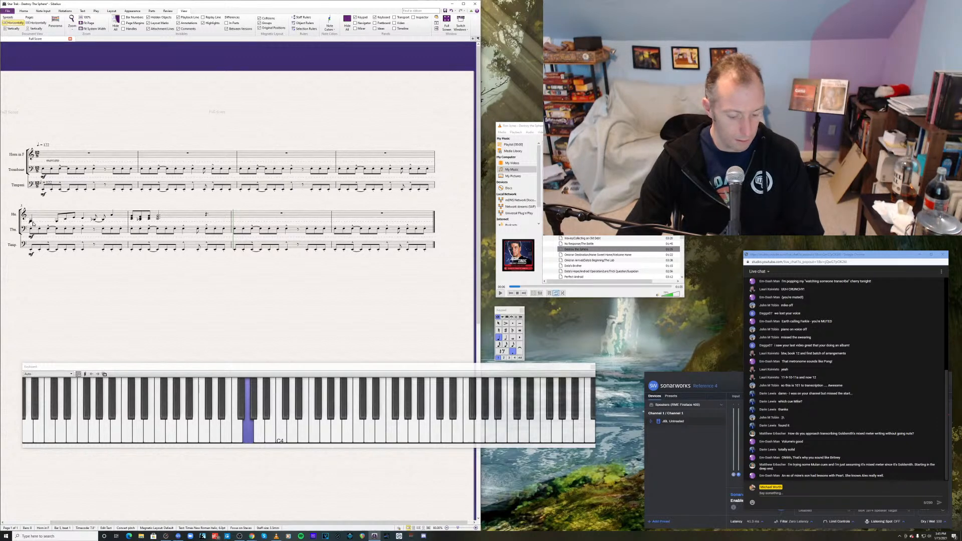
{"action": "key", "text": "Escape"}
- Mark the first horn note of bar 5 with an f dynamic and slur it to the following eighth note
{"action": "left_click", "coordinate": [52, 215]}
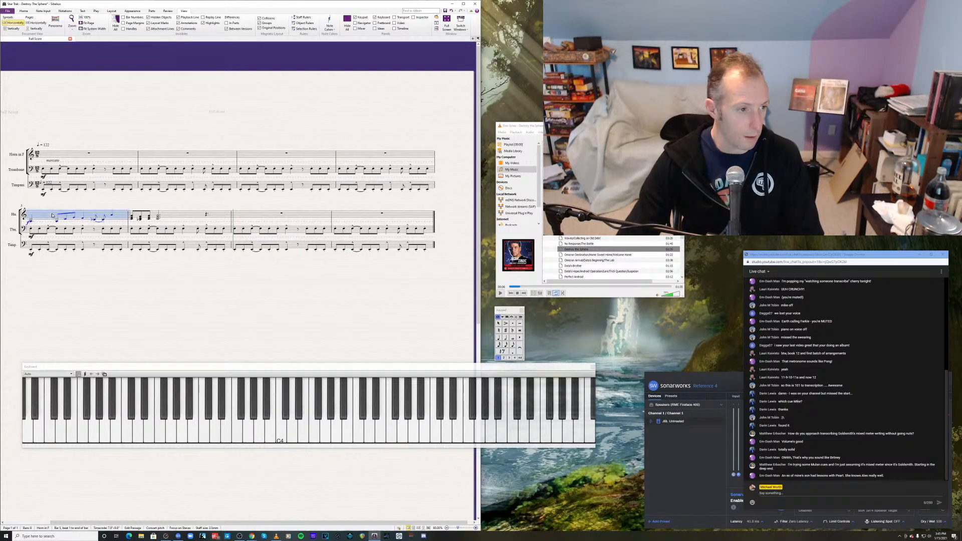
{"action": "left_click", "coordinate": [476, 527]}
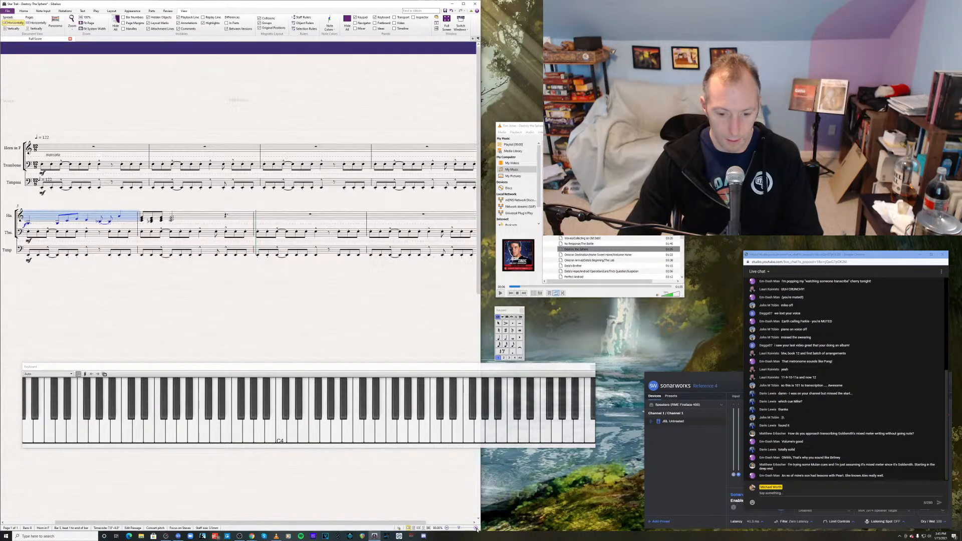
{"action": "left_click", "coordinate": [476, 527]}
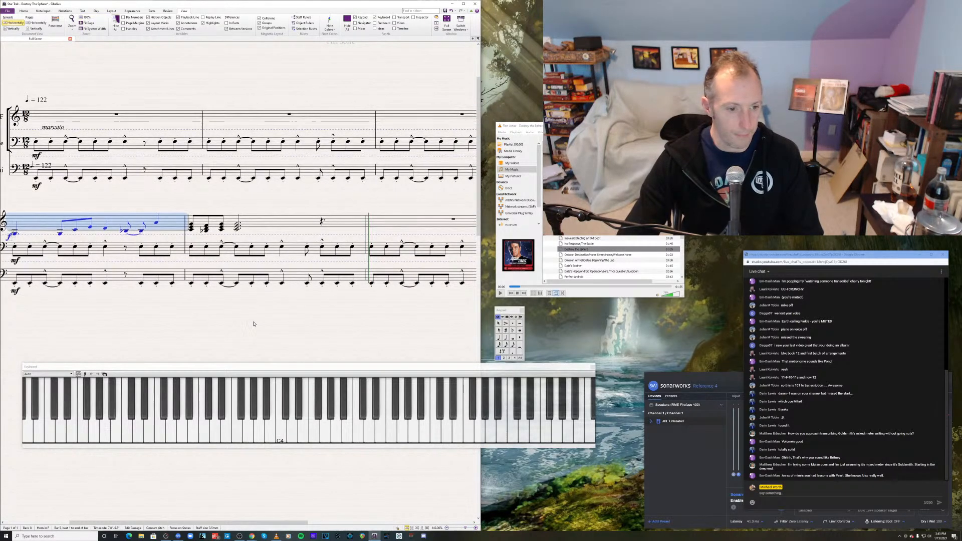
{"action": "left_click_drag", "start_coordinate": [253, 323], "coordinate": [331, 333]}
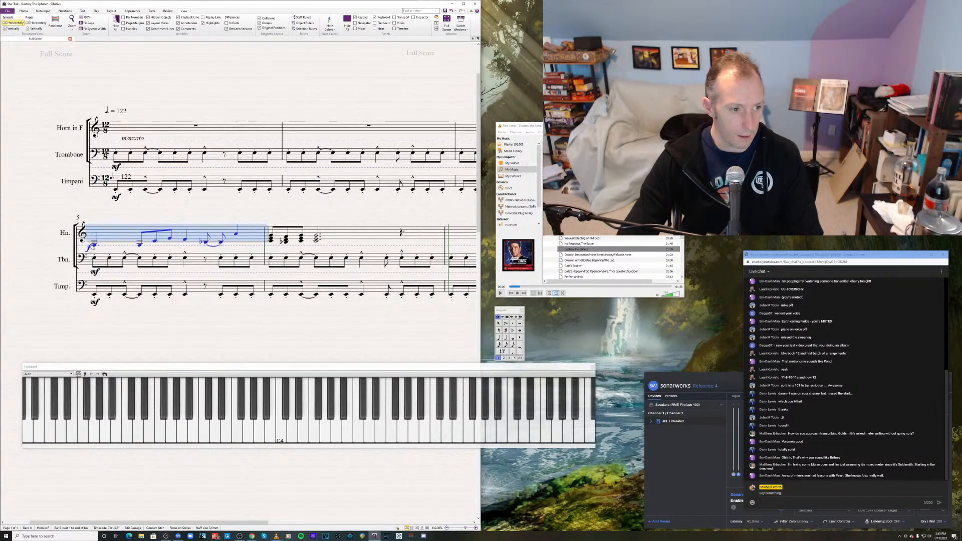
{"action": "key", "text": "Escape"}
{"action": "left_click", "coordinate": [94, 245]}
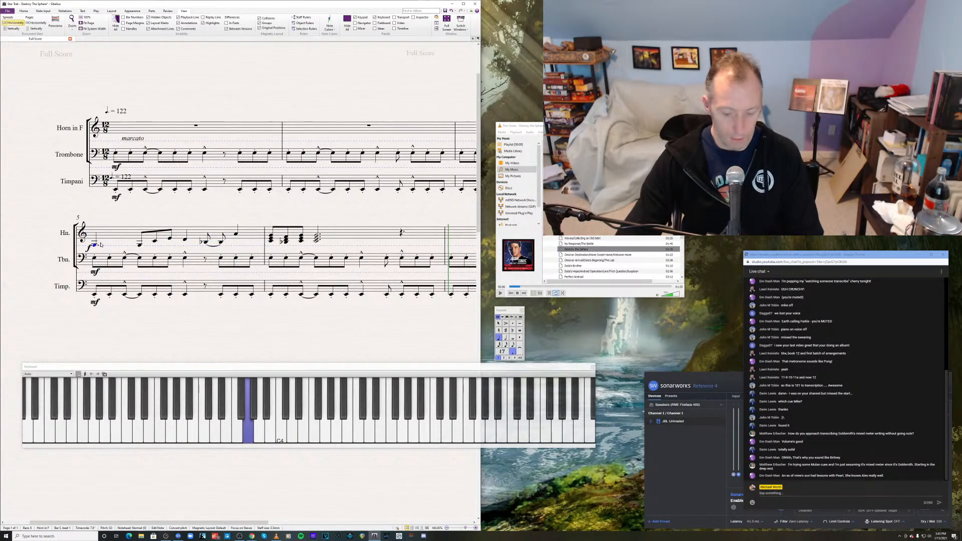
{"action": "key", "text": "s"}
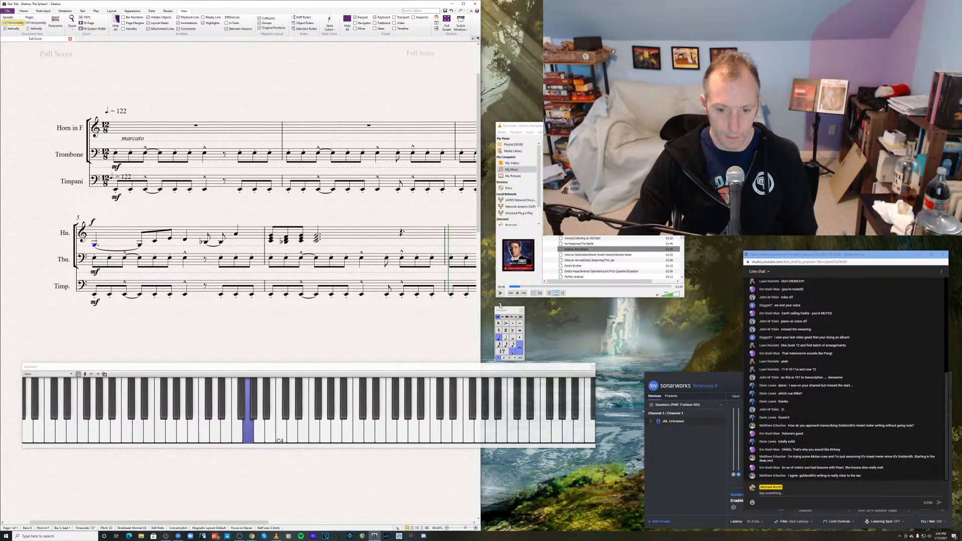
- Add a marcato accent to the first horn note of bar 5
{"action": "left_click", "coordinate": [508, 317]}
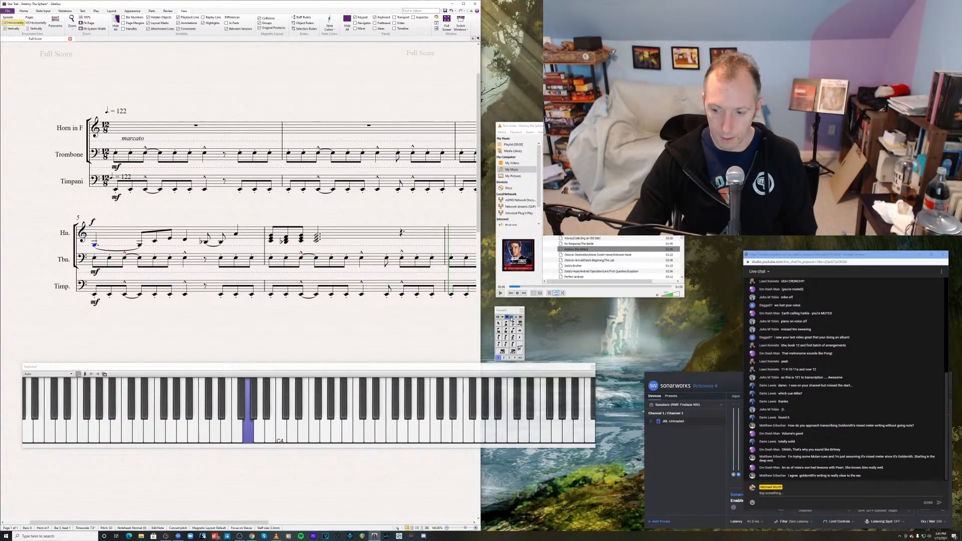
{"action": "left_click", "coordinate": [511, 317]}
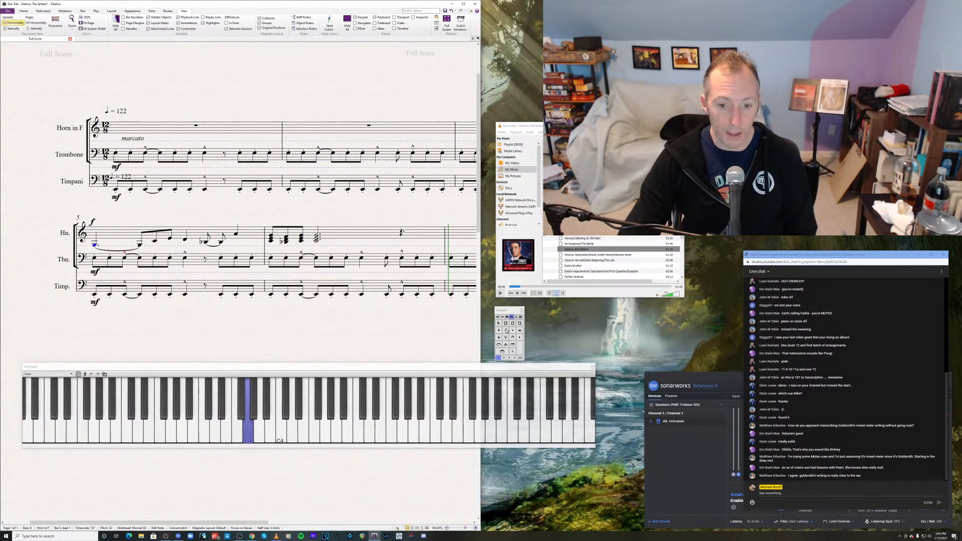
{"action": "left_click", "coordinate": [506, 330]}
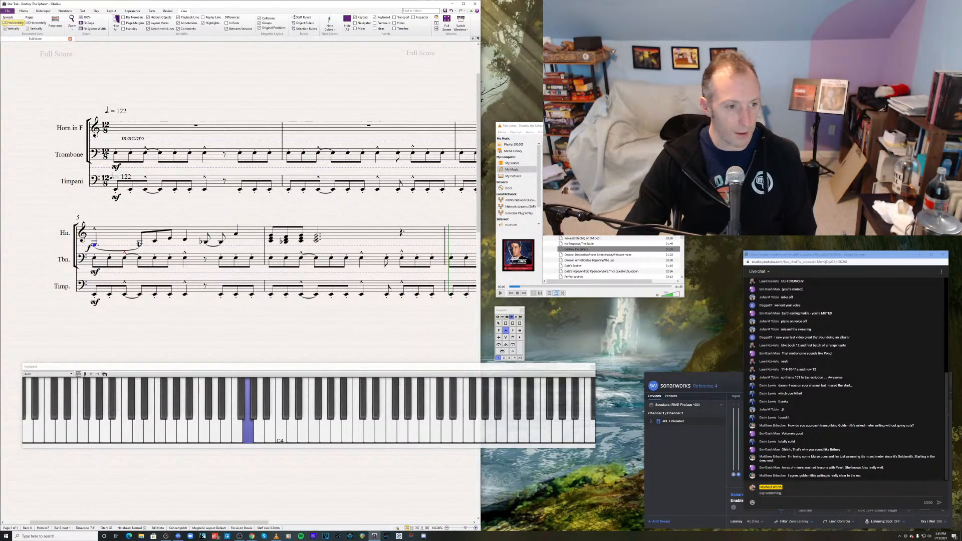
- Mark the last two of the three beamed eighth notes in the horn's bar 5 staccato
{"action": "left_click", "coordinate": [154, 241]}
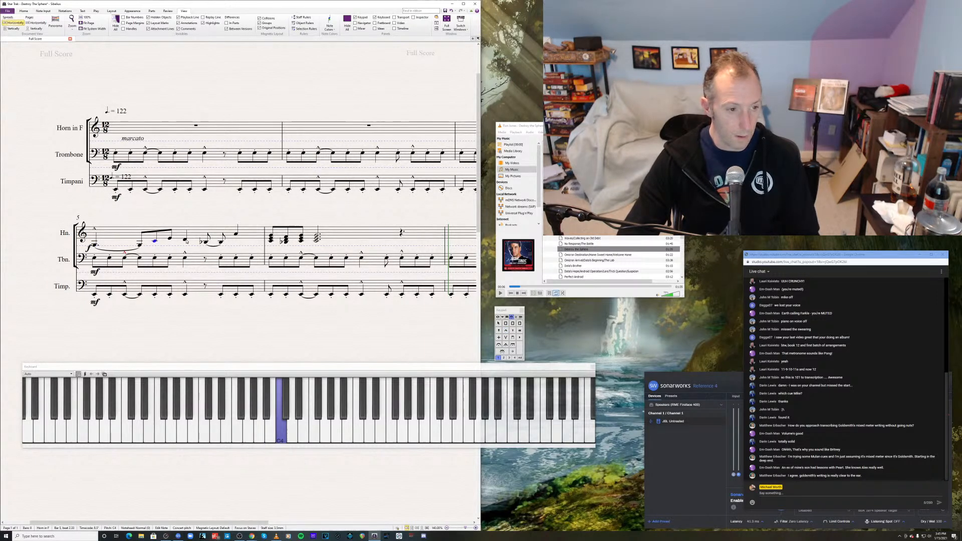
{"action": "left_click", "coordinate": [171, 241], "text": "shift"}
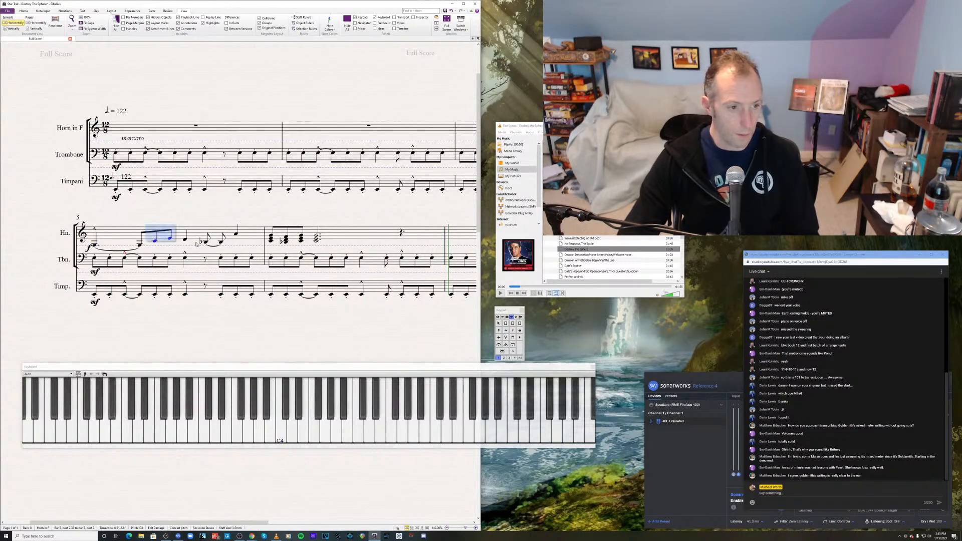
{"action": "left_click", "coordinate": [502, 317]}
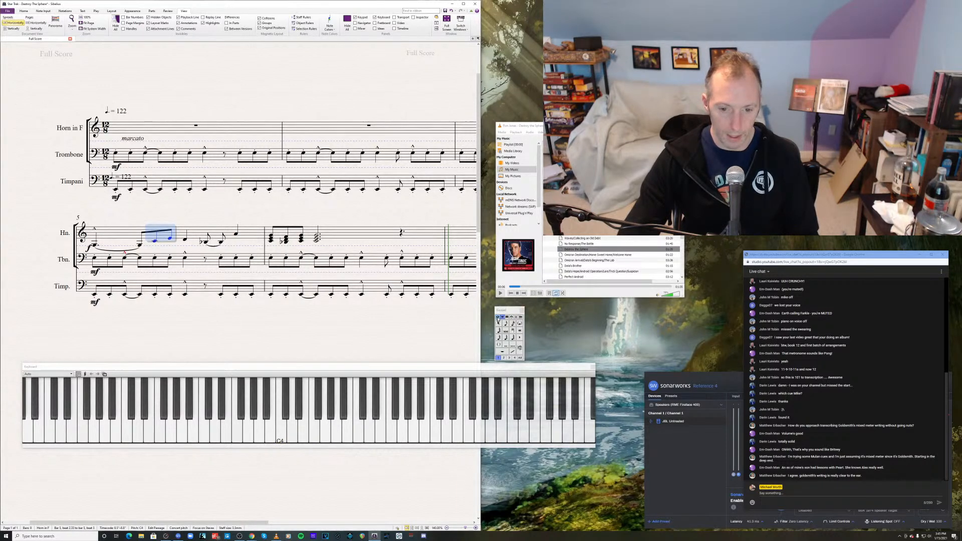
{"action": "left_click", "coordinate": [498, 317]}
{"action": "left_click", "coordinate": [511, 324]}
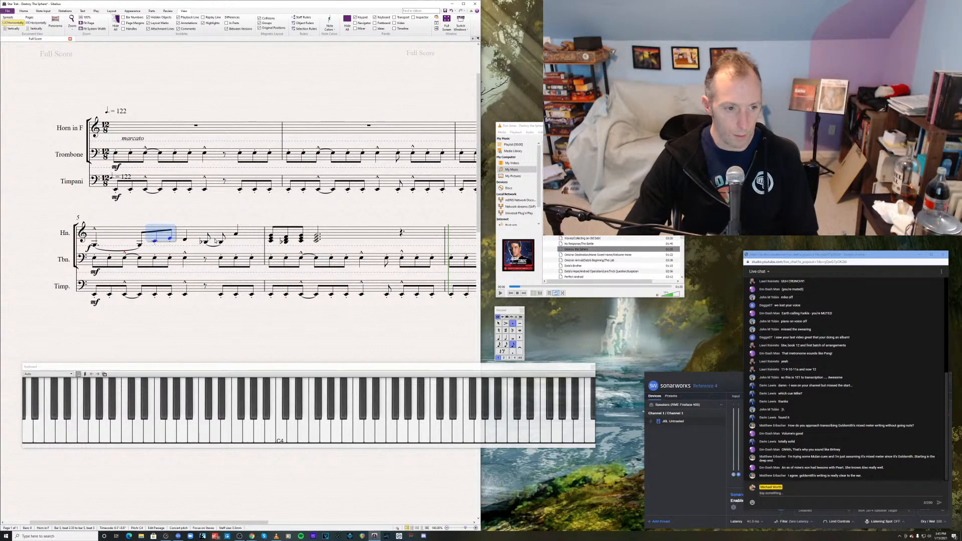
- Add tenuto marks to the horn notes from the quarter note after the beamed eighths through the end of bar 5
{"action": "left_click", "coordinate": [185, 239]}
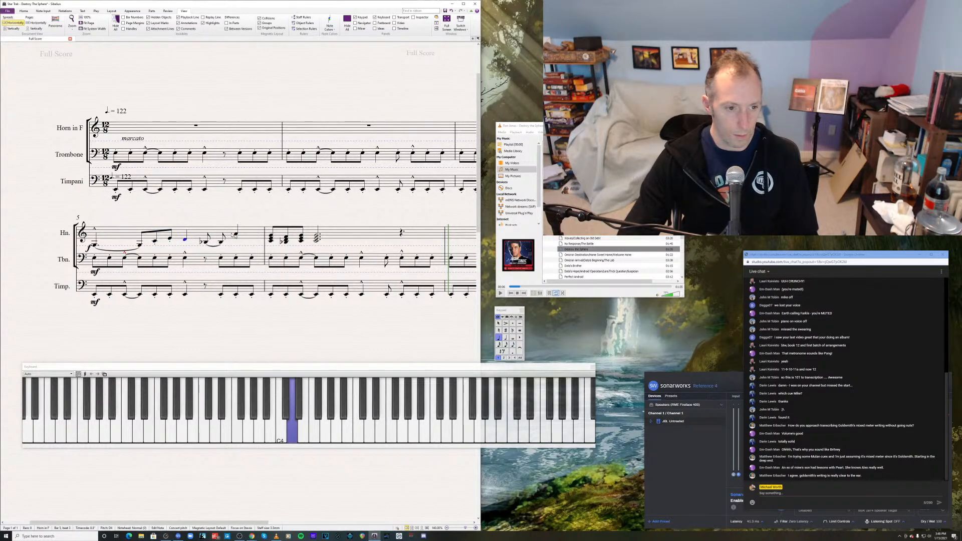
{"action": "left_click", "coordinate": [236, 235], "text": "shift"}
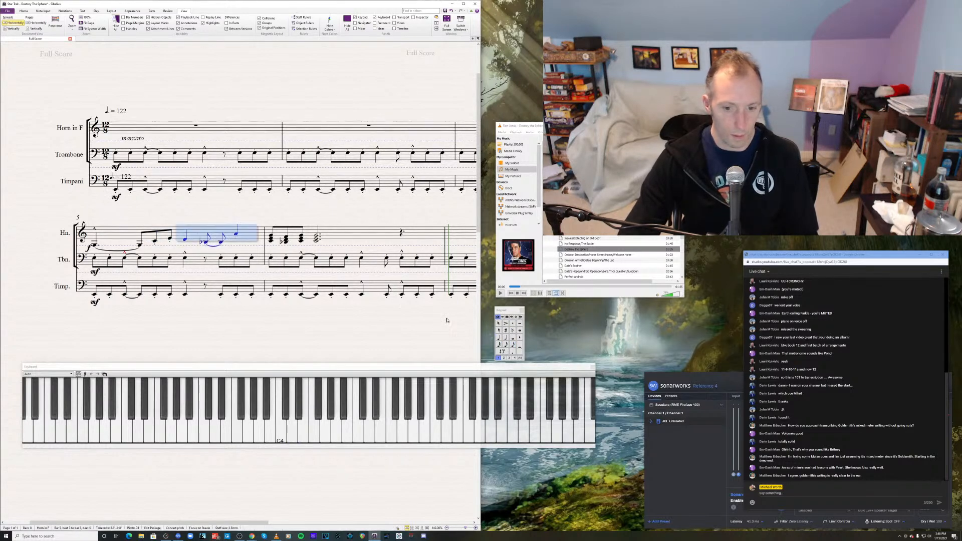
{"action": "left_click", "coordinate": [519, 324]}
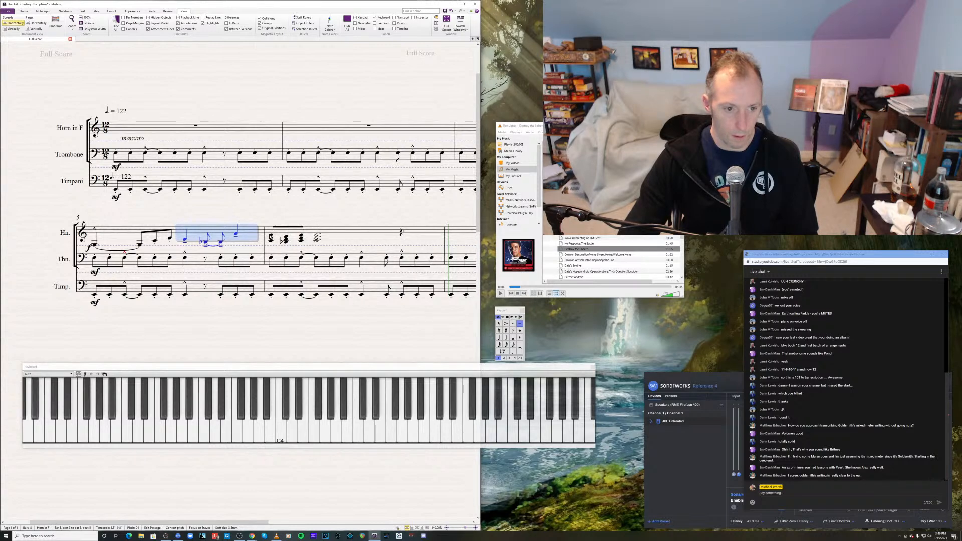
- Mark the first two eighth-note chords of the horn's bar 6 staccato
{"action": "left_click", "coordinate": [270, 235]}
{"action": "left_click", "coordinate": [286, 243], "text": "shift"}
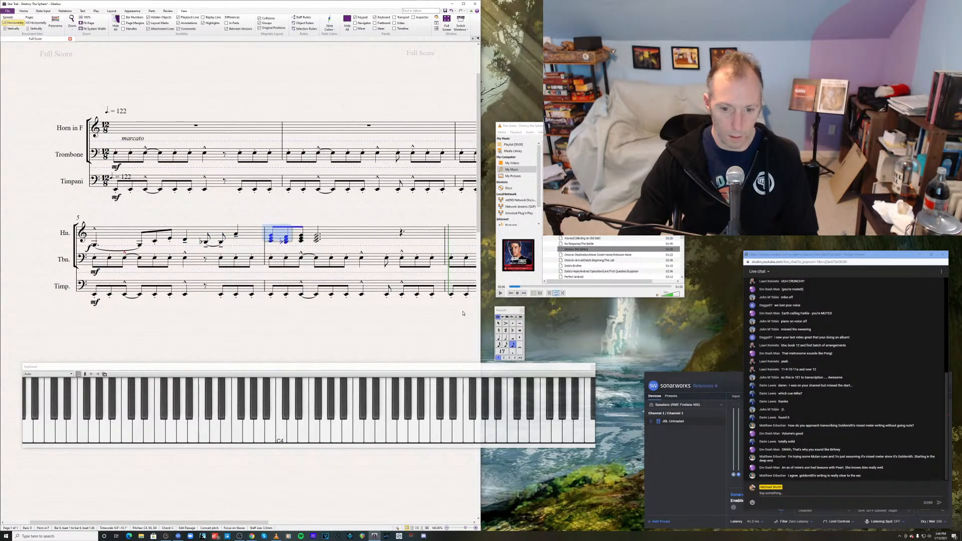
{"action": "left_click", "coordinate": [513, 324]}
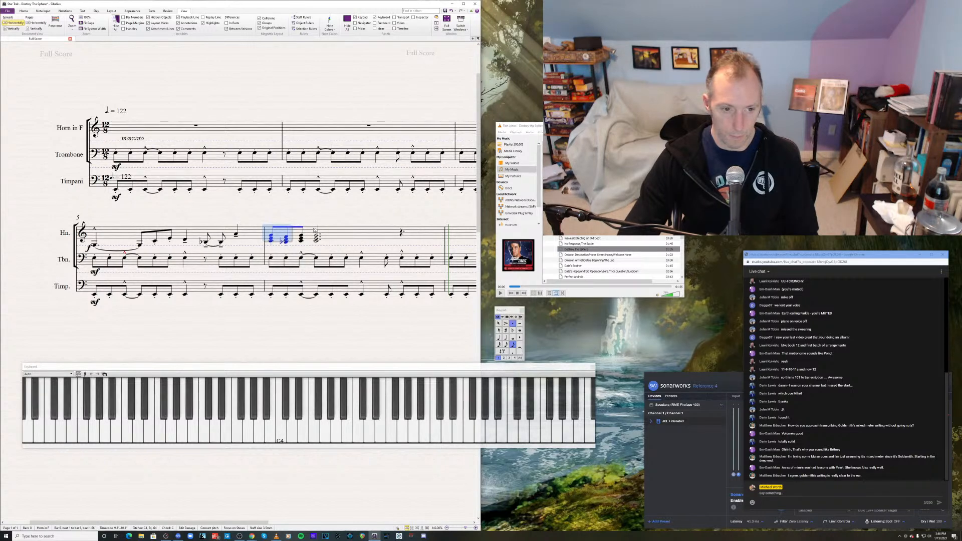
- Tie the third eighth-note chord of the horn's bar 6 to the dotted-half chord and give it a marcato accent
{"action": "left_click", "coordinate": [303, 244]}
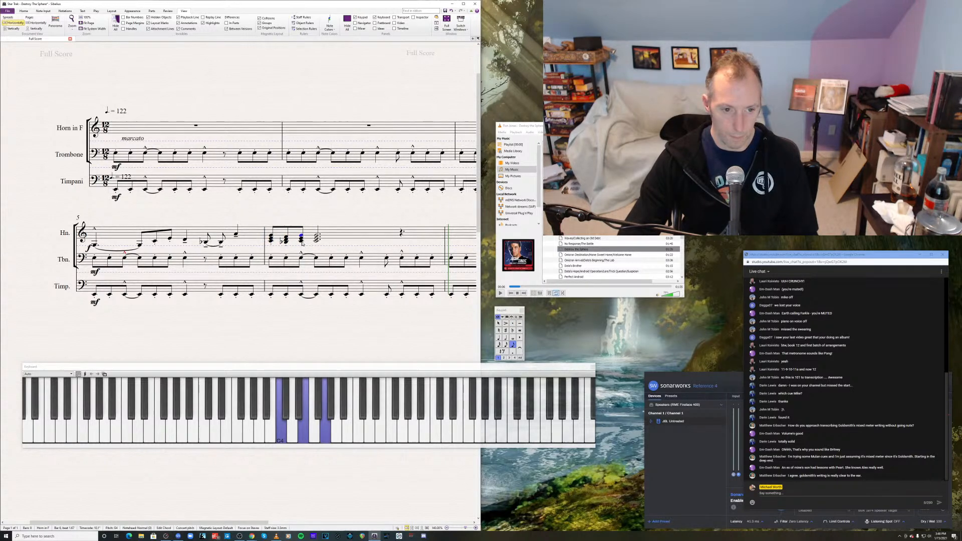
{"action": "key", "text": "KP_Enter"}
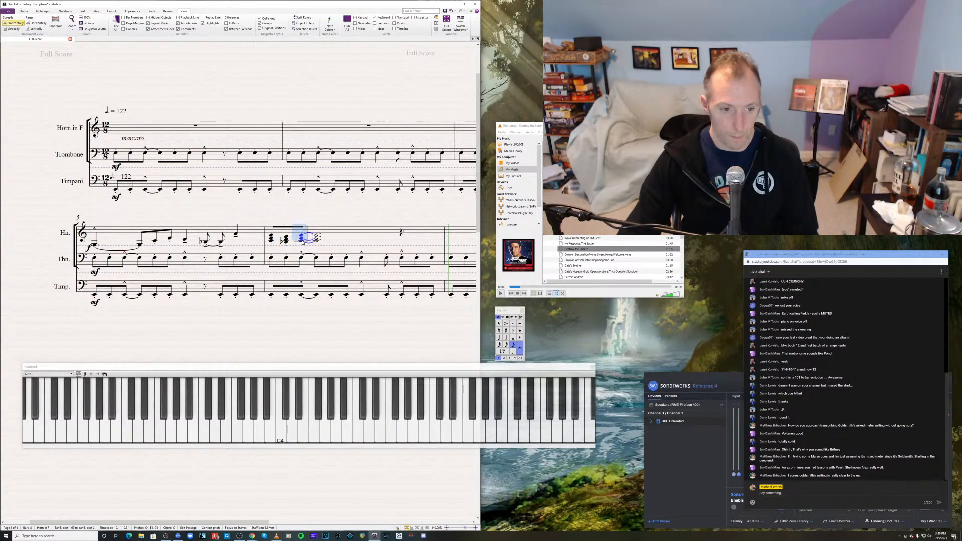
{"action": "left_click", "coordinate": [511, 318]}
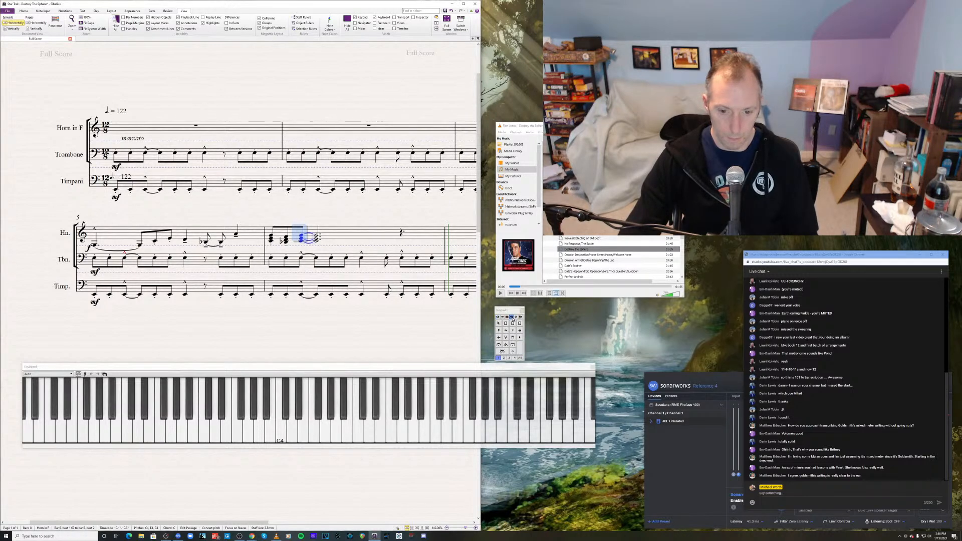
{"action": "left_click", "coordinate": [506, 330]}
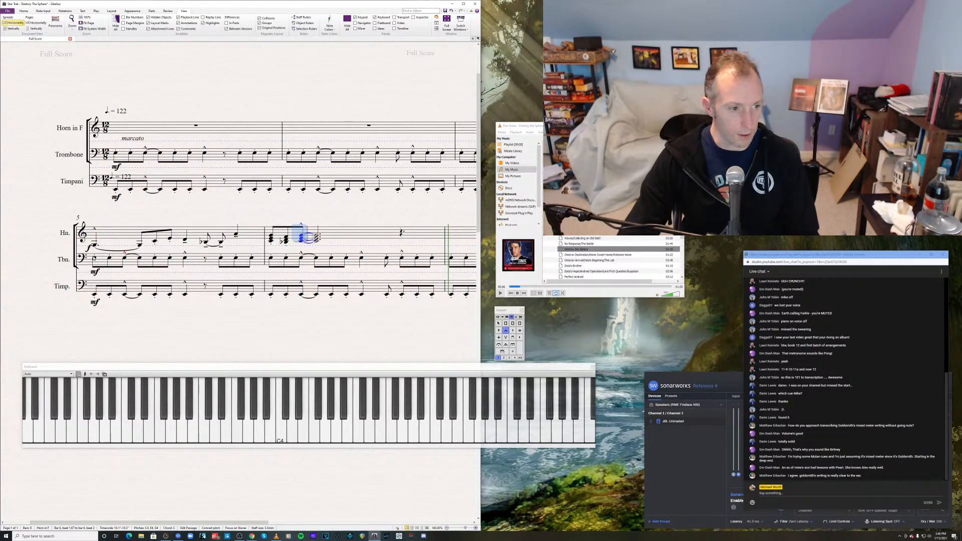
- Play back the score from the start of bar 5 to check the horn articulations
{"action": "left_click", "coordinate": [93, 257]}
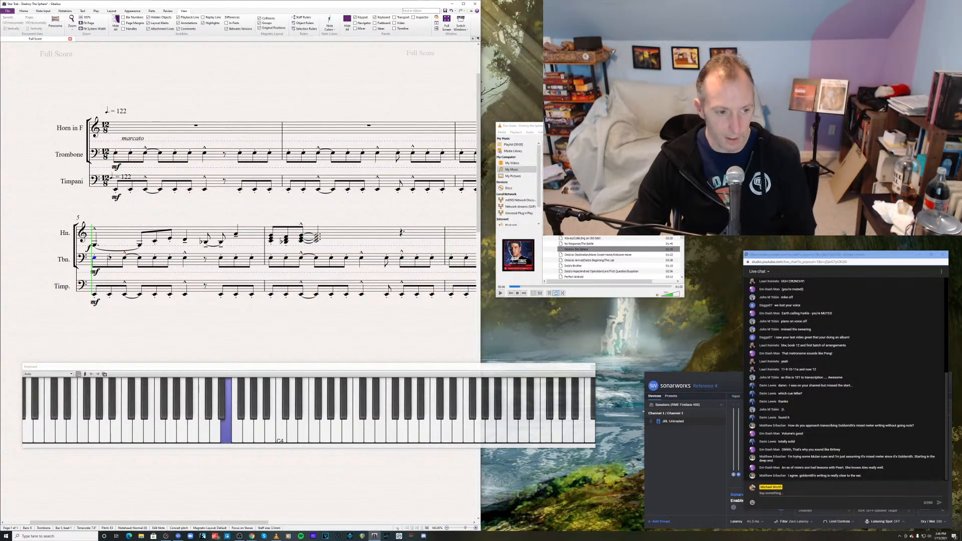
{"action": "key", "text": "space"}
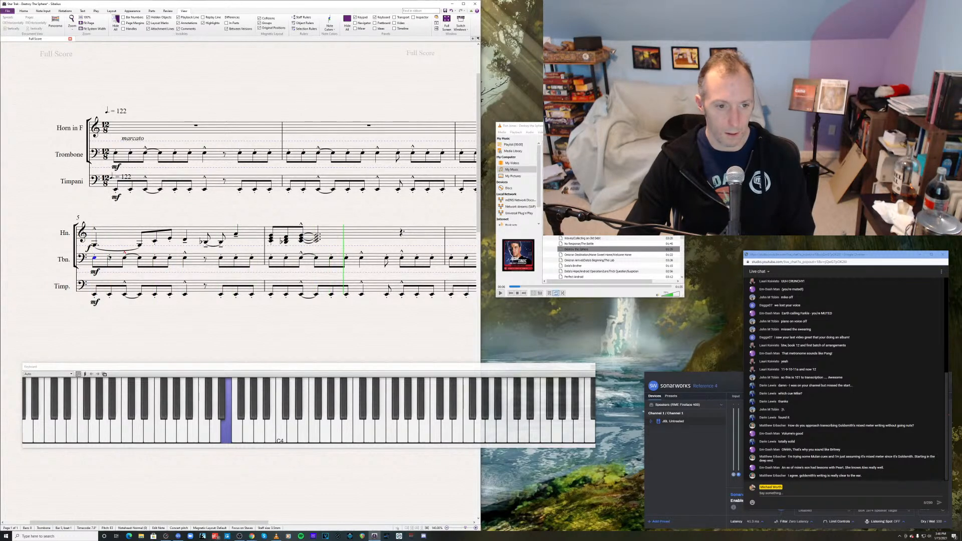
{"action": "key", "text": "space"}
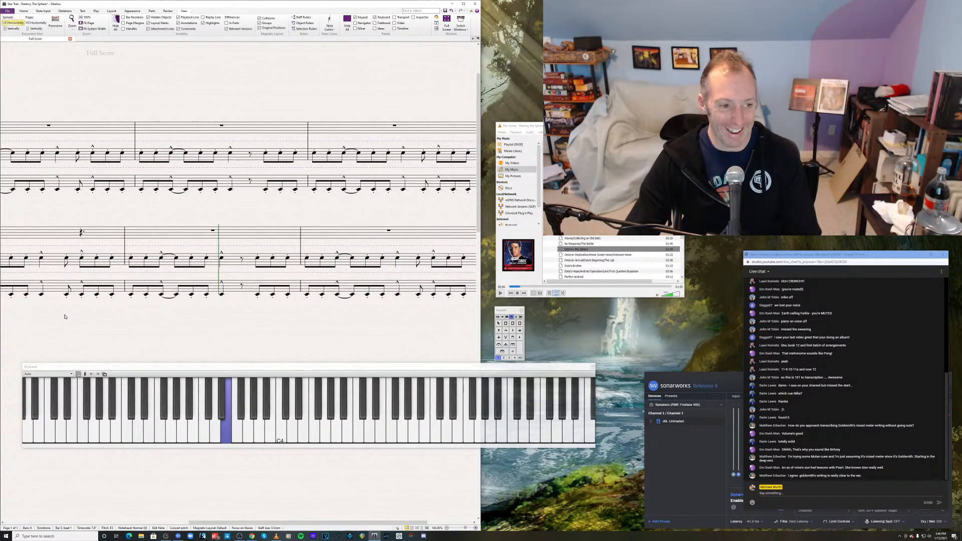
{"action": "left_click_drag", "start_coordinate": [67, 317], "coordinate": [300, 315]}
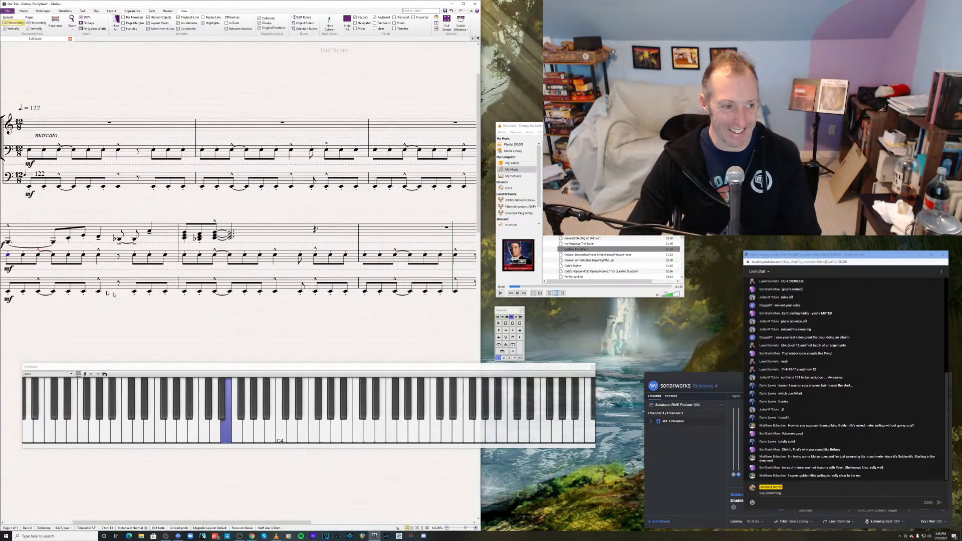
{"action": "left_click_drag", "start_coordinate": [85, 311], "coordinate": [220, 310]}
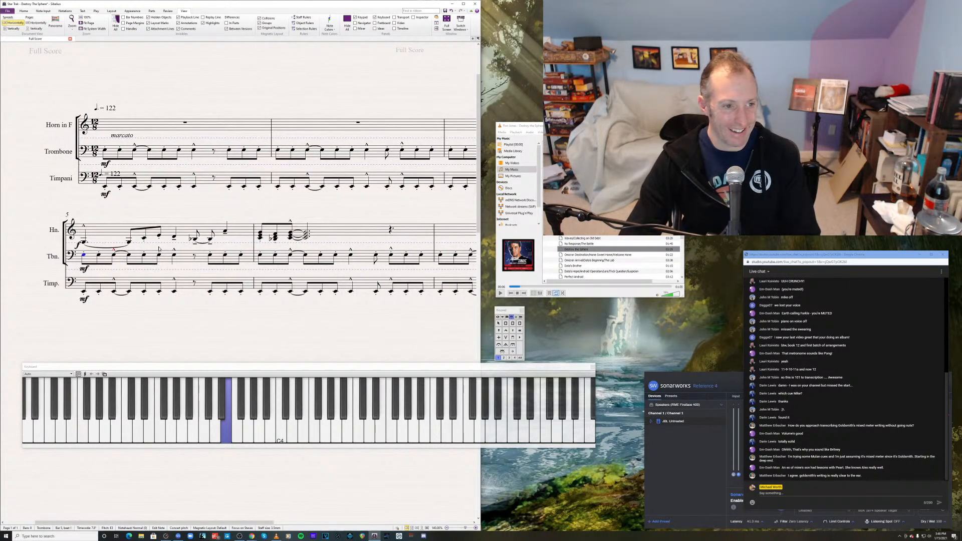
- Slur the horn from the quarter note after the beamed eighths to the last note of bar 5, placed above the staff, and play back bar 5 onward
{"action": "key", "text": "s"}
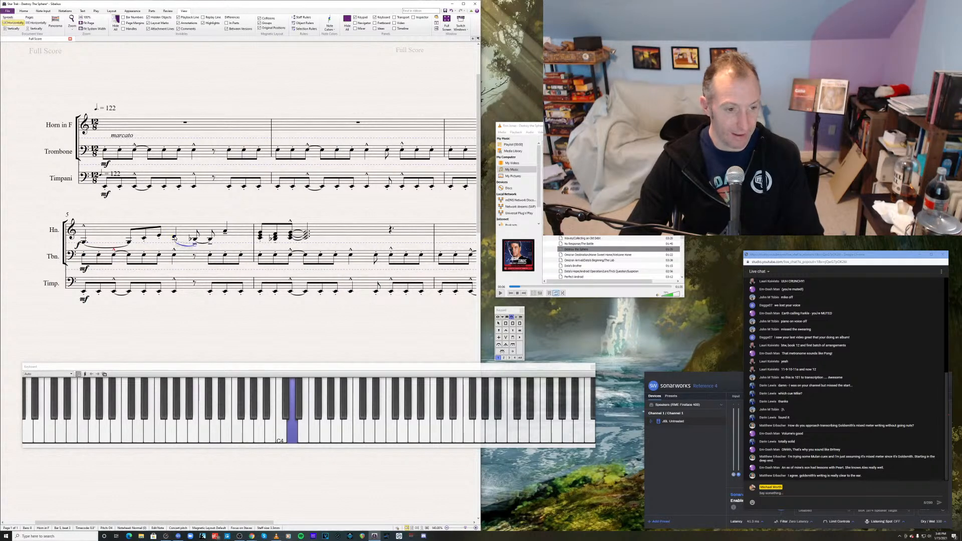
{"action": "key", "text": "space"}
{"action": "key", "text": "space"}
{"action": "key", "text": "x"}
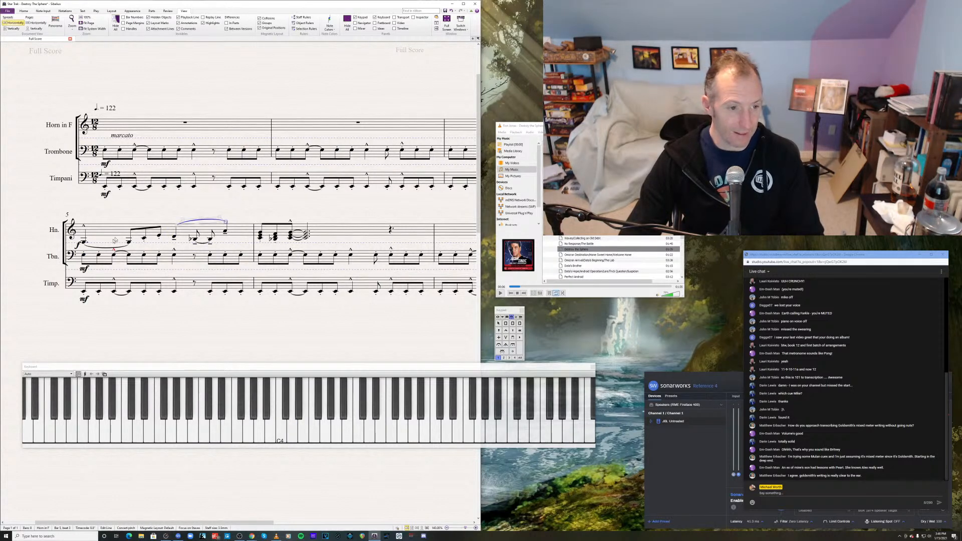
{"action": "left_click", "coordinate": [84, 243]}
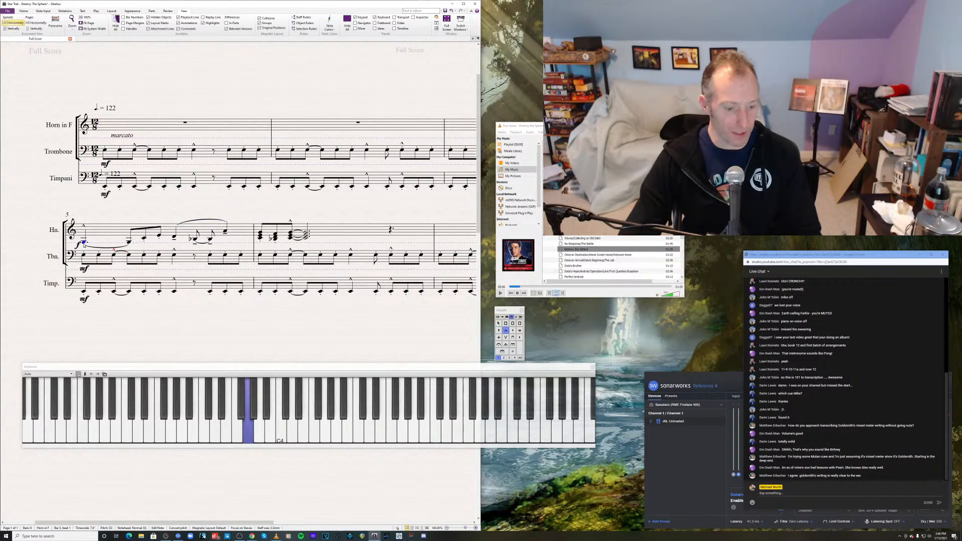
{"action": "key", "text": "space"}
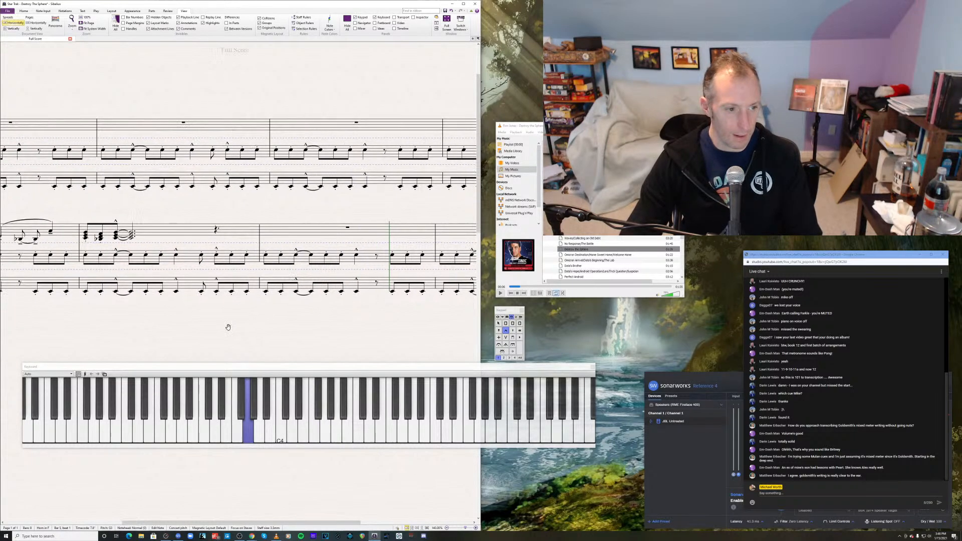
- Remove the marcato accent from the horn chords in bar 6
{"action": "left_click", "coordinate": [116, 231]}
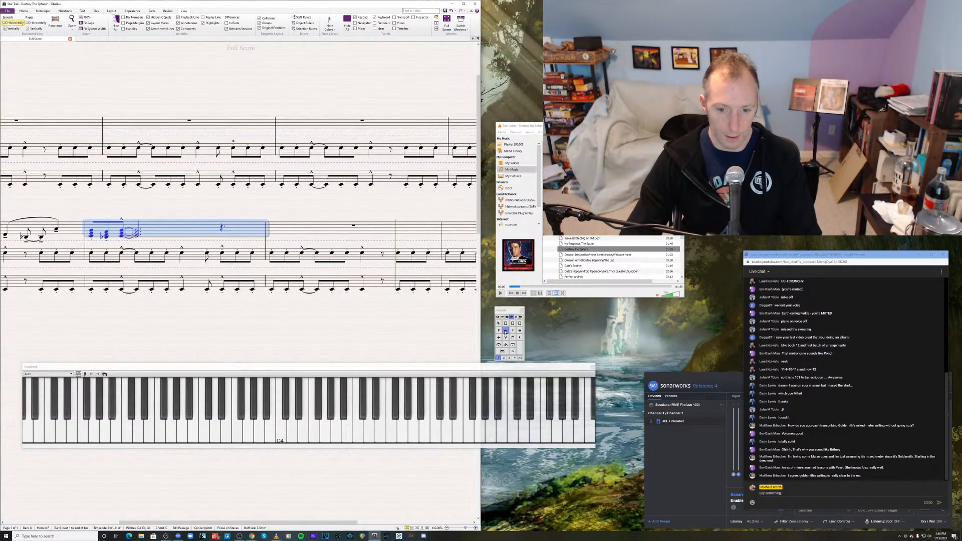
{"action": "left_click", "coordinate": [502, 317]}
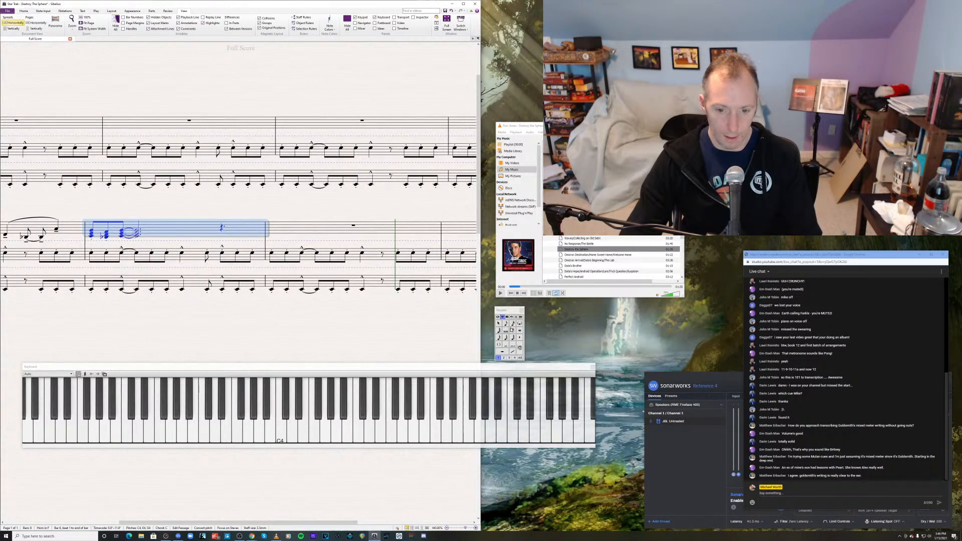
{"action": "left_click", "coordinate": [507, 317]}
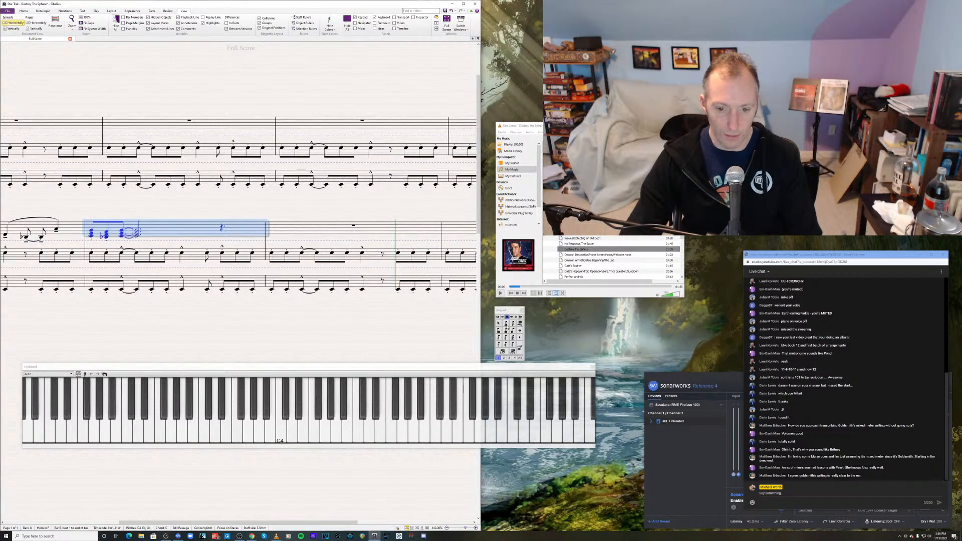
- Add accents to the horn chords in bar 6 and reselect the bar
{"action": "left_click", "coordinate": [498, 317]}
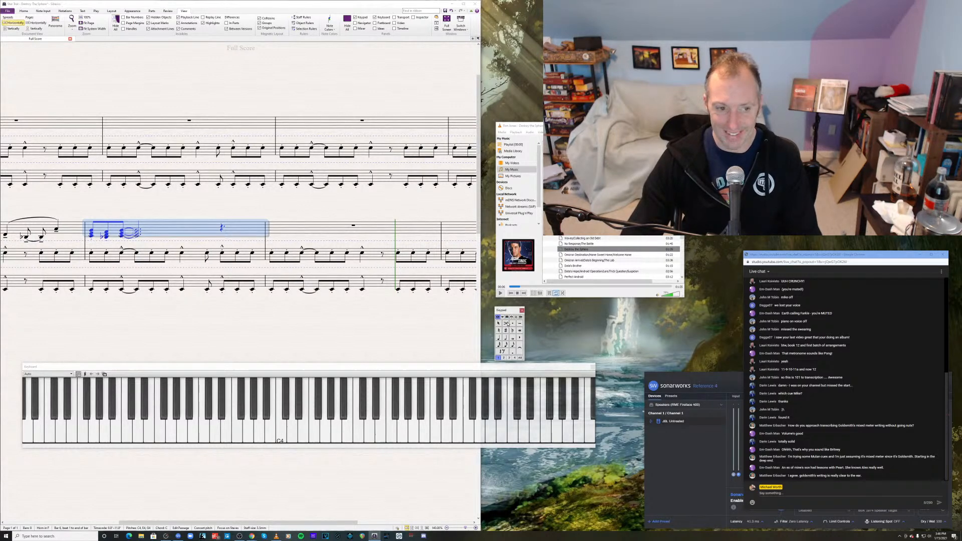
{"action": "left_click", "coordinate": [100, 316]}
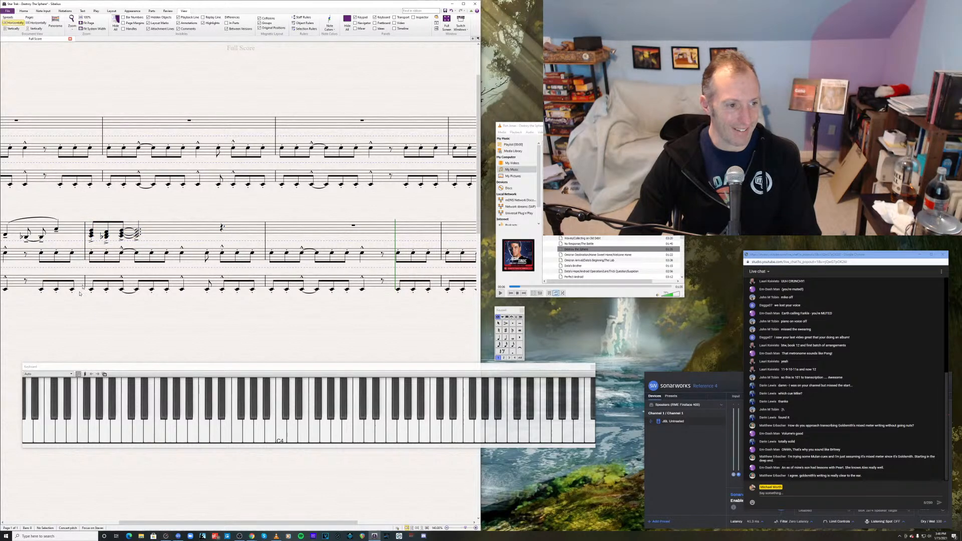
{"action": "left_click", "coordinate": [102, 234]}
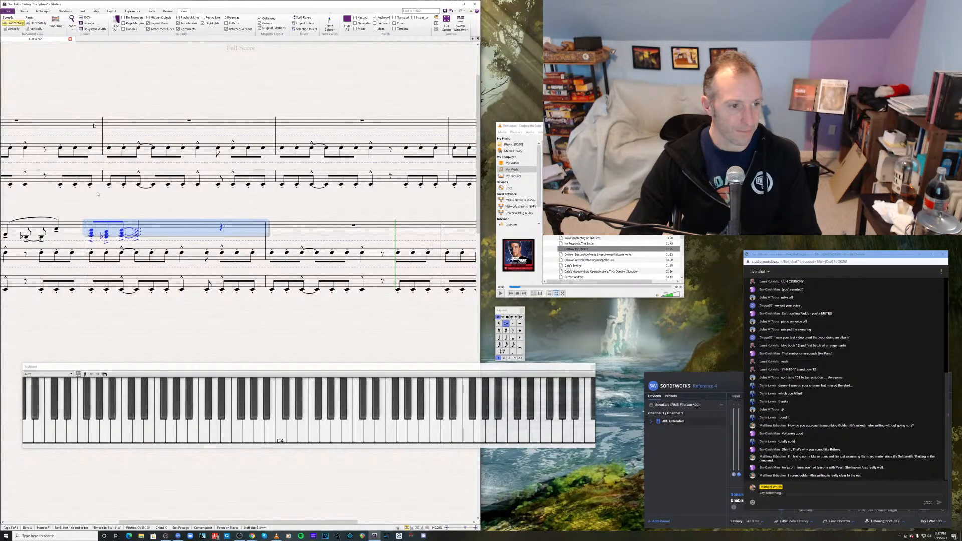
- Flip the accents on the bar 6 horn chords so they sit above the staff
{"action": "left_click", "coordinate": [28, 12]}
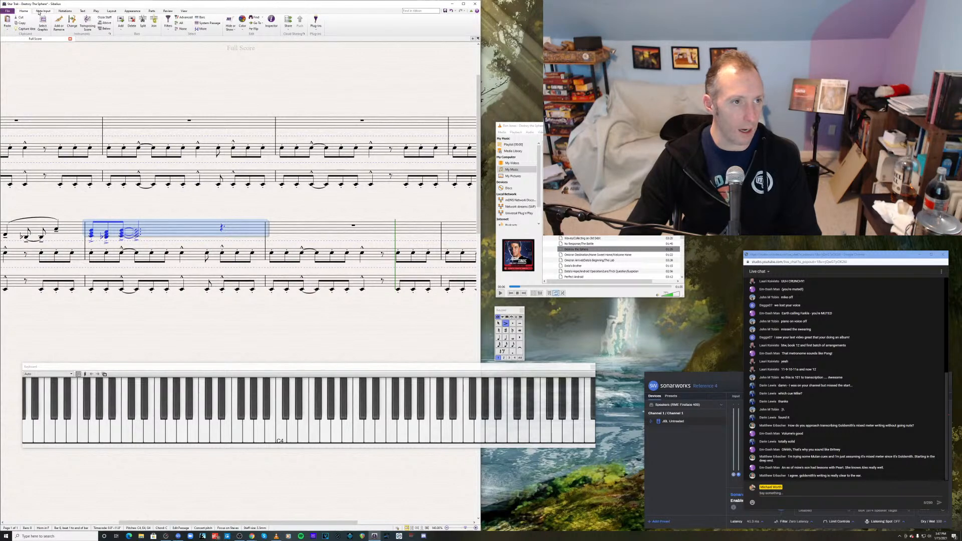
{"action": "left_click", "coordinate": [167, 28]}
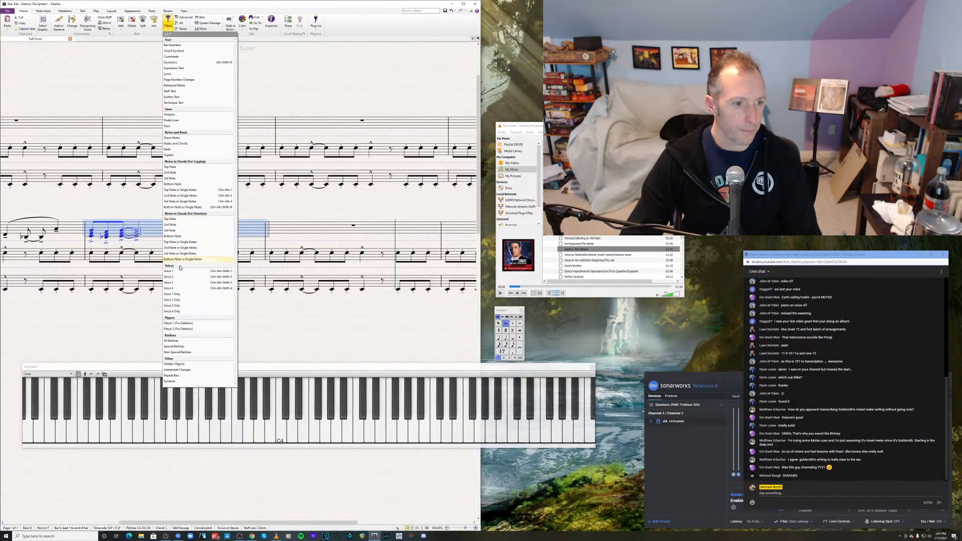
{"action": "left_click", "coordinate": [100, 234]}
{"action": "left_click", "coordinate": [92, 243]}
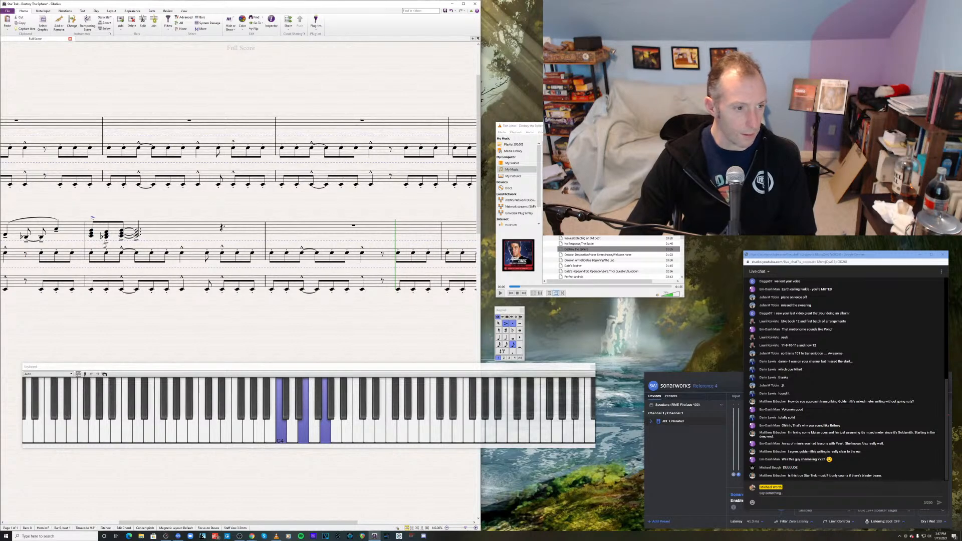
{"action": "left_click", "coordinate": [109, 245]}
{"action": "left_click", "coordinate": [122, 241]}
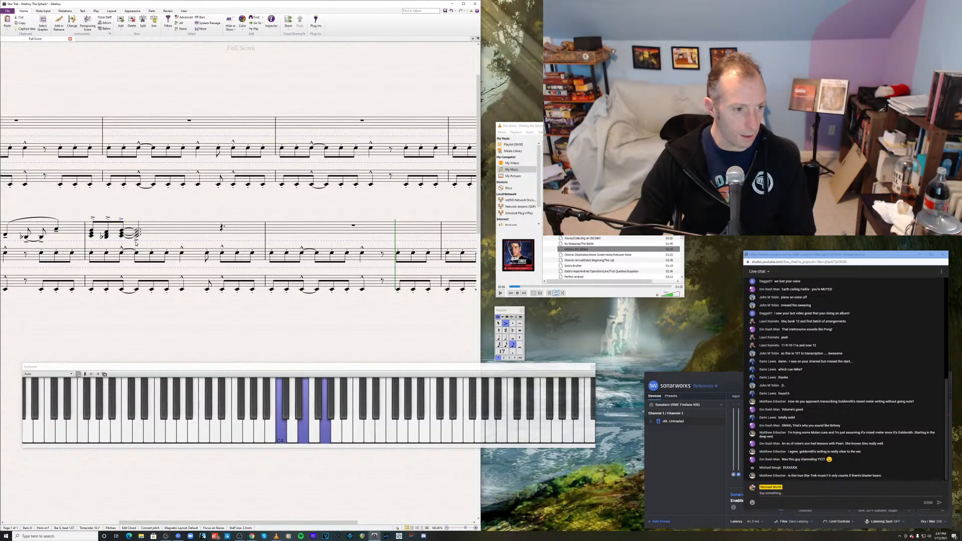
- Flip the articulation marks on the later horn notes of bar 5 above the notes
{"action": "left_click", "coordinate": [57, 236]}
{"action": "left_click", "coordinate": [57, 233]}
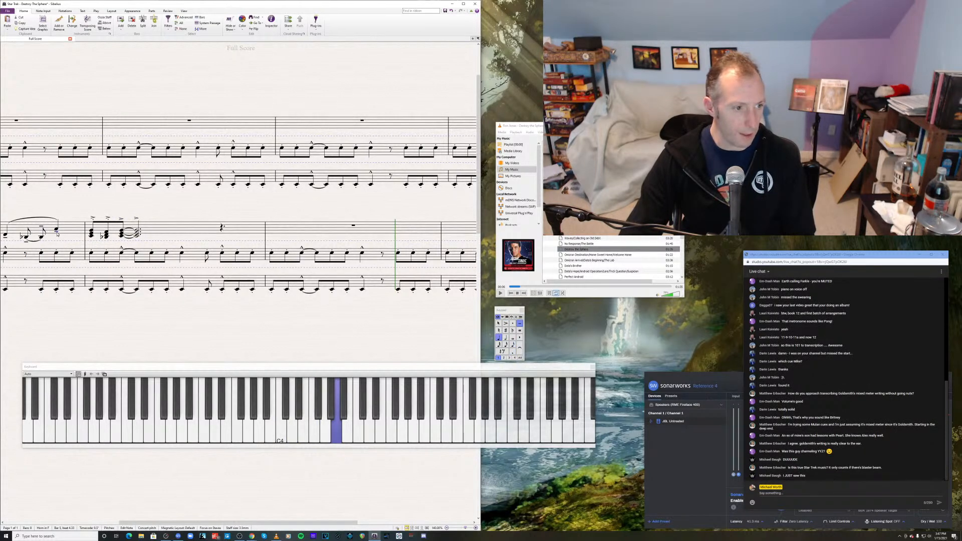
{"action": "key", "text": "x"}
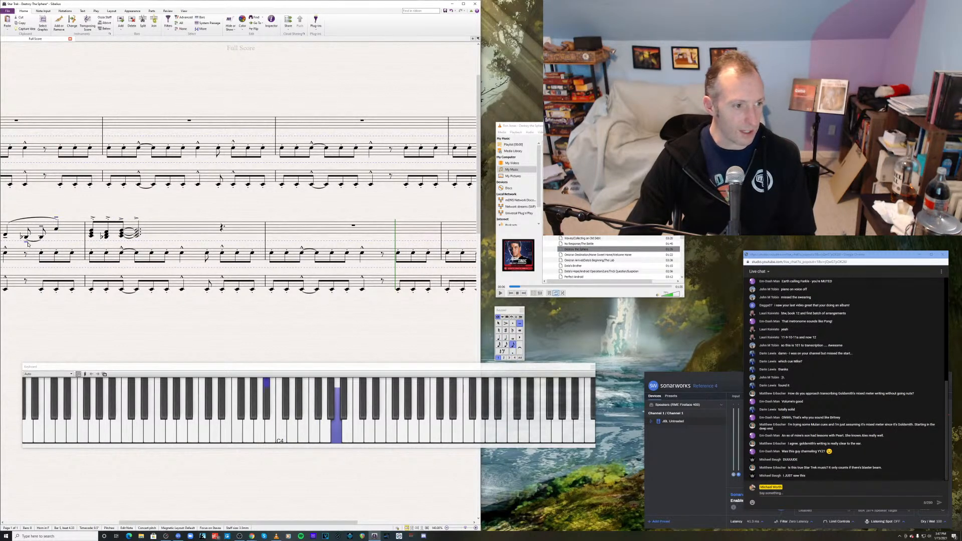
{"action": "left_click", "coordinate": [26, 242]}
{"action": "key", "text": "x"}
{"action": "left_click_drag", "start_coordinate": [122, 239], "coordinate": [246, 233]}
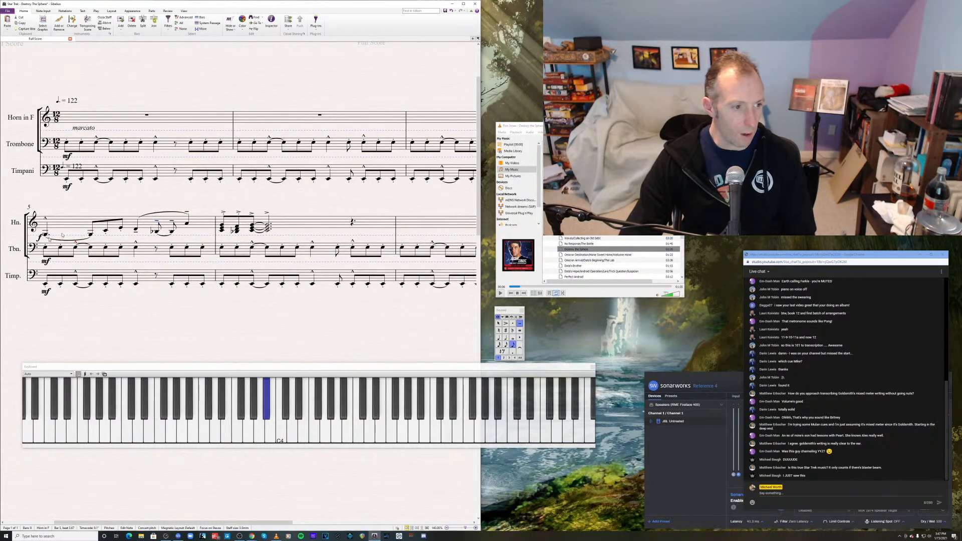
{"action": "left_click", "coordinate": [107, 233]}
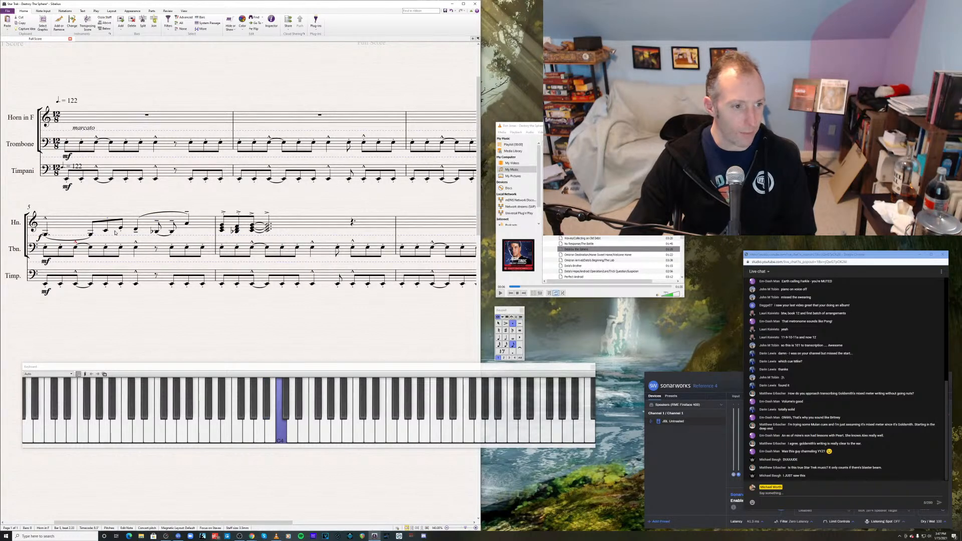
{"action": "left_click", "coordinate": [120, 231]}
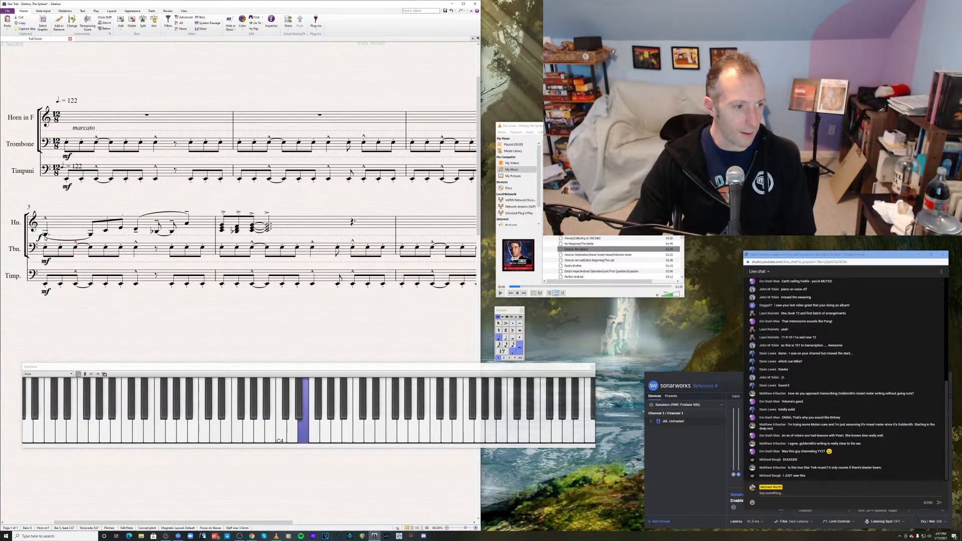
- Play the score back from the first horn note of bar 5, and stop after the chord passage
{"action": "left_click", "coordinate": [45, 236]}
{"action": "key", "text": "p"}
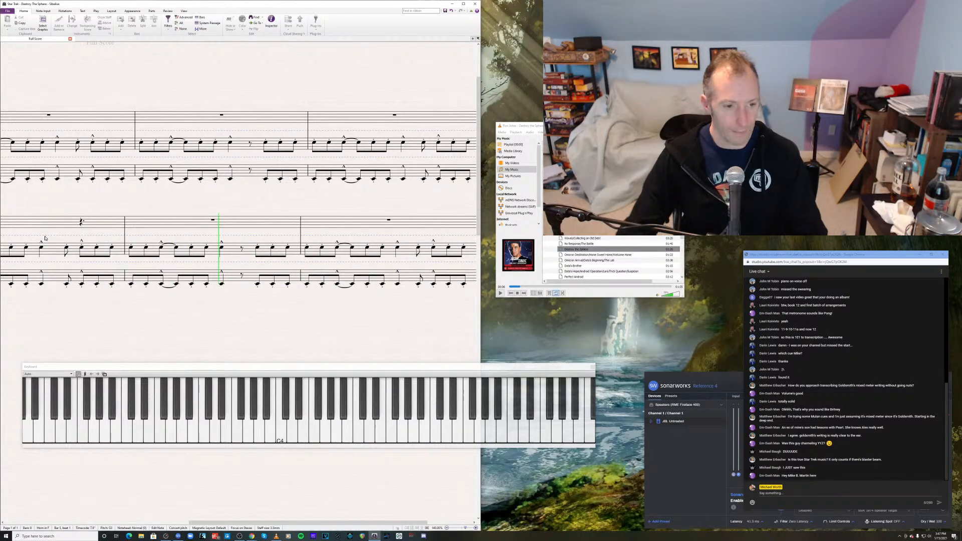
{"action": "key", "text": "space"}
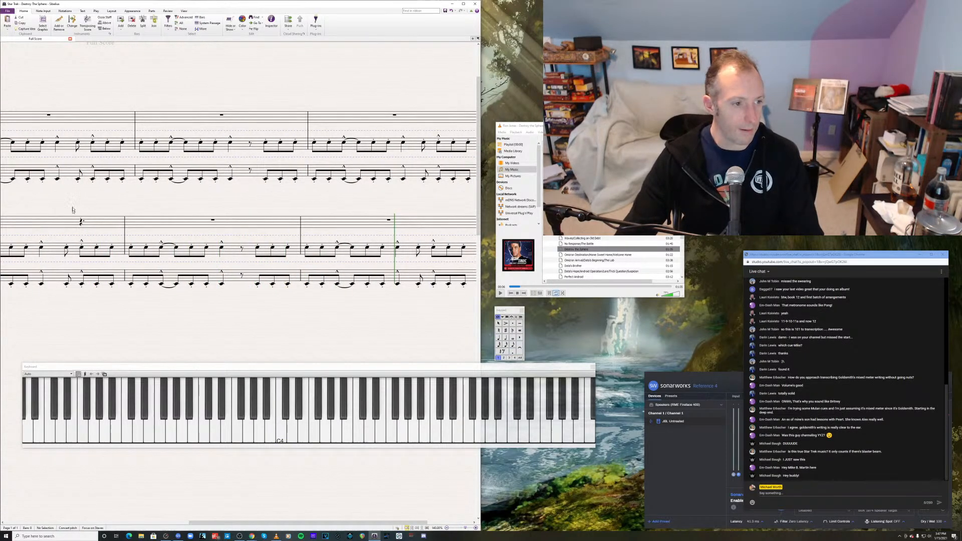
- Replay the reference recording in the media player from near its start and pause it after the horn chords
{"action": "left_click_drag", "start_coordinate": [73, 201], "coordinate": [184, 200]}
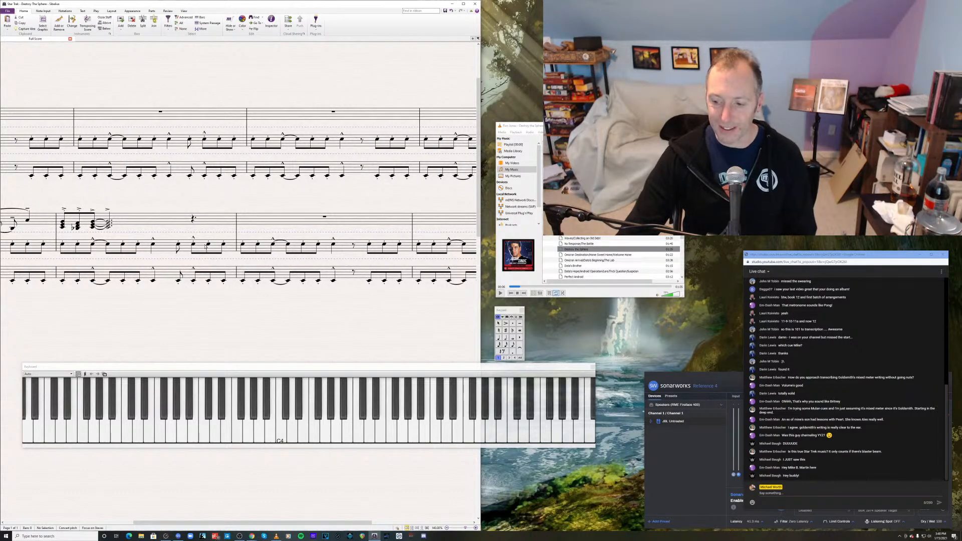
{"action": "left_click_drag", "start_coordinate": [161, 192], "coordinate": [166, 199]}
{"action": "left_click", "coordinate": [509, 287]}
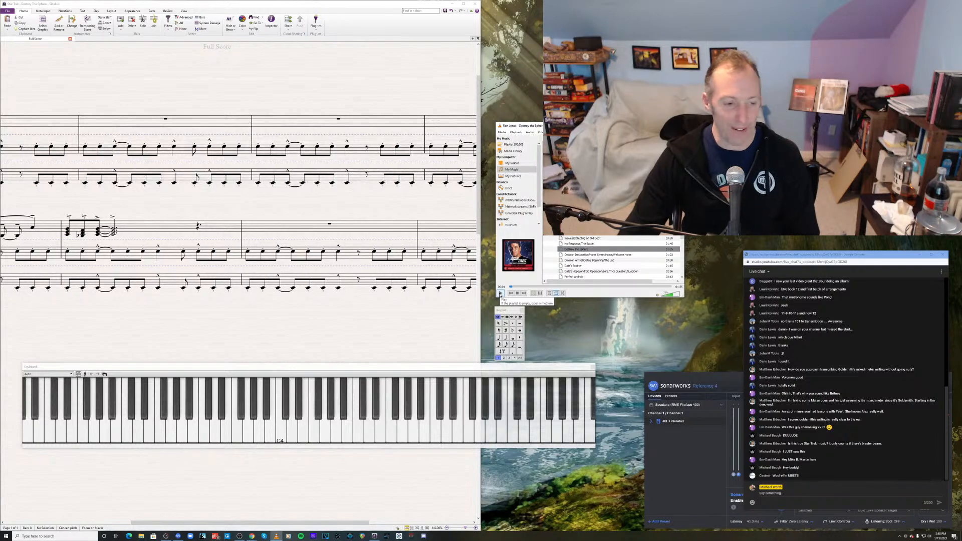
{"action": "left_click", "coordinate": [500, 293]}
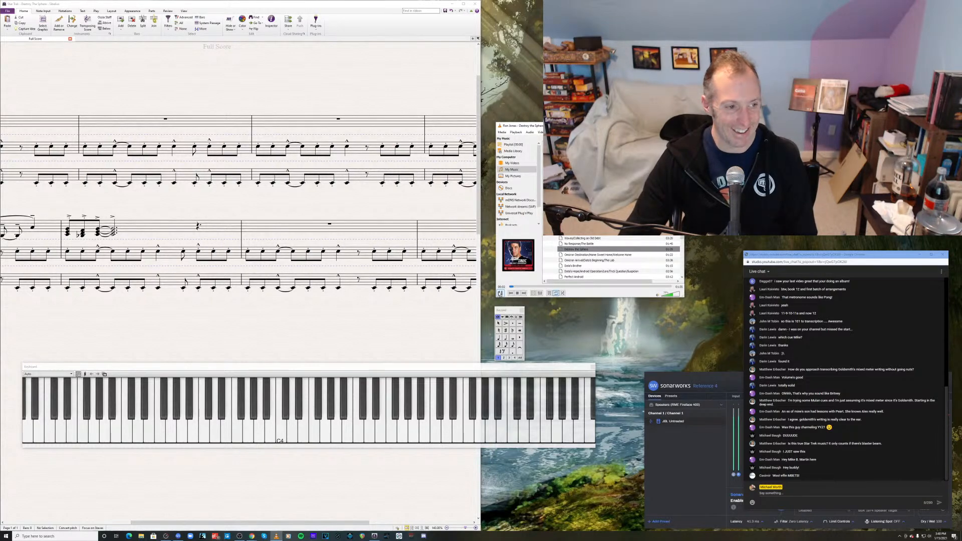
{"action": "left_click_drag", "start_coordinate": [301, 207], "coordinate": [412, 205]}
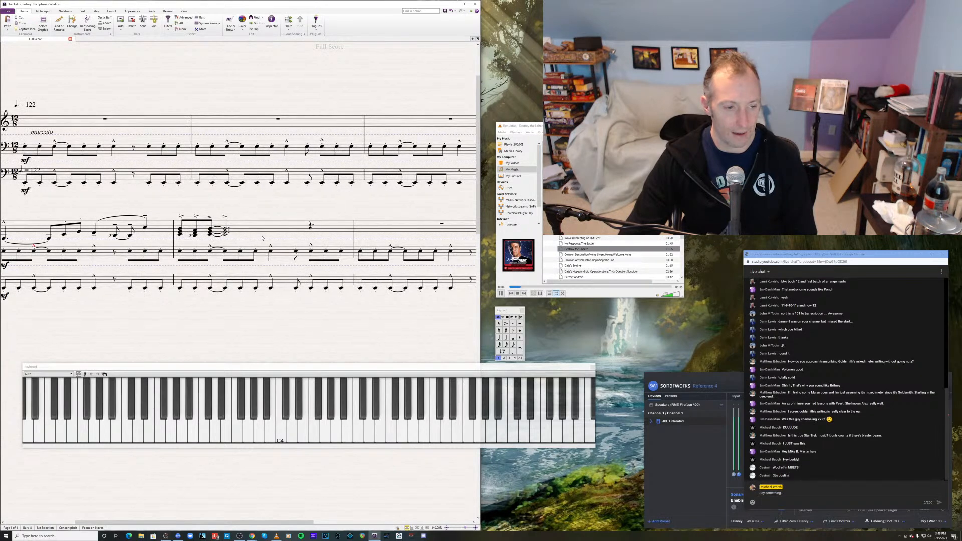
{"action": "left_click", "coordinate": [499, 293]}
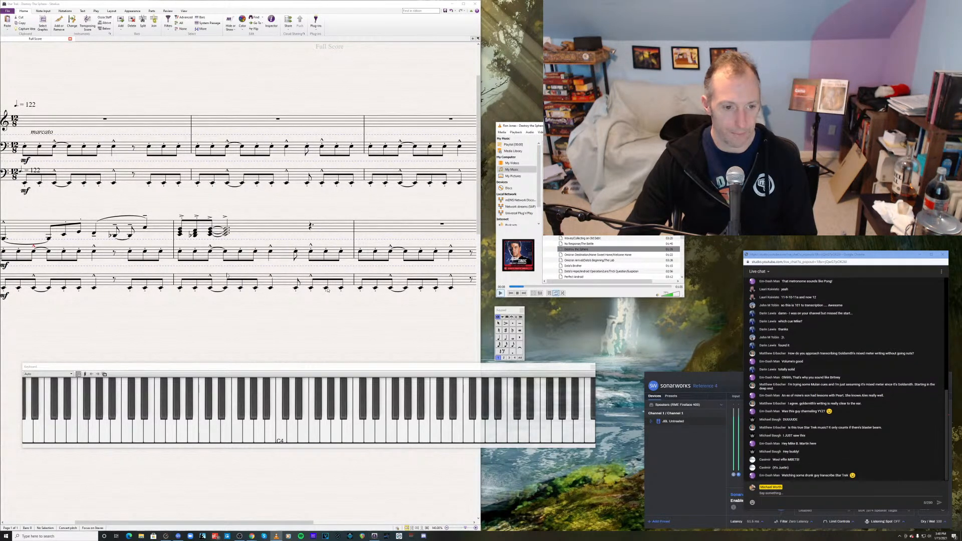
- Repeat the held horn chord on beat 4 of bar 6, clearing the copy that spills into bar 7
{"action": "left_click", "coordinate": [231, 236]}
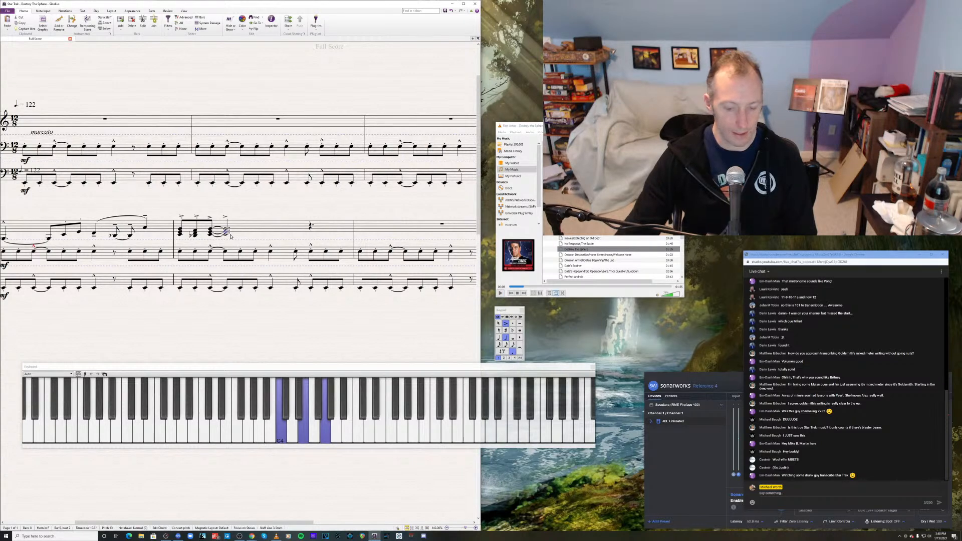
{"action": "key", "text": "alt+Down"}
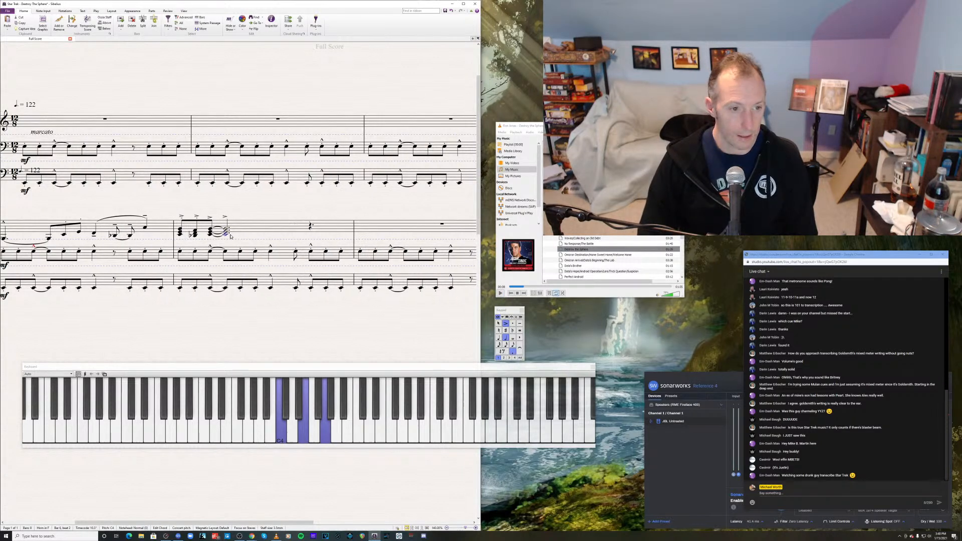
{"action": "key", "text": "r"}
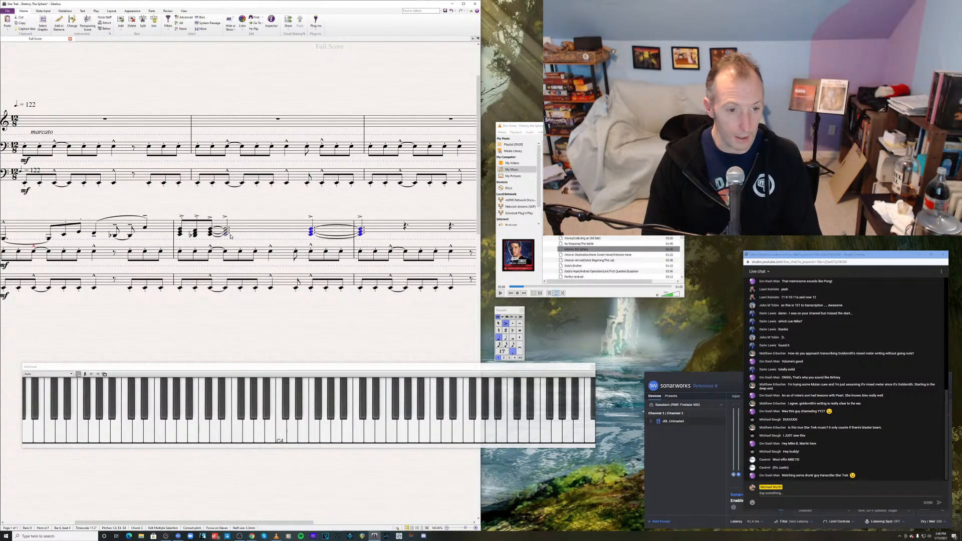
{"action": "key", "text": "Delete"}
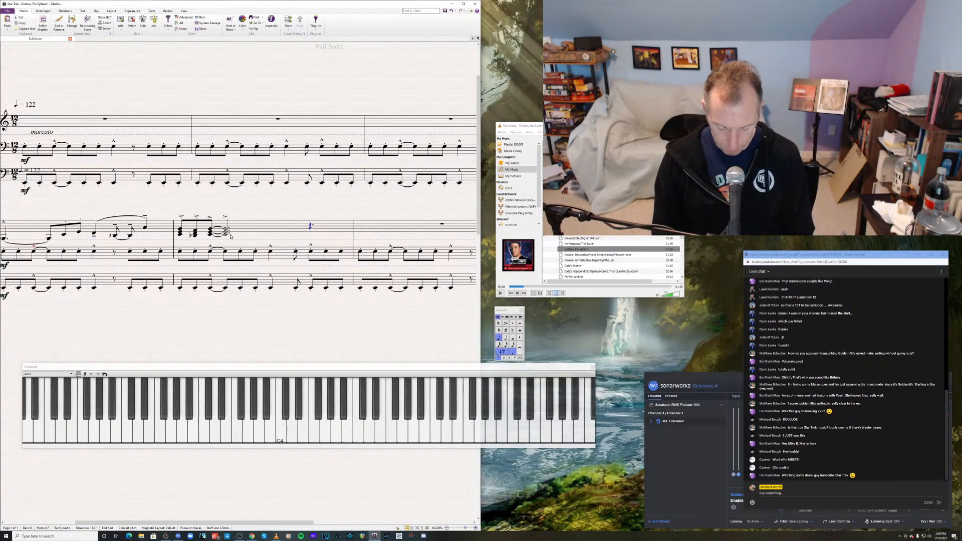
- Tie all notes of the held horn chord in bar 6 to the chord on beat 4
{"action": "left_click", "coordinate": [229, 233]}
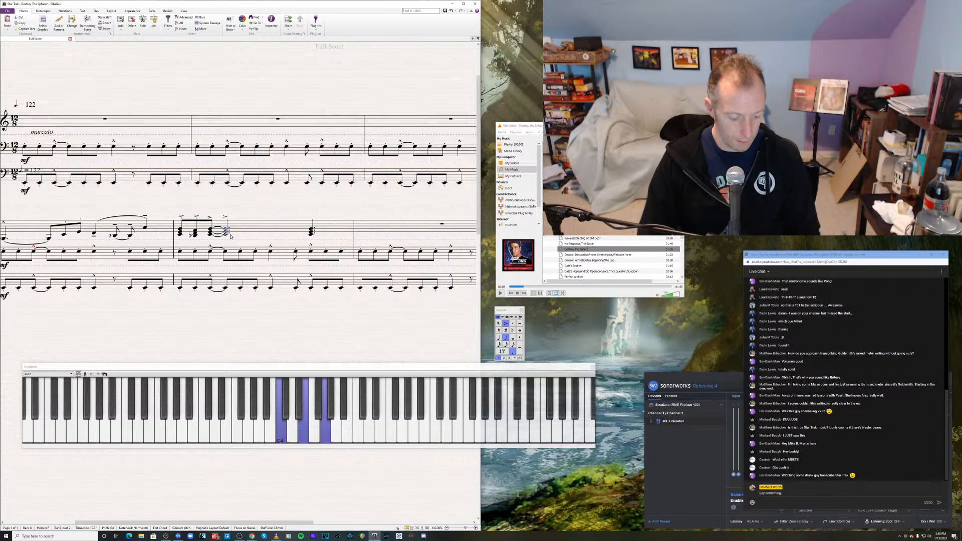
{"action": "key", "text": "shift+Down"}
{"action": "key", "text": "shift+Down"}
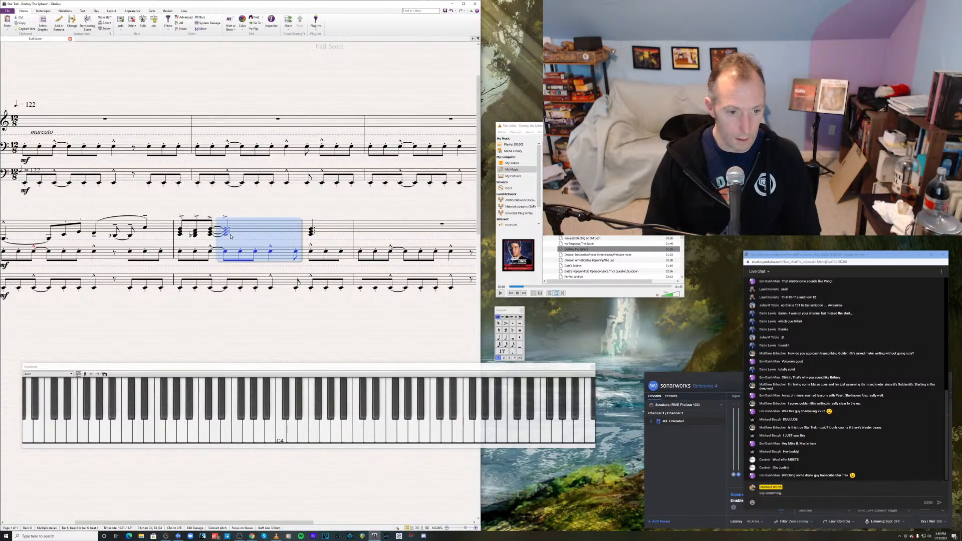
{"action": "key", "text": "Up"}
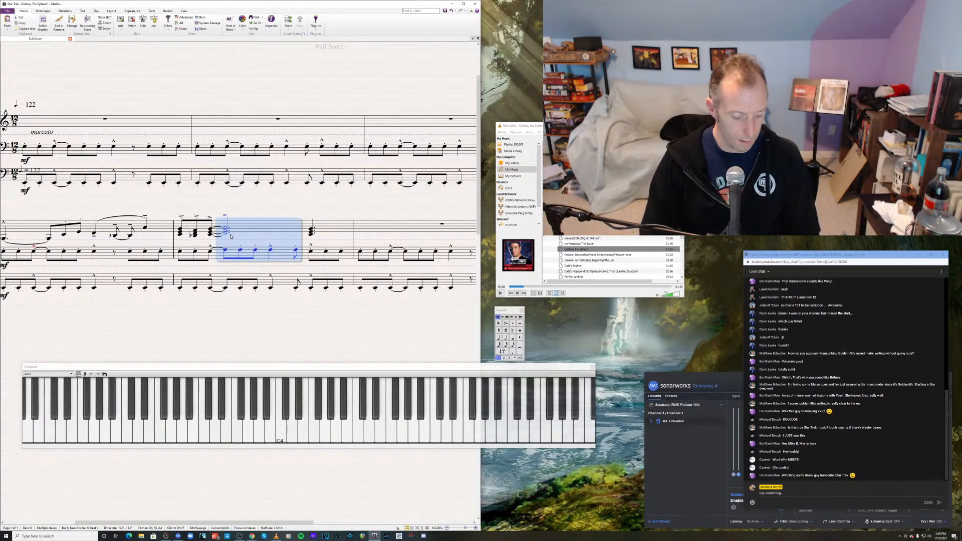
{"action": "key", "text": "Down"}
{"action": "left_click", "coordinate": [226, 234]}
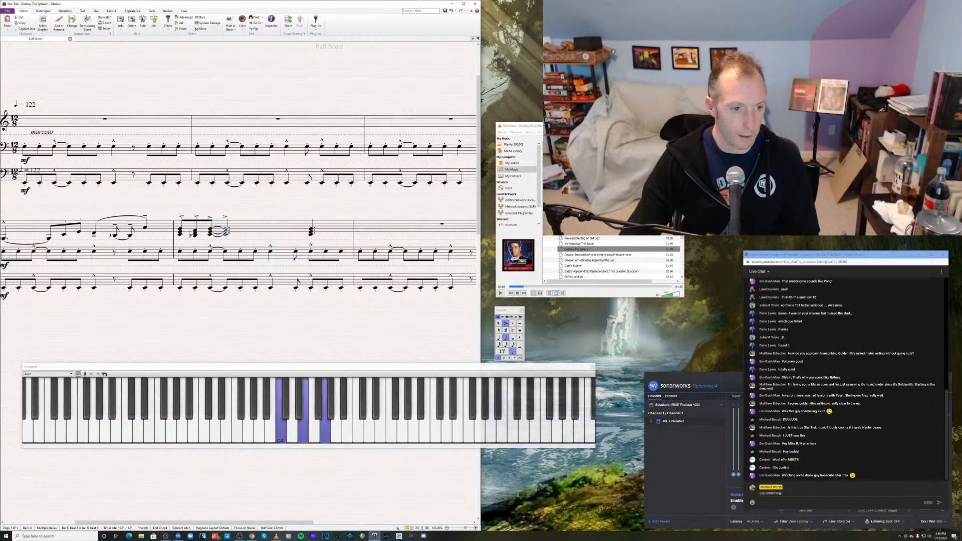
{"action": "left_click", "coordinate": [226, 235], "text": "shift"}
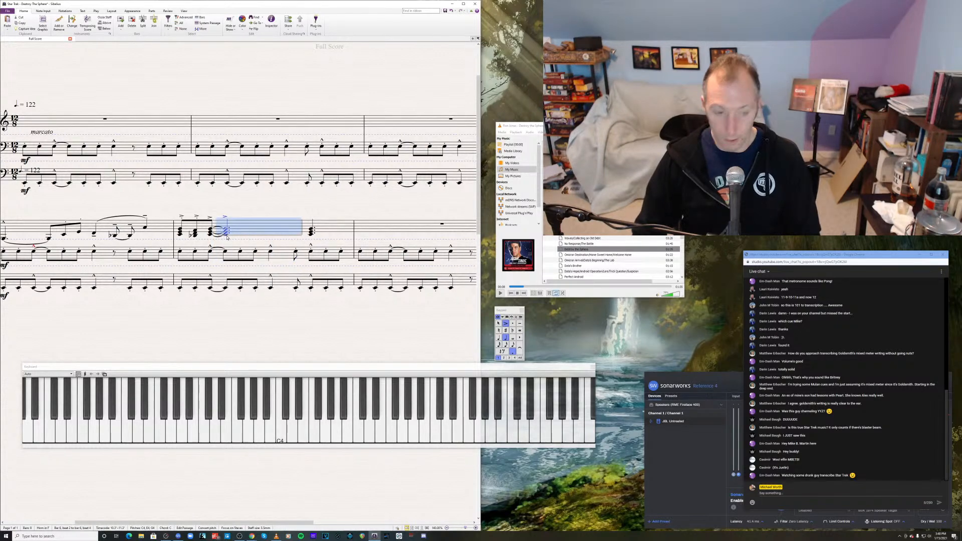
{"action": "key", "text": "KP_Enter"}
- Play back the revised horn passage from the start of bar 5, and stop once the tied chord has ended
{"action": "left_click_drag", "start_coordinate": [211, 198], "coordinate": [345, 176]}
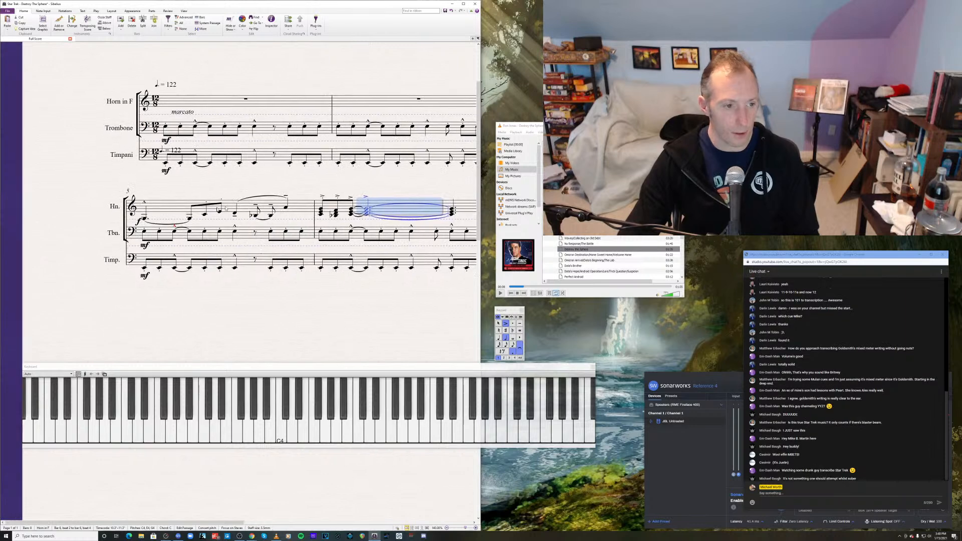
{"action": "left_click", "coordinate": [145, 220]}
{"action": "key", "text": "p"}
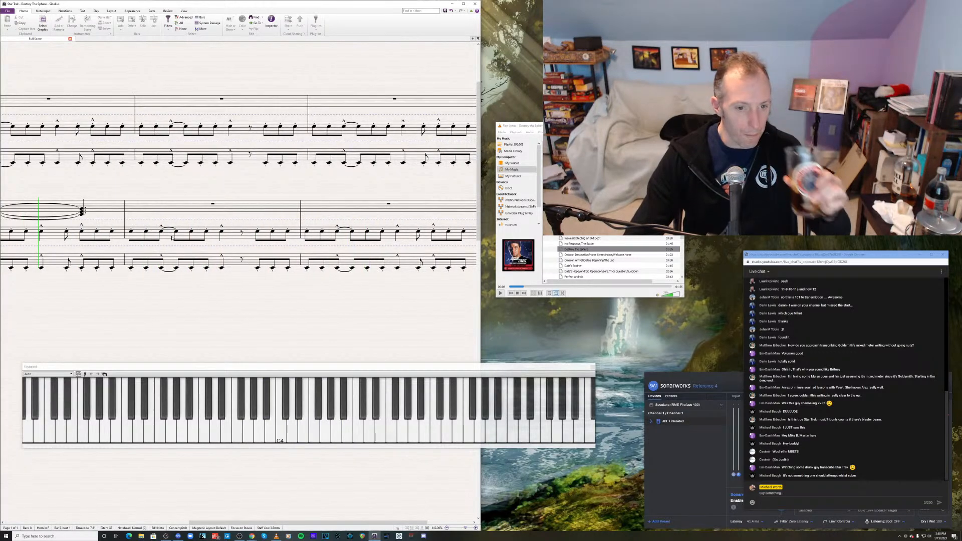
{"action": "key", "text": "space"}
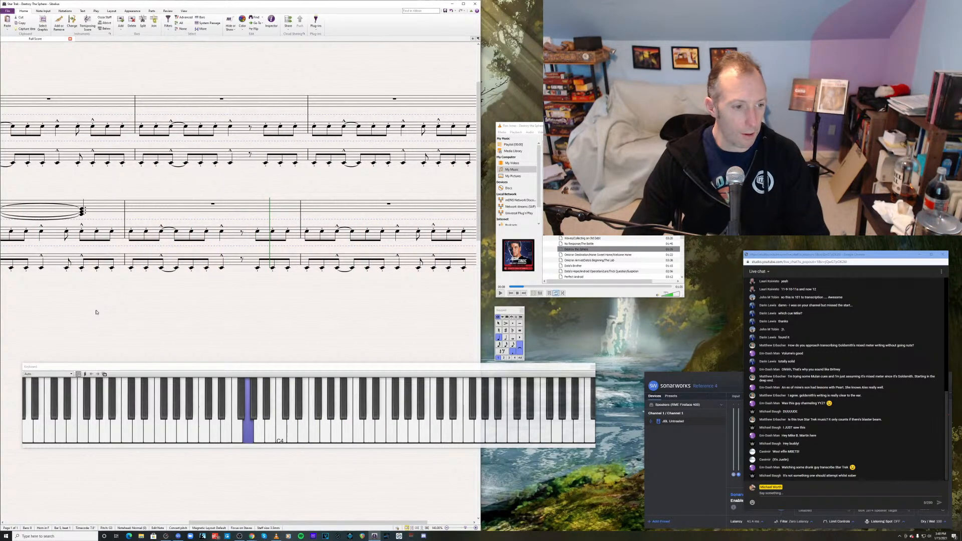
- Add an fp dynamic under the third horn chord of bar 6 and a crescendo hairpin from the held chord to the last chord
{"action": "left_click_drag", "start_coordinate": [96, 311], "coordinate": [314, 292]}
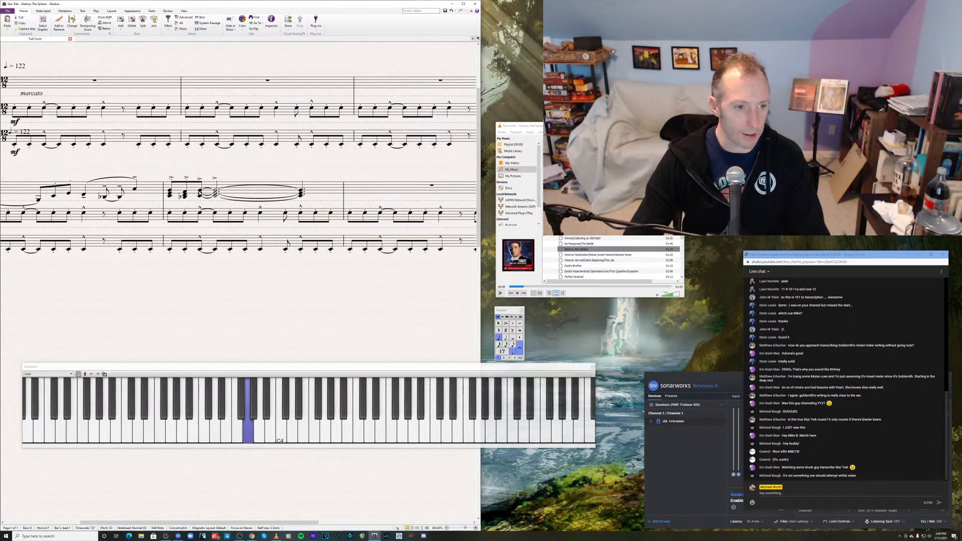
{"action": "left_click", "coordinate": [200, 192]}
{"action": "key", "text": "ctrl+e"}
{"action": "key", "text": "ctrl+f"}
{"action": "key", "text": "ctrl+p"}
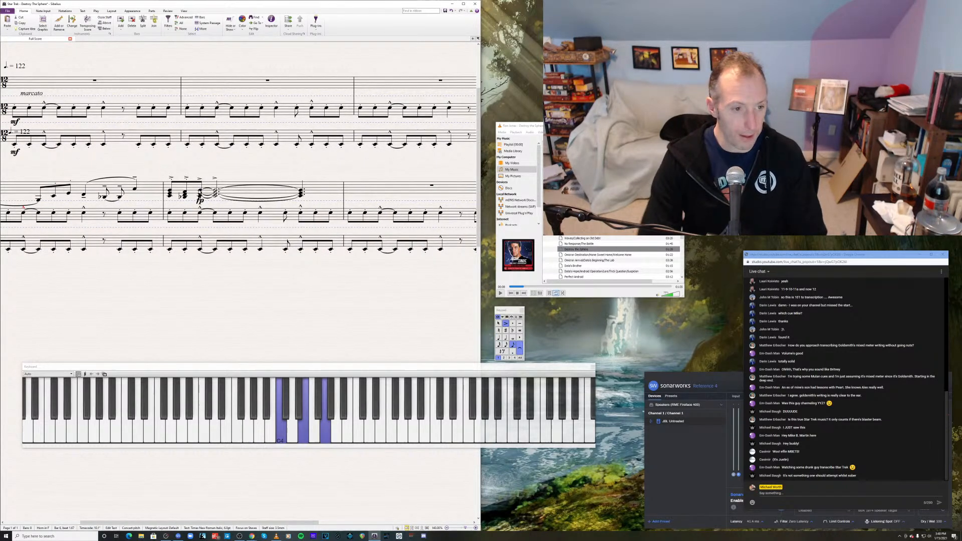
{"action": "key", "text": "Escape"}
{"action": "left_click", "coordinate": [215, 196]}
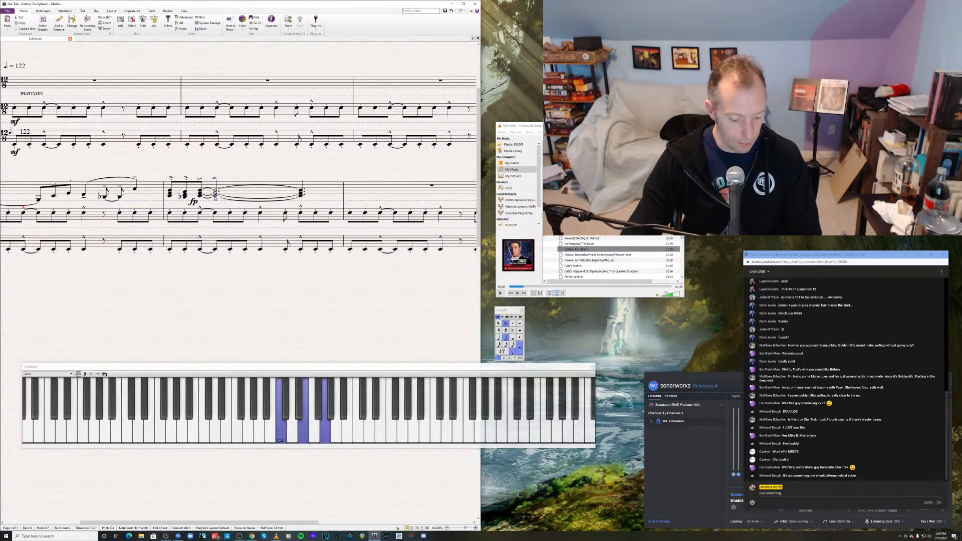
{"action": "key", "text": "h"}
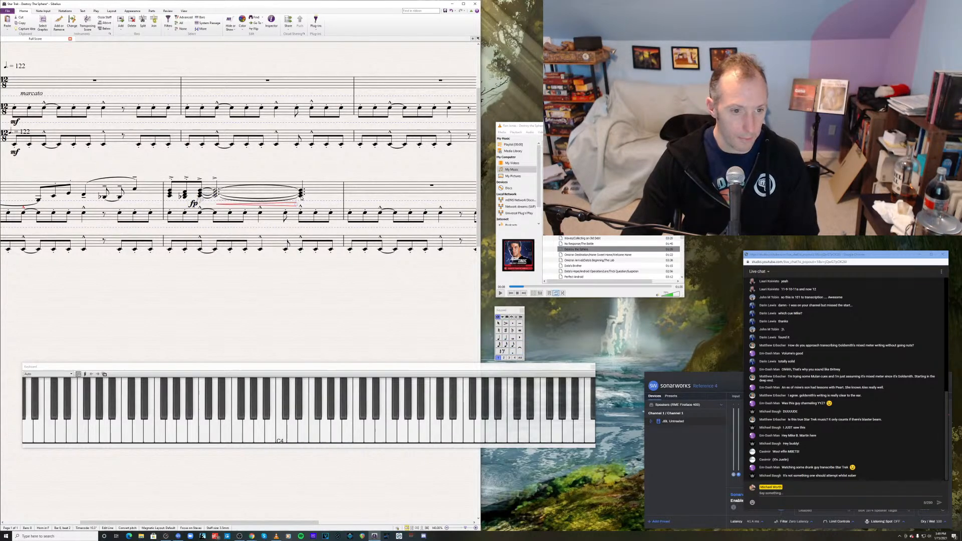
- Add an f dynamic under the last horn chord of bar 6, at the end of the crescendo hairpin
{"action": "left_click", "coordinate": [301, 194]}
{"action": "key", "text": "ctrl+e"}
{"action": "key", "text": "ctrl+m"}
{"action": "key", "text": "ctrl+f"}
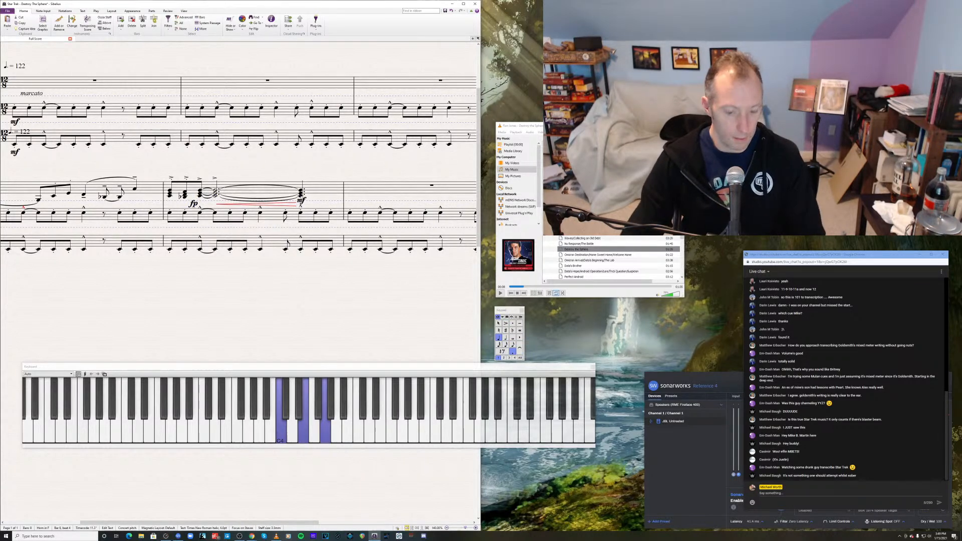
{"action": "key", "text": "BackSpace"}
{"action": "key", "text": "BackSpace"}
{"action": "key", "text": "ctrl+f"}
{"action": "key", "text": "Escape"}
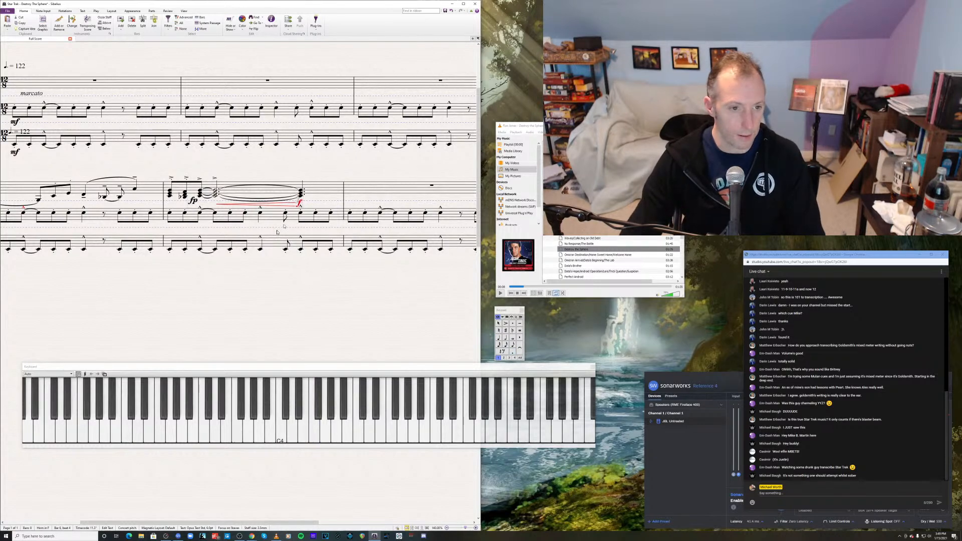
- Play back the score from the first horn note of bar 5, and stop once playback has passed into bar 7
{"action": "left_click", "coordinate": [274, 217]}
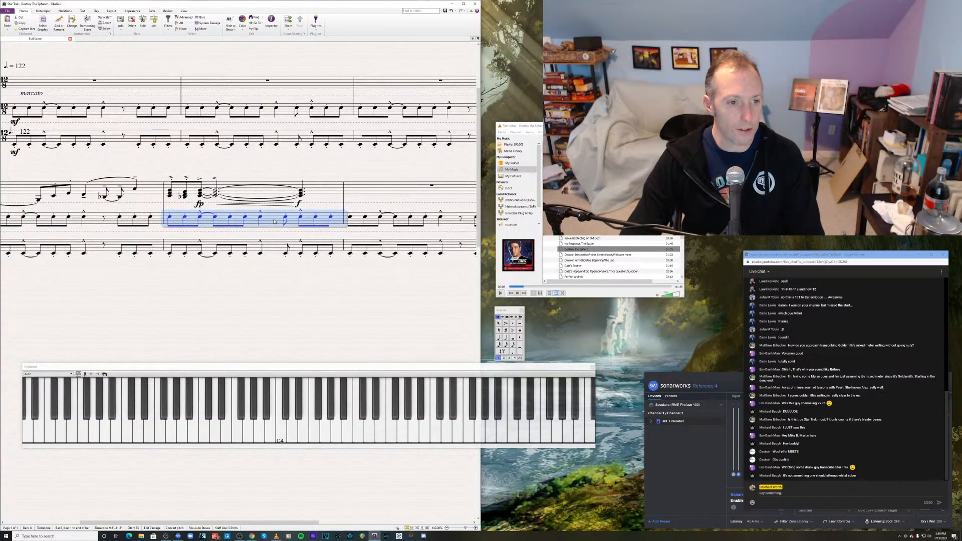
{"action": "left_click_drag", "start_coordinate": [106, 300], "coordinate": [209, 312]}
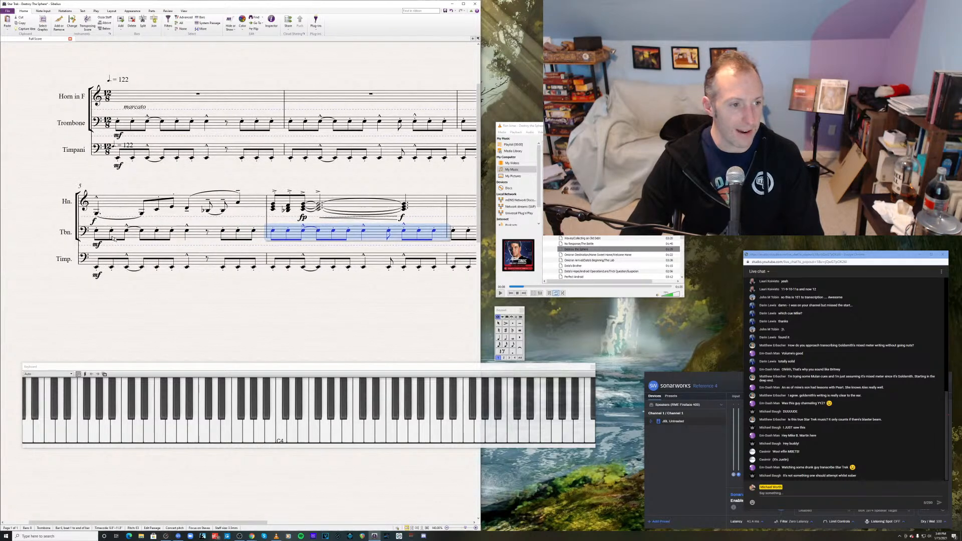
{"action": "left_click", "coordinate": [96, 215]}
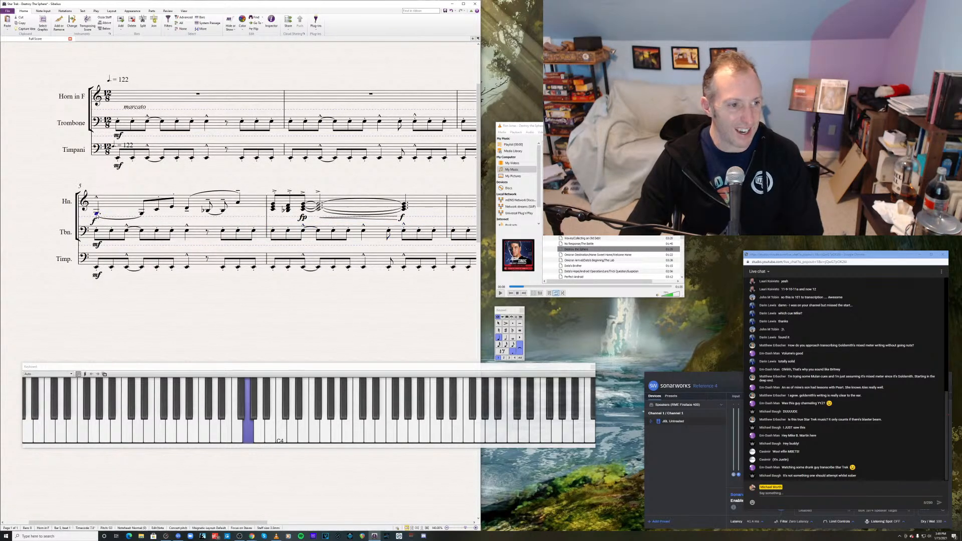
{"action": "key", "text": "p"}
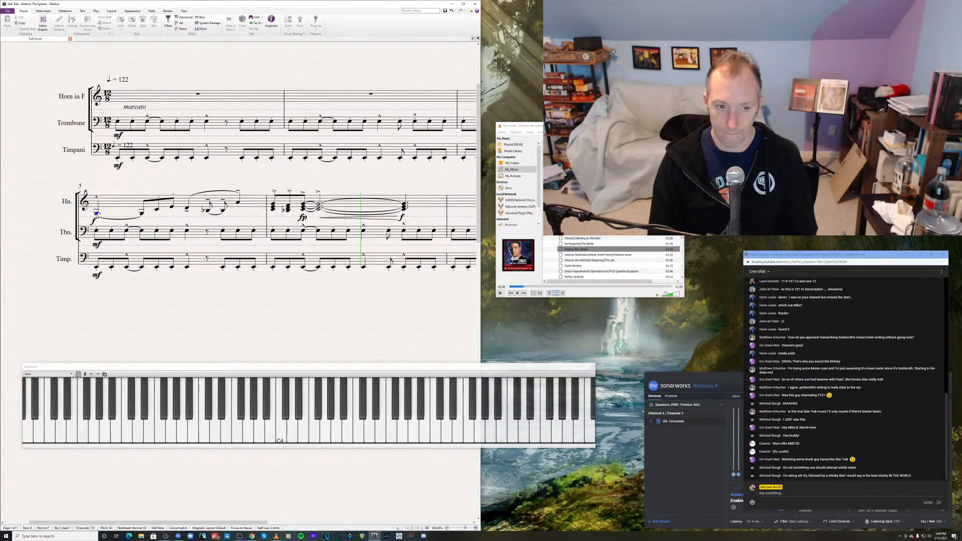
{"action": "key", "text": "space"}
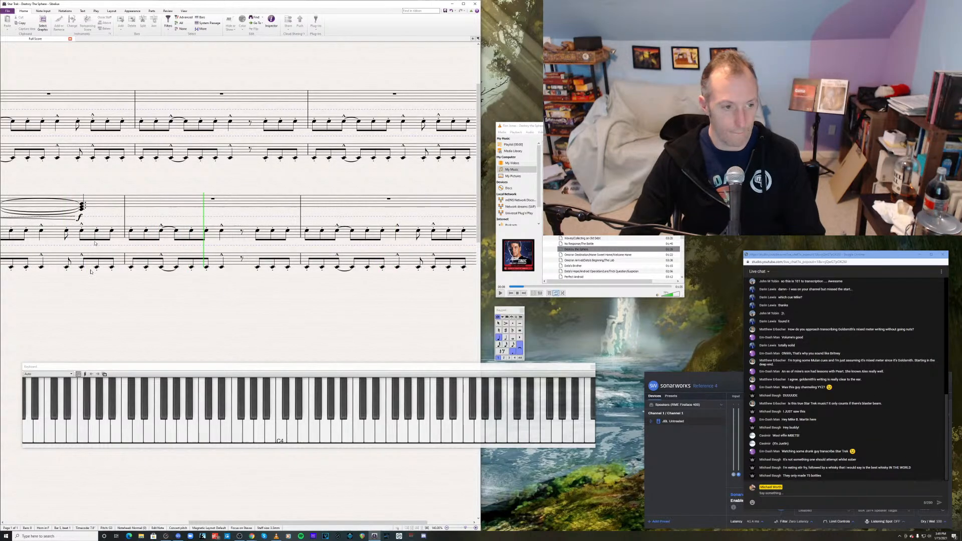
- Remove the rhythm dot from the last horn chord of bar 6, shortening it to a plain quarter note
{"action": "left_click_drag", "start_coordinate": [222, 318], "coordinate": [399, 333]}
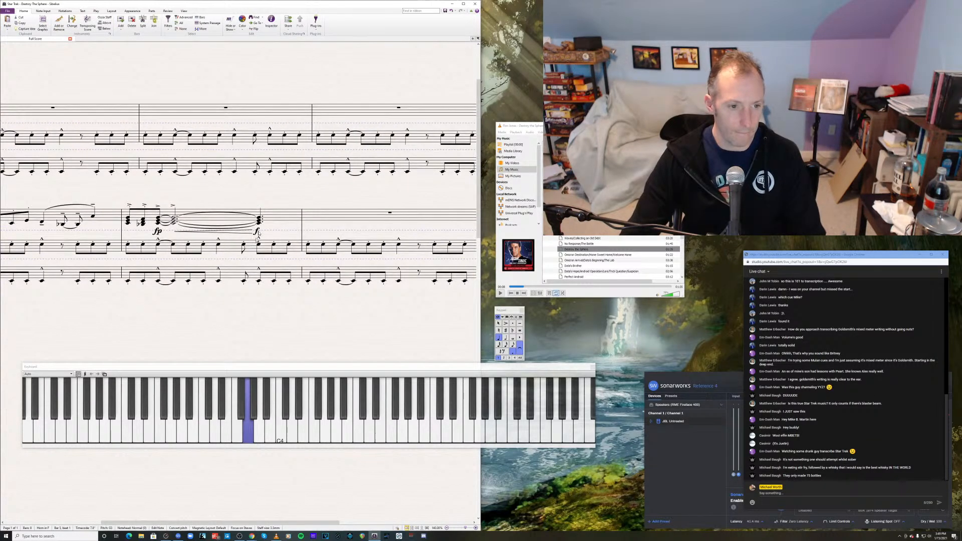
{"action": "left_click", "coordinate": [259, 224]}
{"action": "key", "text": "KP_Decimal"}
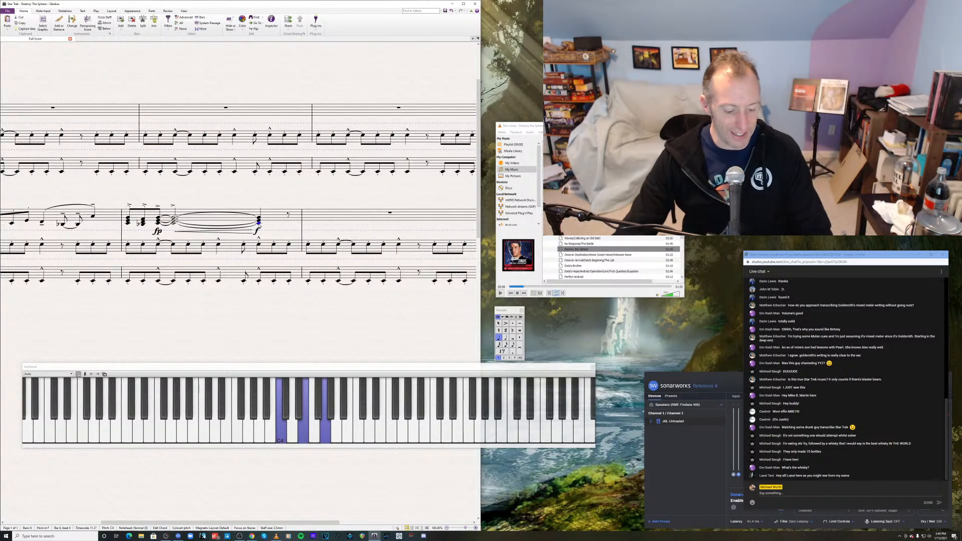
- Switch to the media player and replay the reference recording's horn passage several times, pausing it when done
{"action": "left_click", "coordinate": [518, 287]}
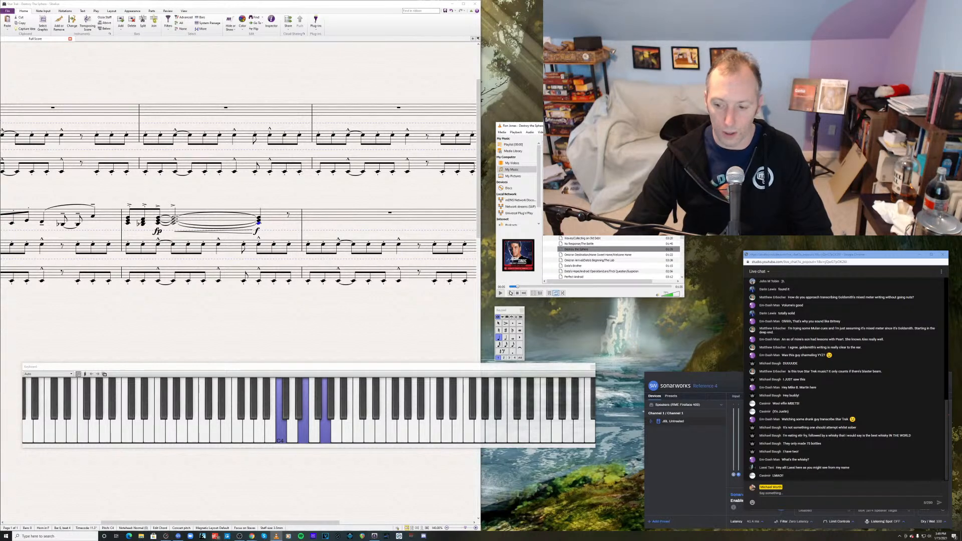
{"action": "left_click", "coordinate": [500, 293]}
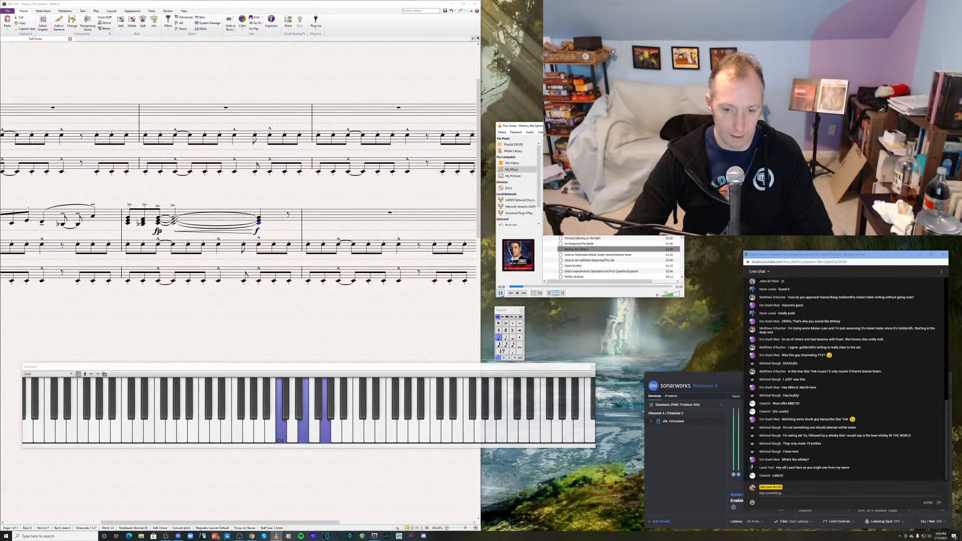
{"action": "left_click", "coordinate": [500, 293]}
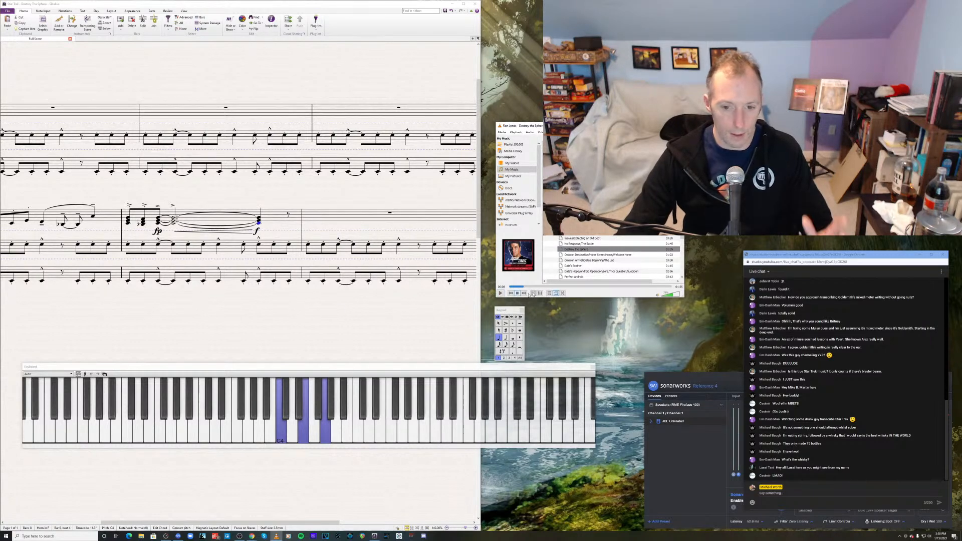
{"action": "left_click", "coordinate": [501, 294]}
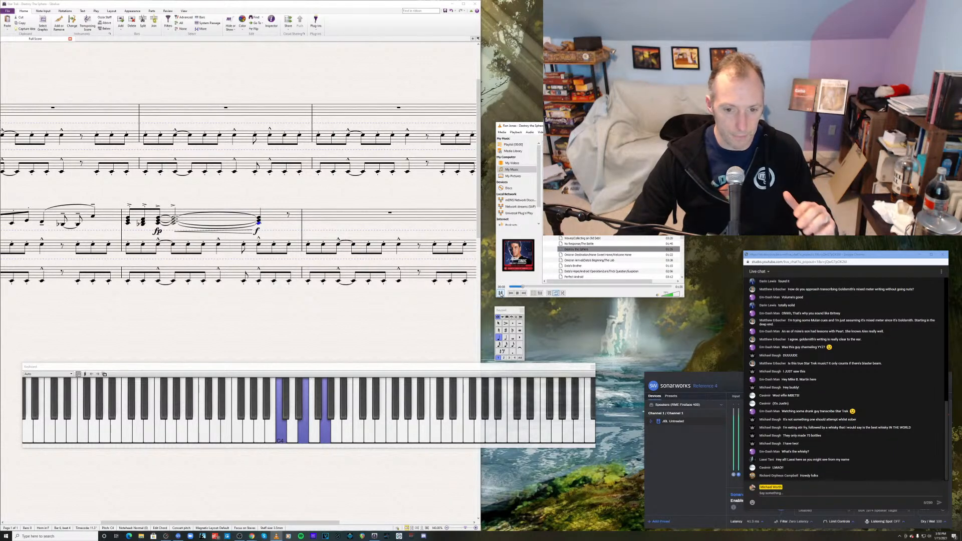
{"action": "left_click", "coordinate": [518, 288]}
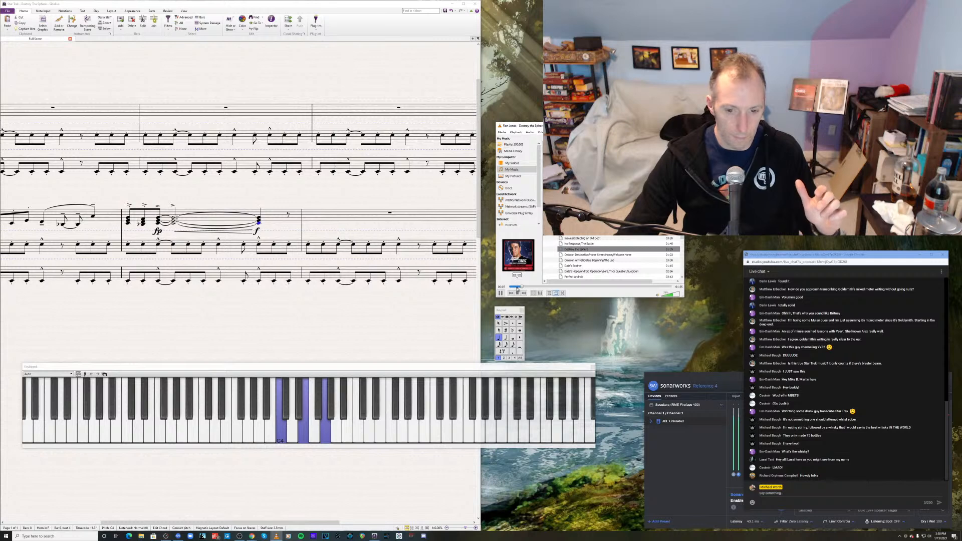
{"action": "left_click", "coordinate": [516, 288]}
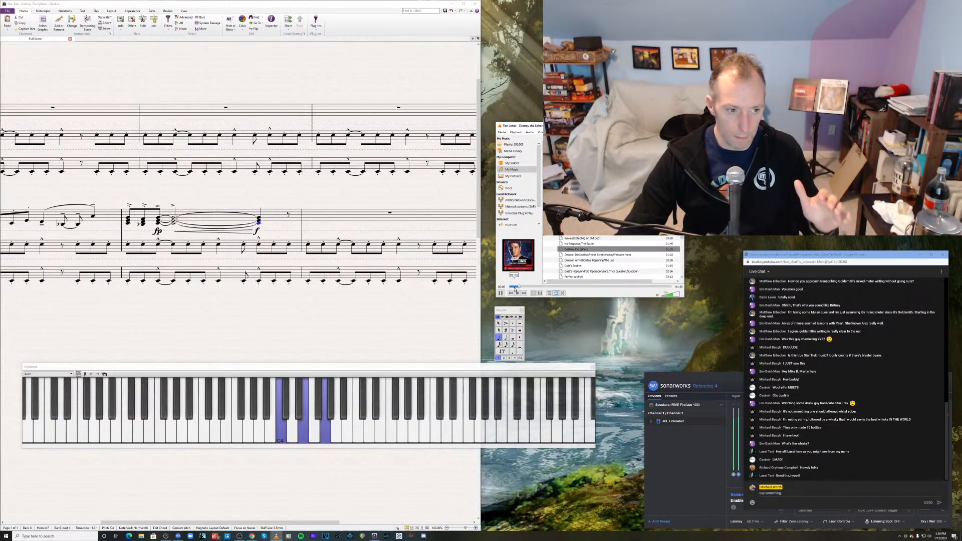
{"action": "left_click", "coordinate": [500, 293]}
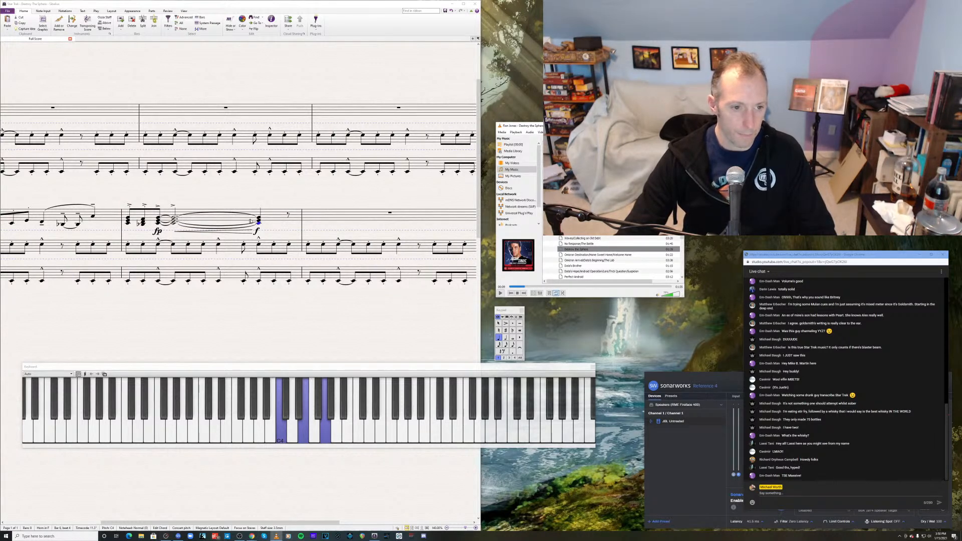
- Switch back to the score, clear the selection and turn off Focus on Staves to show every instrument
{"action": "left_click", "coordinate": [267, 303]}
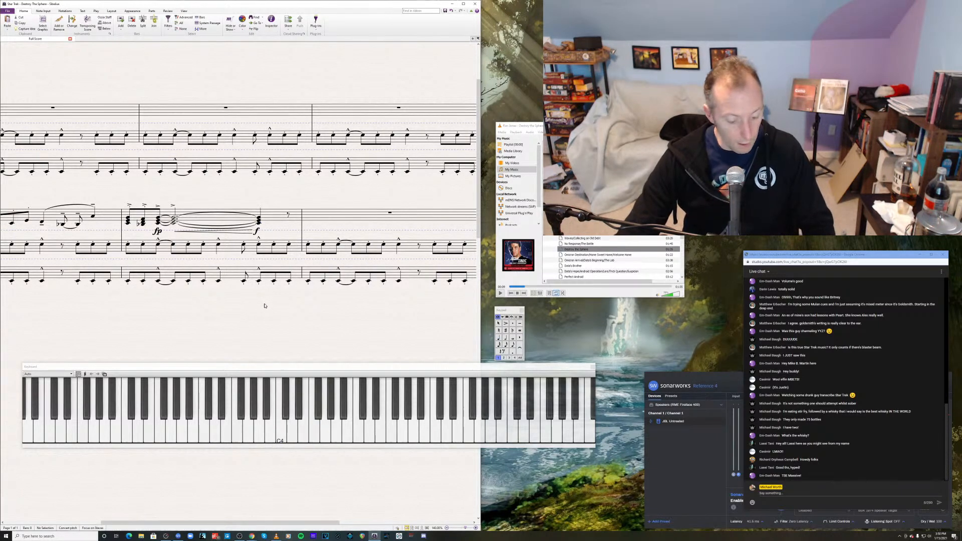
{"action": "key", "text": "ctrl+alt+f"}
{"action": "left_click_drag", "start_coordinate": [274, 247], "coordinate": [303, 251]}
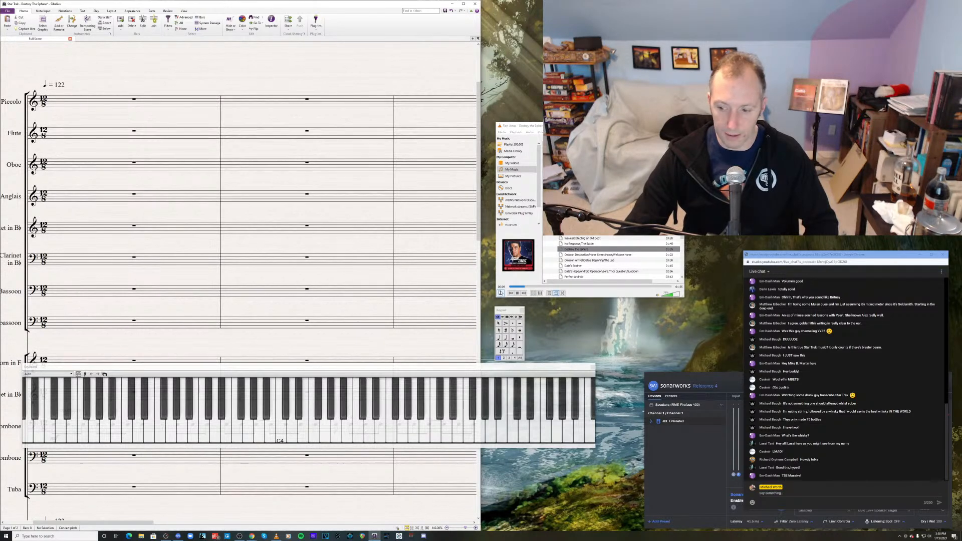
- Listen to two short excerpts of the reference recording to identify what the other instruments play
{"action": "left_click", "coordinate": [501, 293]}
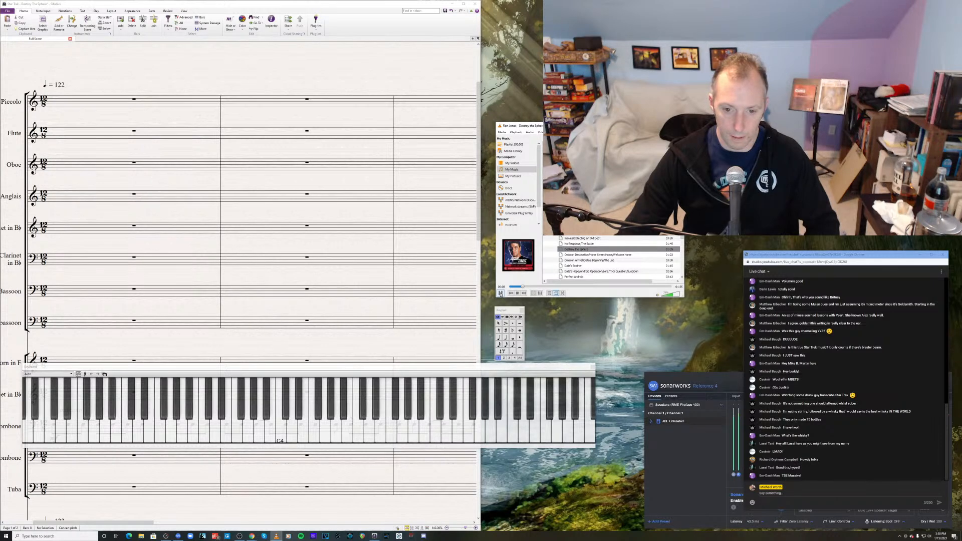
{"action": "left_click", "coordinate": [500, 293]}
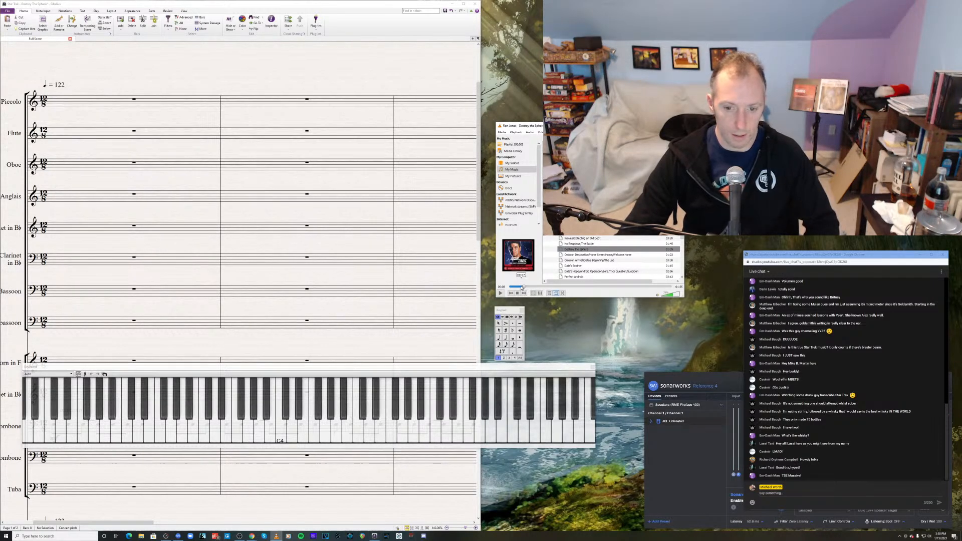
{"action": "left_click", "coordinate": [500, 293]}
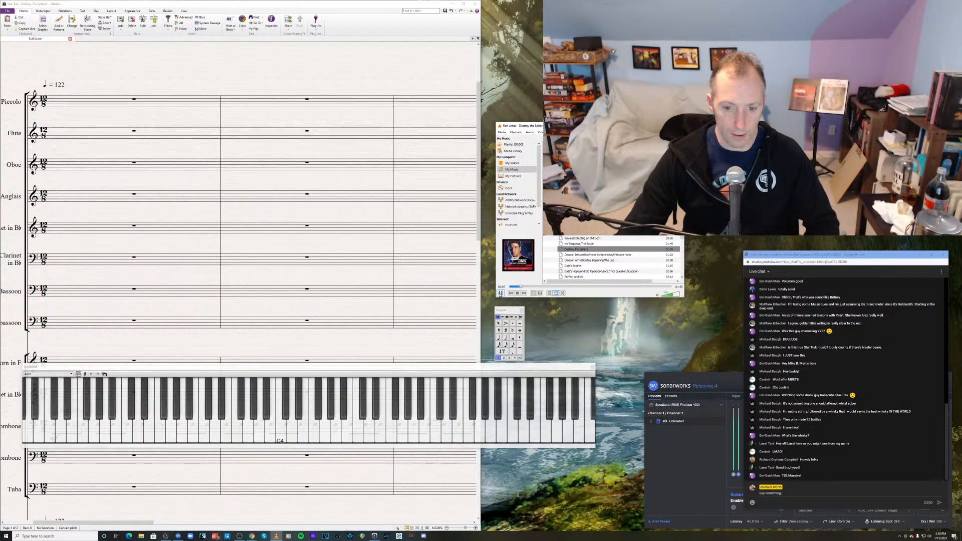
{"action": "left_click", "coordinate": [500, 294]}
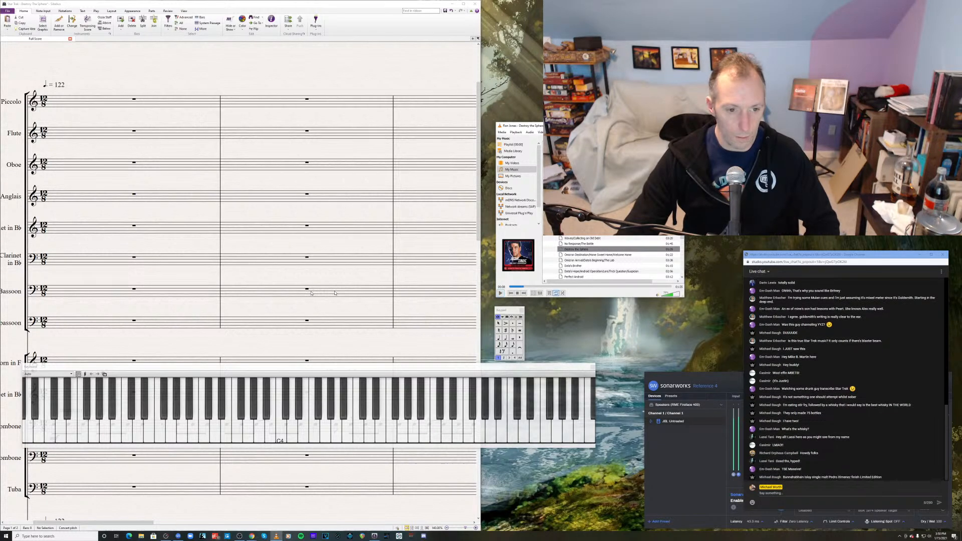
- Move the on-screen piano keyboard lower so that it uncovers the Horn in F staff of the full score
{"action": "left_click_drag", "start_coordinate": [302, 283], "coordinate": [323, 311]}
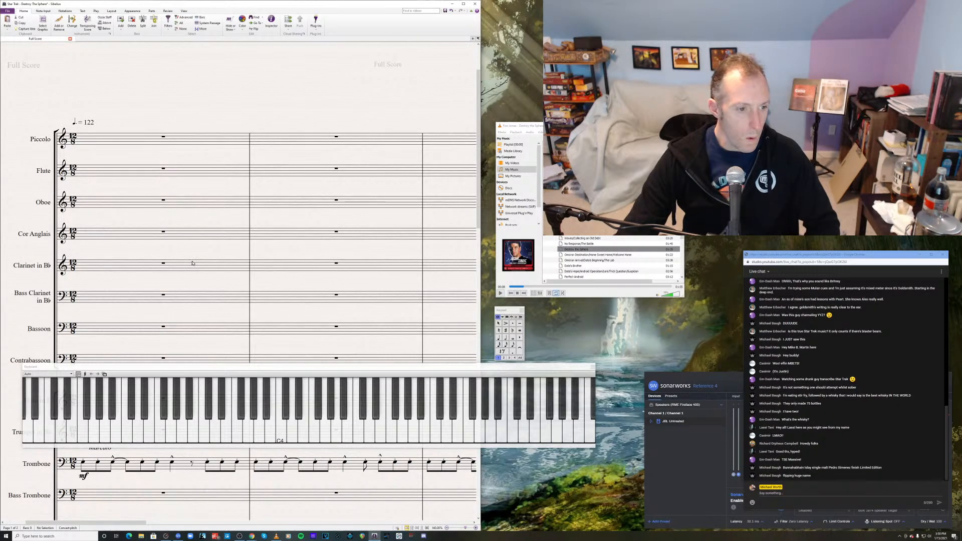
{"action": "left_click", "coordinate": [194, 263]}
{"action": "key", "text": "Escape"}
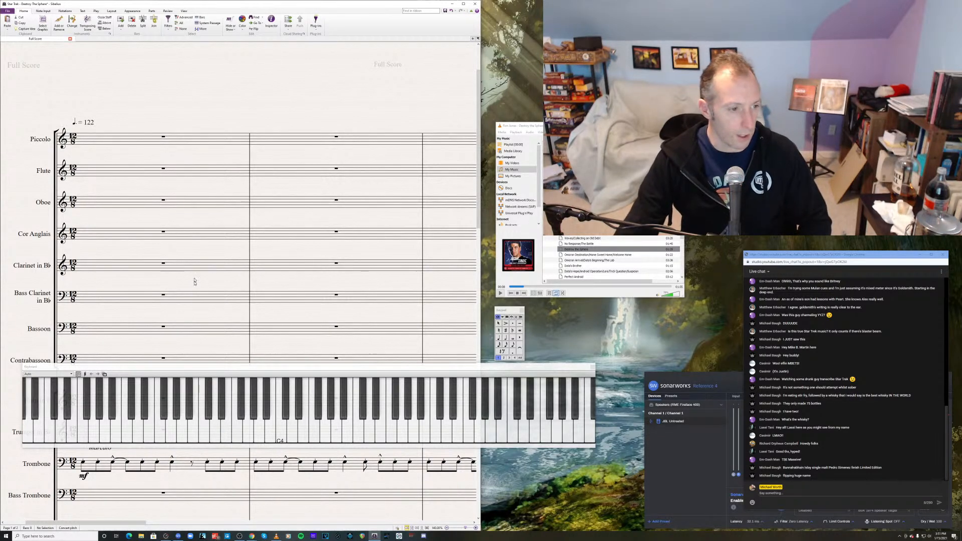
{"action": "left_click_drag", "start_coordinate": [190, 284], "coordinate": [148, 249]}
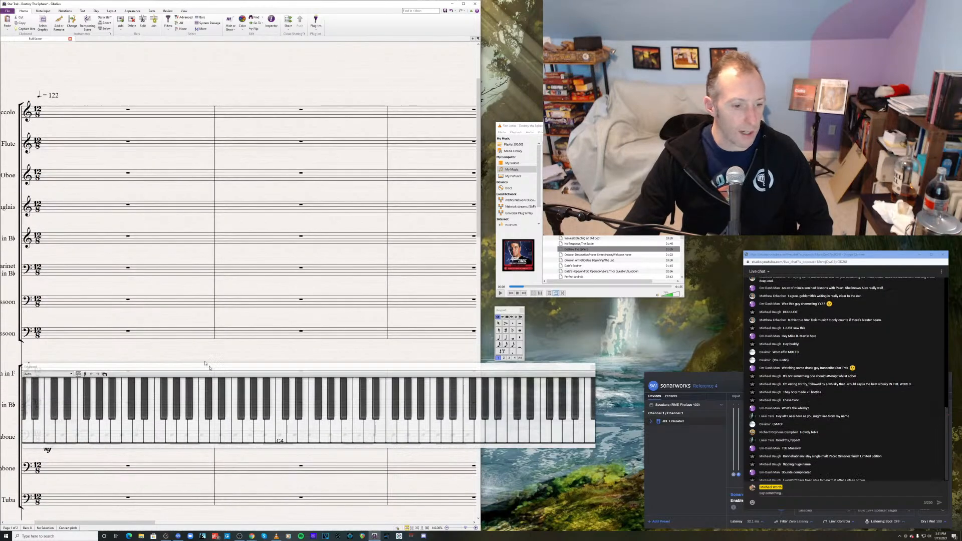
{"action": "left_click_drag", "start_coordinate": [211, 370], "coordinate": [204, 403]}
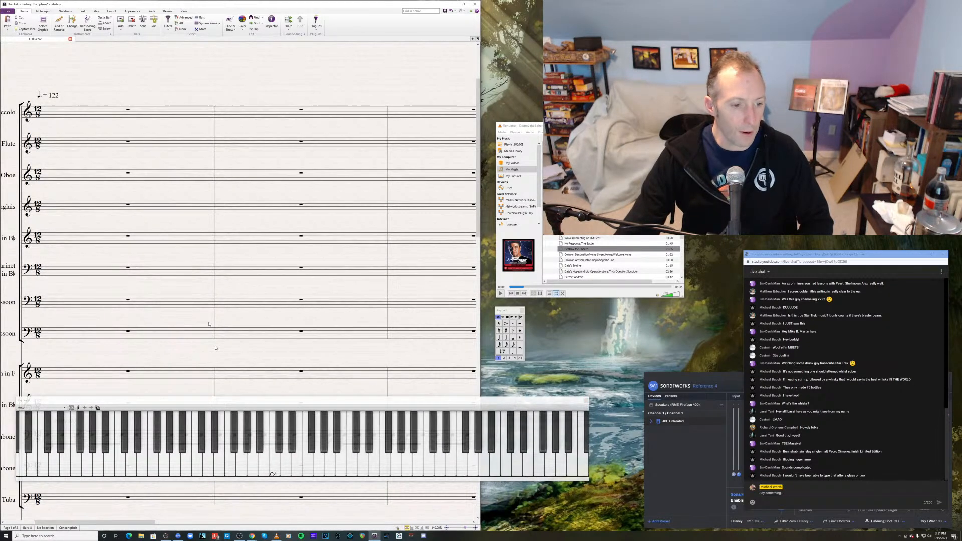
- Select bar 1 of the Flute and Oboe staves in the full score
{"action": "left_click_drag", "start_coordinate": [210, 309], "coordinate": [198, 205]}
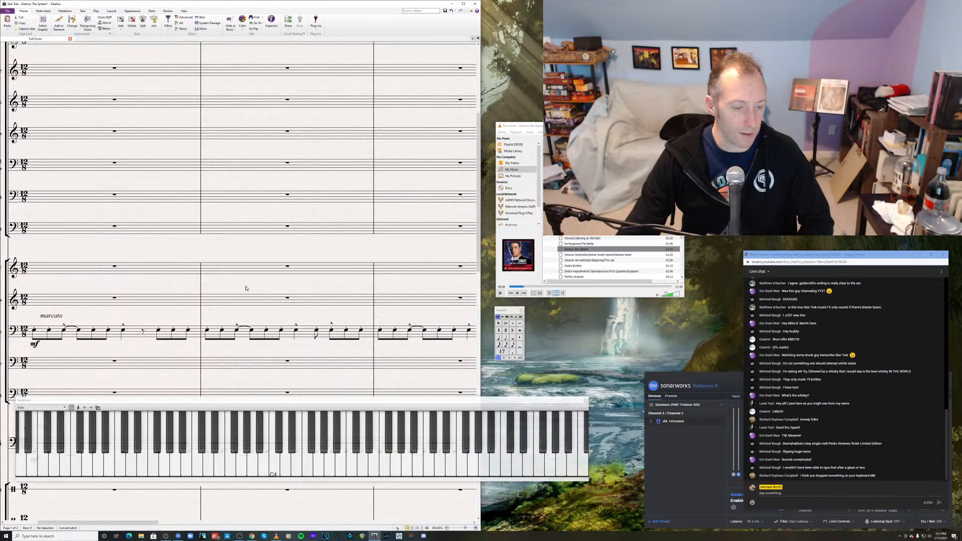
{"action": "left_click_drag", "start_coordinate": [247, 287], "coordinate": [189, 212]}
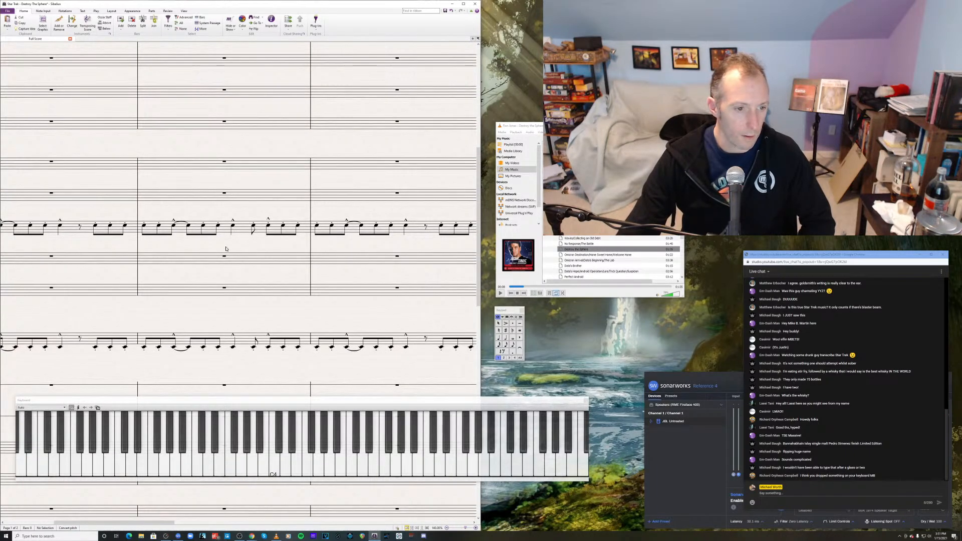
{"action": "left_click_drag", "start_coordinate": [226, 249], "coordinate": [286, 248]}
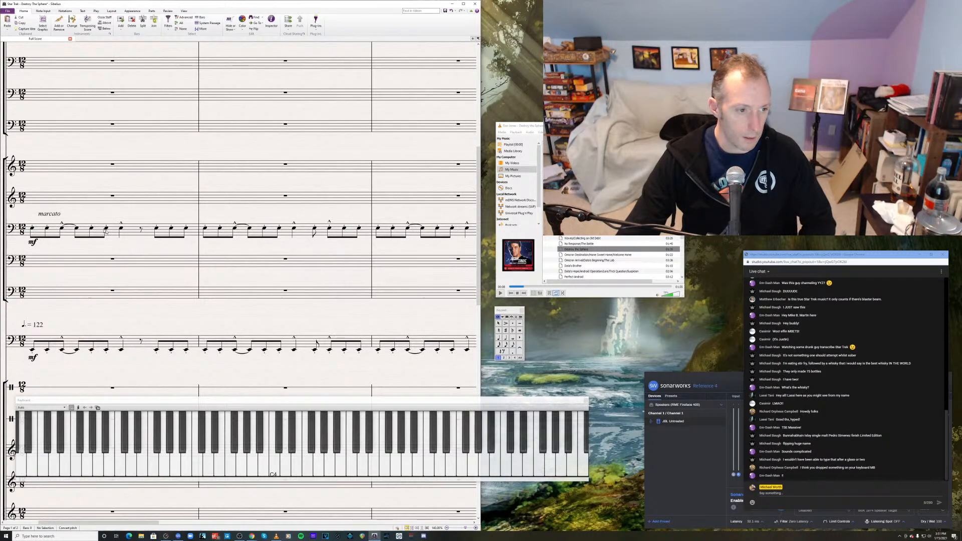
{"action": "left_click_drag", "start_coordinate": [173, 242], "coordinate": [311, 307]}
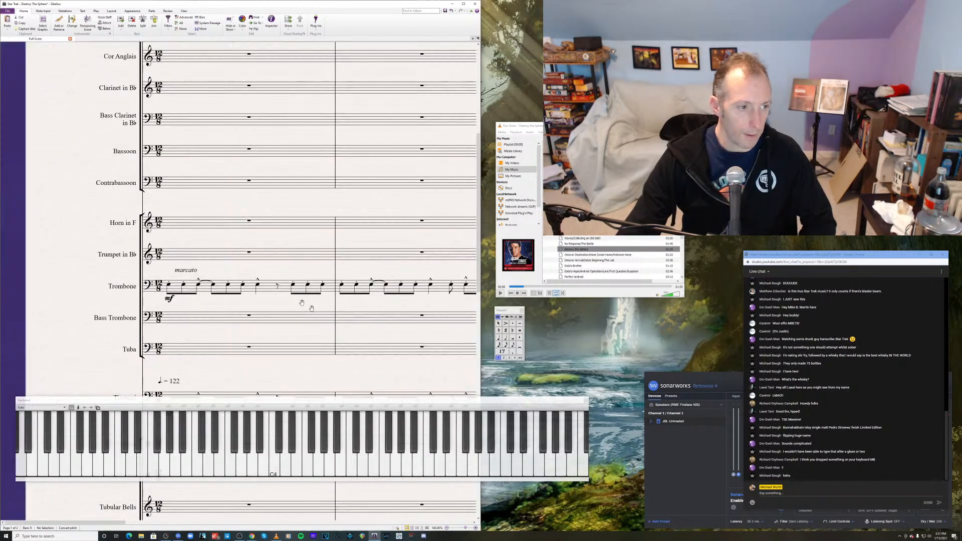
{"action": "left_click_drag", "start_coordinate": [225, 223], "coordinate": [285, 262]}
{"action": "scroll", "coordinate": [269, 151], "scroll_direction": "up", "scroll_amount": 3}
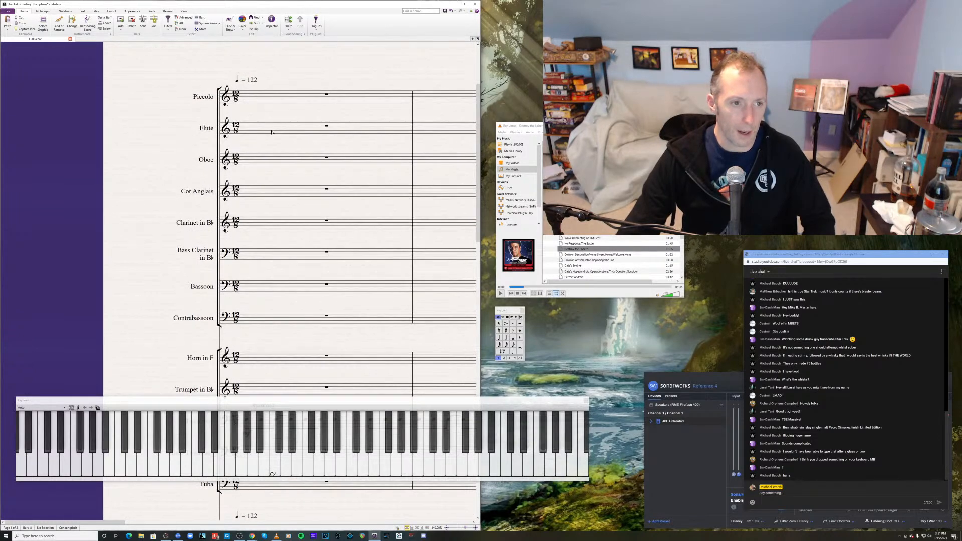
{"action": "left_click", "coordinate": [272, 131]}
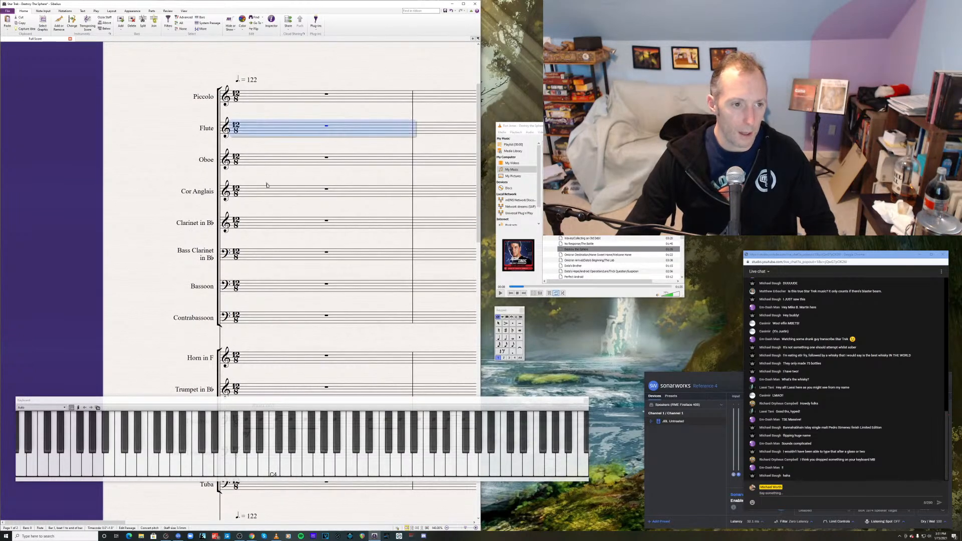
{"action": "left_click", "coordinate": [313, 161], "text": "shift"}
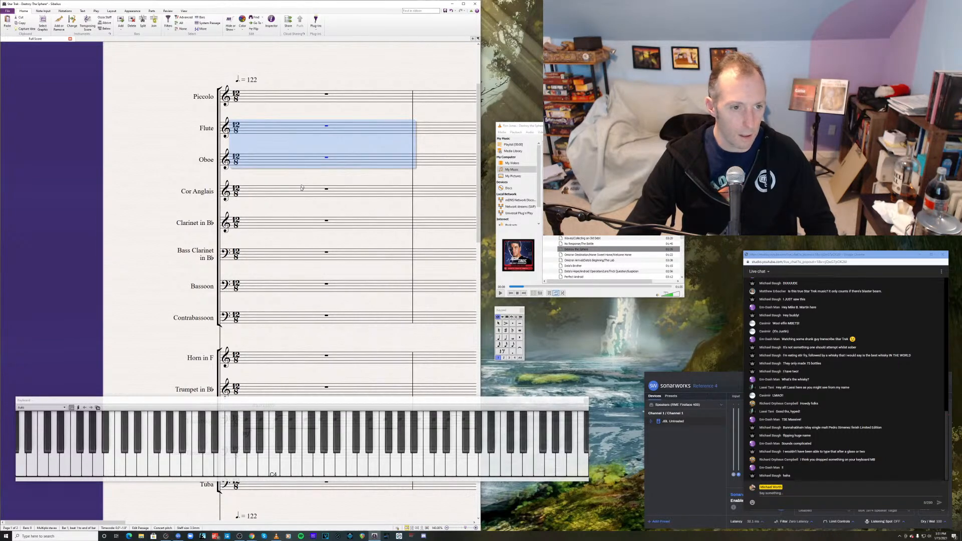
- Add bar 1 of the Trombone, Timpani, Orchestral Bells and Tinkle Bells to the selection and turn on Focus on Staves
{"action": "scroll", "coordinate": [280, 139], "scroll_direction": "down", "scroll_amount": 3}
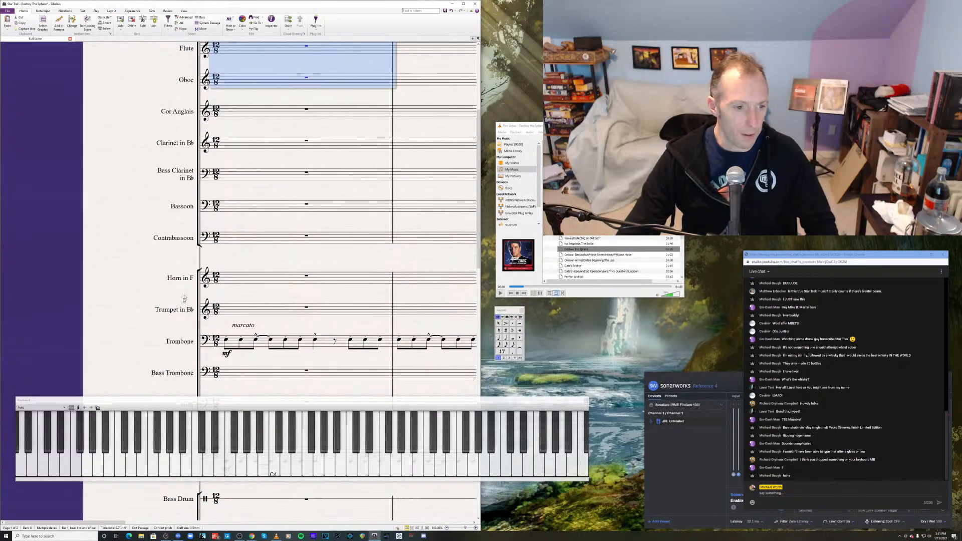
{"action": "scroll", "coordinate": [183, 332], "scroll_direction": "down", "scroll_amount": 2}
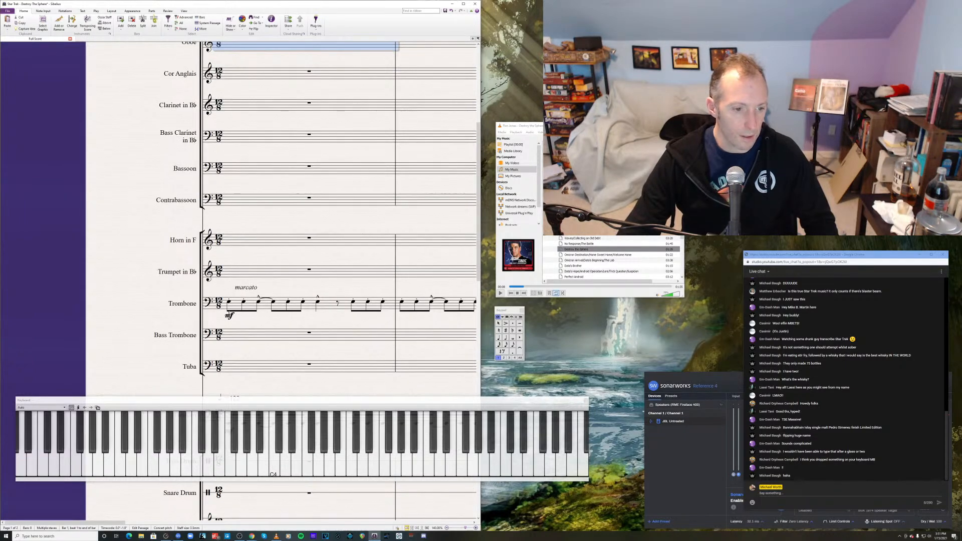
{"action": "left_click", "coordinate": [233, 307], "text": "ctrl"}
{"action": "scroll", "coordinate": [245, 304], "scroll_direction": "down", "scroll_amount": 4}
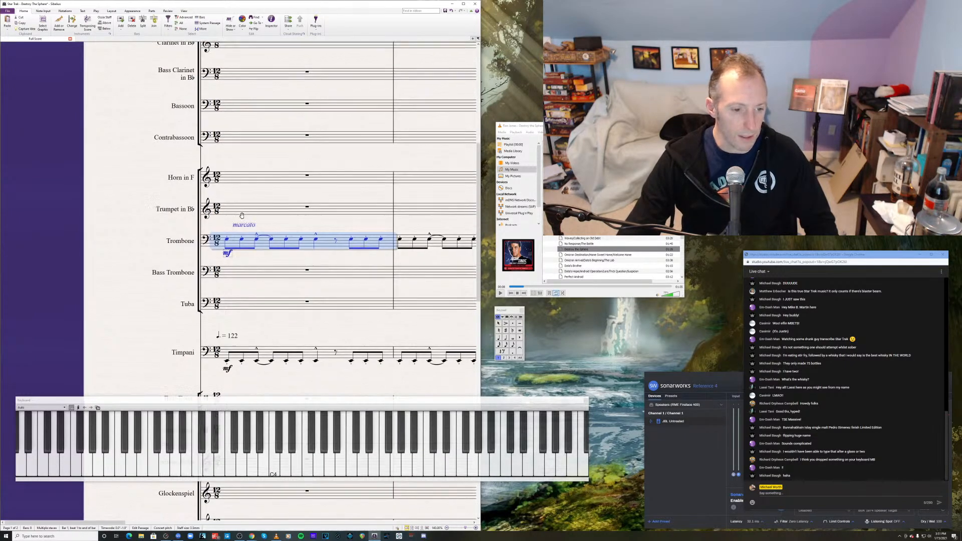
{"action": "left_click", "coordinate": [265, 307], "text": "ctrl"}
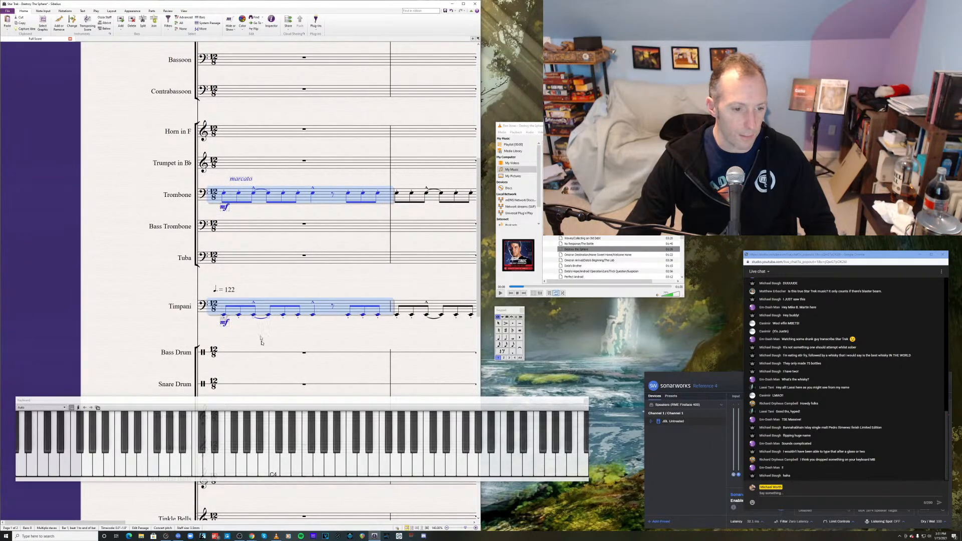
{"action": "scroll", "coordinate": [251, 281], "scroll_direction": "down", "scroll_amount": 5}
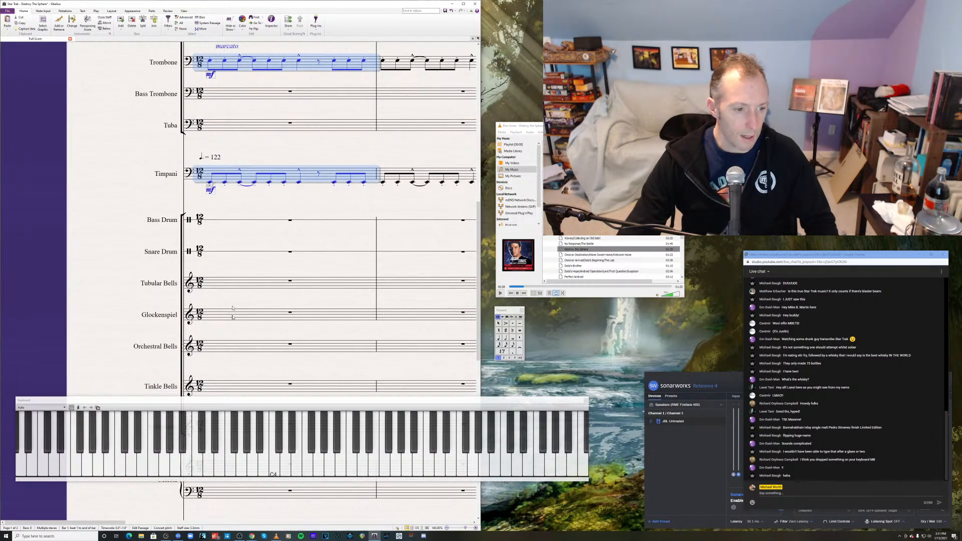
{"action": "left_click", "coordinate": [238, 348], "text": "ctrl"}
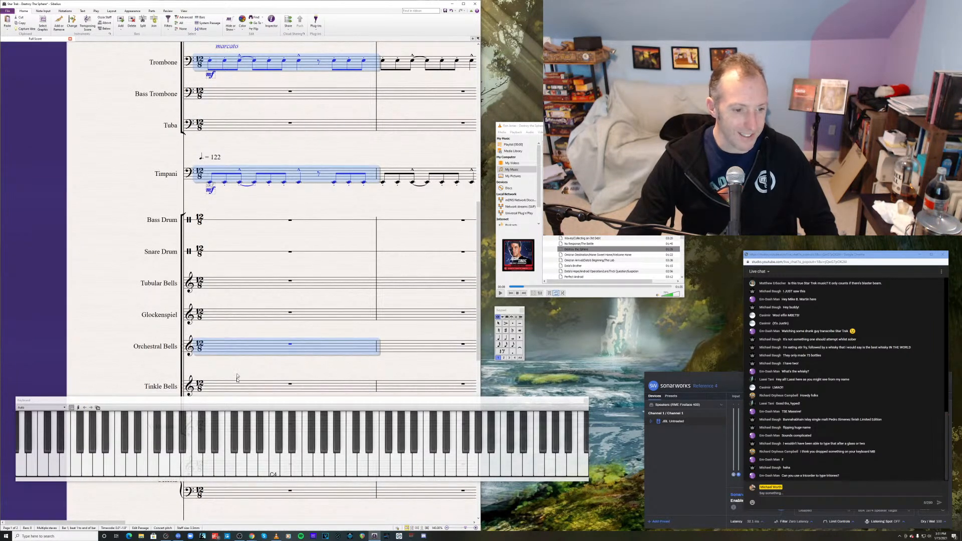
{"action": "left_click", "coordinate": [237, 390], "text": "shift"}
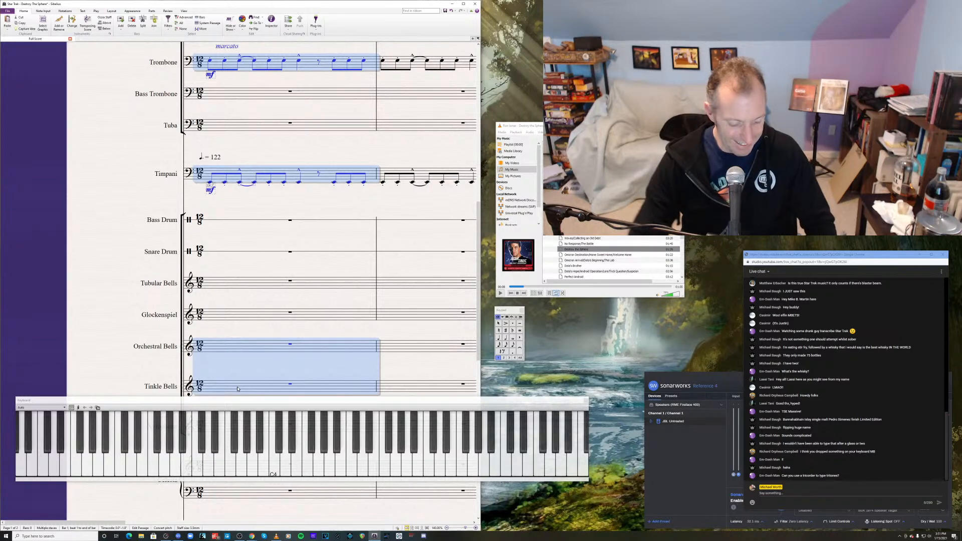
{"action": "key", "text": "ctrl+alt+f"}
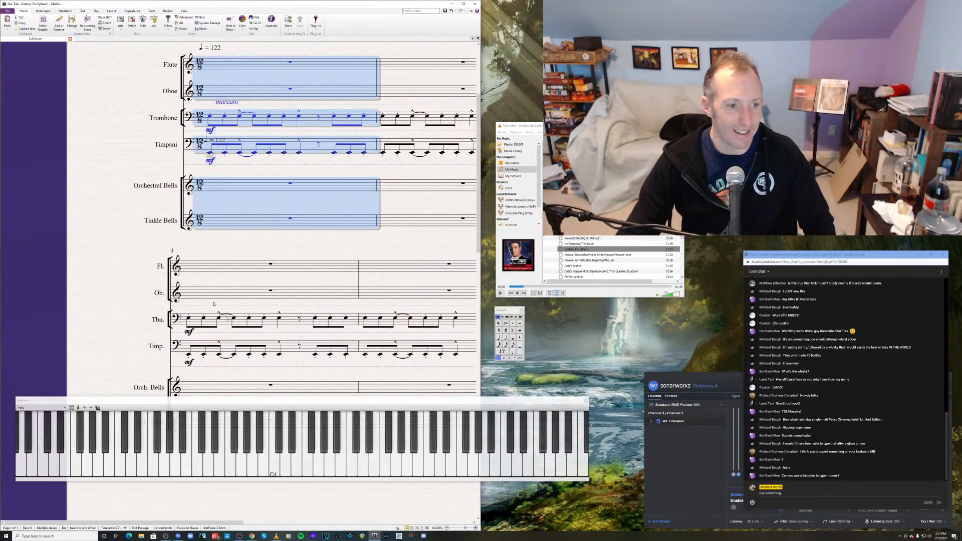
- Move the on-screen piano keyboard lower to uncover the second system's Tinkle Bells staff and clear the selection
{"action": "left_click_drag", "start_coordinate": [287, 401], "coordinate": [287, 448]}
{"action": "left_click", "coordinate": [302, 413]}
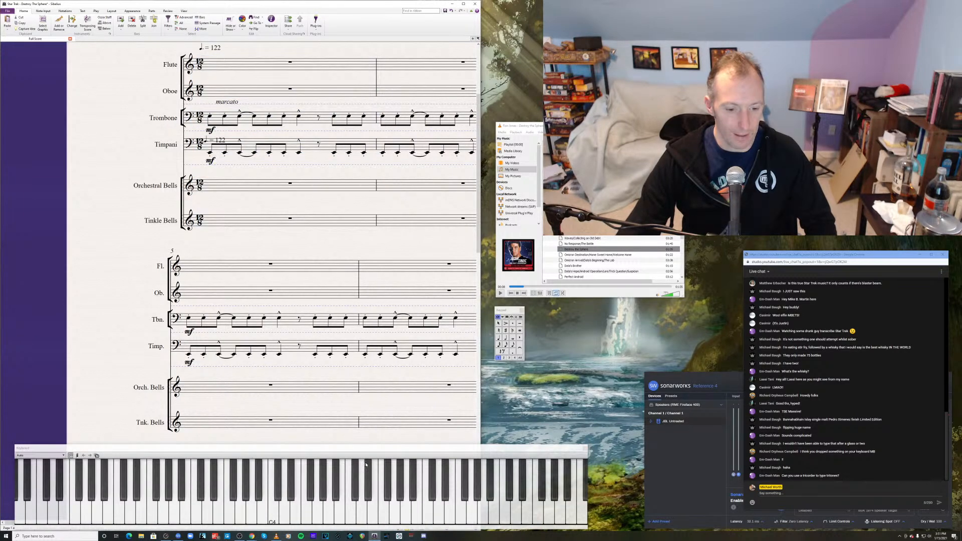
{"action": "left_click", "coordinate": [347, 424]}
{"action": "key", "text": "Escape"}
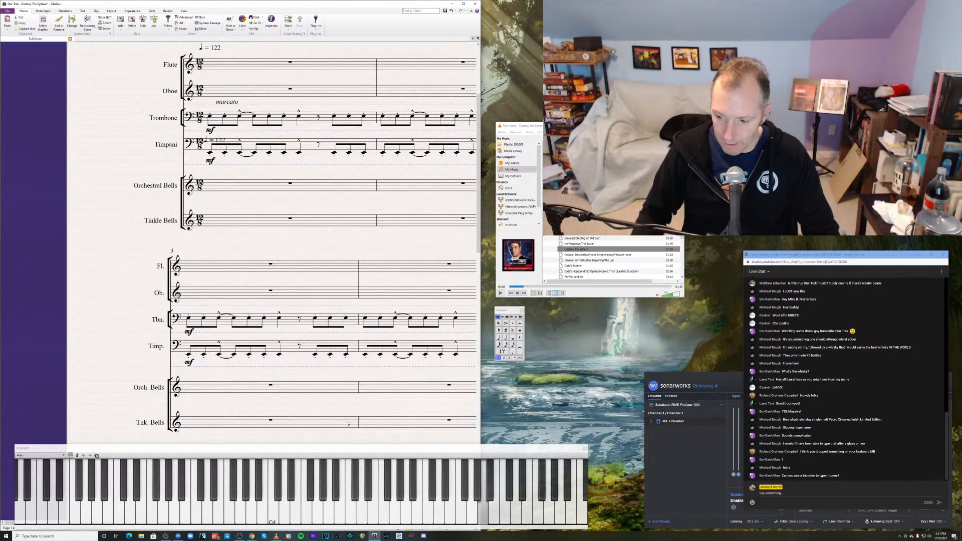
{"action": "left_click", "coordinate": [240, 391]}
{"action": "key", "text": "Escape"}
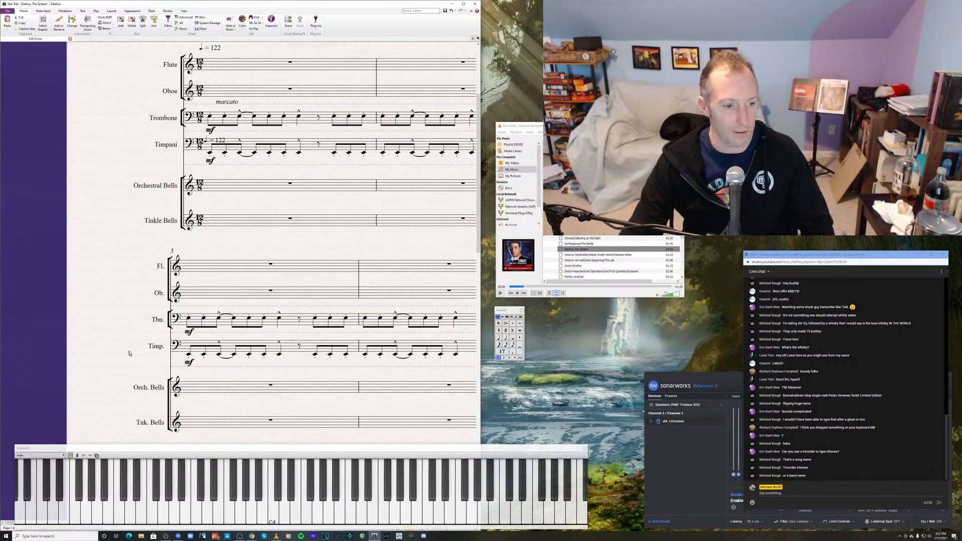
- Play back the focused score from the first Trombone note in bar 1
{"action": "left_click_drag", "start_coordinate": [119, 355], "coordinate": [100, 366]}
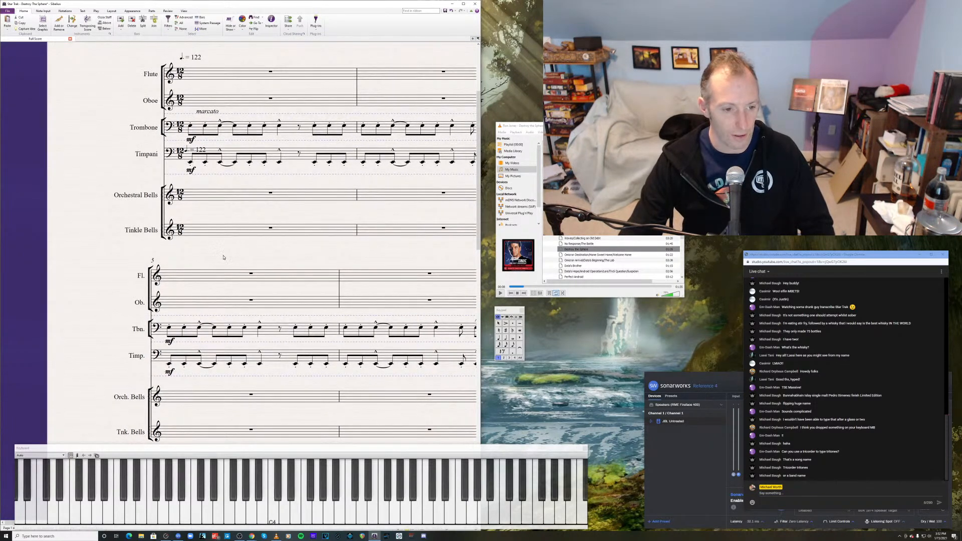
{"action": "left_click_drag", "start_coordinate": [214, 266], "coordinate": [208, 270]}
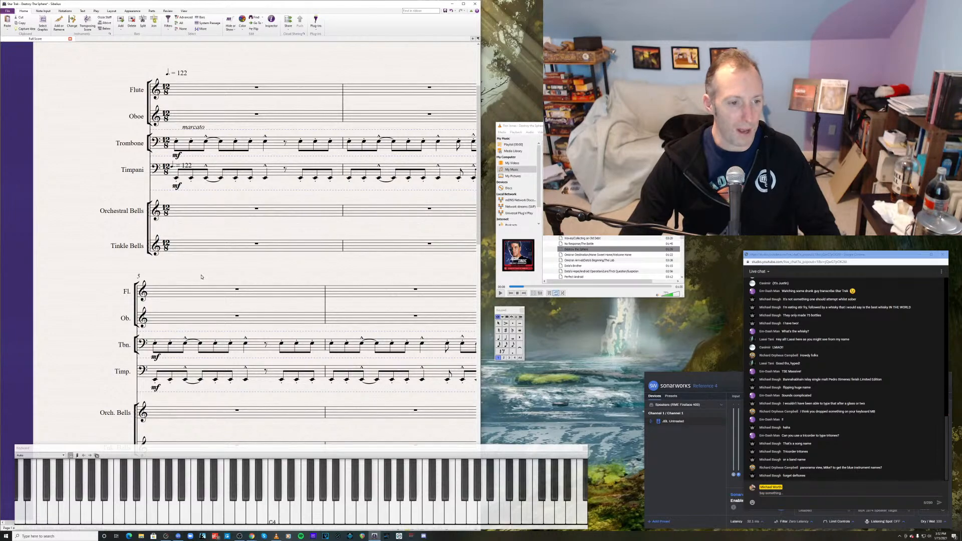
{"action": "left_click_drag", "start_coordinate": [201, 277], "coordinate": [181, 271]}
{"action": "mouse_move", "coordinate": [181, 272]}
{"action": "left_mouse_down"}
{"action": "mouse_move", "coordinate": [162, 284]}
{"action": "mouse_move", "coordinate": [148, 272]}
{"action": "mouse_move", "coordinate": [186, 269]}
{"action": "left_mouse_up"}
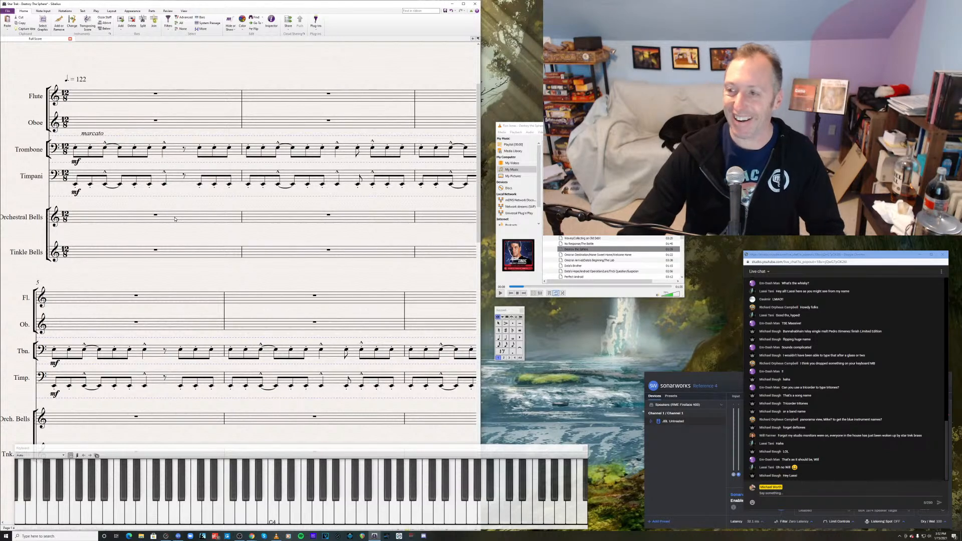
{"action": "left_click", "coordinate": [74, 147]}
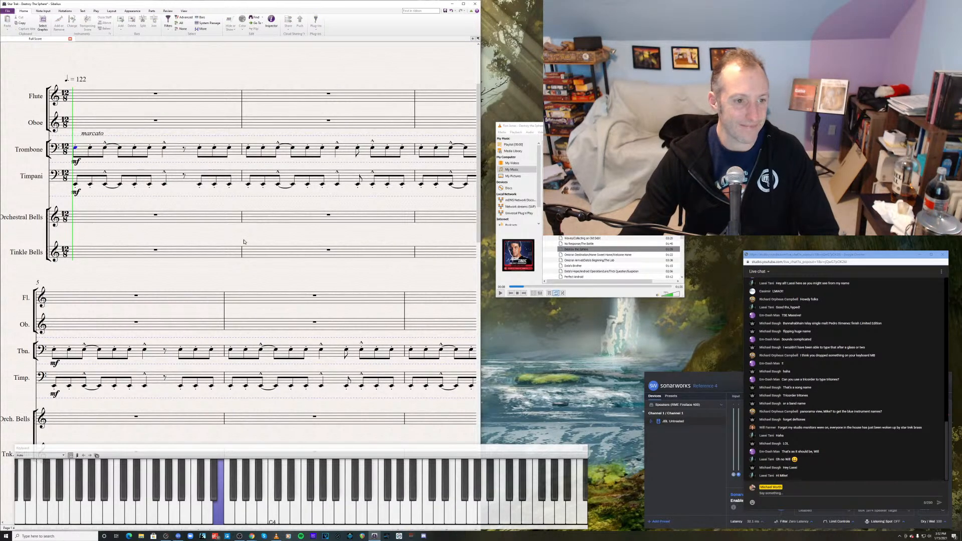
{"action": "key", "text": "space"}
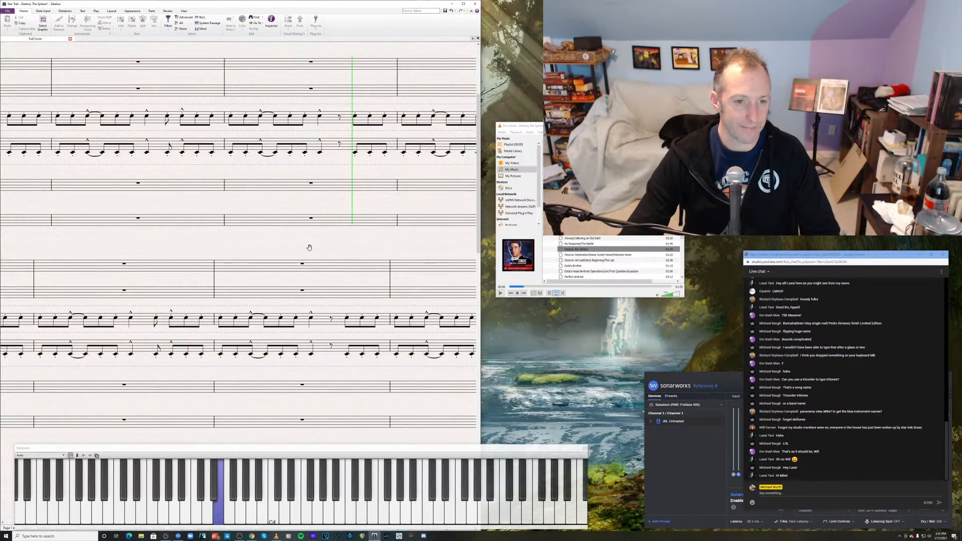
{"action": "key", "text": "space"}
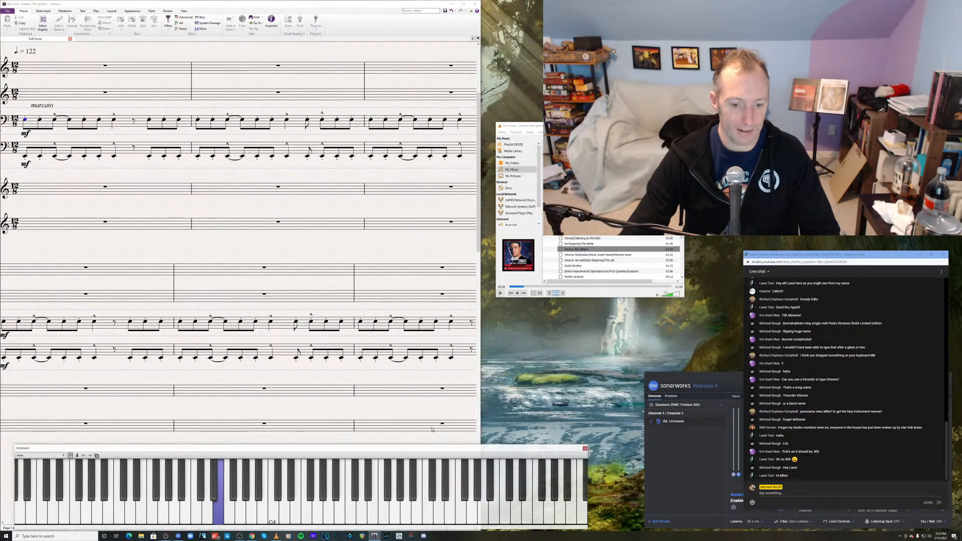
- Move the on-screen piano keyboard higher to uncover the status bar, zoom the score out and clear the selection
{"action": "left_click_drag", "start_coordinate": [432, 447], "coordinate": [431, 420]}
{"action": "key", "text": "space"}
{"action": "left_click", "coordinate": [447, 528]}
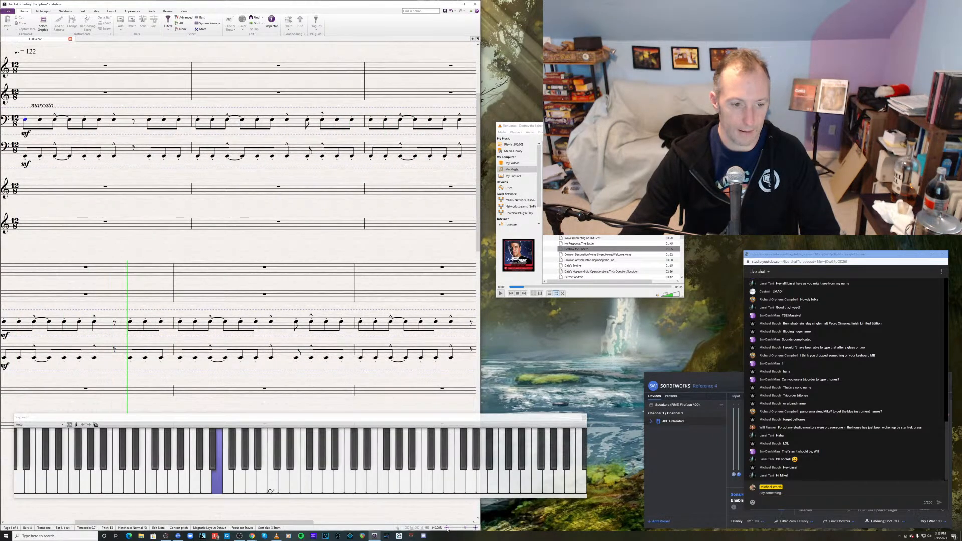
{"action": "left_click", "coordinate": [447, 528]}
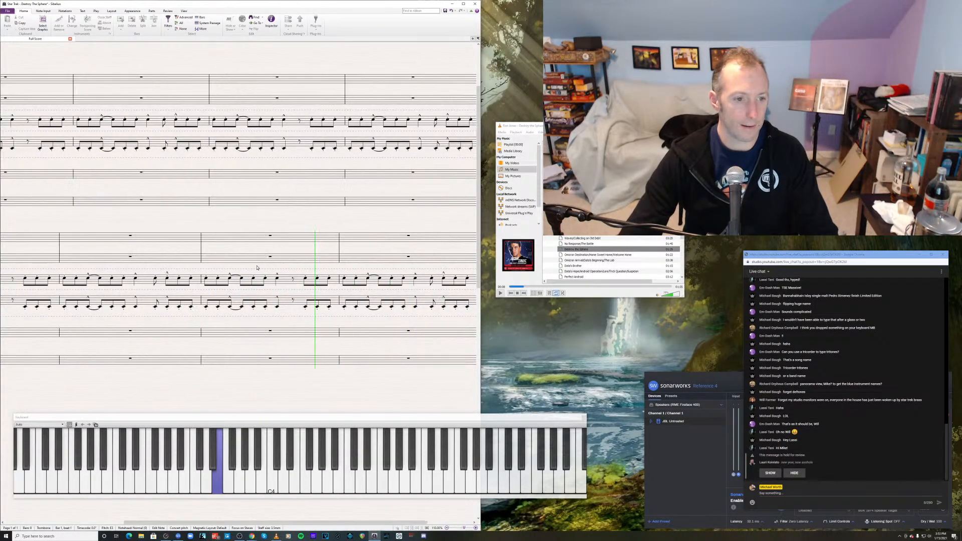
{"action": "left_click", "coordinate": [250, 224]}
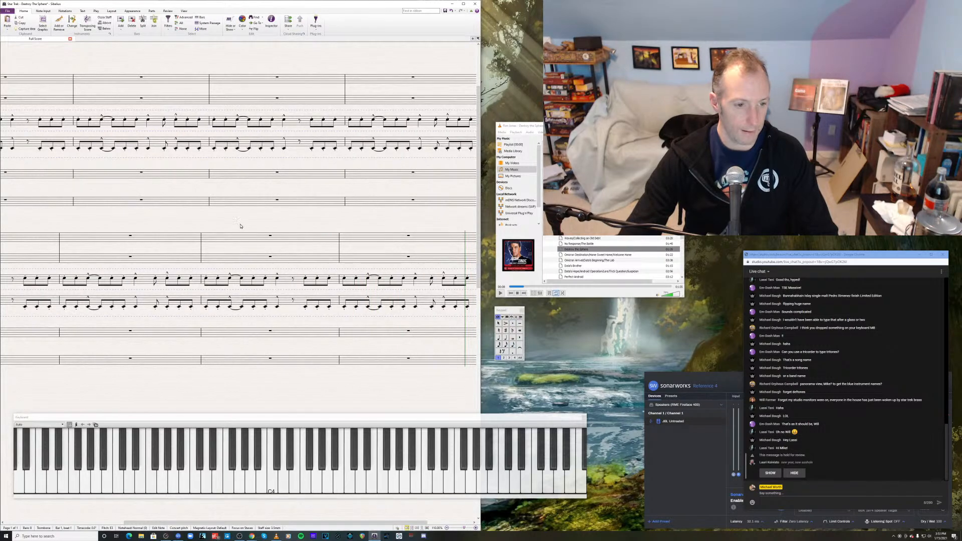
- Switch the score to Panorama view so that all bars run in one continuous system
{"action": "left_click_drag", "start_coordinate": [238, 224], "coordinate": [415, 230]}
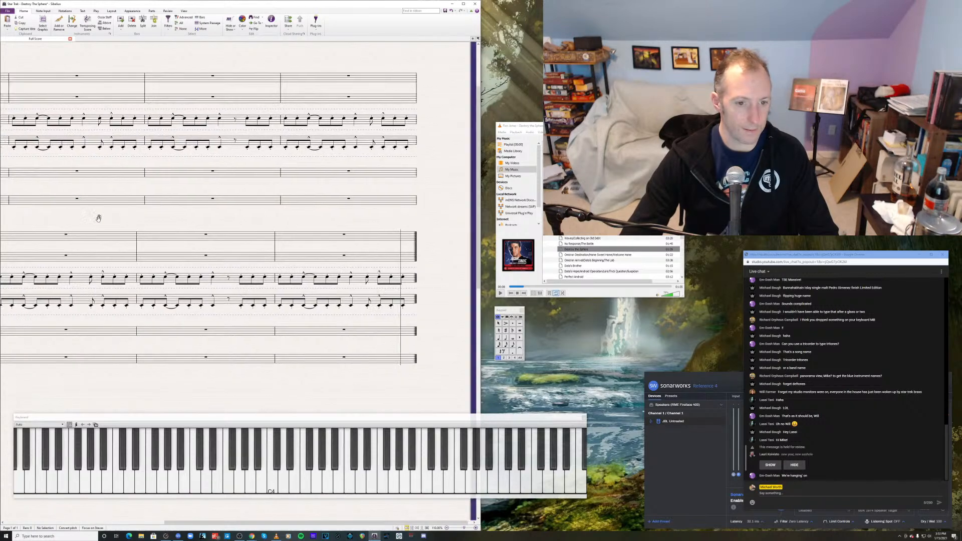
{"action": "left_click_drag", "start_coordinate": [223, 215], "coordinate": [390, 246]}
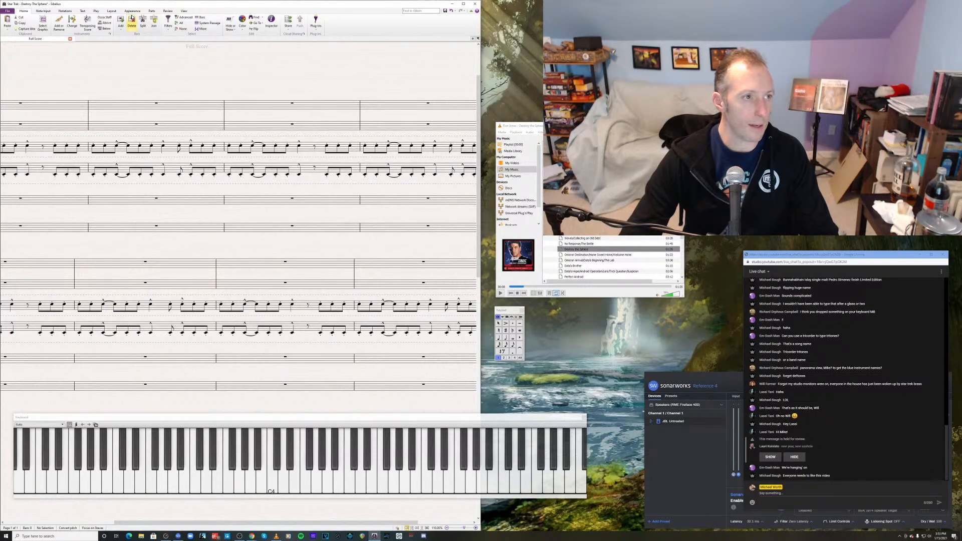
{"action": "left_click", "coordinate": [185, 11]}
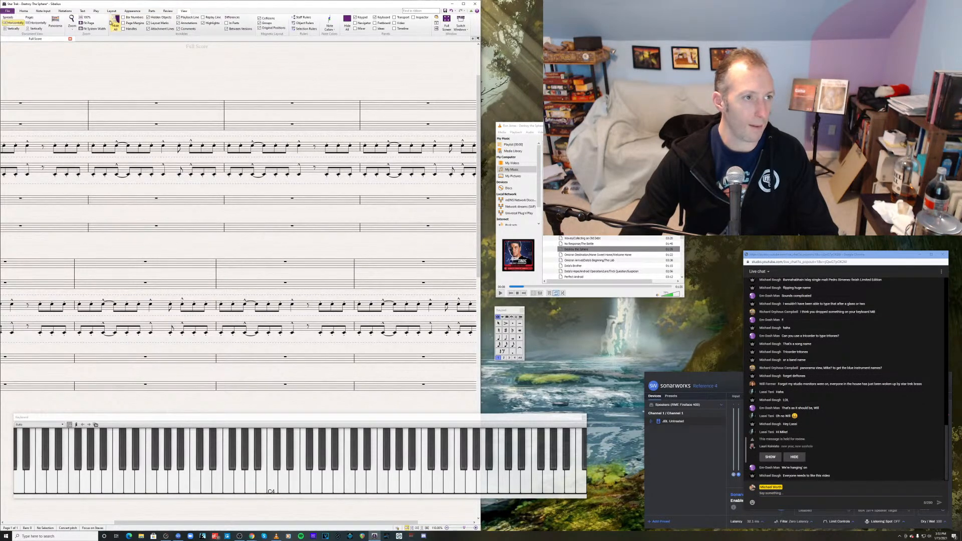
{"action": "left_click", "coordinate": [55, 23]}
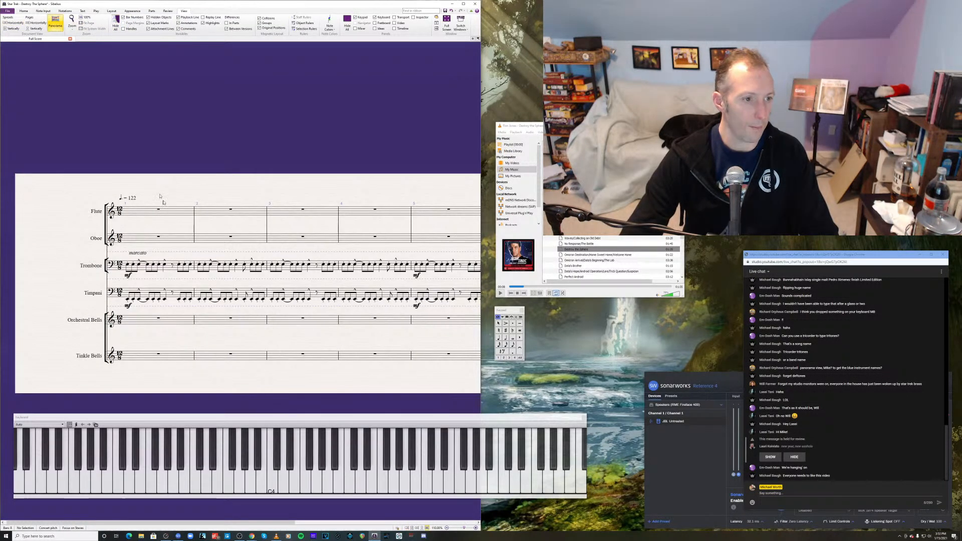
- Play back the score from the first Trombone note in bar 2, and select bar 6 of the Flute staff
{"action": "left_click_drag", "start_coordinate": [212, 274], "coordinate": [49, 281]}
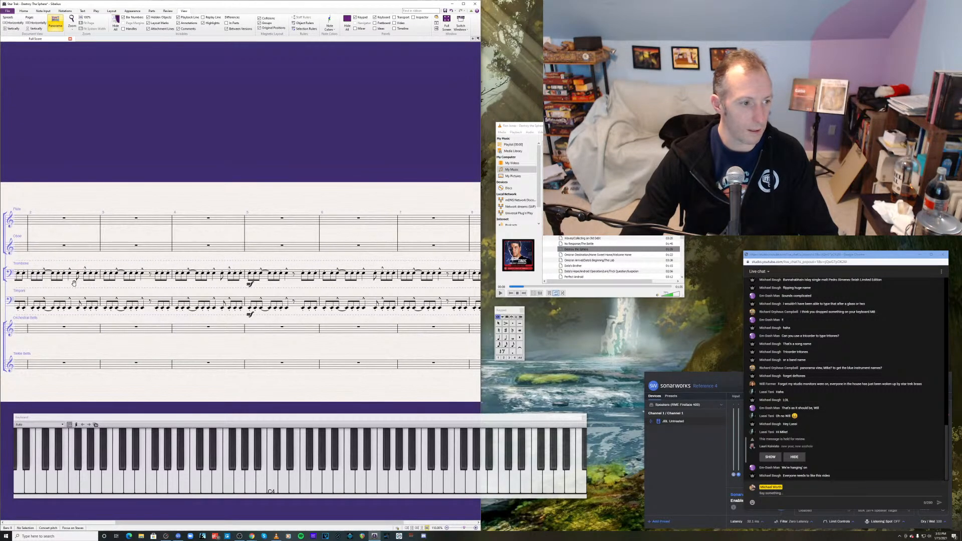
{"action": "left_click", "coordinate": [35, 274]}
{"action": "left_click", "coordinate": [33, 274]}
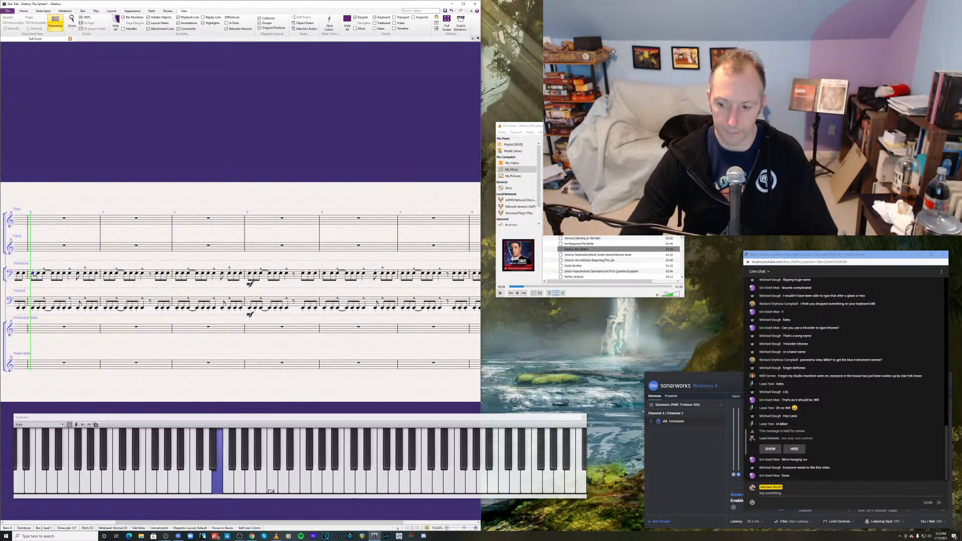
{"action": "key", "text": "space"}
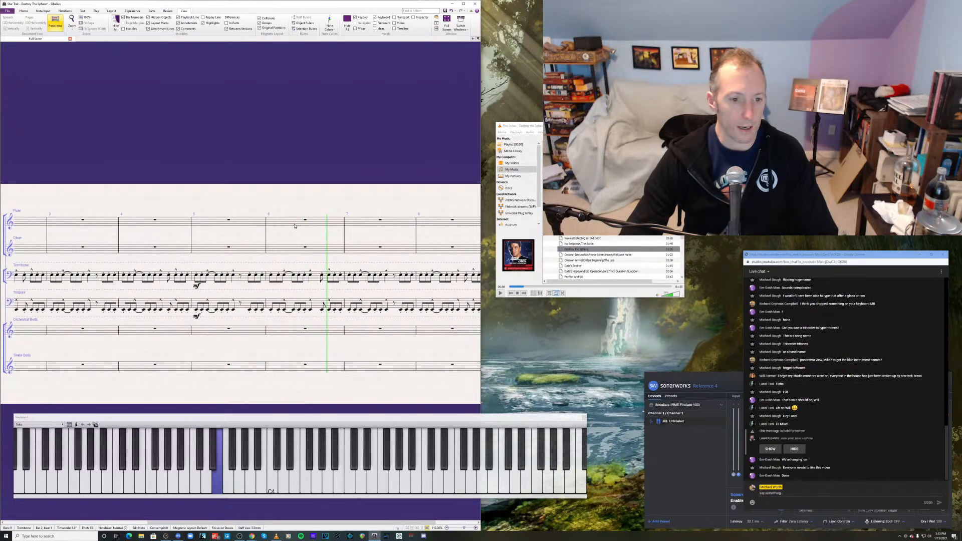
{"action": "left_click", "coordinate": [295, 226]}
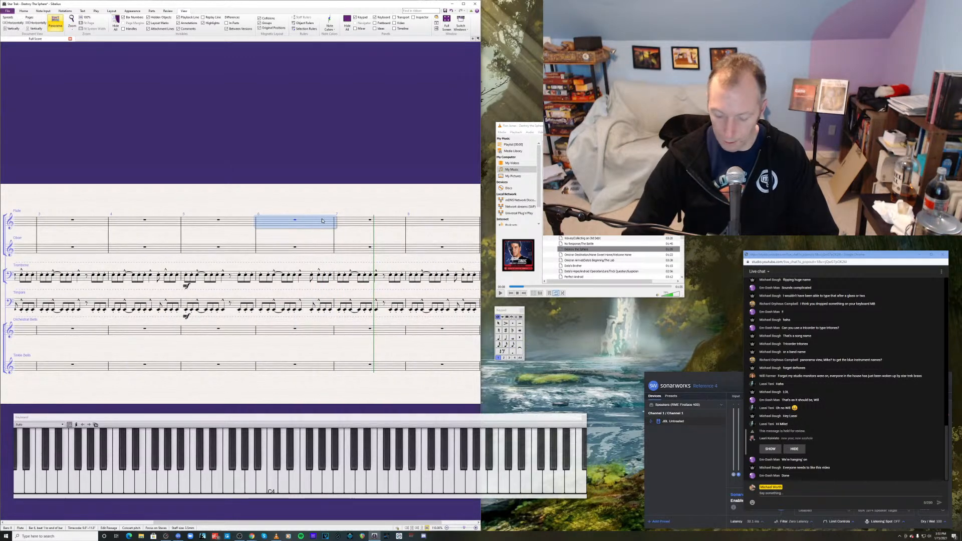
- Divide the Flute's full-bar rest in bar 6 into a half rest followed by two quarter rests
{"action": "key", "text": "KP_0"}
{"action": "scroll", "coordinate": [304, 221], "scroll_direction": "up", "scroll_amount": 3}
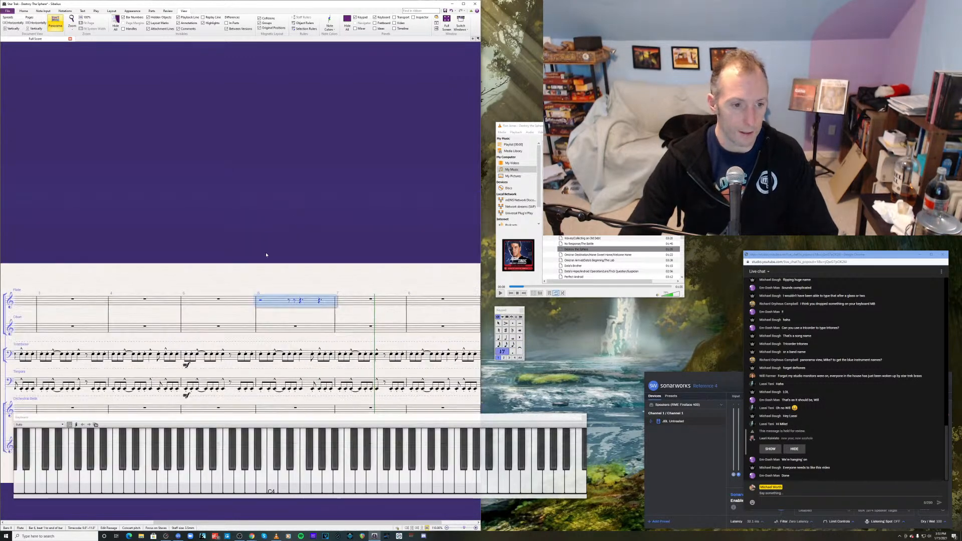
{"action": "left_click", "coordinate": [260, 301]}
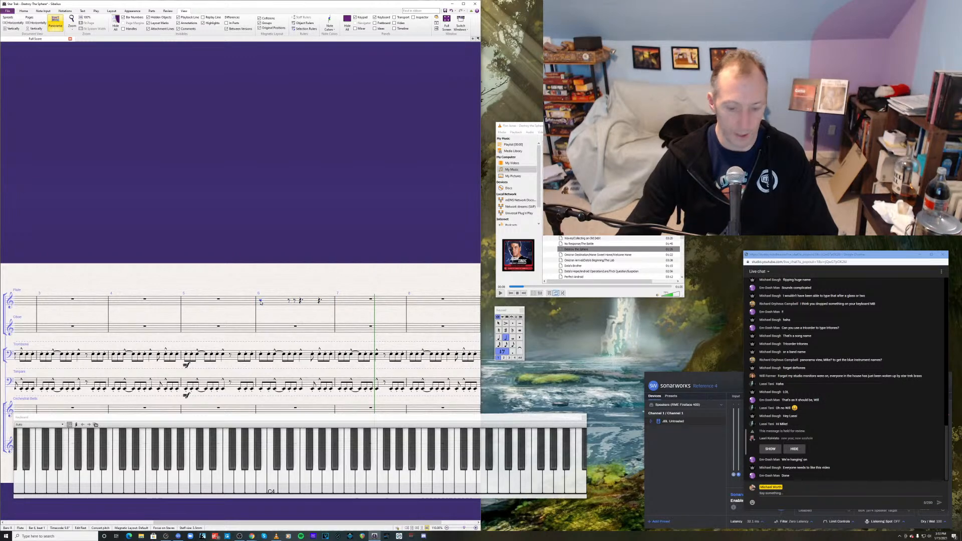
{"action": "key", "text": "KP_4"}
{"action": "key", "text": "Right"}
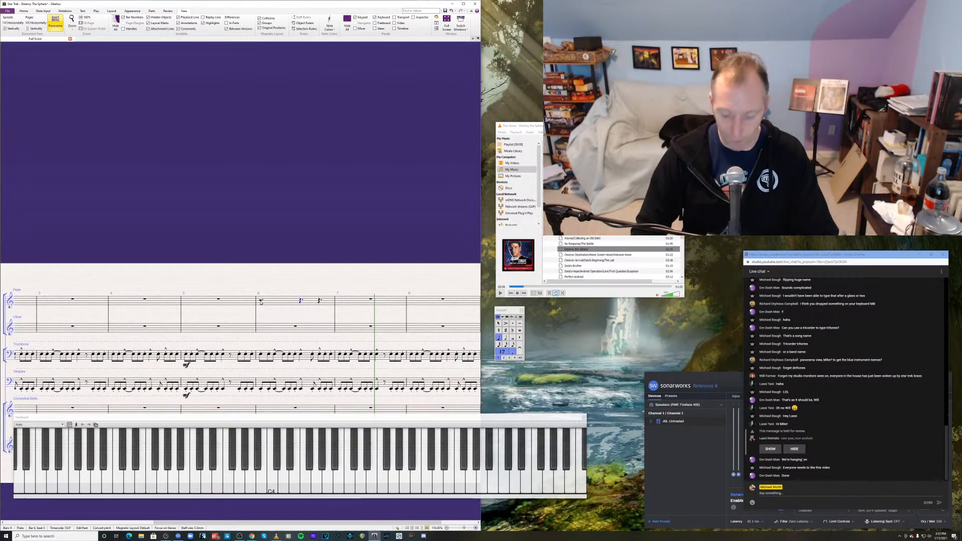
- Enter an eighth-note three-note chord on beat 4 of bar 6 in the Flute, undoing surplus chords and clearing the selection
{"action": "key", "text": "shift+Right"}
{"action": "key", "text": "KP_Decimal"}
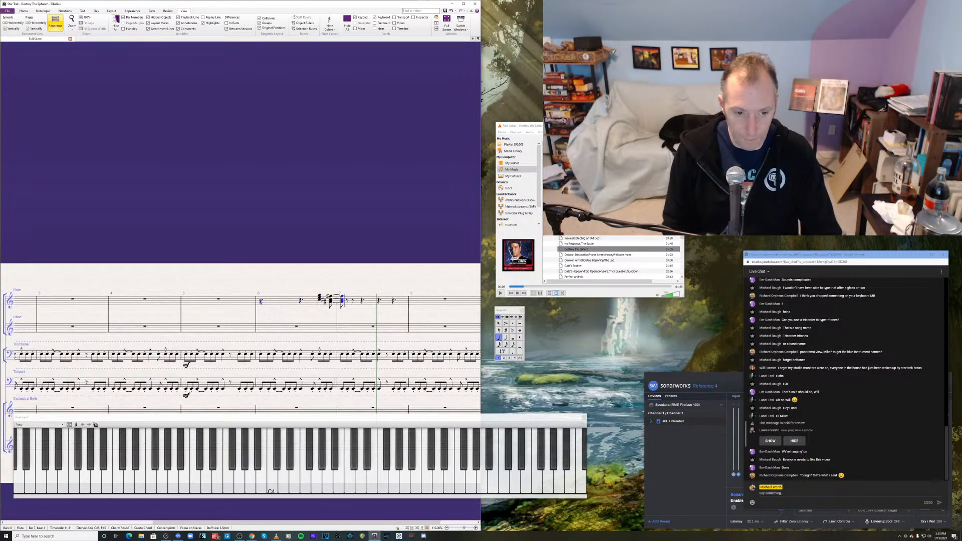
{"action": "key", "text": "ctrl+z"}
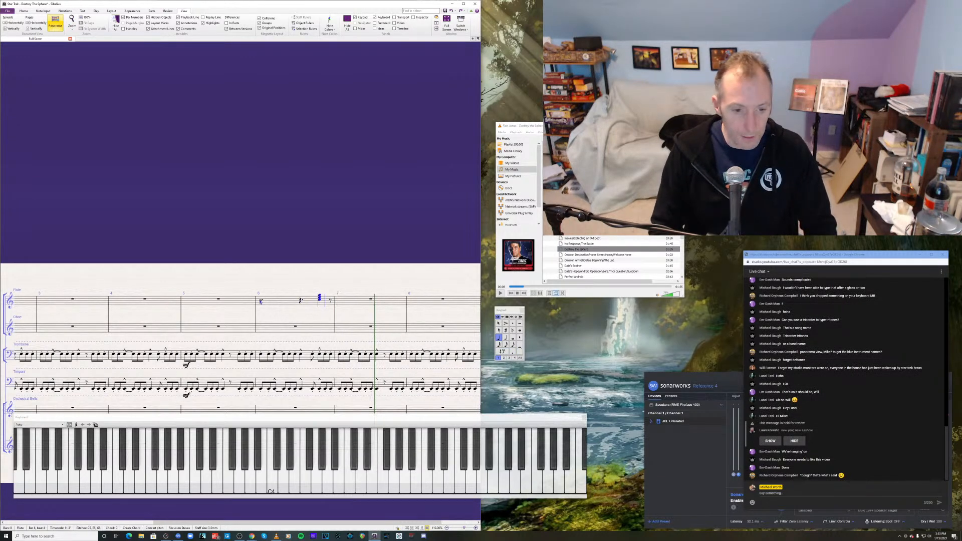
{"action": "key", "text": "Left"}
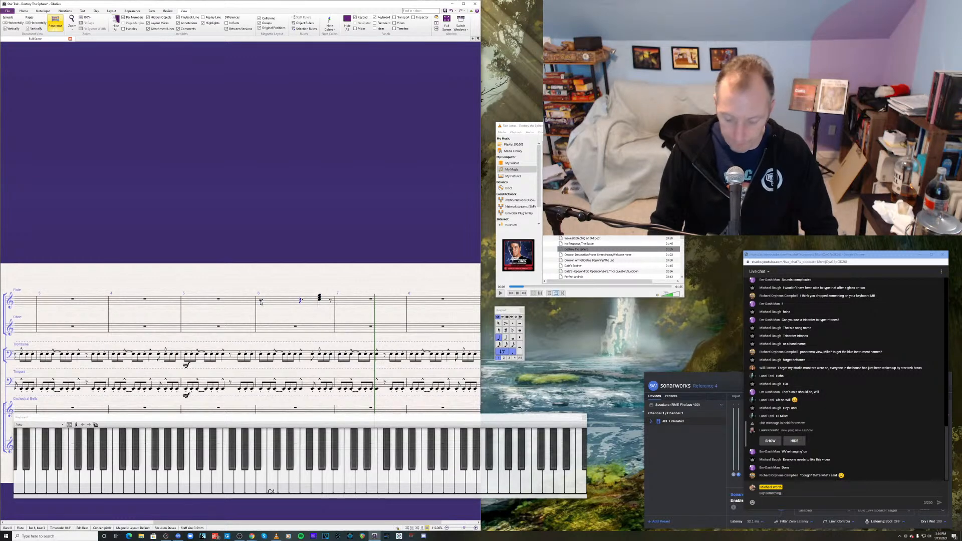
{"action": "key", "text": "Right"}
{"action": "key", "text": "3"}
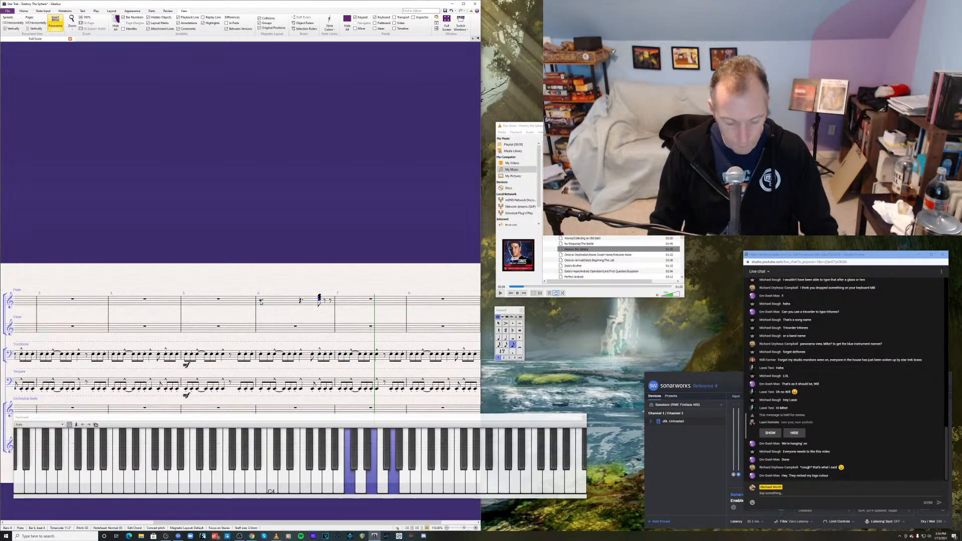
{"action": "left_click", "coordinate": [344, 291]}
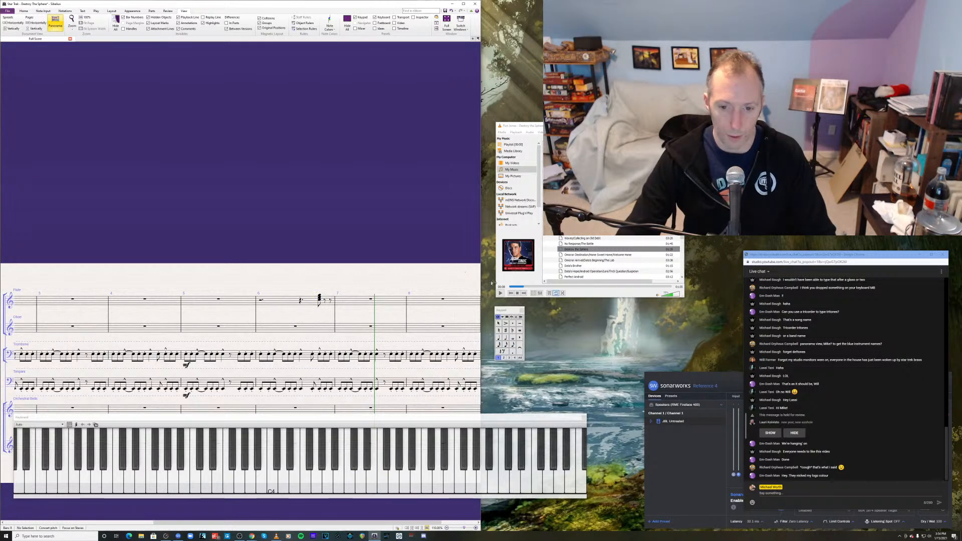
- Compare a passage of the reference recording in VLC with the score played back from the Flute's beat 3 rest in bar 6
{"action": "left_click", "coordinate": [501, 294]}
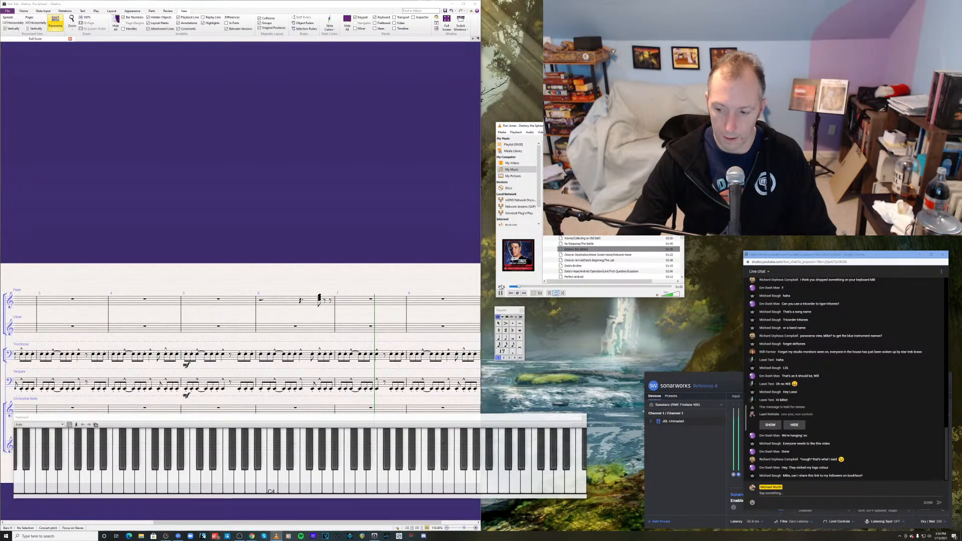
{"action": "left_click", "coordinate": [500, 294]}
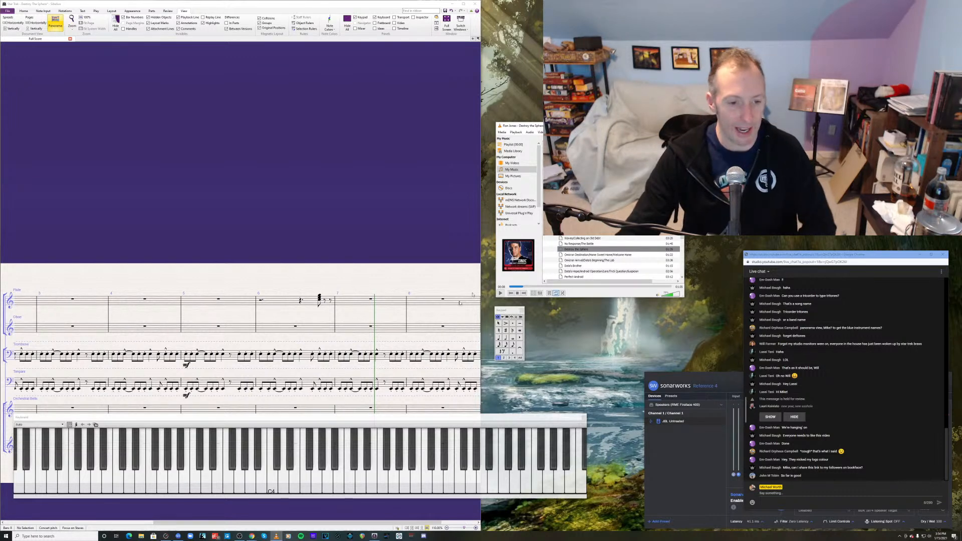
{"action": "left_click", "coordinate": [300, 302]}
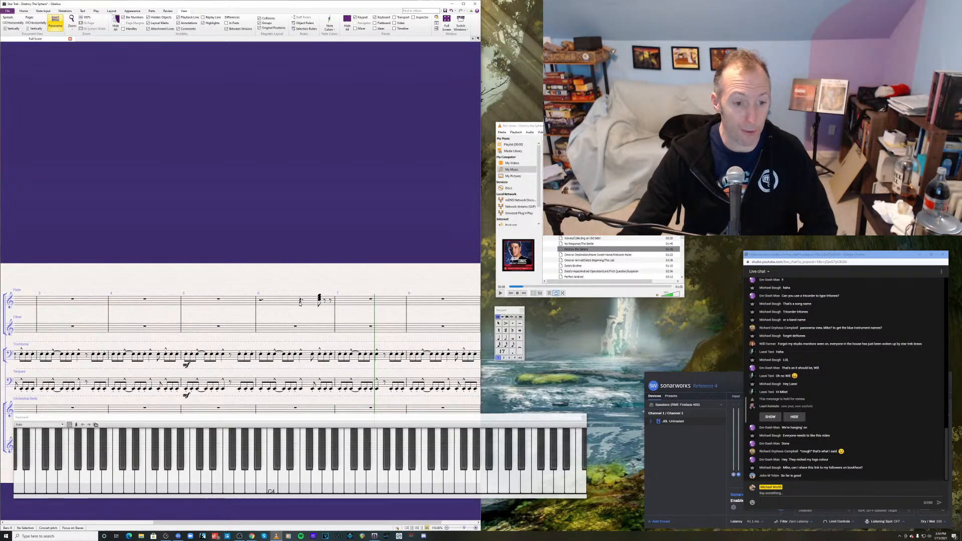
{"action": "key", "text": "p"}
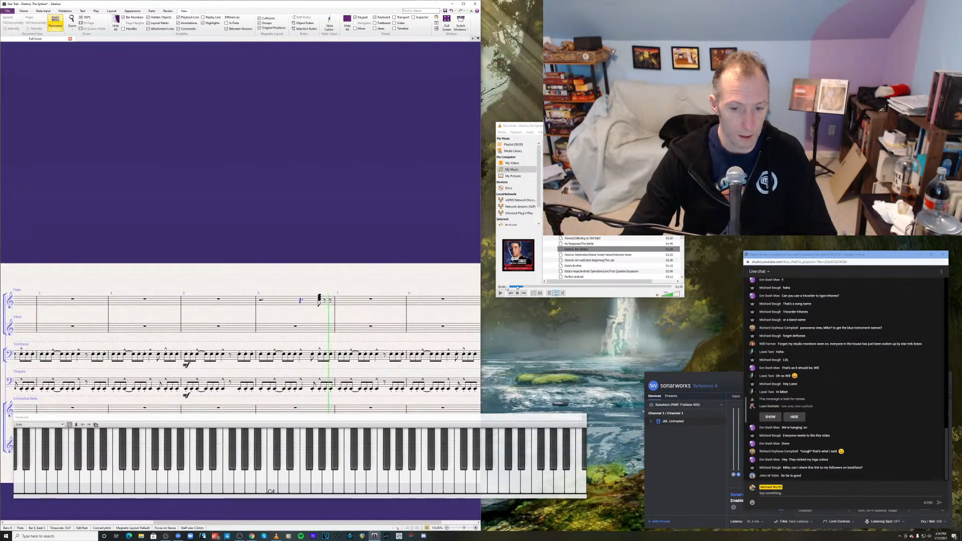
{"action": "key", "text": "space"}
- Replay the same short passage of "Destroy The Sphere" in VLC repeatedly to identify the notes of the high chord, and pause it
{"action": "left_click", "coordinate": [501, 295]}
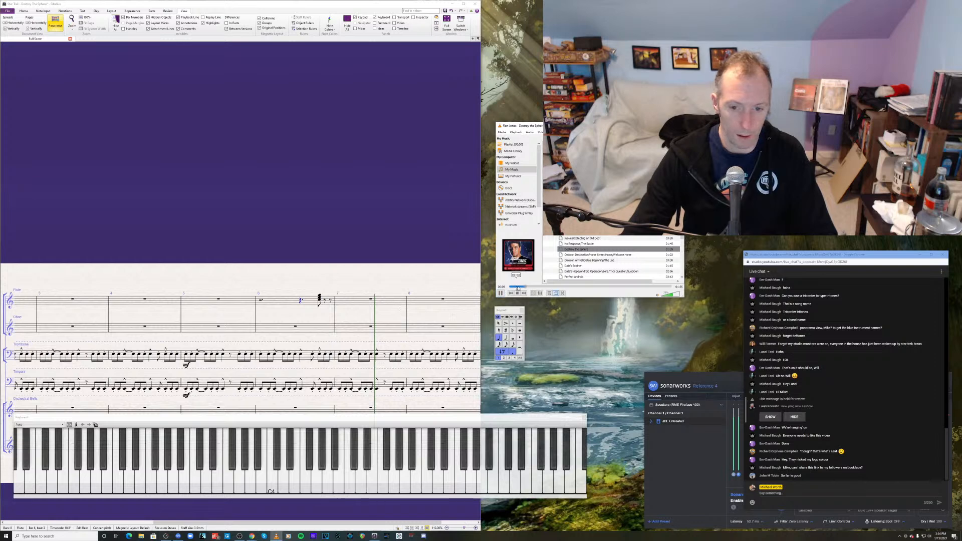
{"action": "left_click", "coordinate": [520, 288]}
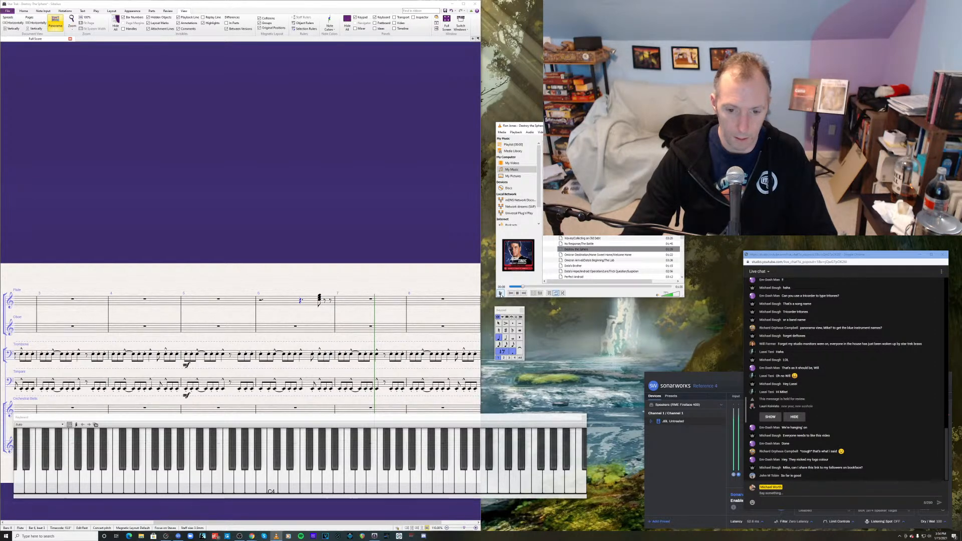
{"action": "left_click", "coordinate": [501, 294]}
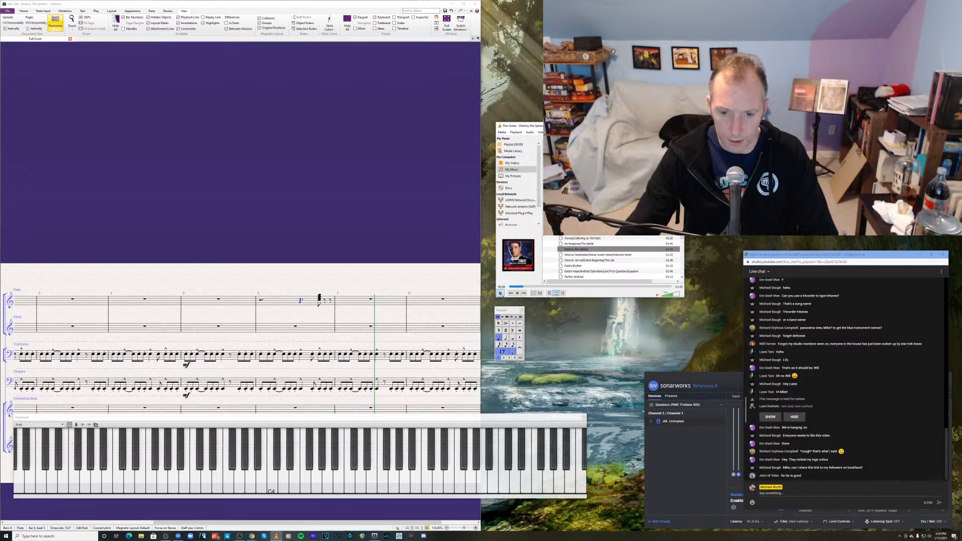
{"action": "left_click", "coordinate": [500, 293]}
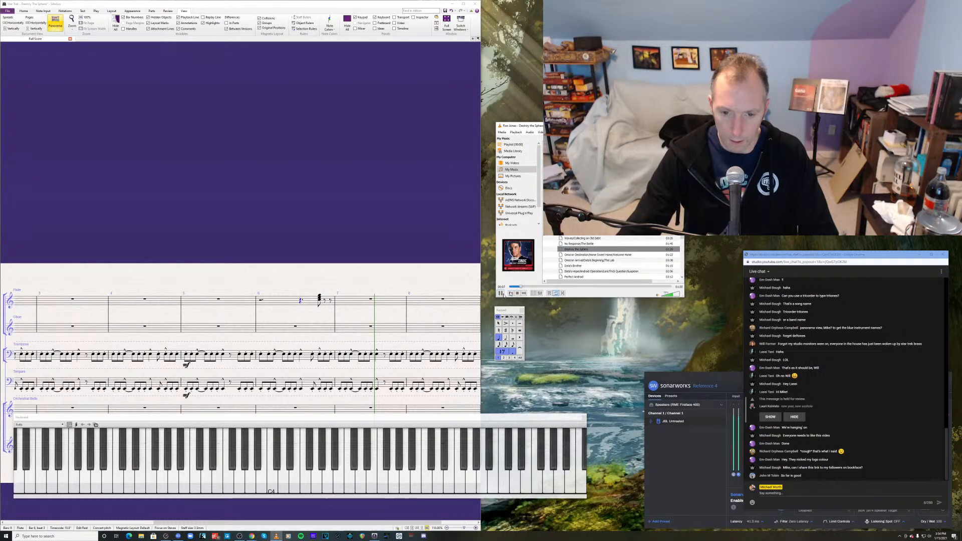
{"action": "left_click", "coordinate": [500, 293]}
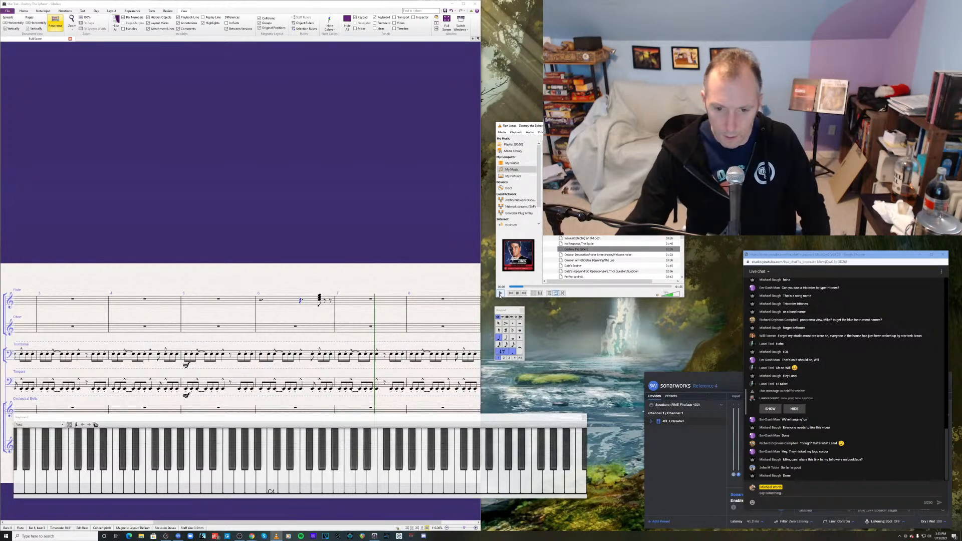
{"action": "left_click", "coordinate": [500, 294]}
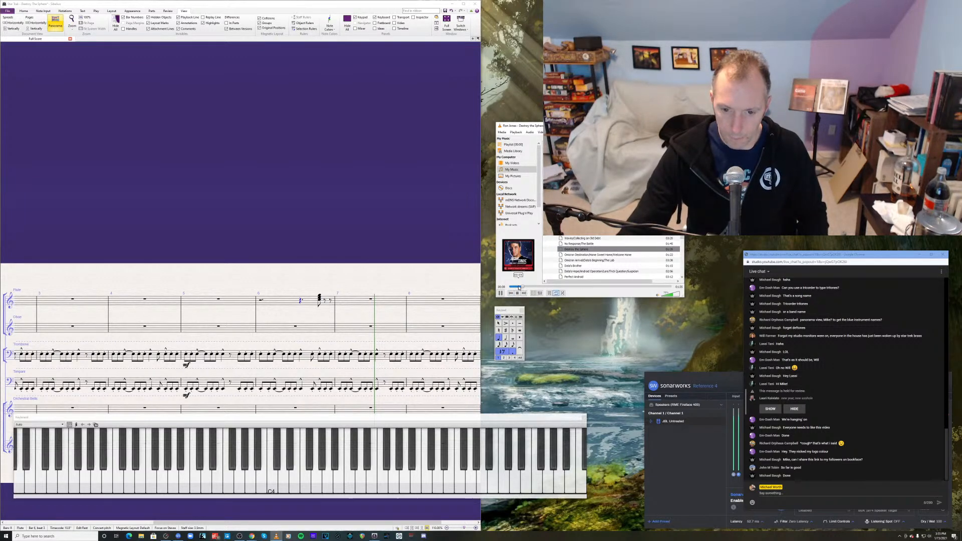
{"action": "left_click_drag", "start_coordinate": [519, 287], "coordinate": [516, 287]}
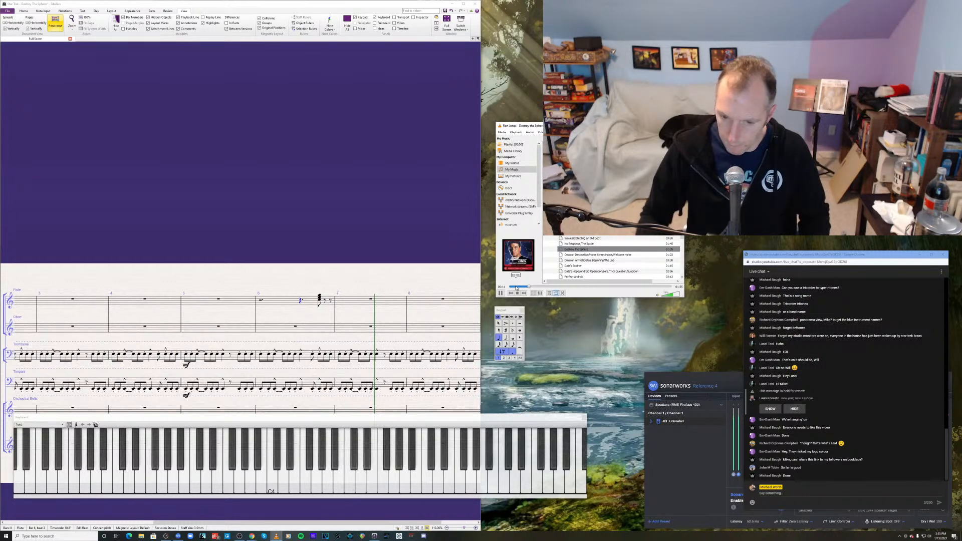
{"action": "left_click", "coordinate": [500, 293]}
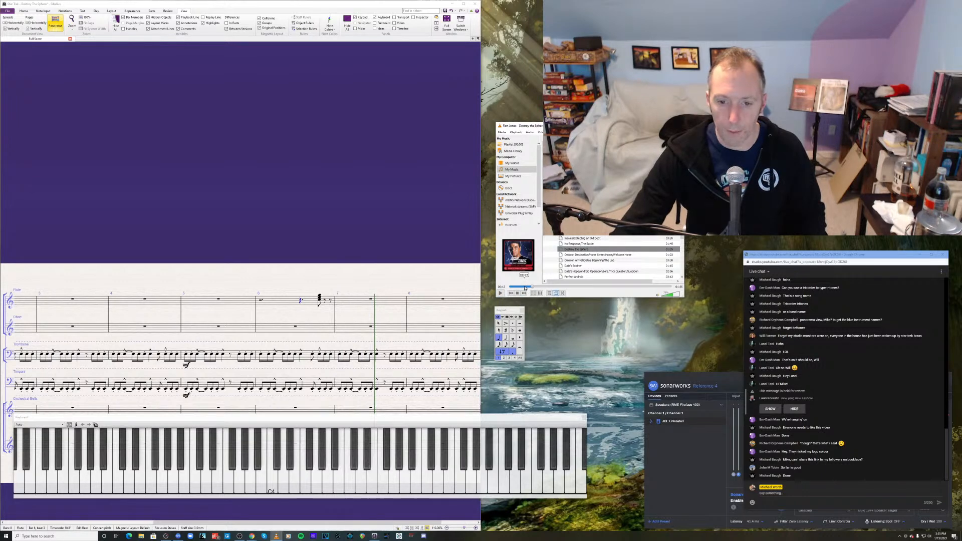
{"action": "left_click", "coordinate": [524, 287]}
{"action": "left_click", "coordinate": [502, 295]}
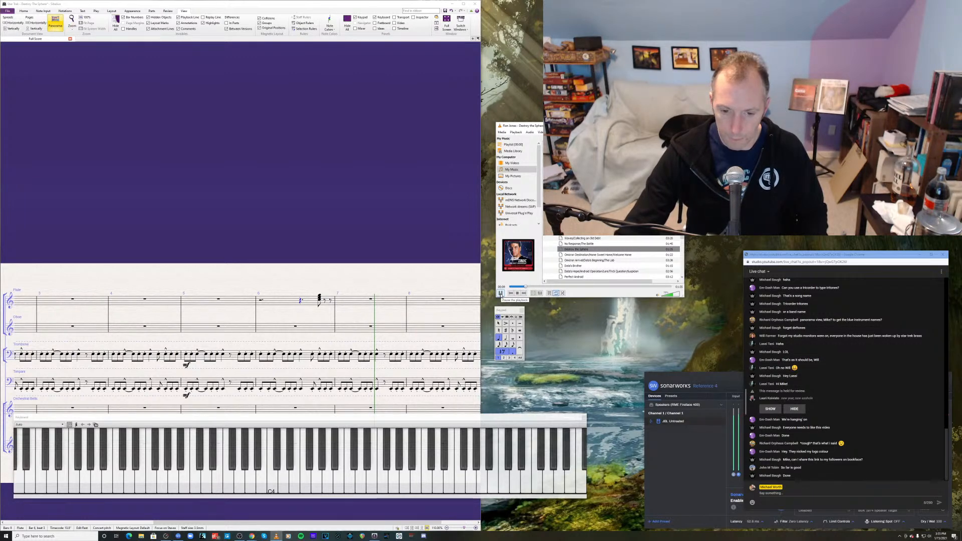
{"action": "left_click", "coordinate": [515, 286]}
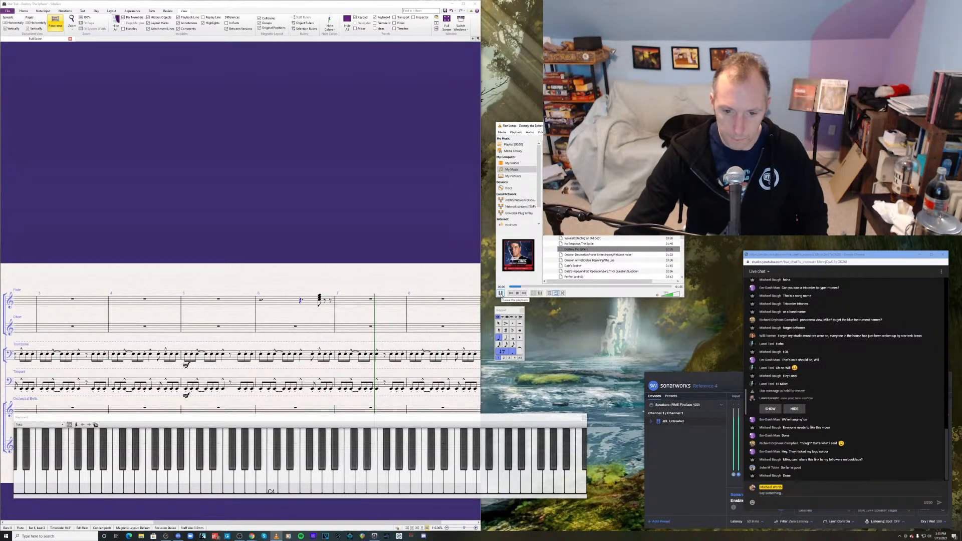
{"action": "left_click", "coordinate": [500, 293]}
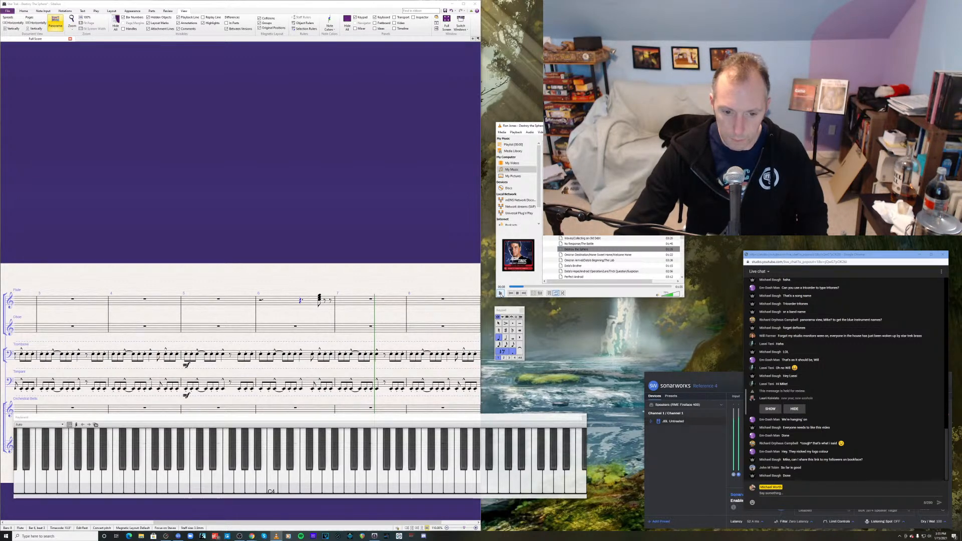
{"action": "left_click", "coordinate": [501, 293]}
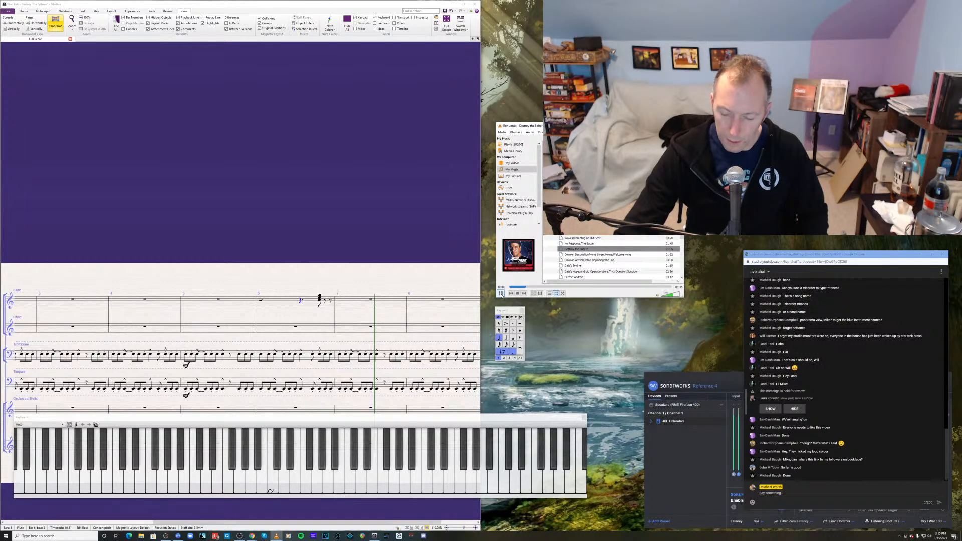
{"action": "left_click", "coordinate": [501, 293]}
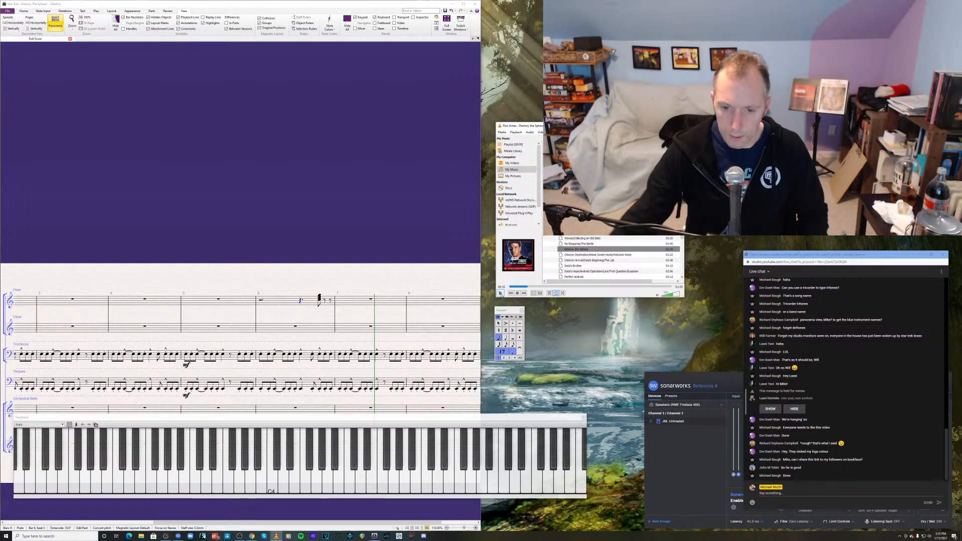
{"action": "left_click", "coordinate": [501, 293]}
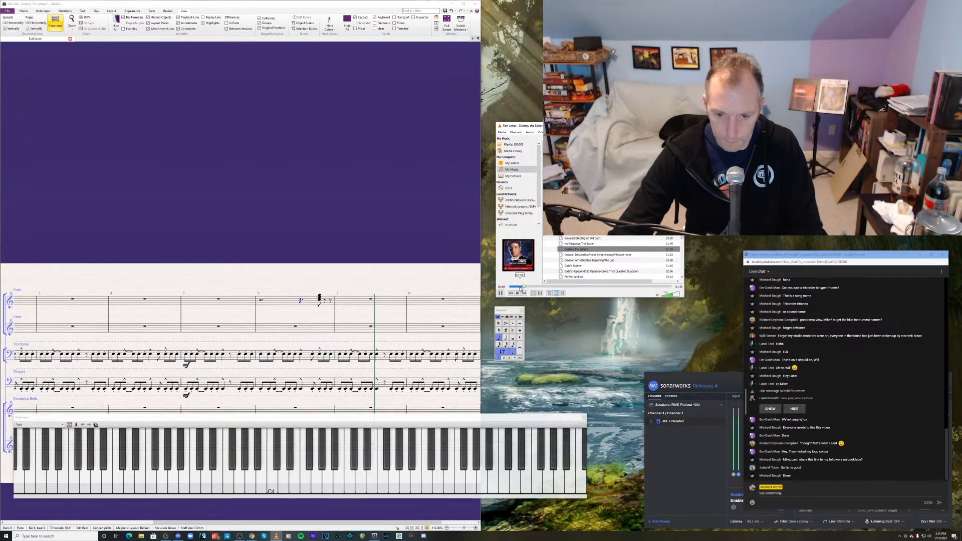
{"action": "left_click", "coordinate": [520, 287]}
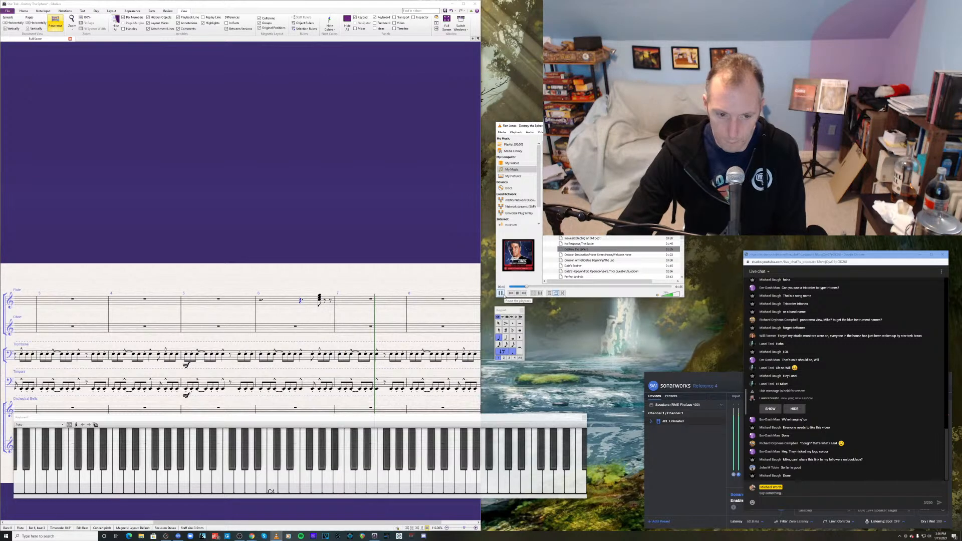
{"action": "left_click", "coordinate": [523, 287]}
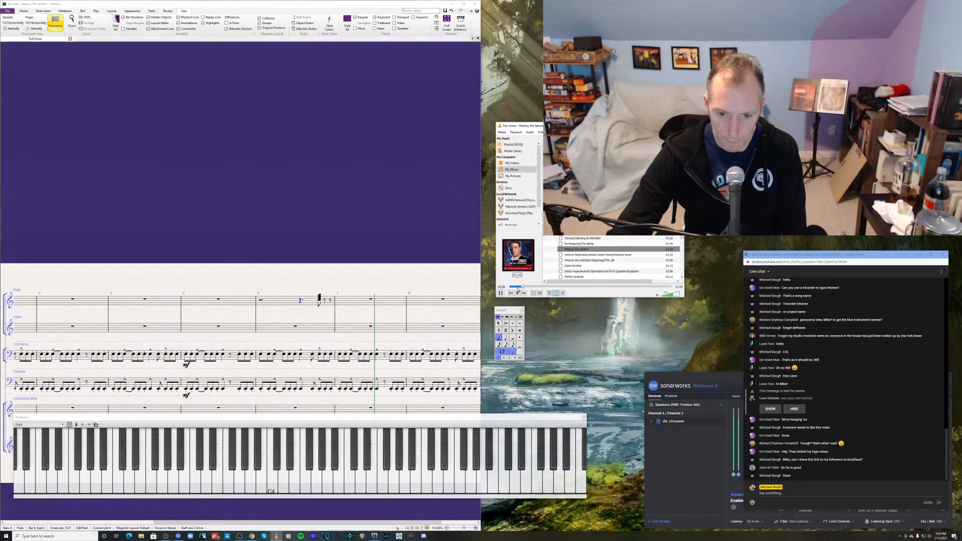
{"action": "left_click", "coordinate": [516, 288]}
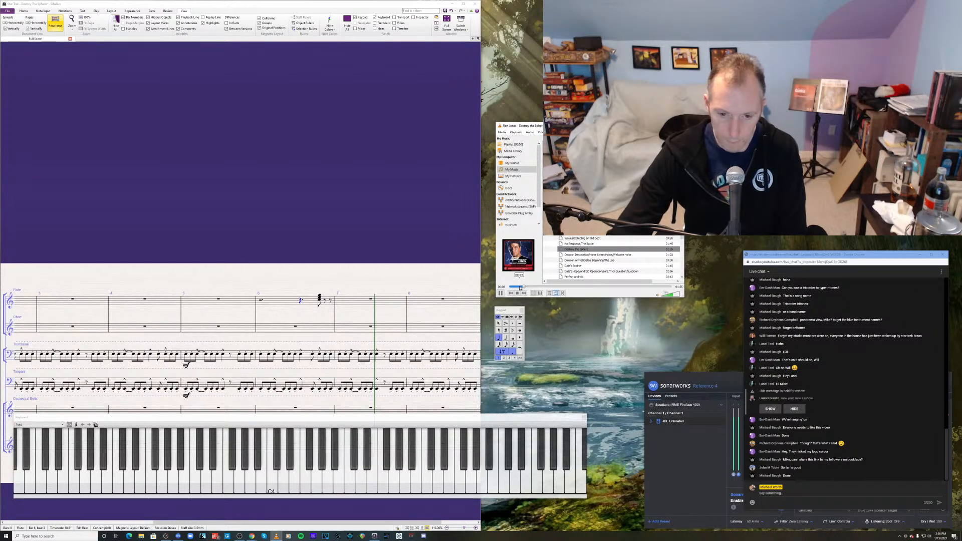
{"action": "left_click", "coordinate": [499, 293]}
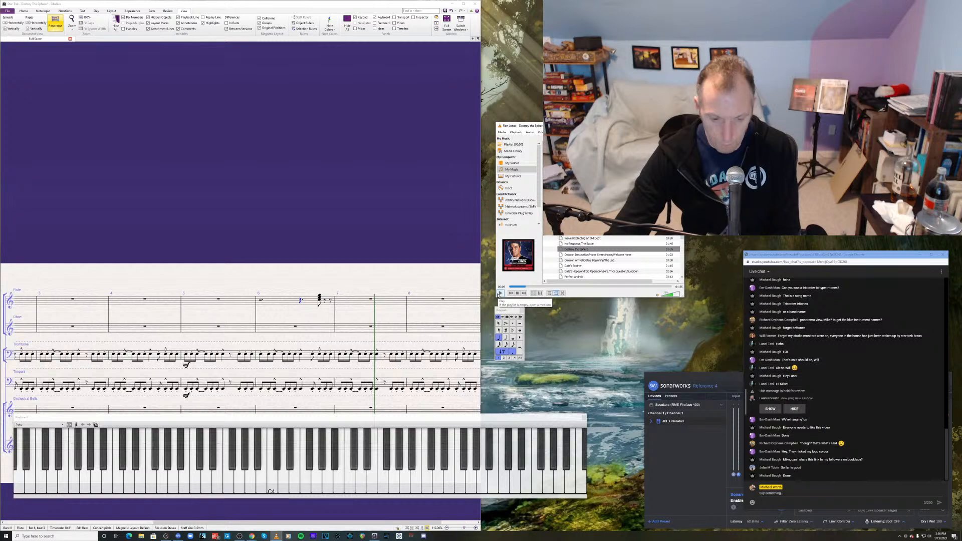
- Turn off Focus on Staves to show all instruments, and zoom the score out from the start
{"action": "left_click", "coordinate": [272, 315]}
{"action": "key", "text": "ctrl+alt+f"}
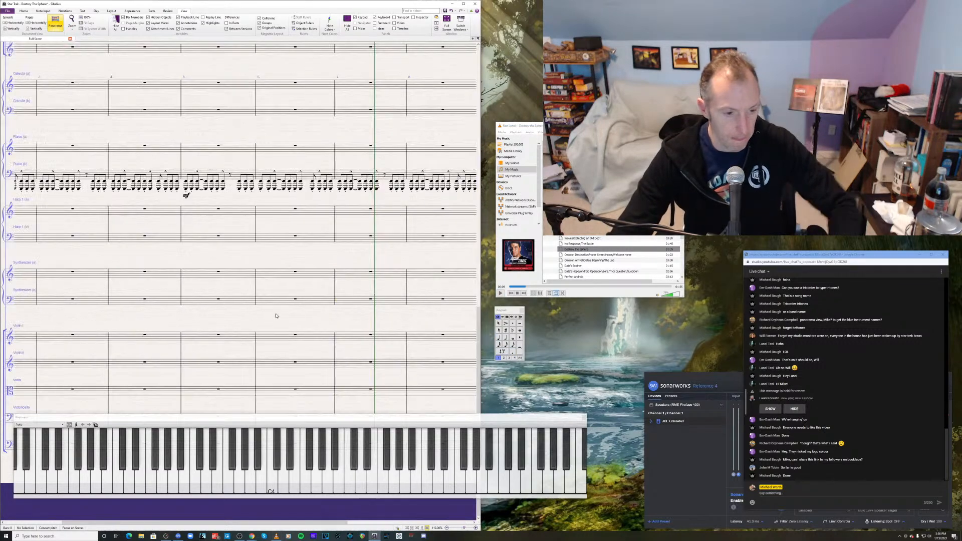
{"action": "left_click", "coordinate": [446, 527]}
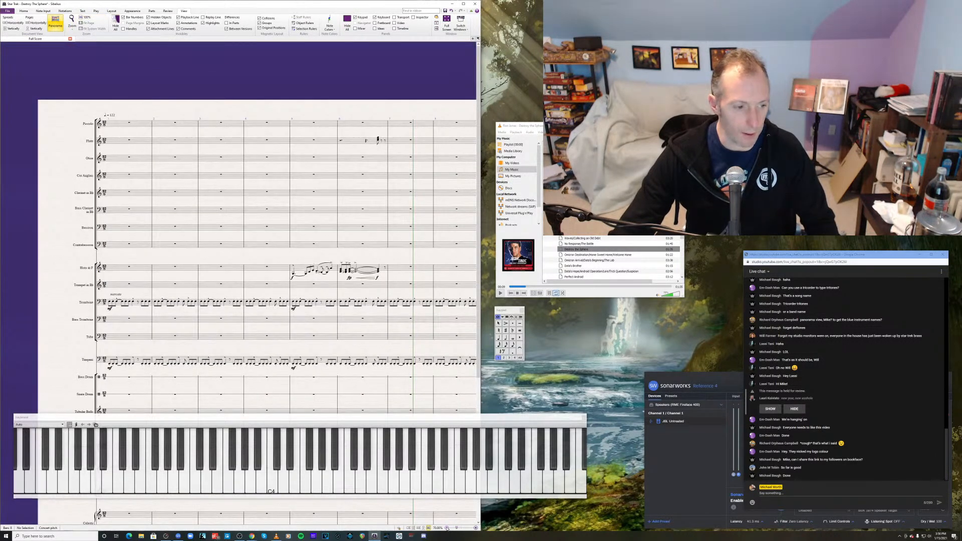
- Focus the score on the Flute, Clarinet in Bb, Horn in F, Trombone, Timpani, Violin I and Violin II staves
{"action": "left_click", "coordinate": [132, 162]}
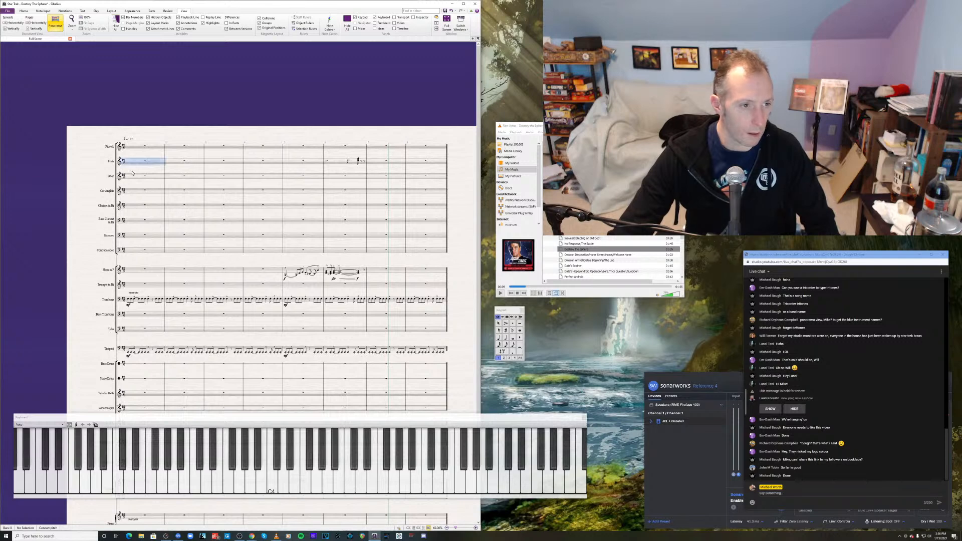
{"action": "left_click", "coordinate": [130, 206], "text": "ctrl"}
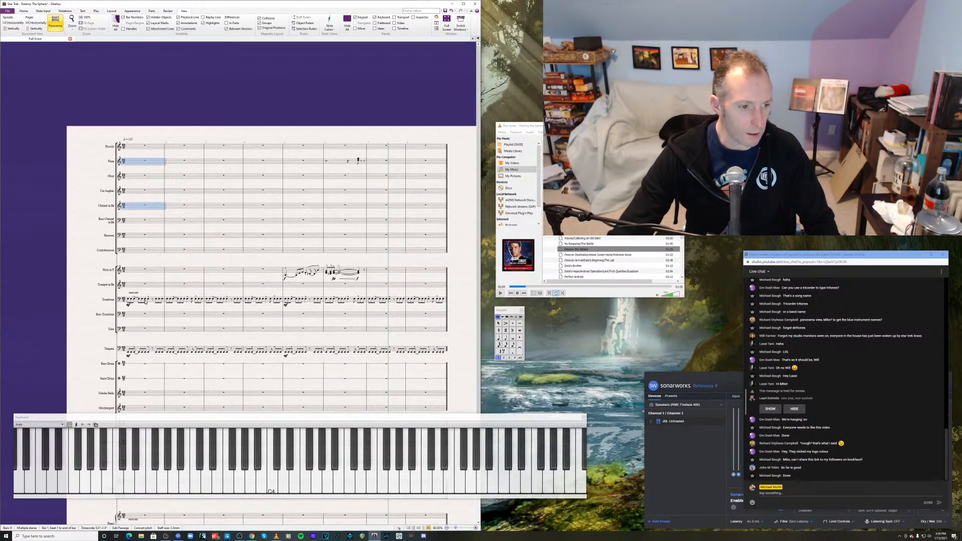
{"action": "left_click", "coordinate": [146, 304], "text": "ctrl"}
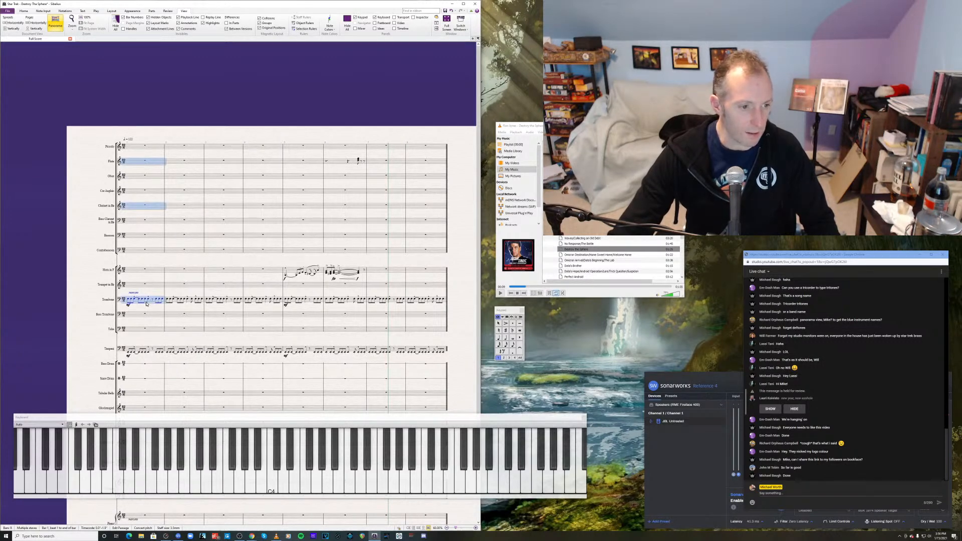
{"action": "left_click", "coordinate": [146, 276], "text": "ctrl"}
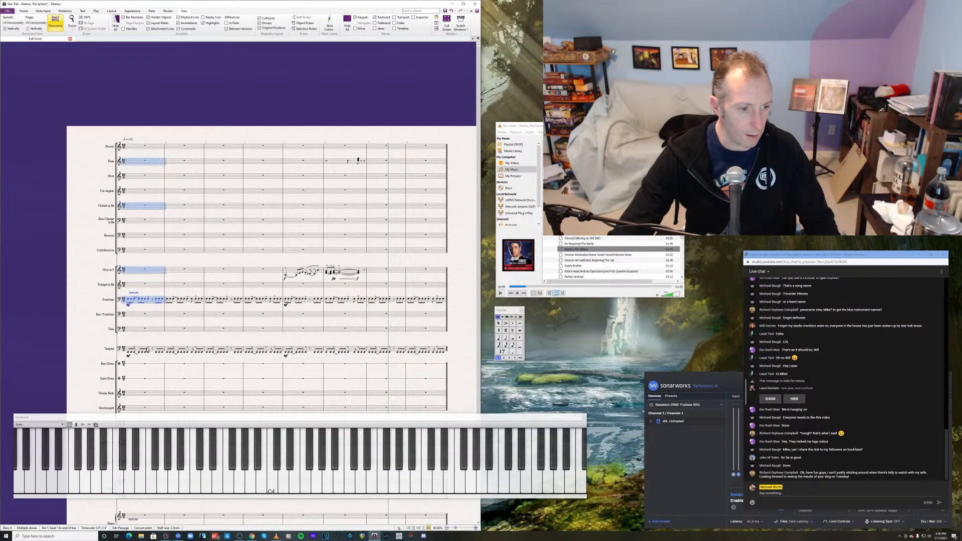
{"action": "left_click", "coordinate": [146, 349], "text": "ctrl"}
{"action": "scroll", "coordinate": [478, 320], "scroll_direction": "down", "scroll_amount": 3}
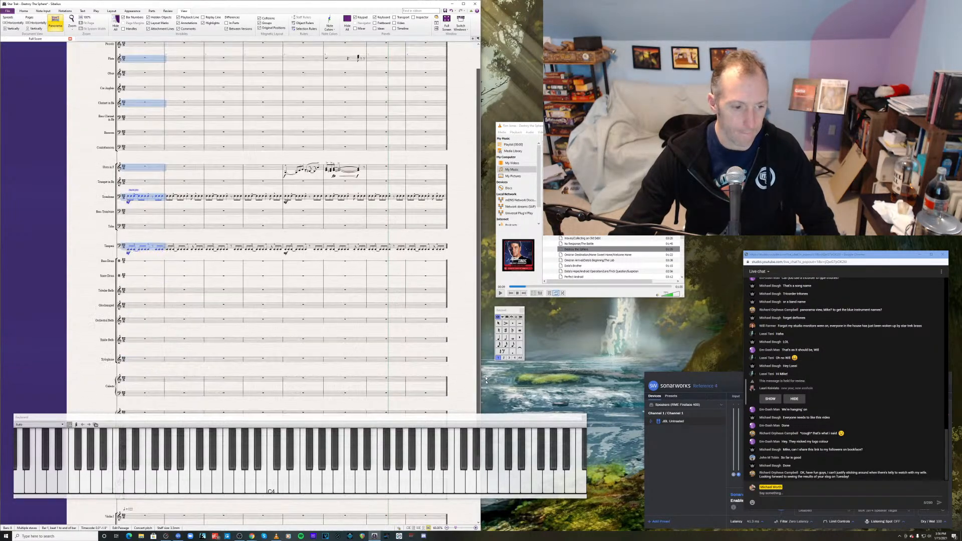
{"action": "scroll", "coordinate": [476, 379], "scroll_direction": "down", "scroll_amount": 2}
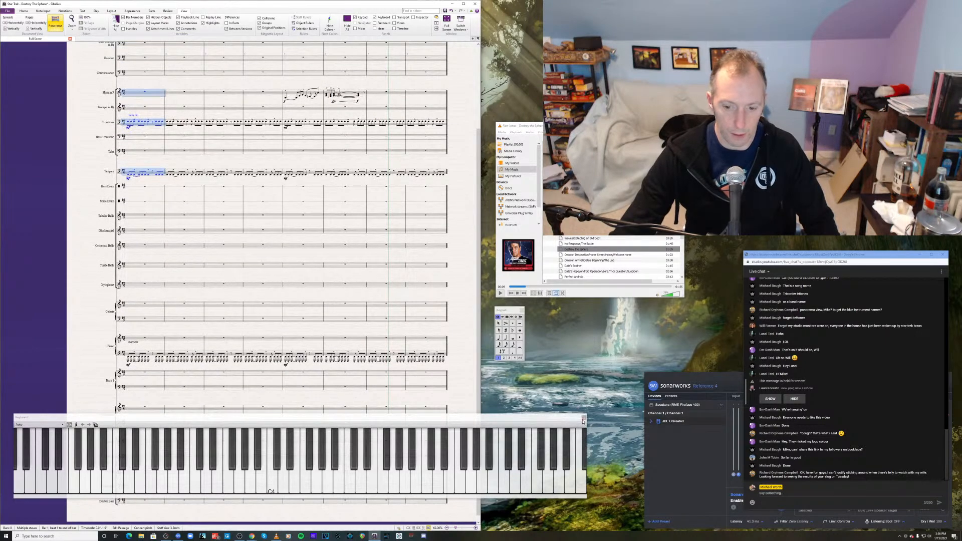
{"action": "left_click_drag", "start_coordinate": [553, 420], "coordinate": [906, 77]}
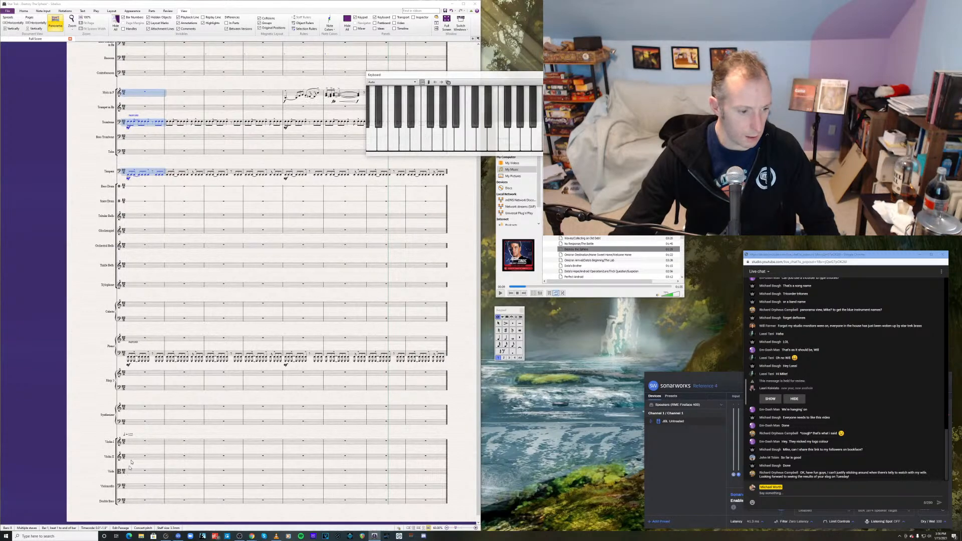
{"action": "left_click", "coordinate": [138, 444]}
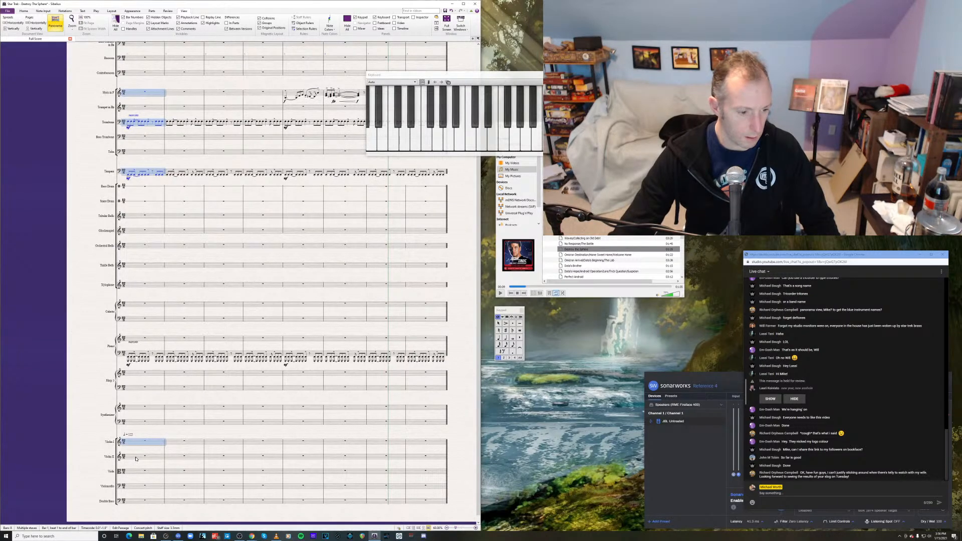
{"action": "left_click", "coordinate": [135, 458], "text": "shift"}
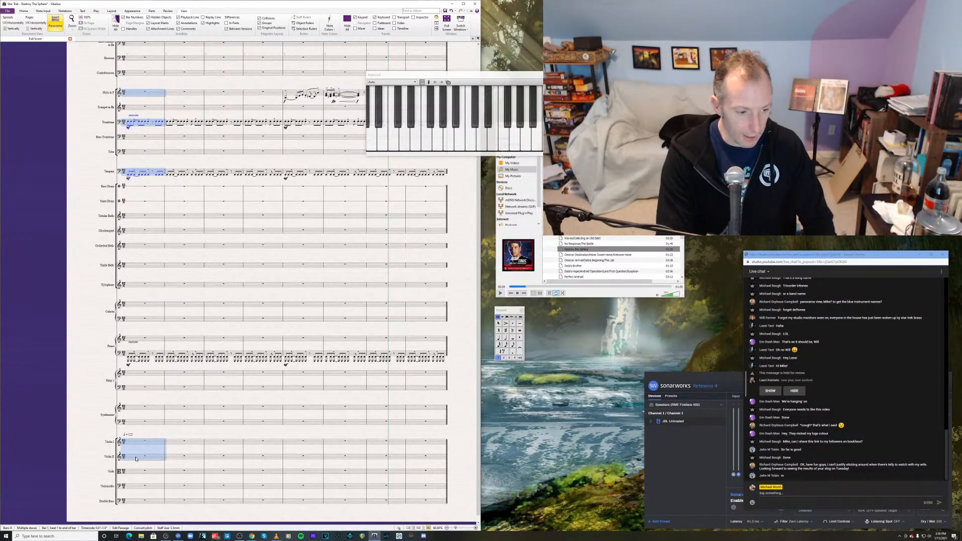
{"action": "key", "text": "ctrl+alt+f"}
- Remove the ties from the Horn in F's held chord in bar 6 leading to beat 4
{"action": "scroll", "coordinate": [134, 188], "scroll_direction": "down", "scroll_amount": 1}
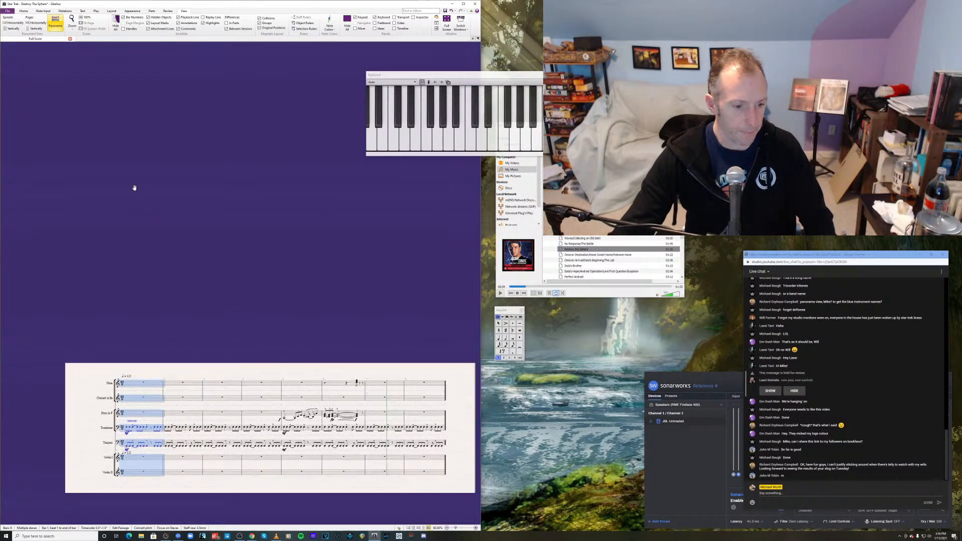
{"action": "left_click_drag", "start_coordinate": [134, 187], "coordinate": [135, 179]}
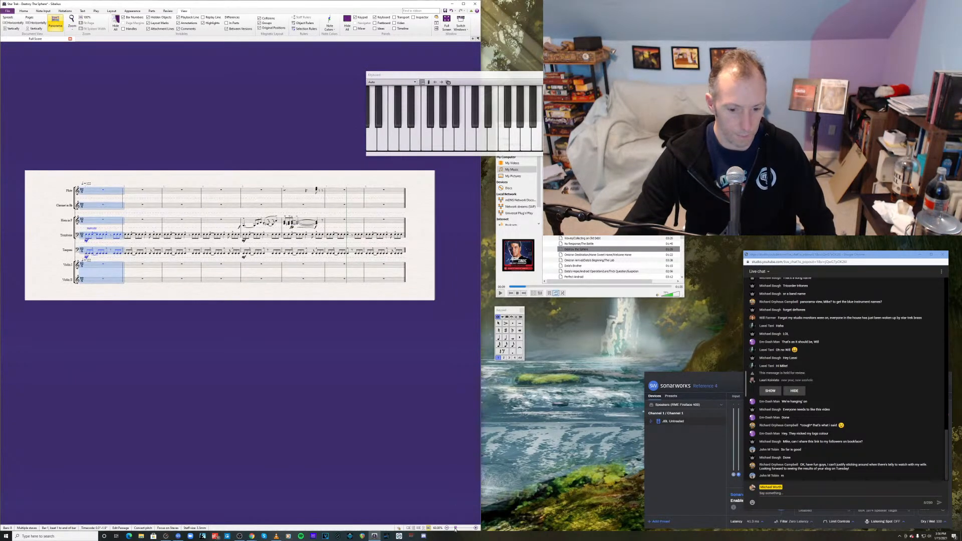
{"action": "left_click", "coordinate": [475, 528]}
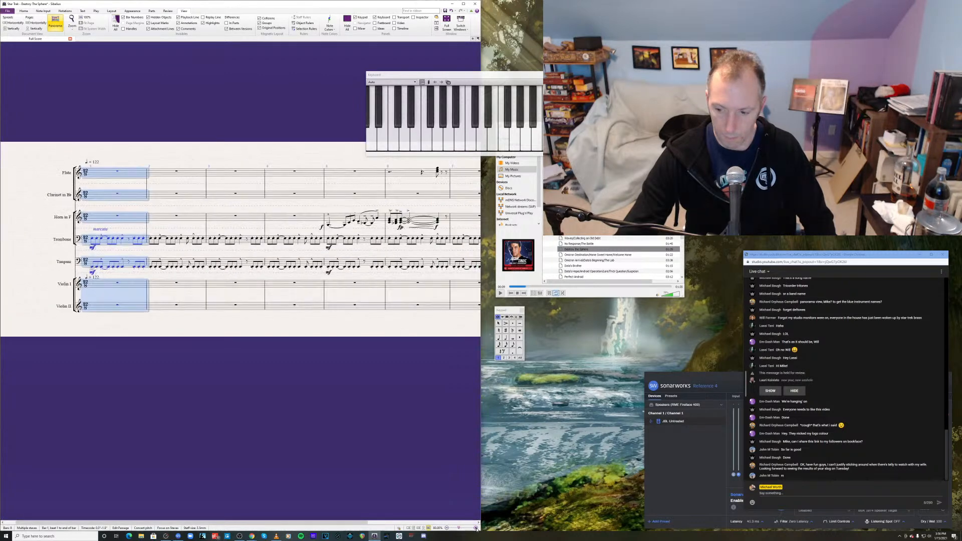
{"action": "left_click", "coordinate": [476, 528]}
{"action": "left_click", "coordinate": [475, 528]}
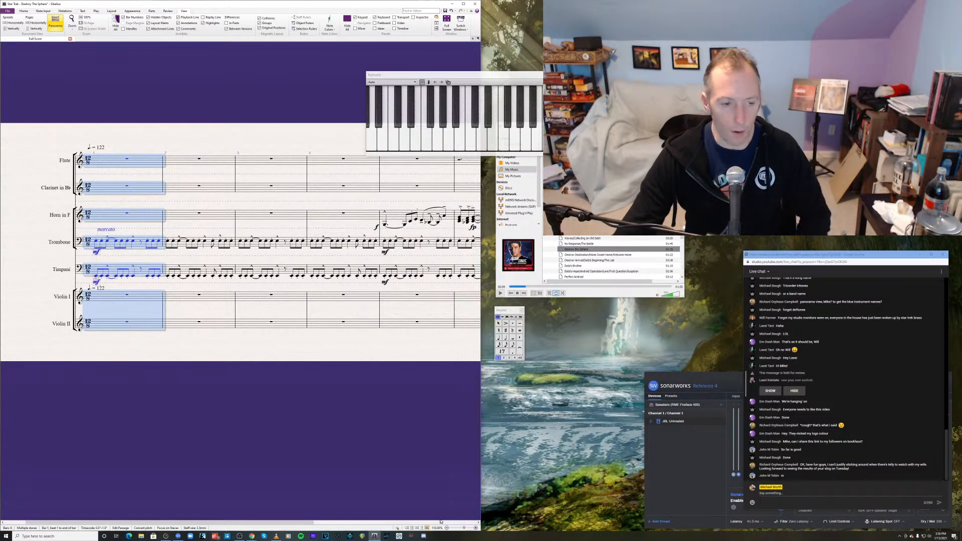
{"action": "left_click_drag", "start_coordinate": [303, 353], "coordinate": [182, 352]}
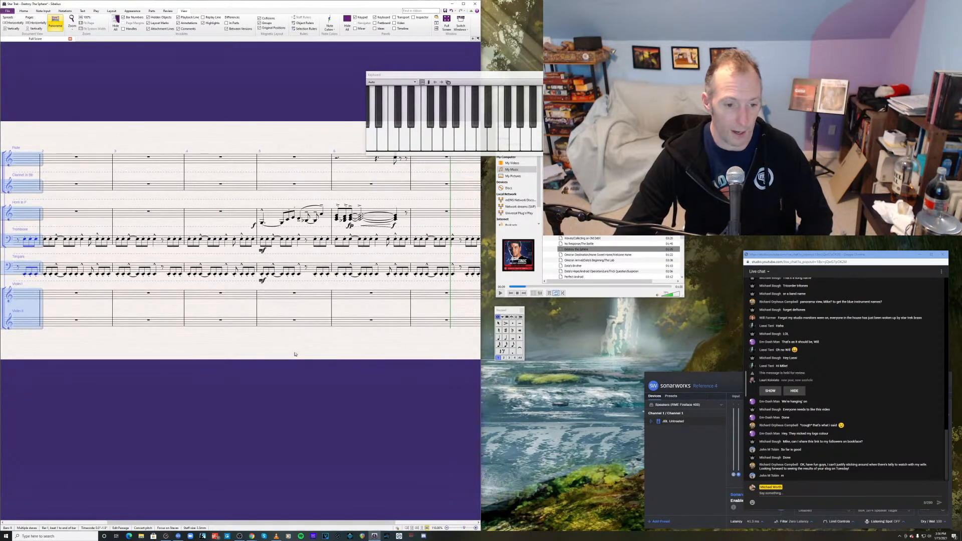
{"action": "left_click_drag", "start_coordinate": [298, 345], "coordinate": [270, 367]}
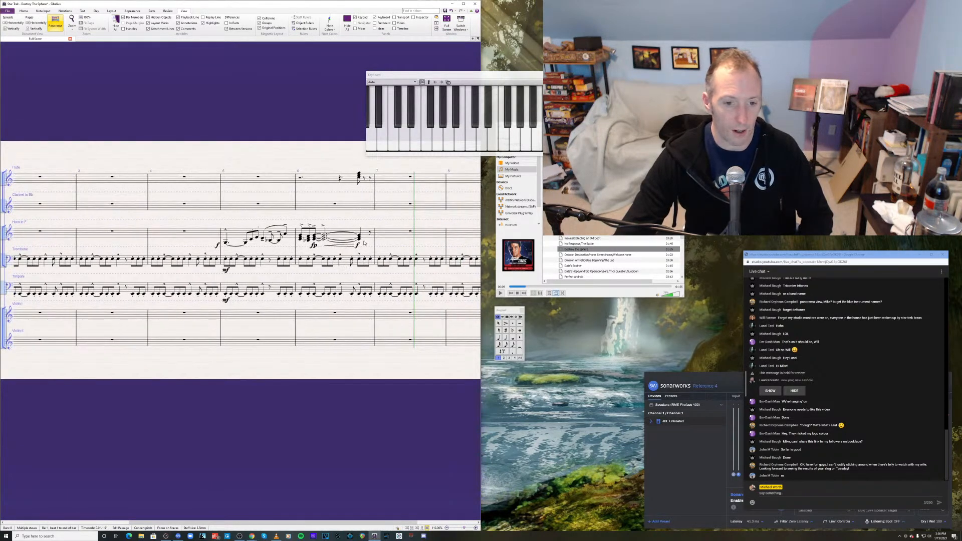
{"action": "left_click", "coordinate": [371, 325]}
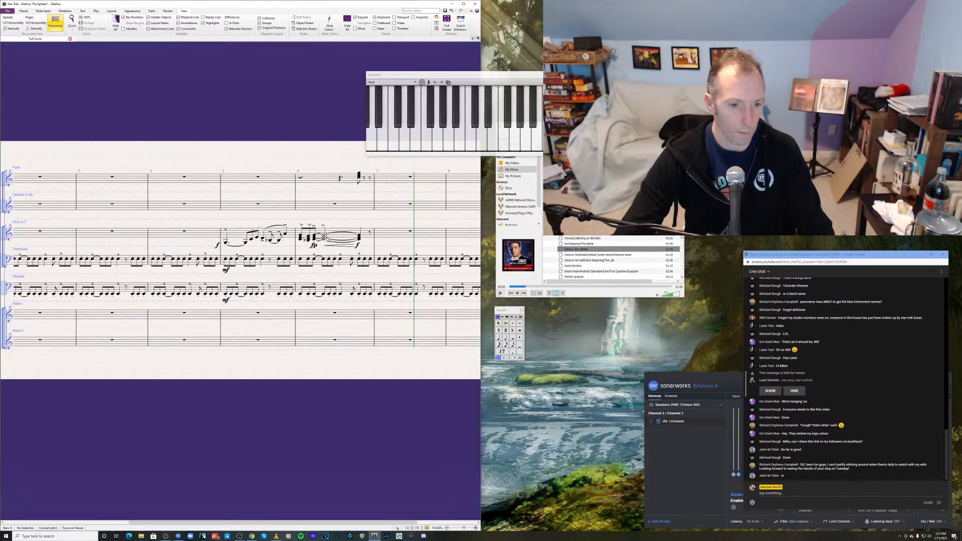
{"action": "left_click", "coordinate": [324, 237]}
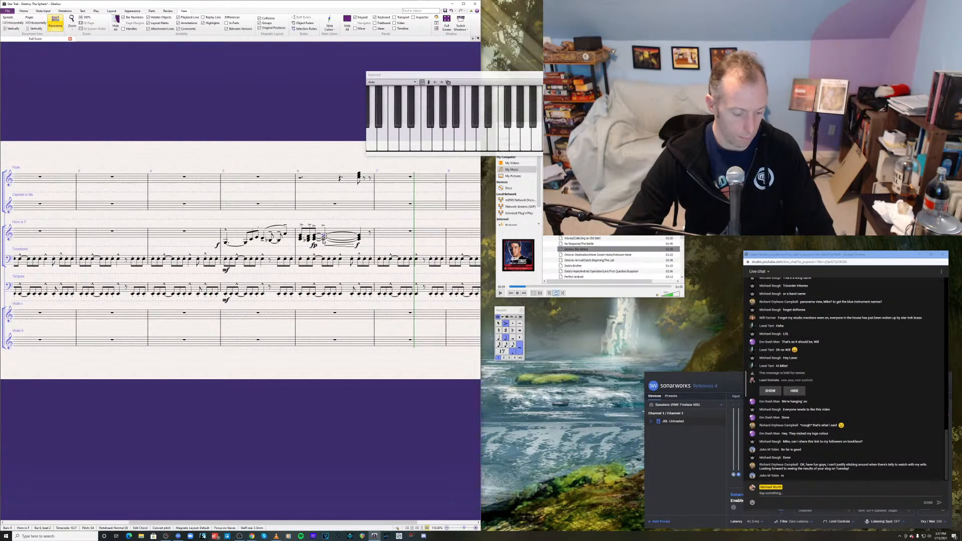
{"action": "left_click", "coordinate": [323, 240], "text": "shift"}
{"action": "key", "text": "KP_Enter"}
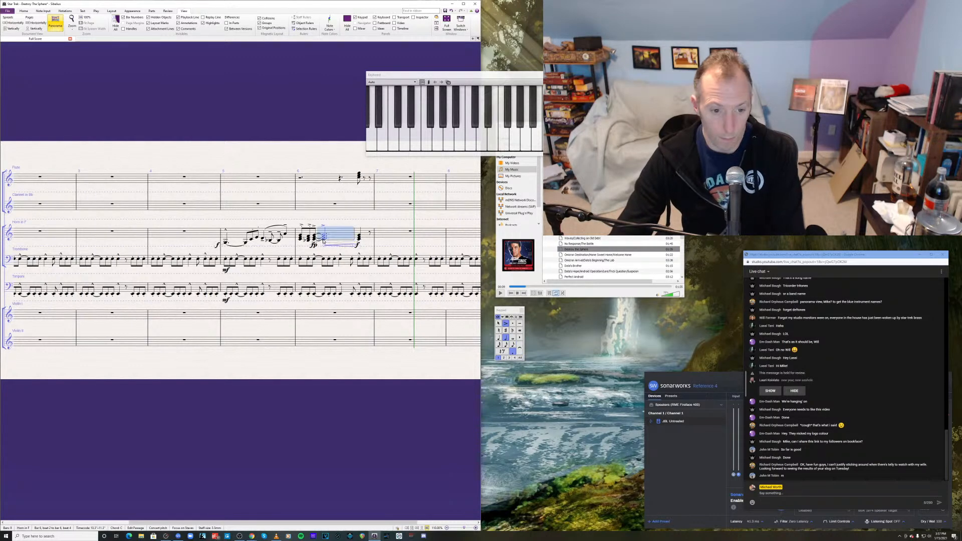
- Re-enter the Horn in F's beat 4 of bar 6 as an eighth-note chord followed by a quarter-note chord
{"action": "left_click", "coordinate": [359, 238]}
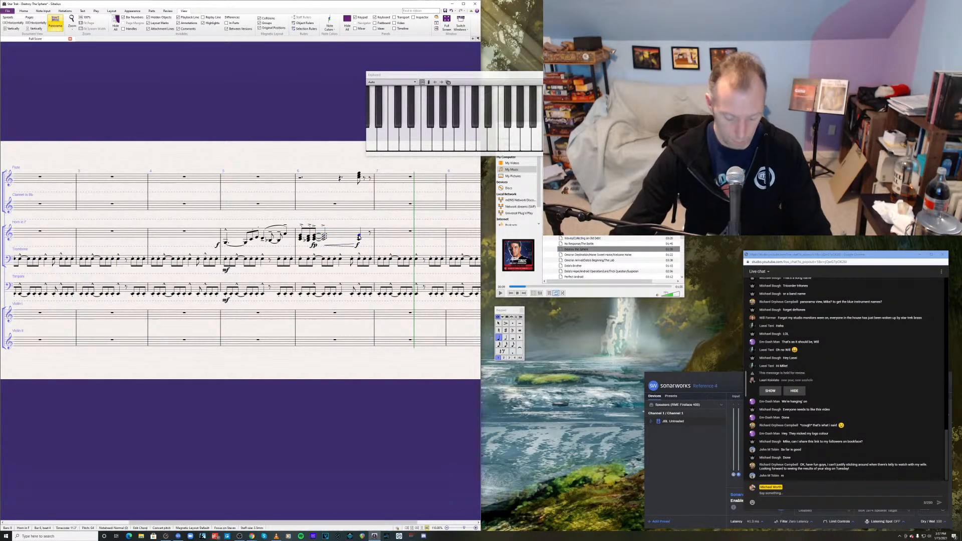
{"action": "key", "text": "n"}
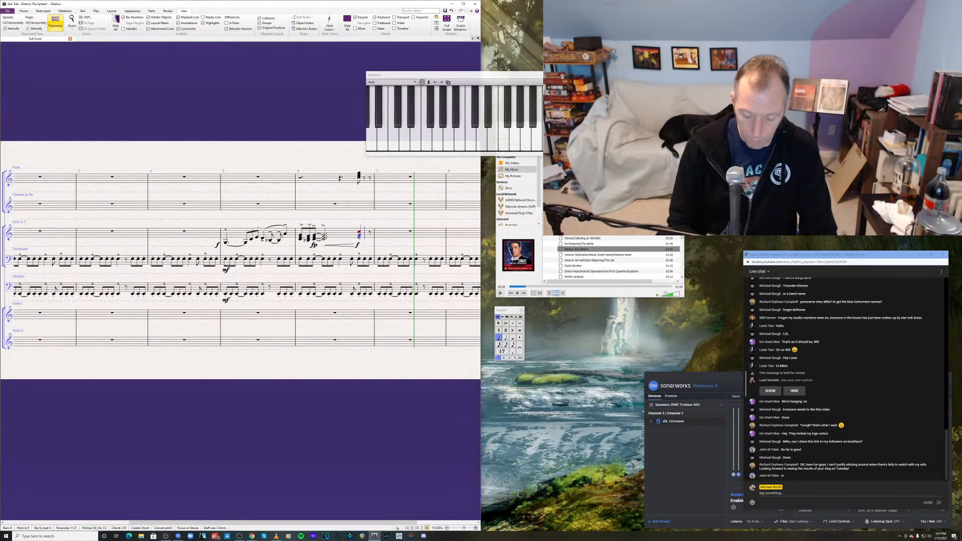
{"action": "key", "text": "Left"}
{"action": "key", "text": "Right"}
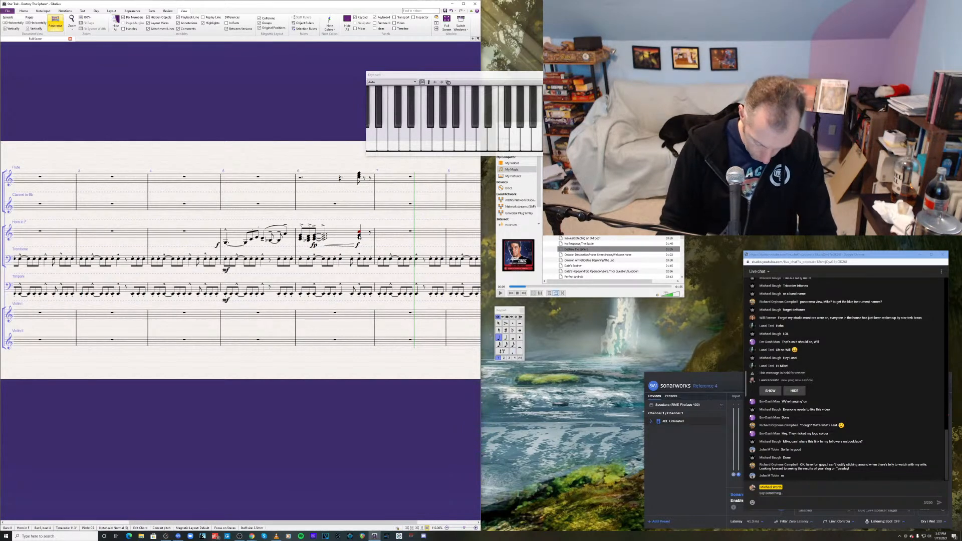
{"action": "key", "text": "KP_3"}
{"action": "key", "text": "n"}
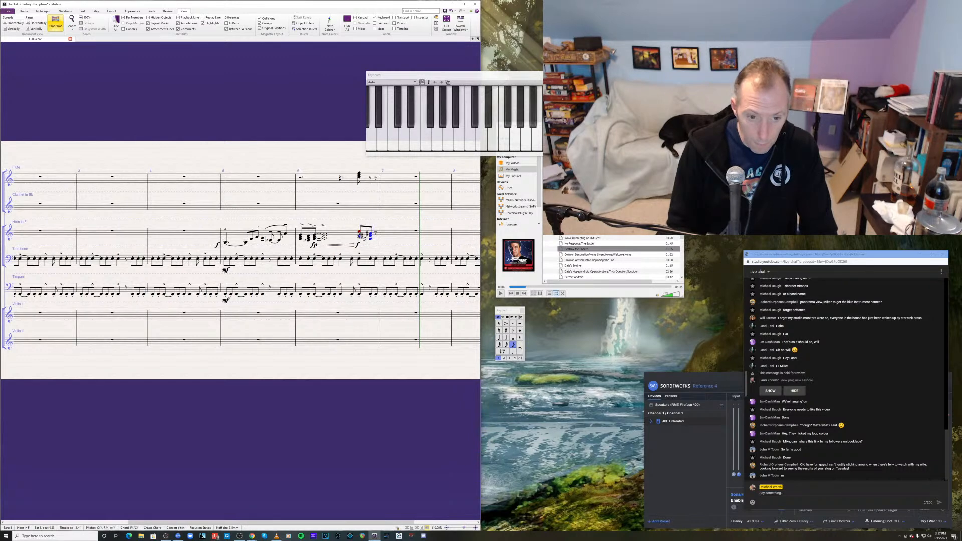
{"action": "key", "text": "Left"}
{"action": "key", "text": "Right"}
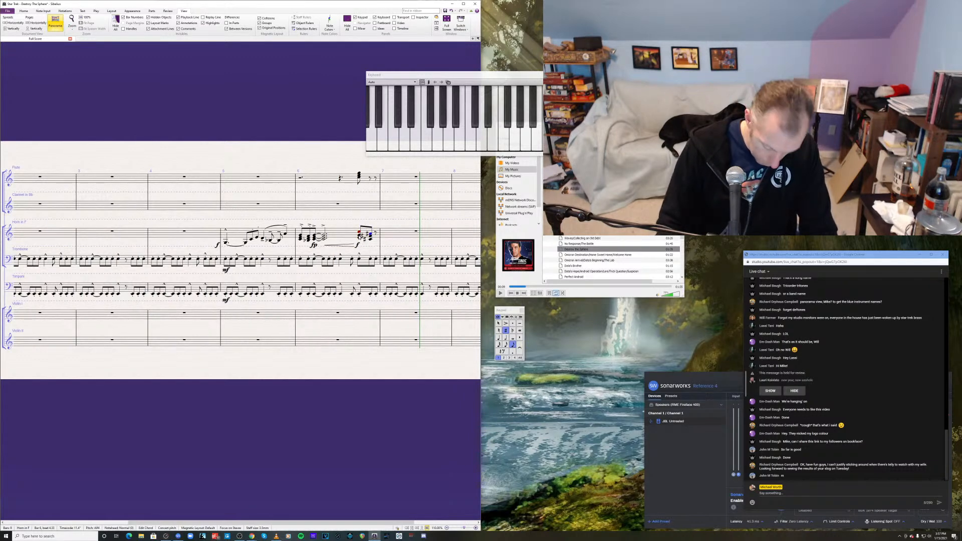
{"action": "key", "text": "KP_4"}
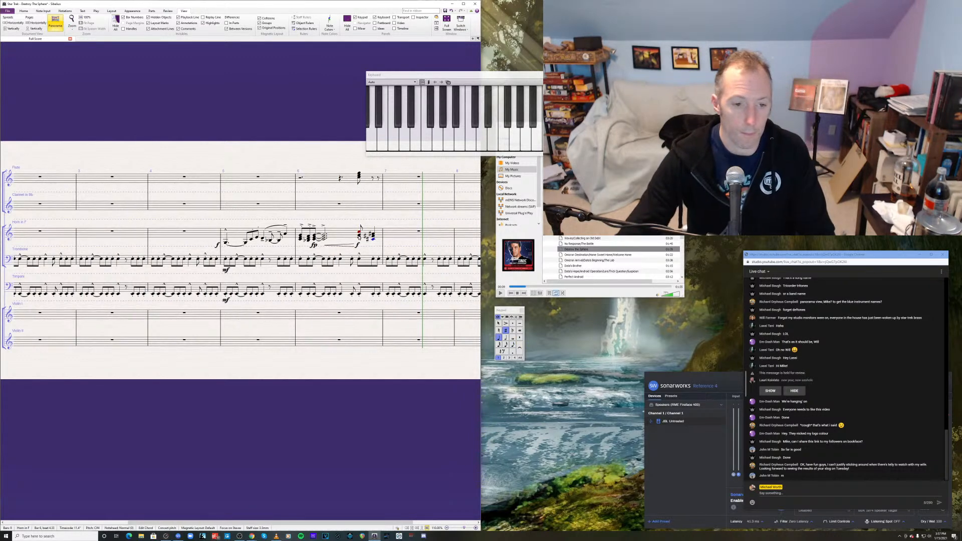
{"action": "key", "text": "Escape"}
- Add a staccato to the Horn in F's eighth-note chord on beat 4 of bar 6 and an accent to the quarter-note chord after it
{"action": "left_click", "coordinate": [359, 233]}
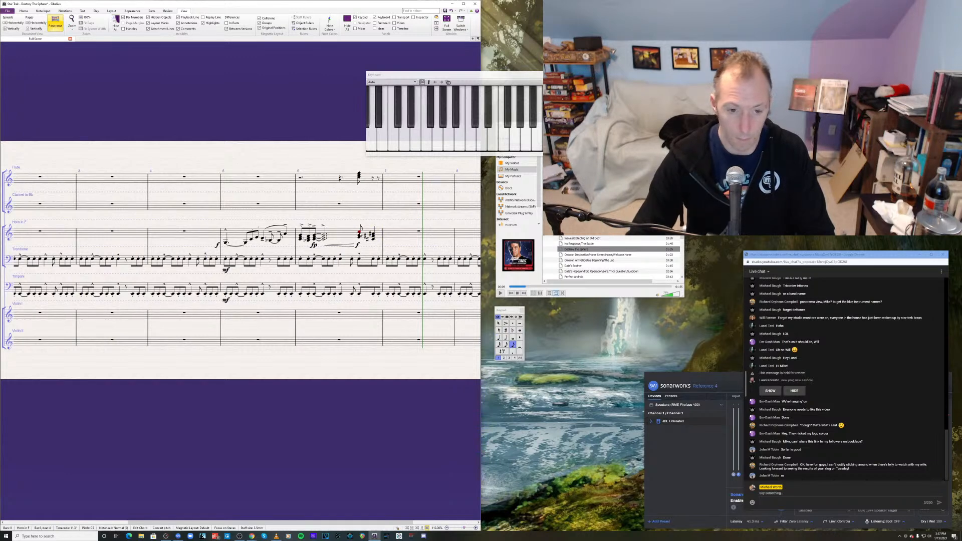
{"action": "key", "text": "KP_Multiply"}
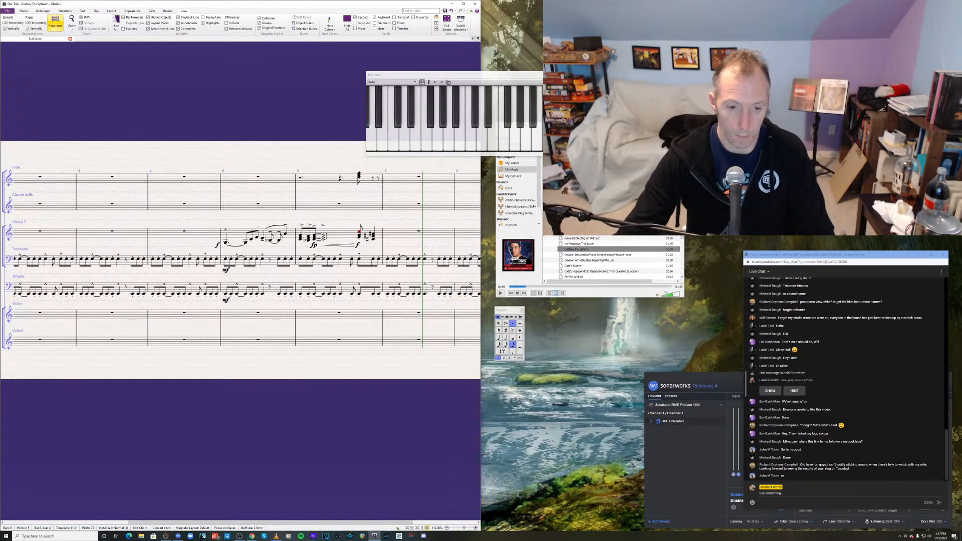
{"action": "left_click", "coordinate": [374, 234]}
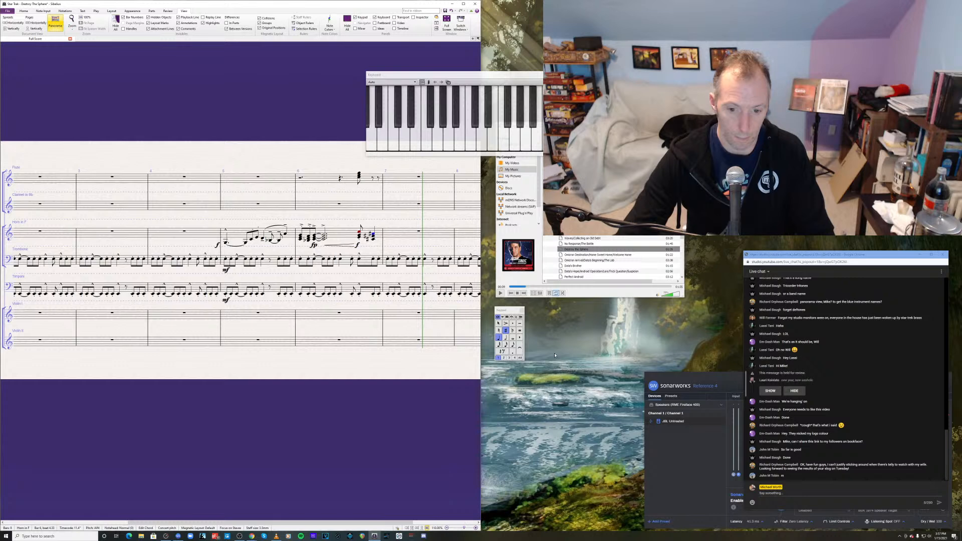
{"action": "left_click", "coordinate": [506, 323]}
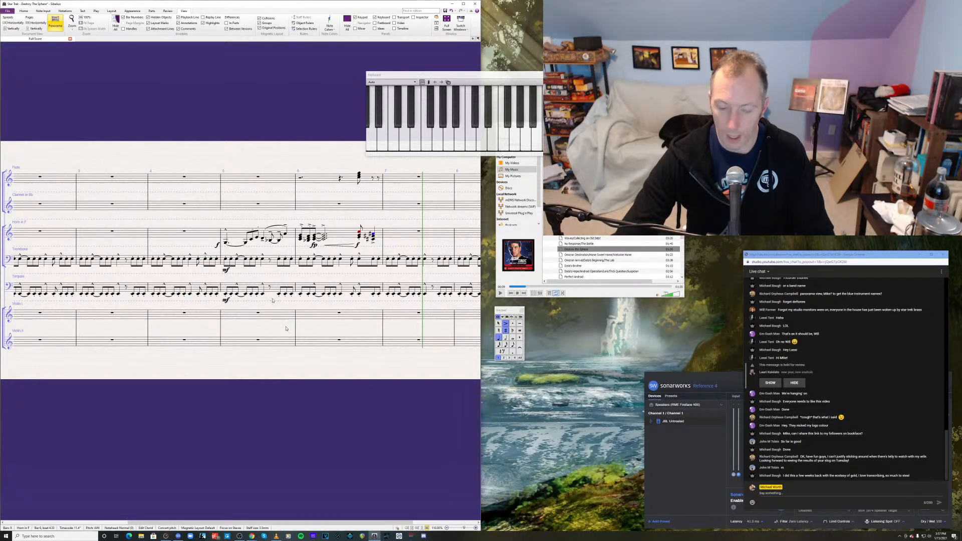
- Save the score and play it back from the Trombone's first note in bar 5
{"action": "left_click", "coordinate": [226, 260]}
{"action": "key", "text": "ctrl+s"}
{"action": "key", "text": "p"}
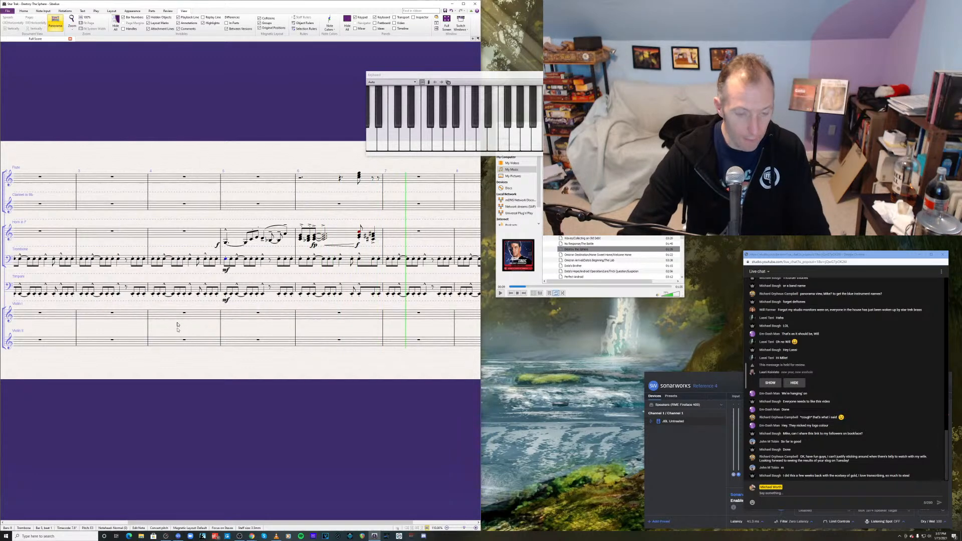
{"action": "key", "text": "Escape"}
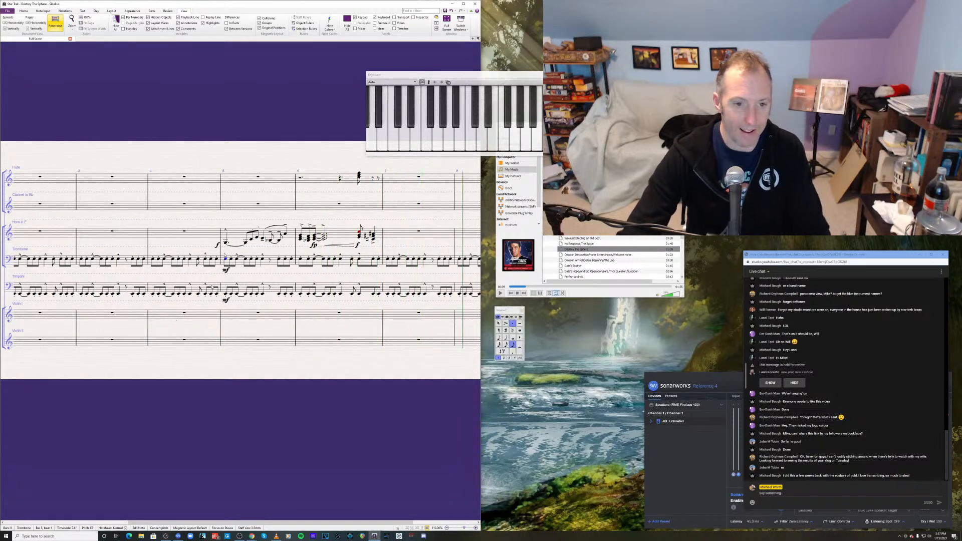
- Enter a quarter-note chord in the Flute directly after its eighth-note chord on beat 4 of bar 6
{"action": "left_click", "coordinate": [359, 175]}
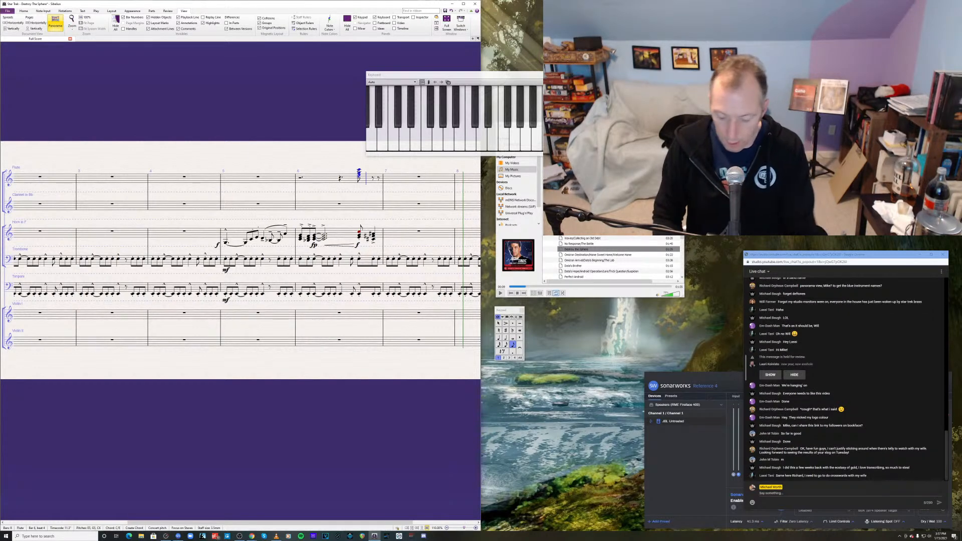
{"action": "key", "text": "4"}
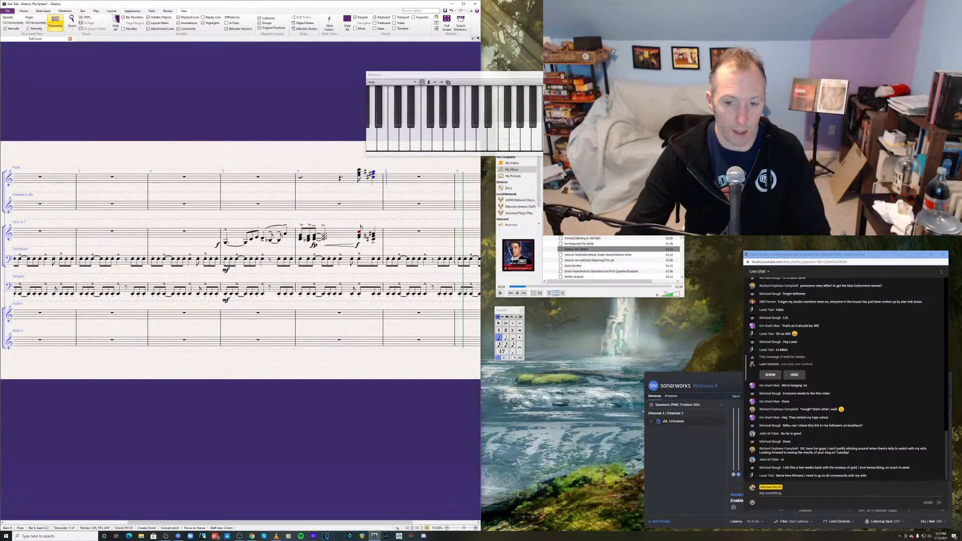
{"action": "key", "text": "Escape"}
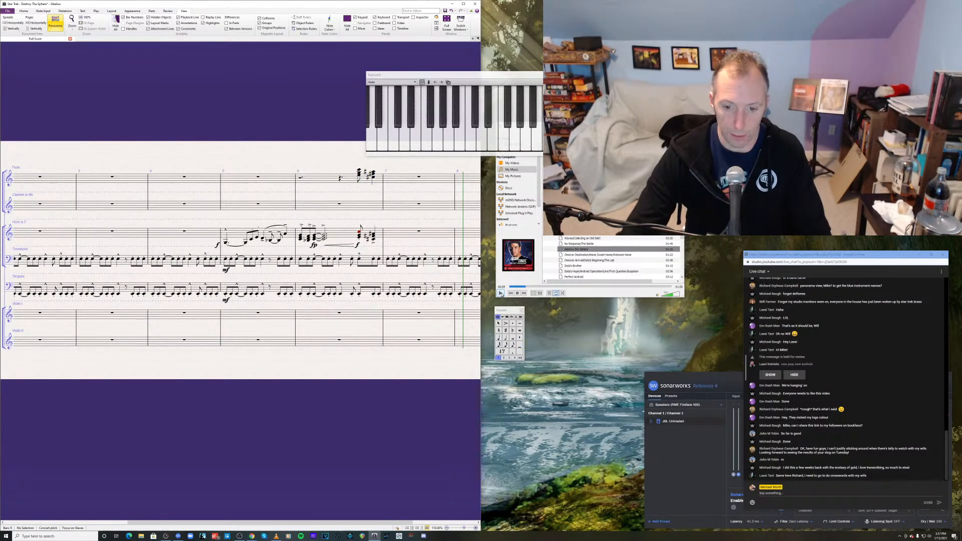
- Replay the passage around bar 6 in the "Destroy The Sphere" recording several times, pausing between listens
{"action": "left_click", "coordinate": [500, 294]}
{"action": "left_click", "coordinate": [524, 288]}
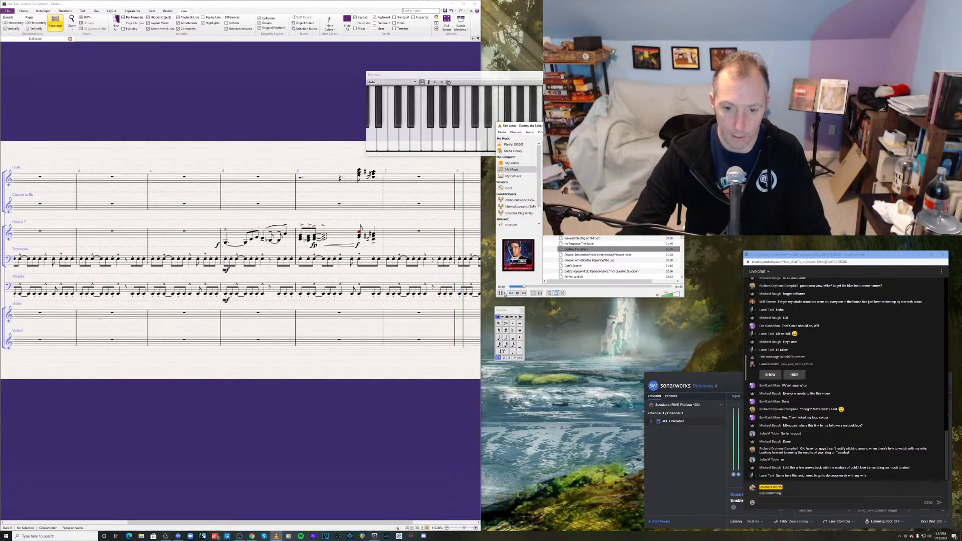
{"action": "left_click", "coordinate": [514, 287]}
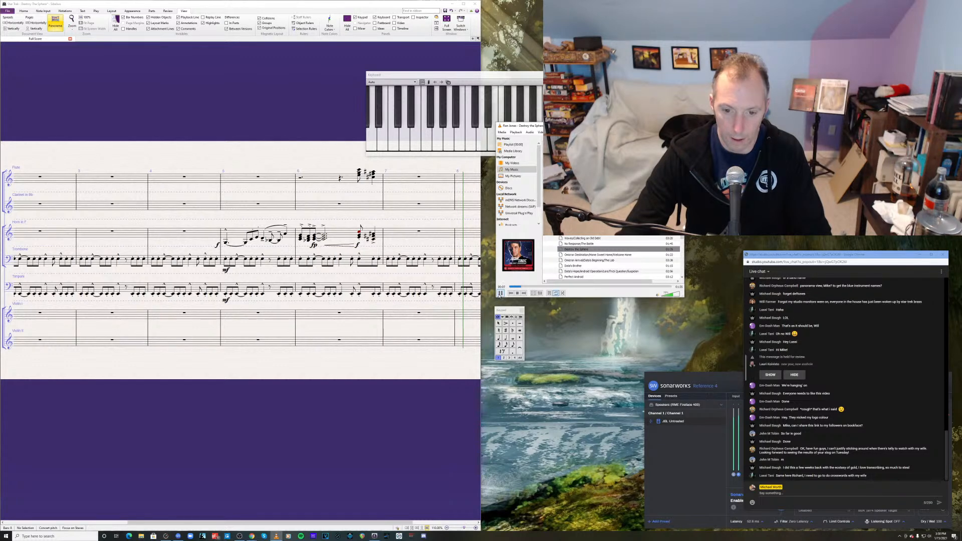
{"action": "left_click", "coordinate": [500, 294]}
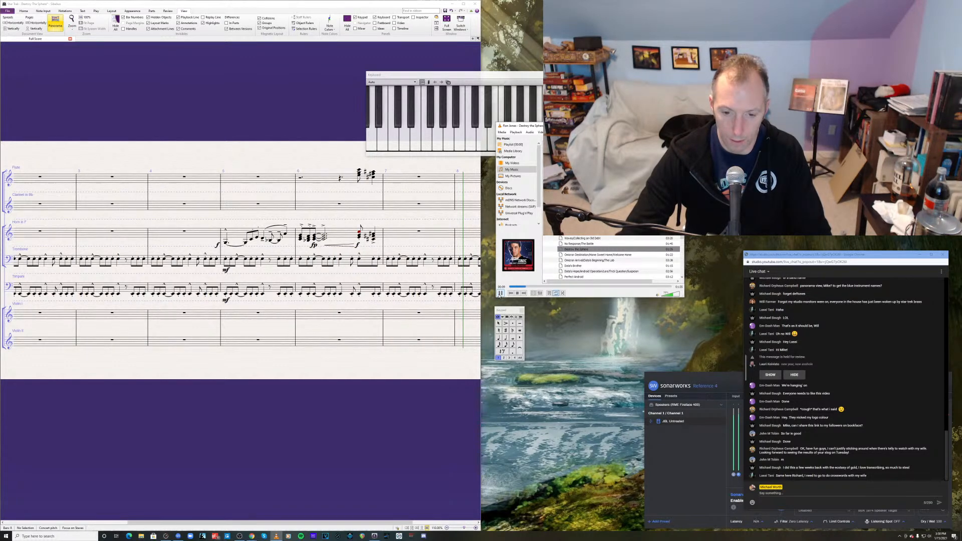
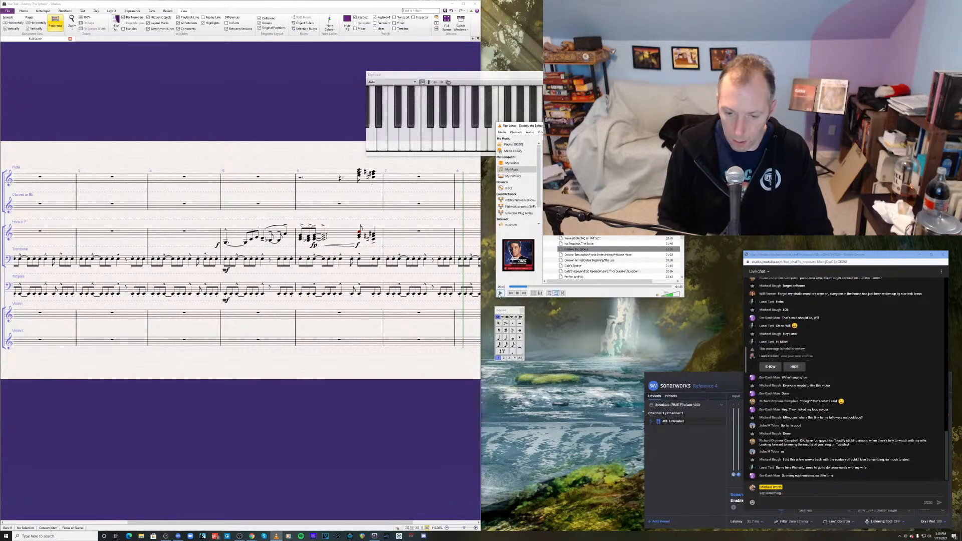
{"action": "left_click", "coordinate": [499, 293]}
{"action": "left_click", "coordinate": [521, 287]}
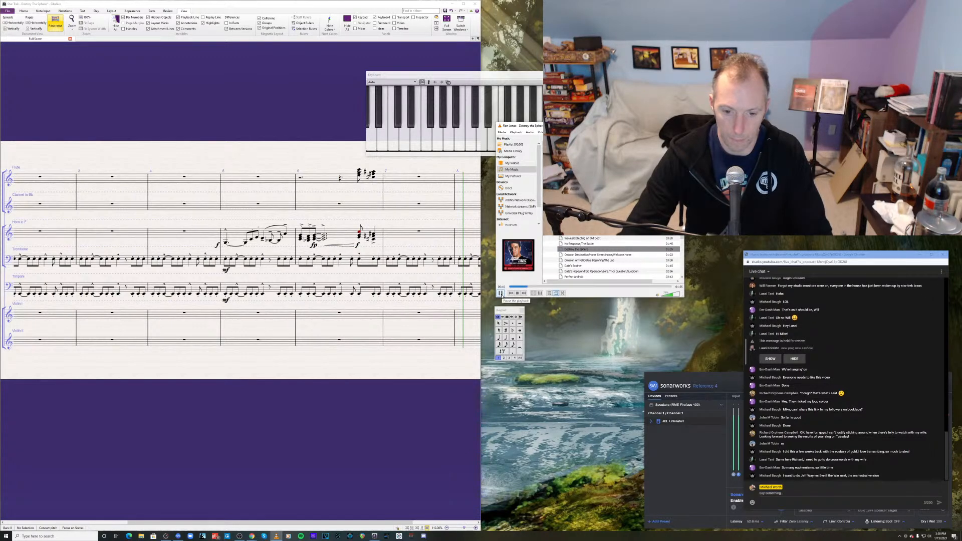
{"action": "left_click", "coordinate": [499, 294]}
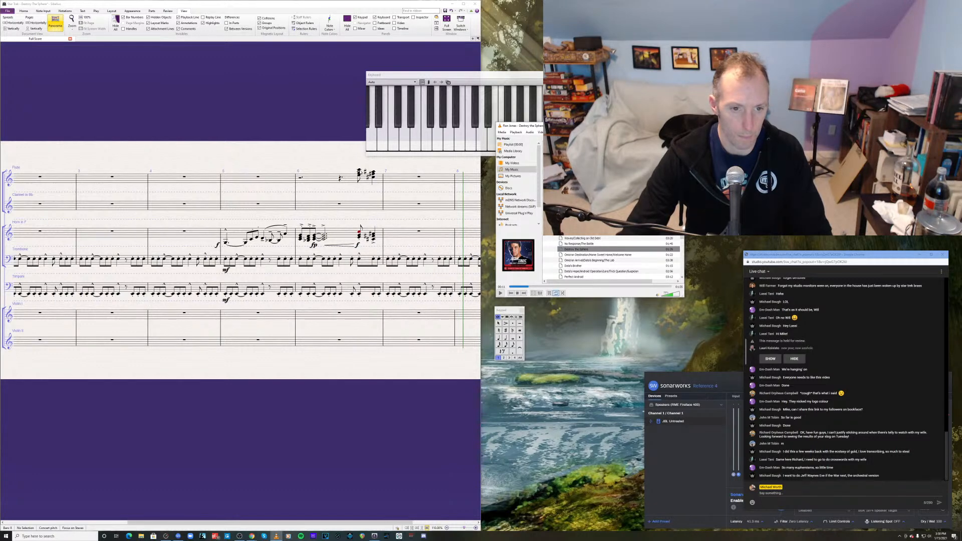
- Re-enter the Flute's eighth-note and quarter-note chords from beat 4 of bar 6, and play the recording again to check them
{"action": "left_click", "coordinate": [359, 172]}
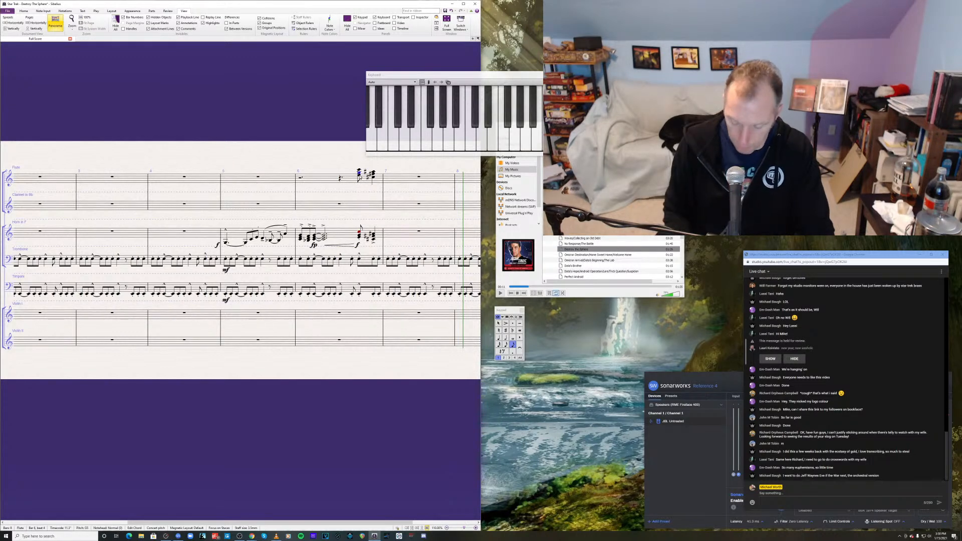
{"action": "key", "text": "KP_4"}
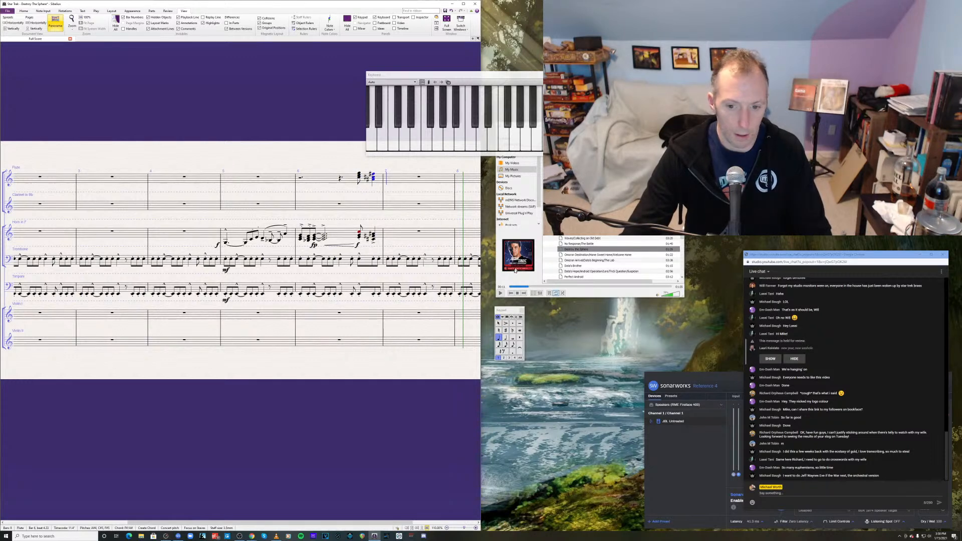
{"action": "left_click", "coordinate": [500, 293]}
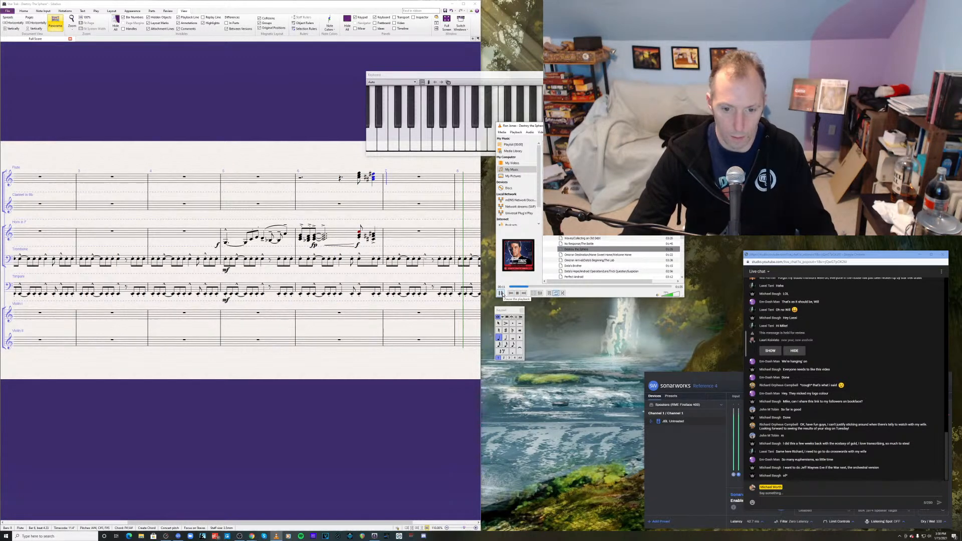
{"action": "left_click", "coordinate": [501, 293]}
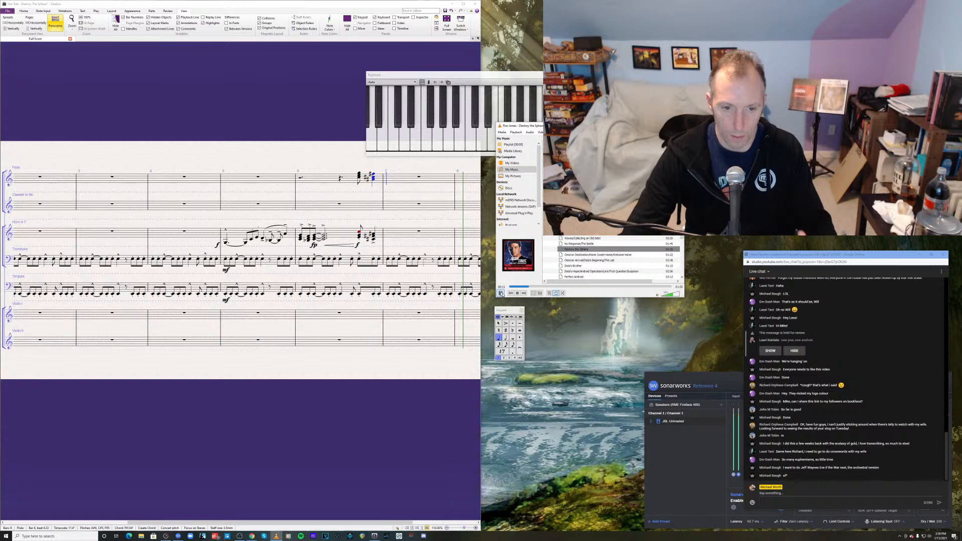
- Enter a whole-note chord in bar 7 of the Flute
{"action": "left_click", "coordinate": [388, 180]}
{"action": "left_click", "coordinate": [389, 180]}
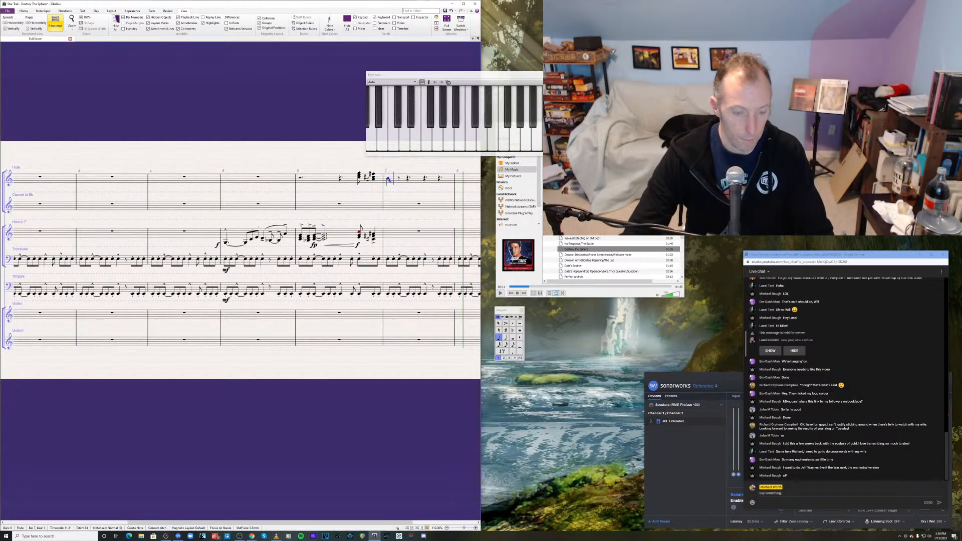
{"action": "key", "text": "Escape"}
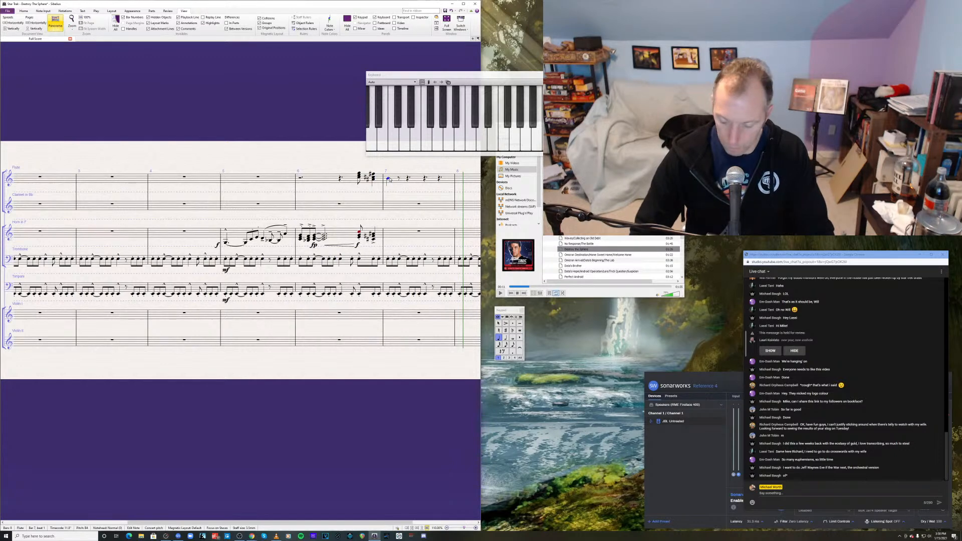
{"action": "key", "text": "KP_6"}
{"action": "key", "text": "Left"}
{"action": "key", "text": "Right"}
{"action": "key", "text": "KP_Decimal"}
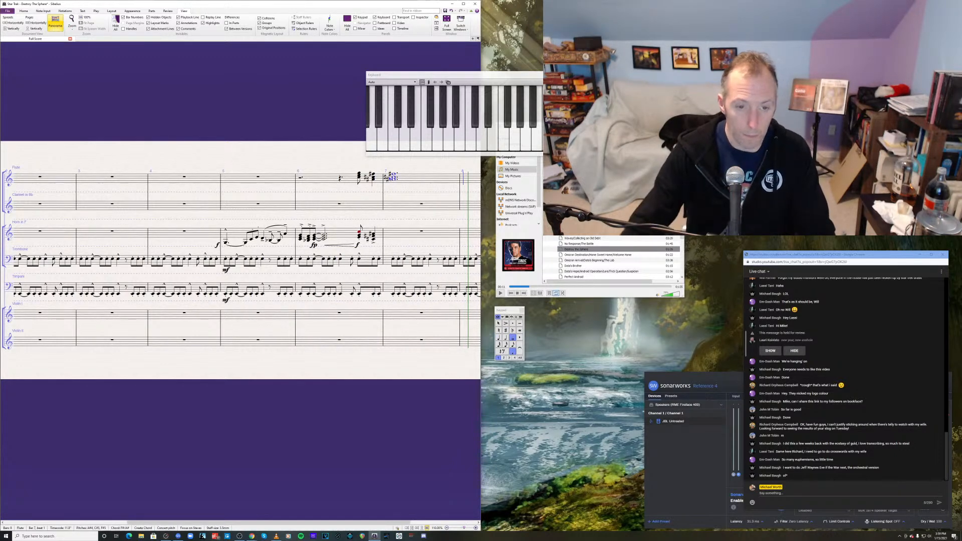
{"action": "key", "text": "Escape"}
- Copy the Horn in F's last chord of bar 6 to the start of bar 7 as a whole-note chord
{"action": "double_click", "coordinate": [374, 239]}
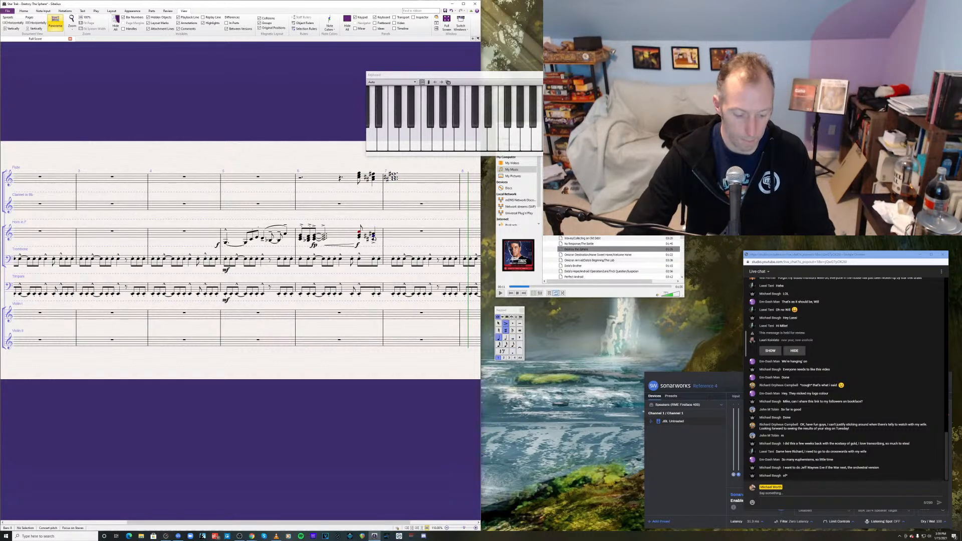
{"action": "left_click", "coordinate": [394, 235], "text": "alt"}
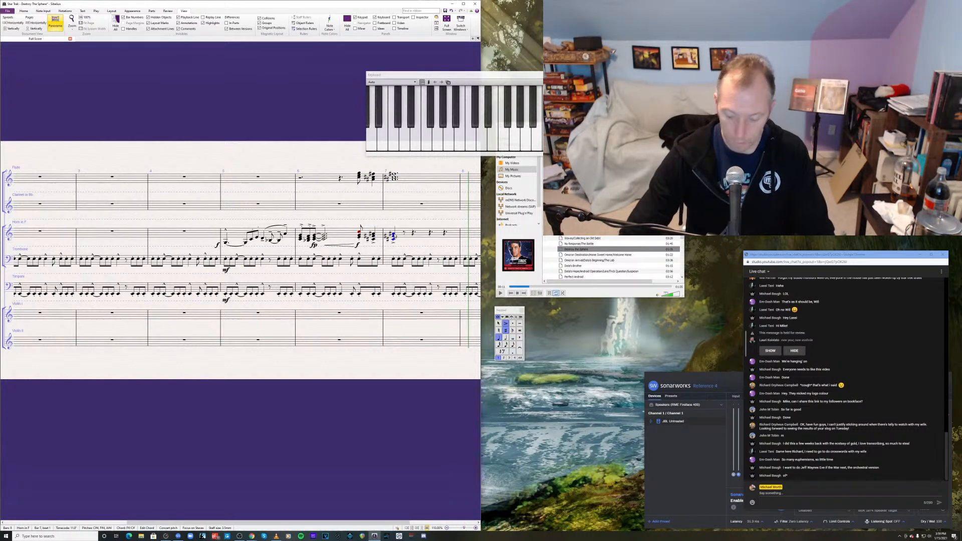
{"action": "left_click", "coordinate": [394, 236]}
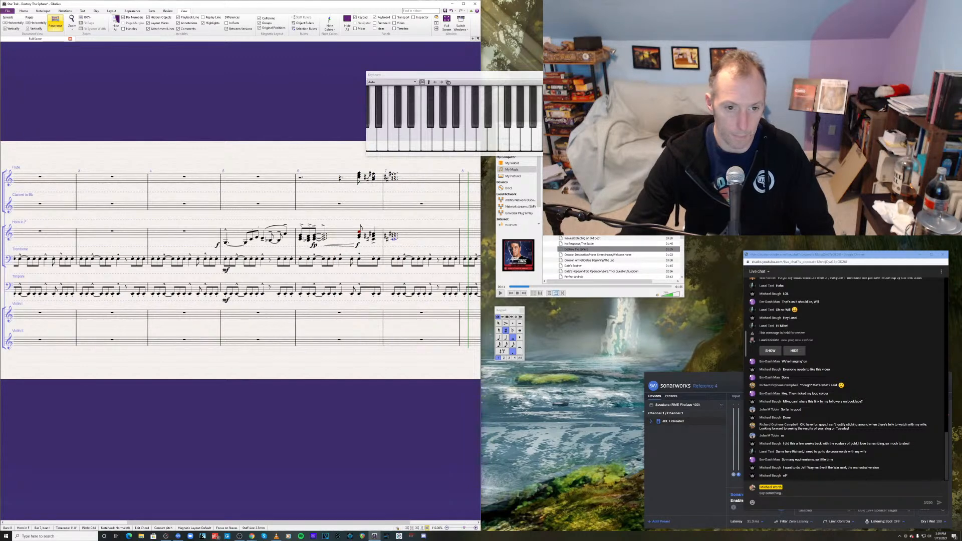
- Tie the quarter-note chords ending bar 6 to the whole-note chords of bar 7 in both the Flute and the Horn in F
{"action": "left_click", "coordinate": [373, 175]}
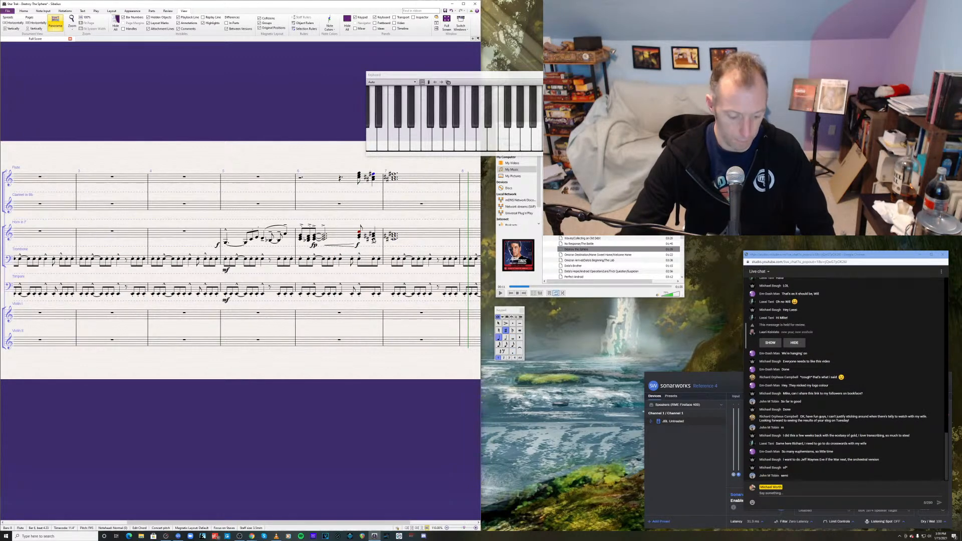
{"action": "left_click", "coordinate": [374, 240], "text": "shift"}
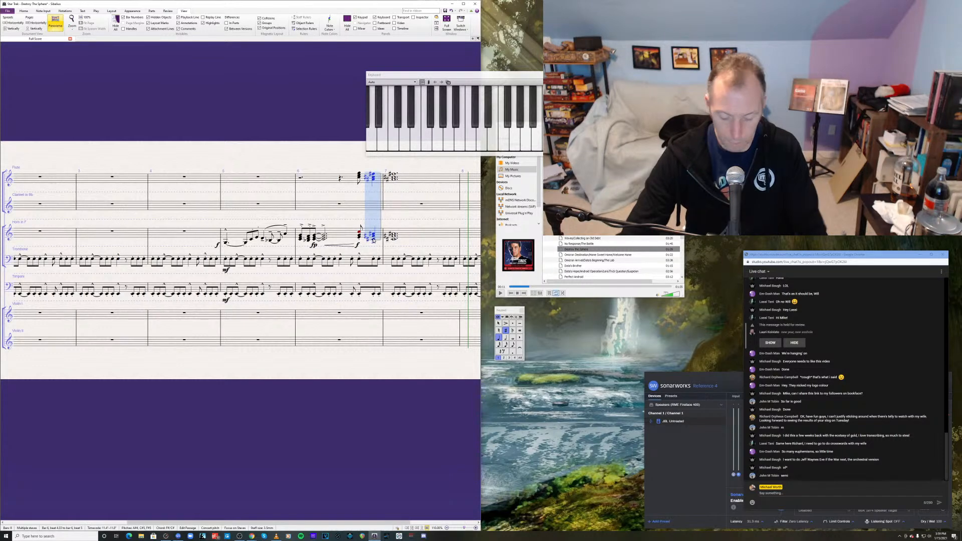
{"action": "key", "text": "Return"}
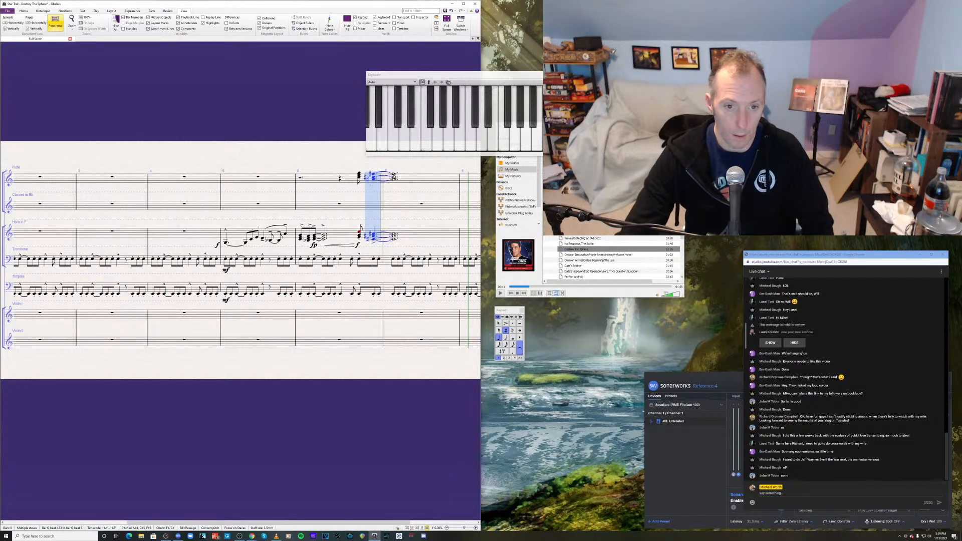
- Add a diminuendo hairpin under the Flute's whole-note chord in bar 7, shortened to the first half of the bar
{"action": "left_click", "coordinate": [393, 174]}
{"action": "key", "text": "shift+h"}
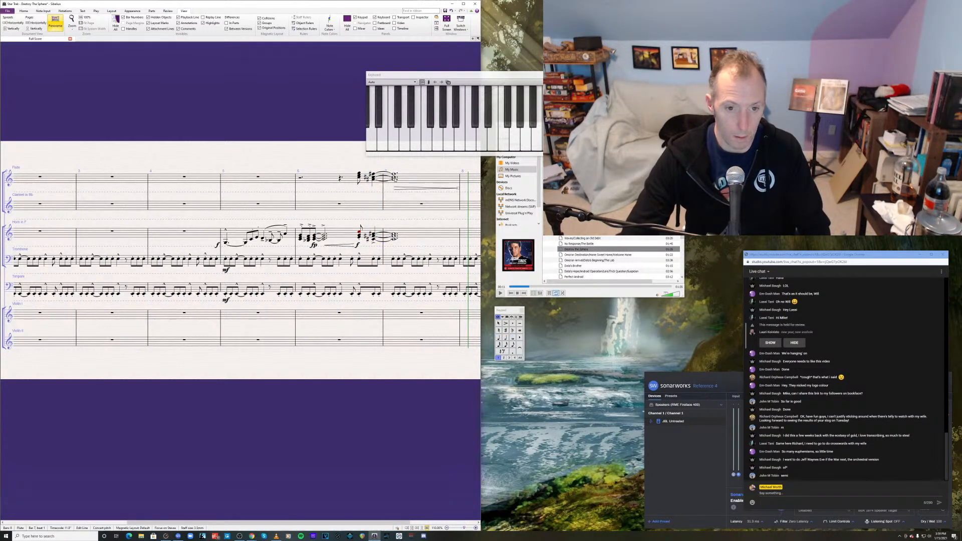
{"action": "left_click_drag", "start_coordinate": [459, 189], "coordinate": [417, 189]}
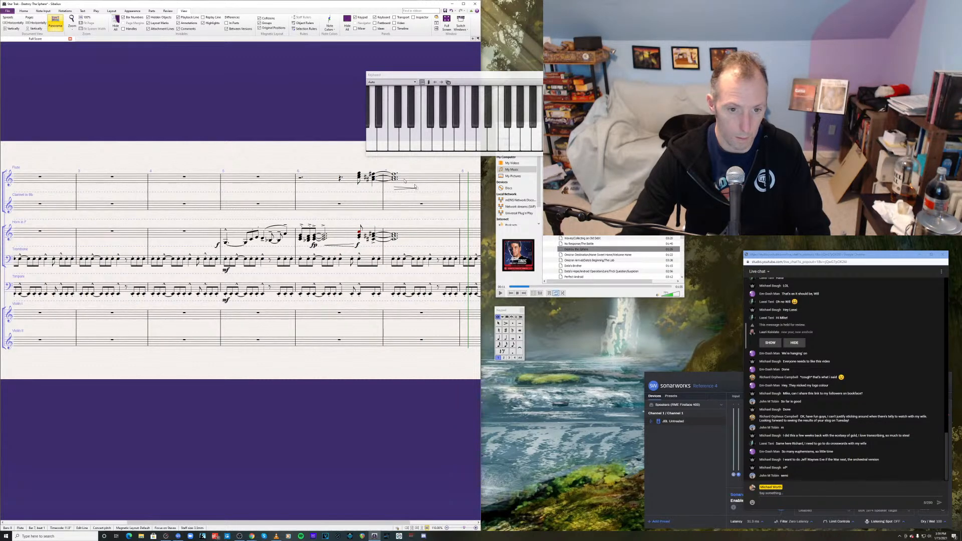
{"action": "left_click", "coordinate": [396, 180]}
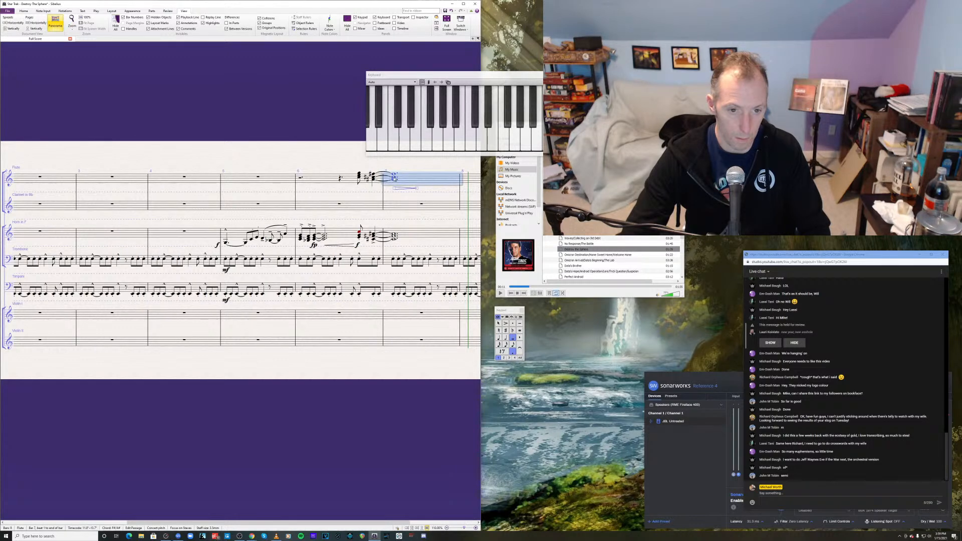
{"action": "left_click", "coordinate": [394, 179]}
{"action": "key", "text": "h"}
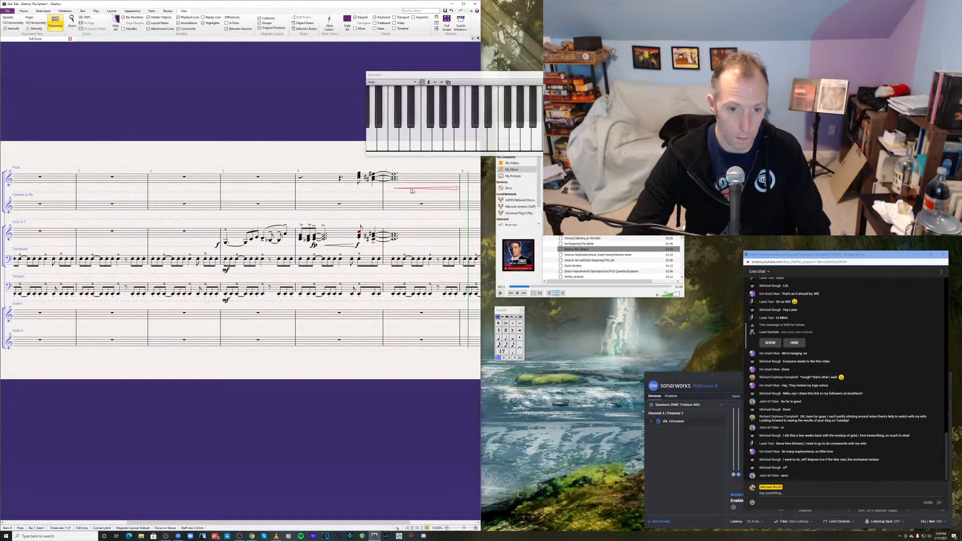
{"action": "key", "text": "ctrl+z"}
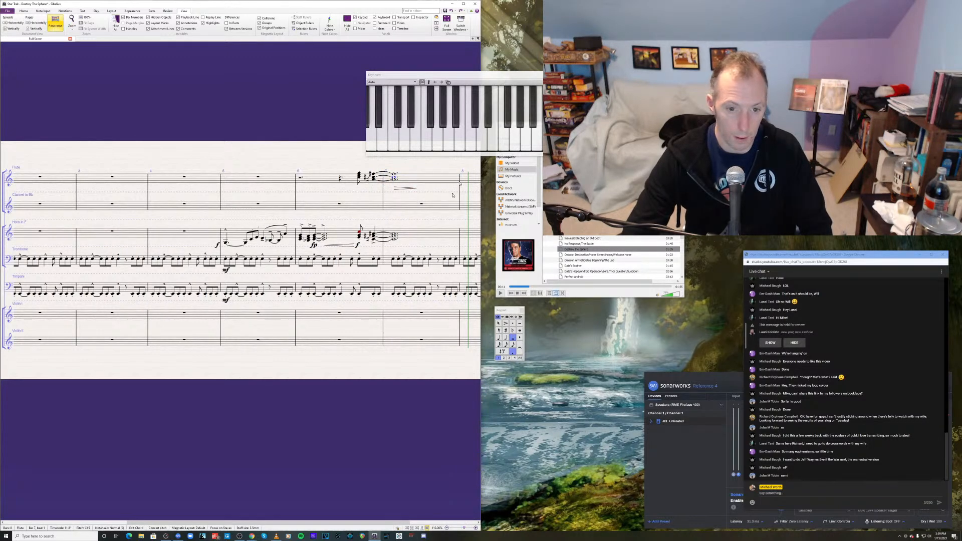
- Create a crescendo hairpin from a Trombone note in mid-bar 7 and move it beneath the Flute, following the diminuendo
{"action": "left_click", "coordinate": [420, 261]}
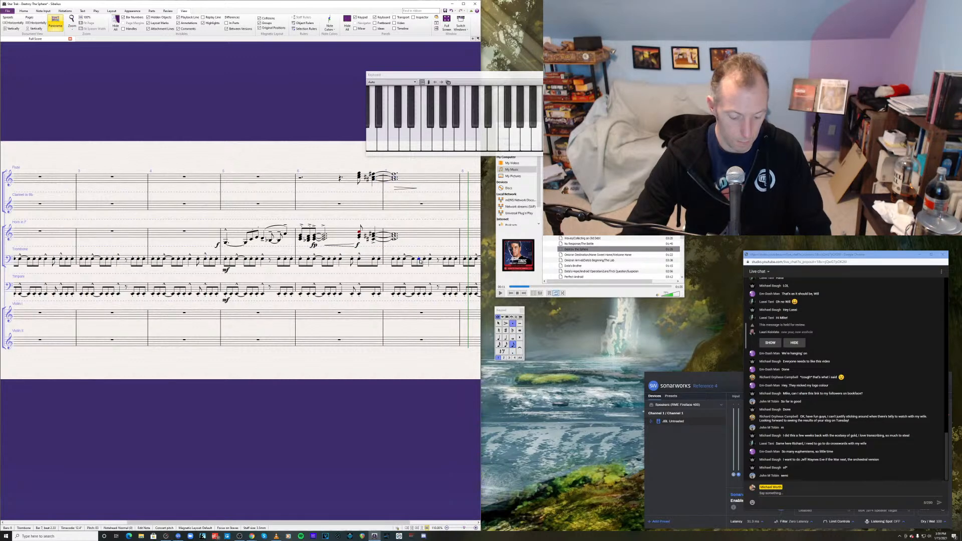
{"action": "left_click_drag", "start_coordinate": [422, 272], "coordinate": [446, 190]}
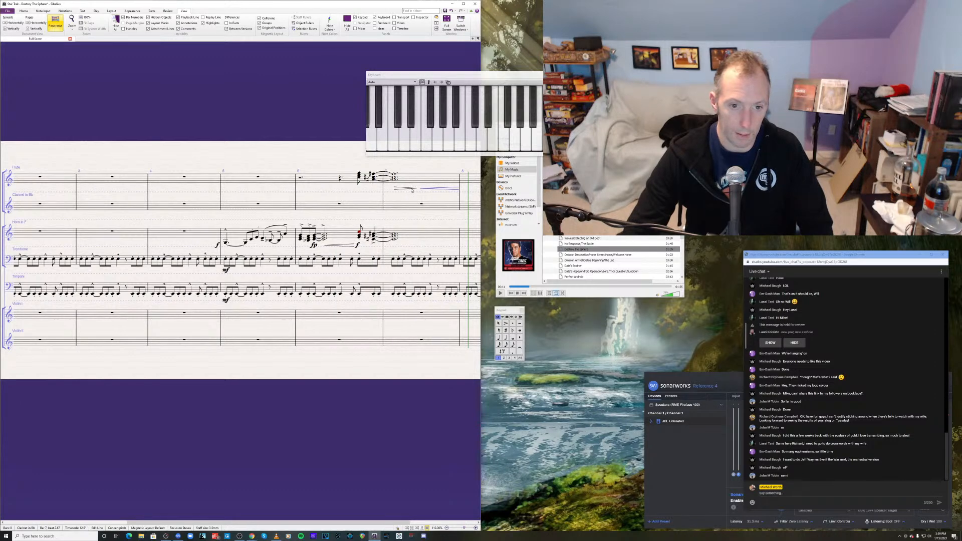
- Copy the Flute's diminuendo and crescendo hairpins to bar 7 of the Horn in F, placing the crescendo after the diminuendo beneath the staff
{"action": "left_click", "coordinate": [411, 190], "text": "ctrl"}
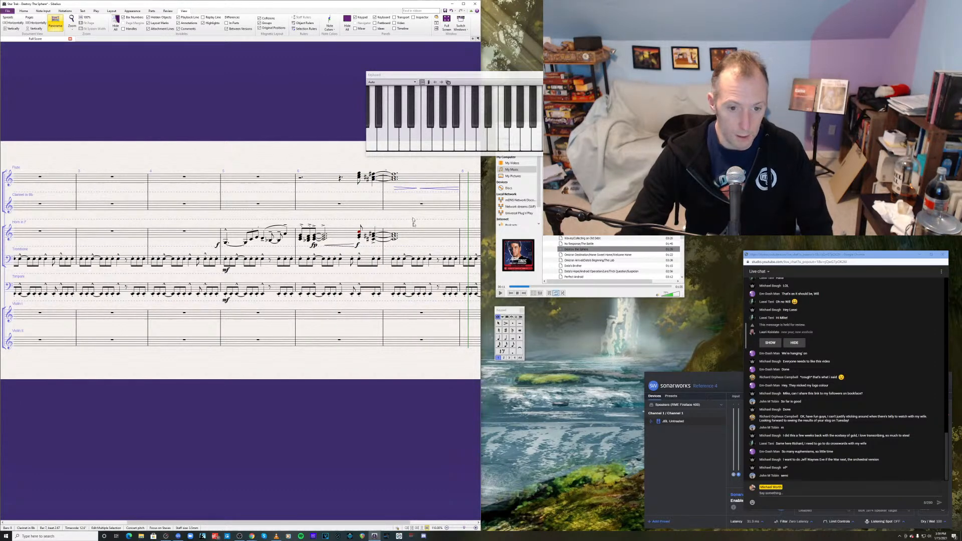
{"action": "left_click", "coordinate": [413, 233]}
{"action": "key", "text": "ctrl+v"}
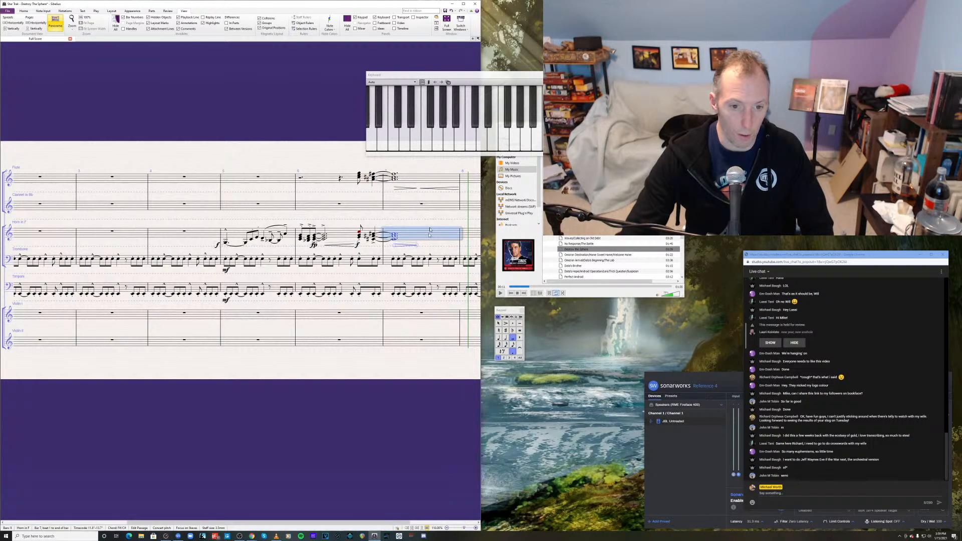
{"action": "left_click", "coordinate": [435, 190]}
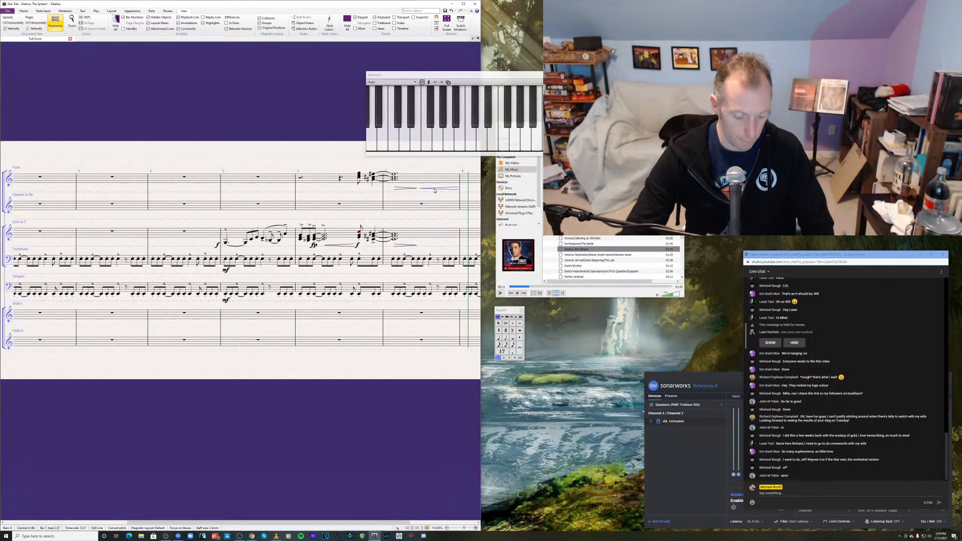
{"action": "left_click", "coordinate": [428, 235]}
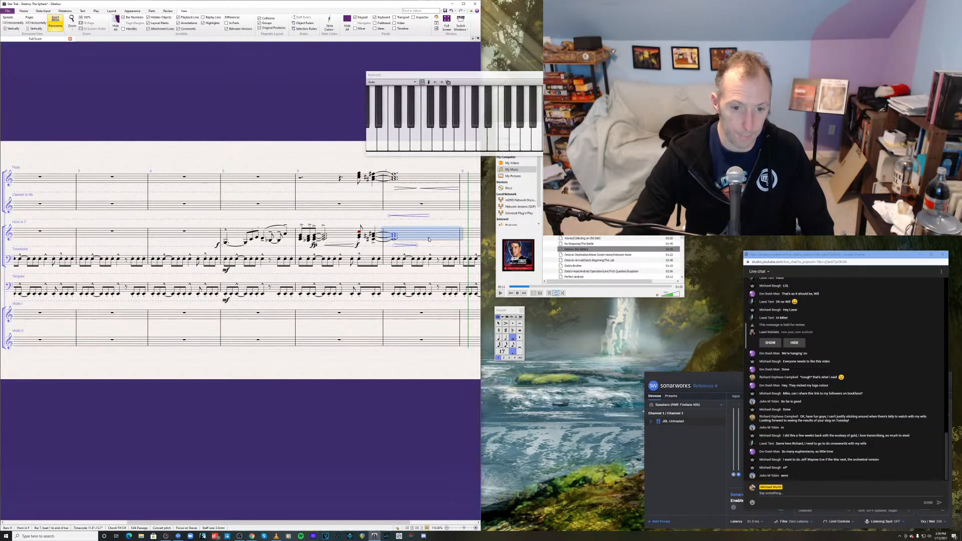
{"action": "left_click_drag", "start_coordinate": [421, 217], "coordinate": [432, 245]}
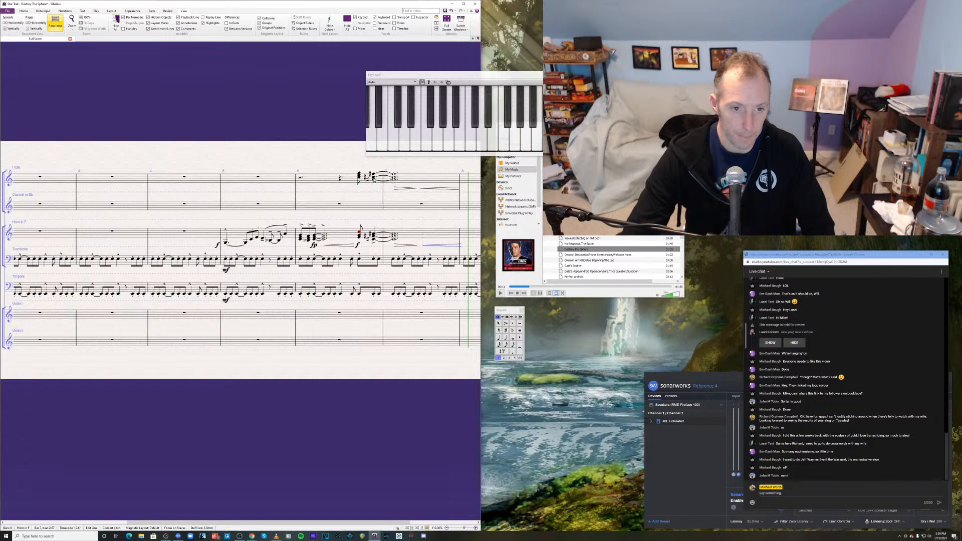
- Copy the Flute's bars 6 and 7 into Violin I and select the pasted eighth-note chord on beat 4 of bar 6
{"action": "left_click", "coordinate": [353, 176]}
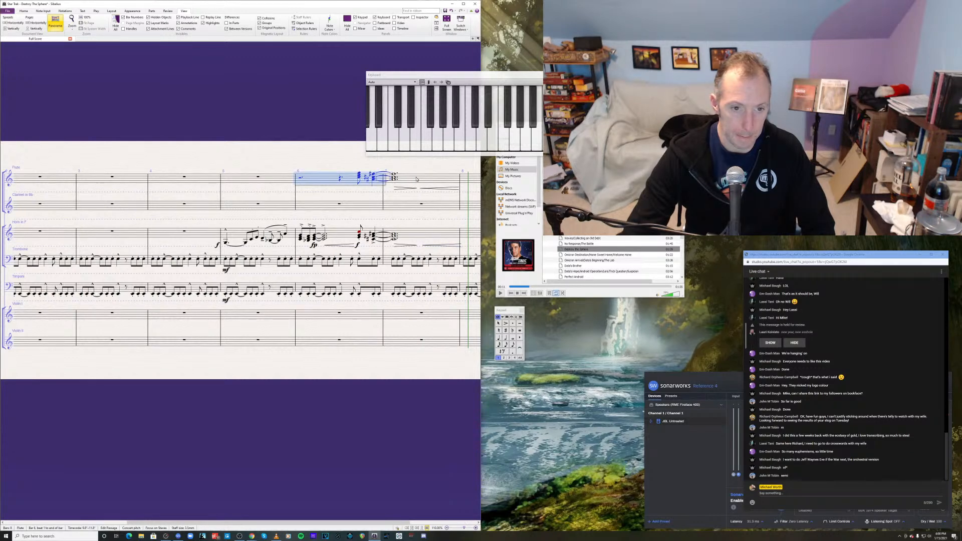
{"action": "left_click", "coordinate": [416, 179], "text": "shift"}
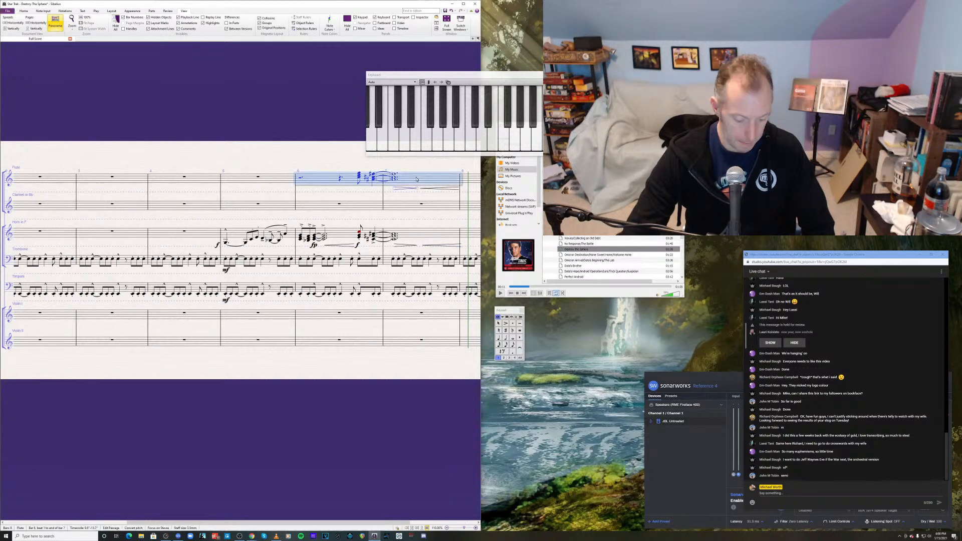
{"action": "left_click", "coordinate": [343, 320]}
{"action": "key", "text": "ctrl+v"}
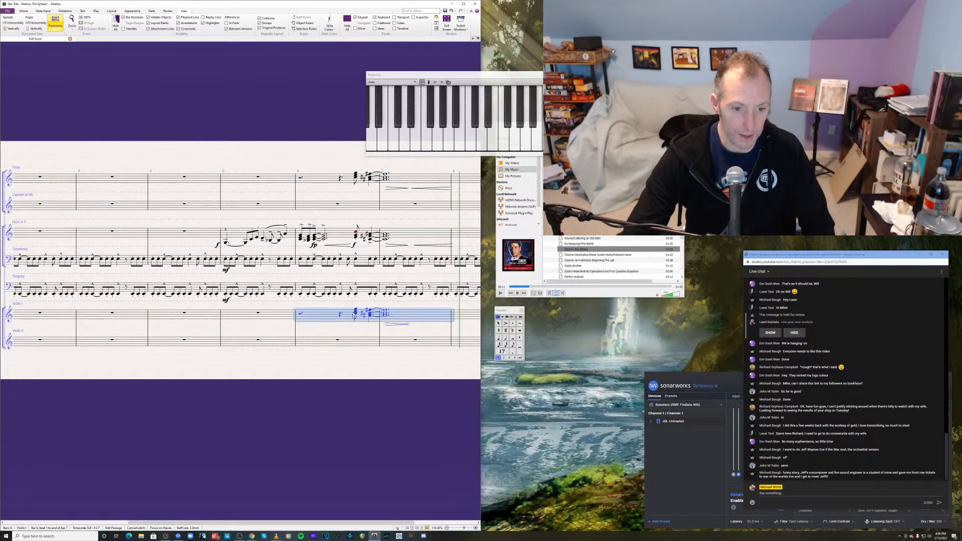
{"action": "left_click", "coordinate": [356, 310]}
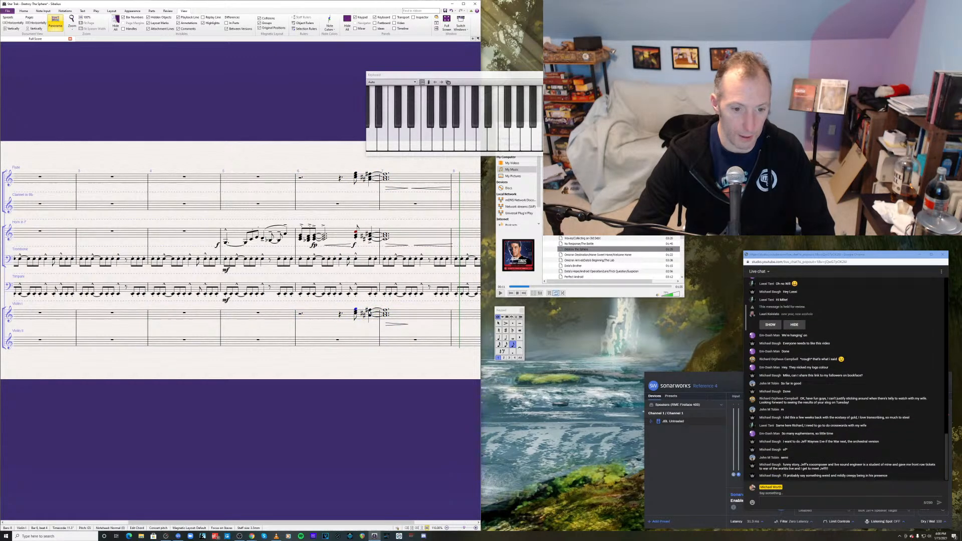
- Add the upper octave to the pasted Violin I chords at the end of bar 6 and into bar 7
{"action": "left_click", "coordinate": [370, 312], "text": "ctrl"}
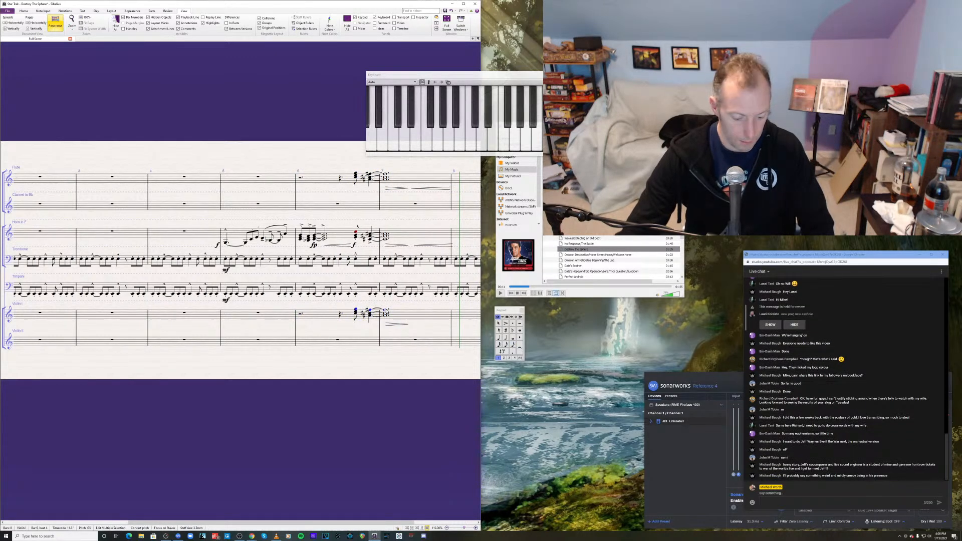
{"action": "key", "text": "ctrl+Up"}
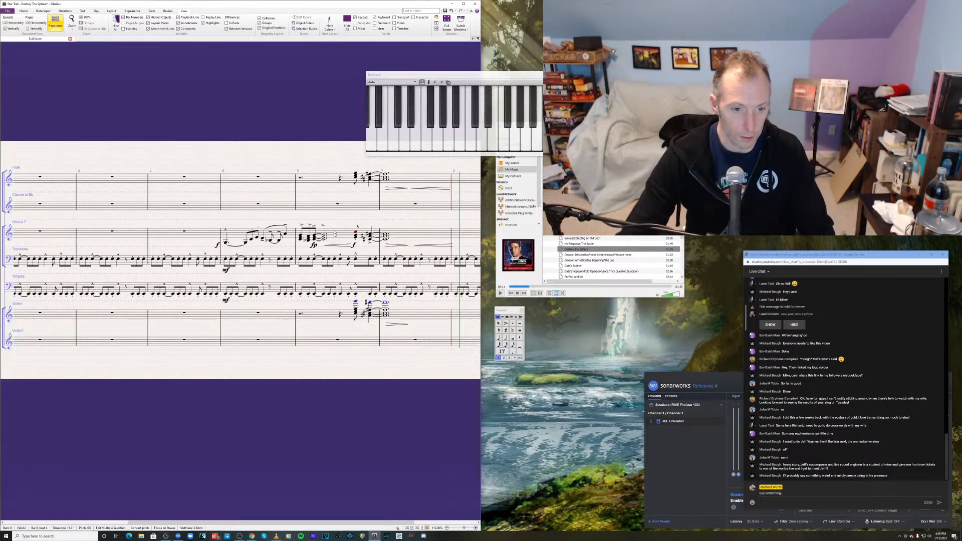
- Add an f dynamic under the beat 4 chord of bar 6 in both the Flute and Violin I
{"action": "left_click", "coordinate": [355, 174]}
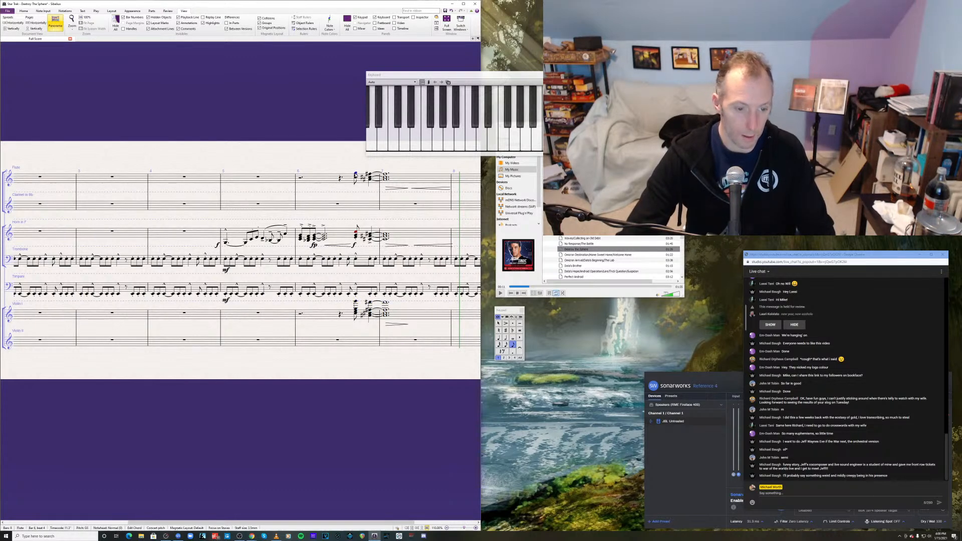
{"action": "key", "text": "ctrl+e"}
{"action": "key", "text": "ctrl+f"}
{"action": "key", "text": "Escape"}
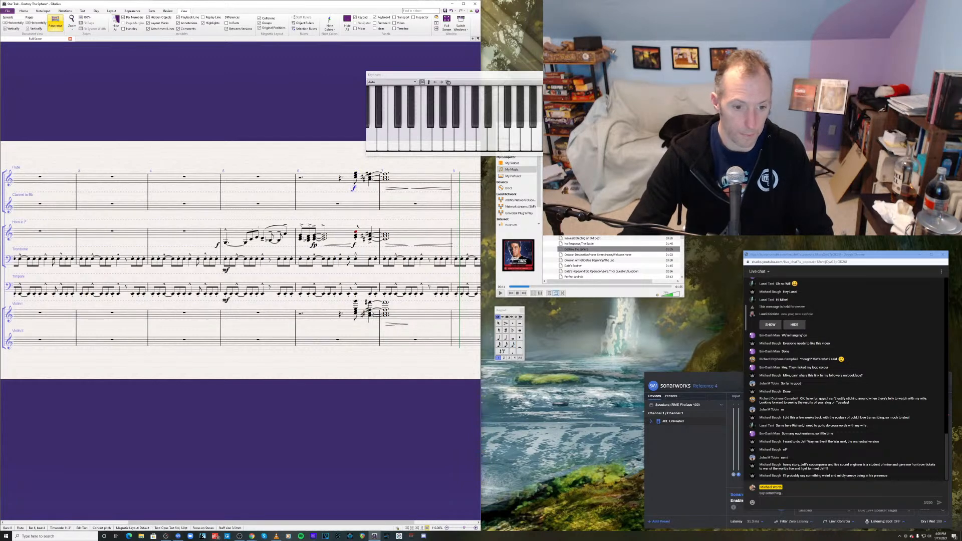
{"action": "left_click", "coordinate": [356, 310]}
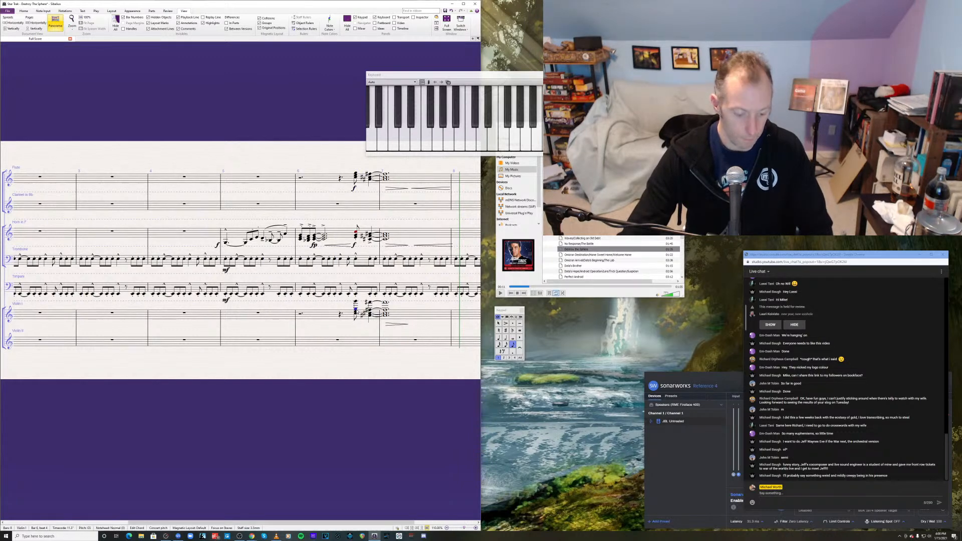
{"action": "key", "text": "ctrl+e"}
{"action": "key", "text": "ctrl+f"}
{"action": "key", "text": "Escape"}
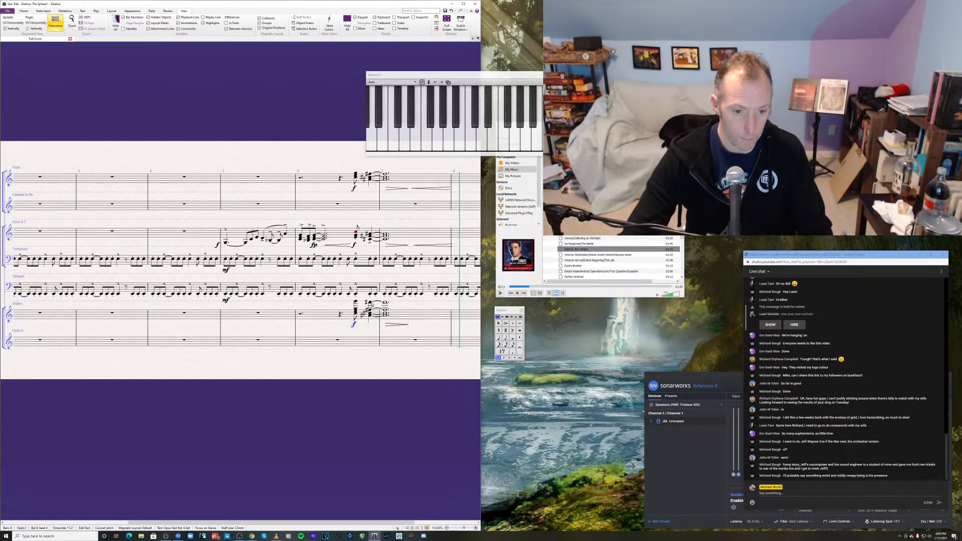
- Copy the Horn in F's crescendo hairpin to bar 7 of Violin I, placing it after the diminuendo beneath the staff
{"action": "left_click", "coordinate": [370, 302]}
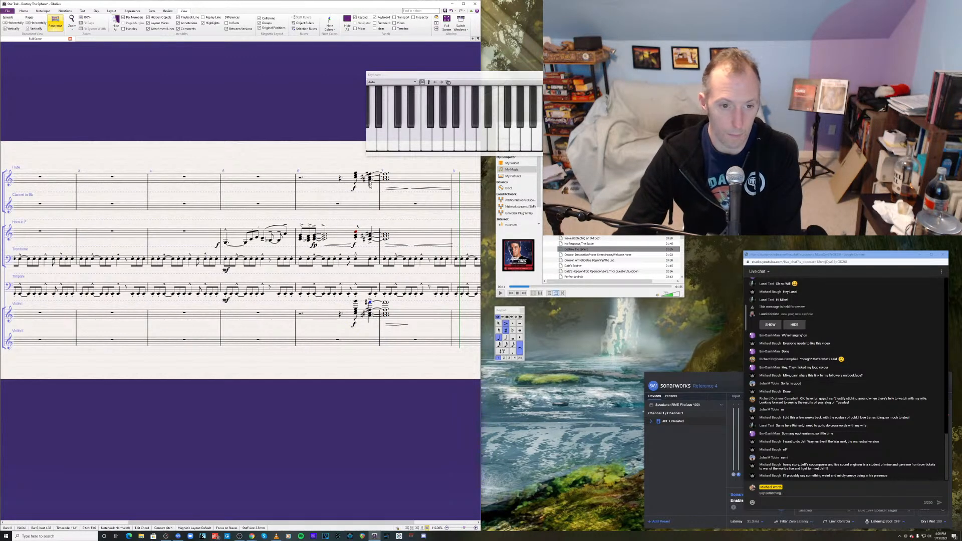
{"action": "left_click", "coordinate": [369, 178]}
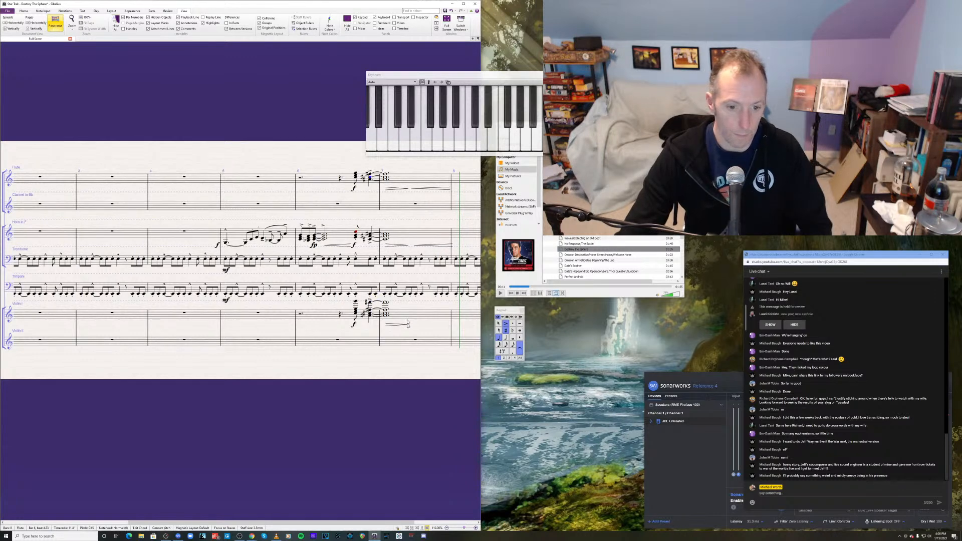
{"action": "left_click", "coordinate": [435, 246]}
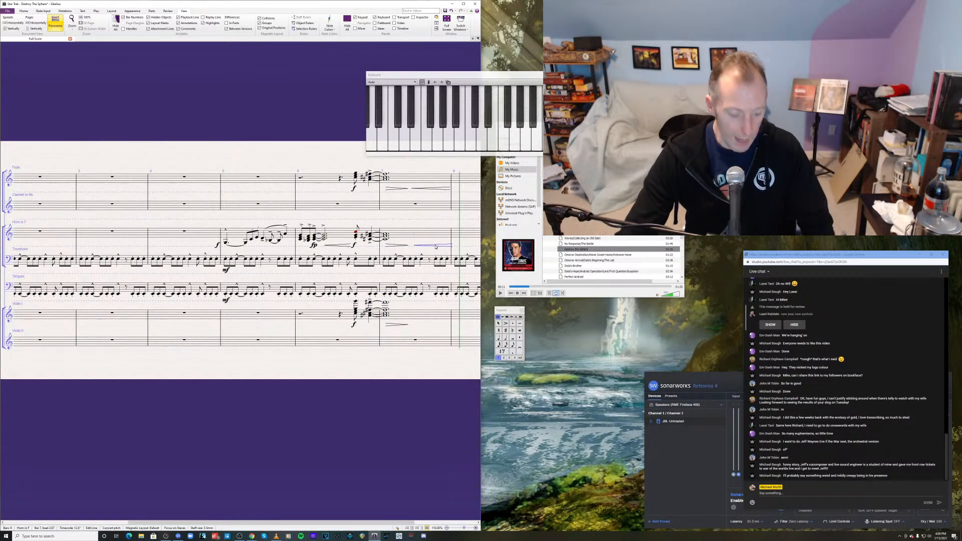
{"action": "left_click", "coordinate": [433, 316]}
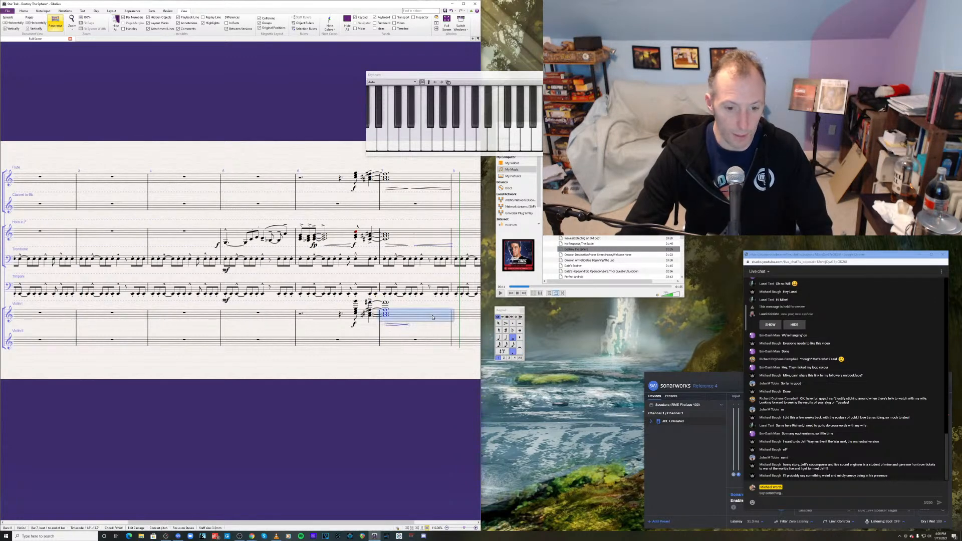
{"action": "left_click_drag", "start_coordinate": [414, 329], "coordinate": [440, 326]}
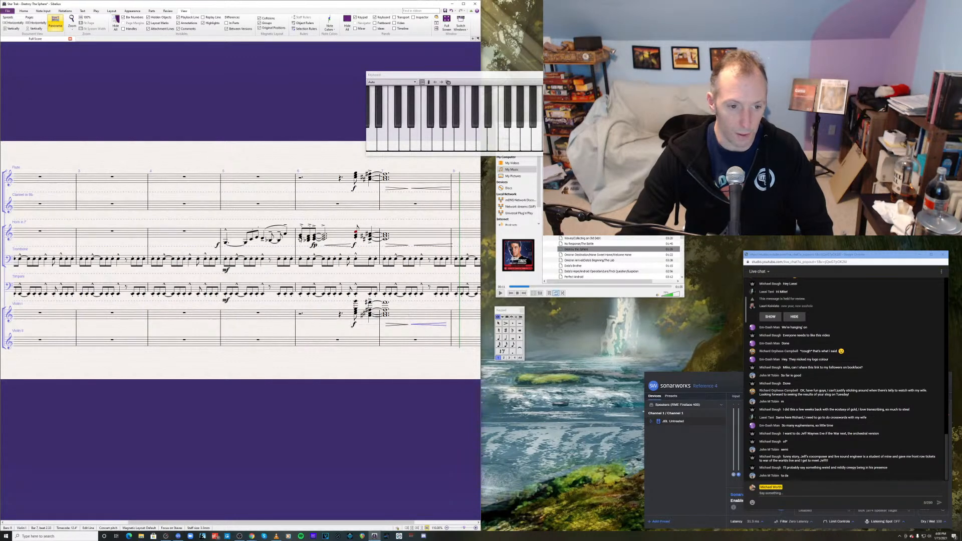
- Play back the score from the Horn in F chord at the start of bar 6
{"action": "left_click", "coordinate": [300, 237]}
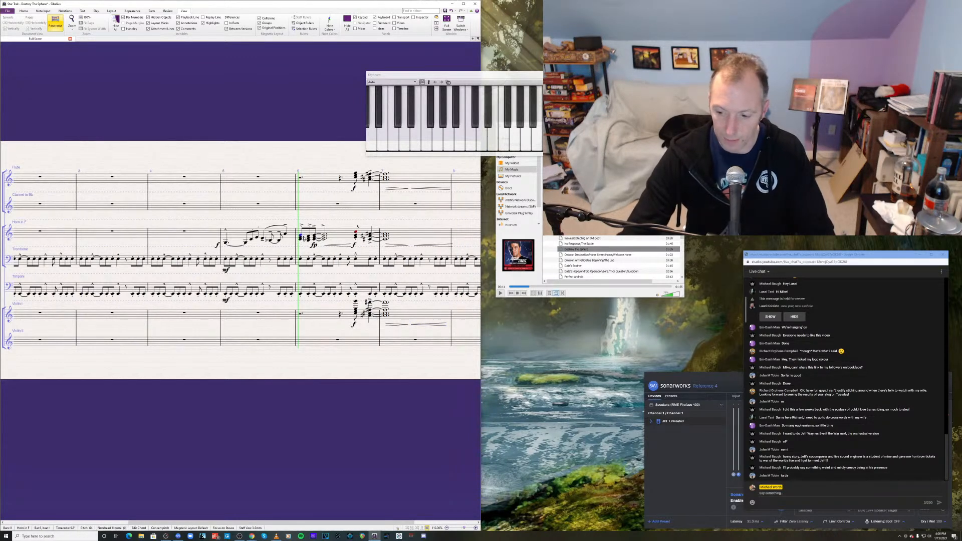
{"action": "key", "text": "p"}
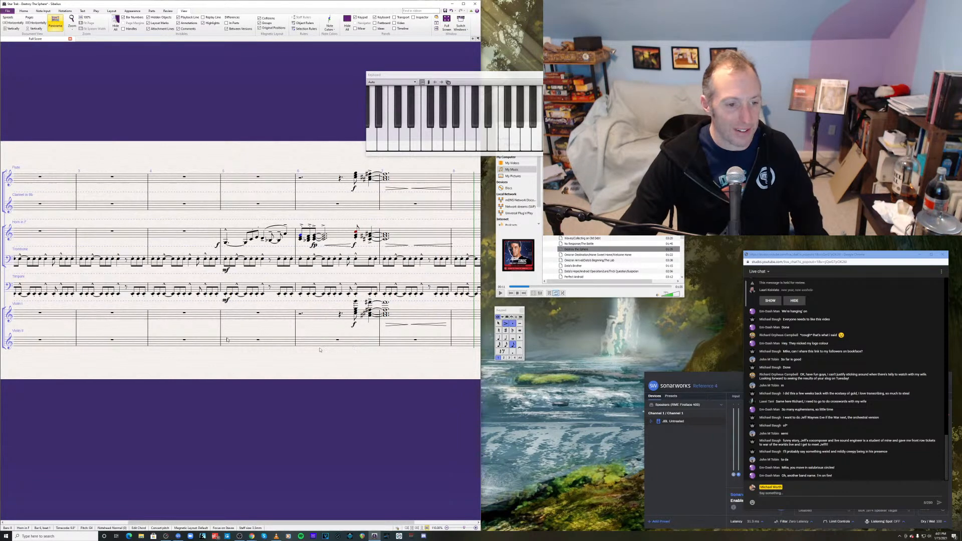
{"action": "left_click", "coordinate": [226, 260]}
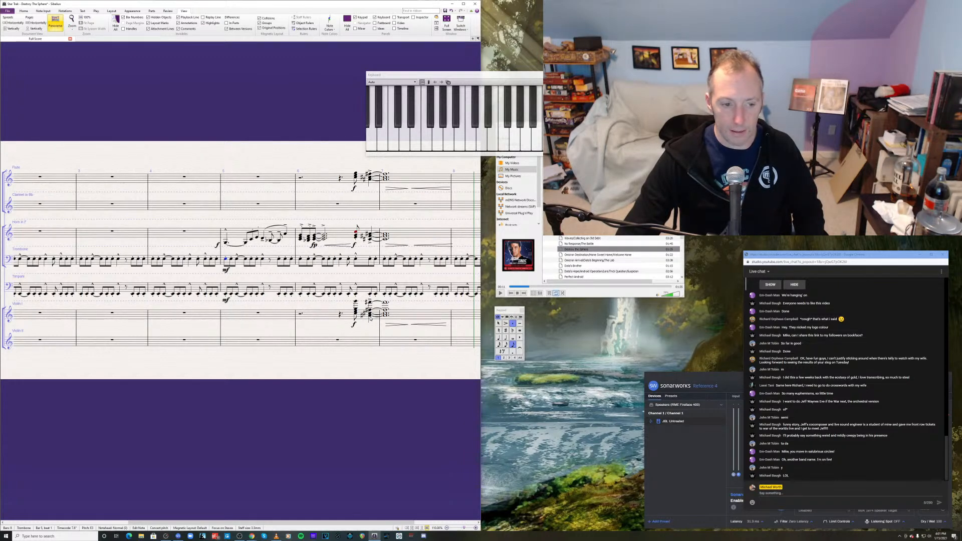
- Move the lower-octave chords of Violin I in bars 6 and 7 into Violin II, starting on beat 4 of bar 6
{"action": "left_click", "coordinate": [356, 314]}
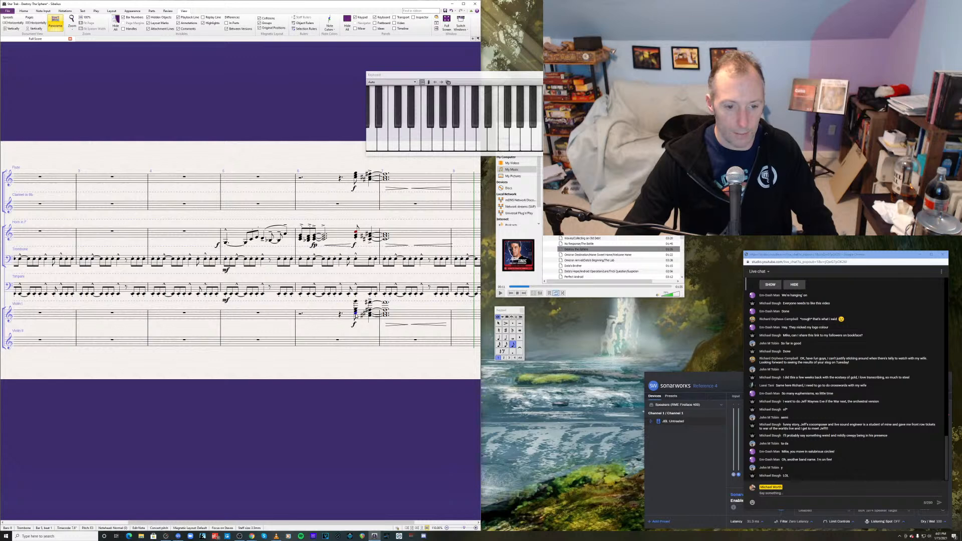
{"action": "left_click", "coordinate": [355, 311], "text": "ctrl"}
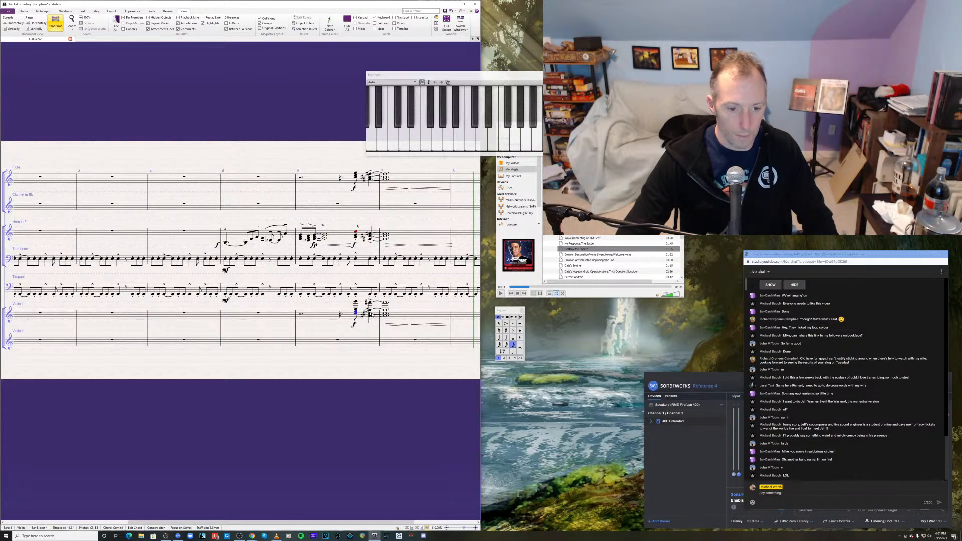
{"action": "left_click", "coordinate": [370, 314], "text": "ctrl"}
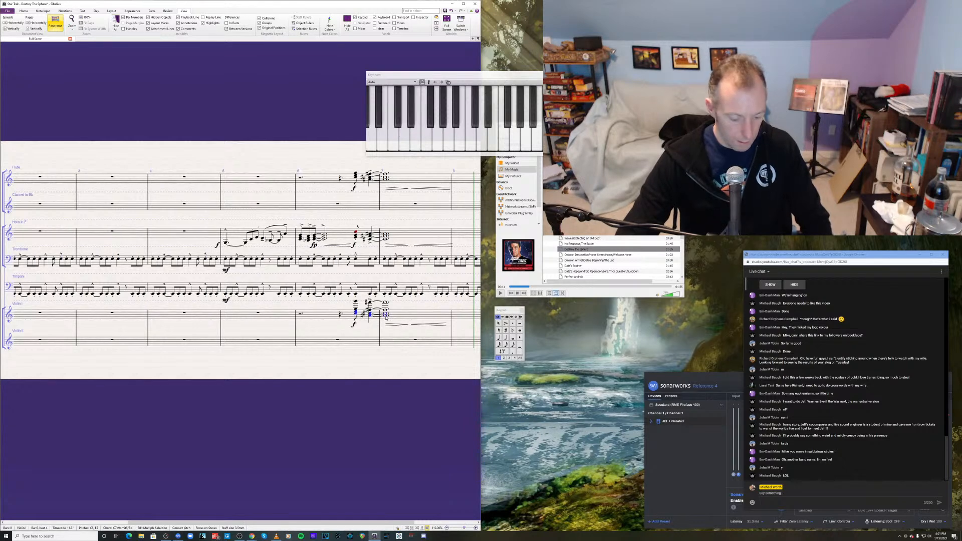
{"action": "key", "text": "Escape"}
{"action": "left_click", "coordinate": [321, 342]}
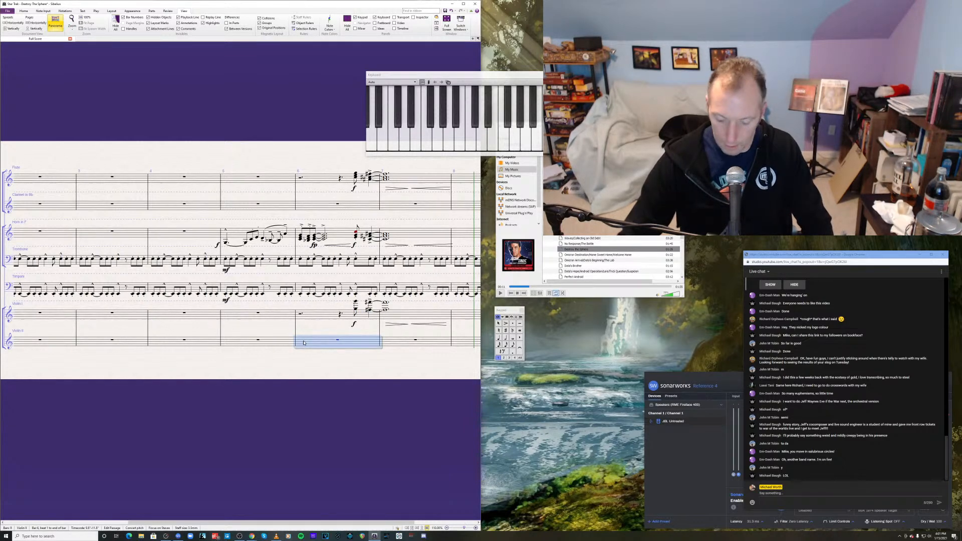
{"action": "key", "text": "ctrl+v"}
{"action": "left_click", "coordinate": [301, 342]}
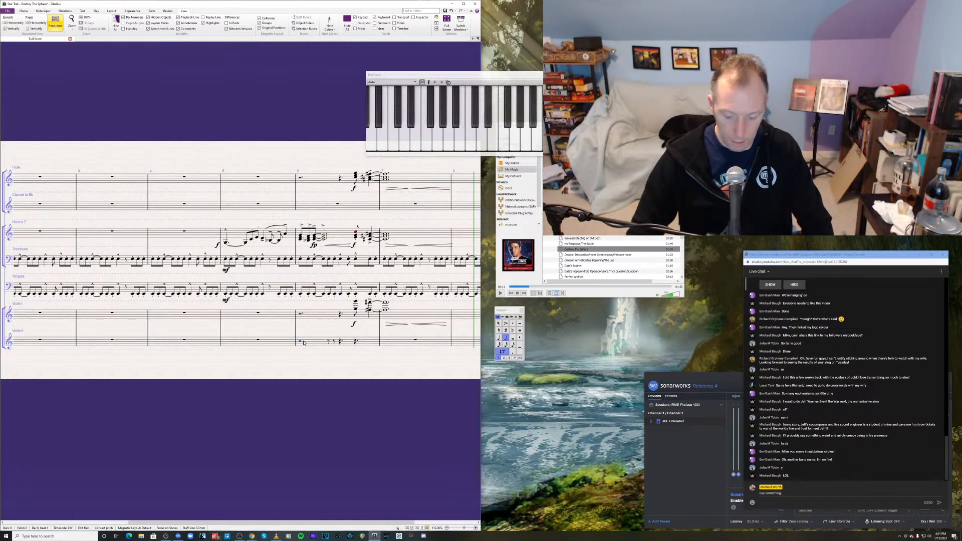
{"action": "key", "text": "Right"}
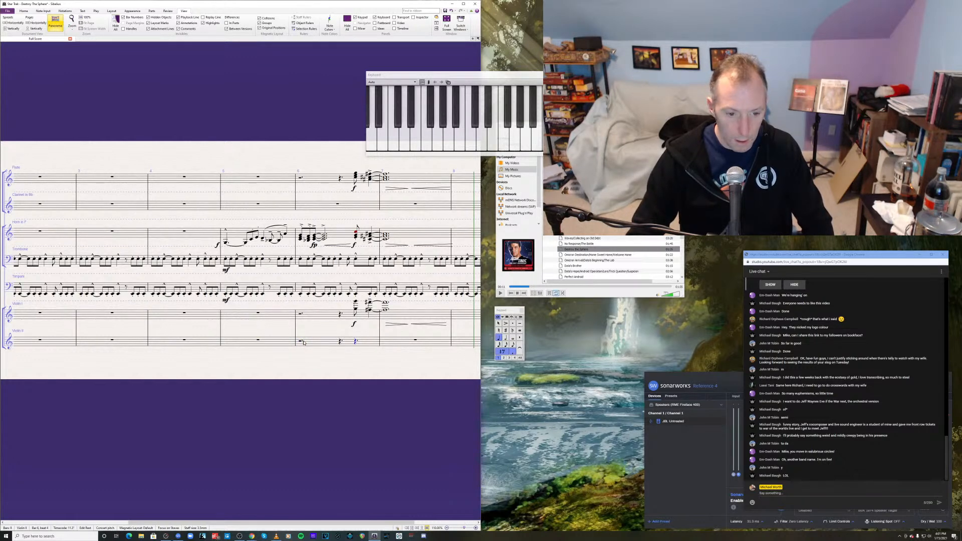
{"action": "key", "text": "ctrl+v"}
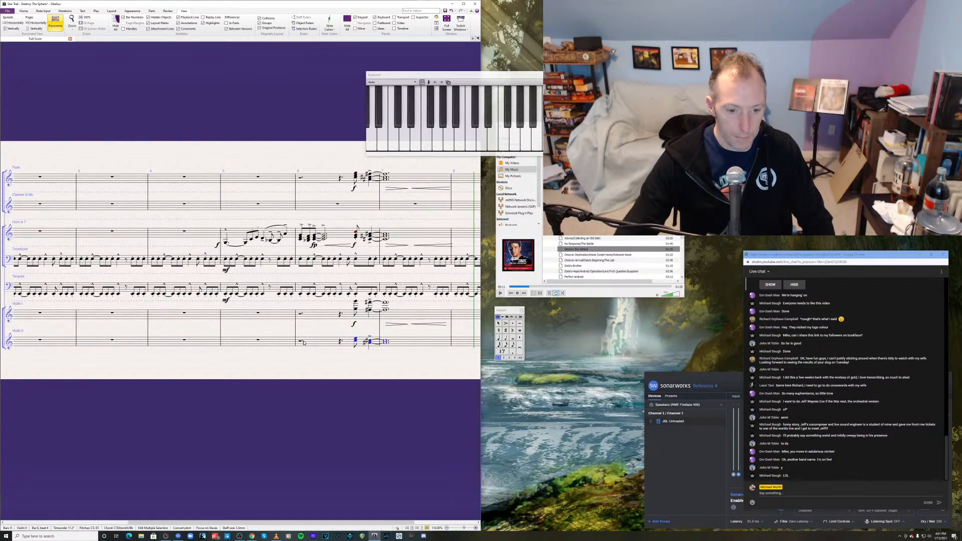
- Copy Violin I's f dynamic and both bar 7 hairpins to Violin II, starting at the beat 4 chord of bar 6
{"action": "left_click", "coordinate": [354, 325]}
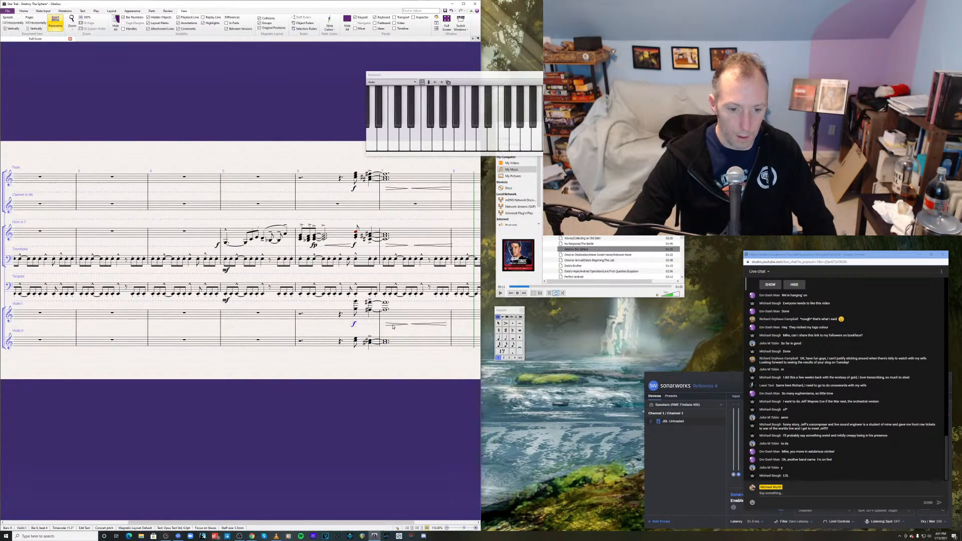
{"action": "left_click", "coordinate": [393, 326], "text": "ctrl"}
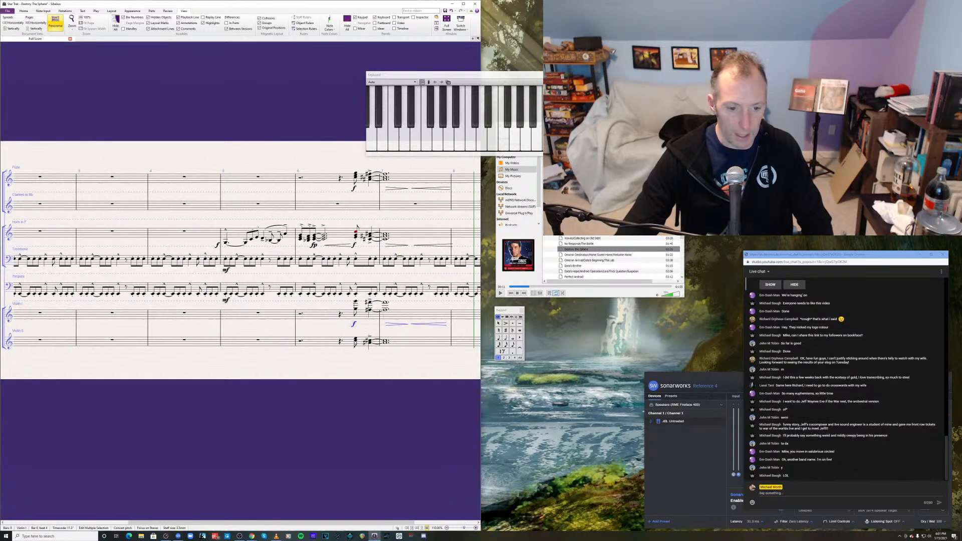
{"action": "left_click", "coordinate": [358, 344], "text": "alt"}
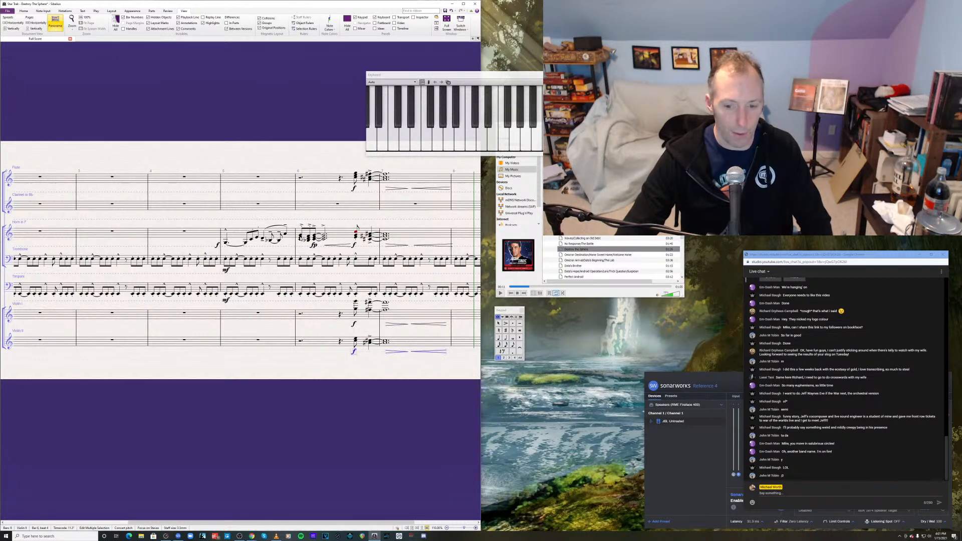
{"action": "left_click", "coordinate": [300, 236]}
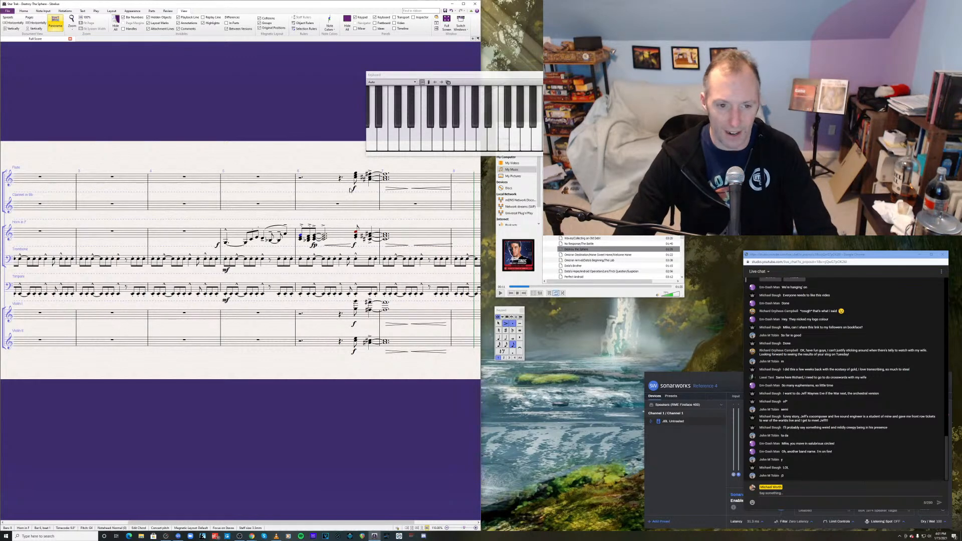
{"action": "left_click", "coordinate": [355, 341]}
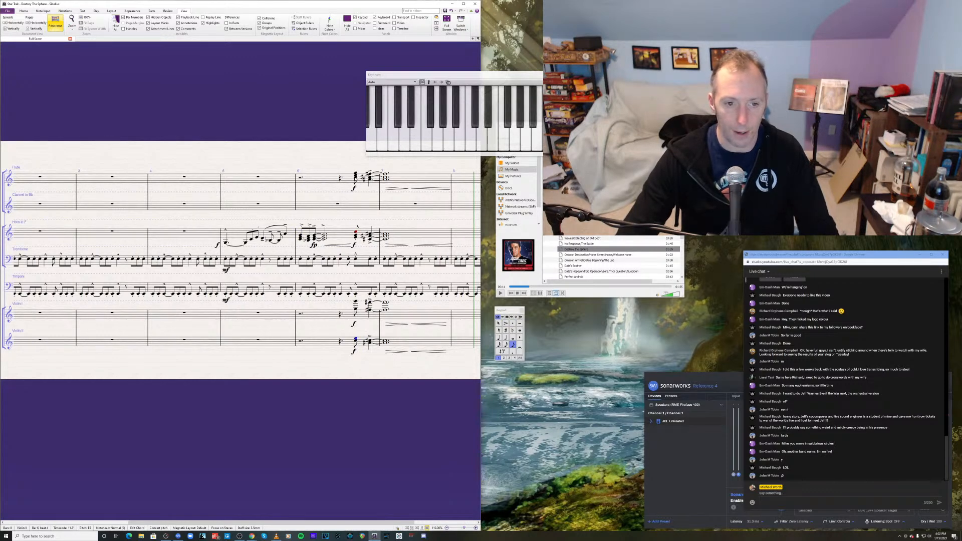
- Paste the lower notes of the Flute's bar 6 and 7 chords into the Clarinet in Bb, starting on beat 4 of bar 6
{"action": "left_click", "coordinate": [356, 179]}
{"action": "left_click", "coordinate": [369, 179], "text": "ctrl"}
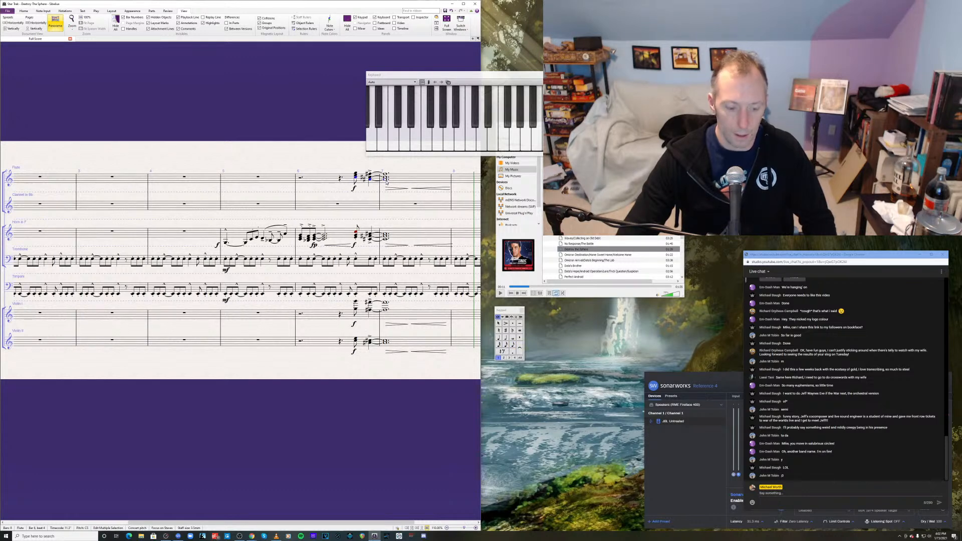
{"action": "left_click", "coordinate": [326, 209]}
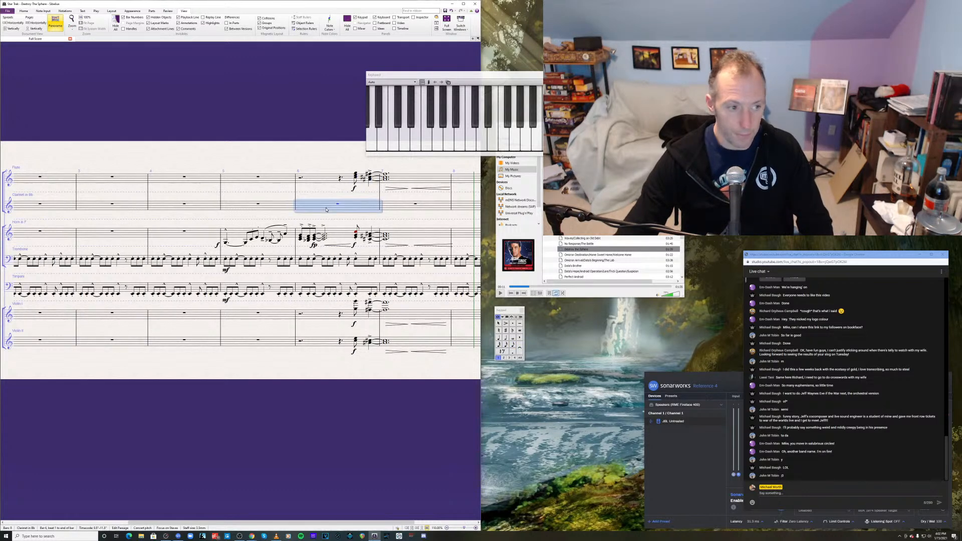
{"action": "key", "text": "ctrl+v"}
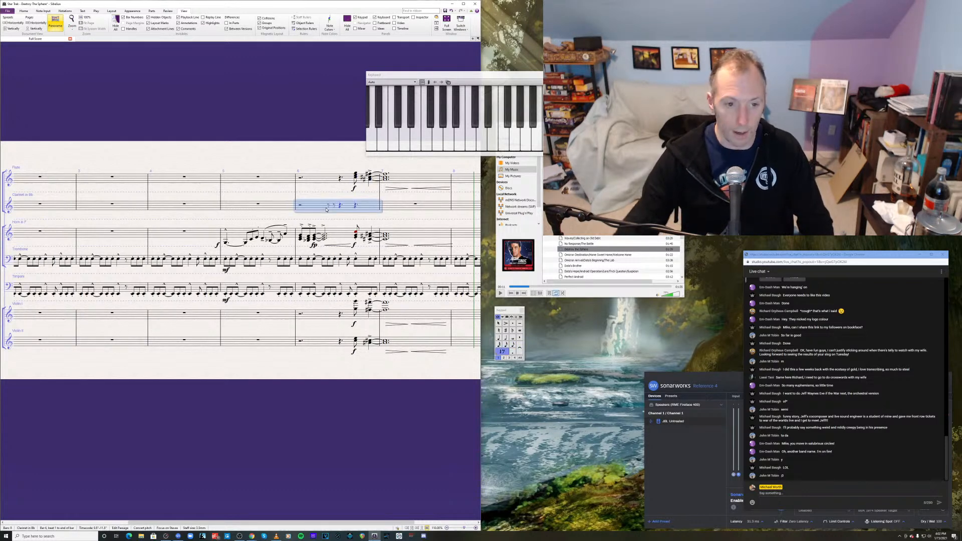
{"action": "left_click", "coordinate": [300, 205]}
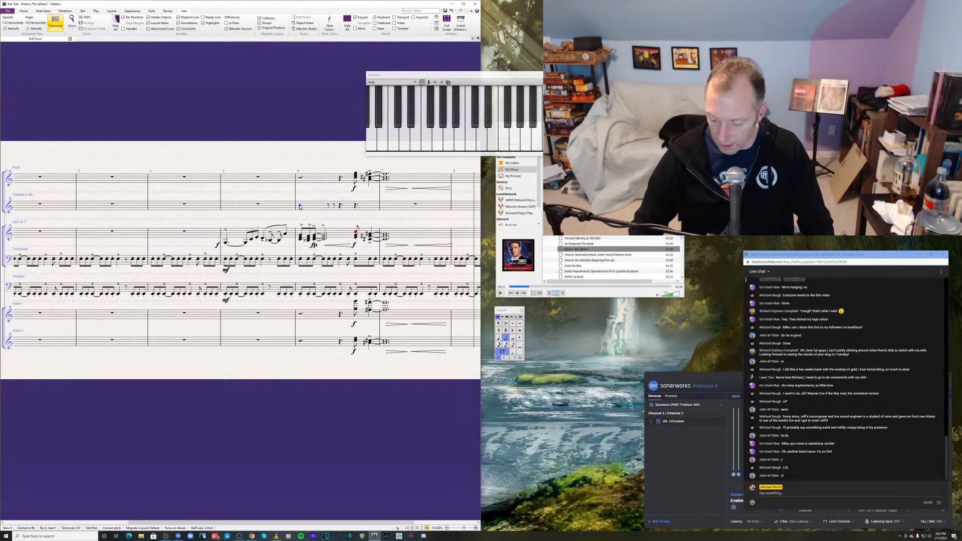
{"action": "key", "text": "period"}
{"action": "key", "text": "Right"}
{"action": "key", "text": "Right"}
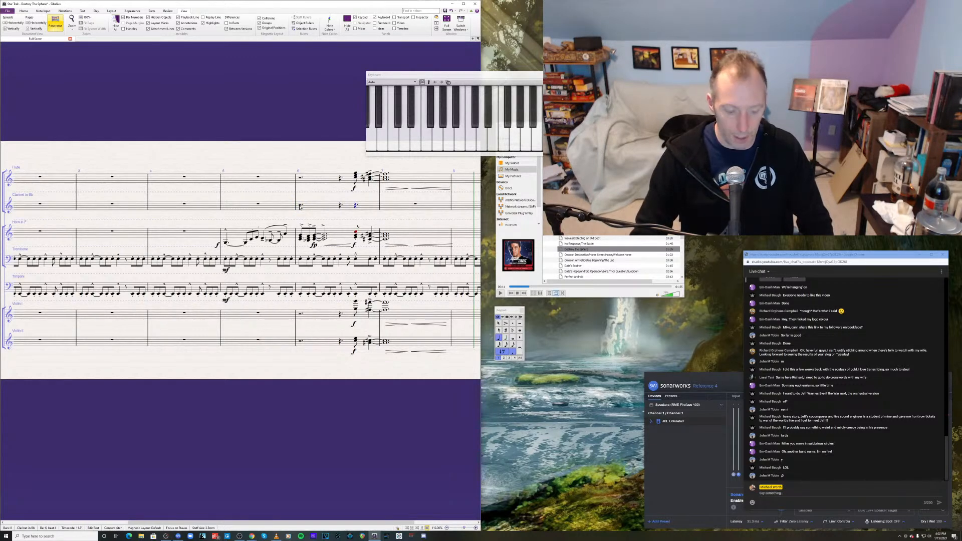
{"action": "key", "text": "ctrl+v"}
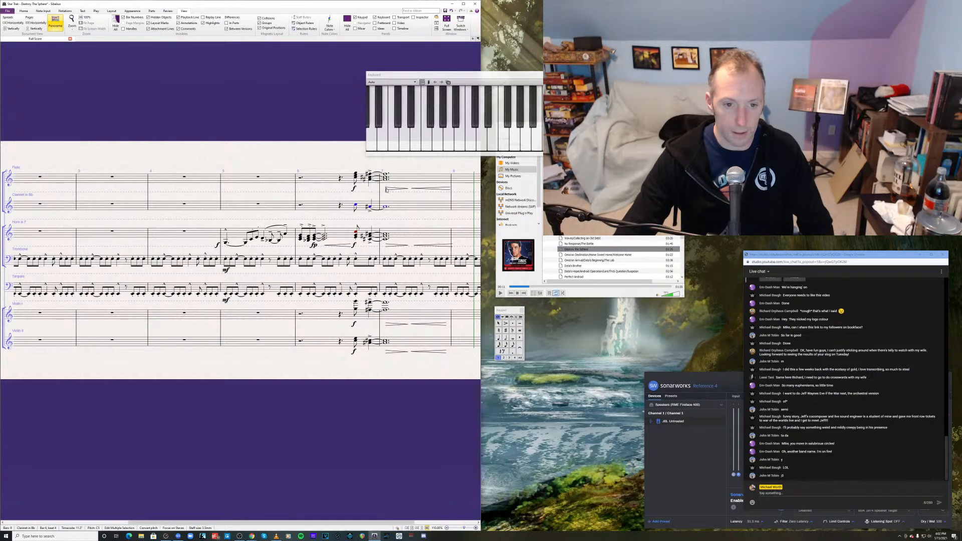
- Copy both of the Flute's bar 7 hairpins to the Clarinet in Bb, one after the other under its sustained chord
{"action": "left_click", "coordinate": [410, 189]}
{"action": "left_click", "coordinate": [420, 190], "text": "ctrl"}
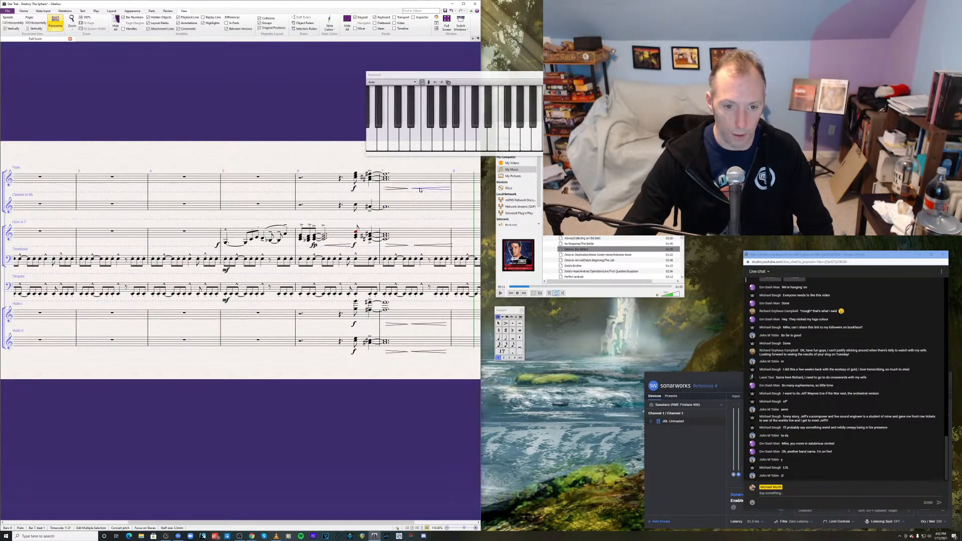
{"action": "left_click", "coordinate": [385, 208], "text": "alt"}
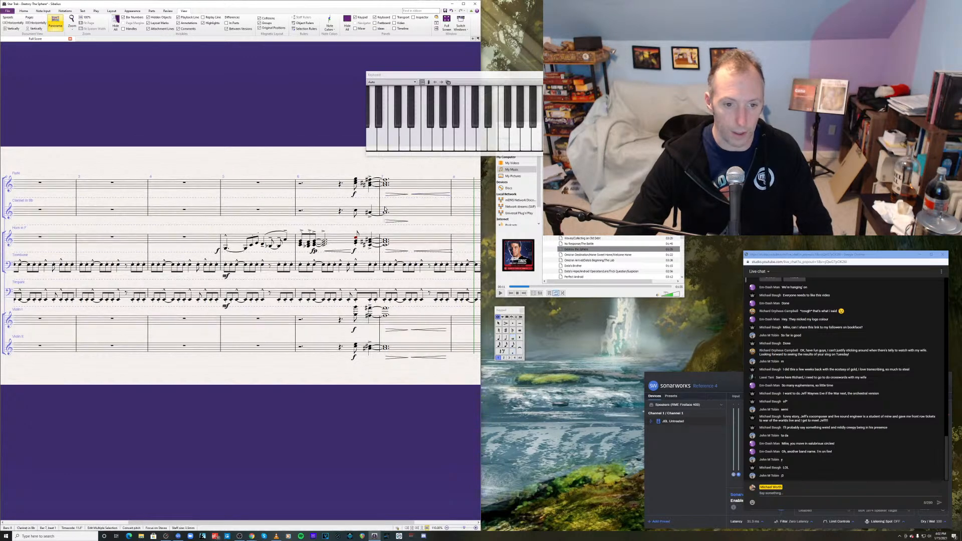
{"action": "left_click", "coordinate": [416, 195]}
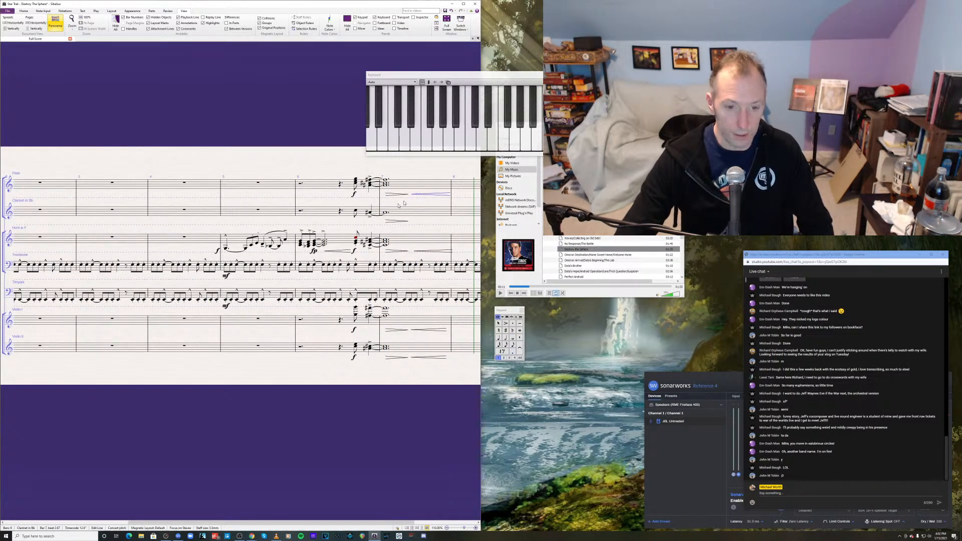
{"action": "left_click", "coordinate": [403, 195]}
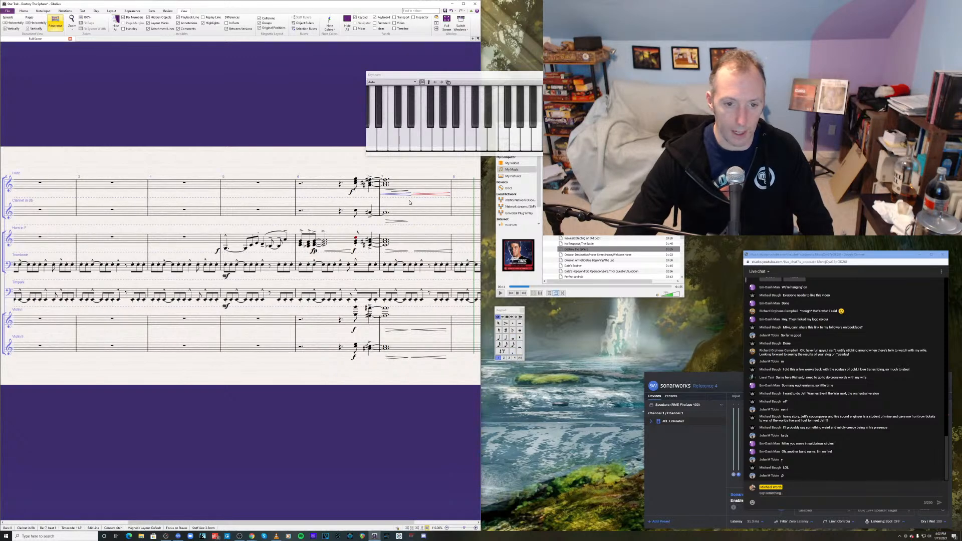
{"action": "left_click_drag", "start_coordinate": [416, 215], "coordinate": [434, 221]}
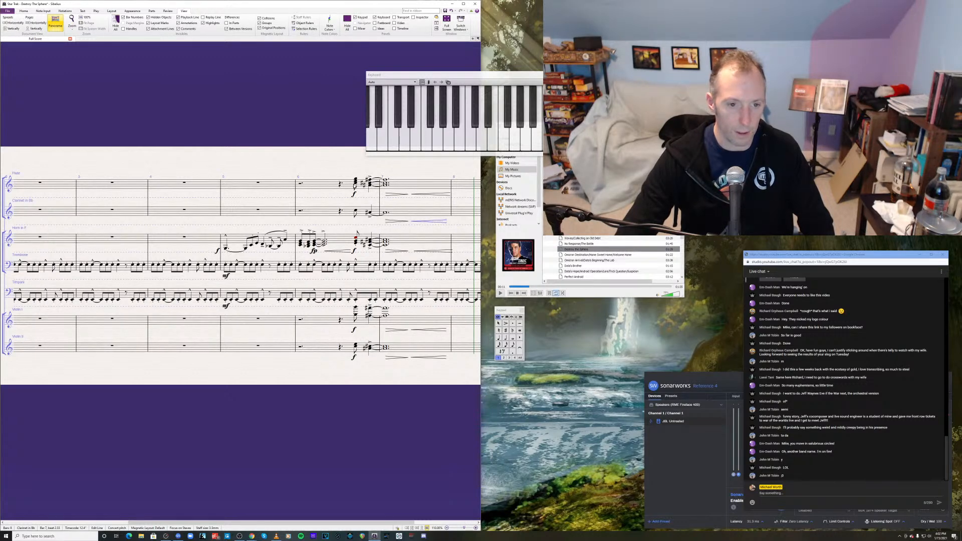
- Delete the lower notes now covered by the Clarinet from the Flute chords in bars 6 and 7
{"action": "left_click", "coordinate": [355, 184]}
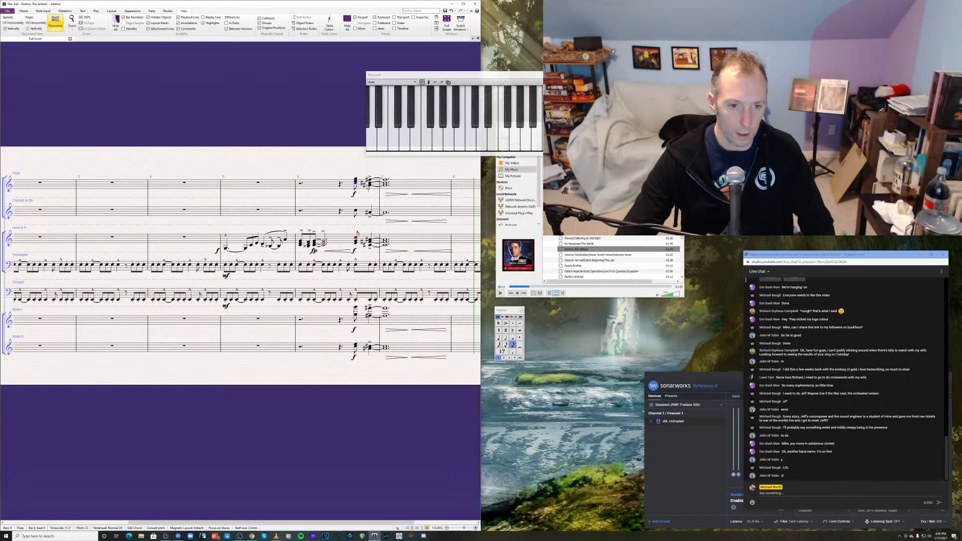
{"action": "left_click", "coordinate": [387, 188], "text": "ctrl"}
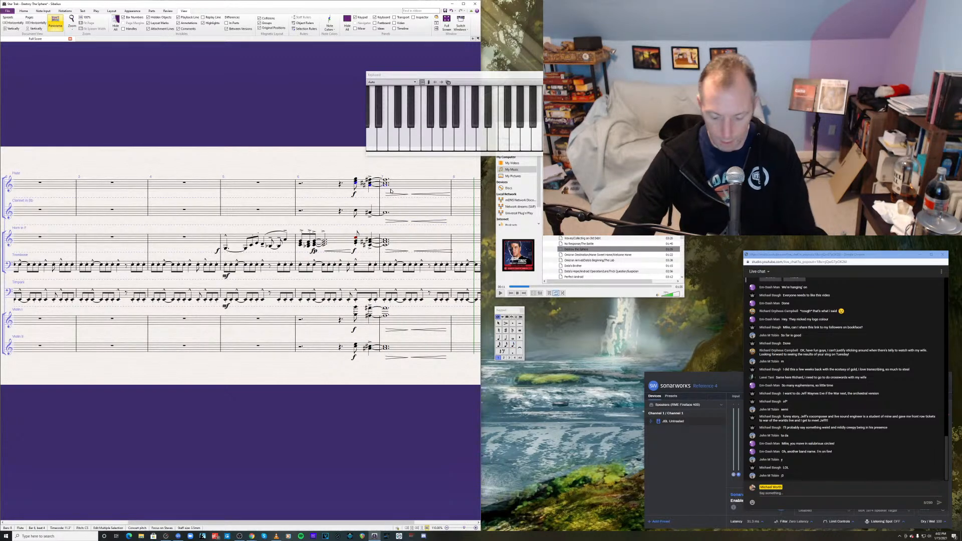
{"action": "key", "text": "Delete"}
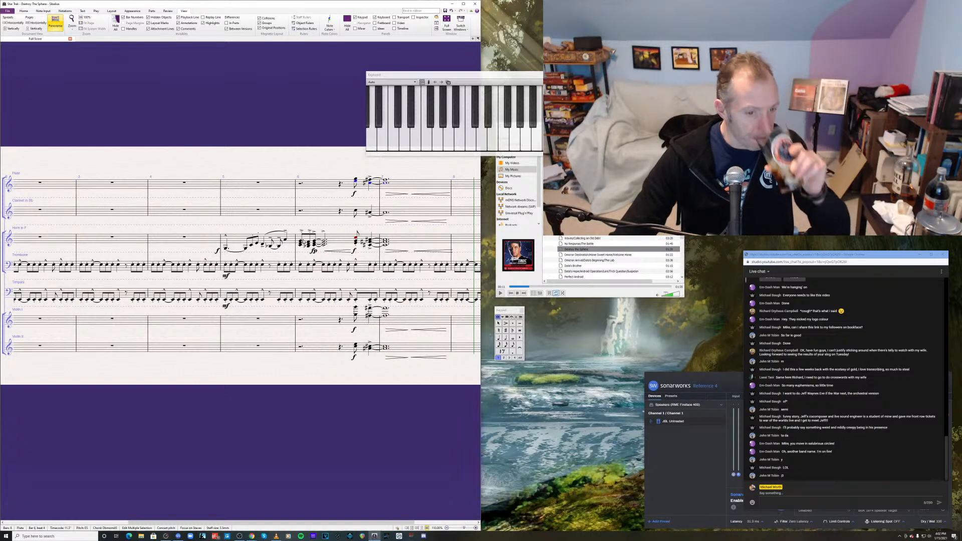
- Play back the score from the Horn in F chord at the start of bar 6
{"action": "left_click", "coordinate": [301, 243]}
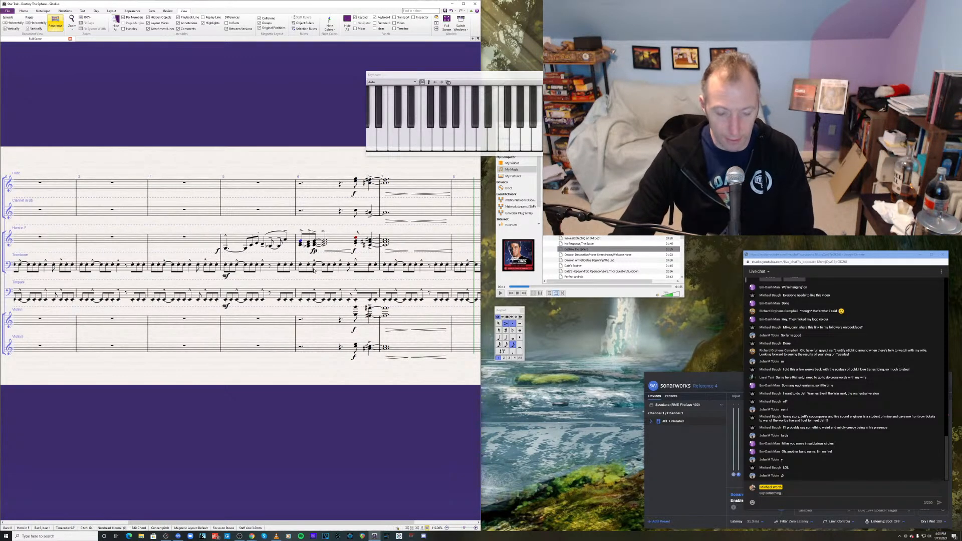
{"action": "key", "text": "p"}
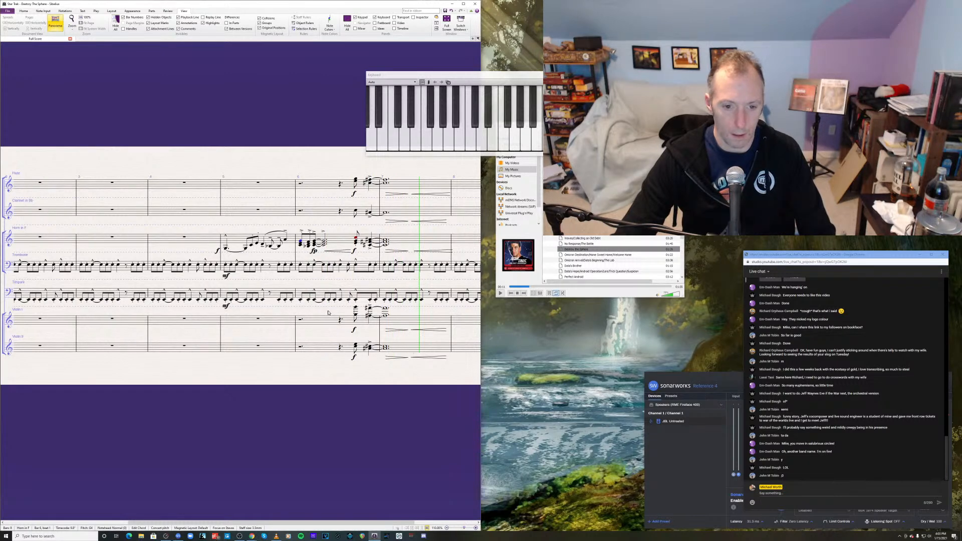
{"action": "key", "text": "space"}
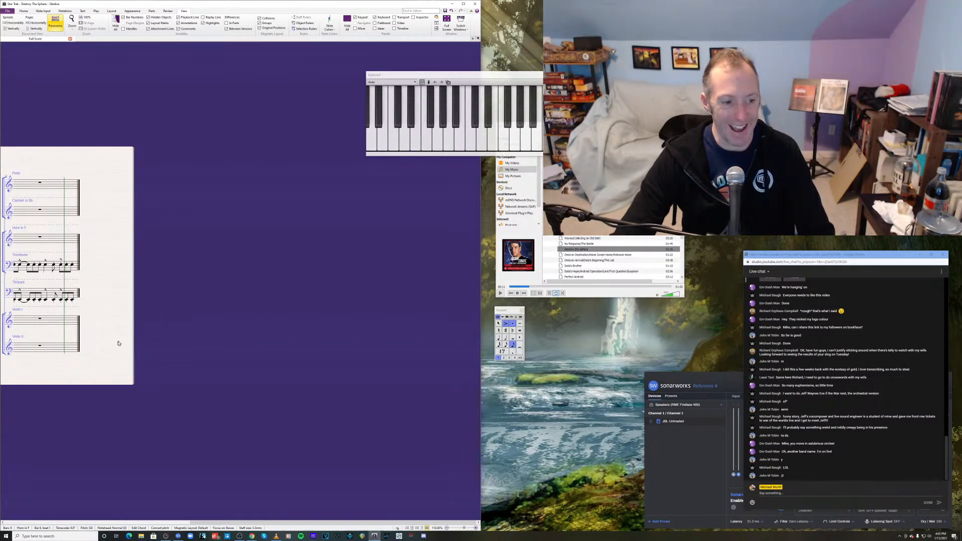
- Listen to the matching passage of the "Destroy The Sphere" reference recording in the media player
{"action": "left_click_drag", "start_coordinate": [158, 336], "coordinate": [318, 329]}
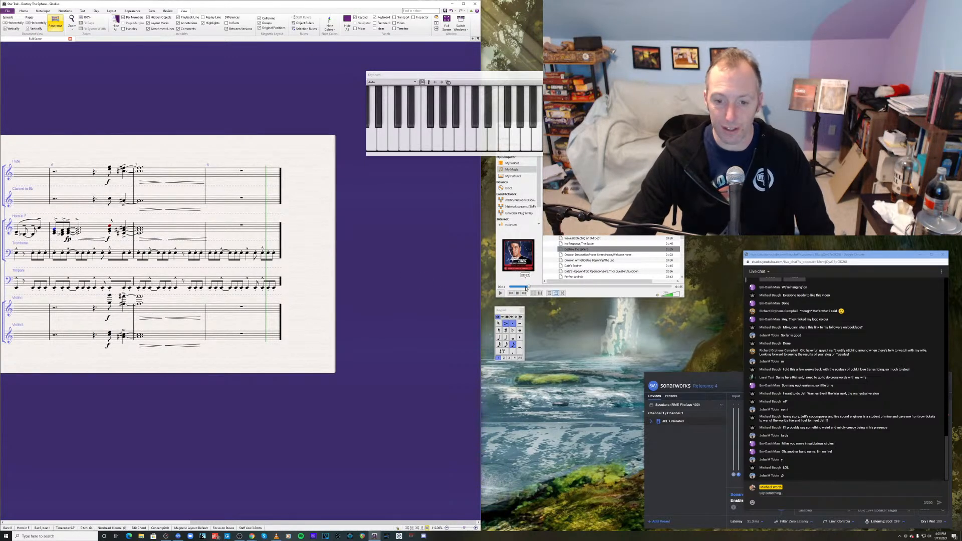
{"action": "left_click", "coordinate": [522, 287]}
{"action": "left_click", "coordinate": [501, 294]}
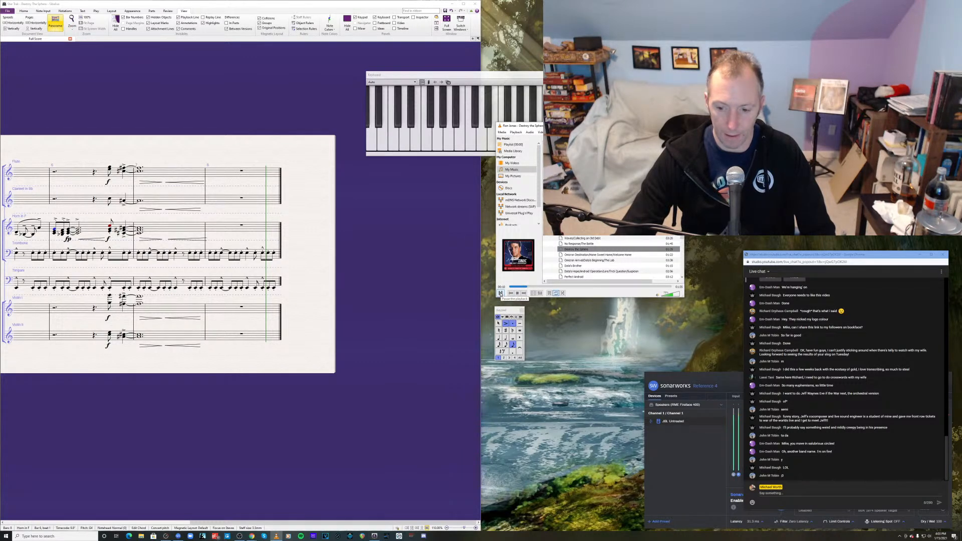
{"action": "left_click", "coordinate": [500, 294]}
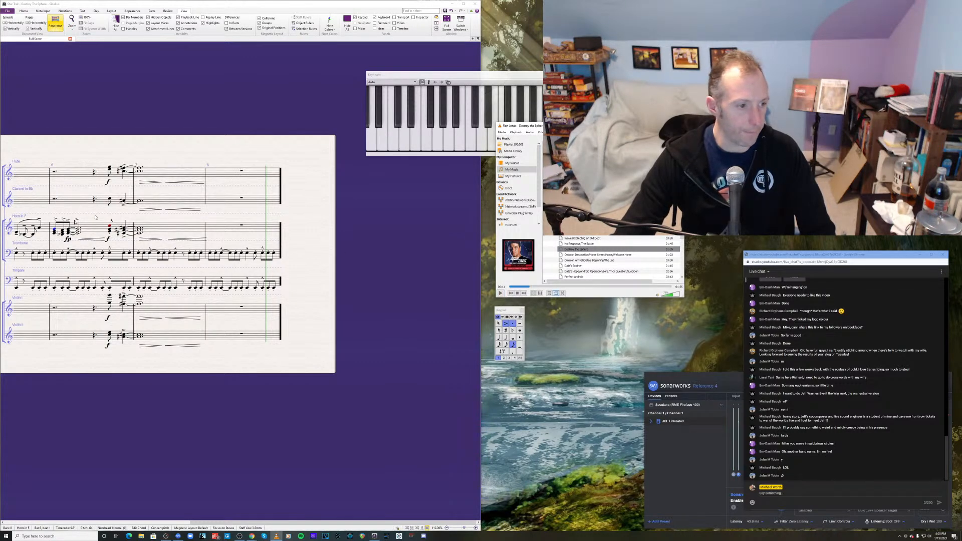
- Transpose the Horn in F chords from beat 4 of bar 6 down an octave
{"action": "left_click_drag", "start_coordinate": [97, 221], "coordinate": [149, 224]}
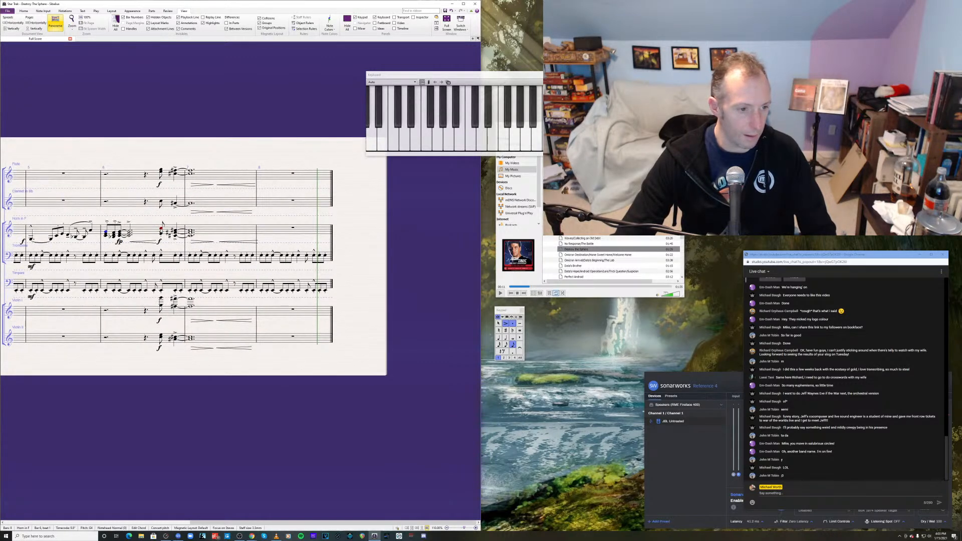
{"action": "left_click", "coordinate": [162, 231]}
{"action": "left_click", "coordinate": [175, 231], "text": "ctrl"}
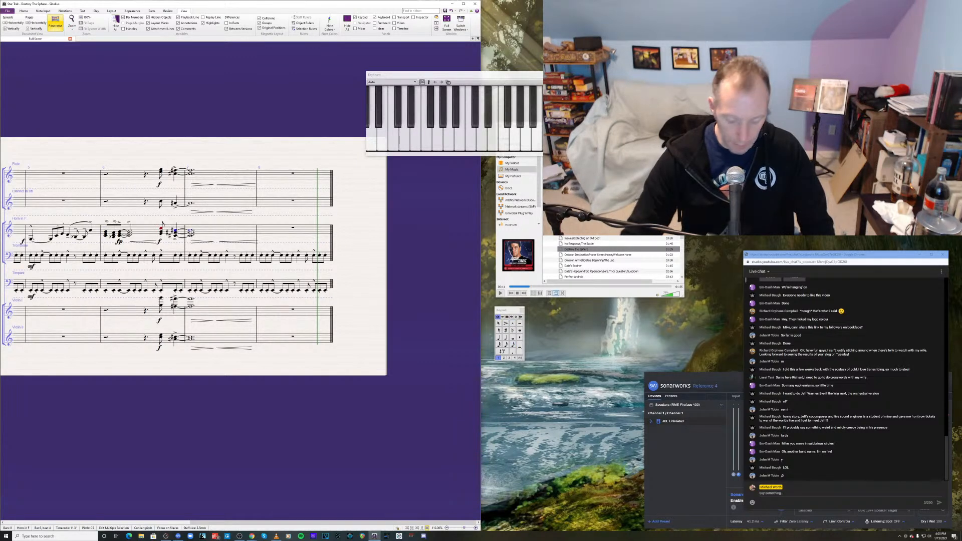
{"action": "key", "text": "ctrl+Down"}
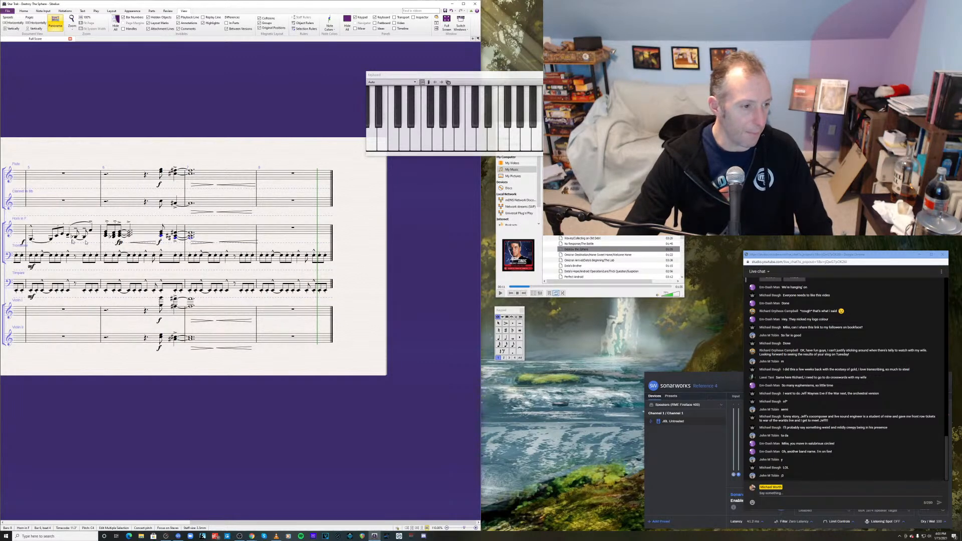
{"action": "key", "text": "Escape"}
- Show all staves again and move Trumpet in Bb above Horn in F in the score's instrument order
{"action": "key", "text": "ctrl+alt+f"}
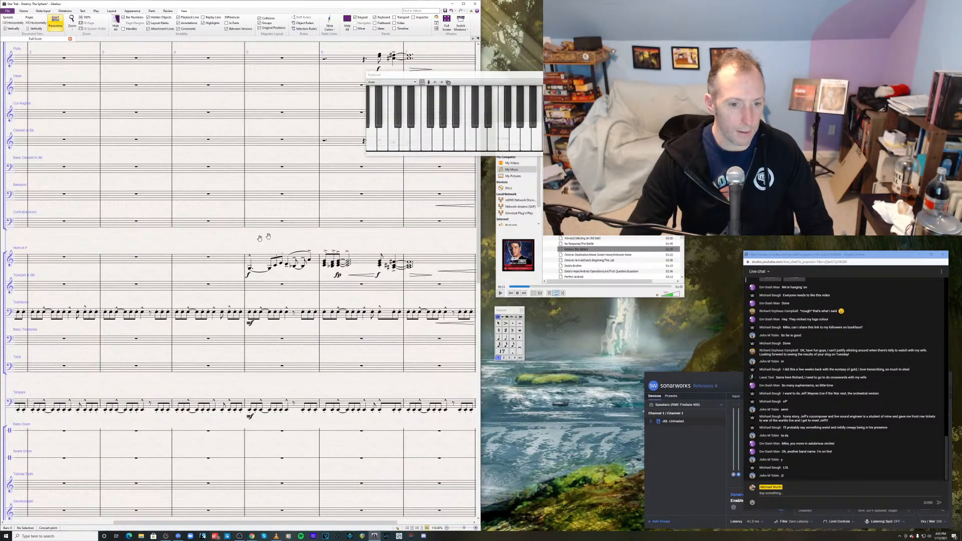
{"action": "left_click_drag", "start_coordinate": [260, 239], "coordinate": [174, 257]}
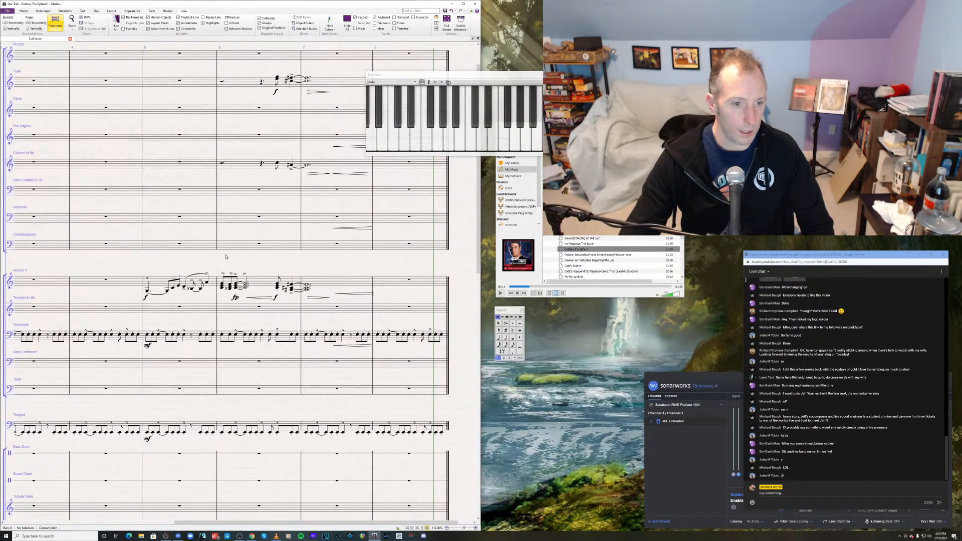
{"action": "left_click", "coordinate": [270, 283]}
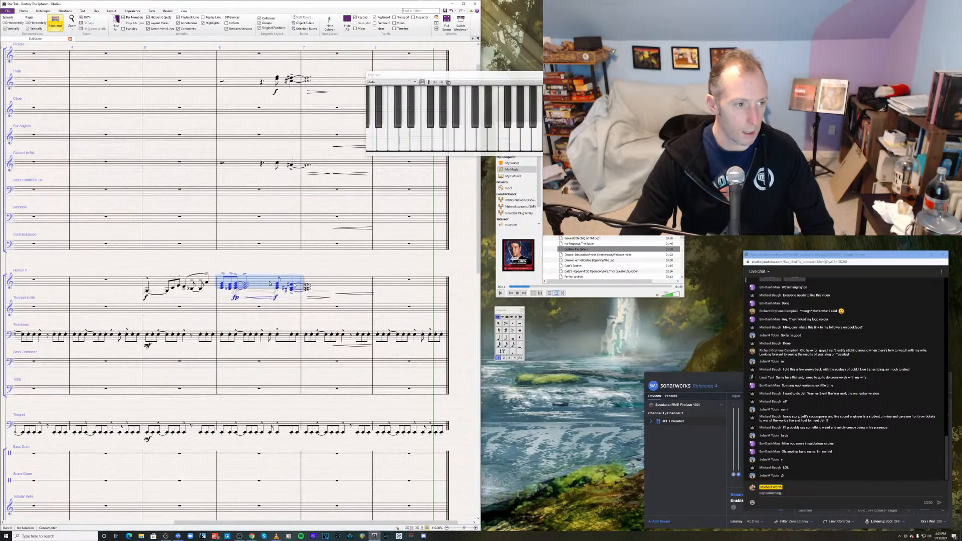
{"action": "left_click", "coordinate": [388, 283], "text": "shift"}
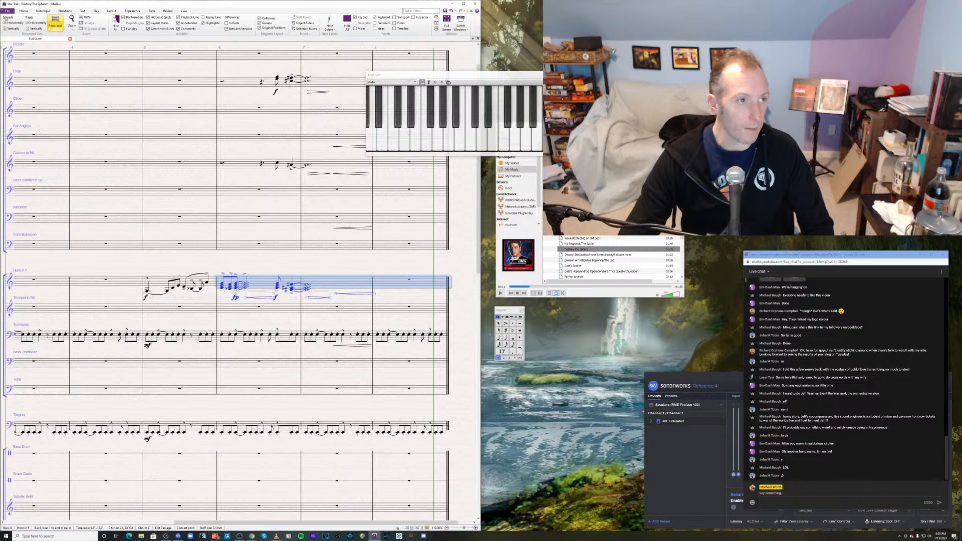
{"action": "left_click", "coordinate": [24, 10]}
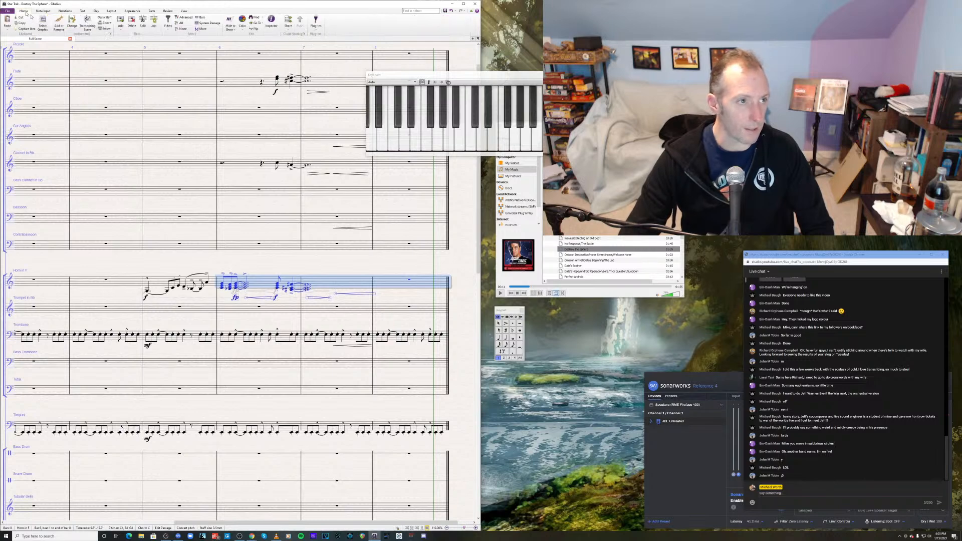
{"action": "left_click", "coordinate": [58, 23]}
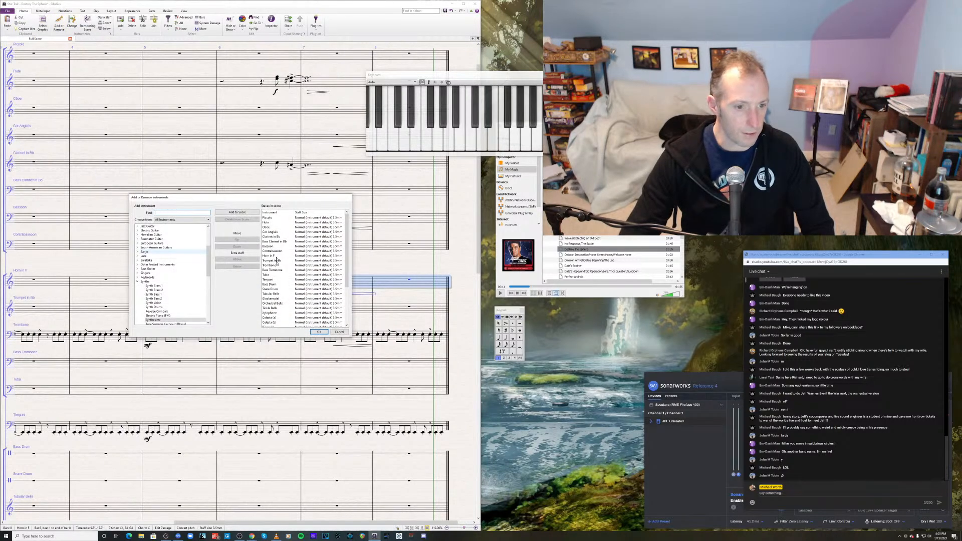
{"action": "left_click", "coordinate": [276, 260]}
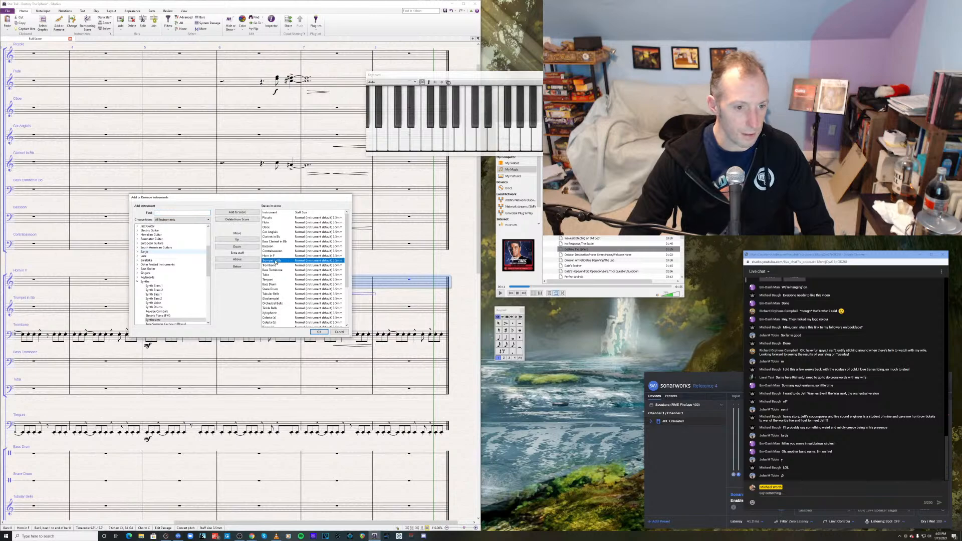
{"action": "left_click", "coordinate": [238, 239]}
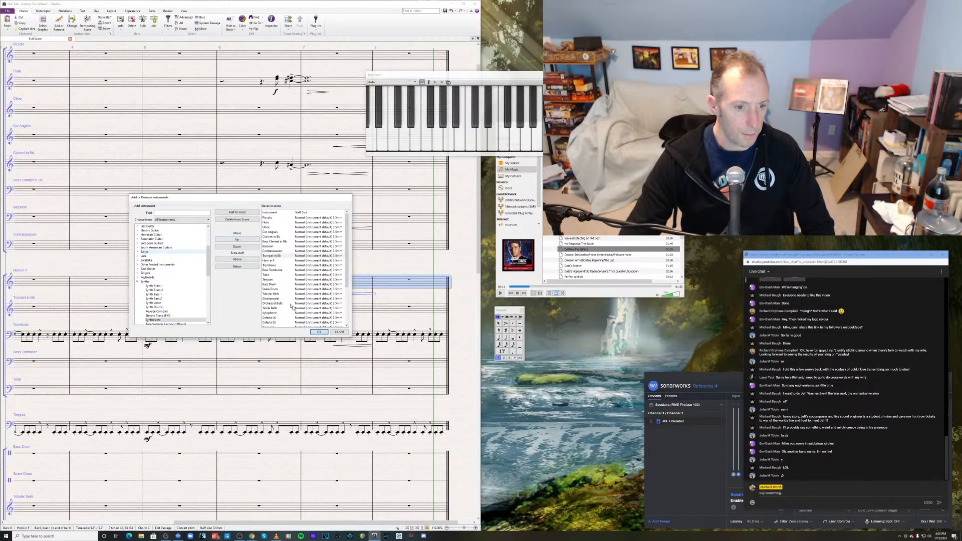
{"action": "left_click", "coordinate": [319, 332]}
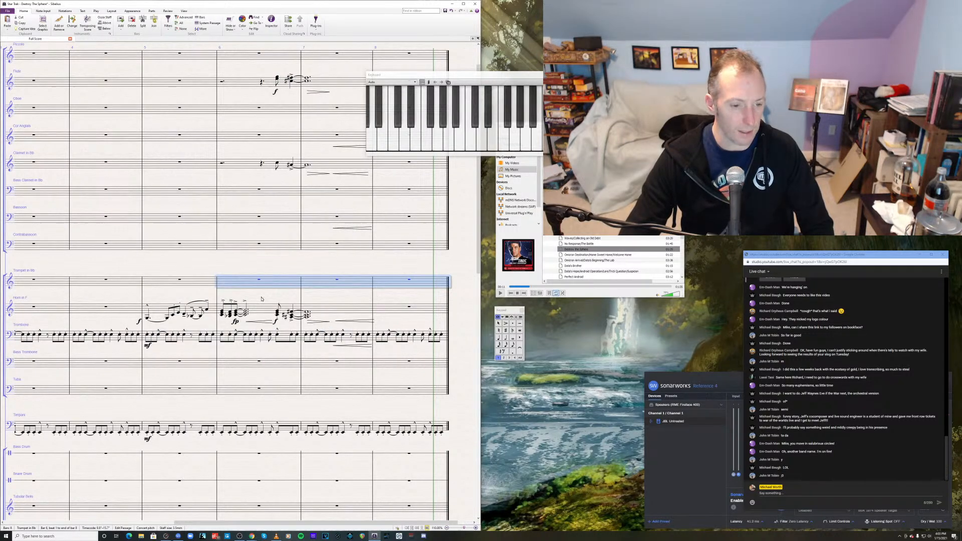
- Copy the Horn in F music from bar 6 to the end into Trumpet in Bb, and clear its chords before beat 4 of bar 6
{"action": "key", "text": "Escape"}
{"action": "left_click", "coordinate": [265, 308]}
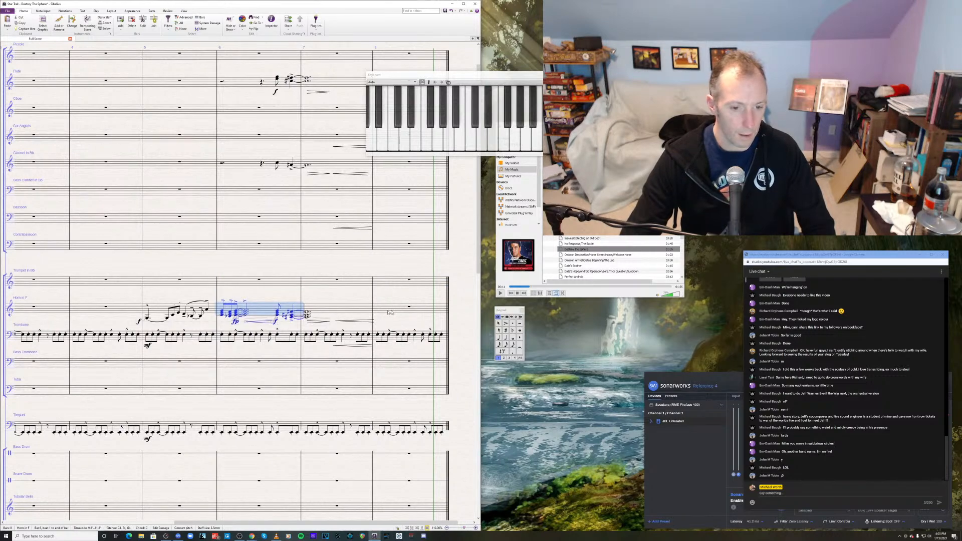
{"action": "left_click", "coordinate": [371, 307], "text": "shift"}
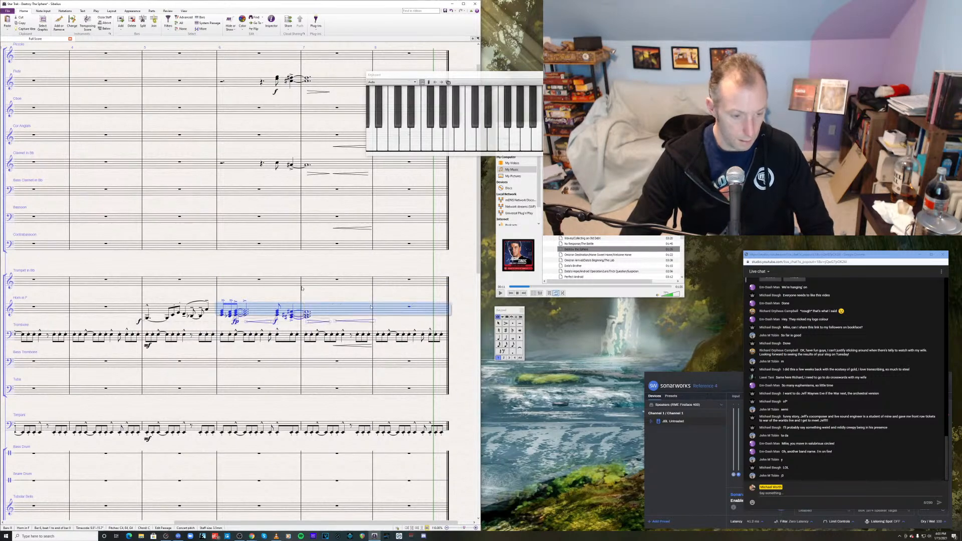
{"action": "left_click", "coordinate": [225, 282], "text": "alt"}
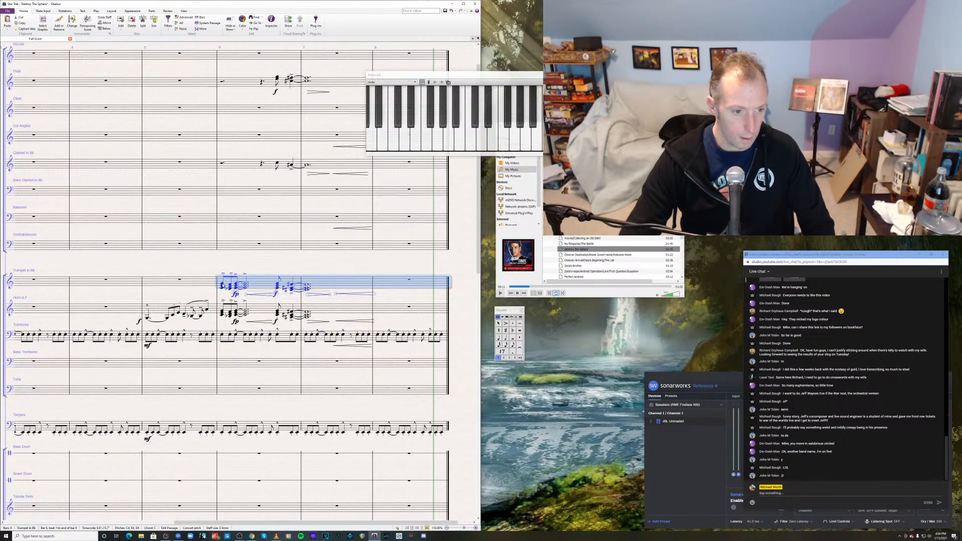
{"action": "left_click", "coordinate": [245, 286], "text": "shift"}
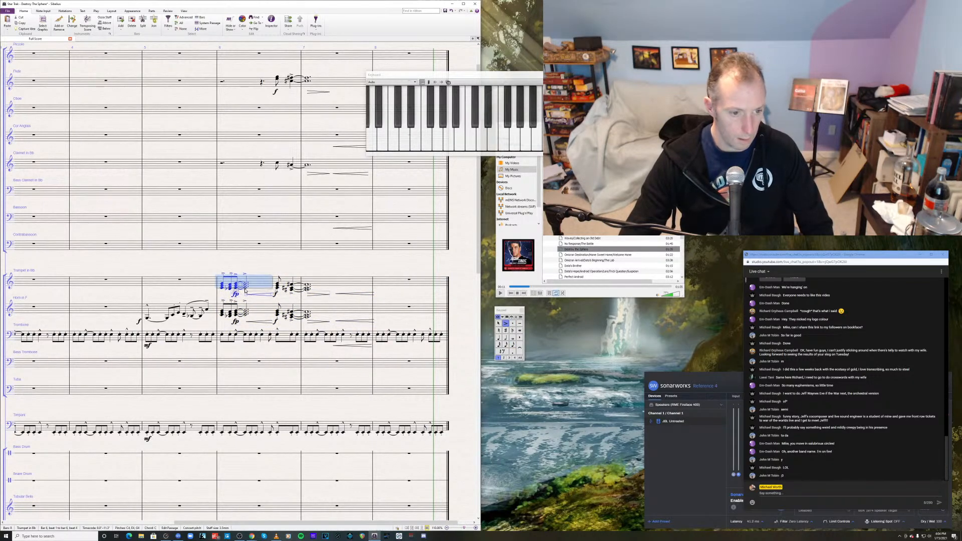
{"action": "key", "text": "Delete"}
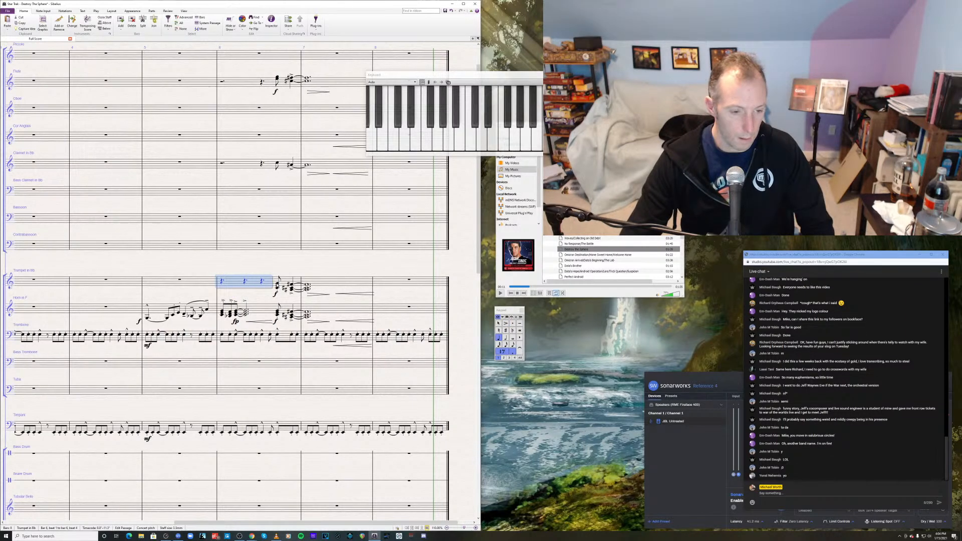
- Thin the Trumpet in Bb chords from beat 4 of bar 6 into bar 7 down to their upper notes
{"action": "left_click", "coordinate": [277, 286]}
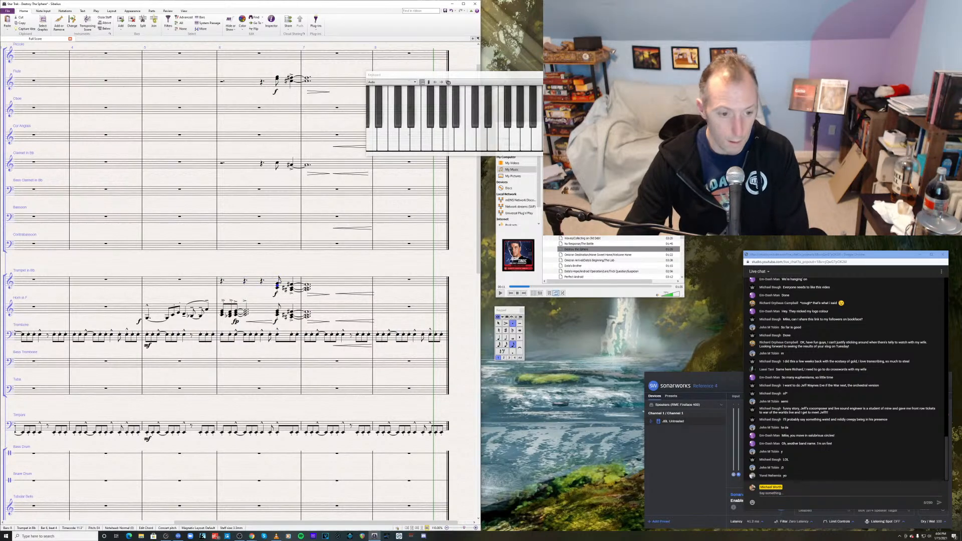
{"action": "key", "text": "Up"}
{"action": "key", "text": "Up"}
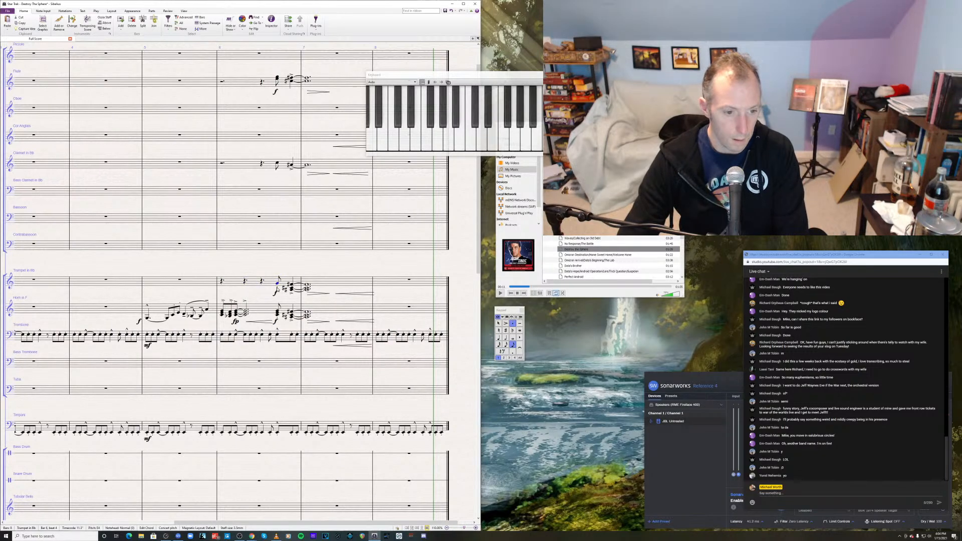
{"action": "key", "text": "Right"}
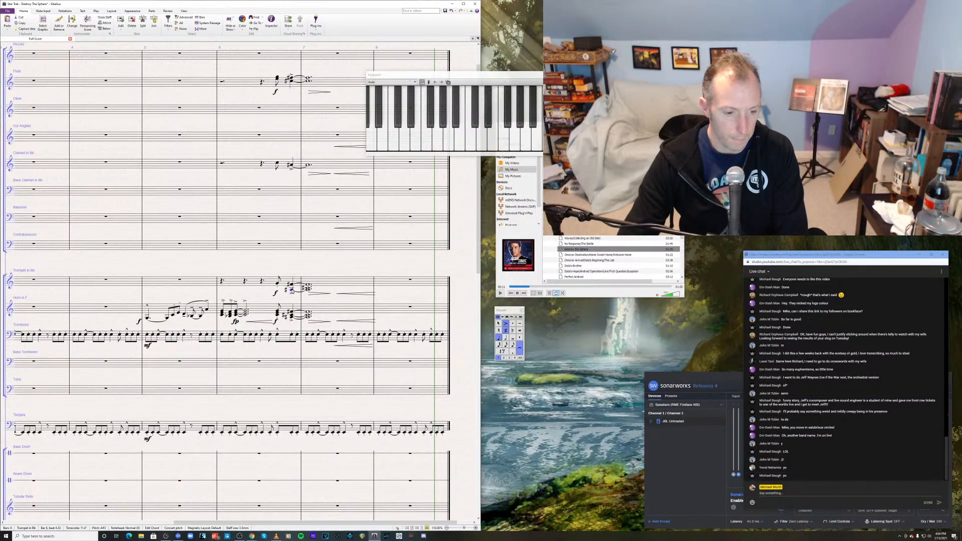
{"action": "key", "text": "Delete"}
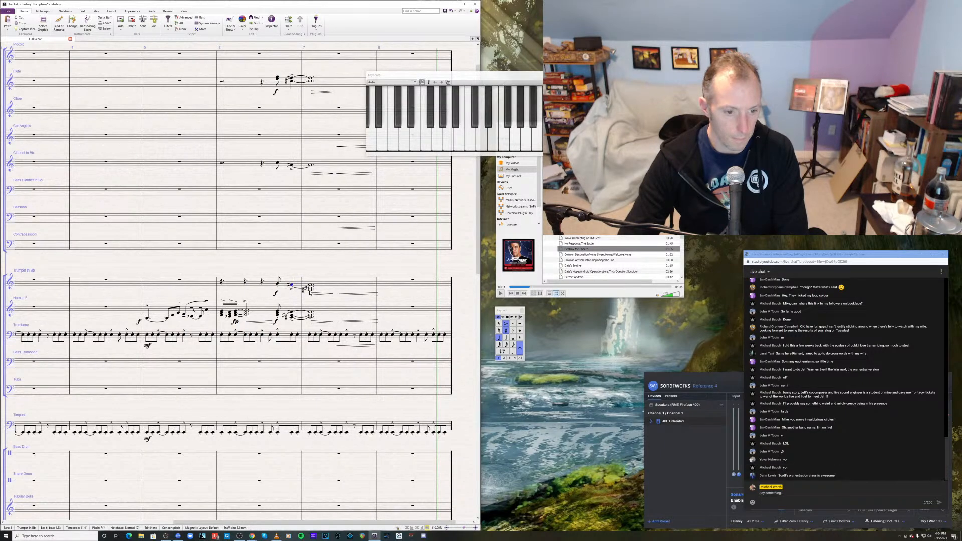
{"action": "left_click", "coordinate": [310, 290]}
{"action": "key", "text": "Delete"}
{"action": "key", "text": "Delete"}
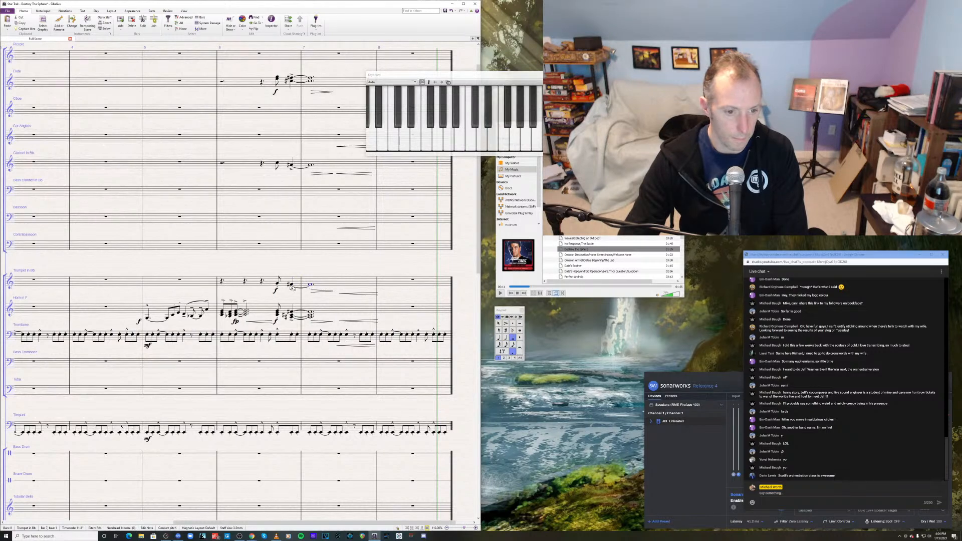
- Re-enter the Trumpet in Bb pitches from beat 4 of bar 6 into bar 7
{"action": "left_click", "coordinate": [277, 284]}
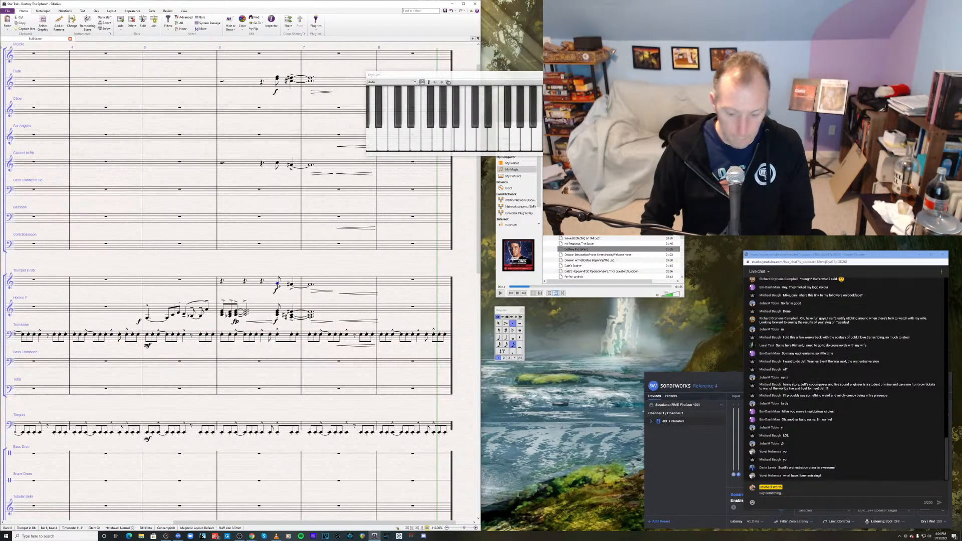
{"action": "key", "text": "c"}
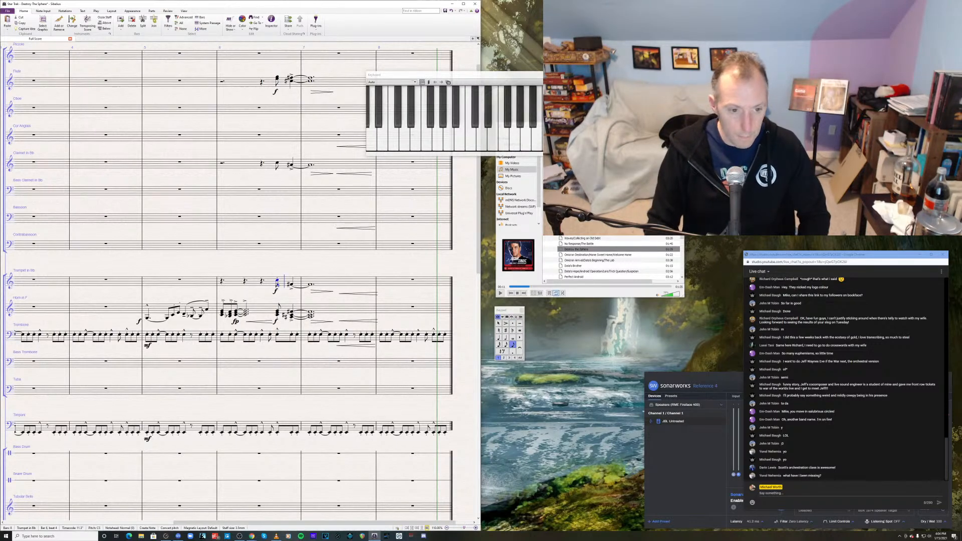
{"action": "key", "text": "Right"}
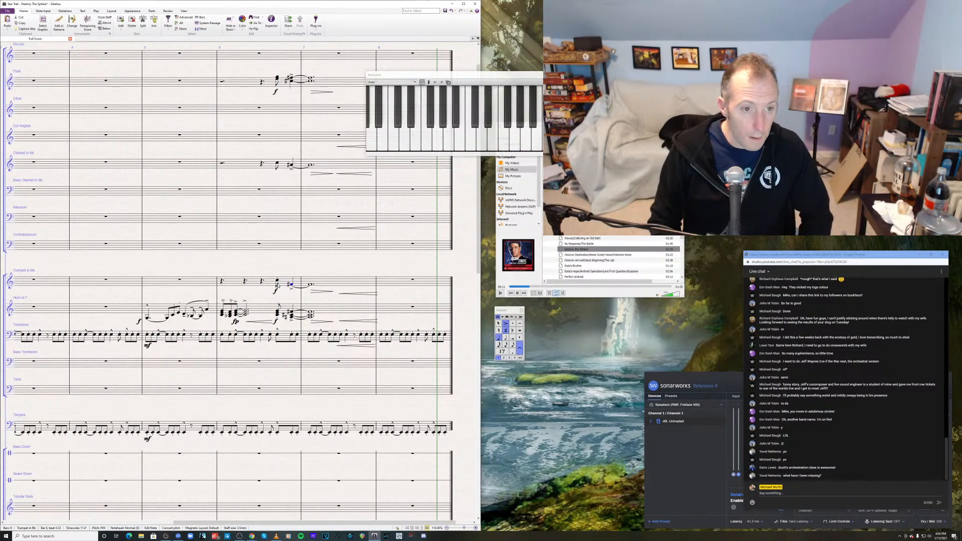
{"action": "key", "text": "Right"}
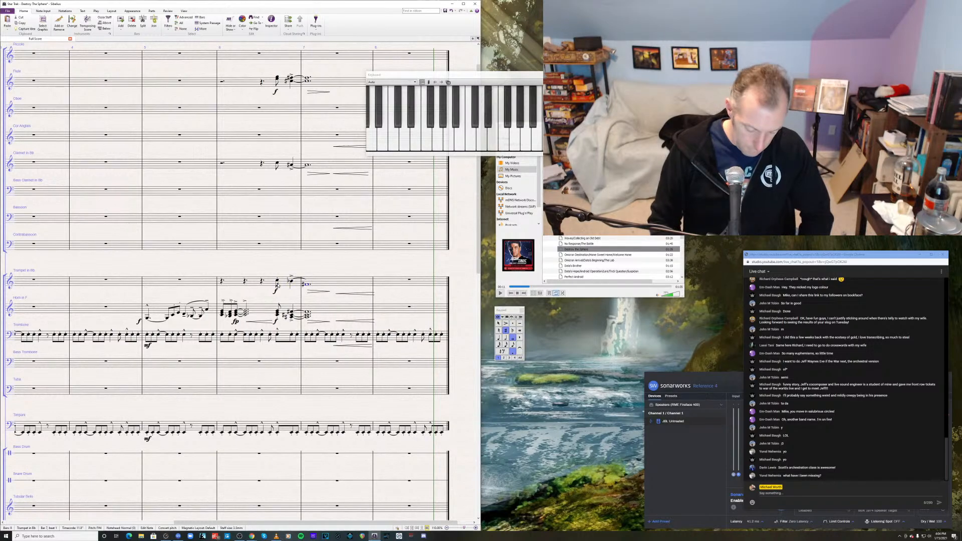
{"action": "key", "text": "Escape"}
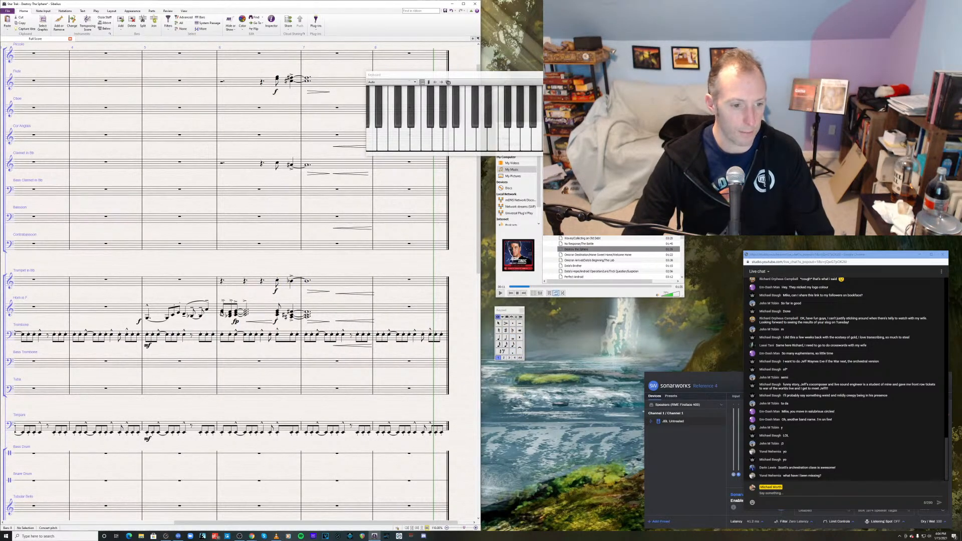
- Play the score back from the Horn in F chord at the start of bar 6
{"action": "left_click", "coordinate": [222, 313]}
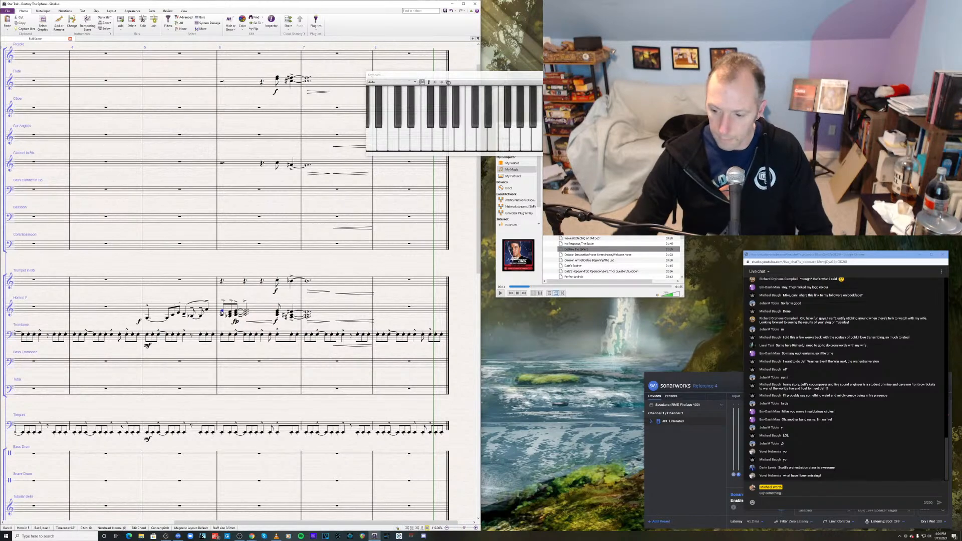
{"action": "key", "text": "space"}
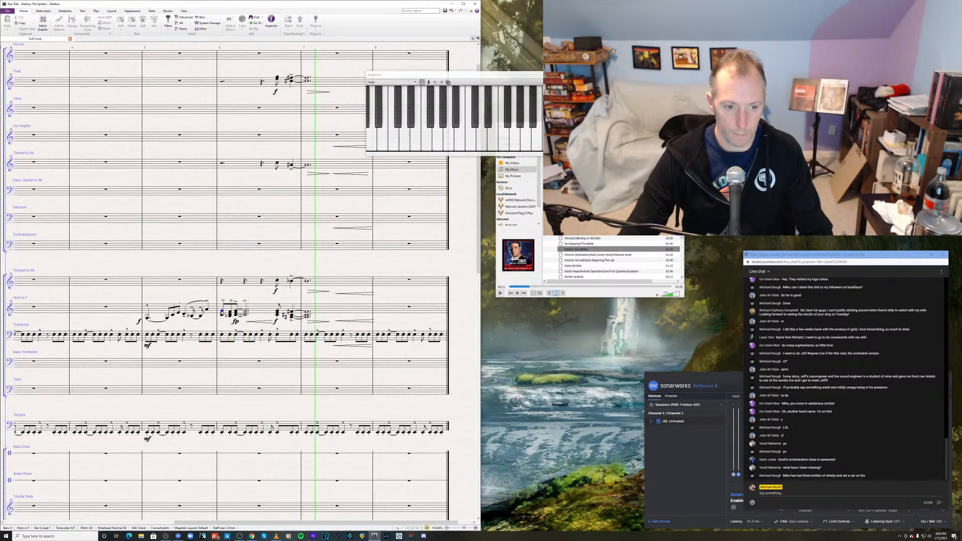
{"action": "key", "text": "space"}
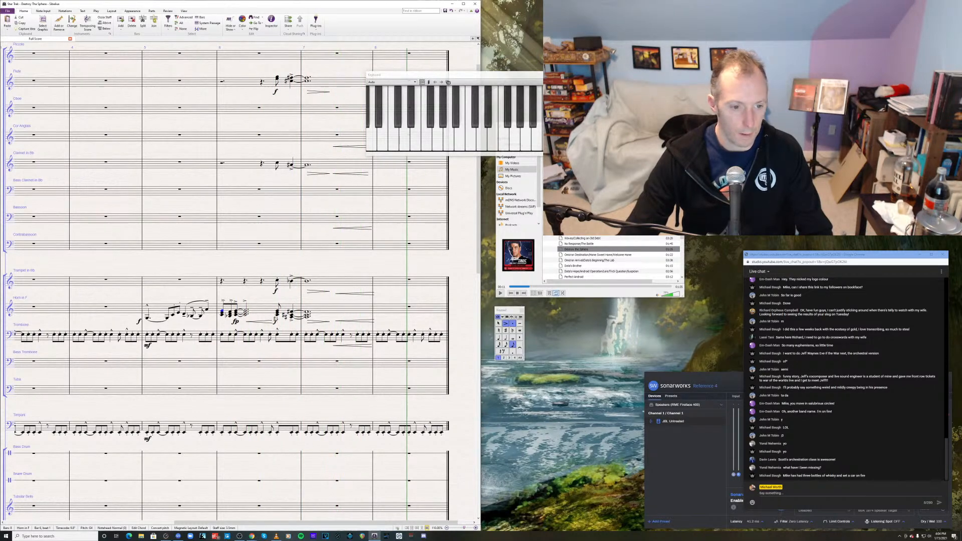
- Try thinning the Horn in F chords from beat 4 of bar 6 into bar 7 by deleting their lower notes
{"action": "left_click", "coordinate": [277, 314]}
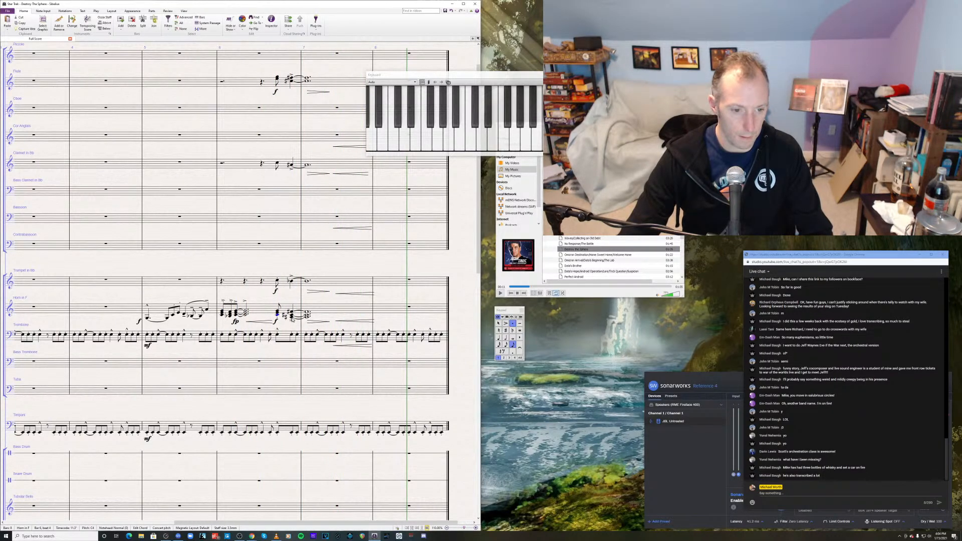
{"action": "left_click", "coordinate": [291, 317]}
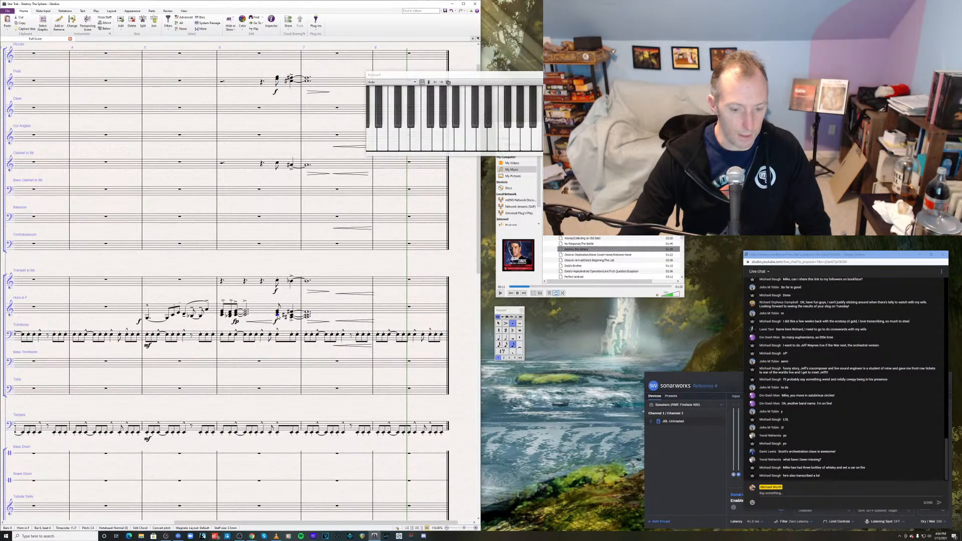
{"action": "key", "text": "Left"}
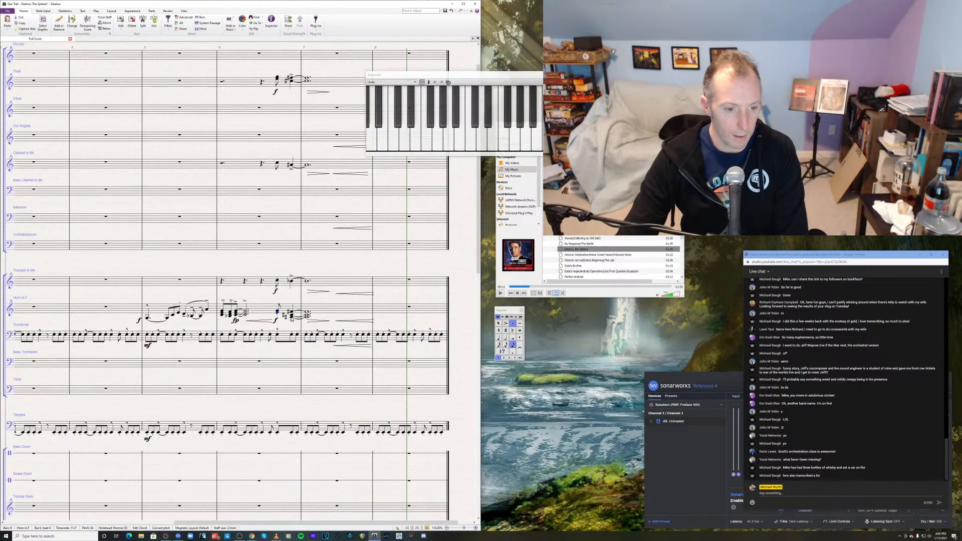
{"action": "left_click", "coordinate": [291, 317]}
{"action": "key", "text": "Delete"}
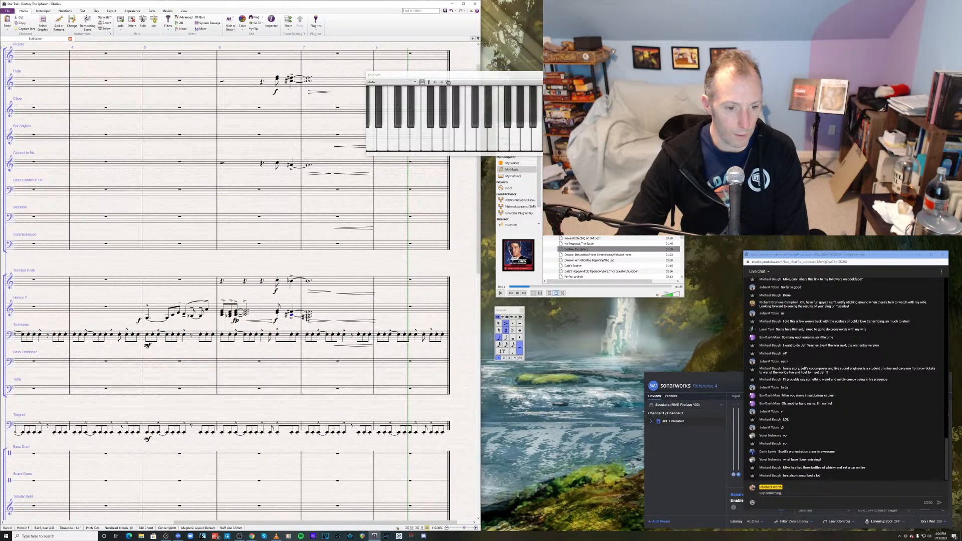
{"action": "left_click", "coordinate": [307, 315]}
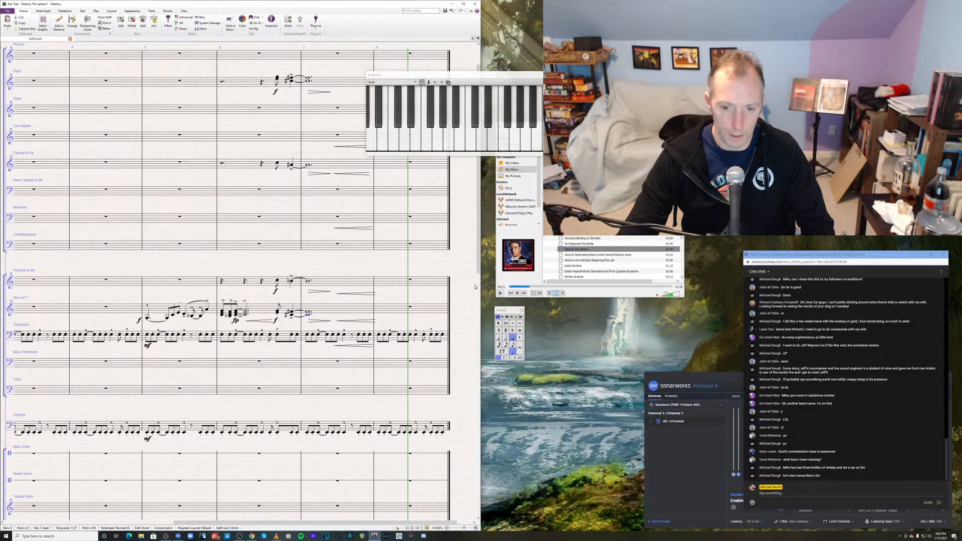
- Replay the matching passage of the reference recording and check the Horn in F notes from beat 4 of bar 6 against it
{"action": "left_click", "coordinate": [500, 293]}
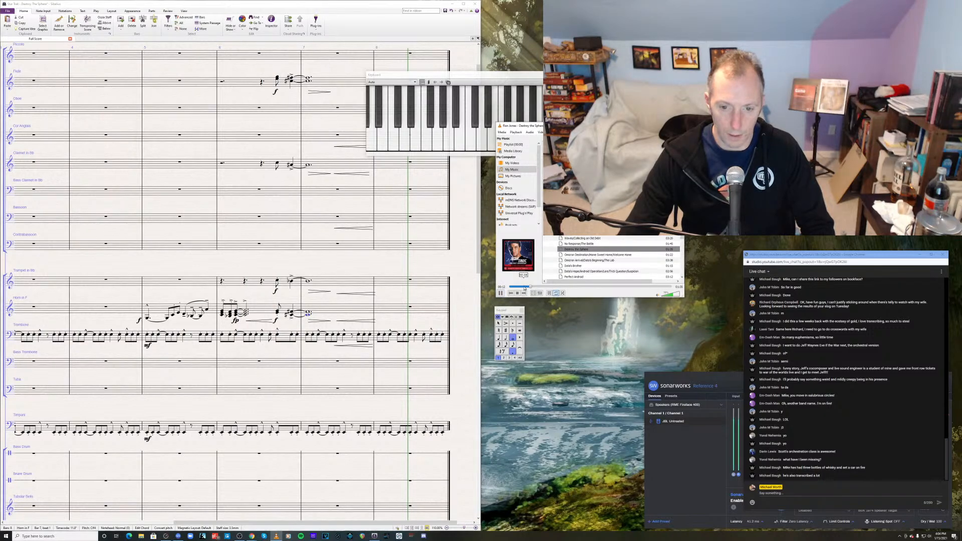
{"action": "left_click", "coordinate": [525, 287]}
{"action": "left_click", "coordinate": [519, 287]}
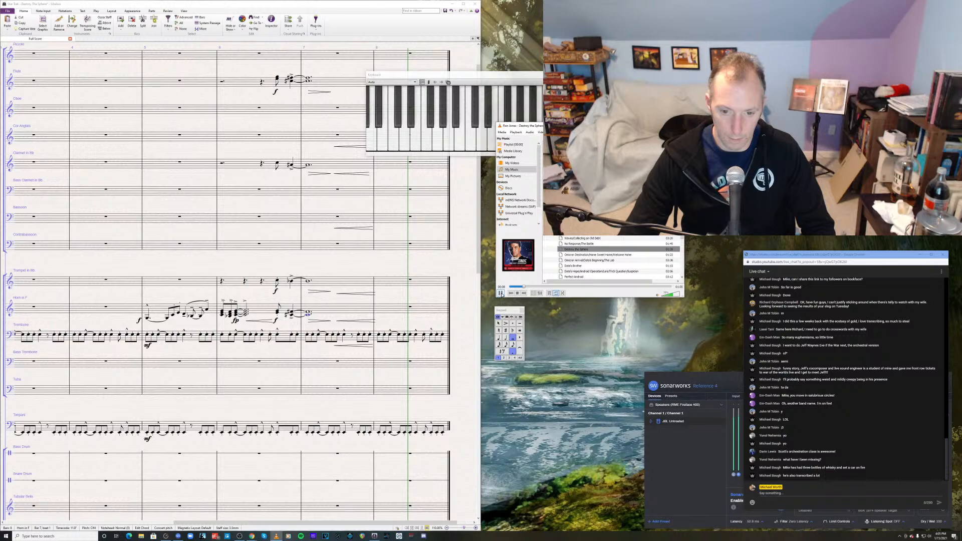
{"action": "left_click", "coordinate": [500, 293]}
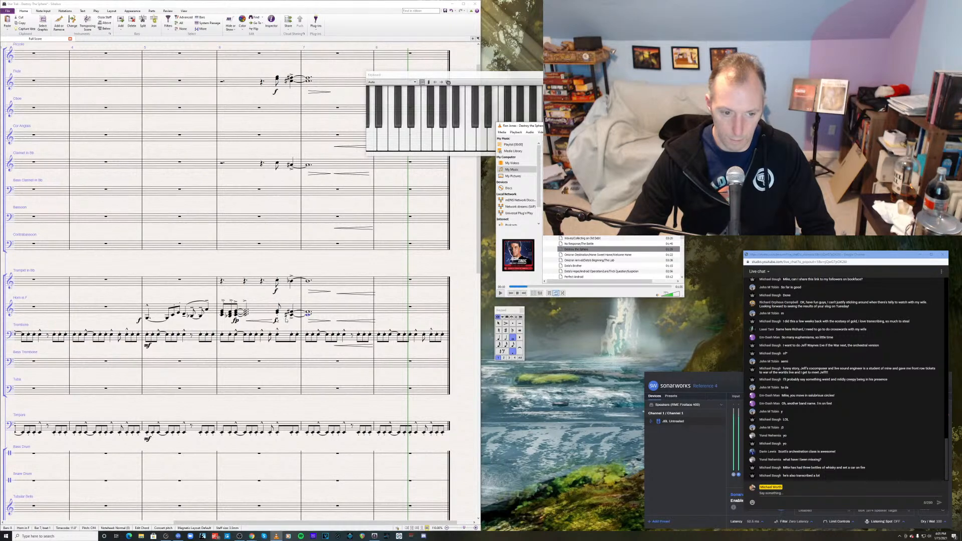
{"action": "left_click", "coordinate": [277, 312]}
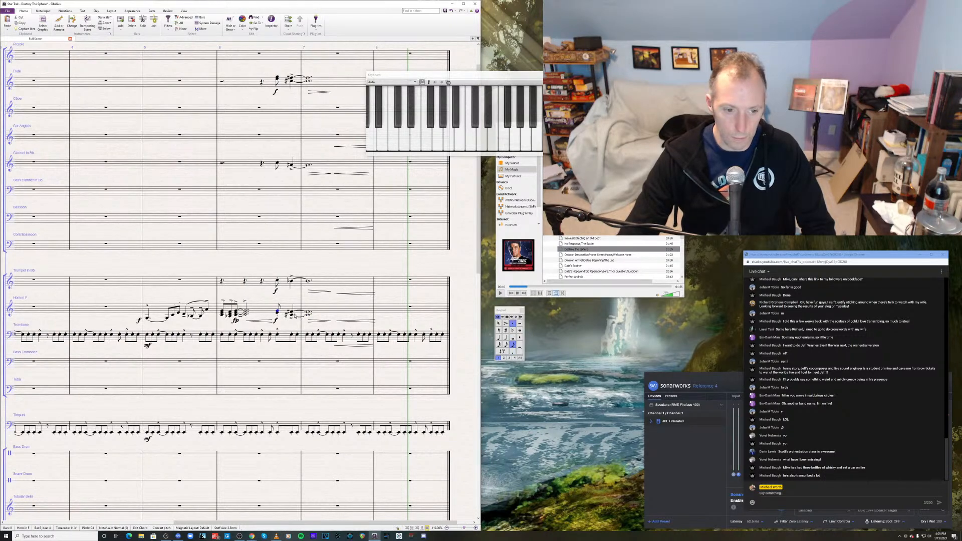
{"action": "key", "text": "Right"}
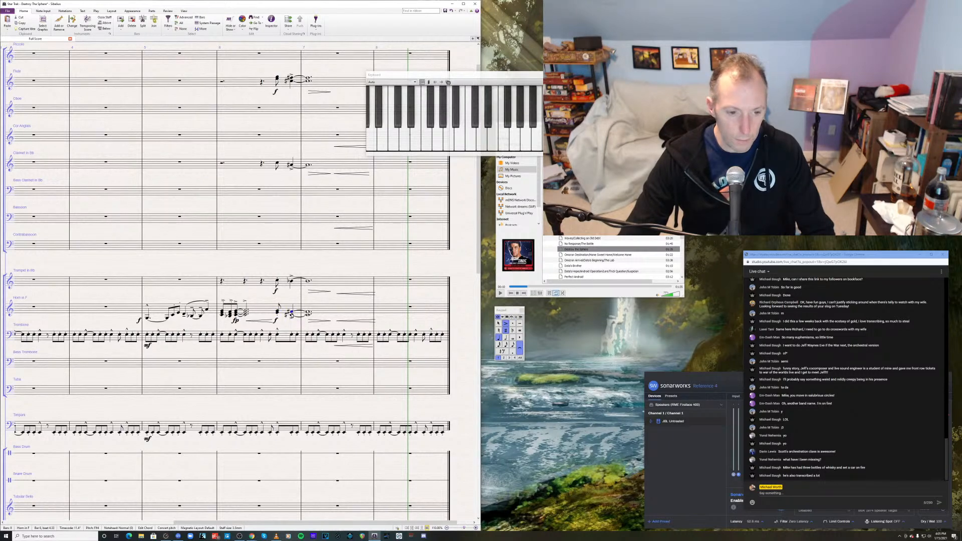
{"action": "key", "text": "alt+Down"}
{"action": "key", "text": "Escape"}
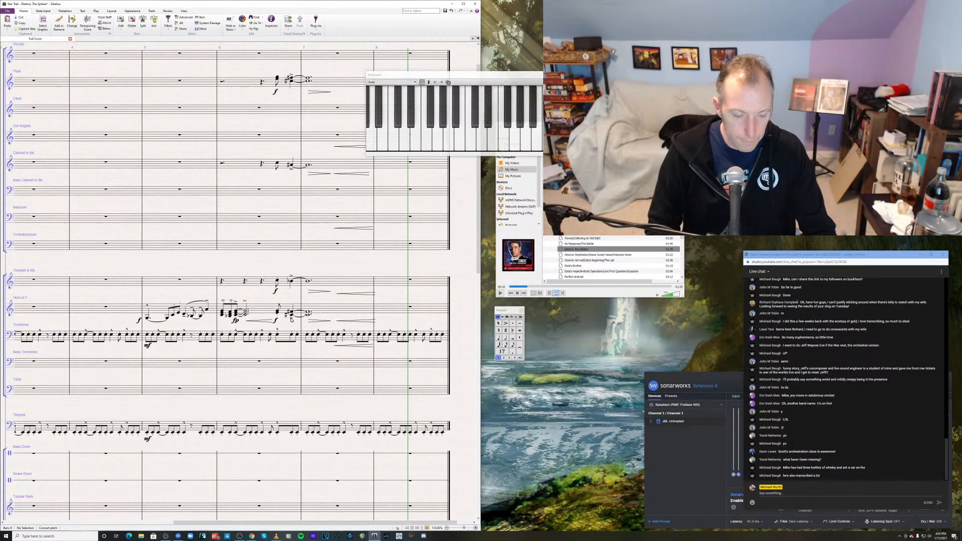
- Listen to the bar 6 passage of the reference recording again to judge the Trumpet in Bb part
{"action": "left_click", "coordinate": [271, 286]}
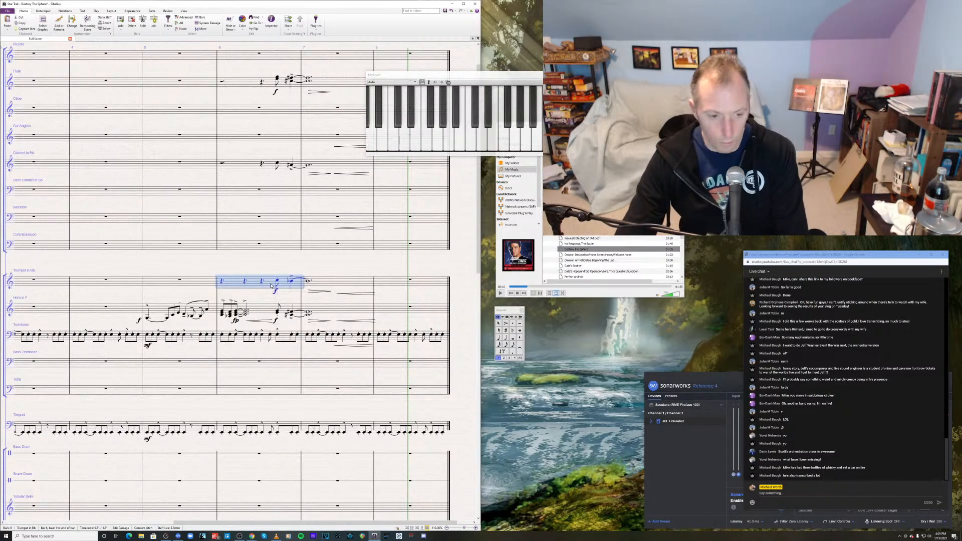
{"action": "left_click", "coordinate": [500, 293]}
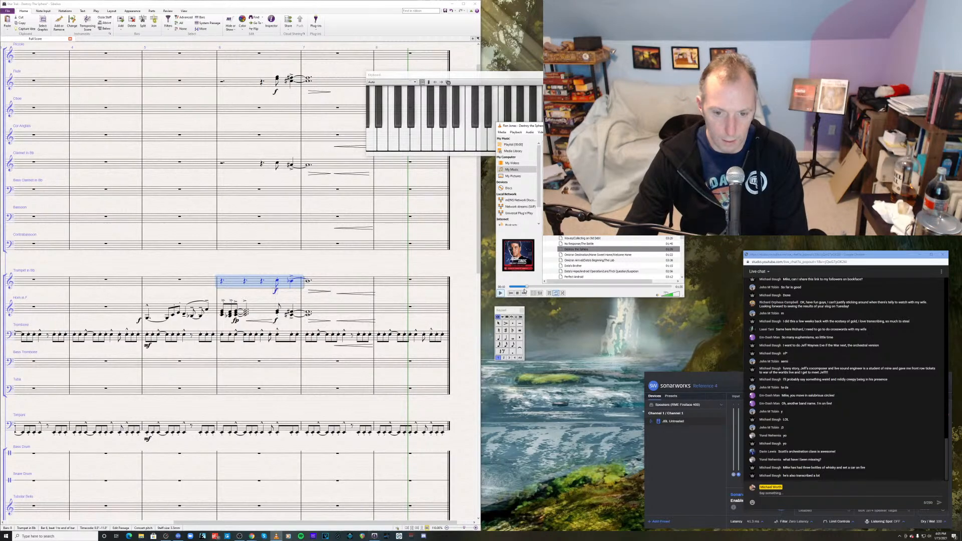
{"action": "left_click", "coordinate": [521, 288]}
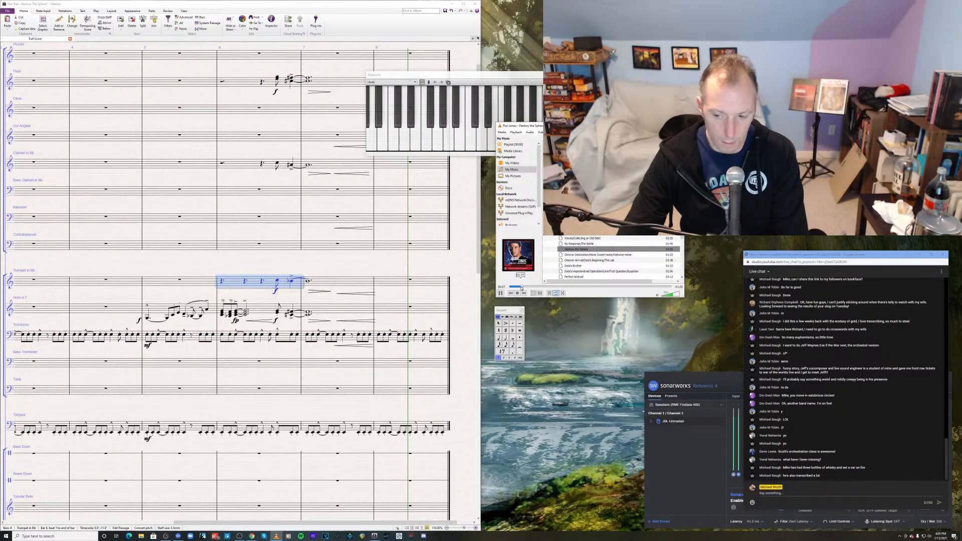
{"action": "left_click", "coordinate": [500, 293]}
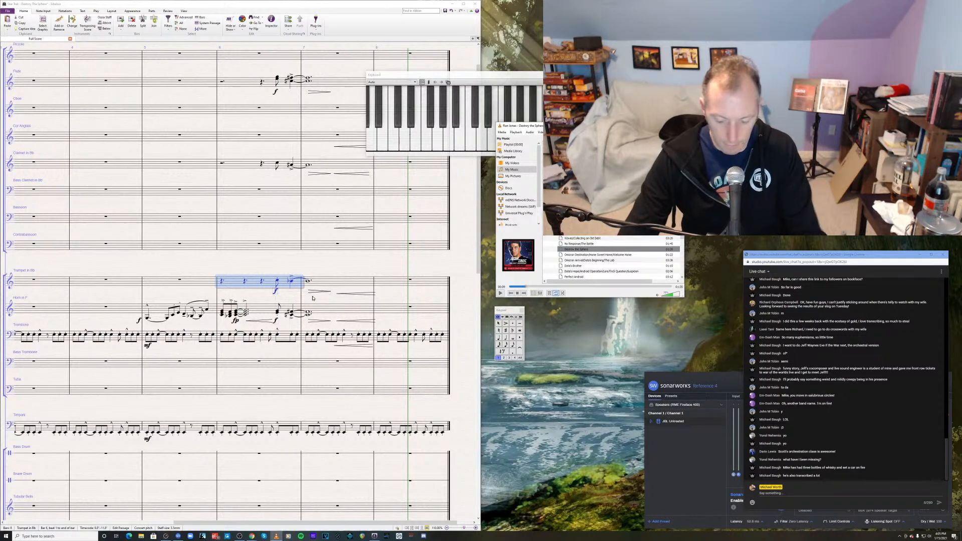
- Clear the Trumpet in Bb music and hairpins from bars 6 and 7
{"action": "left_click", "coordinate": [346, 285]}
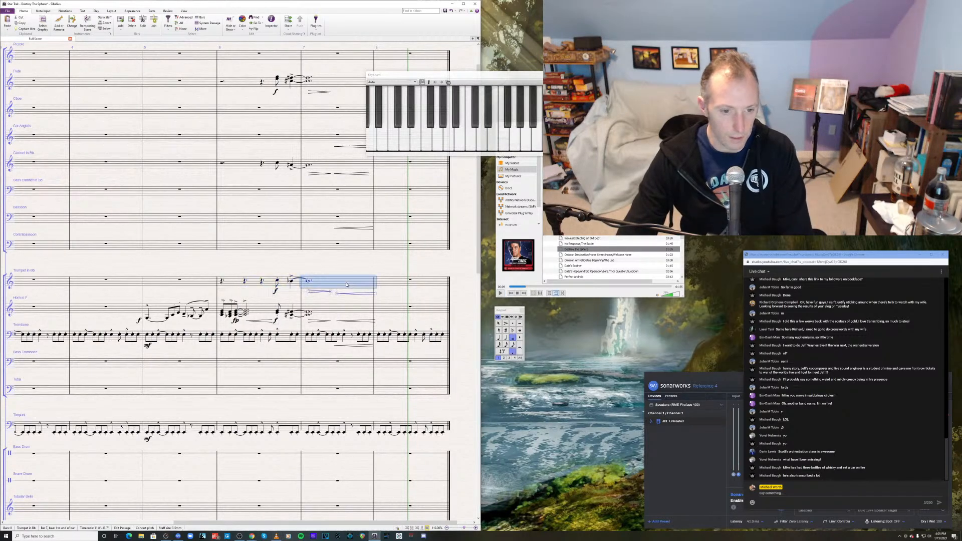
{"action": "key", "text": "Delete"}
{"action": "left_click", "coordinate": [284, 284]}
{"action": "key", "text": "Delete"}
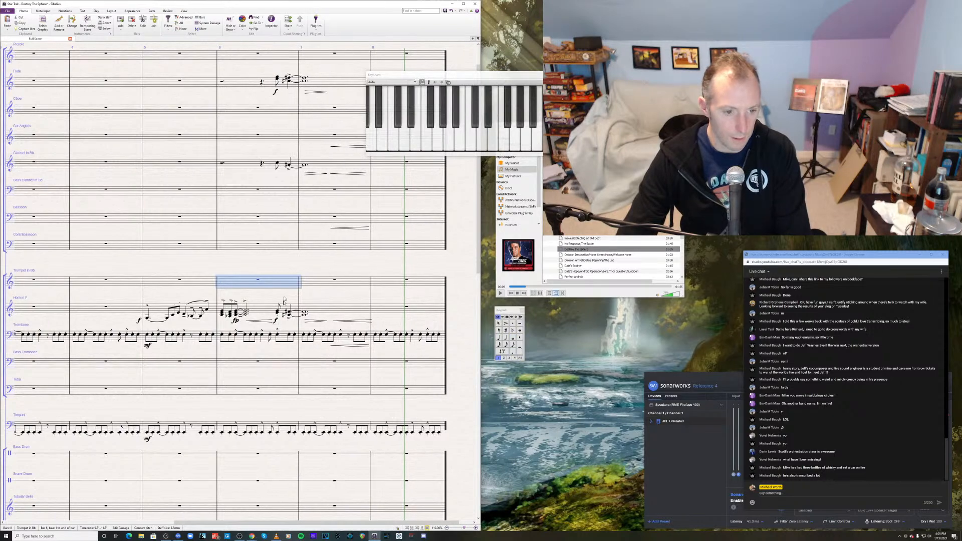
- Rebuild the fuller Horn in F chords from beat 4 of bar 6 into bar 7
{"action": "left_click", "coordinate": [277, 312]}
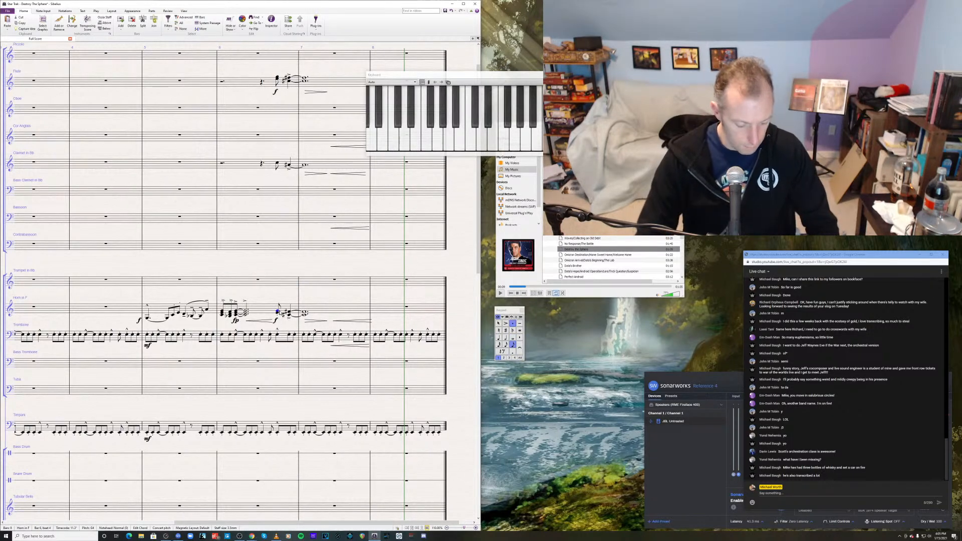
{"action": "key", "text": "n"}
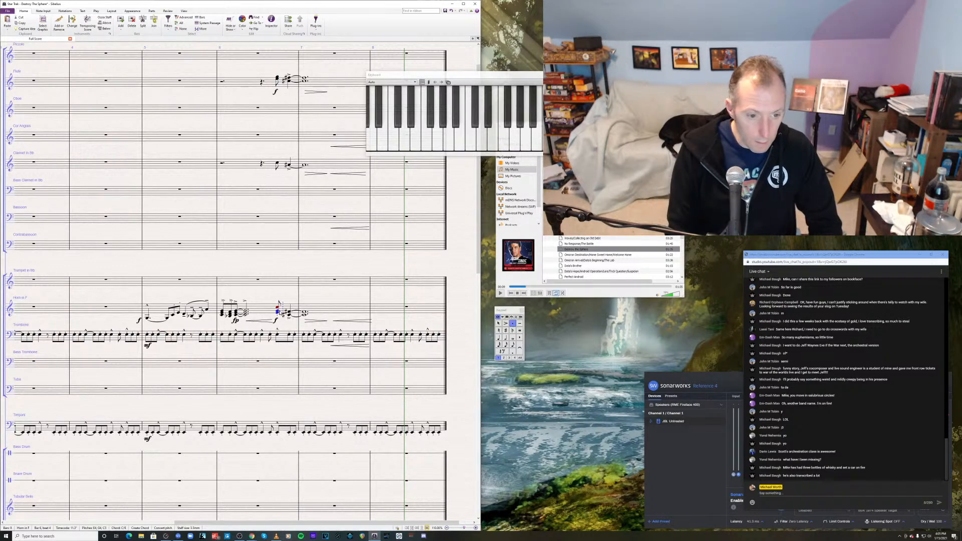
{"action": "key", "text": "Escape"}
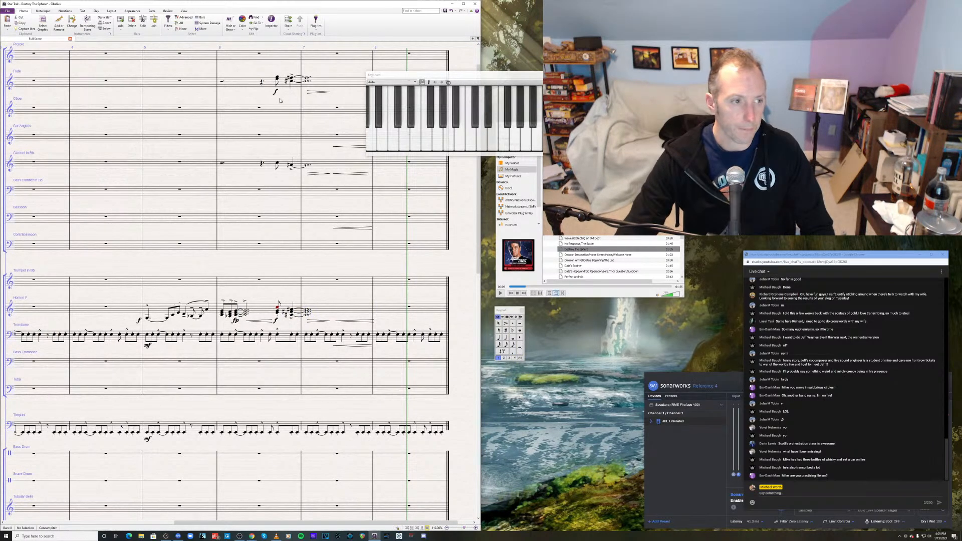
- Try to copy the Flute-through-Horn in F chords from beat 4 of bar 6 to the start of bar 8
{"action": "left_click_drag", "start_coordinate": [281, 100], "coordinate": [268, 125]}
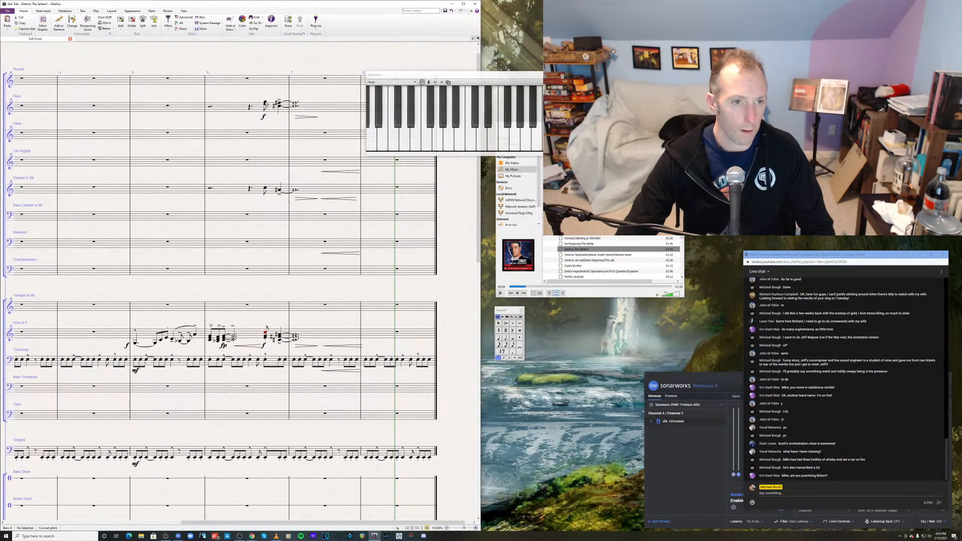
{"action": "left_click", "coordinate": [265, 104]}
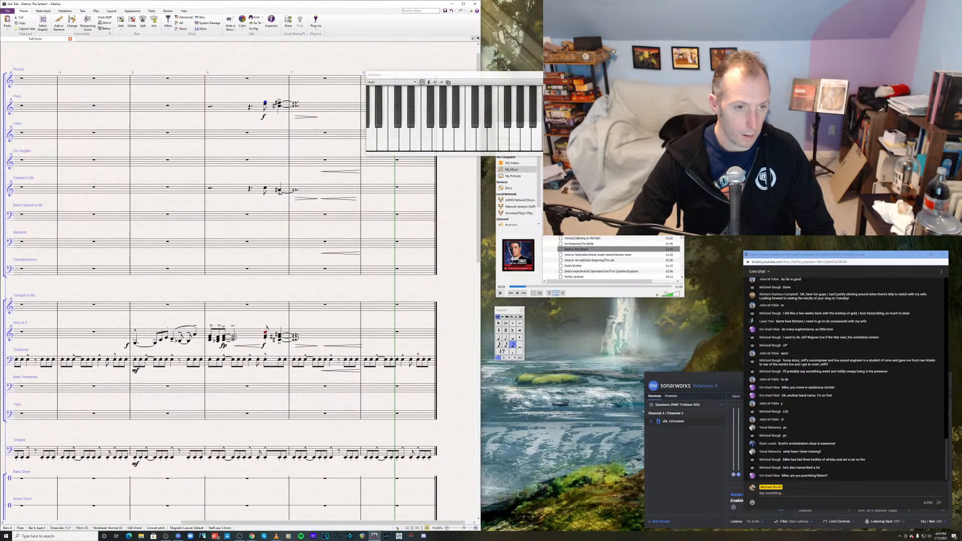
{"action": "left_click", "coordinate": [279, 191], "text": "shift"}
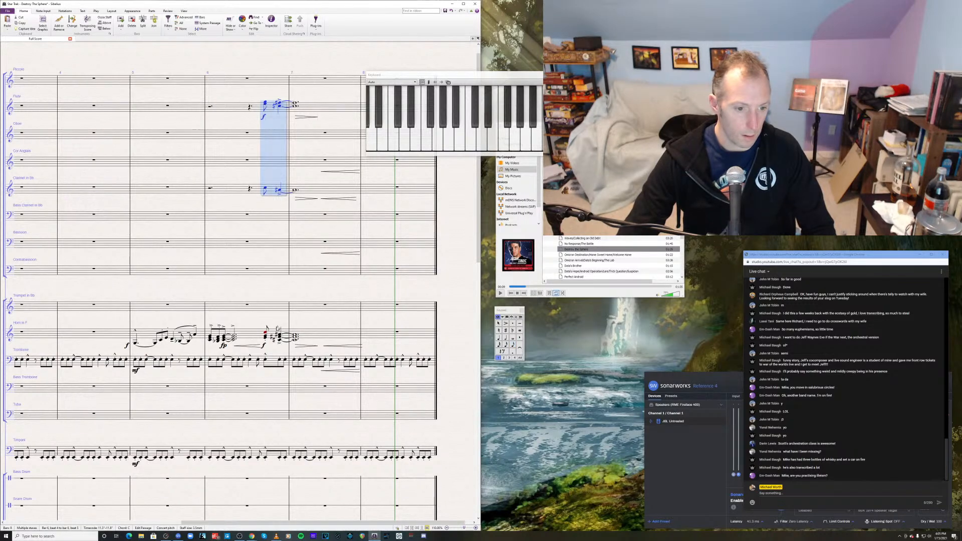
{"action": "left_click", "coordinate": [280, 340], "text": "shift"}
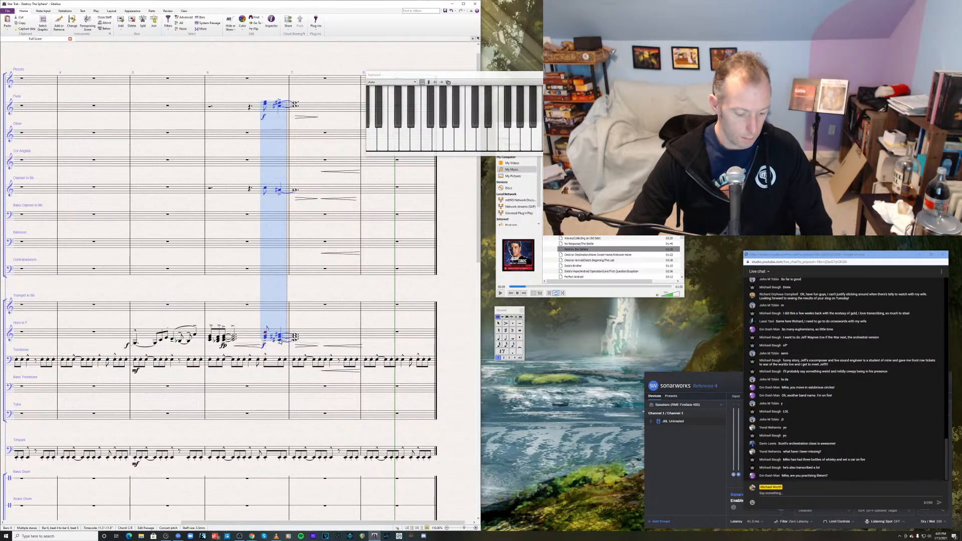
{"action": "left_click_drag", "start_coordinate": [295, 176], "coordinate": [241, 180]}
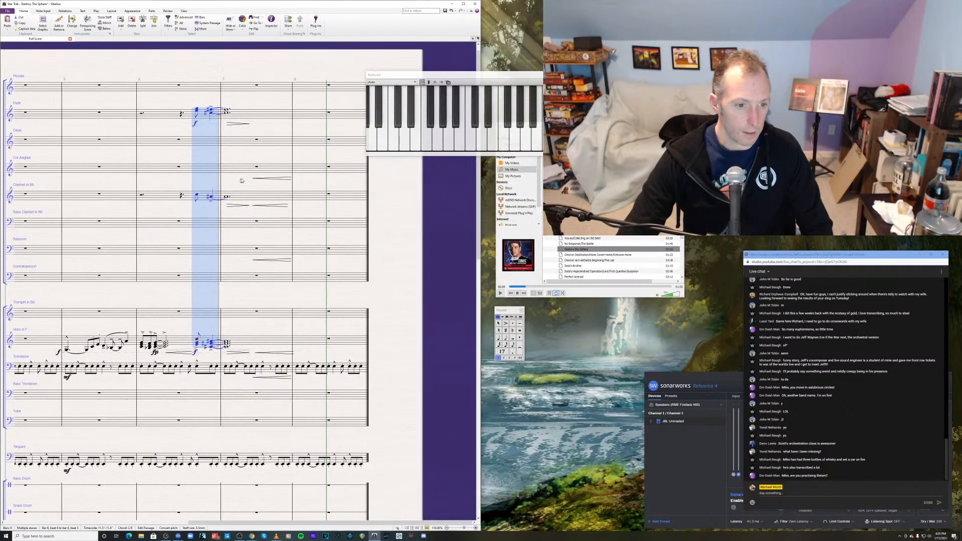
{"action": "left_click", "coordinate": [300, 117]}
{"action": "key", "text": "ctrl+v"}
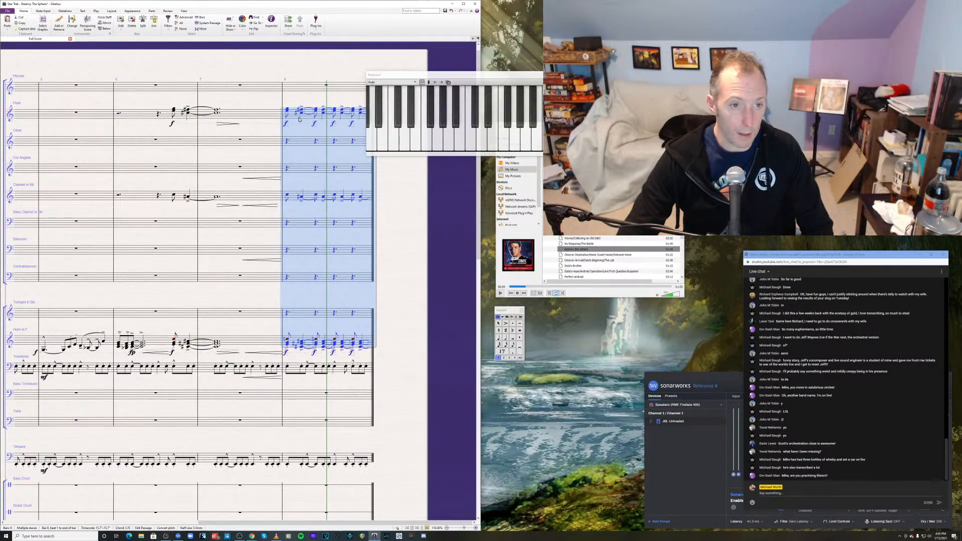
{"action": "key", "text": "ctrl+z"}
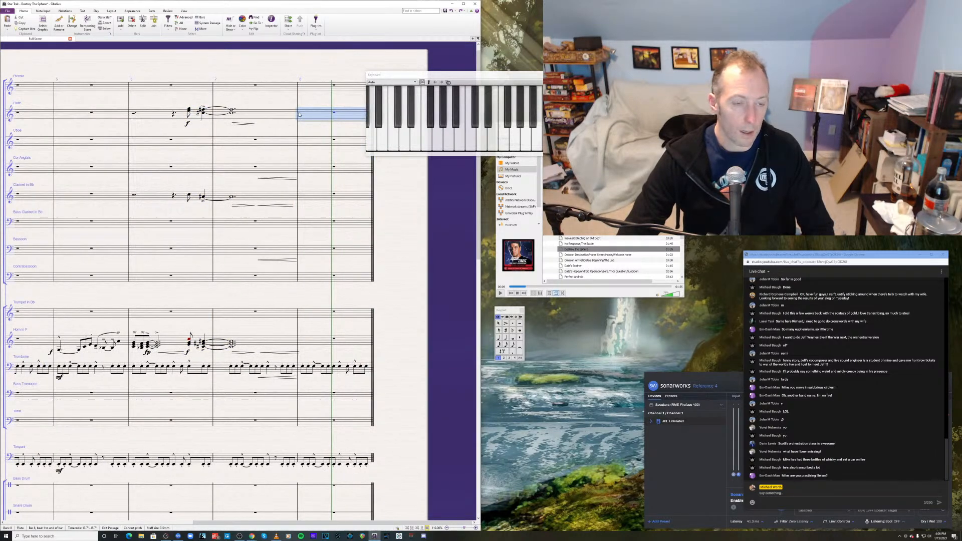
{"action": "key", "text": "Escape"}
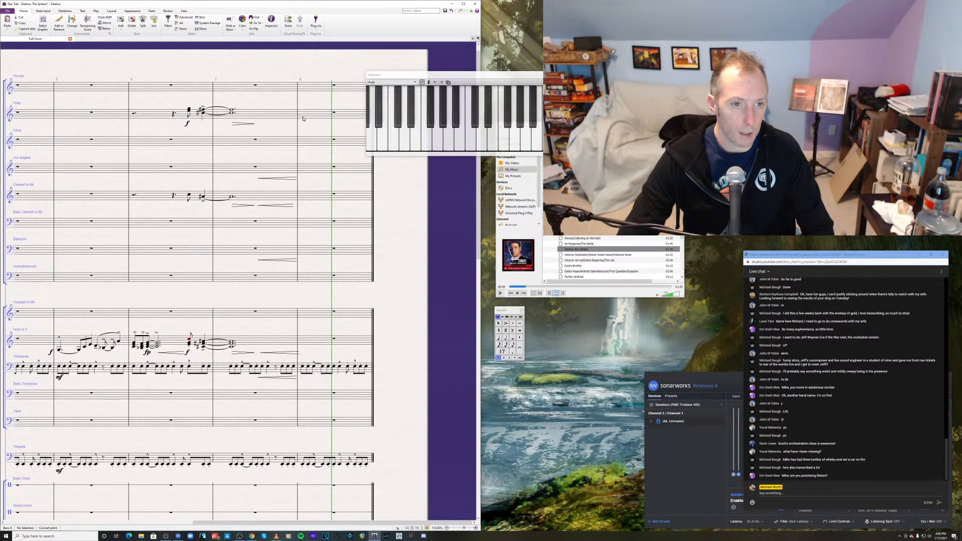
- Copy the Flute-through-Clarinet passage from beat 4 of bar 6 to the start of bar 8
{"action": "left_click", "coordinate": [303, 118]}
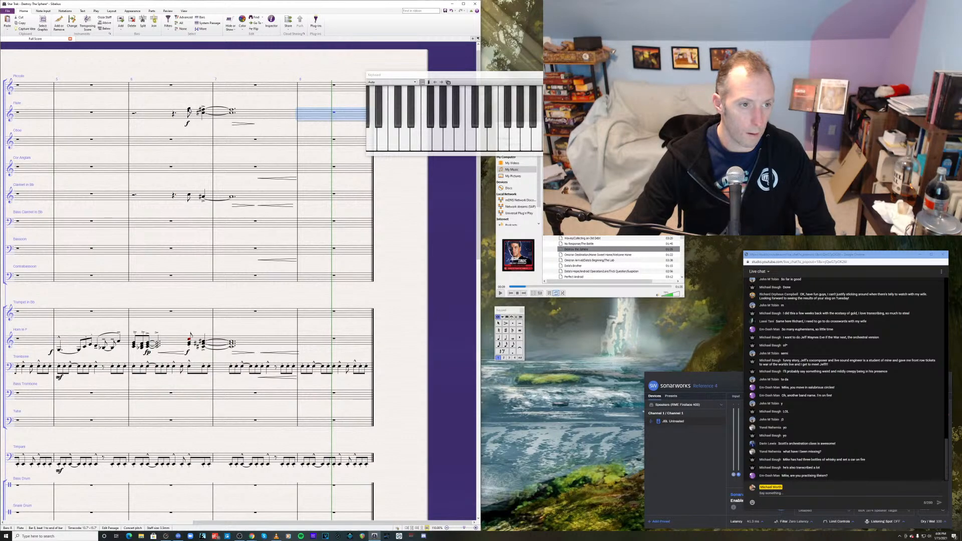
{"action": "left_click", "coordinate": [188, 110]}
{"action": "left_click", "coordinate": [204, 198], "text": "shift"}
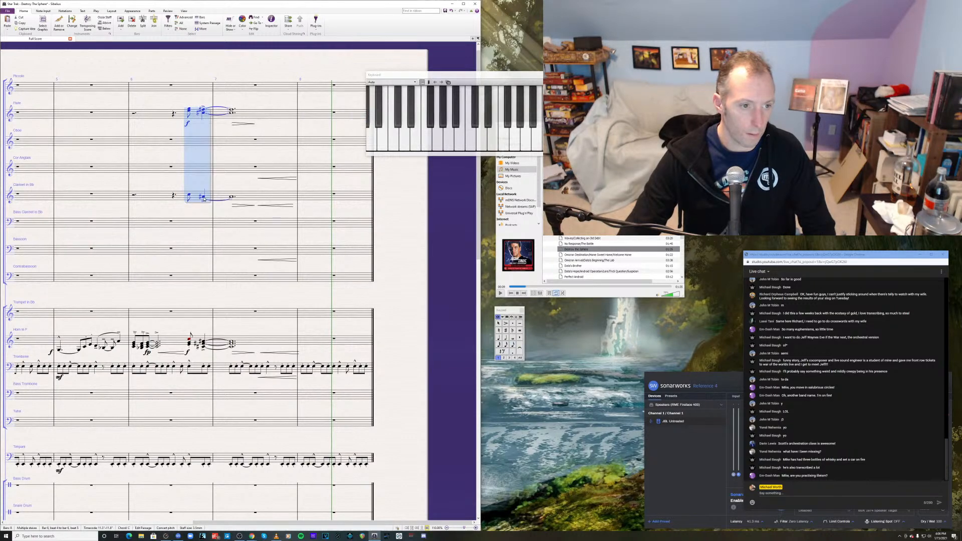
{"action": "left_click", "coordinate": [317, 115]}
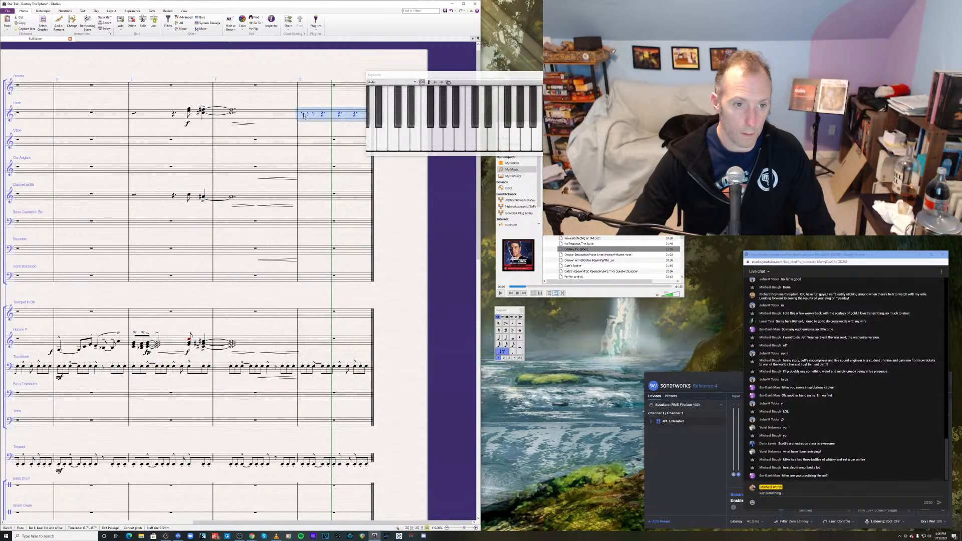
{"action": "key", "text": "ctrl+v"}
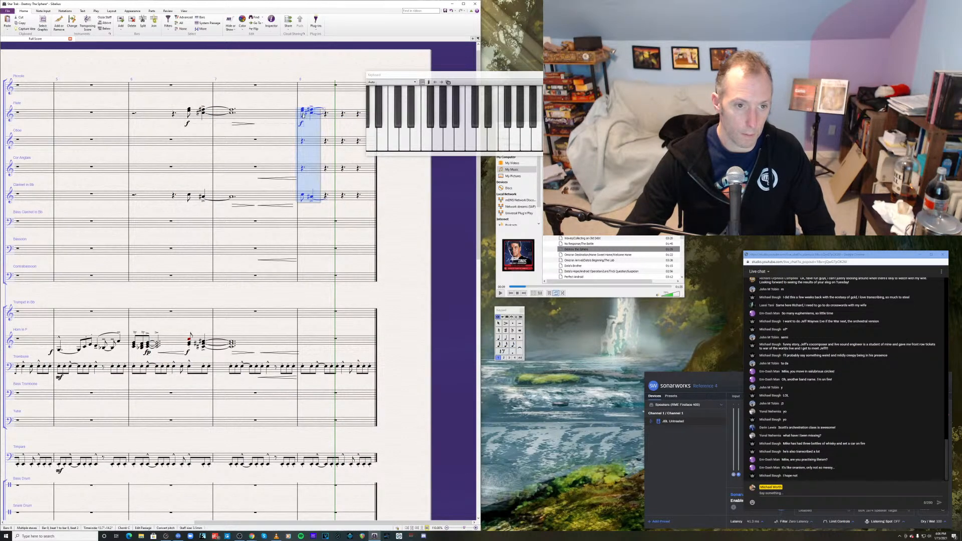
- Try lengthening the second Flute chord and Clarinet note of bar 8 to dotted half notes
{"action": "left_click", "coordinate": [311, 114]}
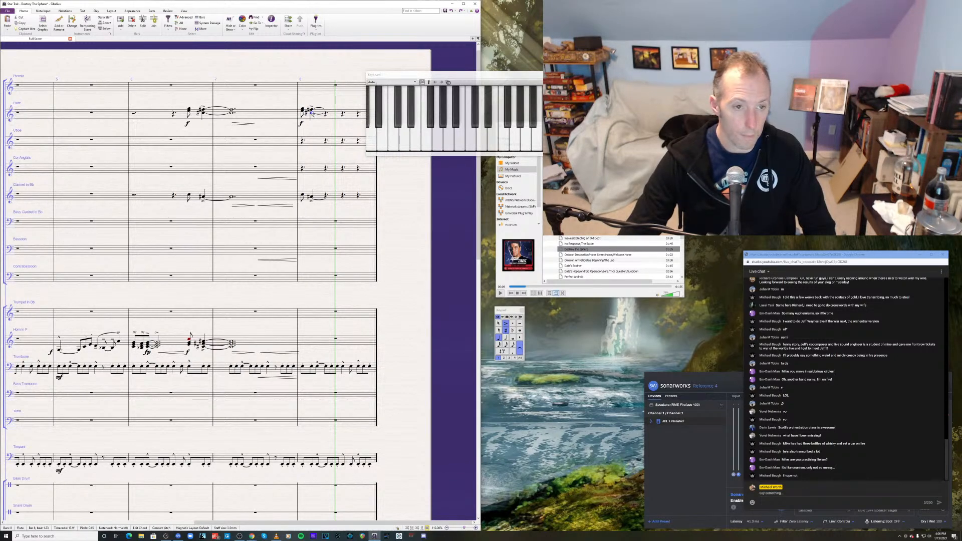
{"action": "left_click", "coordinate": [311, 110]}
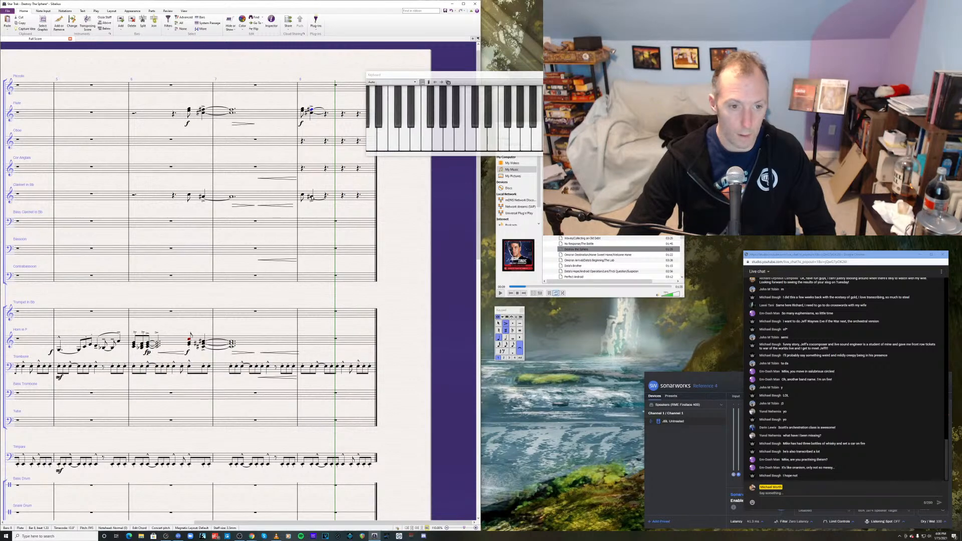
{"action": "left_click", "coordinate": [311, 198], "text": "shift"}
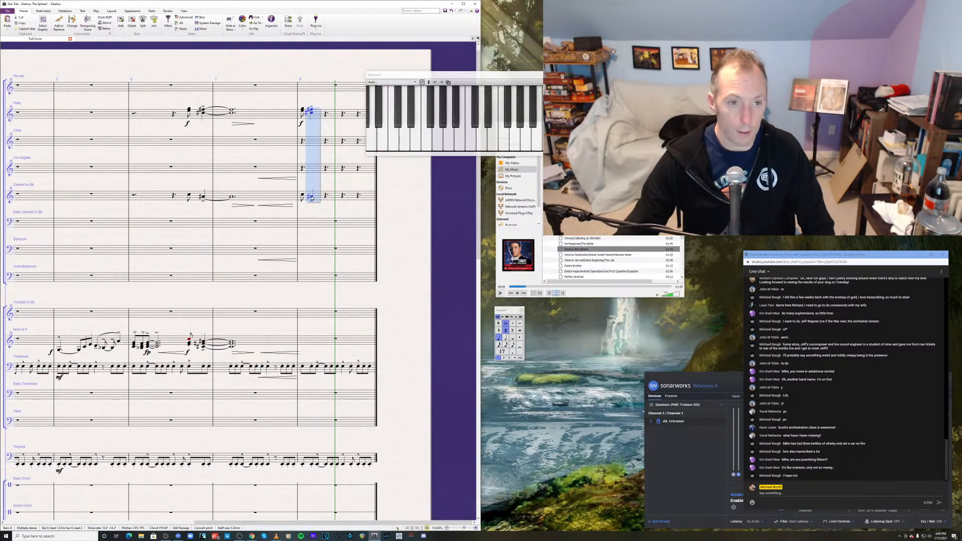
{"action": "key", "text": "Delete"}
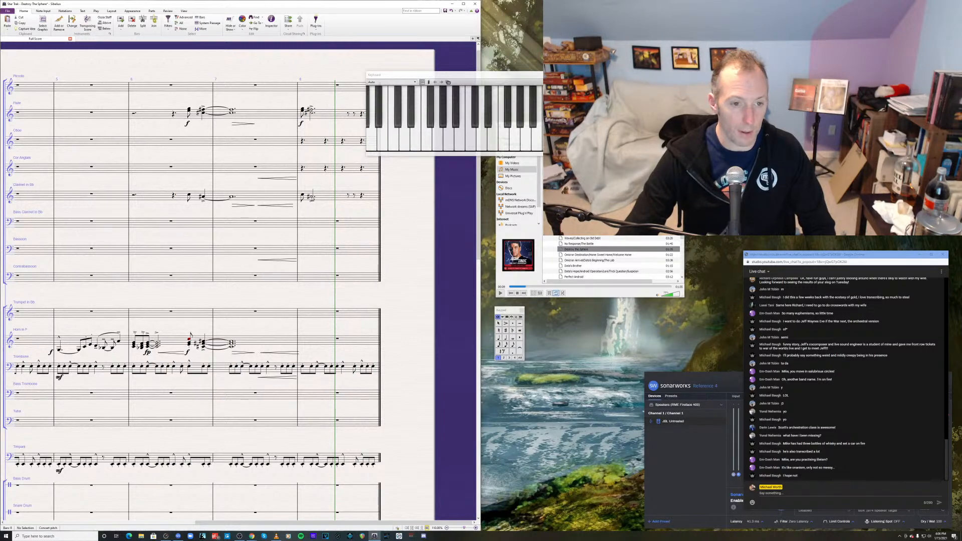
{"action": "left_click", "coordinate": [311, 198]}
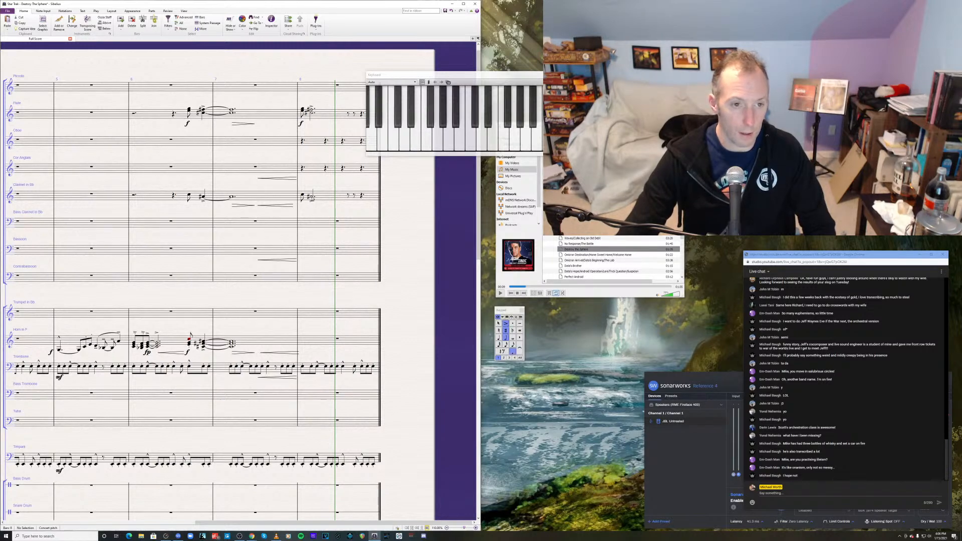
{"action": "left_click", "coordinate": [311, 112], "text": "shift"}
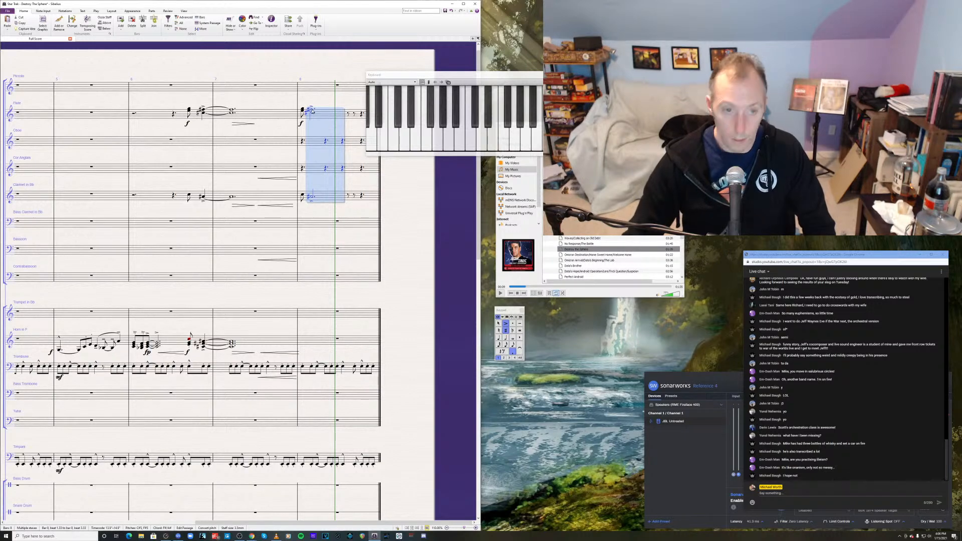
{"action": "key", "text": "KP_4"}
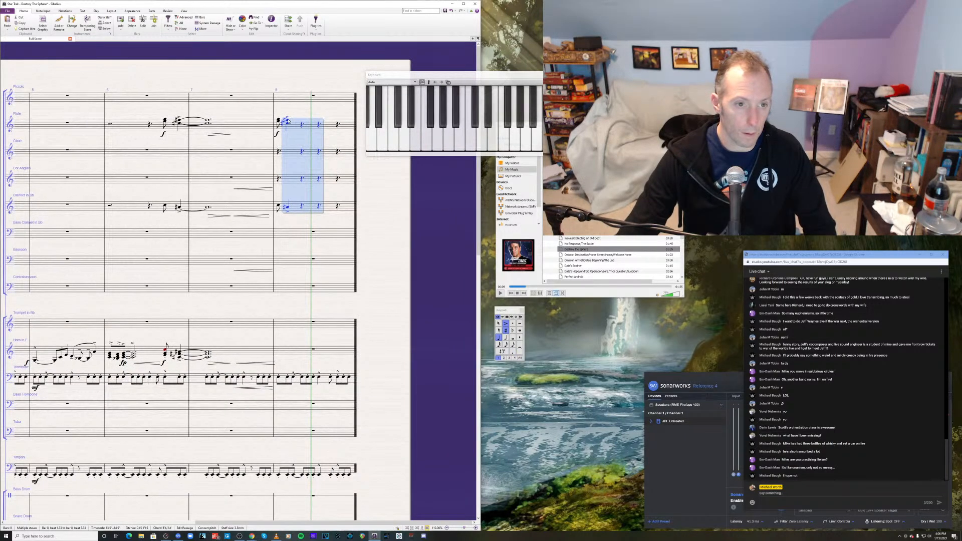
- Repeat the quarter-note Flute chord and Clarinet note on beat 2 of bar 8
{"action": "left_click", "coordinate": [288, 125]}
{"action": "left_click", "coordinate": [287, 123], "text": "ctrl"}
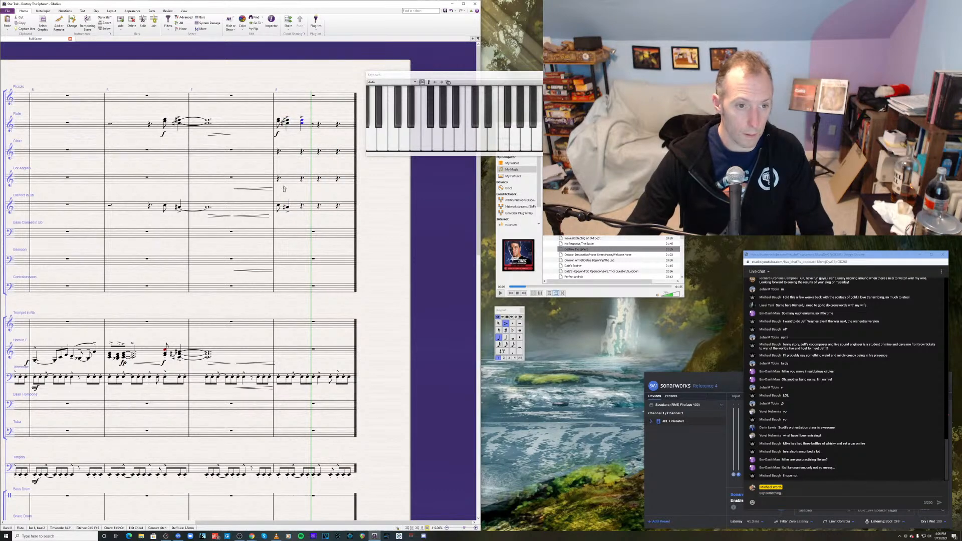
{"action": "left_click", "coordinate": [287, 207], "text": "ctrl"}
{"action": "key", "text": "r"}
{"action": "key", "text": "Escape"}
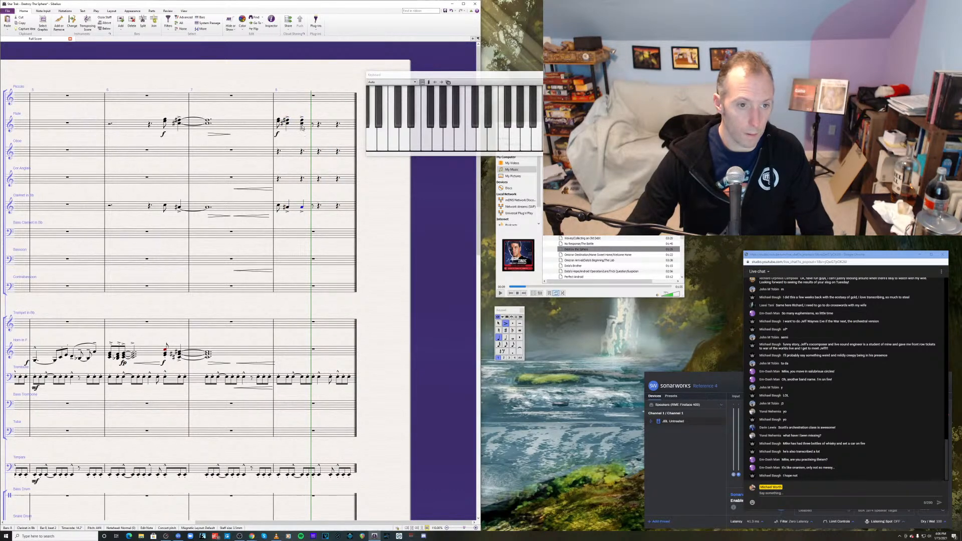
- Change the Flute chord and Clarinet note on beat 2 of bar 8 to dotted half notes
{"action": "left_click", "coordinate": [302, 120]}
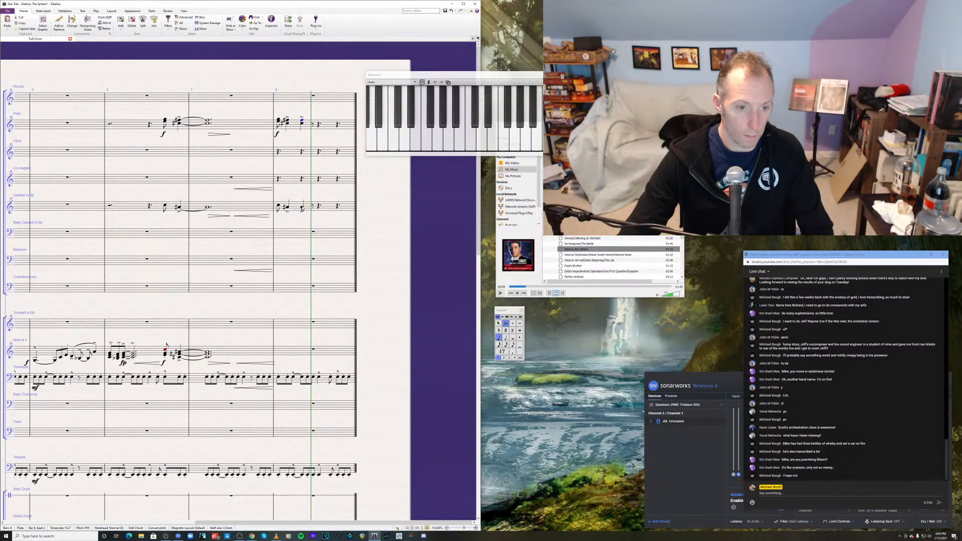
{"action": "left_click", "coordinate": [302, 209], "text": "shift"}
{"action": "key", "text": "KP_5"}
{"action": "key", "text": "KP_Decimal"}
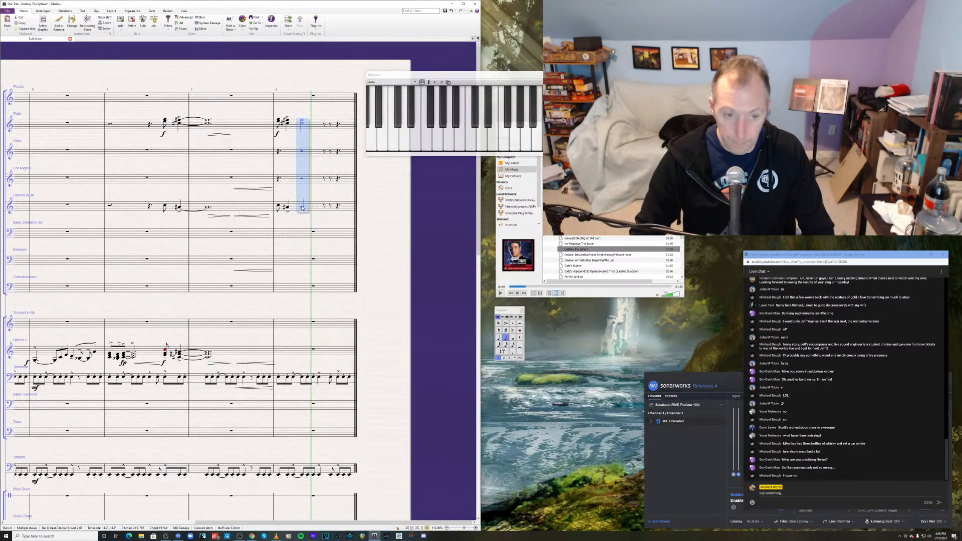
{"action": "key", "text": "Escape"}
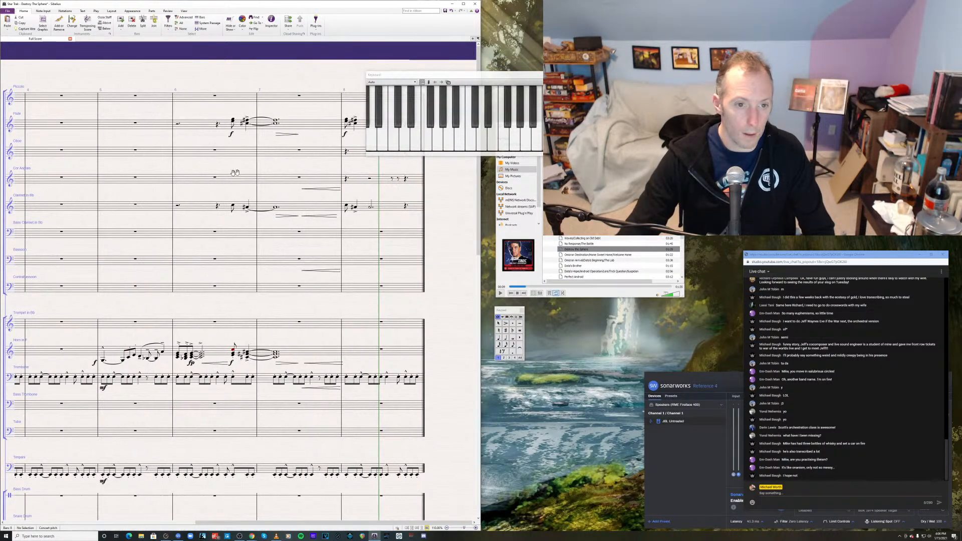
- Tie the bar 8 quarter notes to the dotted half notes on beat 2 in Flute and Clarinet
{"action": "left_click_drag", "start_coordinate": [297, 171], "coordinate": [202, 182]}
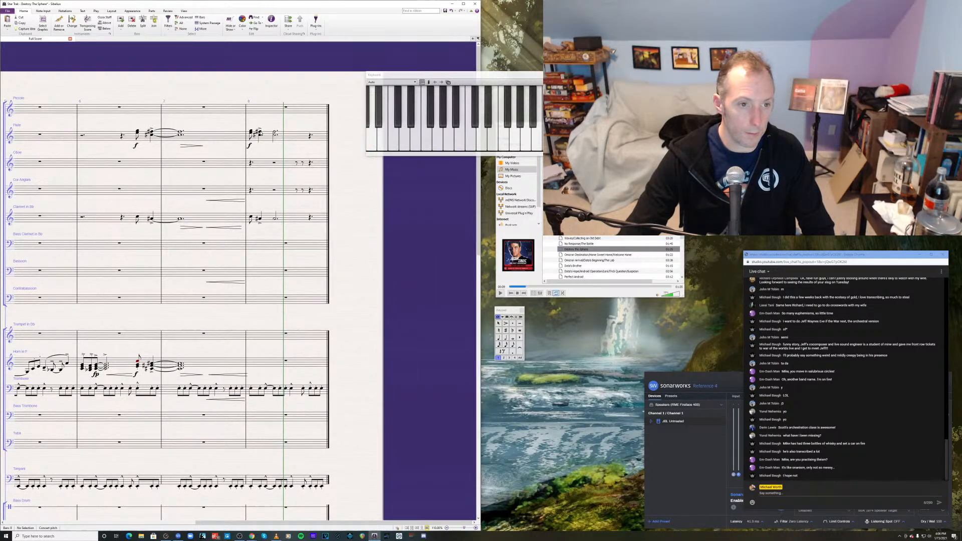
{"action": "left_click", "coordinate": [260, 133]}
{"action": "left_click", "coordinate": [260, 219], "text": "shift"}
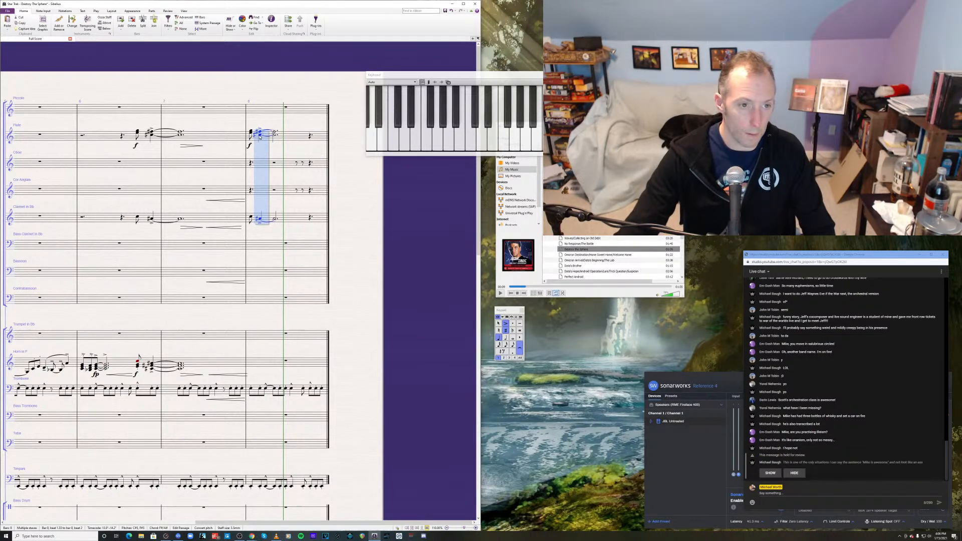
{"action": "left_click", "coordinate": [260, 136]}
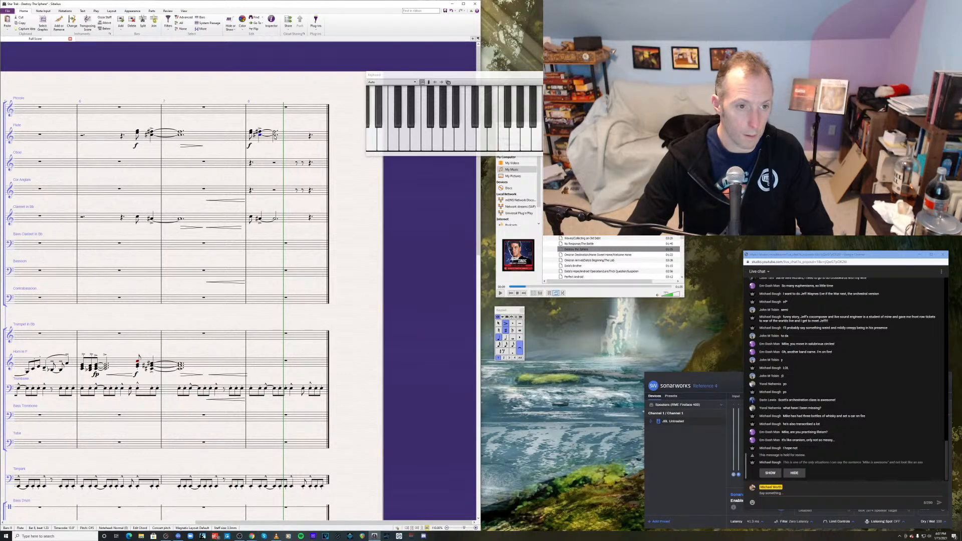
{"action": "left_click", "coordinate": [274, 136]}
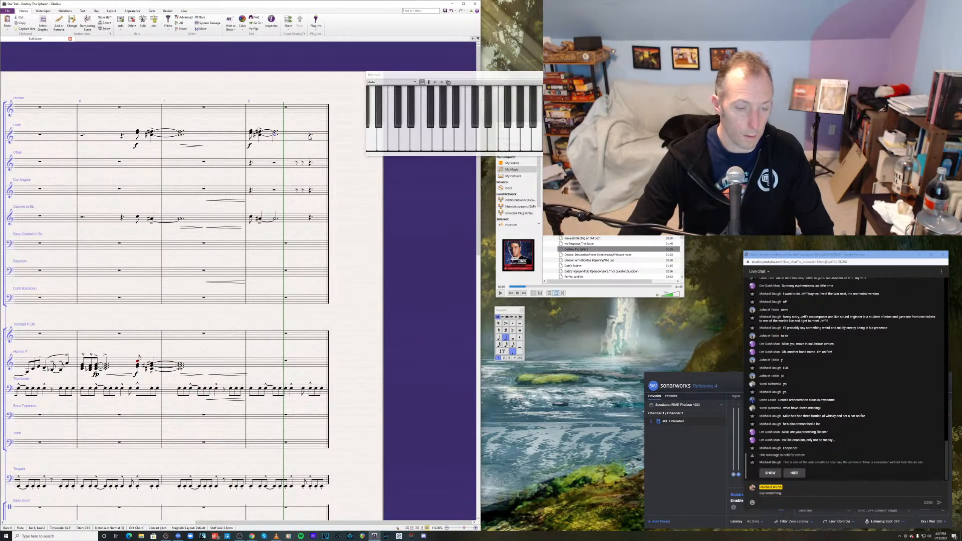
- Enter a dotted-quarter Flute chord and the matching Clarinet note on beat 4 of bar 8
{"action": "left_click", "coordinate": [310, 137]}
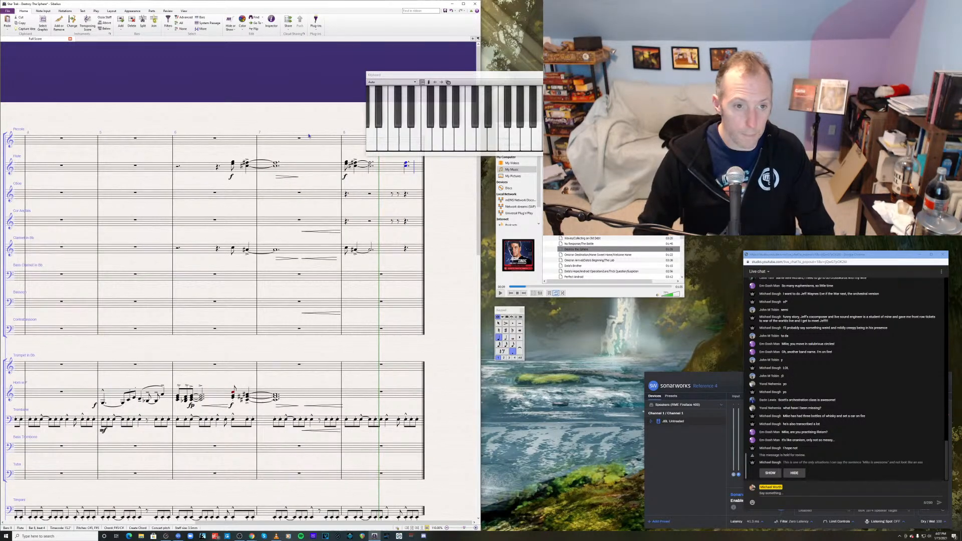
{"action": "key", "text": "Escape"}
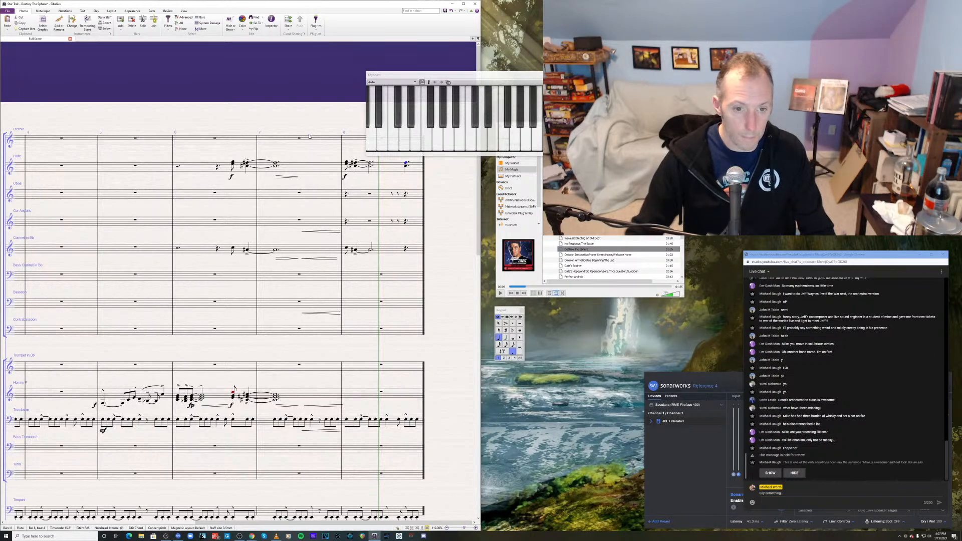
{"action": "left_click", "coordinate": [406, 250]}
{"action": "key", "text": "a"}
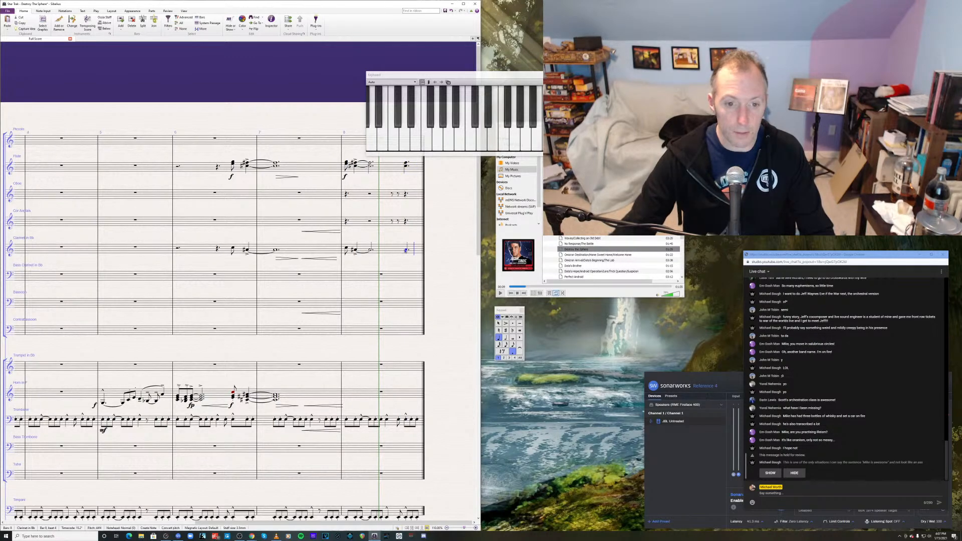
{"action": "key", "text": "Escape"}
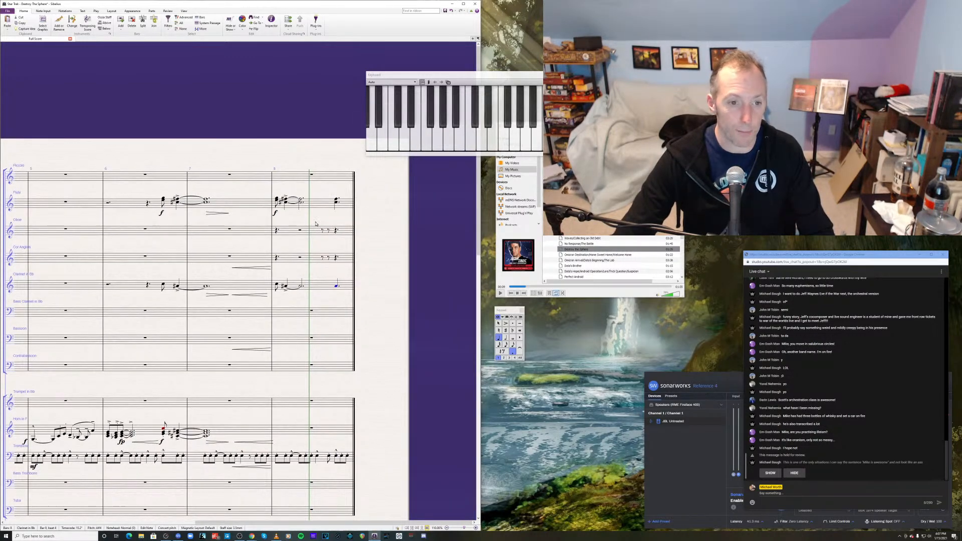
- Tie the dotted half notes of bar 8 to the beat 4 notes in Flute and Clarinet
{"action": "left_click", "coordinate": [300, 201]}
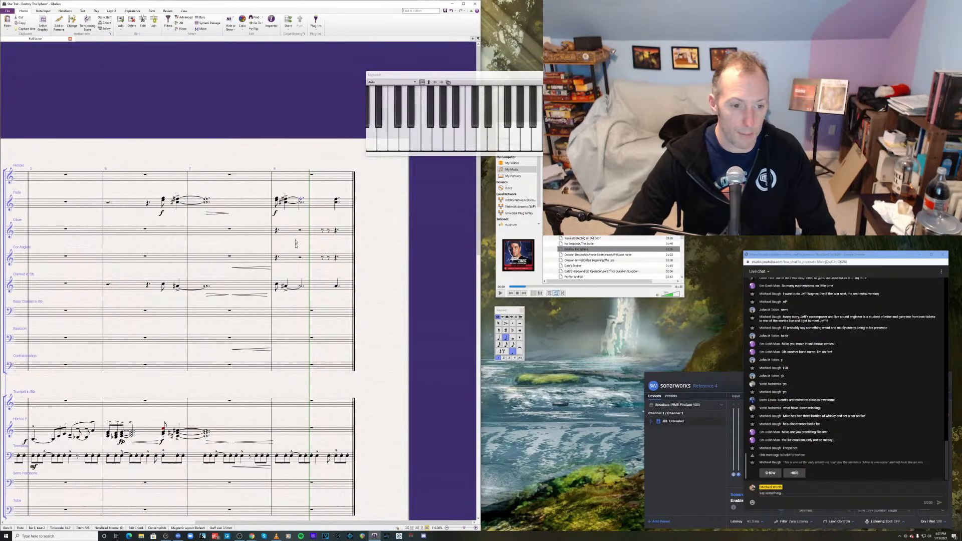
{"action": "left_click", "coordinate": [300, 287], "text": "shift"}
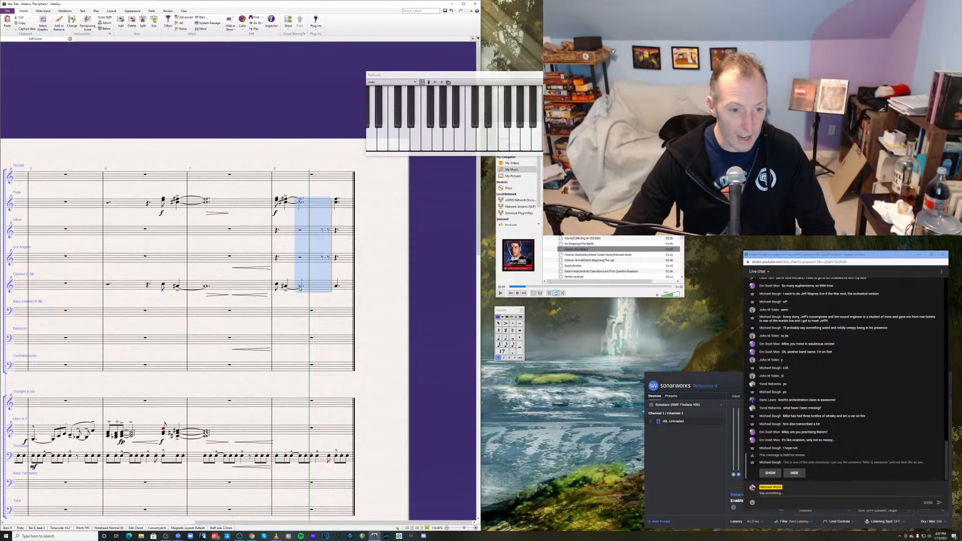
{"action": "key", "text": "Return"}
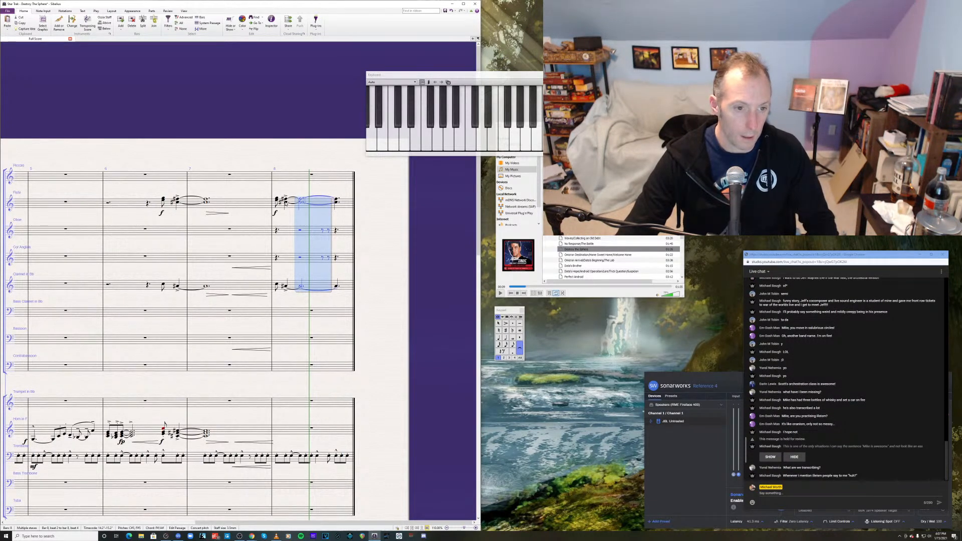
- Try to add a diminuendo hairpin under the tied, sustained notes of bar 8 in Flute and Clarinet
{"action": "left_click", "coordinate": [284, 200]}
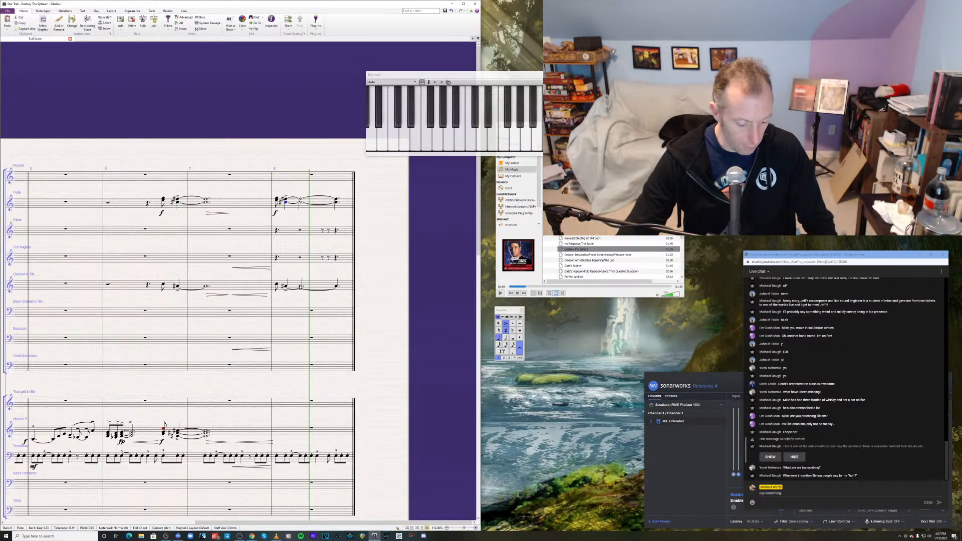
{"action": "left_click", "coordinate": [299, 287], "text": "shift"}
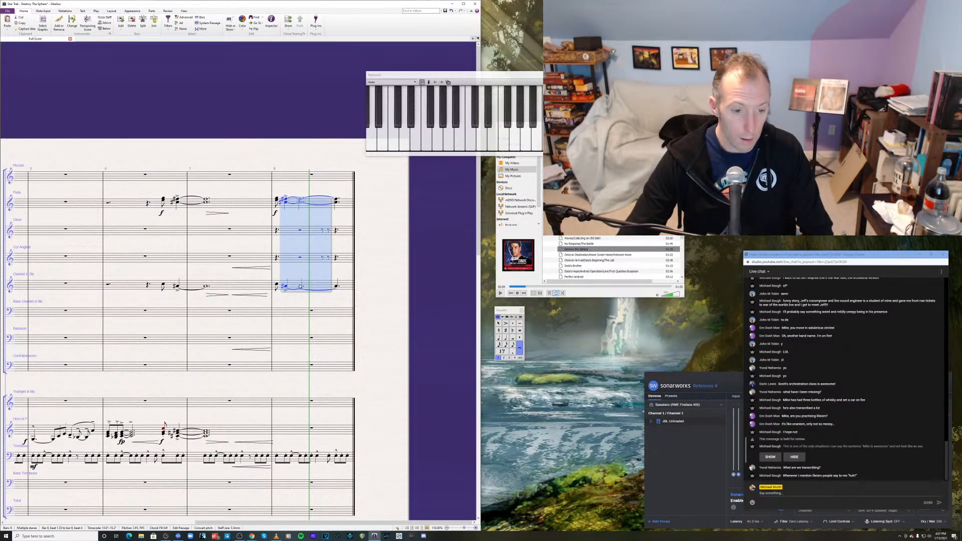
{"action": "key", "text": "shift+h"}
{"action": "left_click", "coordinate": [300, 287]}
{"action": "left_click", "coordinate": [285, 203], "text": "shift"}
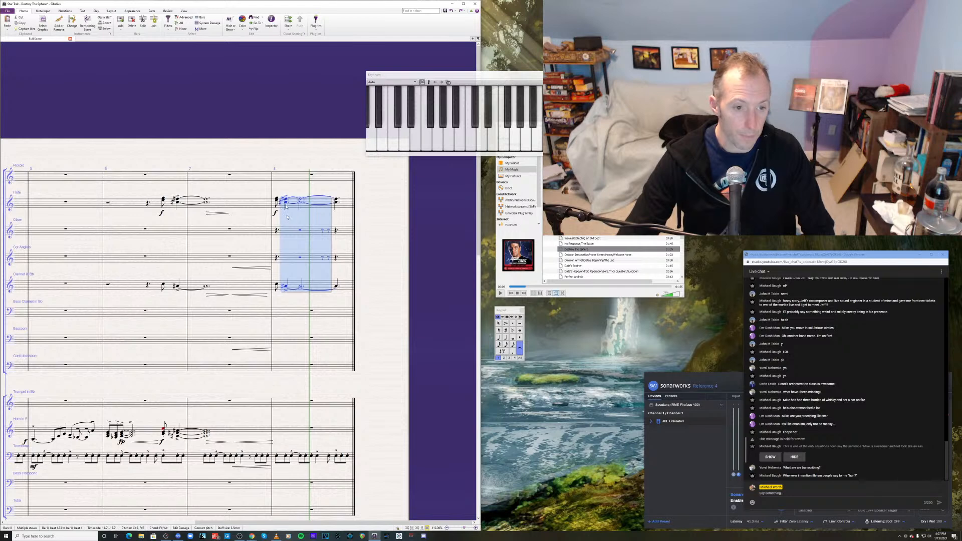
{"action": "left_click", "coordinate": [286, 202]}
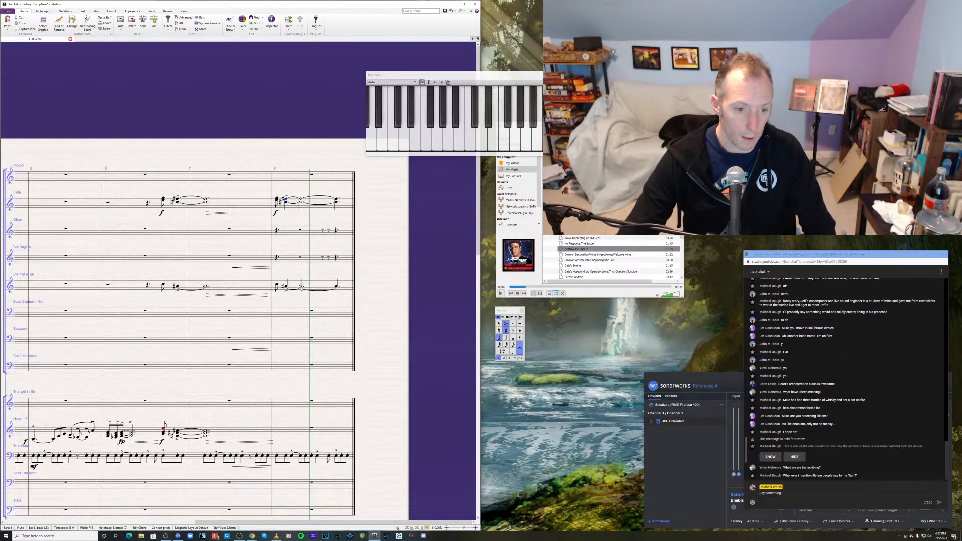
{"action": "left_click", "coordinate": [300, 287], "text": "shift"}
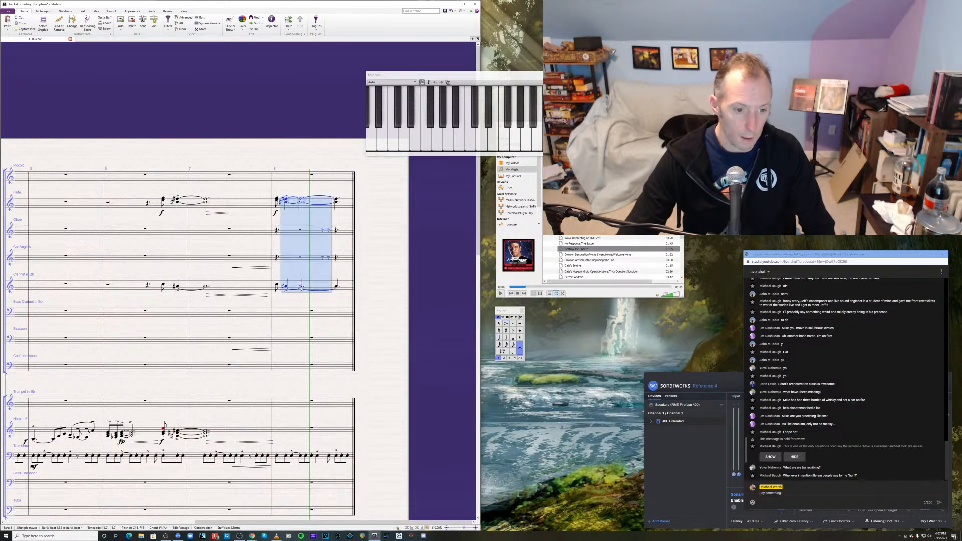
{"action": "left_click", "coordinate": [285, 200]}
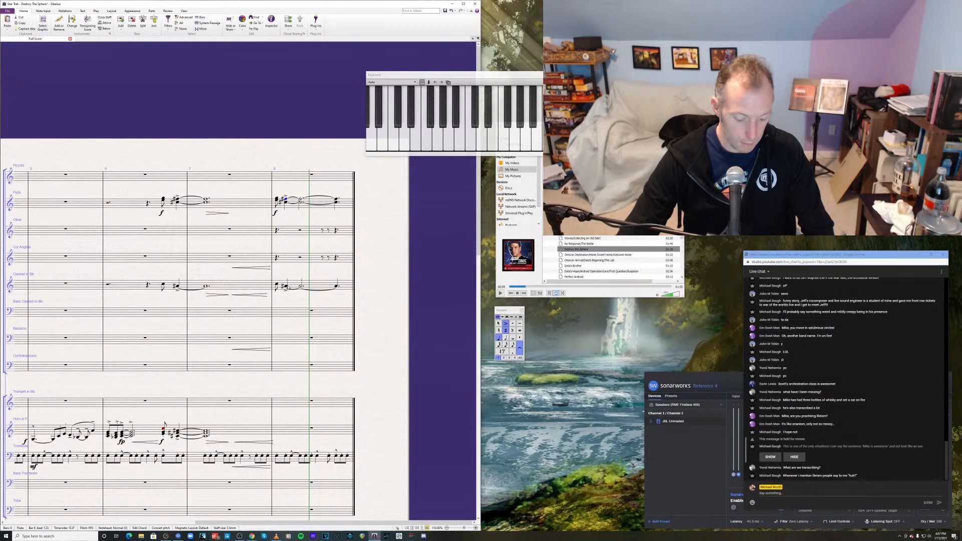
- Add hairpins under the held notes in bar 8 of the flute and clarinet staves
{"action": "left_click", "coordinate": [304, 201]}
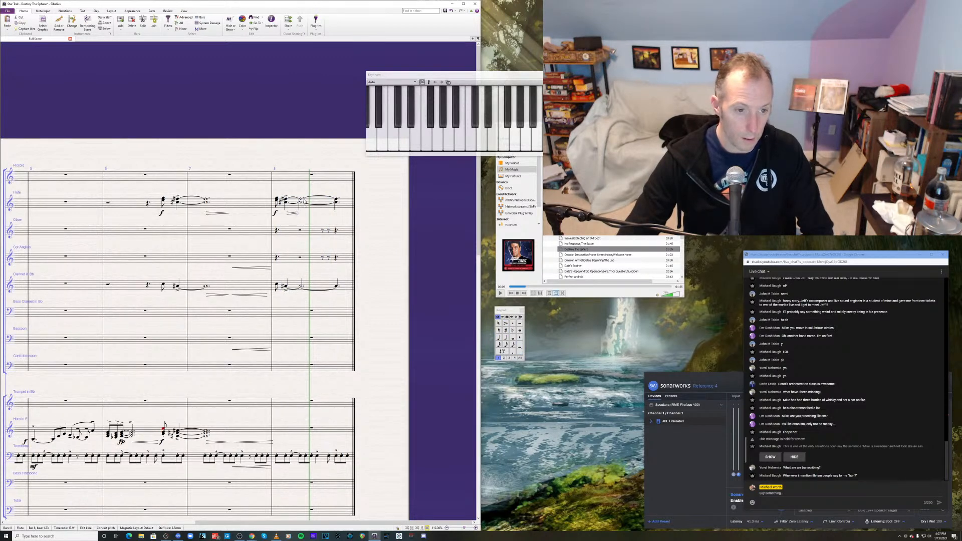
{"action": "left_click", "coordinate": [298, 215]}
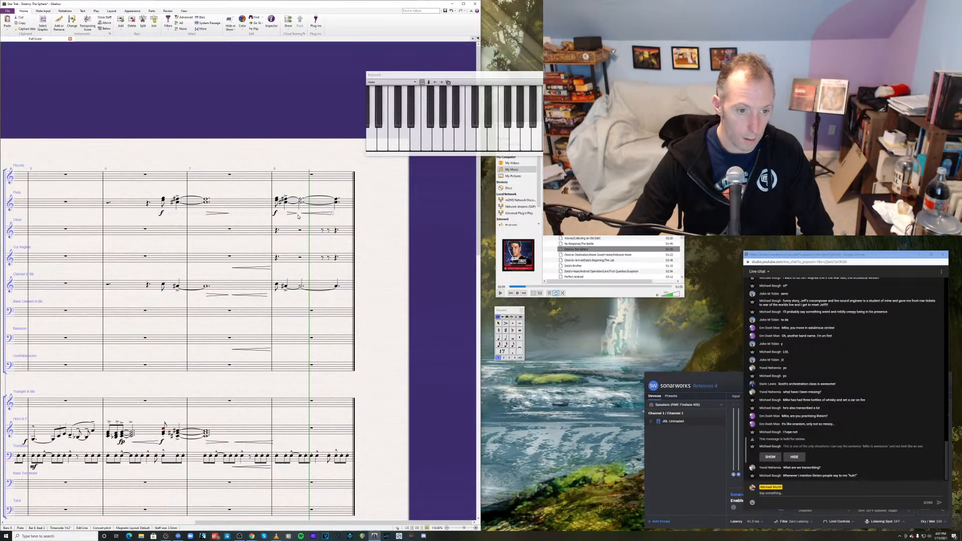
{"action": "left_click", "coordinate": [284, 287]}
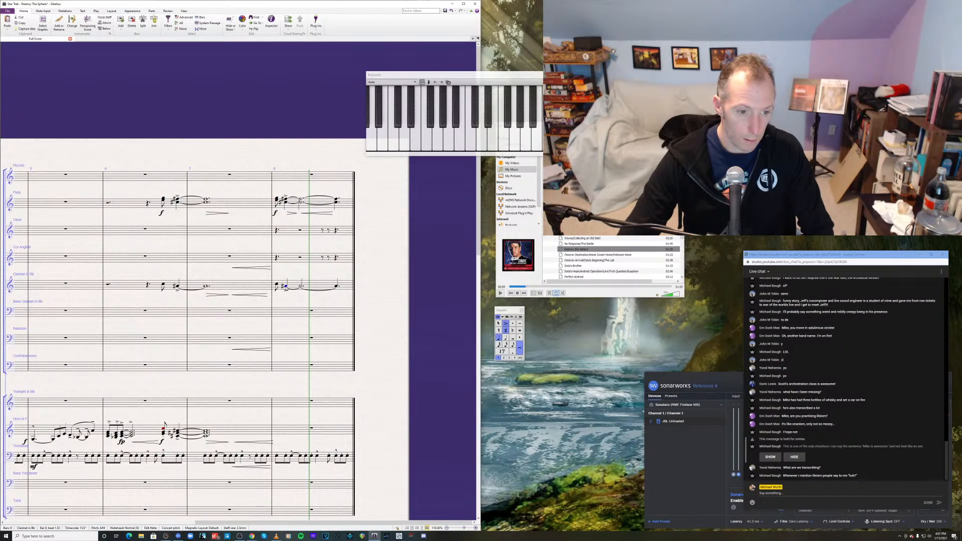
{"action": "key", "text": "shift+h"}
{"action": "left_click", "coordinate": [301, 287]}
{"action": "key", "text": "h"}
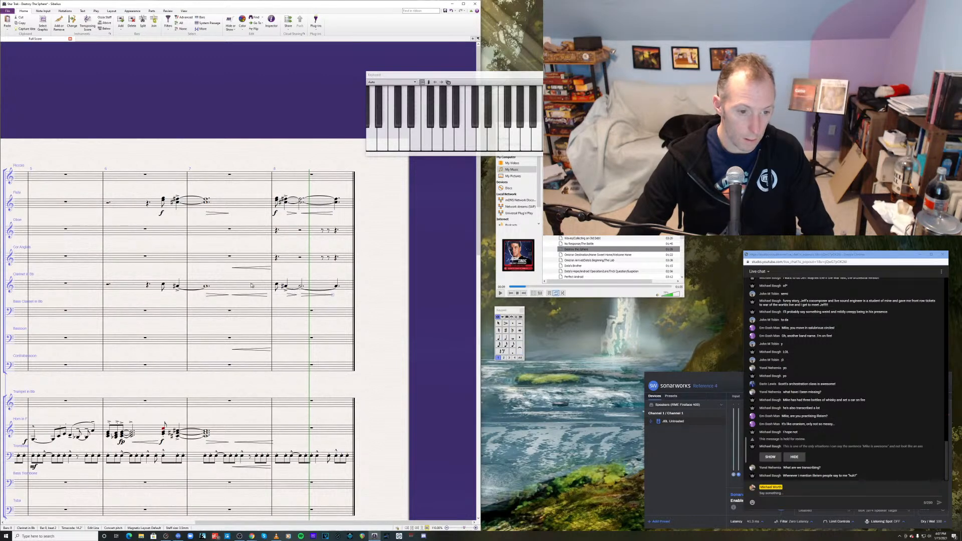
{"action": "key", "text": "ctrl+z"}
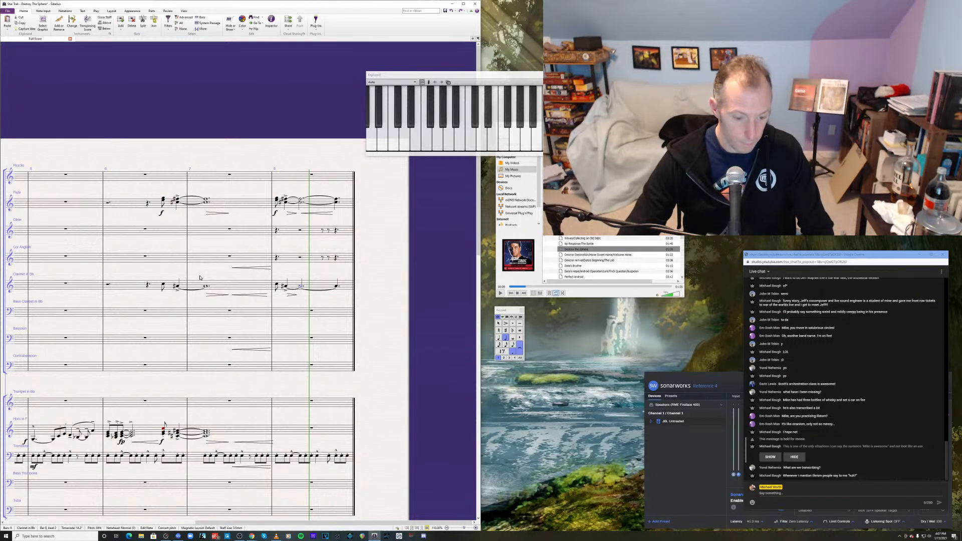
{"action": "key", "text": "h"}
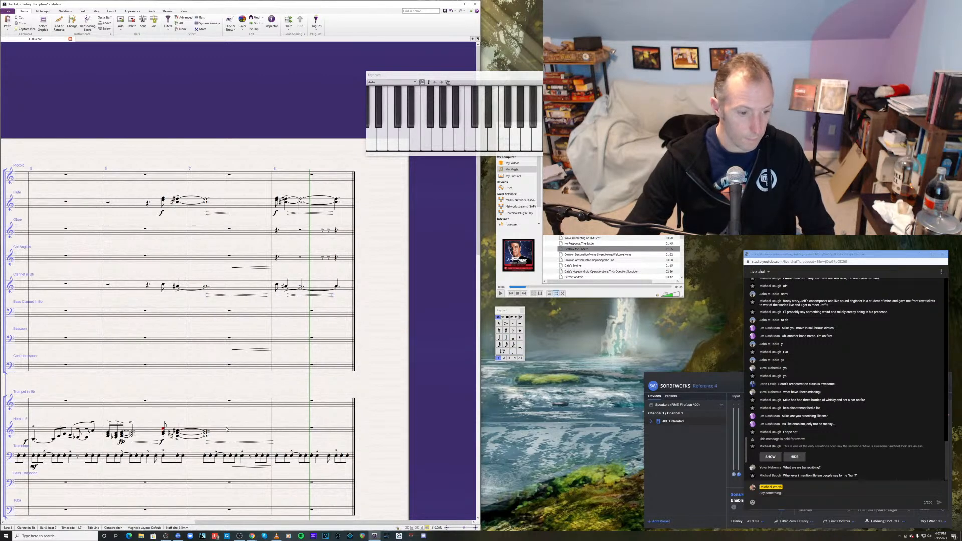
- Copy the flute's bar 8 passage onto the horn staff in the same bar
{"action": "left_click", "coordinate": [311, 202]}
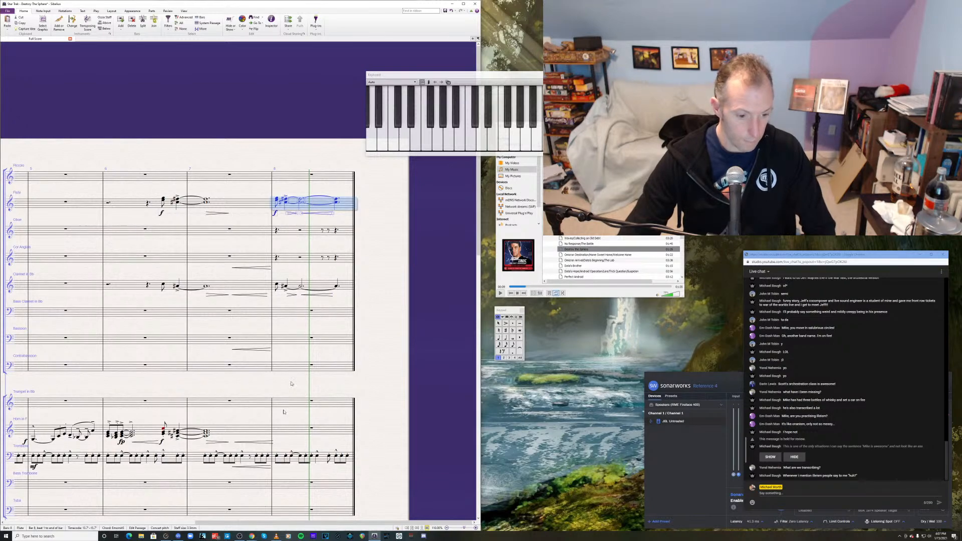
{"action": "left_click", "coordinate": [283, 429], "text": "alt"}
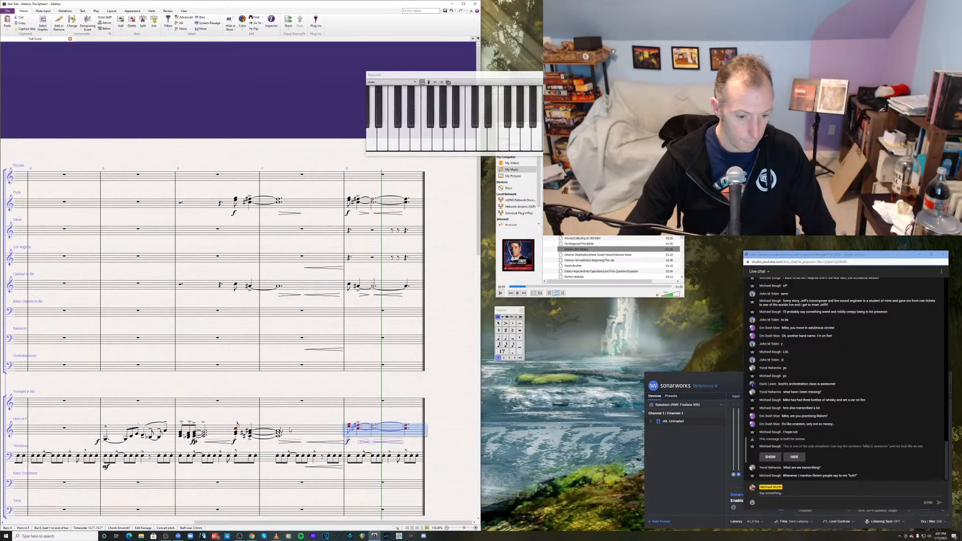
{"action": "left_click", "coordinate": [344, 416]}
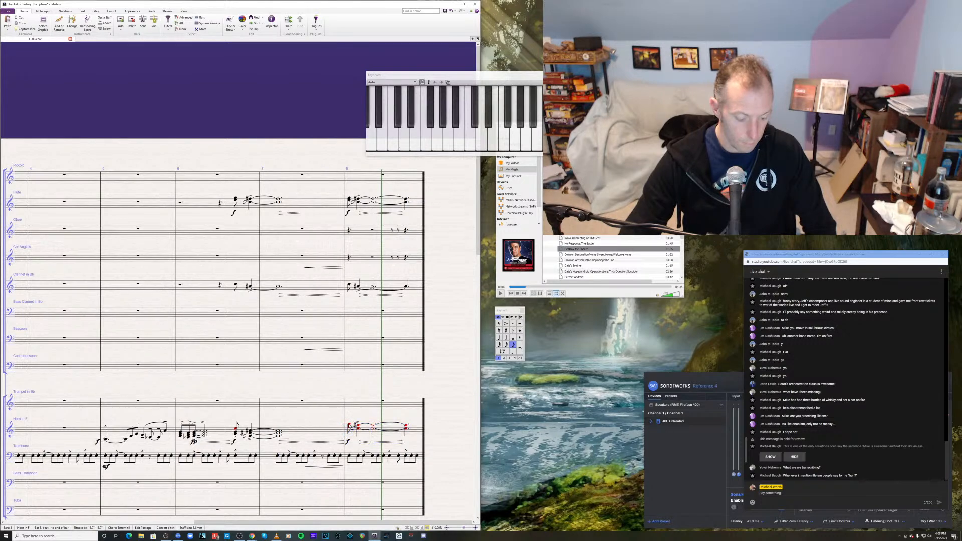
{"action": "key", "text": "ctrl+alt+i"}
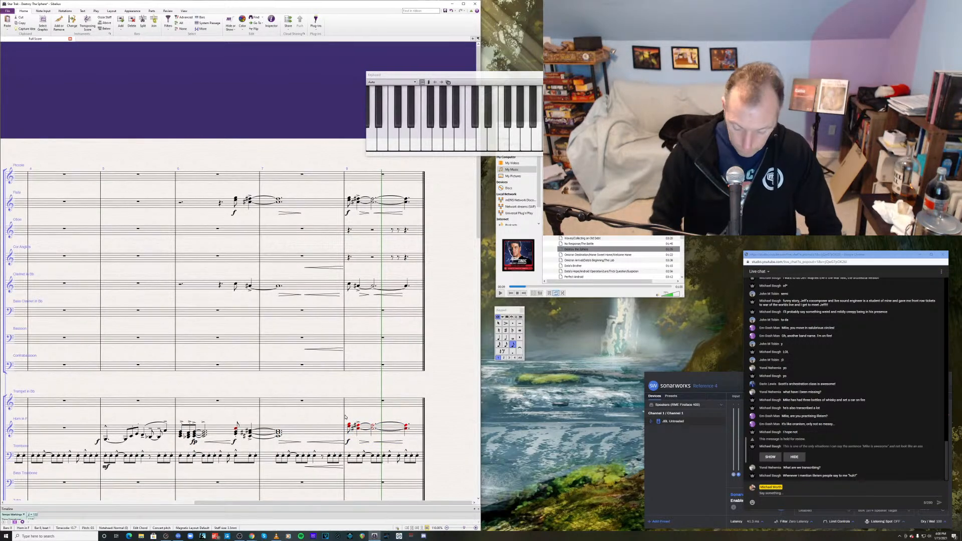
{"action": "key", "text": "n"}
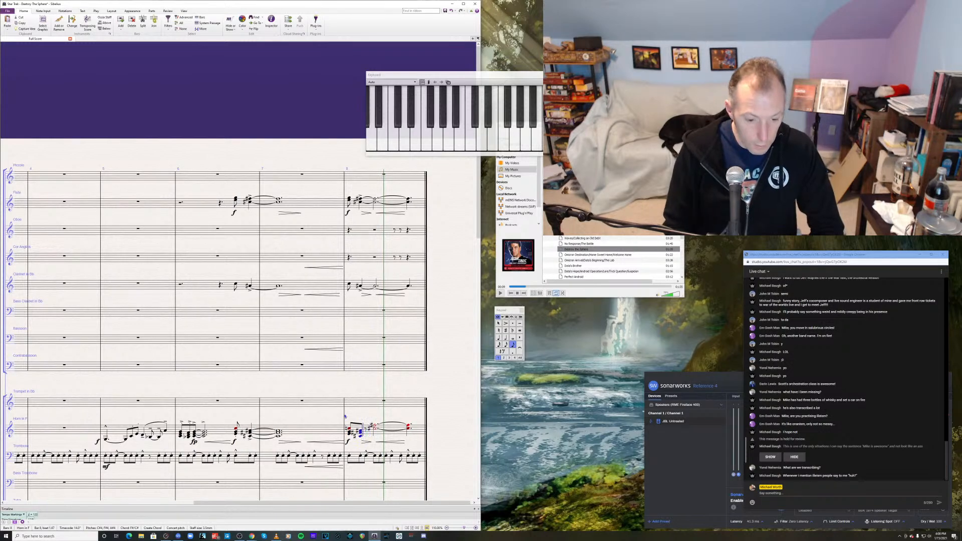
{"action": "key", "text": "ctrl+z"}
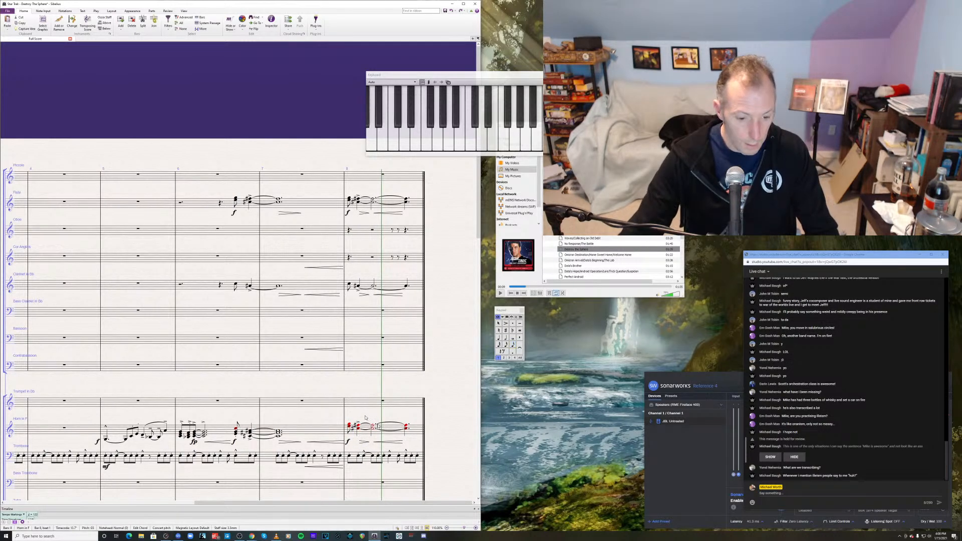
{"action": "key", "text": "Escape"}
{"action": "left_click", "coordinate": [349, 426]}
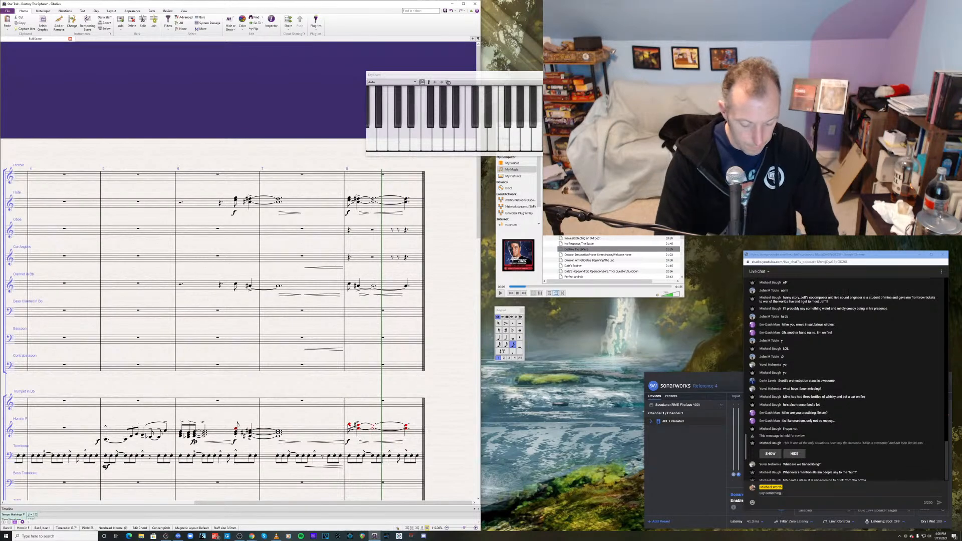
{"action": "key", "text": "ctrl+alt+n"}
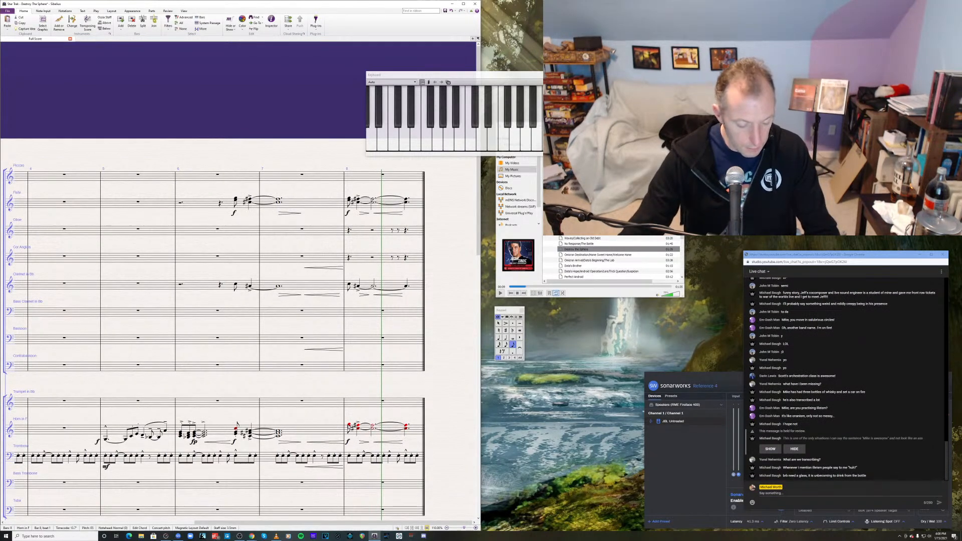
{"action": "key", "text": "Escape"}
{"action": "left_click", "coordinate": [349, 425]}
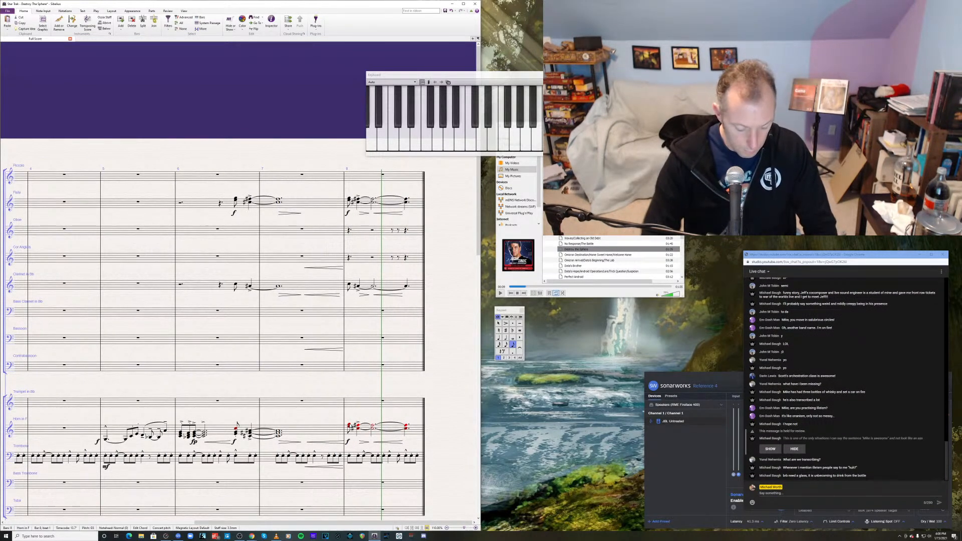
{"action": "key", "text": "ctrl+alt+shift+1"}
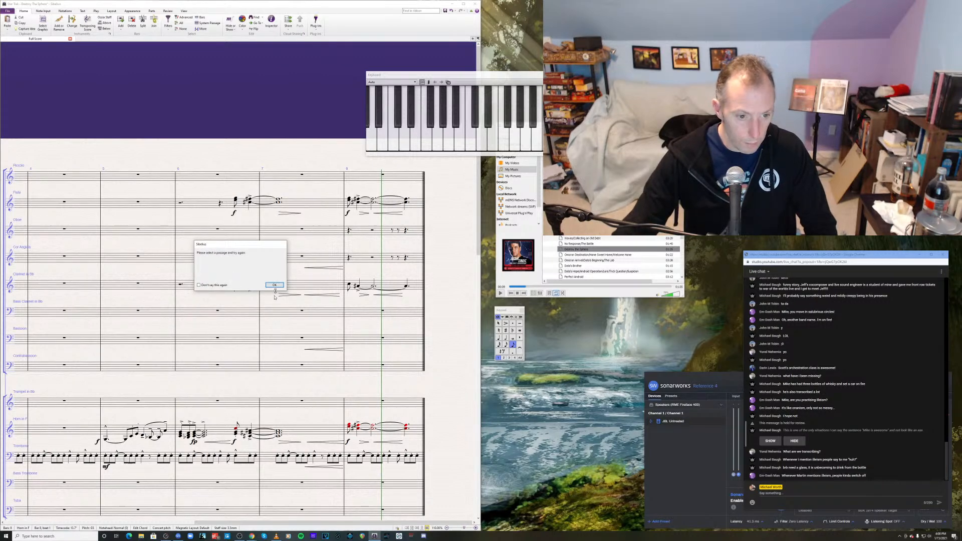
{"action": "left_click", "coordinate": [279, 285]}
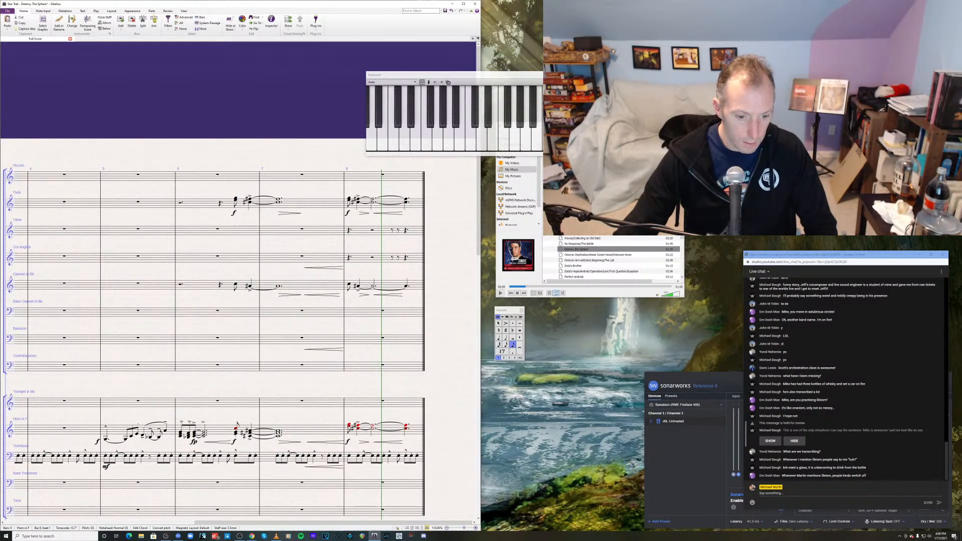
- Re-enter the copied horn chords in bar 8 at a lower, playable pitch, keeping their rhythm
{"action": "left_click", "coordinate": [348, 426], "text": "ctrl"}
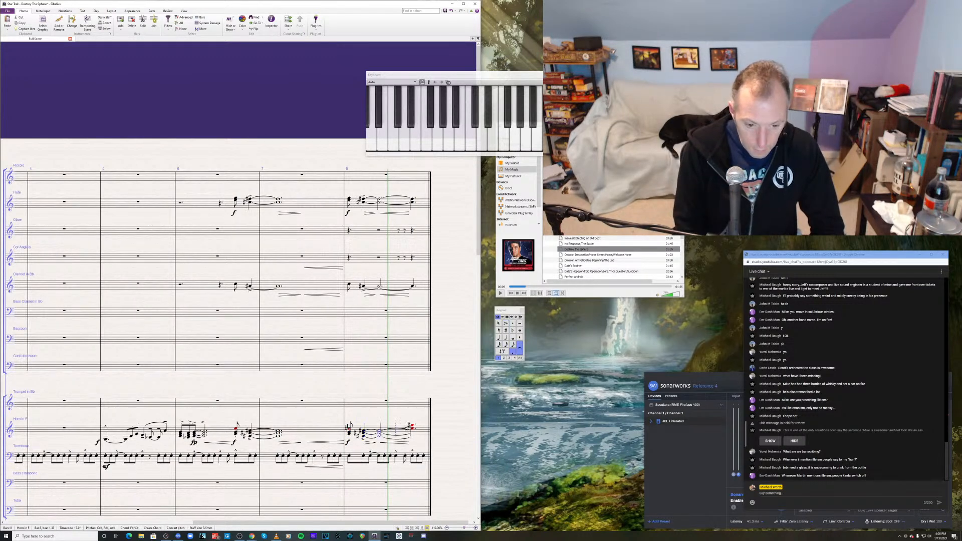
{"action": "key", "text": "Escape"}
{"action": "key", "text": "Escape"}
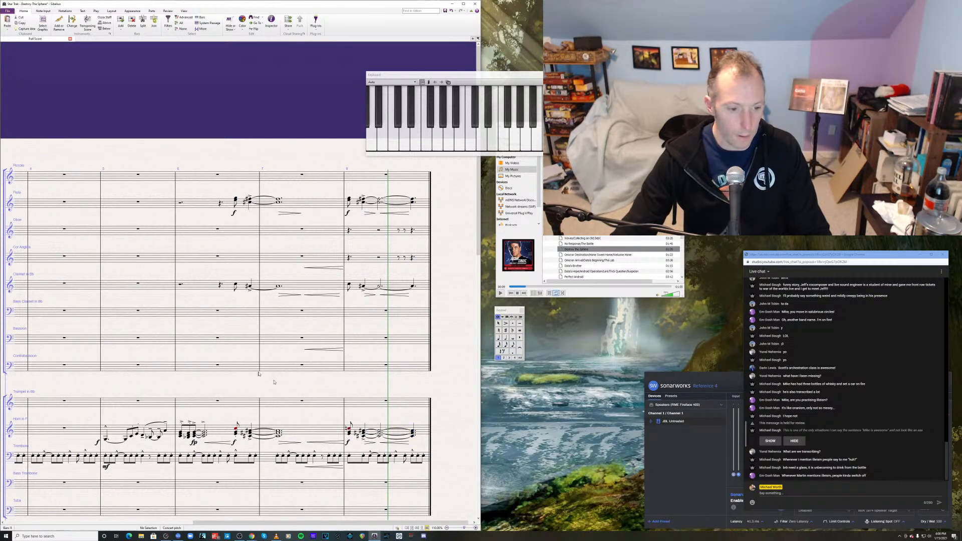
- Play back the score from the accented horn chords at the start of bar 6
{"action": "left_click", "coordinate": [181, 432]}
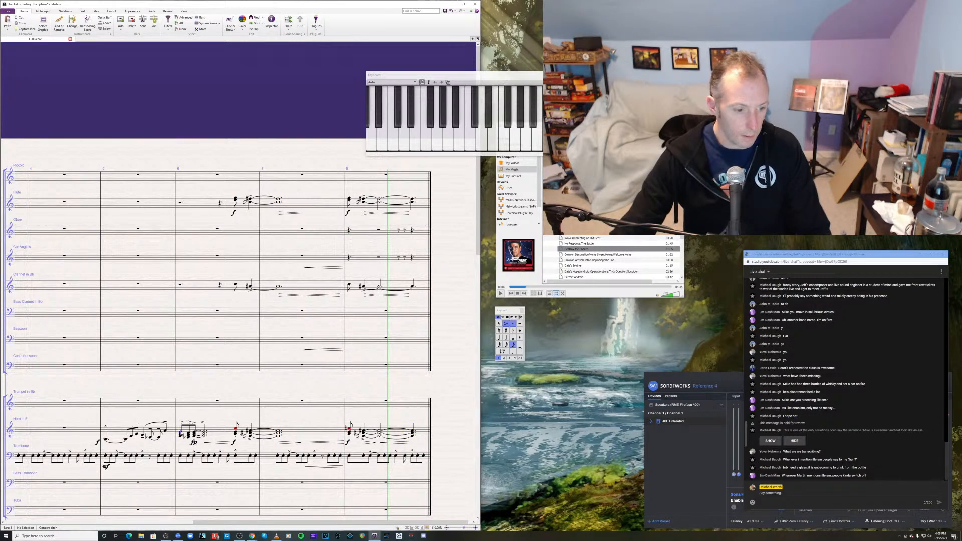
{"action": "key", "text": "p"}
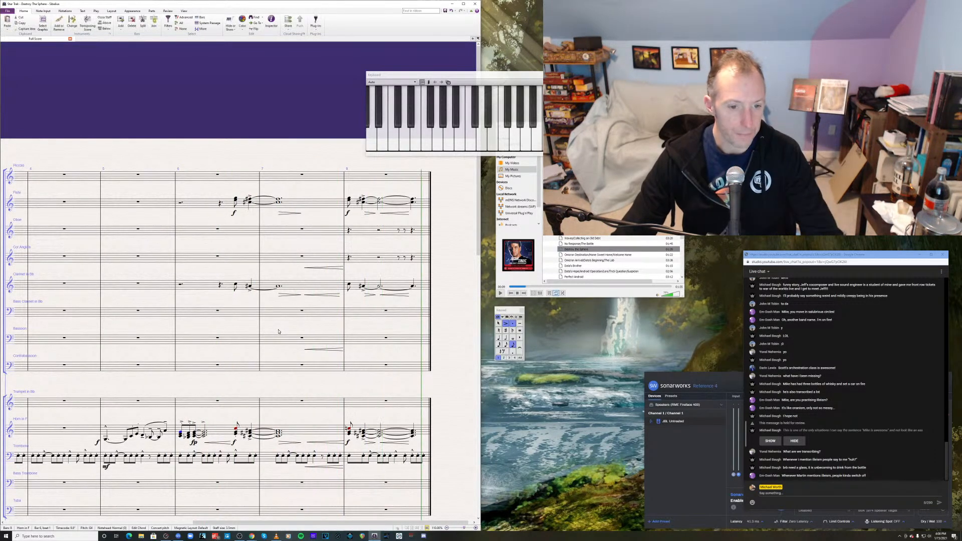
{"action": "left_click", "coordinate": [469, 332]}
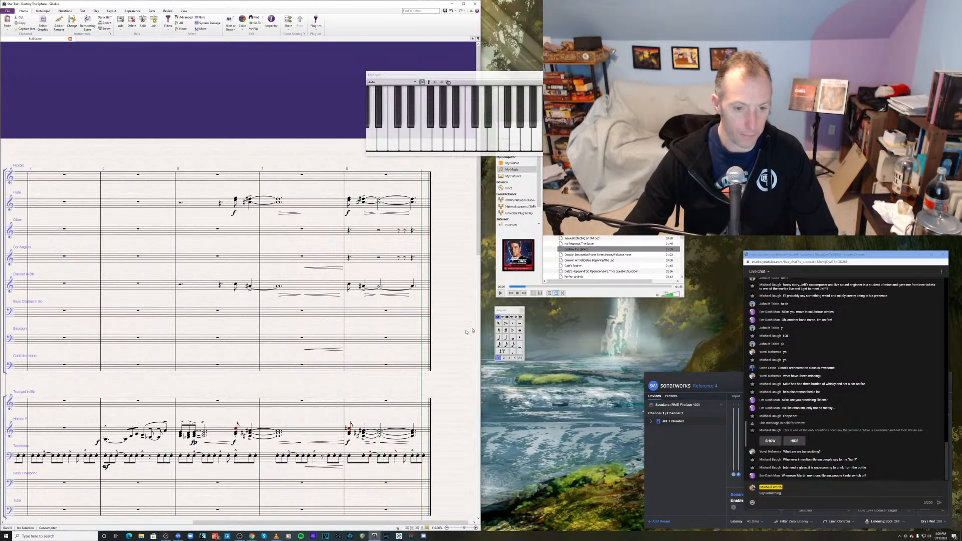
- Switch to VLC and replay the passage near the start of the Destroy the Sphere recording several times, then pause it
{"action": "left_click", "coordinate": [500, 293]}
{"action": "left_click", "coordinate": [519, 287]}
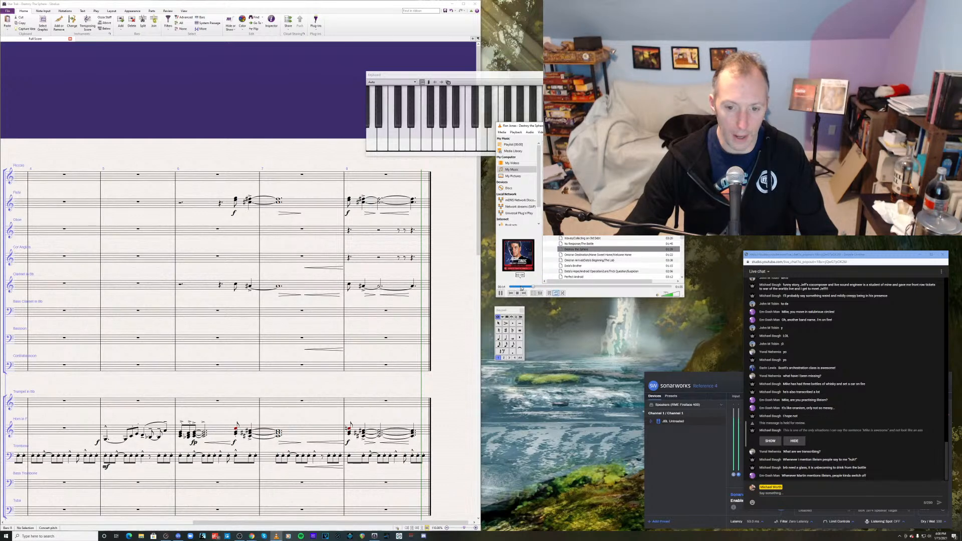
{"action": "left_click", "coordinate": [523, 287]}
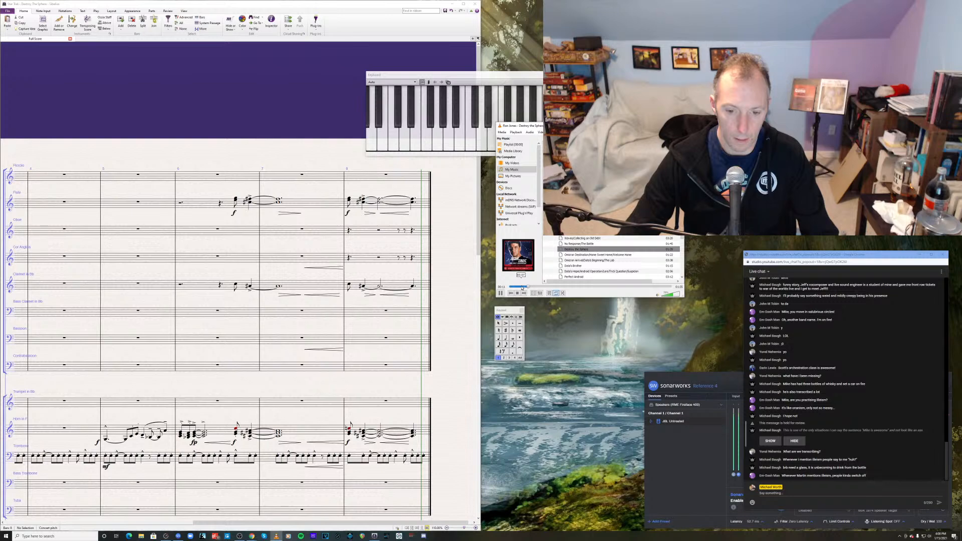
{"action": "left_click", "coordinate": [521, 287]}
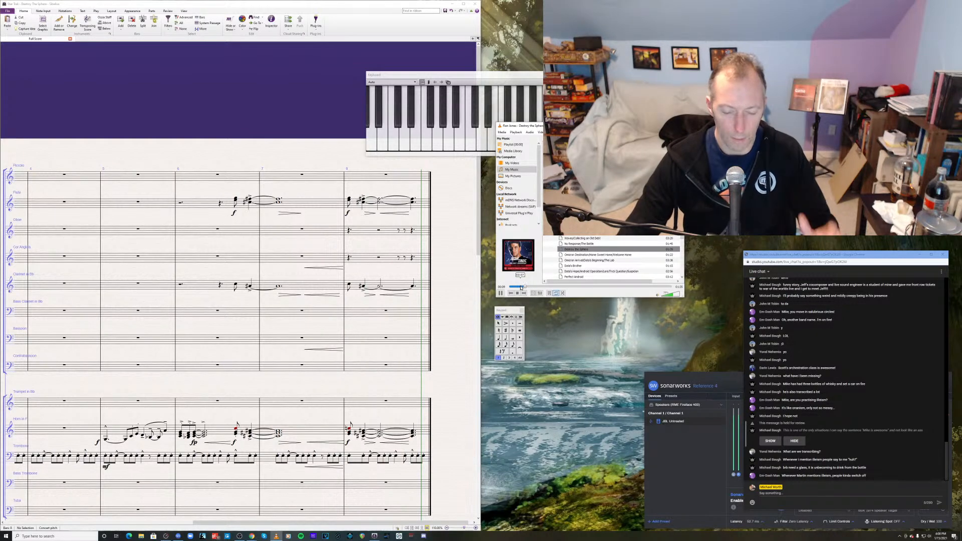
{"action": "left_click", "coordinate": [521, 287]}
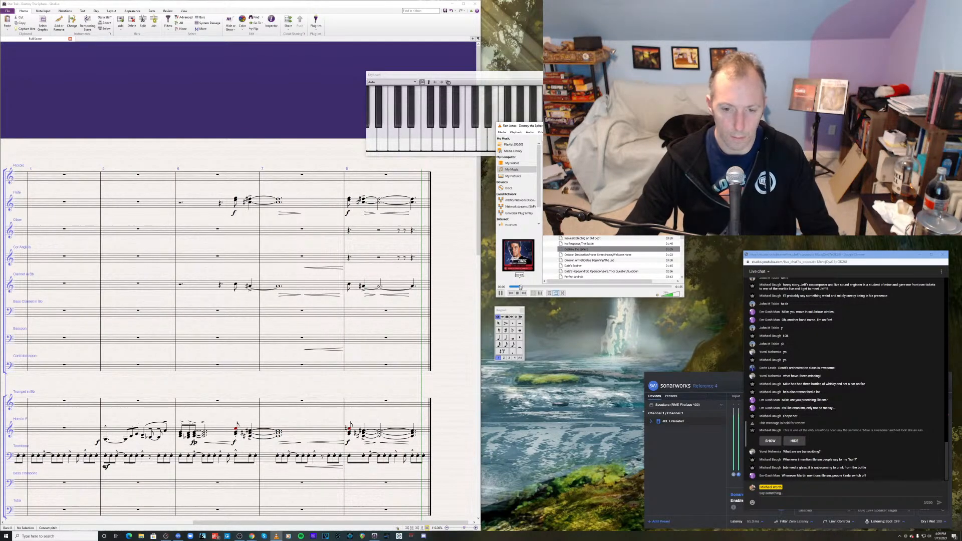
{"action": "left_click", "coordinate": [516, 287]}
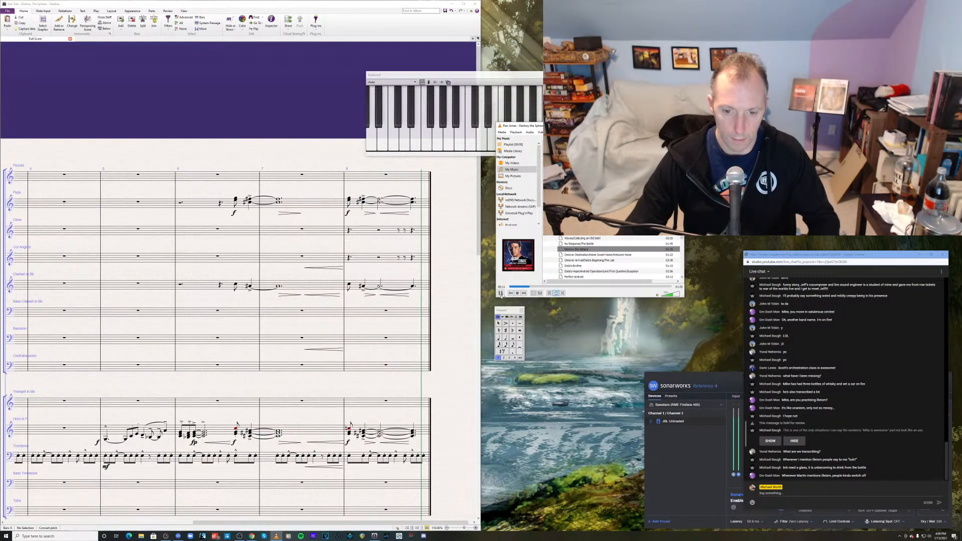
{"action": "left_click", "coordinate": [500, 294]}
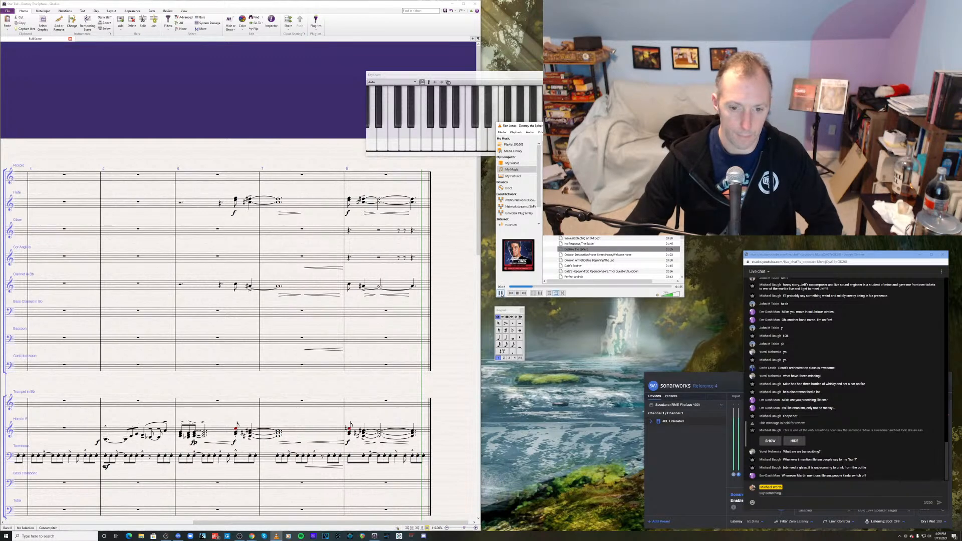
- Remove the ties leading out of the dotted half-note chords in bar 8, from the flute down to the horn staff
{"action": "left_click", "coordinate": [379, 201]}
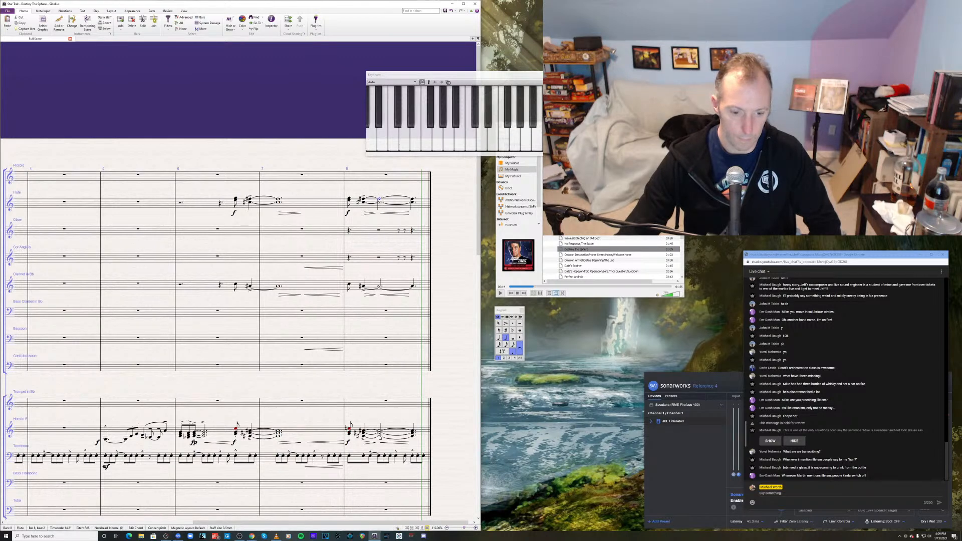
{"action": "left_click", "coordinate": [380, 434], "text": "ctrl"}
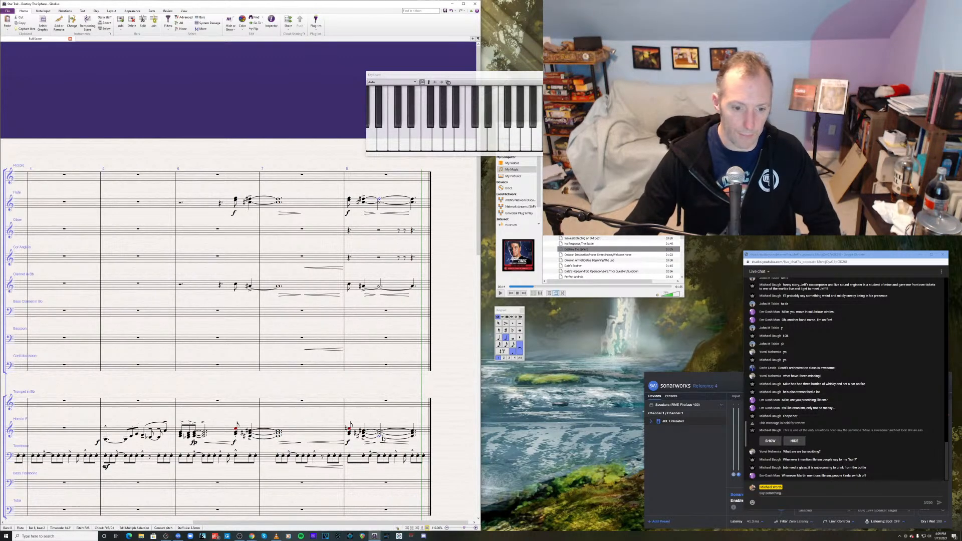
{"action": "left_click", "coordinate": [380, 436], "text": "shift"}
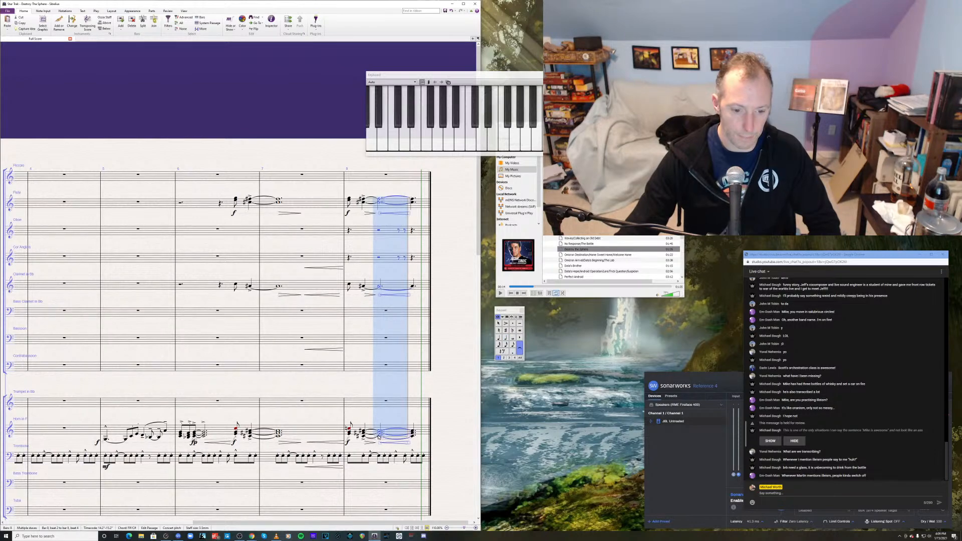
{"action": "key", "text": "KP_Enter"}
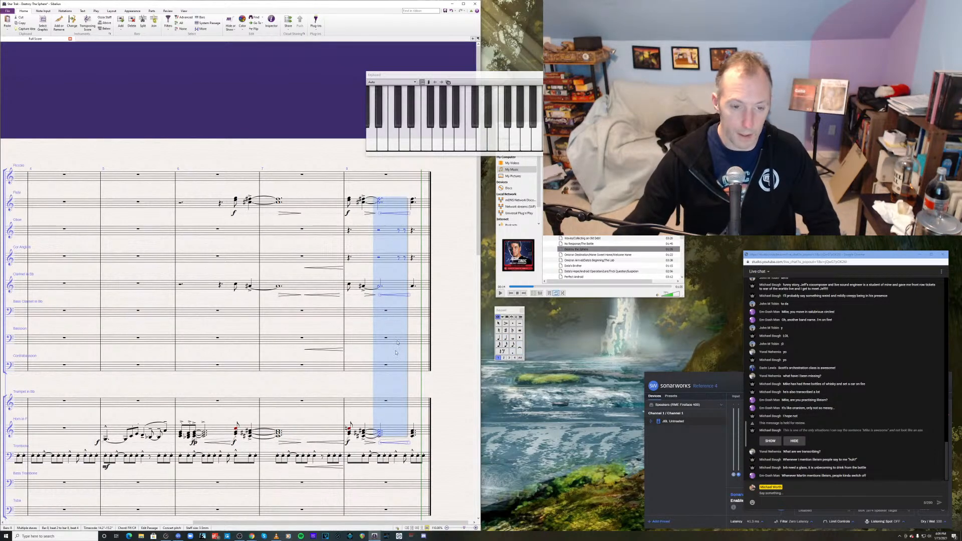
{"action": "key", "text": "Escape"}
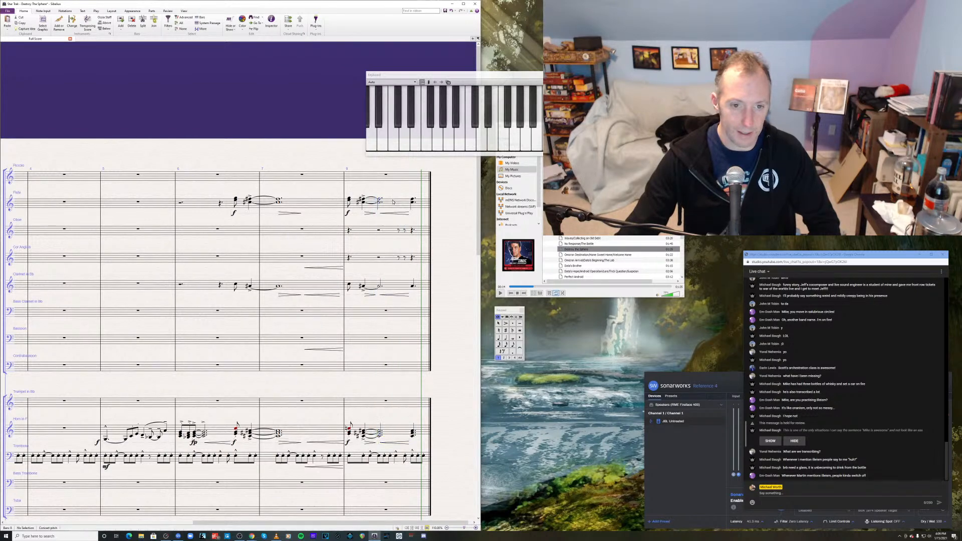
- Insert a 9/8 time signature at bar 8
{"action": "left_click", "coordinate": [393, 203]}
{"action": "key", "text": "t"}
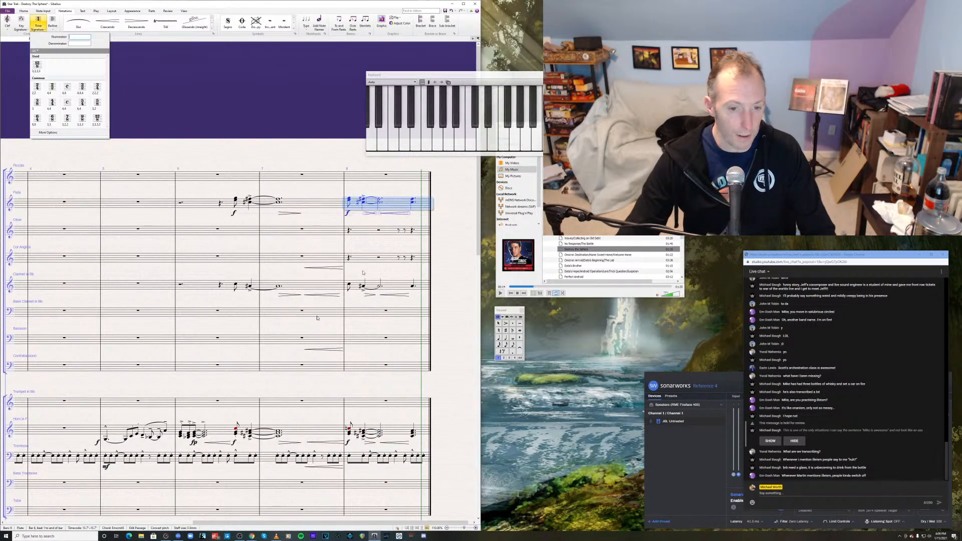
{"action": "left_click", "coordinate": [79, 120]}
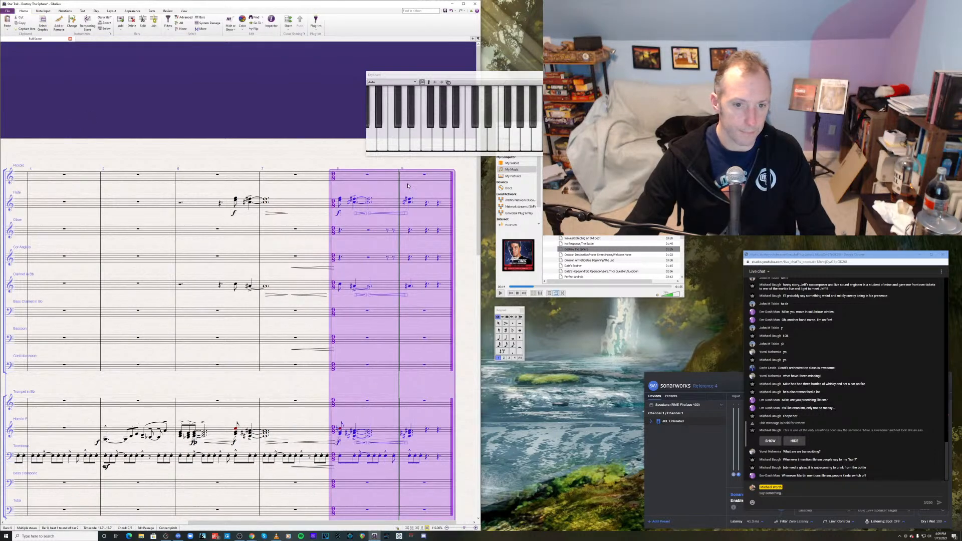
- Clear the contents of bar 9 in every staff from the piccolo down to the double bass
{"action": "key", "text": "Escape"}
{"action": "left_click", "coordinate": [407, 182]}
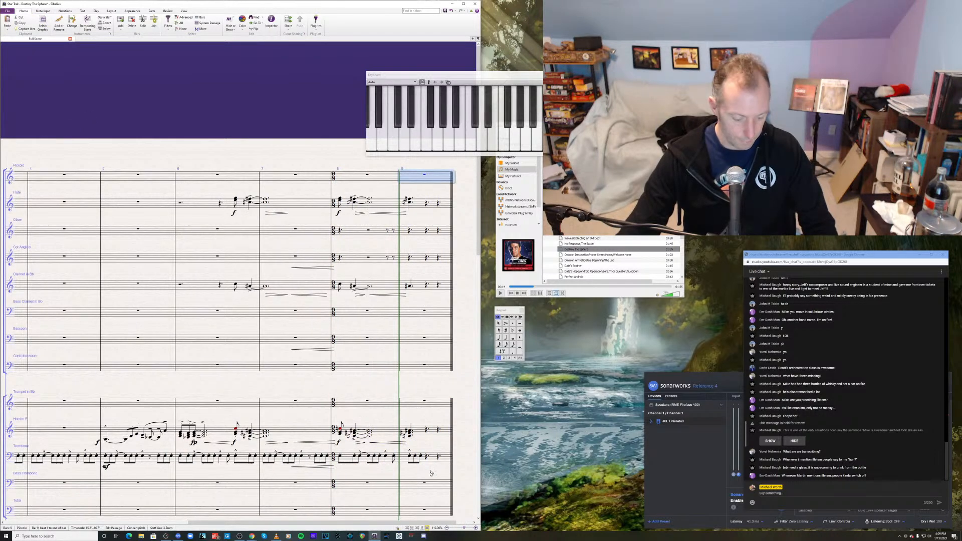
{"action": "left_click_drag", "start_coordinate": [430, 414], "coordinate": [395, 286]}
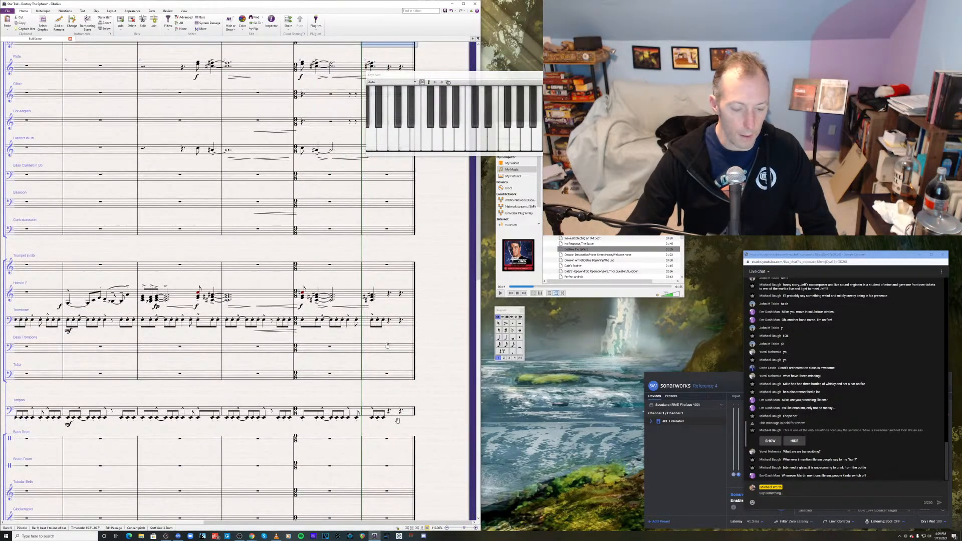
{"action": "left_click_drag", "start_coordinate": [396, 419], "coordinate": [372, 263]}
{"action": "scroll", "coordinate": [372, 270], "scroll_direction": "down", "scroll_amount": 6}
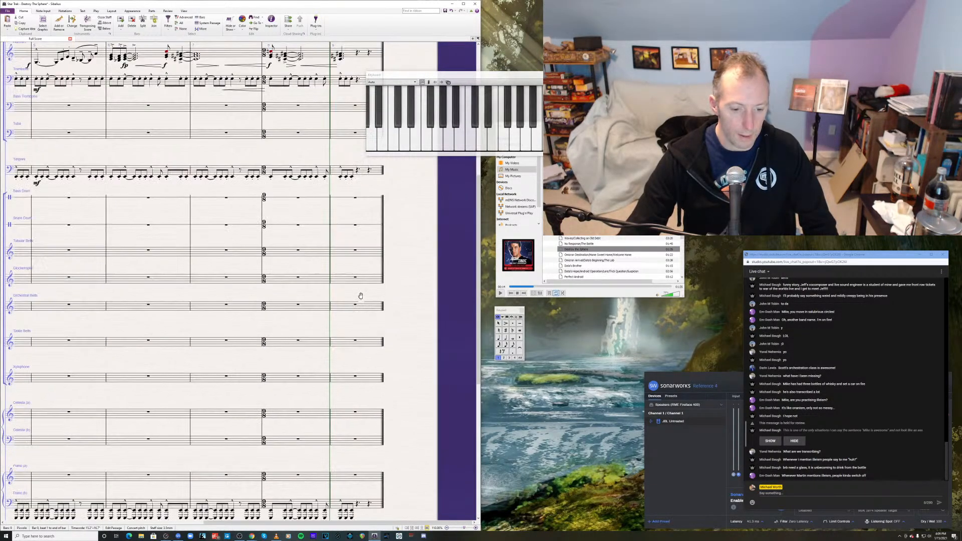
{"action": "scroll", "coordinate": [359, 320], "scroll_direction": "down", "scroll_amount": 6}
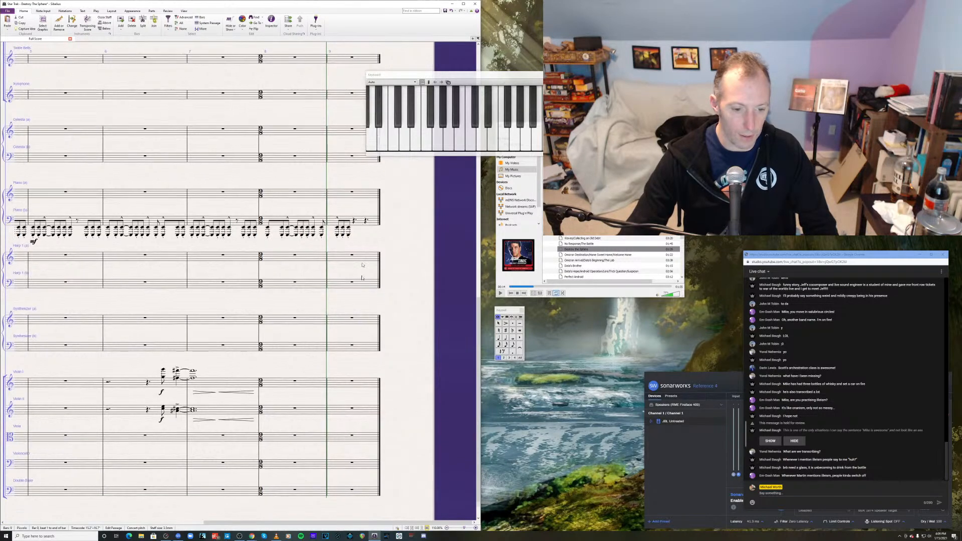
{"action": "left_click", "coordinate": [358, 491], "text": "shift"}
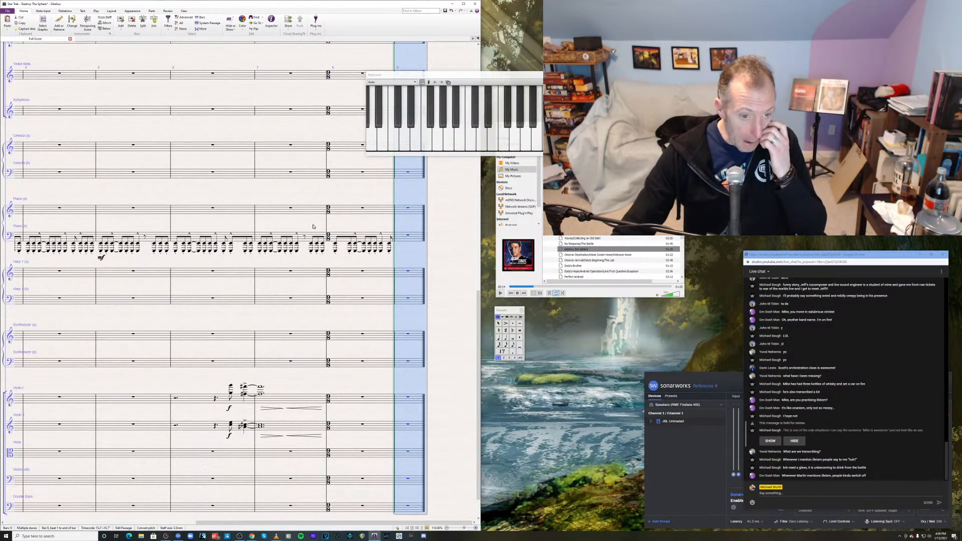
- Copy the Horn in F chords of bar 8 into bar 8 of the Violin I staff
{"action": "left_click_drag", "start_coordinate": [323, 236], "coordinate": [266, 443]}
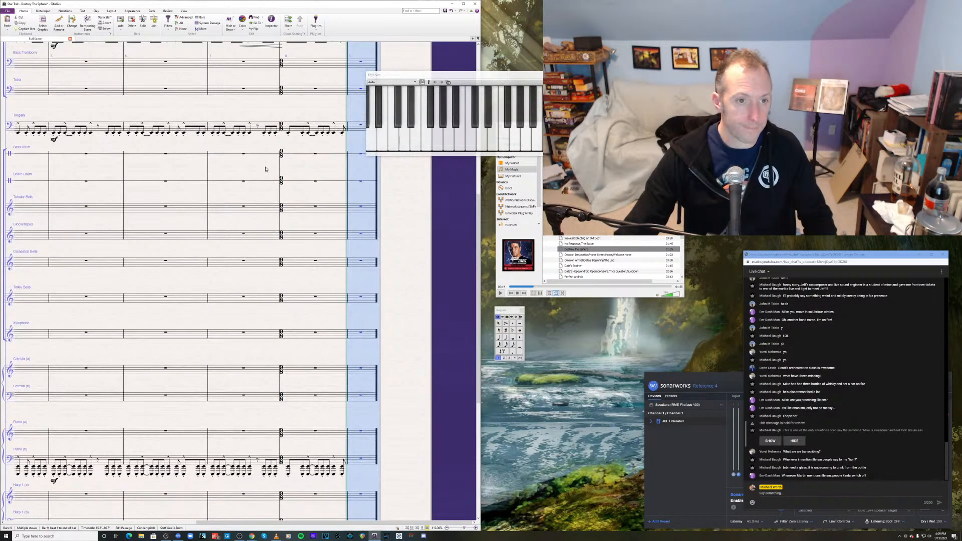
{"action": "left_click_drag", "start_coordinate": [265, 163], "coordinate": [247, 374]}
{"action": "left_click_drag", "start_coordinate": [250, 203], "coordinate": [253, 292]}
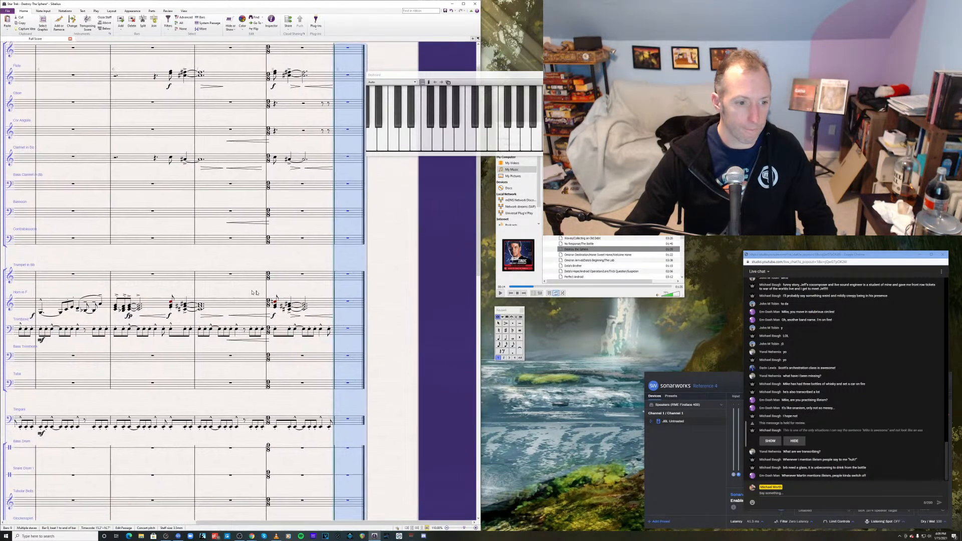
{"action": "left_click", "coordinate": [322, 304]}
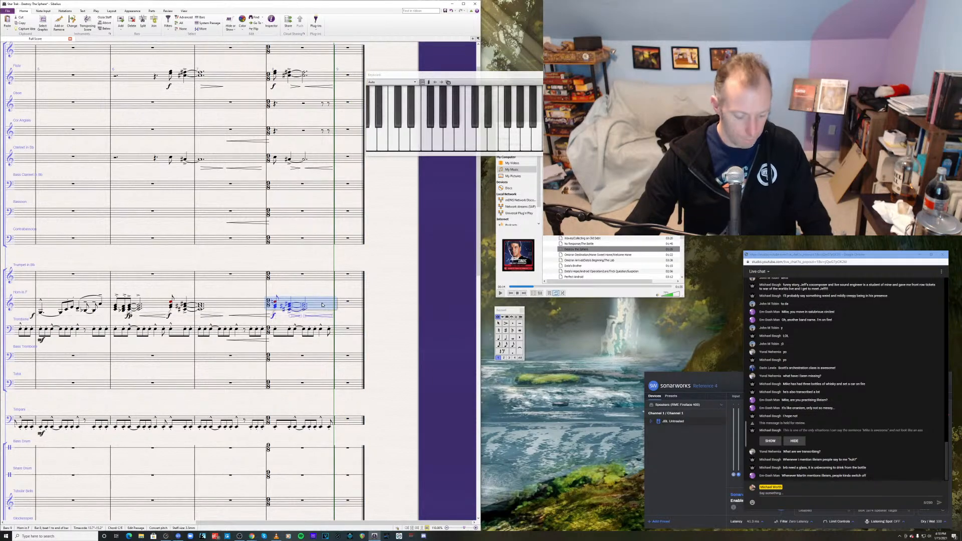
{"action": "scroll", "coordinate": [301, 390], "scroll_direction": "down", "scroll_amount": 5}
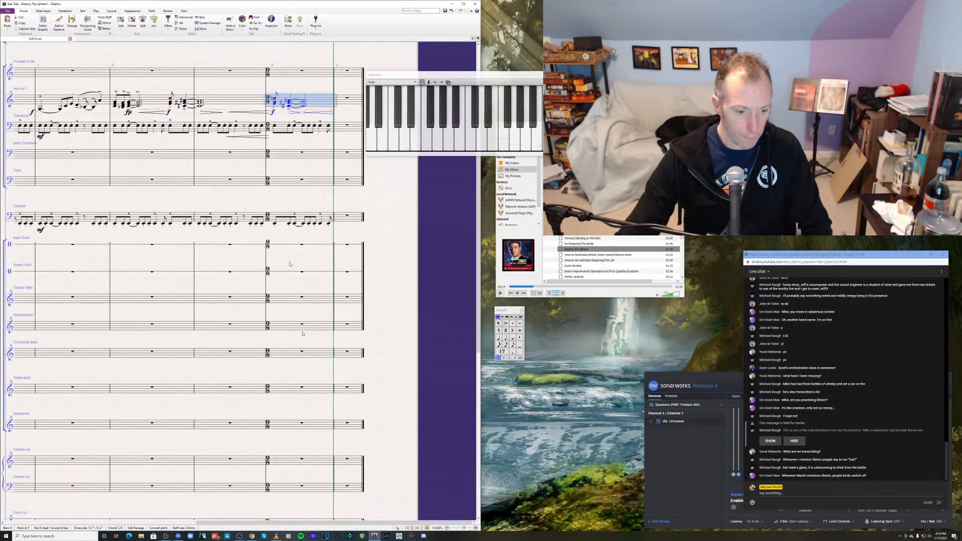
{"action": "scroll", "coordinate": [307, 365], "scroll_direction": "down", "scroll_amount": 6}
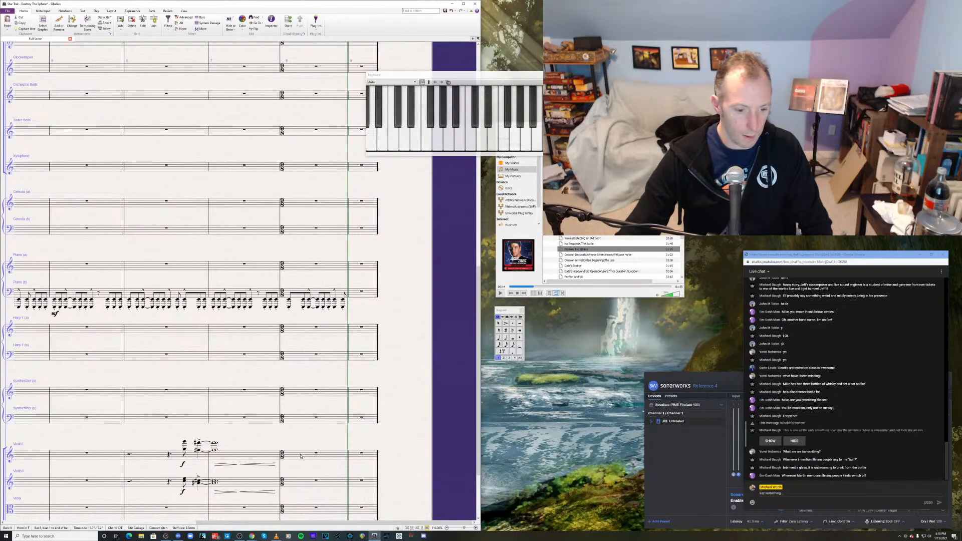
{"action": "left_click", "coordinate": [302, 454]}
{"action": "key", "text": "ctrl+v"}
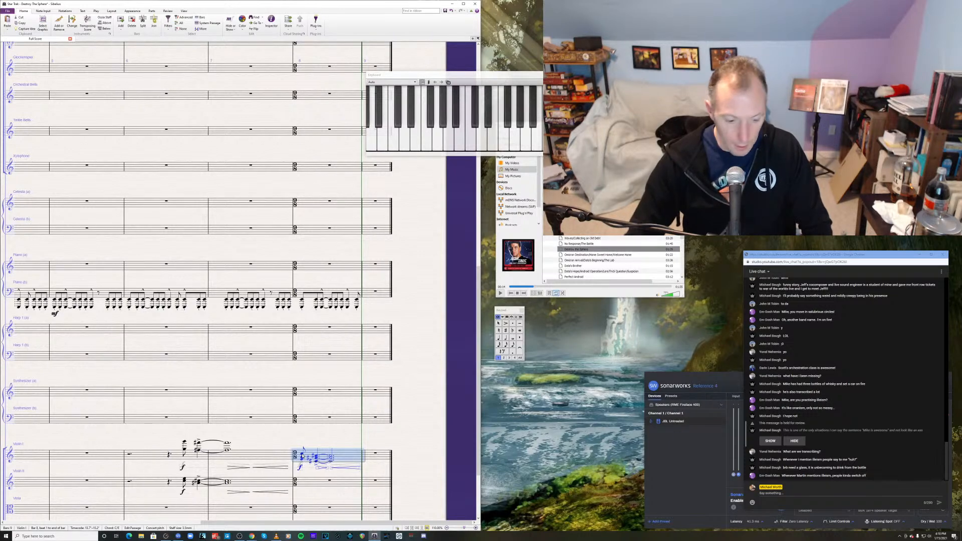
- Transpose the pasted Violin I chords in bar 8 up two octaves
{"action": "key", "text": "Up"}
{"action": "key", "text": "Down"}
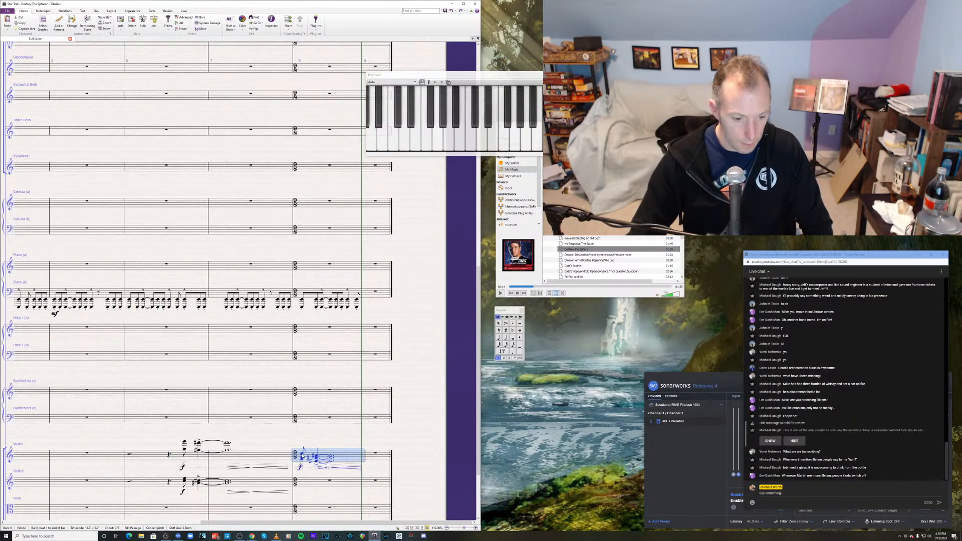
{"action": "key", "text": "ctrl+Up"}
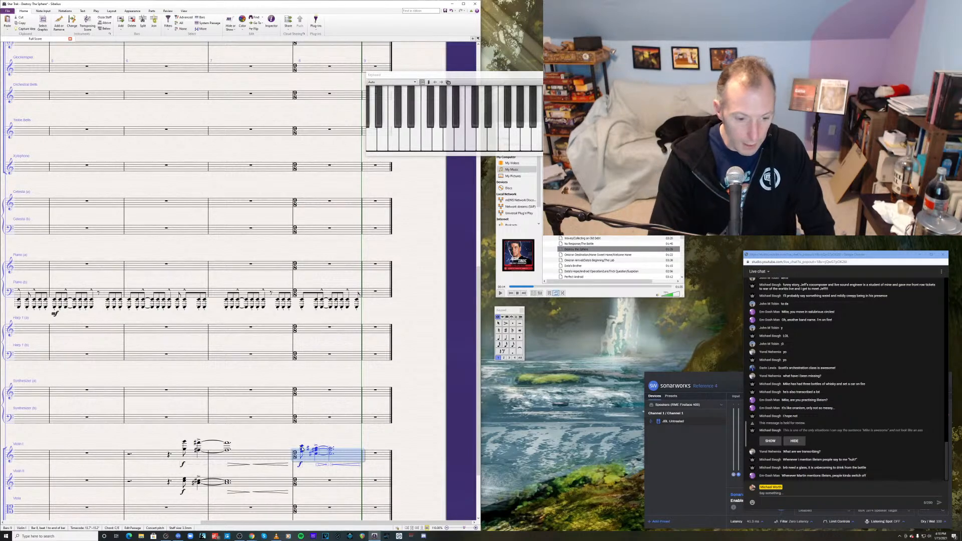
{"action": "key", "text": "ctrl+Up"}
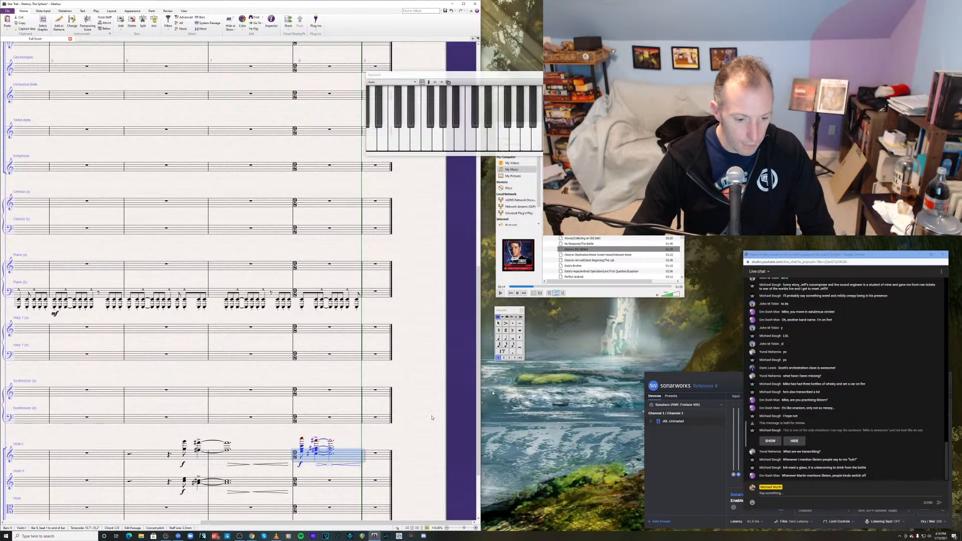
{"action": "left_click", "coordinate": [301, 452]}
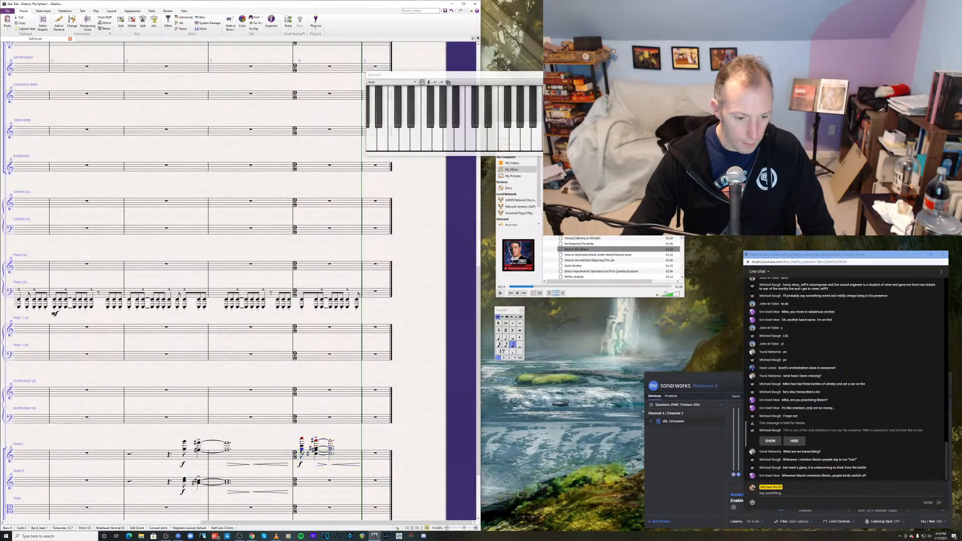
{"action": "left_click", "coordinate": [302, 452], "text": "ctrl"}
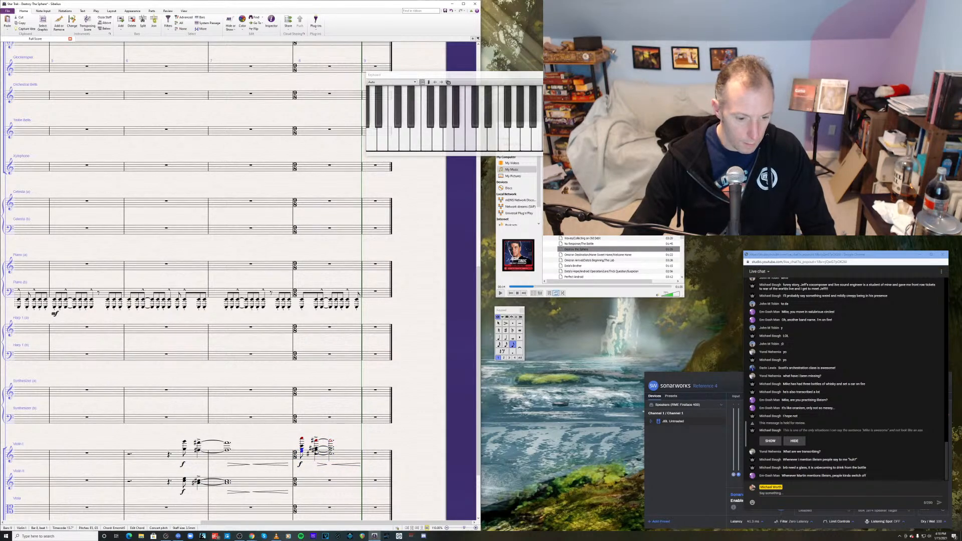
{"action": "left_click", "coordinate": [315, 451], "text": "ctrl"}
{"action": "left_click", "coordinate": [316, 455], "text": "ctrl"}
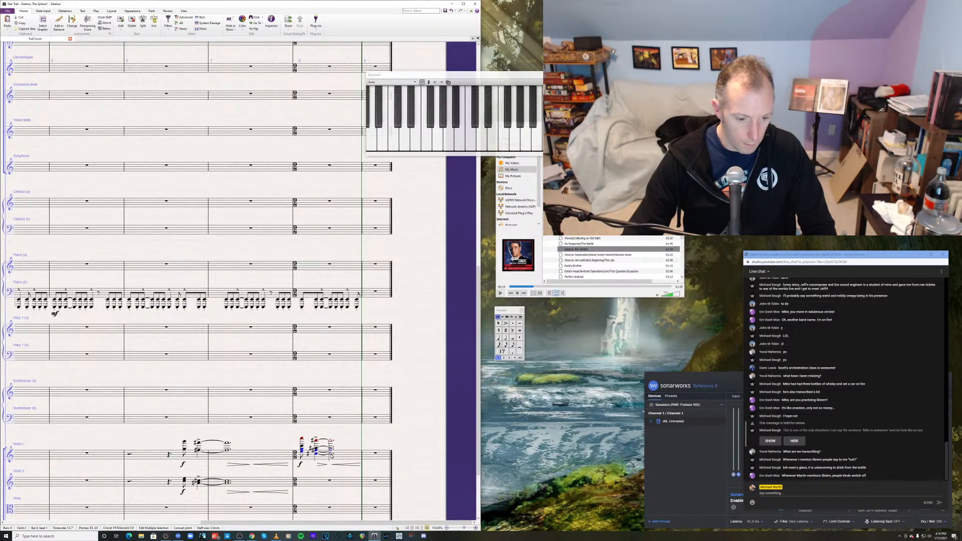
{"action": "key", "text": "Escape"}
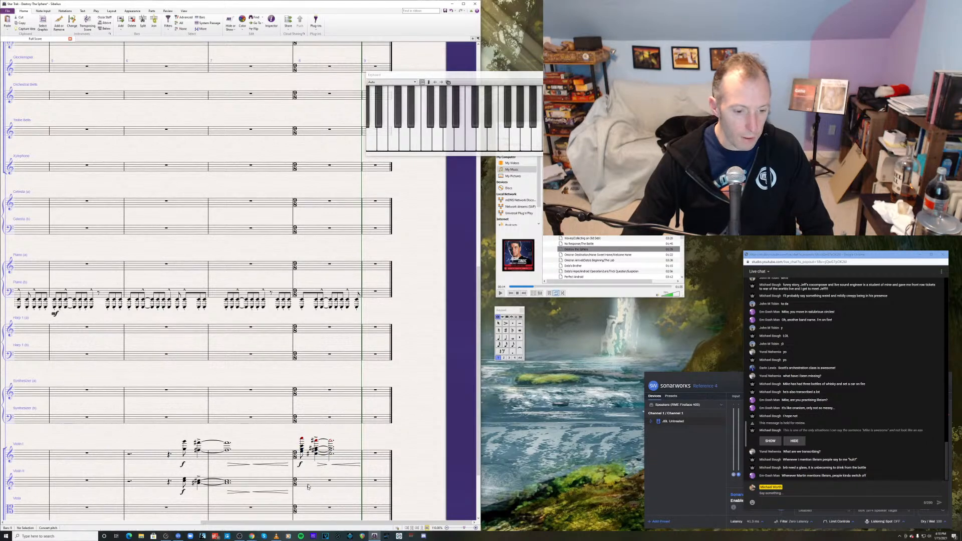
- Paste the copied horn chords into bar 8 of the Violin II staff
{"action": "left_click", "coordinate": [309, 486]}
{"action": "key", "text": "ctrl+v"}
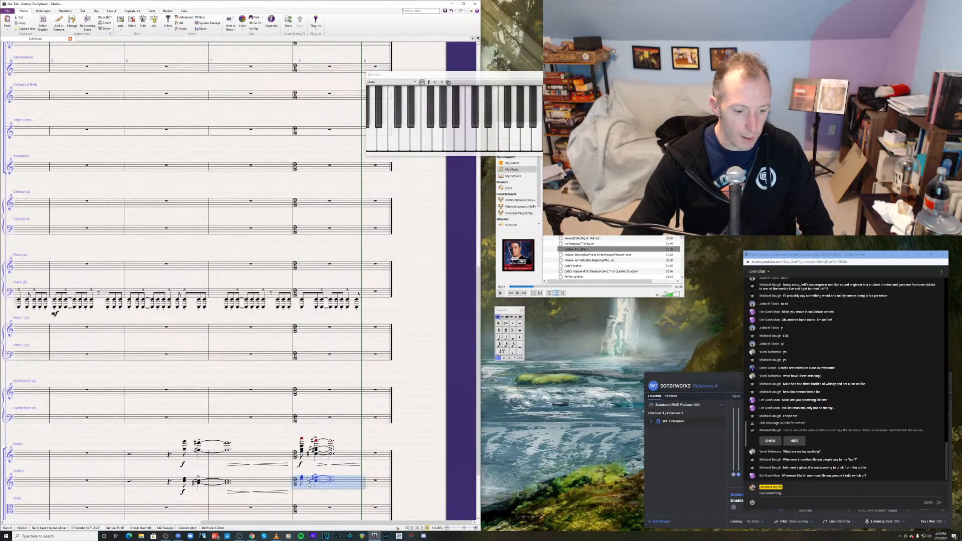
- Try to delete the lower notes from the first Violin I chord in bar 8, and undo the deletion
{"action": "left_click", "coordinate": [301, 450]}
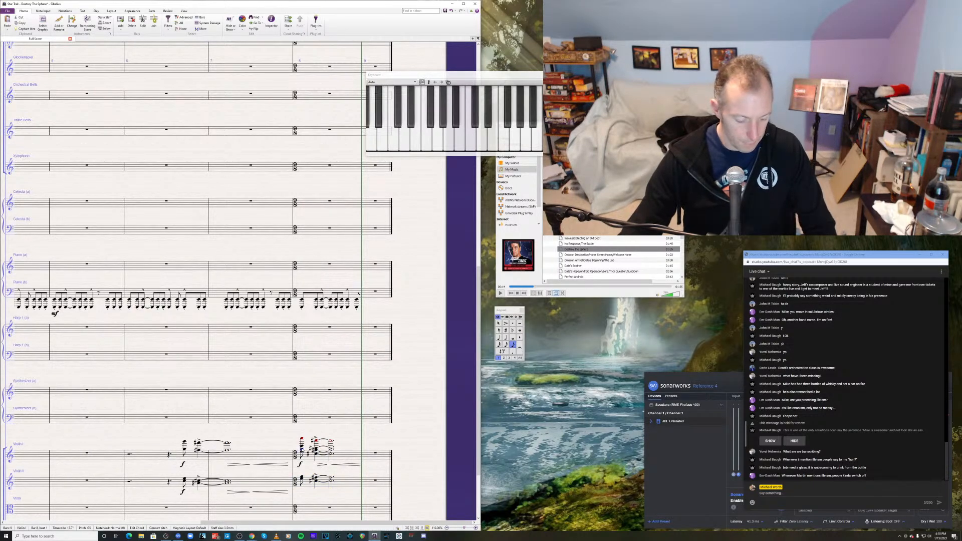
{"action": "key", "text": "Delete"}
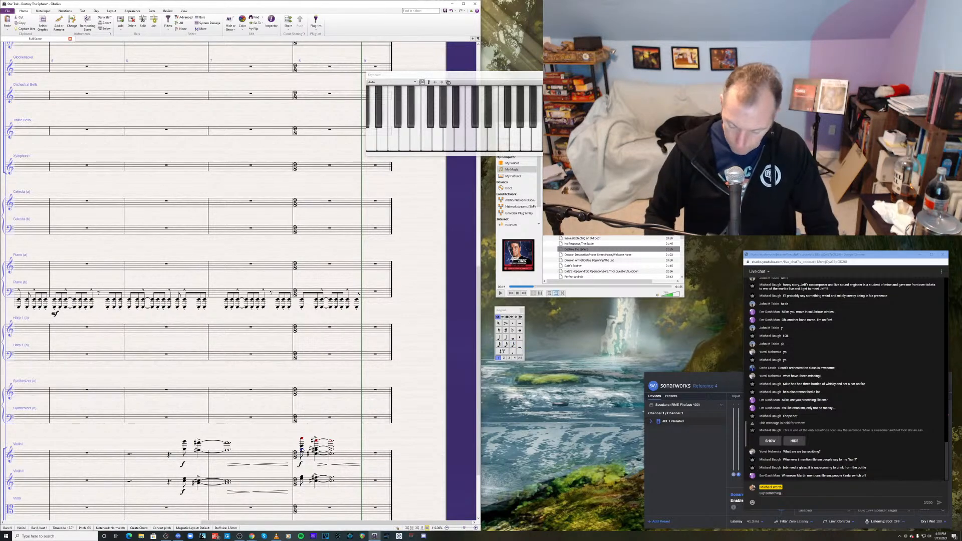
{"action": "key", "text": "Delete"}
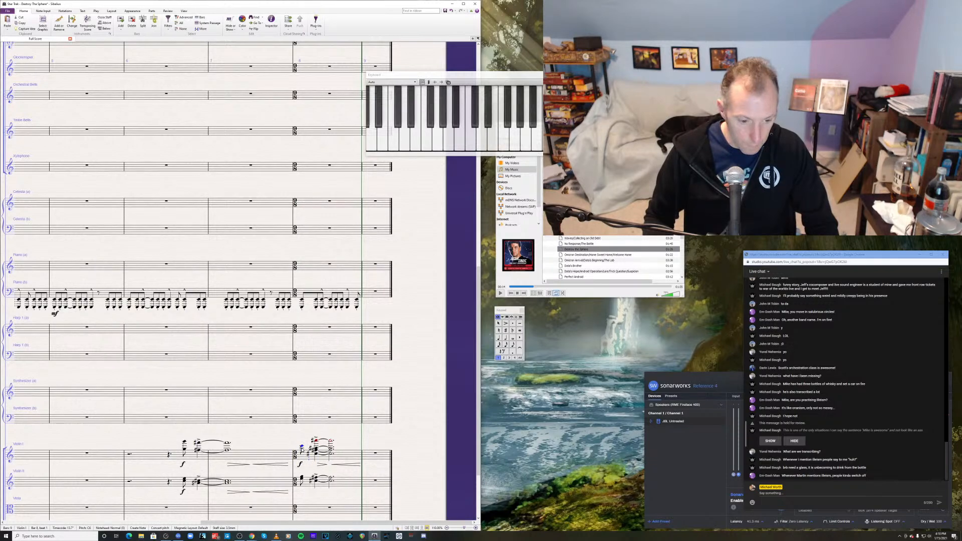
{"action": "key", "text": "ctrl+z"}
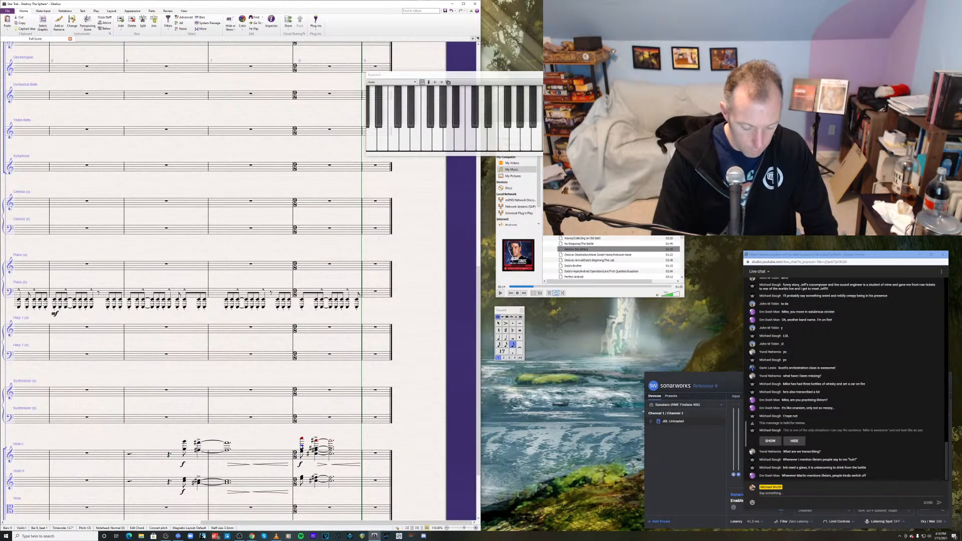
{"action": "key", "text": "ctrl+alt+t"}
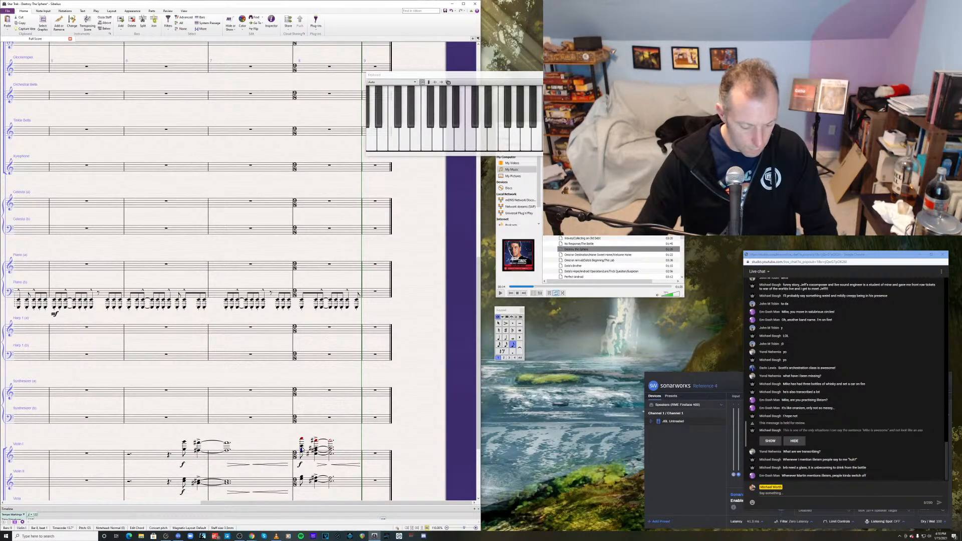
{"action": "key", "text": "n"}
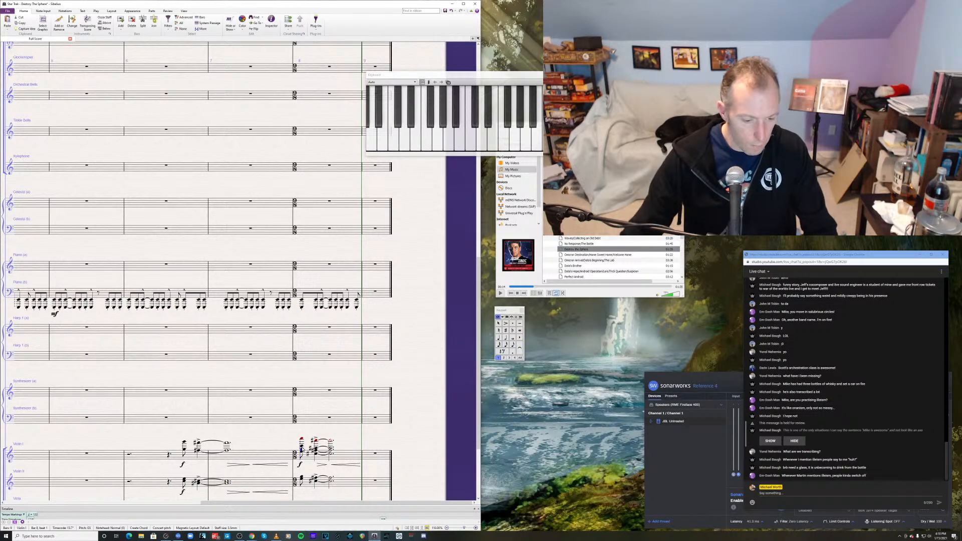
{"action": "key", "text": "Escape"}
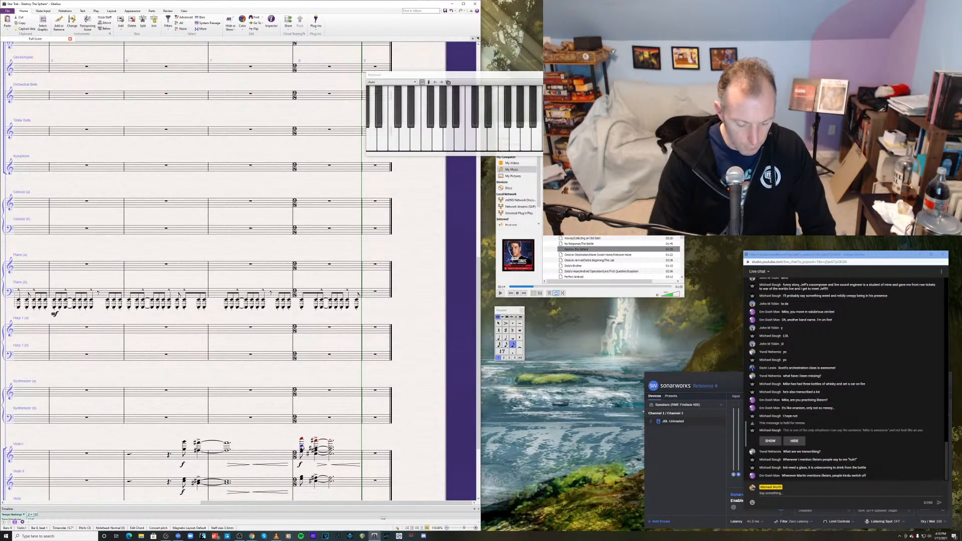
{"action": "key", "text": "ctrl+shift+n"}
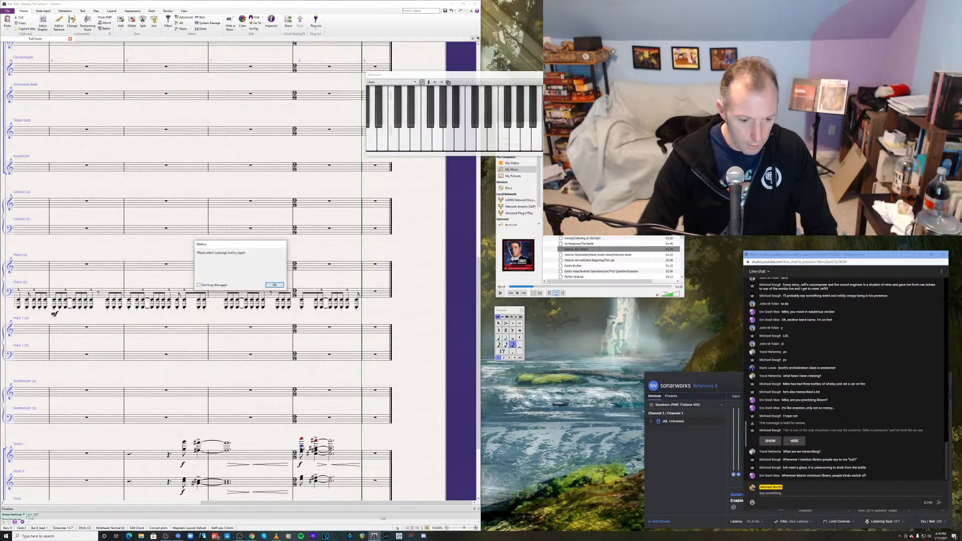
{"action": "left_click", "coordinate": [275, 285]}
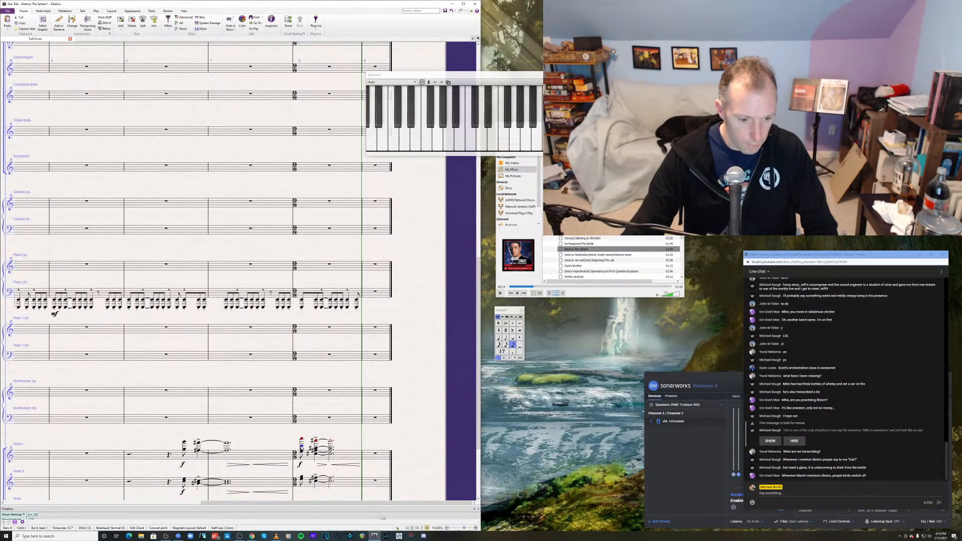
{"action": "key", "text": "n"}
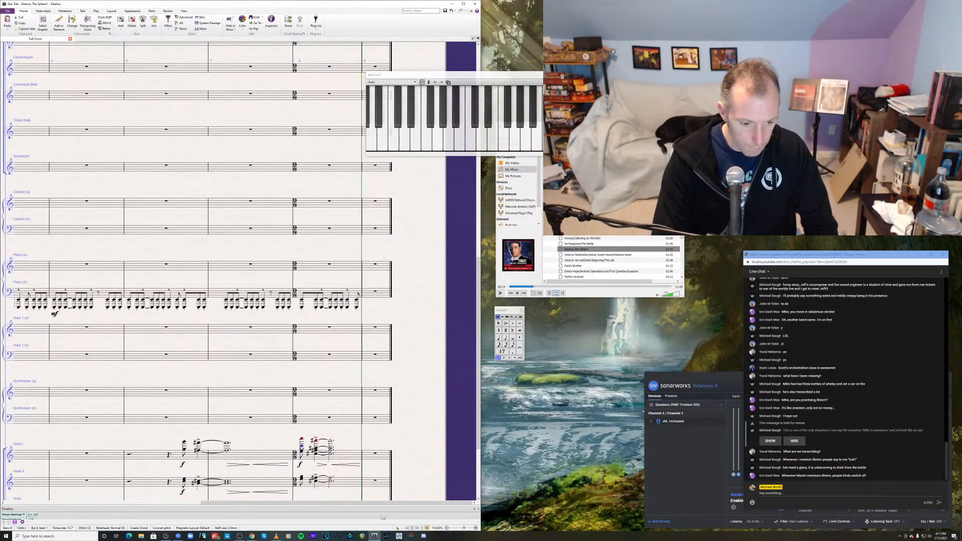
{"action": "key", "text": "e"}
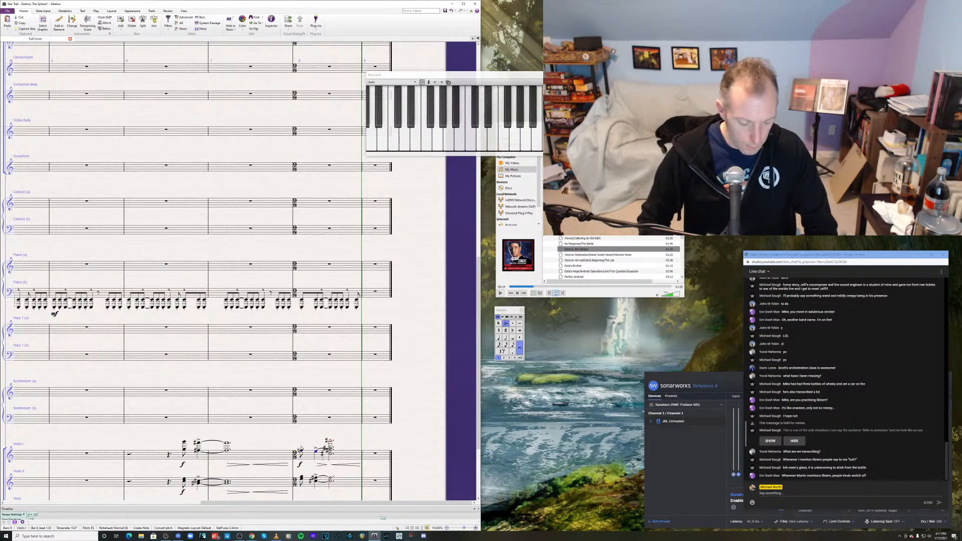
{"action": "left_click", "coordinate": [301, 447]}
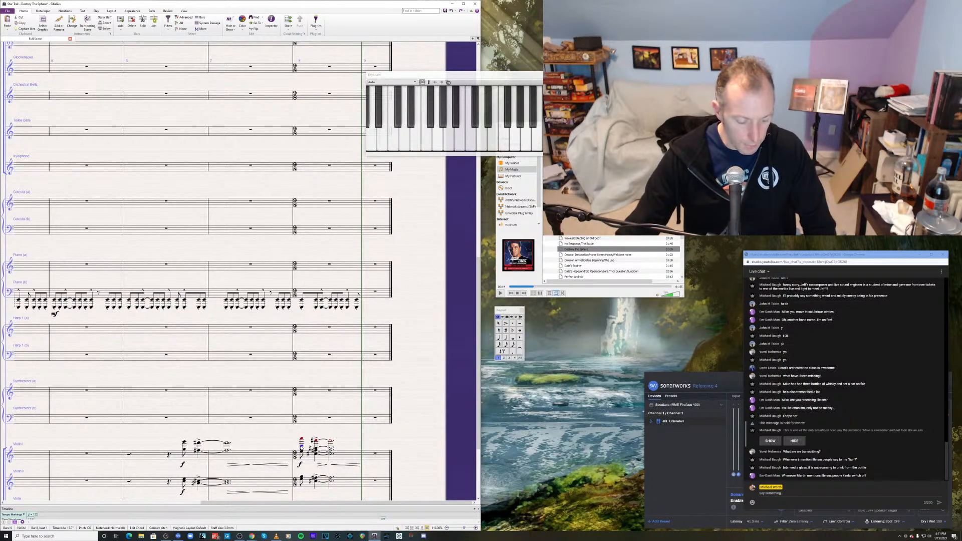
{"action": "key", "text": "alt+shift+n"}
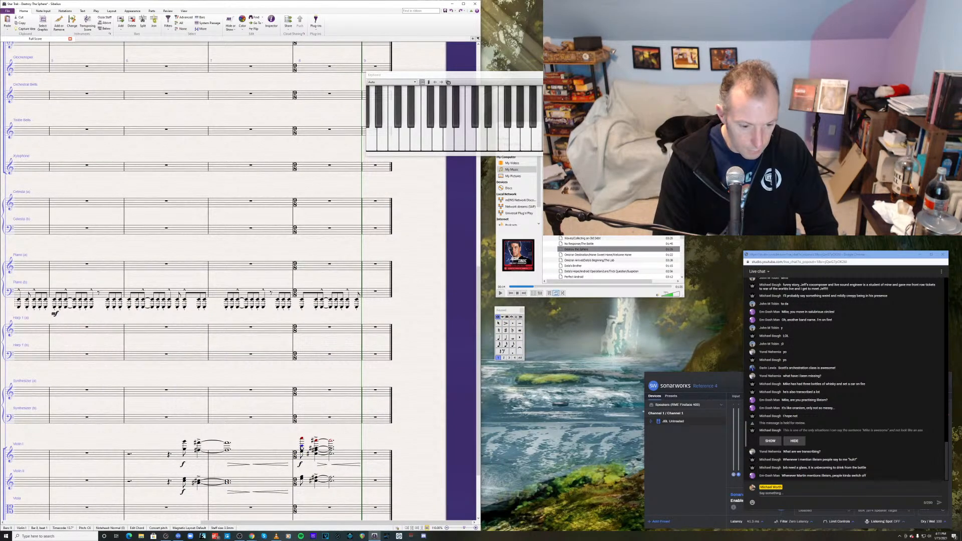
- Try to replace the opening Violin I chords of bar 8 with single notes, and undo the note entry
{"action": "key", "text": "f"}
{"action": "key", "text": "e"}
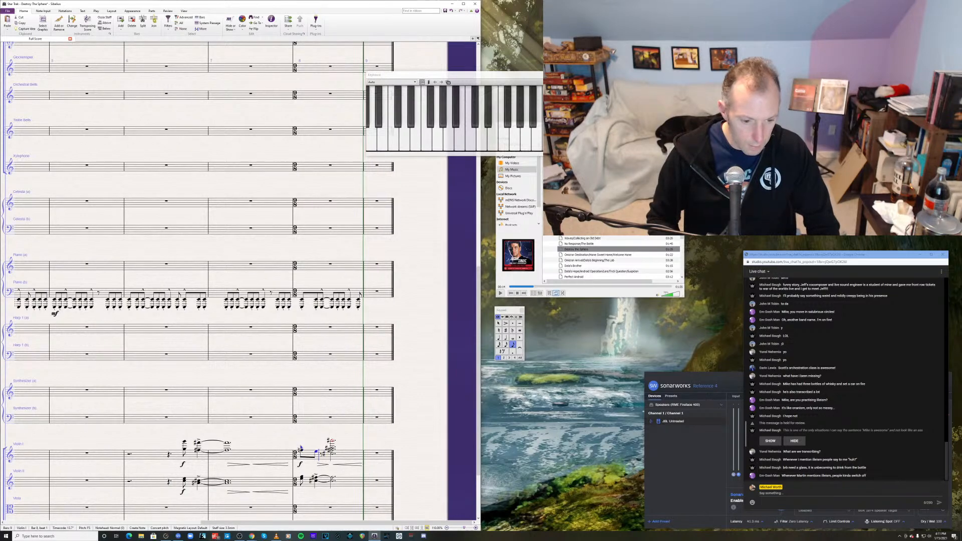
{"action": "key", "text": "ctrl+="}
{"action": "key", "text": "ctrl+z"}
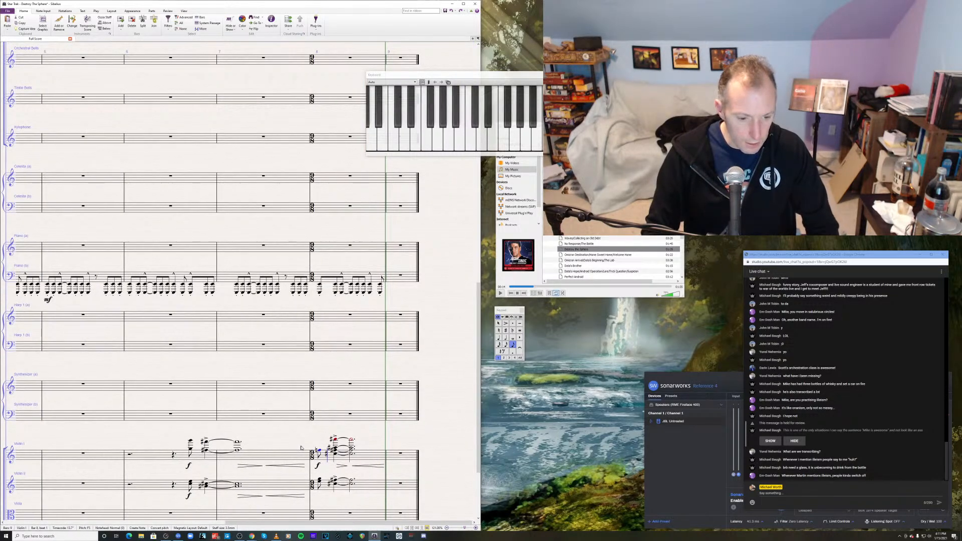
{"action": "key", "text": "ctrl+z"}
{"action": "key", "text": "Left"}
{"action": "key", "text": "Right"}
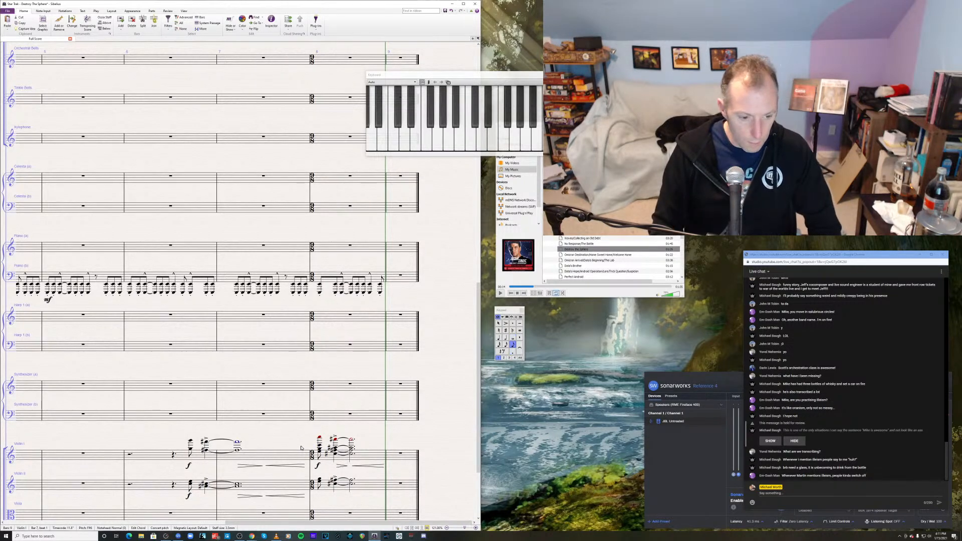
- Rework the Violin I chords in bar 8 as octaves, doubling each top note an octave below
{"action": "key", "text": "shift+8"}
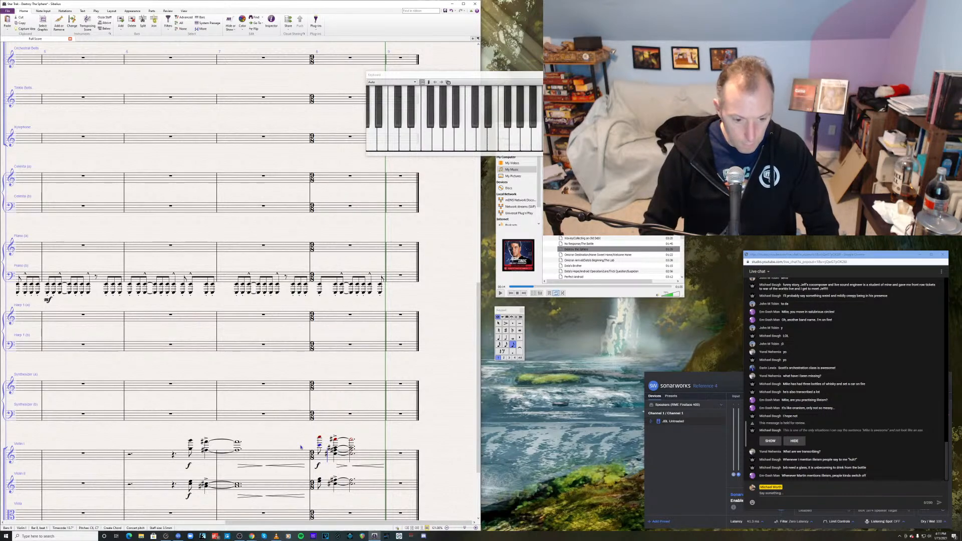
{"action": "key", "text": "Right"}
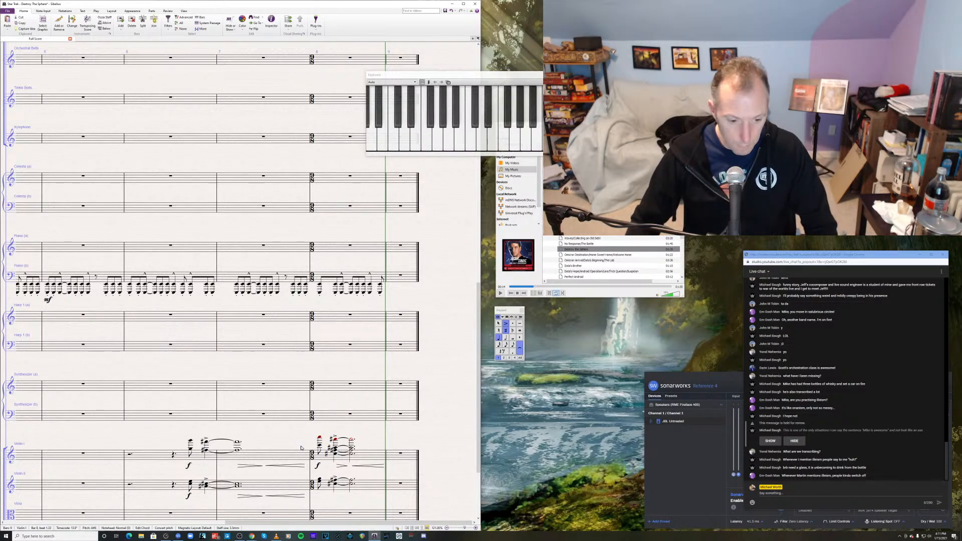
{"action": "key", "text": "shift+8"}
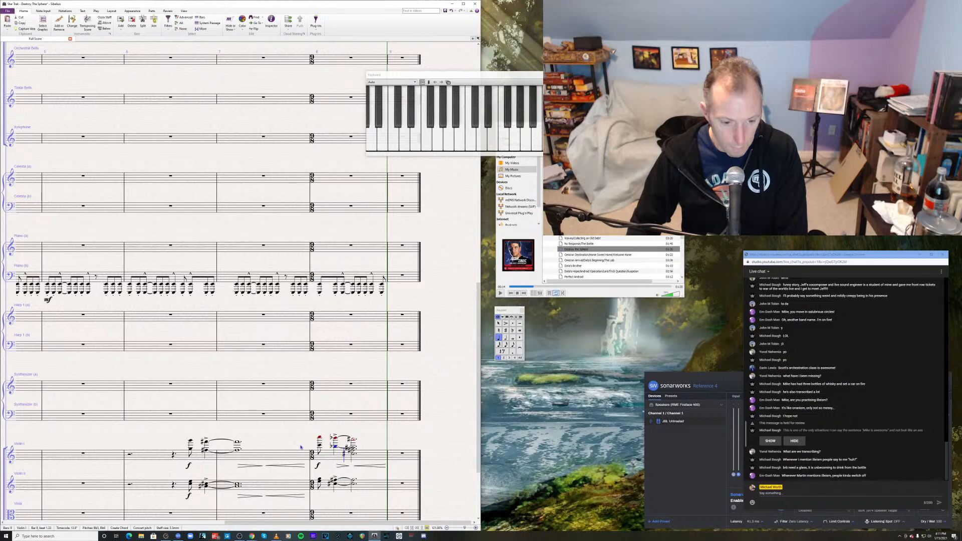
{"action": "key", "text": "Right"}
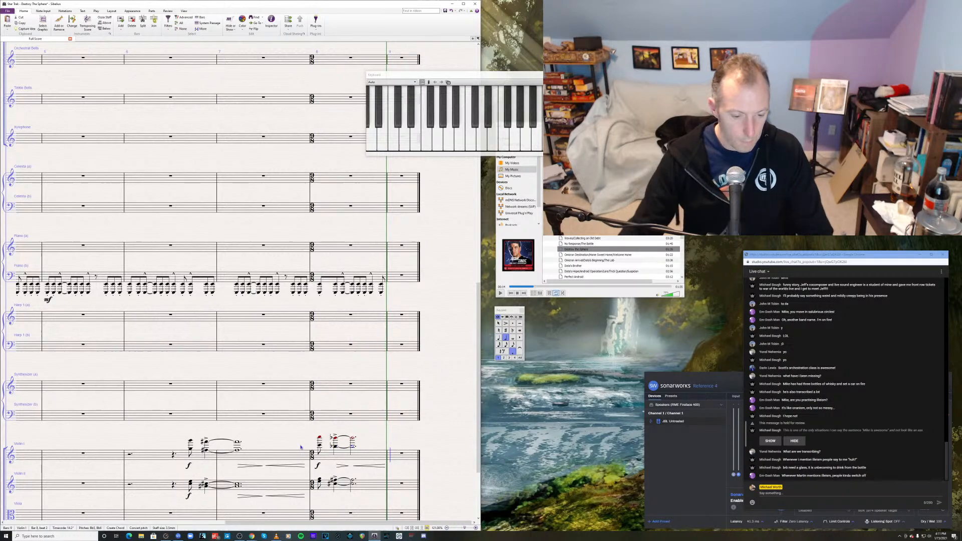
{"action": "key", "text": "Escape"}
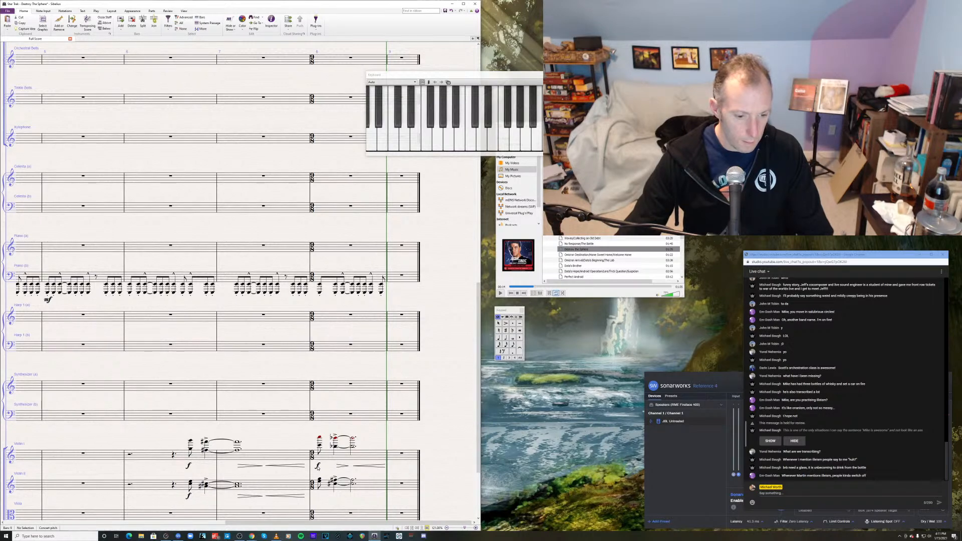
- Copy the f dynamic from Violin I in bar 8 to the start of bar 8 in Violin II
{"action": "left_click", "coordinate": [318, 466]}
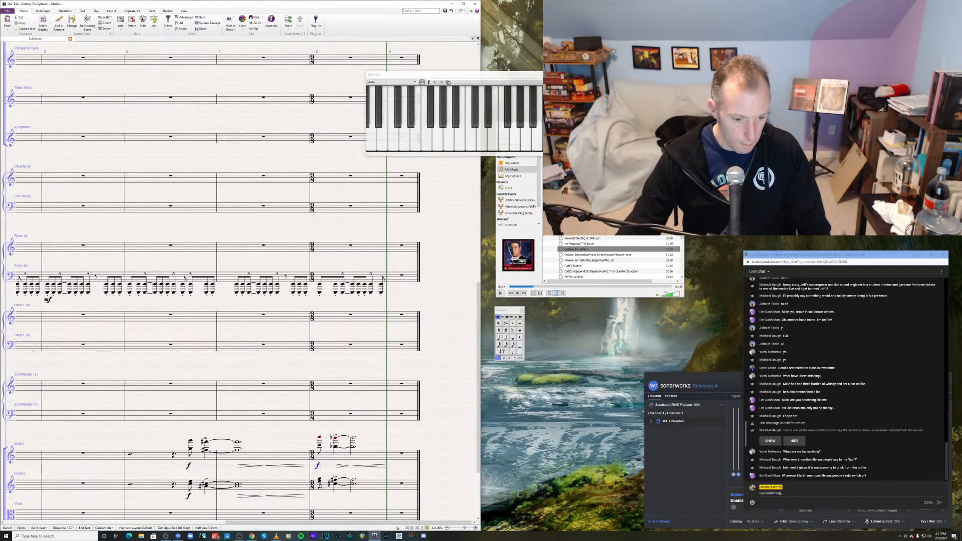
{"action": "left_click", "coordinate": [319, 483]}
{"action": "key", "text": "ctrl+v"}
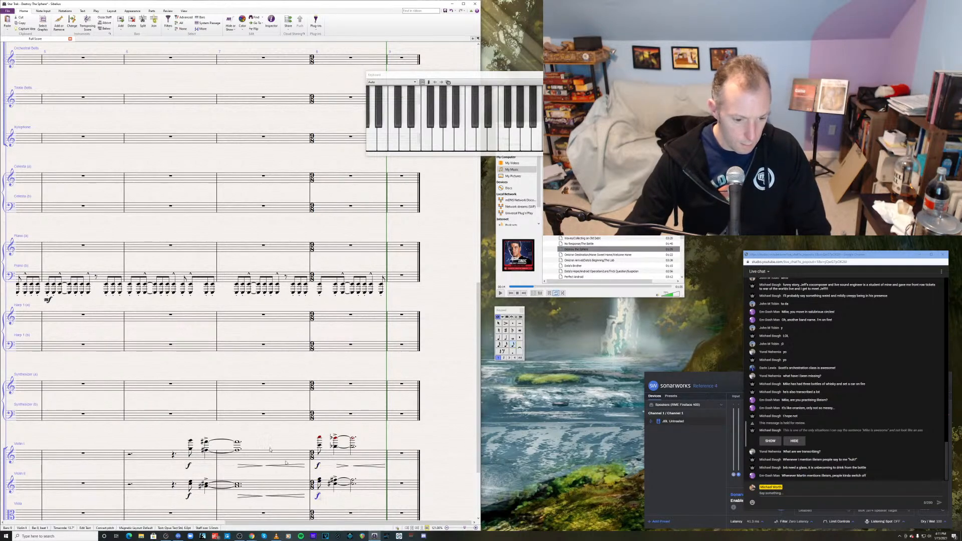
- Play back the score from the Violin I chord on beat 4 of bar 6 to check bar 8
{"action": "left_click", "coordinate": [190, 441]}
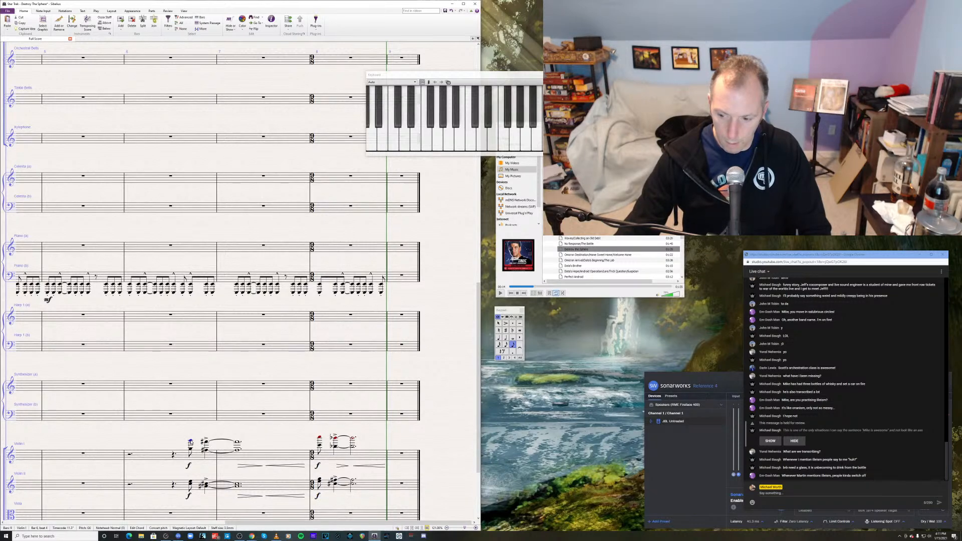
{"action": "key", "text": "p"}
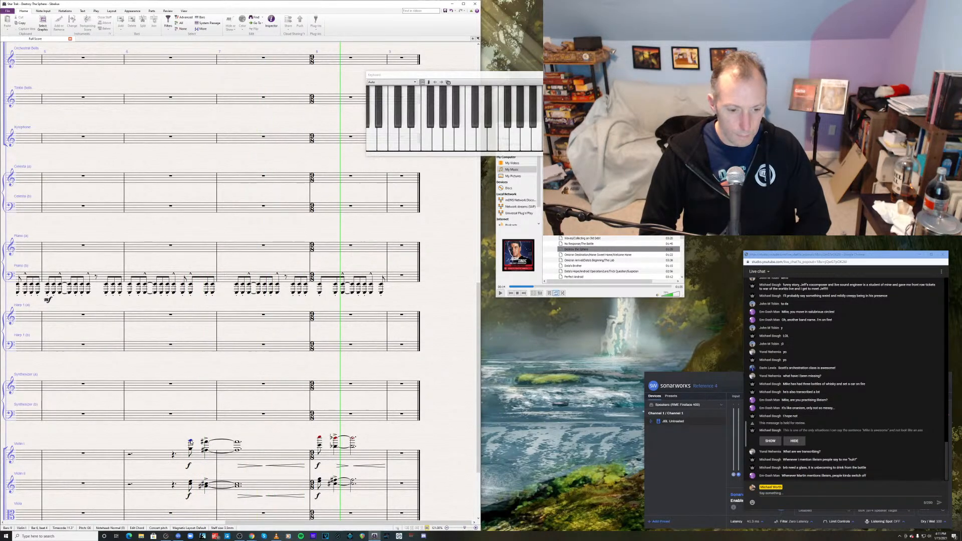
{"action": "key", "text": "space"}
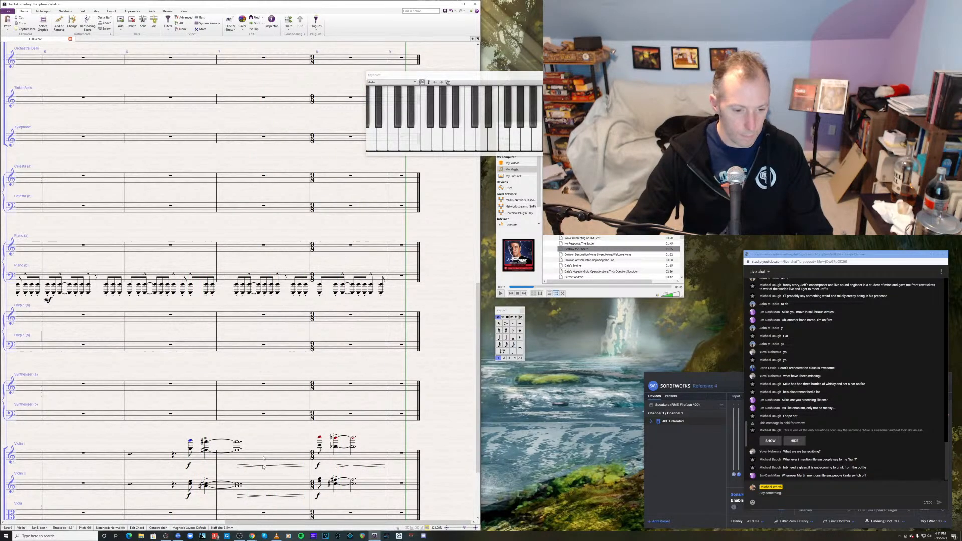
{"action": "key", "text": "Escape"}
- Copy the bar 8 f dynamic and hairpins together from Violin I to Violin II
{"action": "scroll", "coordinate": [268, 401], "scroll_direction": "down", "scroll_amount": 1}
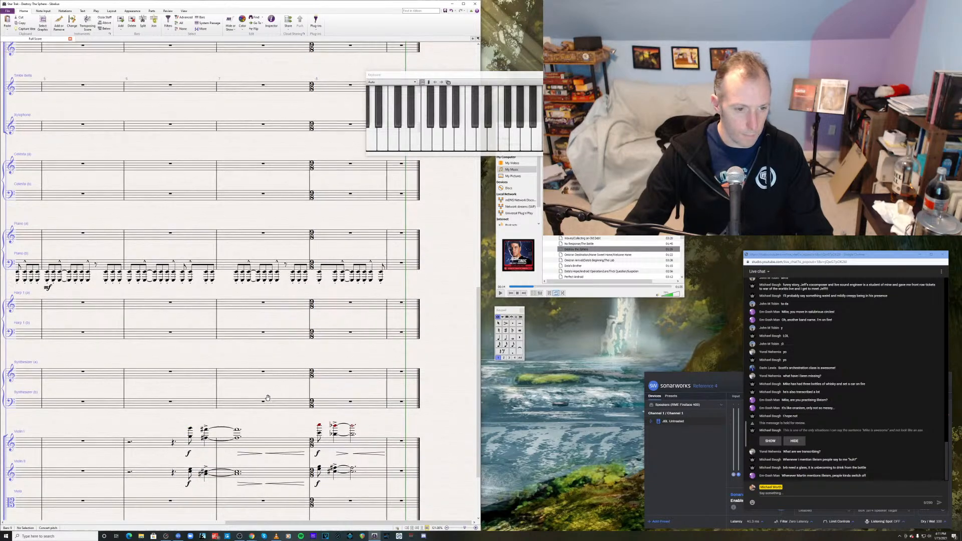
{"action": "scroll", "coordinate": [267, 398], "scroll_direction": "down", "scroll_amount": 2}
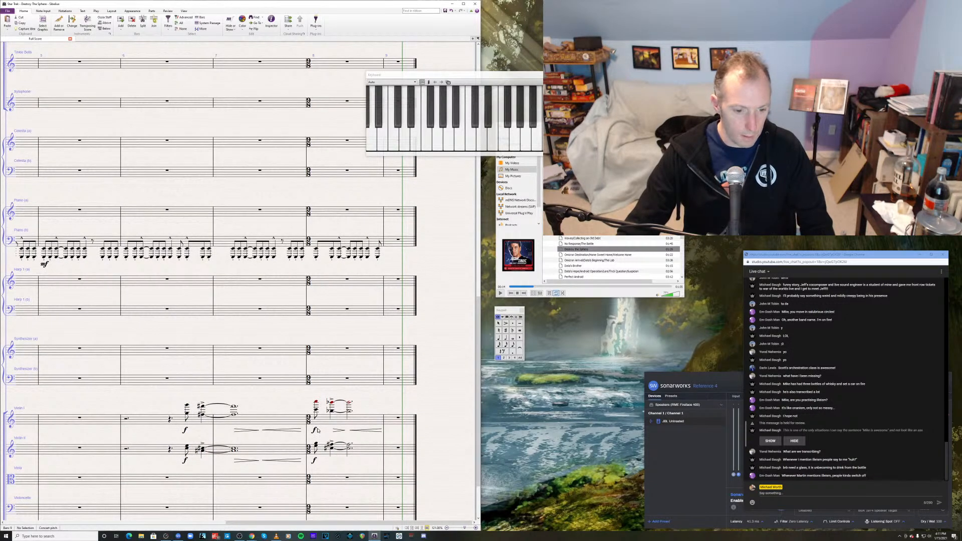
{"action": "left_click", "coordinate": [314, 430]}
{"action": "left_click", "coordinate": [340, 430], "text": "ctrl"}
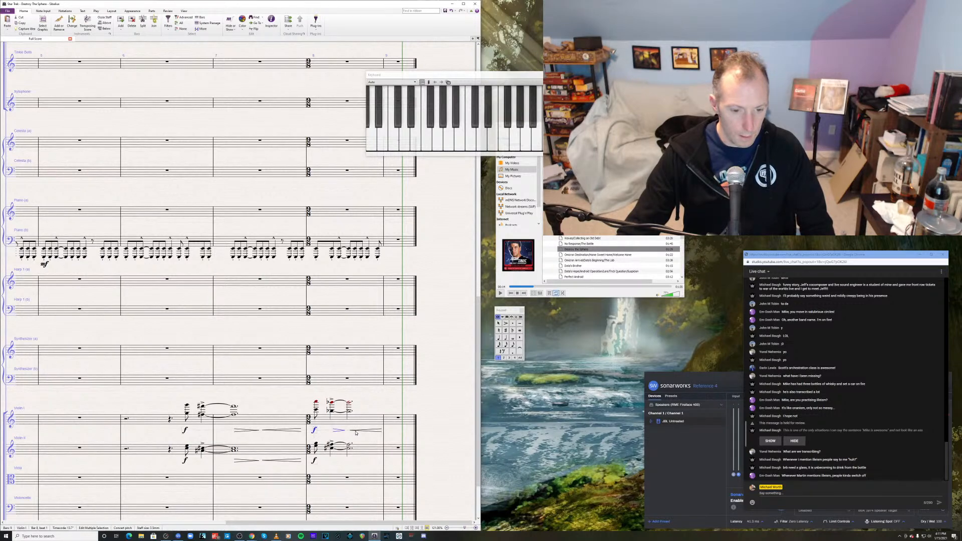
{"action": "left_click", "coordinate": [315, 447], "text": "alt"}
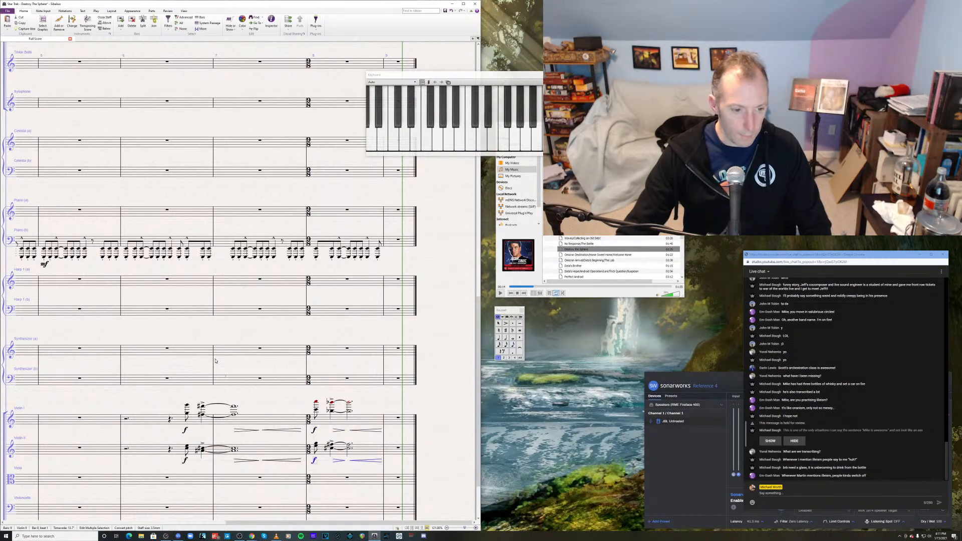
- Return to the start of the score and listen to the early passage of the cue recording in the media player
{"action": "key", "text": "ctrl+Home"}
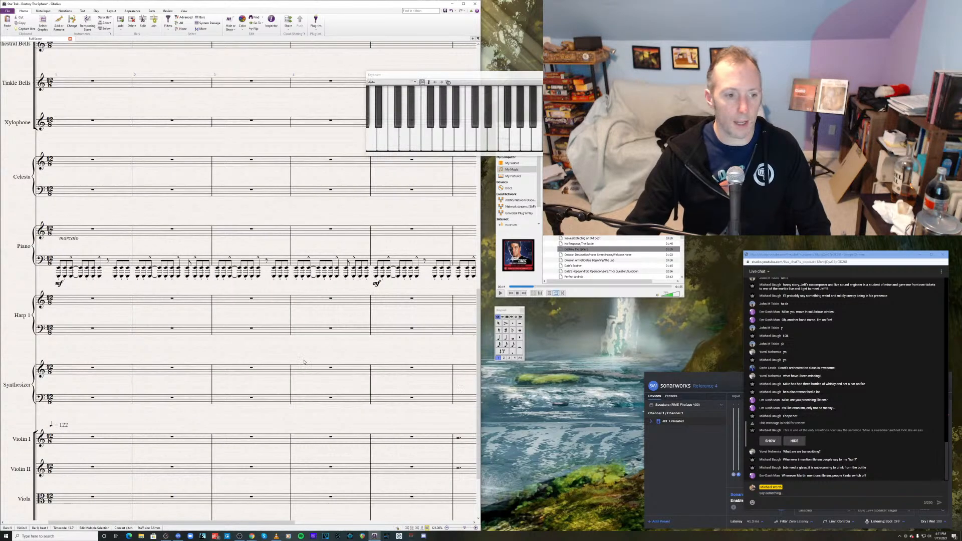
{"action": "left_click_drag", "start_coordinate": [228, 339], "coordinate": [272, 351]}
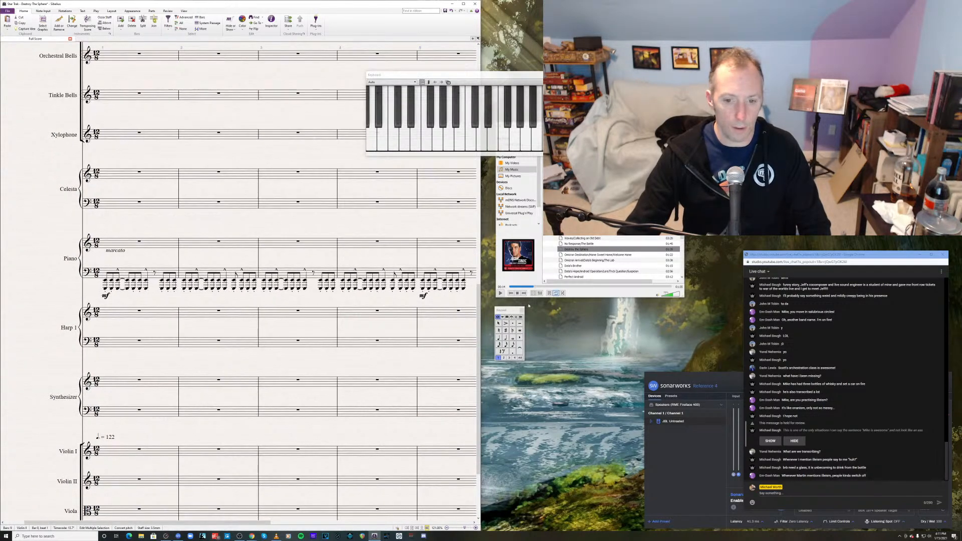
{"action": "left_click", "coordinate": [512, 287]}
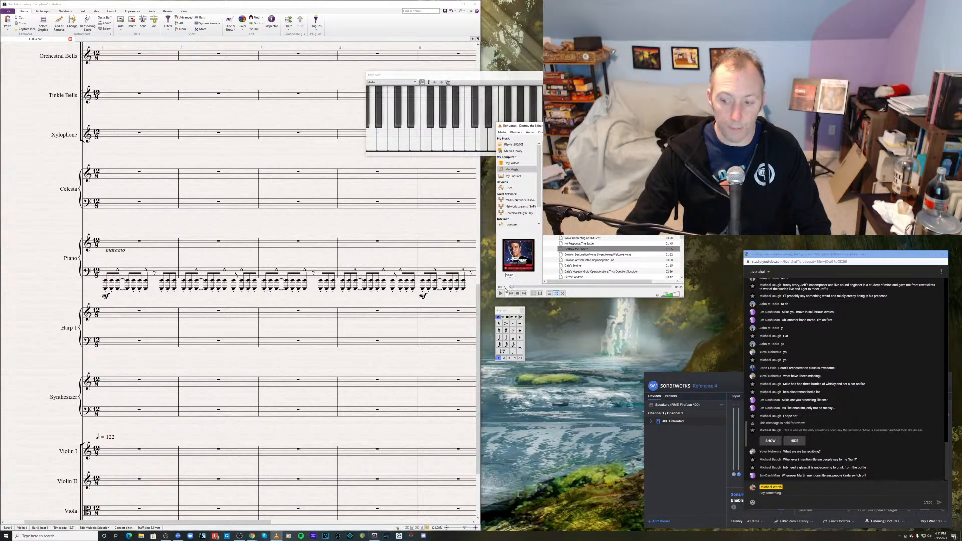
{"action": "left_click", "coordinate": [500, 294]}
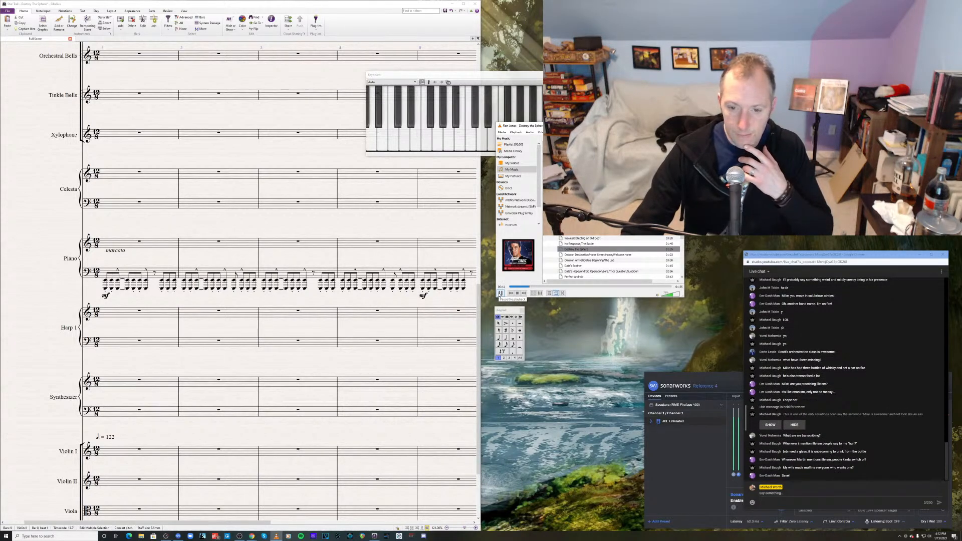
{"action": "left_click", "coordinate": [500, 293]}
{"action": "left_click", "coordinate": [385, 256]}
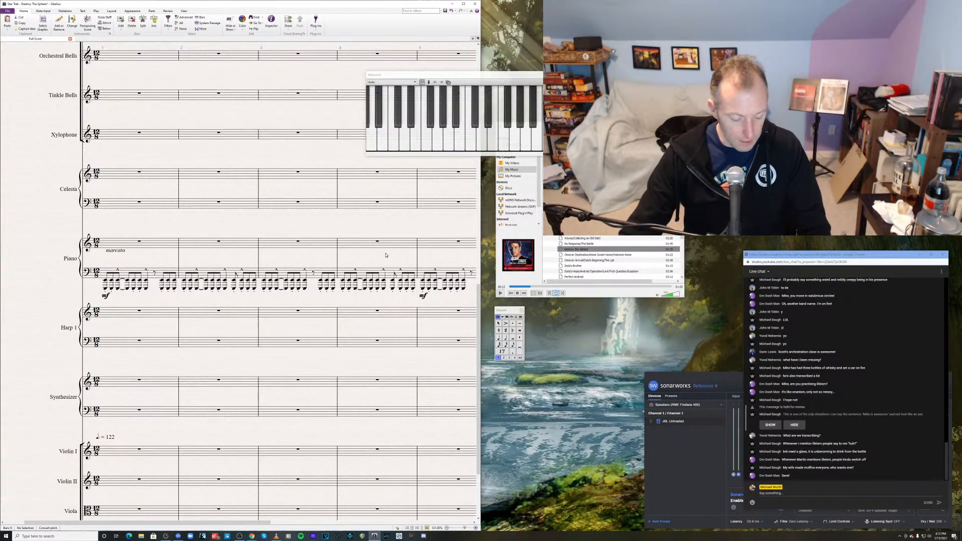
- Check bar 3 of the Tinkle Bells, Orchestral Bells and Glockenspiel staves one after another as candidate instruments
{"action": "left_click_drag", "start_coordinate": [304, 255], "coordinate": [291, 283]}
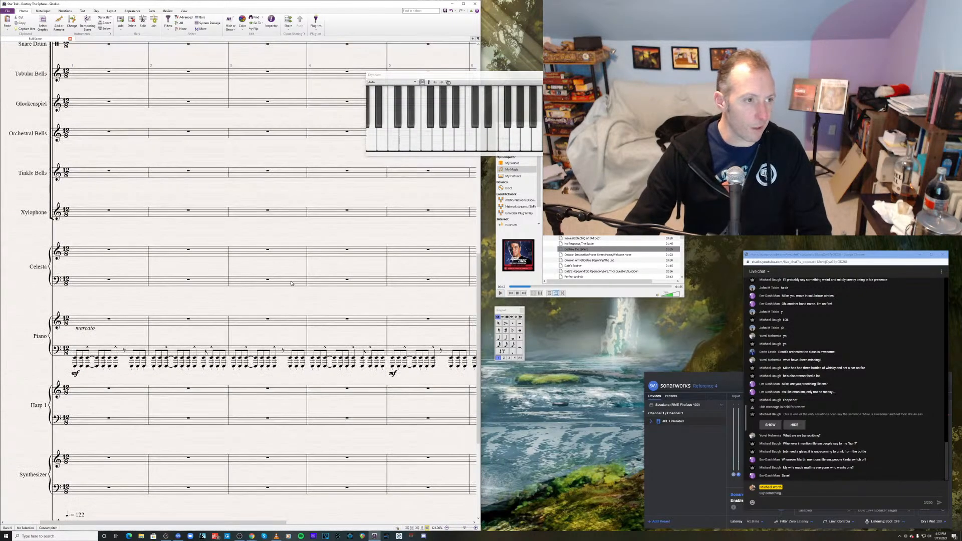
{"action": "left_click", "coordinate": [254, 173]}
{"action": "key", "text": "Escape"}
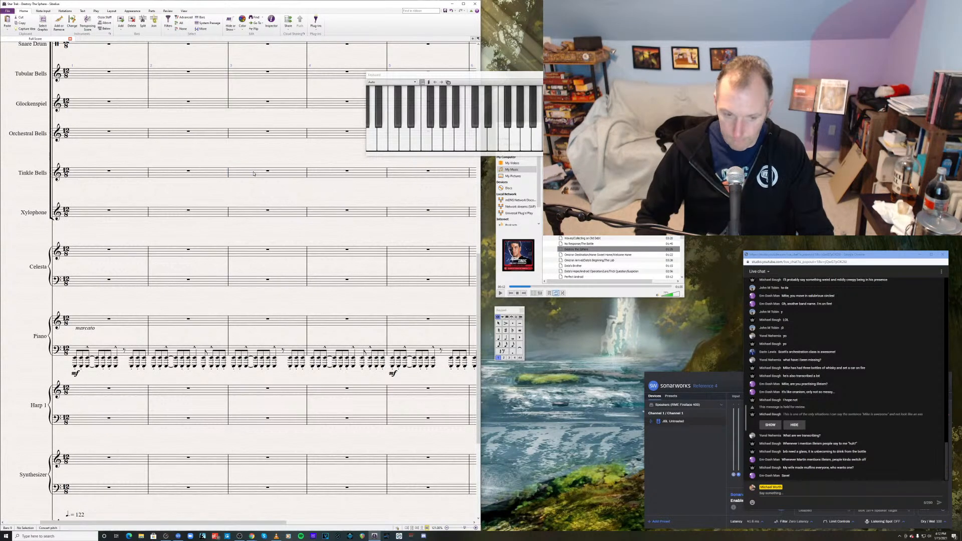
{"action": "left_click", "coordinate": [254, 174]}
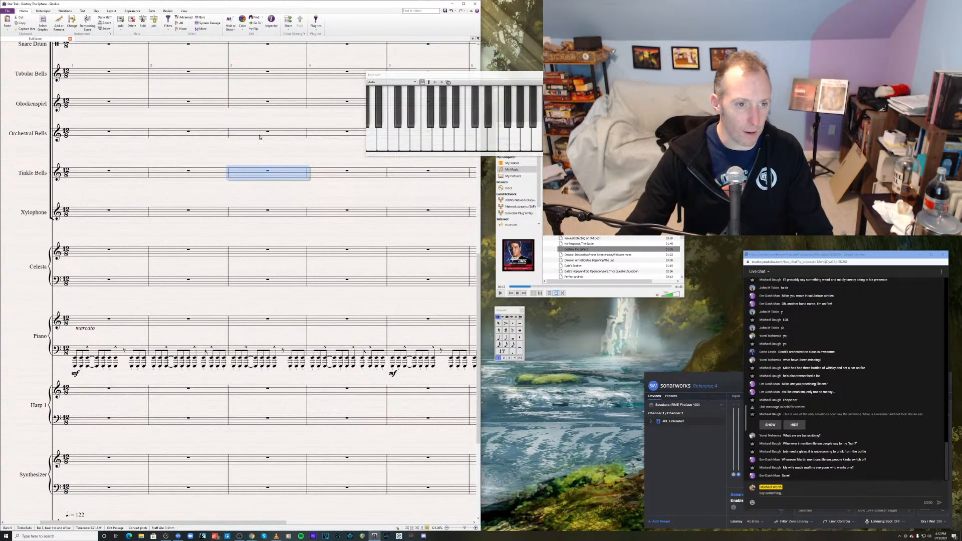
{"action": "left_click", "coordinate": [260, 137]}
{"action": "key", "text": "Escape"}
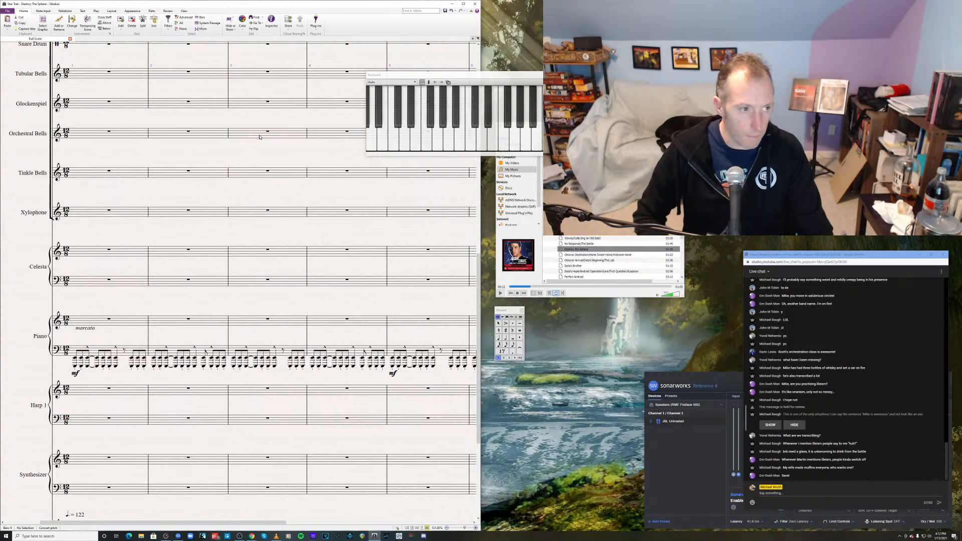
{"action": "left_click", "coordinate": [277, 101]}
{"action": "key", "text": "Escape"}
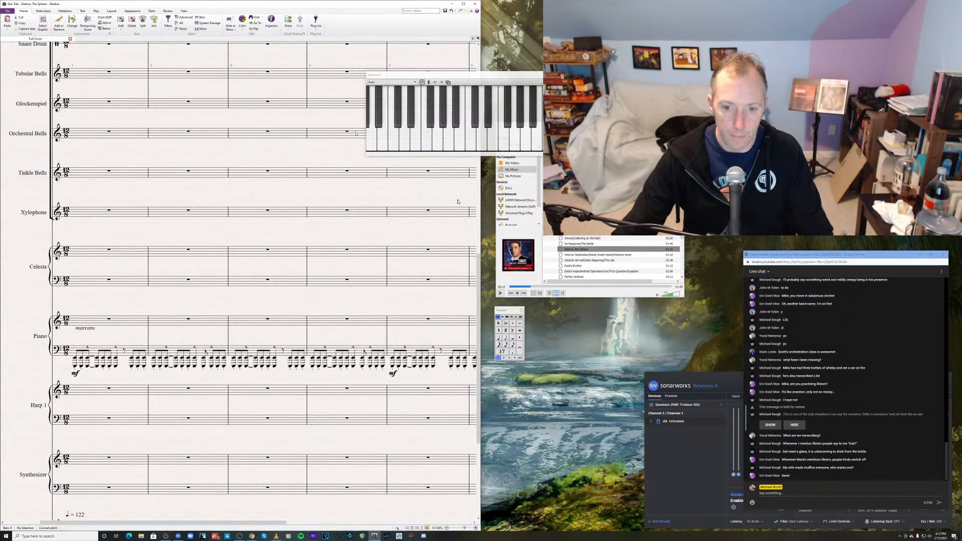
- Replay the same short passage of the cue recording in the media player, then pause it
{"action": "left_click", "coordinate": [499, 293]}
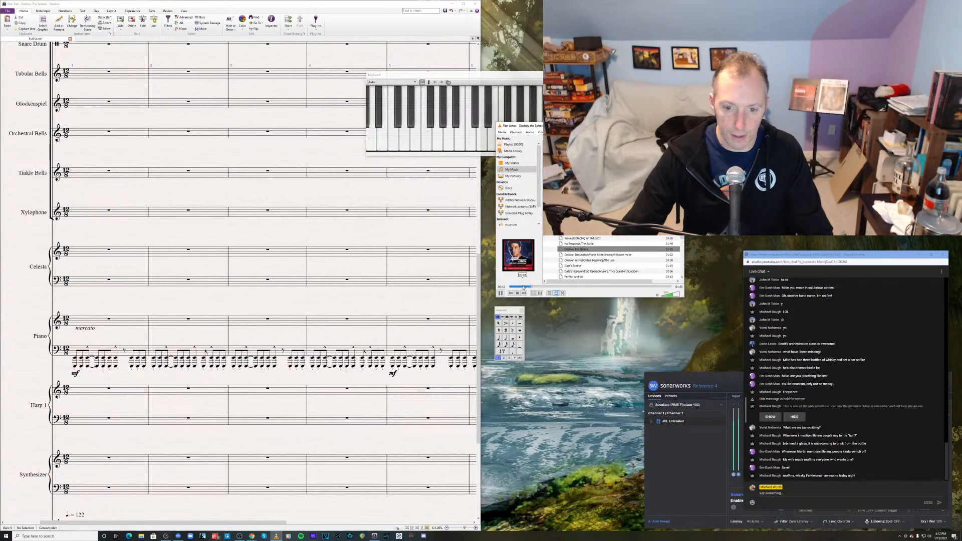
{"action": "left_click", "coordinate": [519, 287]}
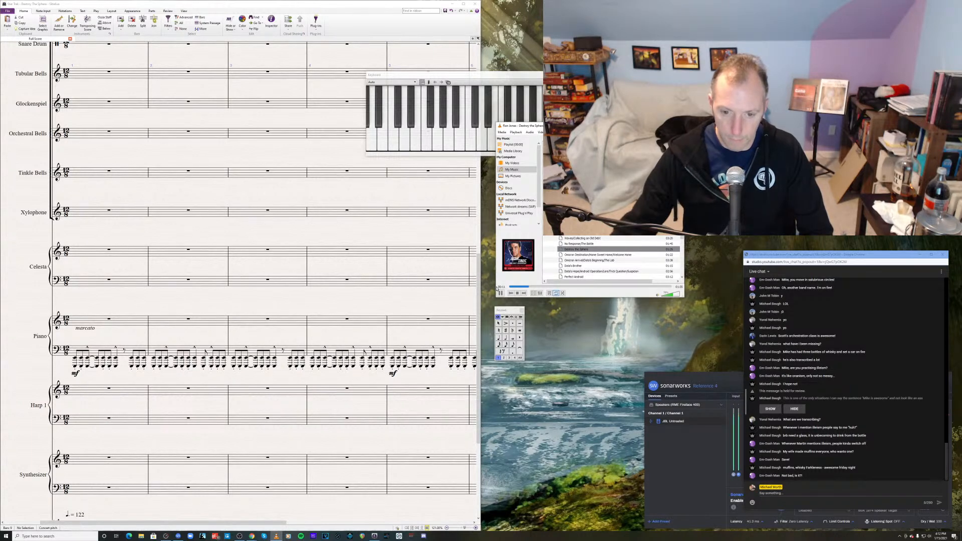
{"action": "left_click", "coordinate": [519, 287]}
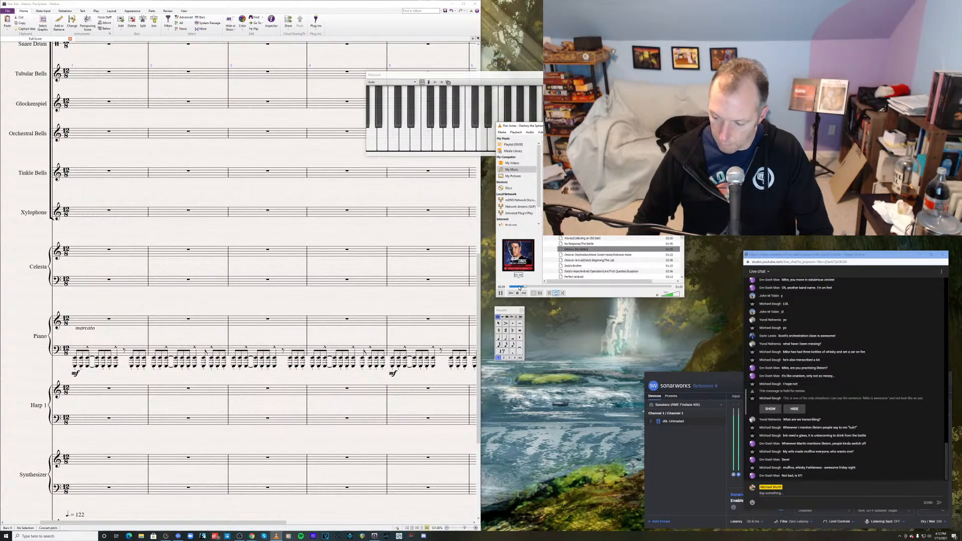
{"action": "left_click", "coordinate": [500, 293]}
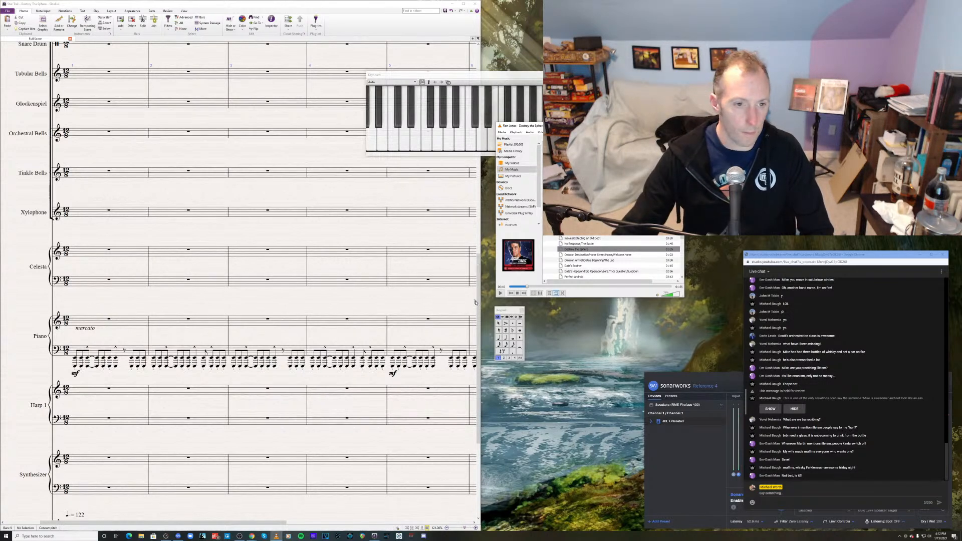
- Copy the Flute passage from bars 6–8 into the Glockenspiel staff starting at bar 6, and select its first chord
{"action": "left_click_drag", "start_coordinate": [371, 238], "coordinate": [180, 390]}
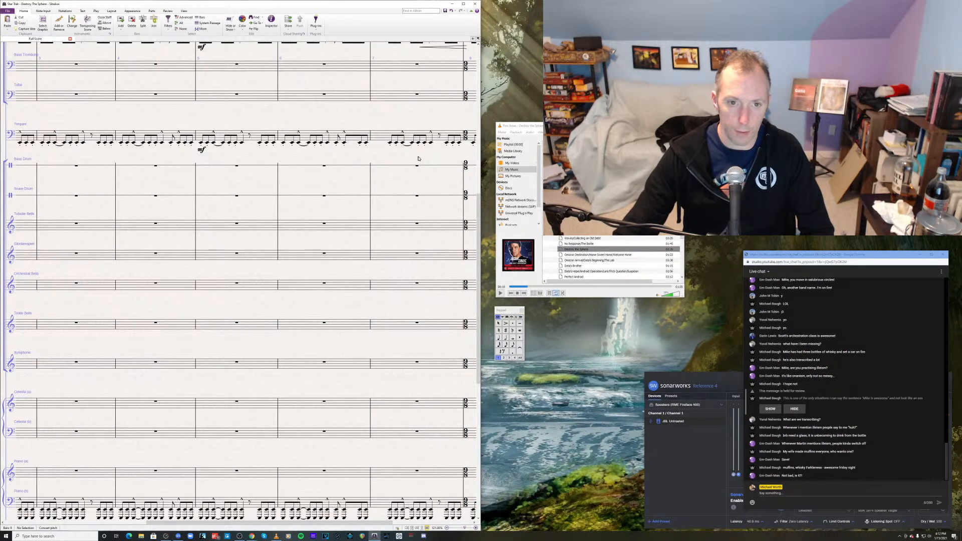
{"action": "left_click_drag", "start_coordinate": [392, 227], "coordinate": [355, 282]}
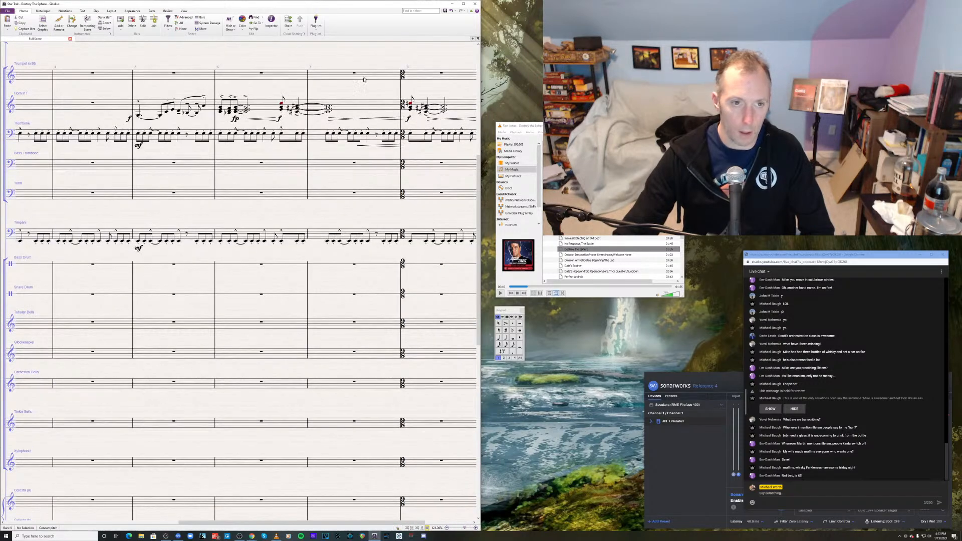
{"action": "left_click_drag", "start_coordinate": [358, 97], "coordinate": [310, 265]}
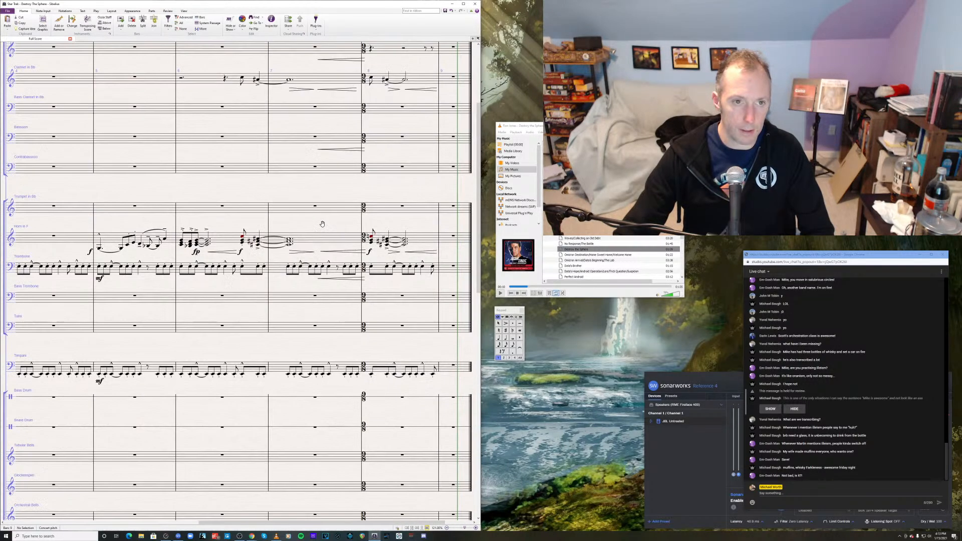
{"action": "left_click_drag", "start_coordinate": [311, 101], "coordinate": [335, 181]}
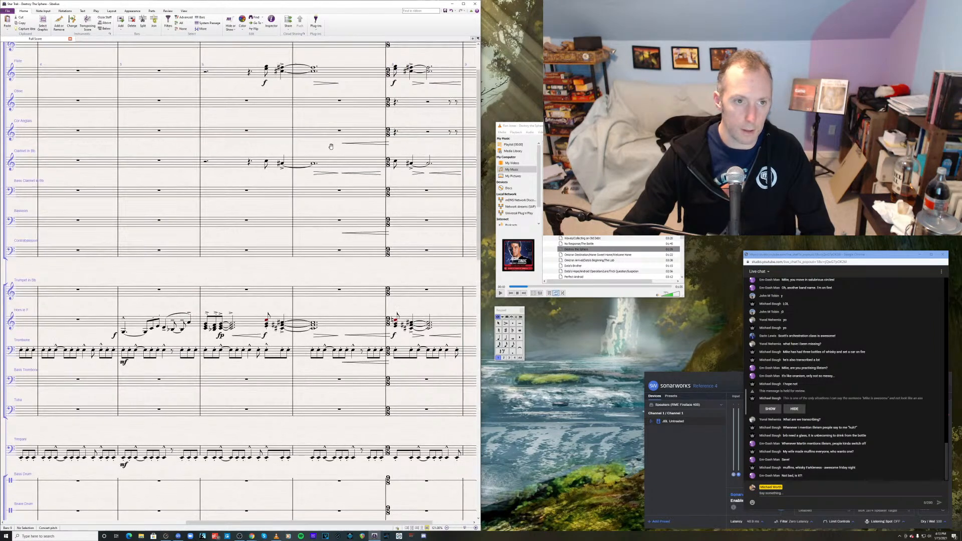
{"action": "left_click_drag", "start_coordinate": [272, 62], "coordinate": [257, 118]}
{"action": "left_click", "coordinate": [257, 118]}
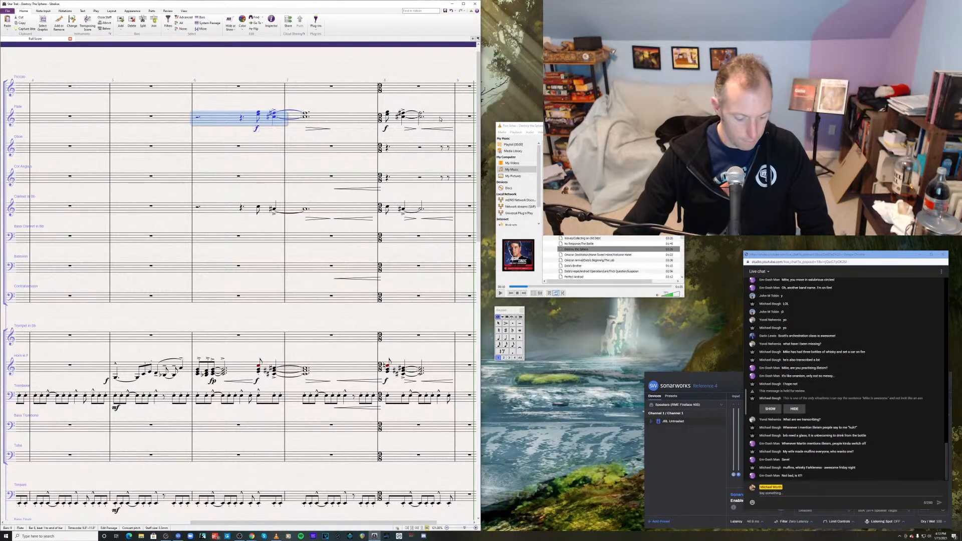
{"action": "left_click", "coordinate": [440, 118], "text": "shift"}
{"action": "scroll", "coordinate": [250, 250], "scroll_direction": "down", "scroll_amount": 5}
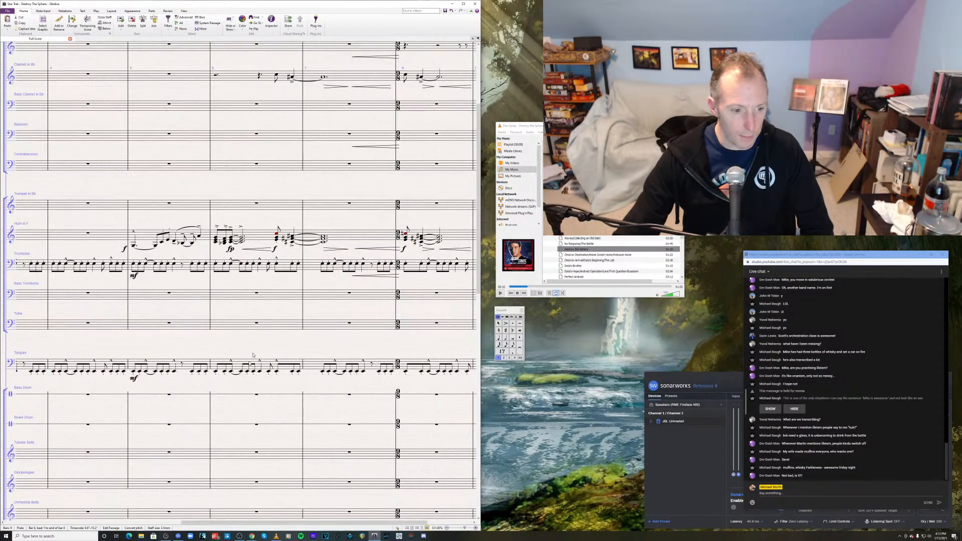
{"action": "scroll", "coordinate": [259, 343], "scroll_direction": "down", "scroll_amount": 4}
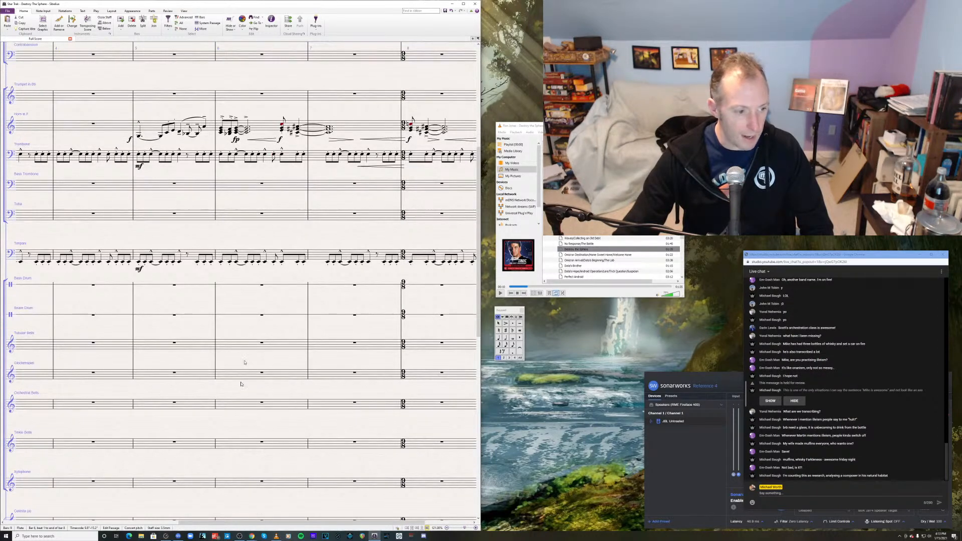
{"action": "left_click", "coordinate": [243, 379]}
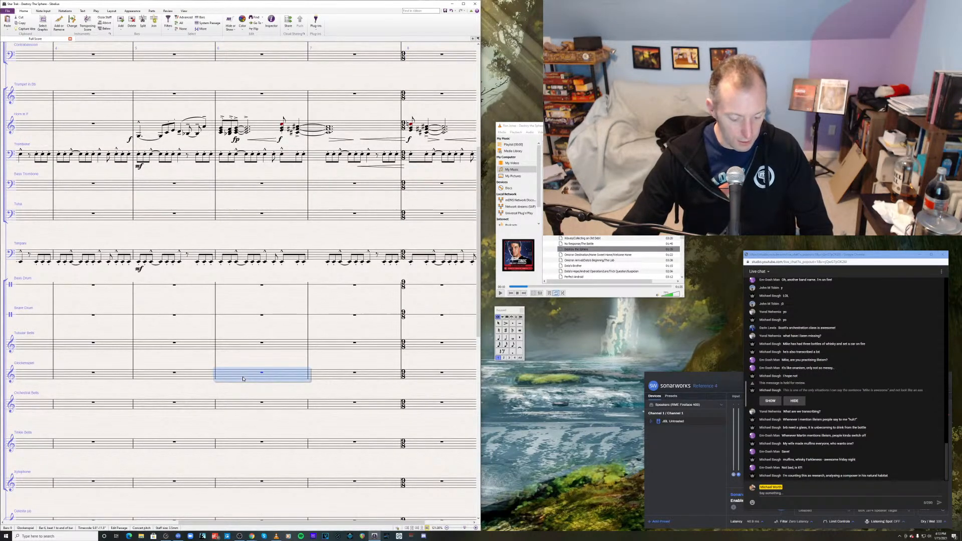
{"action": "key", "text": "ctrl+v"}
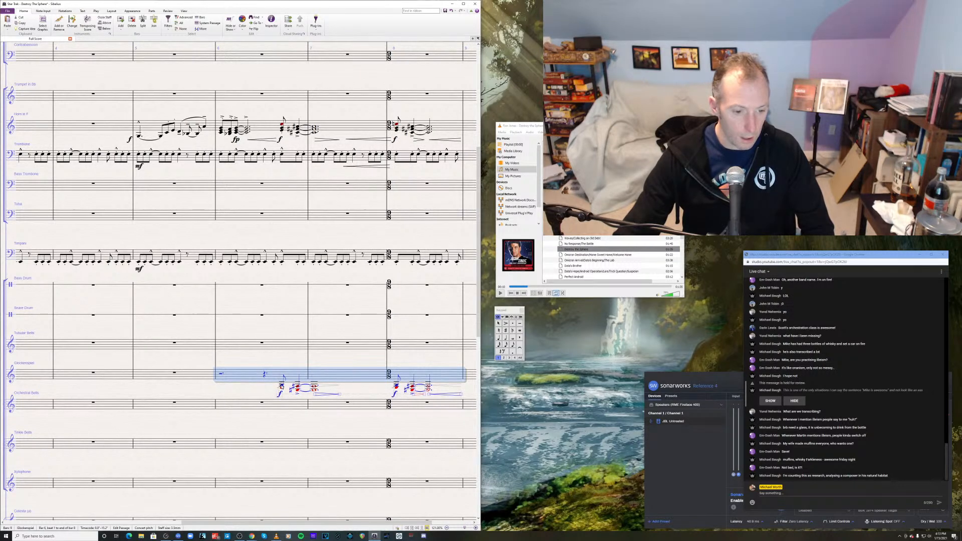
{"action": "left_click", "coordinate": [281, 386]}
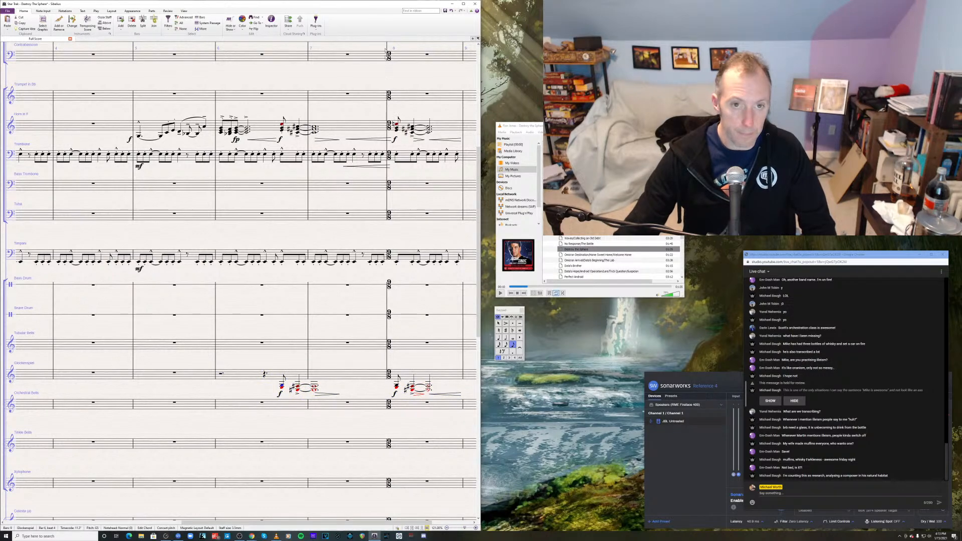
{"action": "left_click", "coordinate": [406, 11]}
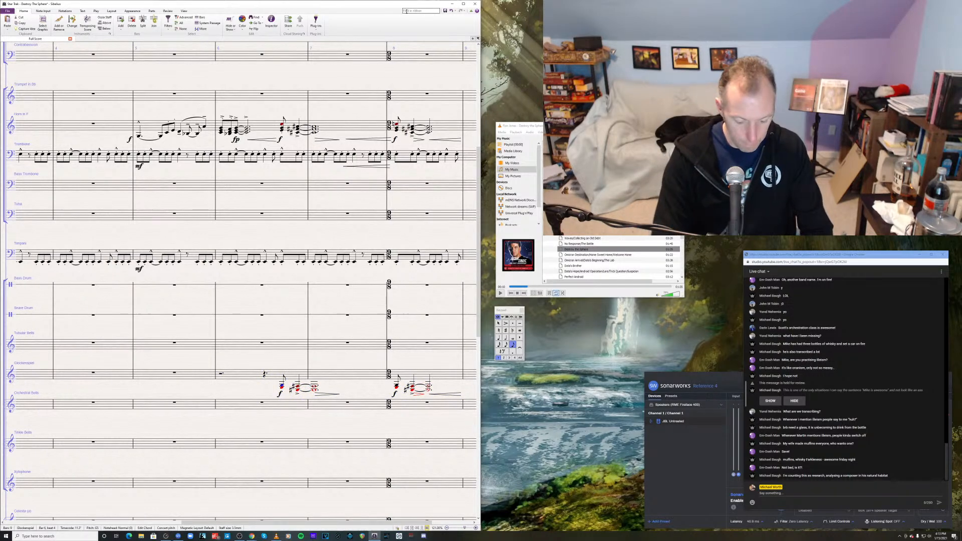
{"action": "type", "text": "pli"}
{"action": "key", "text": "BackSpace"}
{"action": "key", "text": "BackSpace"}
{"action": "key", "text": "BackSpace"}
{"action": "type", "text": "ar"}
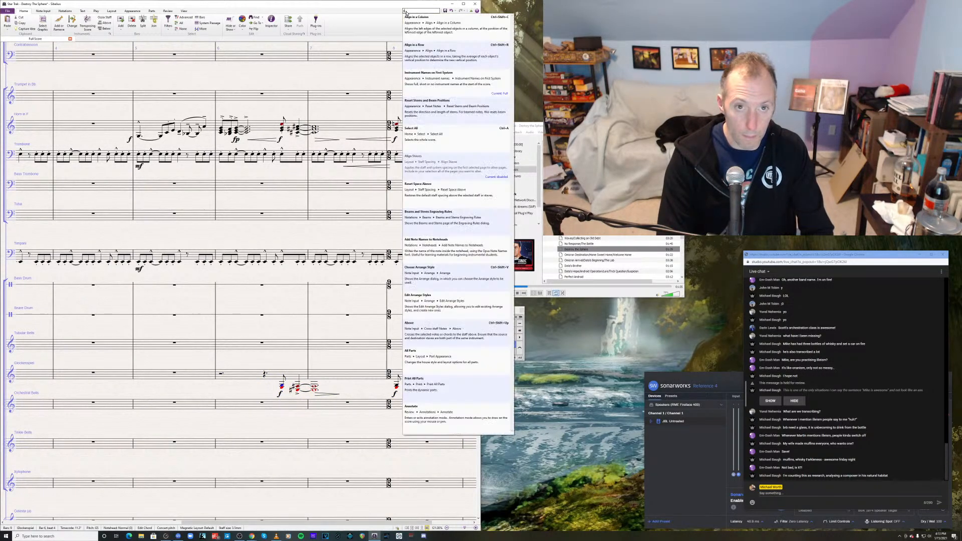
{"action": "key", "text": "BackSpace"}
{"action": "key", "text": "BackSpace"}
{"action": "type", "text": "play rep"}
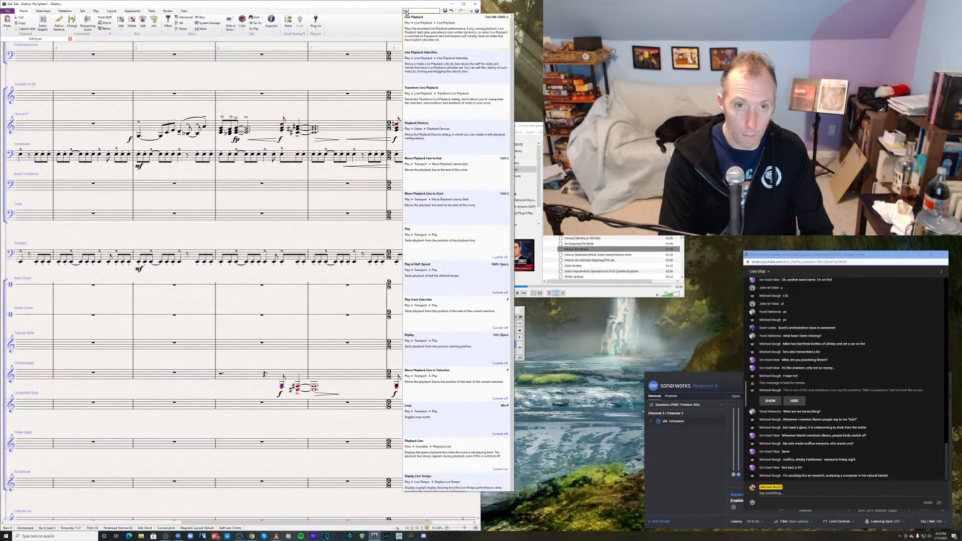
{"action": "type", "text": "lace"}
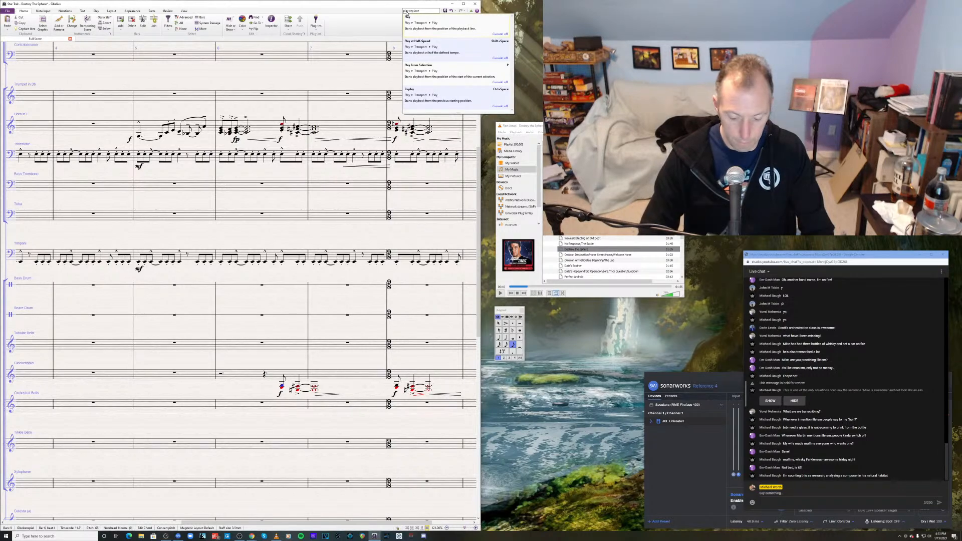
{"action": "key", "text": "BackSpace"}
{"action": "key", "text": "BackSpace"}
{"action": "key", "text": "BackSpace"}
{"action": "key", "text": "BackSpace"}
{"action": "key", "text": "BackSpace"}
{"action": "key", "text": "BackSpace"}
{"action": "key", "text": "BackSpace"}
{"action": "key", "text": "BackSpace"}
{"action": "key", "text": "BackSpace"}
{"action": "key", "text": "BackSpace"}
{"action": "key", "text": "BackSpace"}
{"action": "key", "text": "BackSpace"}
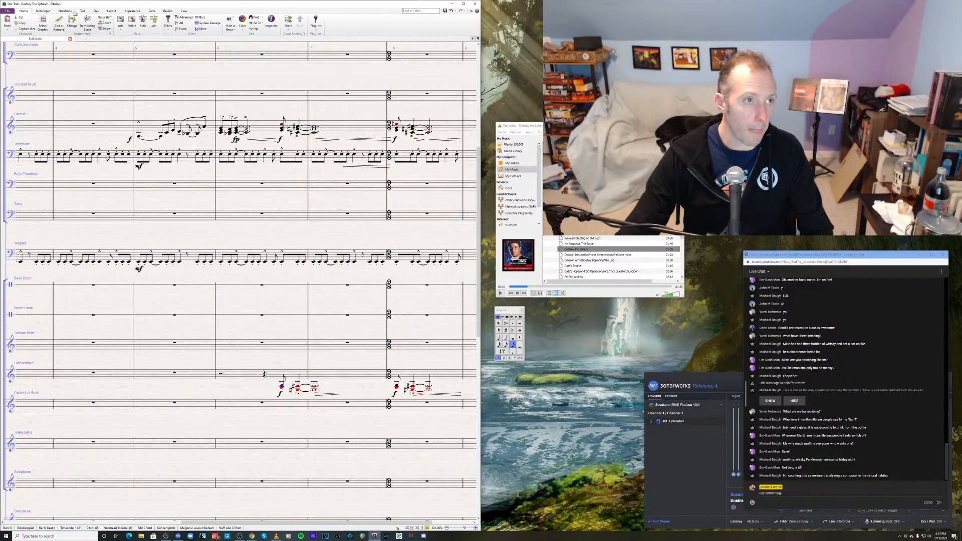
- Re-input the pitches of the Glockenspiel passage in bars 6–8 as single notes G and F♯ instead of chords
{"action": "left_click", "coordinate": [43, 10]}
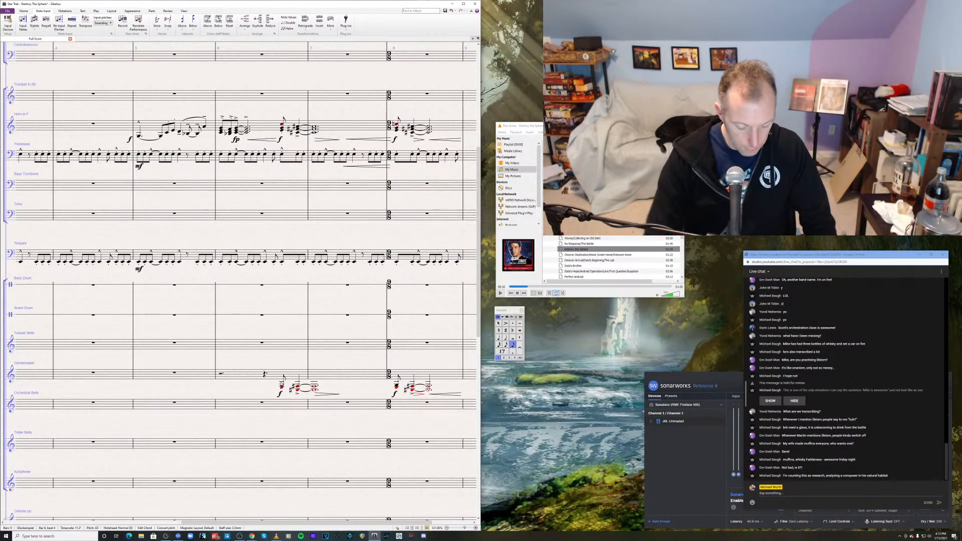
{"action": "key", "text": "alt+shift+n"}
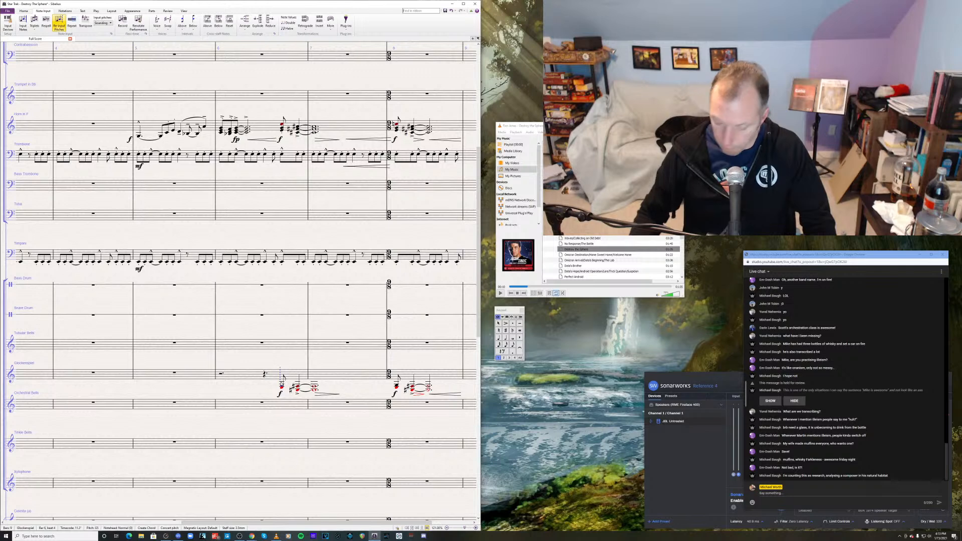
{"action": "key", "text": "g"}
{"action": "key", "text": "f"}
{"action": "key", "text": "f"}
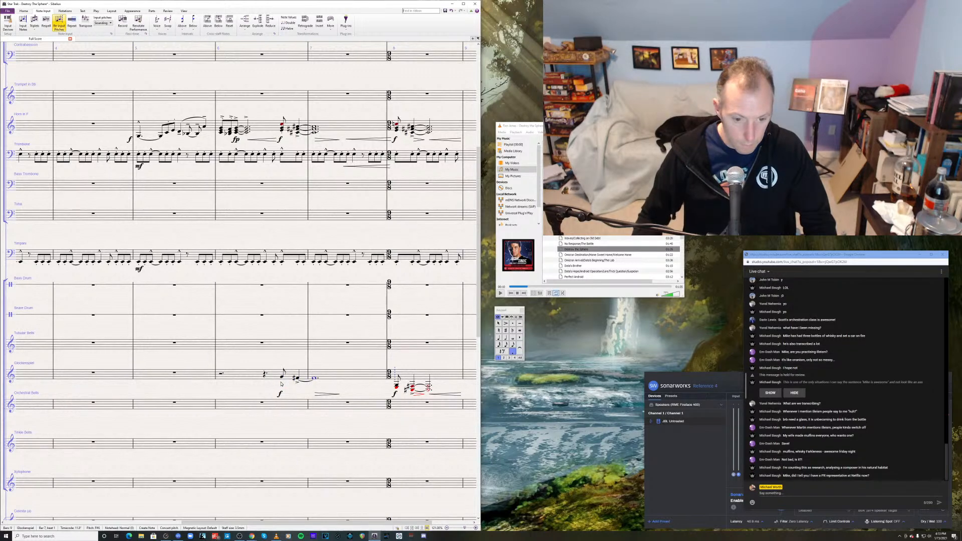
{"action": "key", "text": "g"}
{"action": "key", "text": "f"}
{"action": "key", "text": "f"}
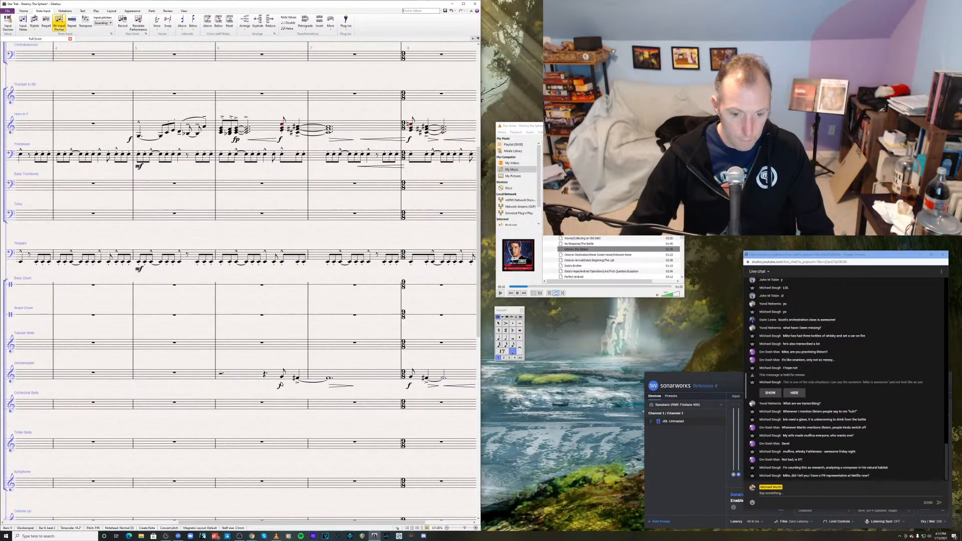
{"action": "key", "text": "Escape"}
- Transpose the whole Glockenspiel passage in bars 6–8 up one octave
{"action": "left_click", "coordinate": [285, 377]}
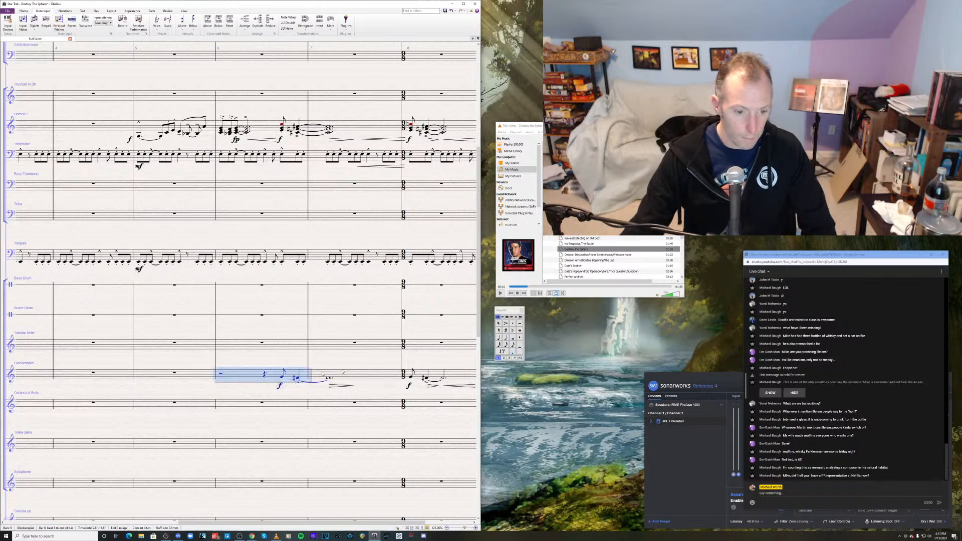
{"action": "left_click", "coordinate": [433, 378], "text": "shift"}
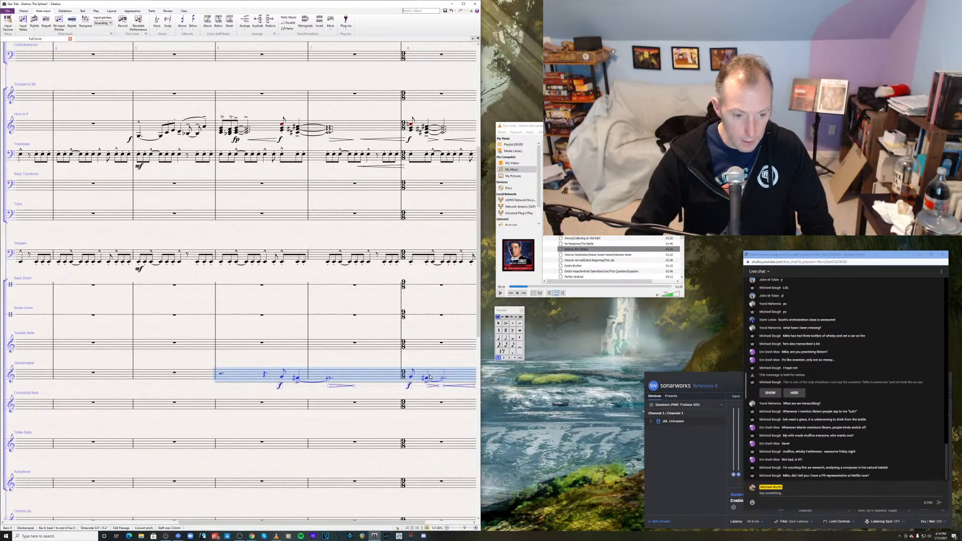
{"action": "key", "text": "ctrl+Up"}
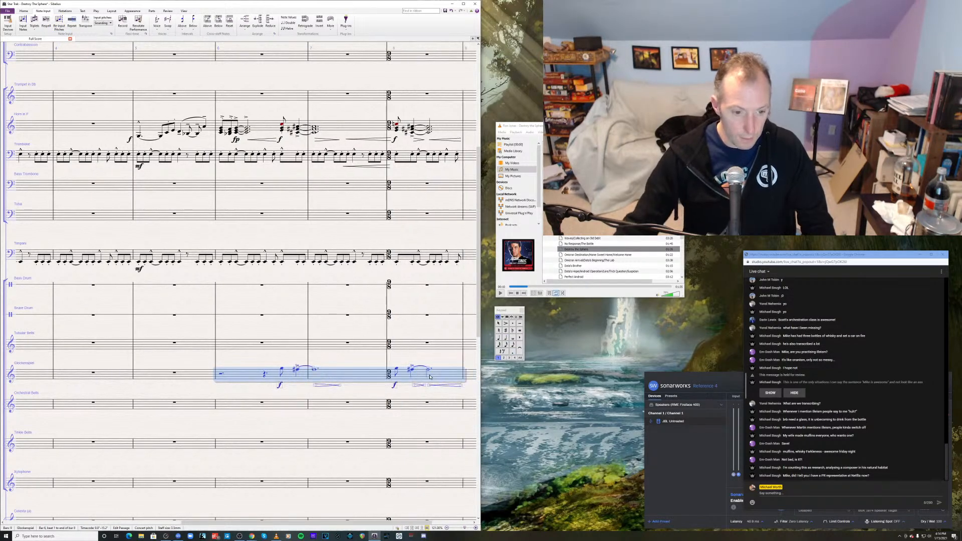
- Play the score back from the Timpani note in bar 5 through bar 8 to check the Glockenspiel part, and stop
{"action": "left_click", "coordinate": [197, 262]}
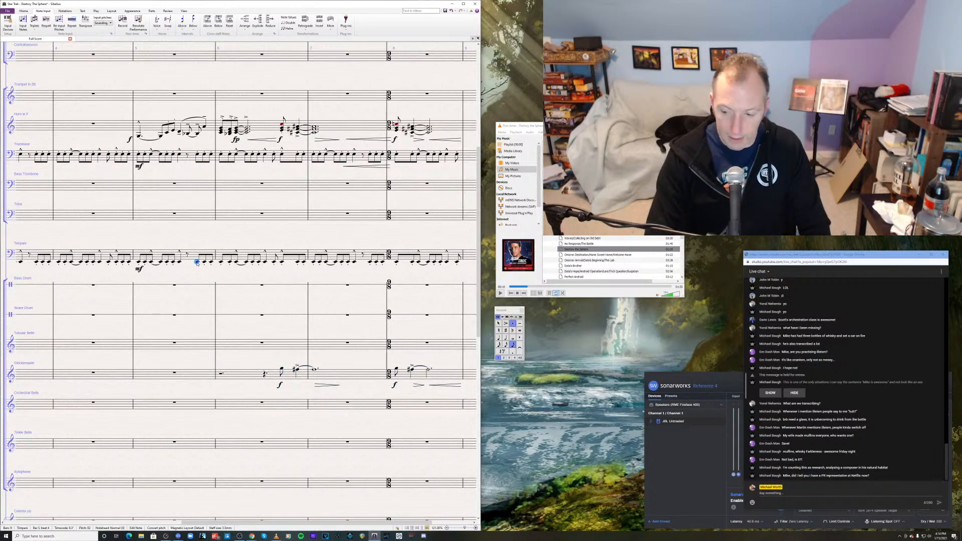
{"action": "key", "text": "p"}
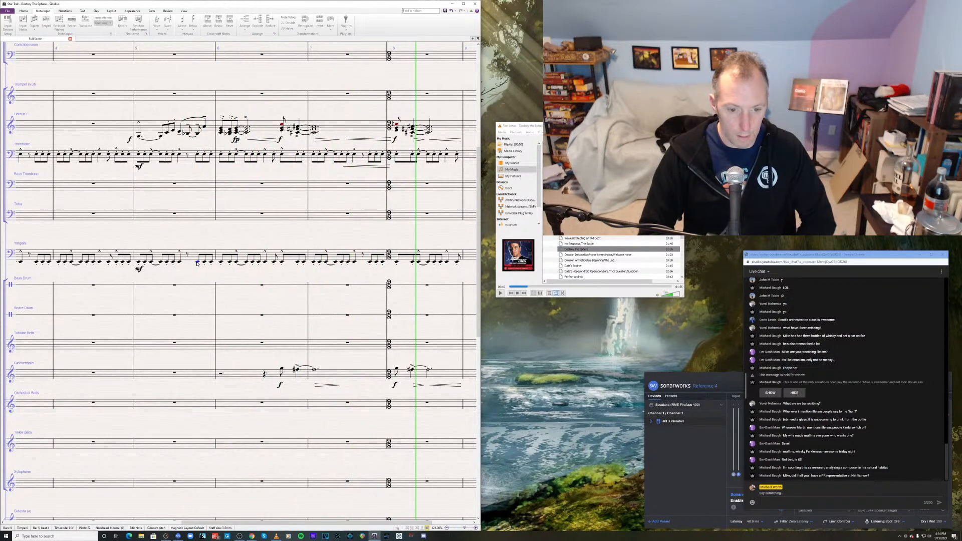
{"action": "key", "text": "space"}
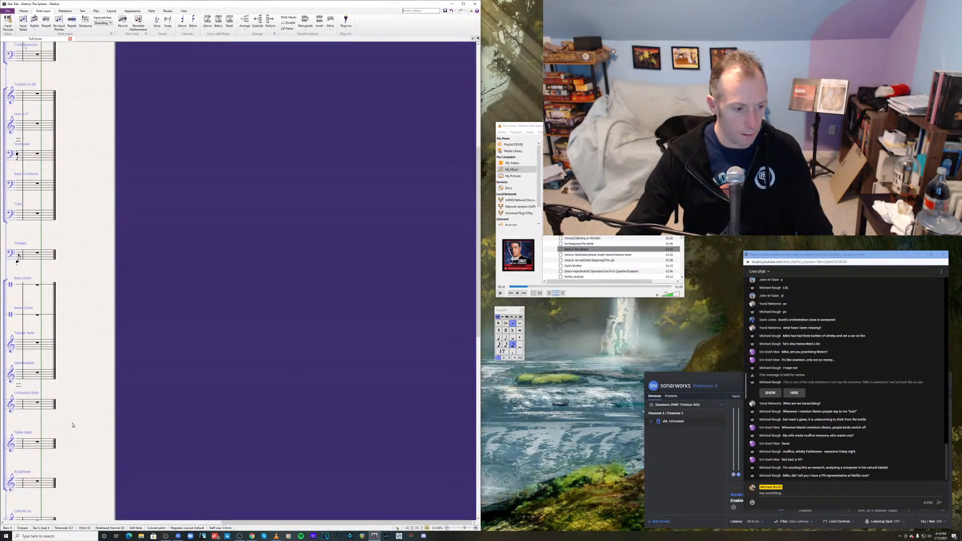
- Re-input the Violin I chords in bar 8 at lower pitches, in the same register as the bar 6 chords
{"action": "left_click_drag", "start_coordinate": [191, 308], "coordinate": [328, 209]}
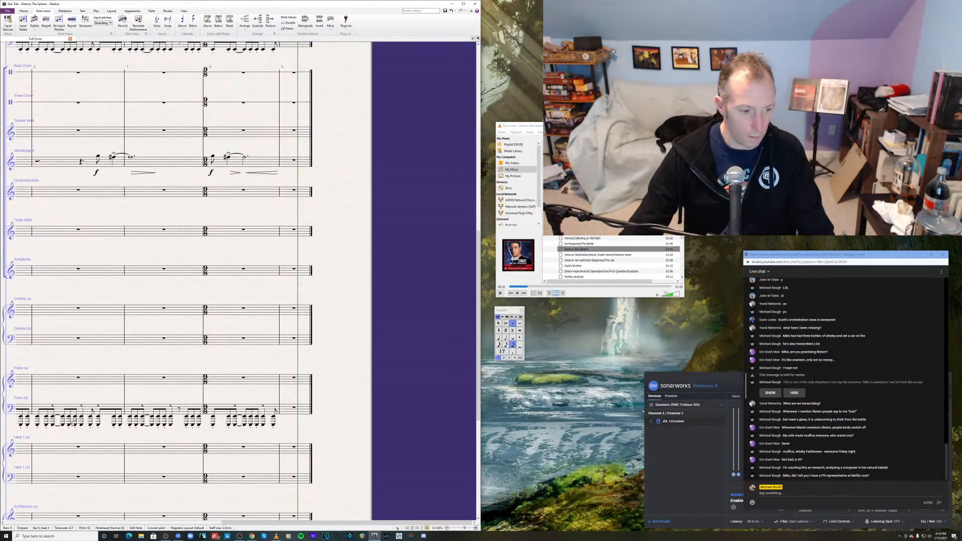
{"action": "left_click_drag", "start_coordinate": [106, 400], "coordinate": [167, 275]}
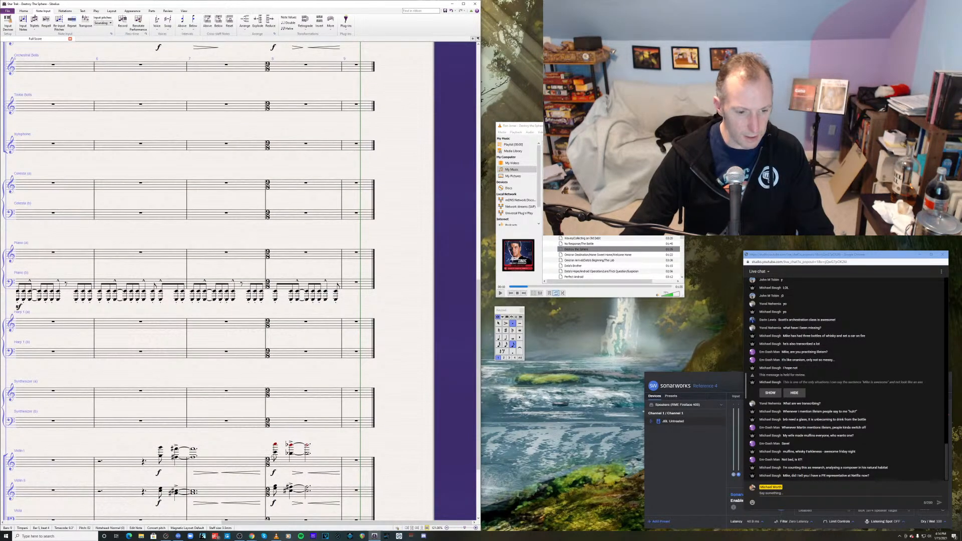
{"action": "left_click", "coordinate": [275, 452]}
{"action": "key", "text": "ctrl+shift+i"}
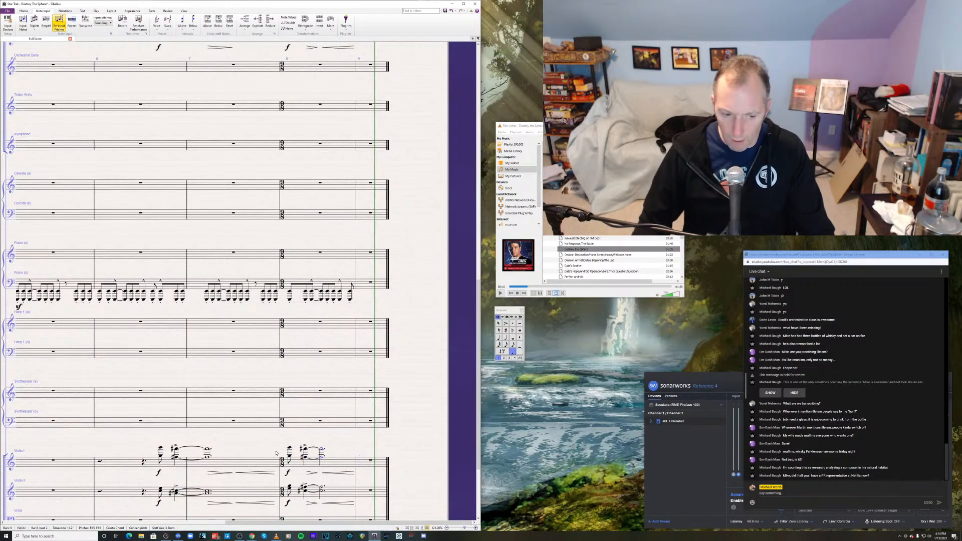
{"action": "key", "text": "Escape"}
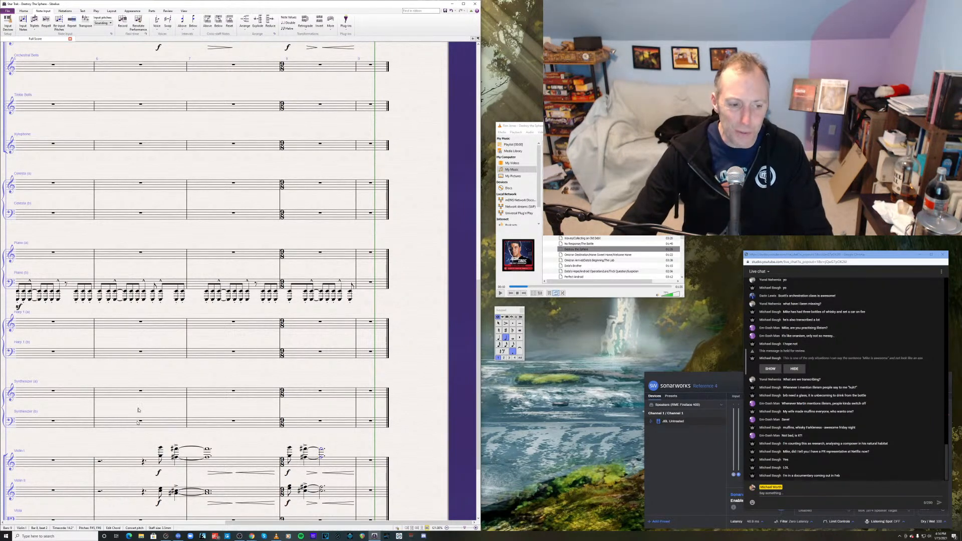
- Show the message held for review in the live chat
{"action": "left_click_drag", "start_coordinate": [150, 408], "coordinate": [192, 406]}
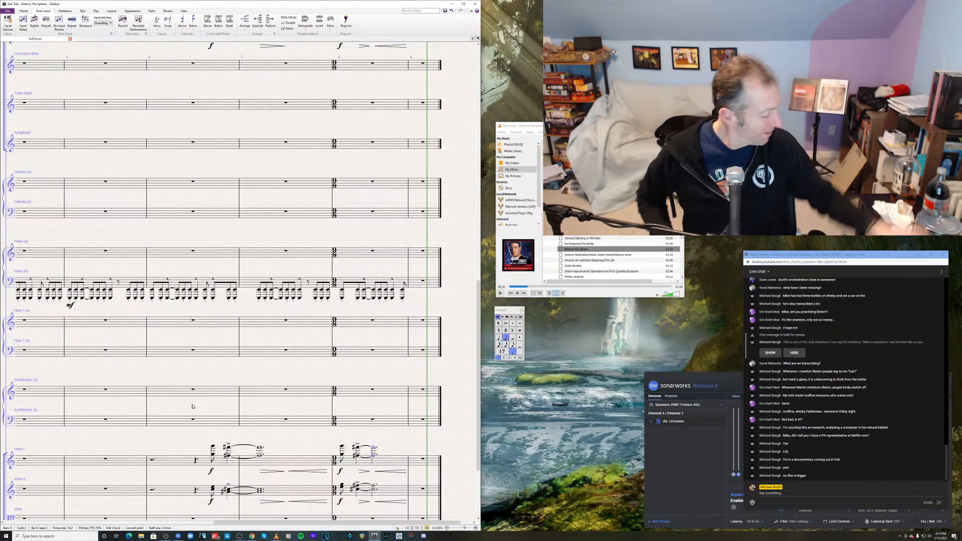
{"action": "scroll", "coordinate": [192, 406], "scroll_direction": "up", "scroll_amount": 1}
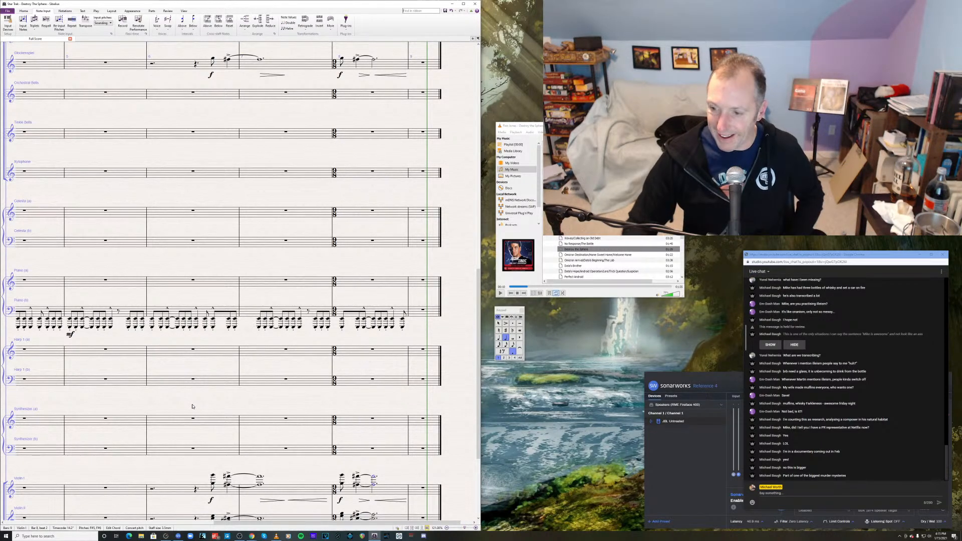
{"action": "left_click", "coordinate": [770, 345]}
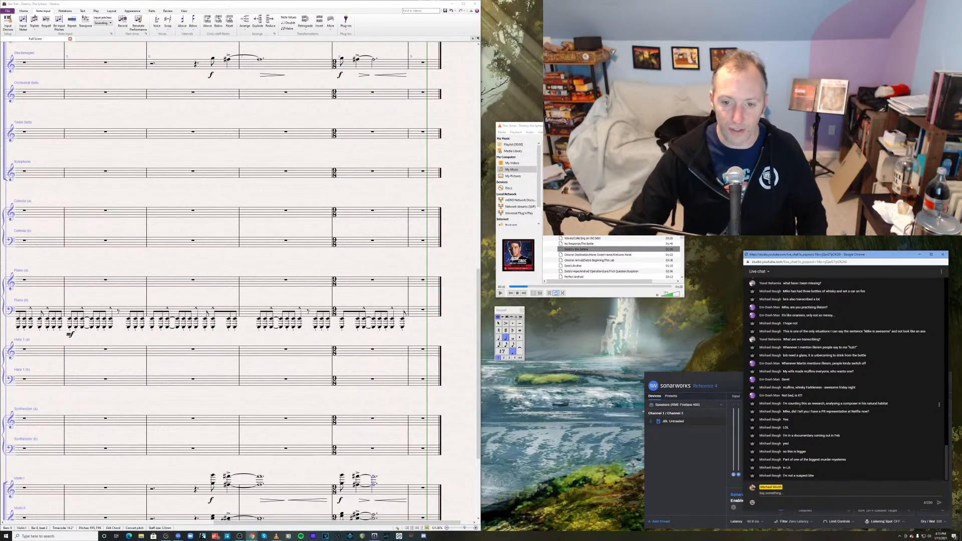
- Rewind the recording, play the score back from the first Piano chord in bar 1 through bar 8, and stop
{"action": "left_click", "coordinate": [507, 287]}
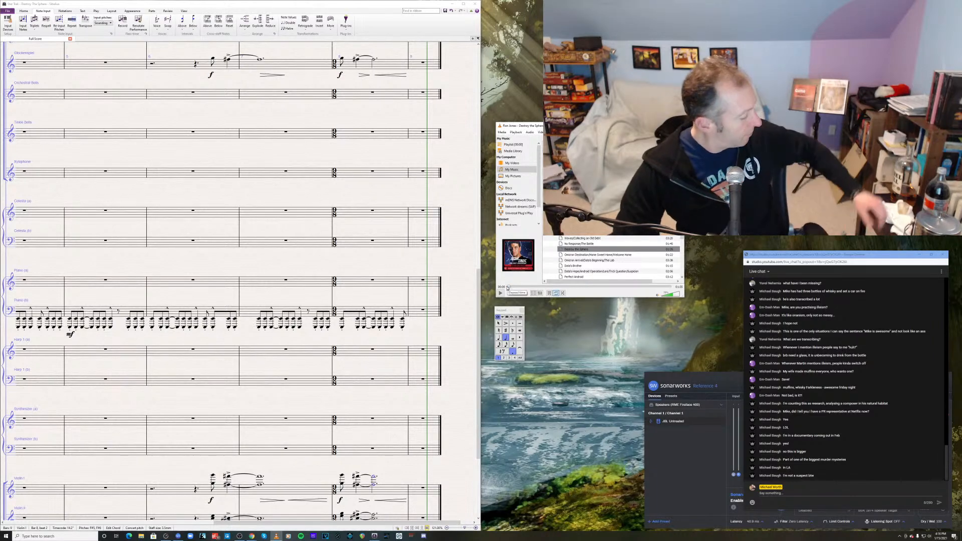
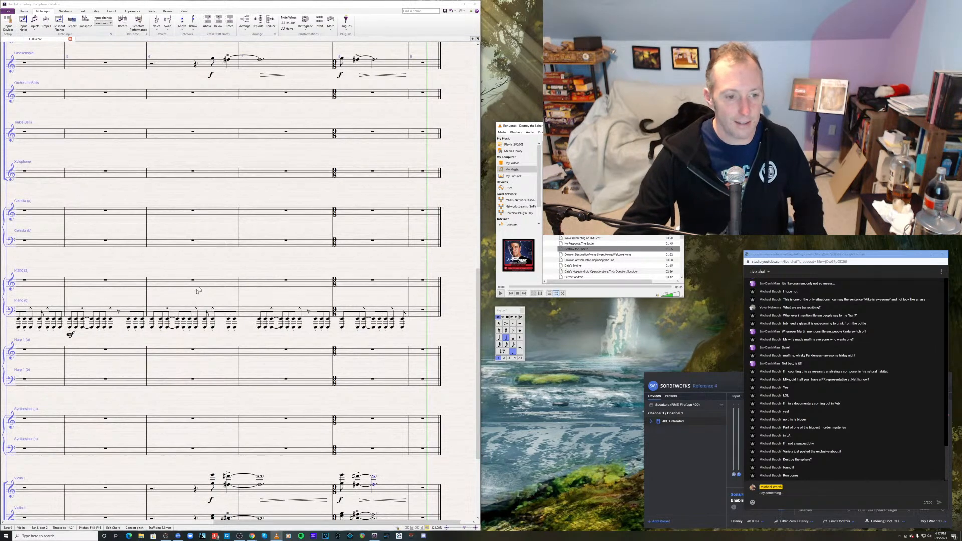
{"action": "left_click_drag", "start_coordinate": [191, 293], "coordinate": [307, 286]}
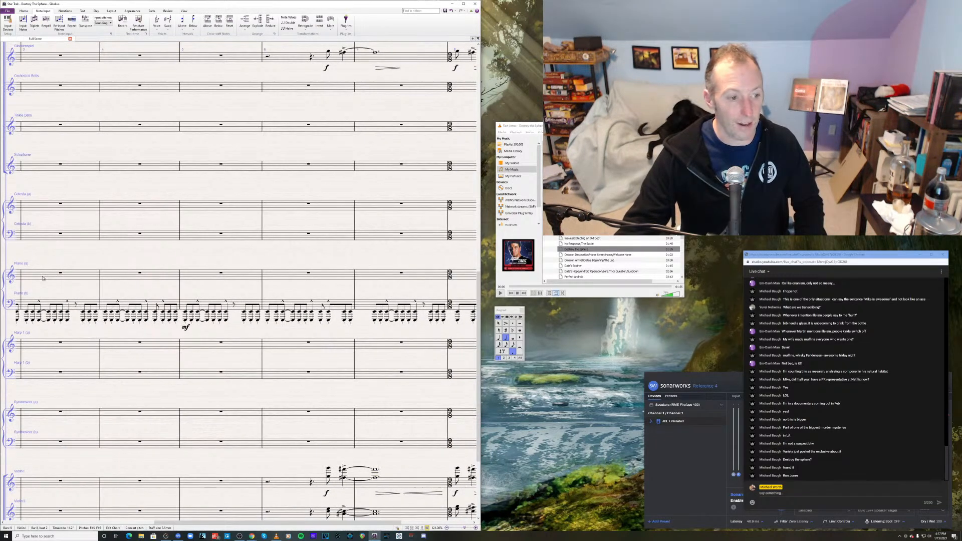
{"action": "left_click_drag", "start_coordinate": [83, 286], "coordinate": [209, 283]}
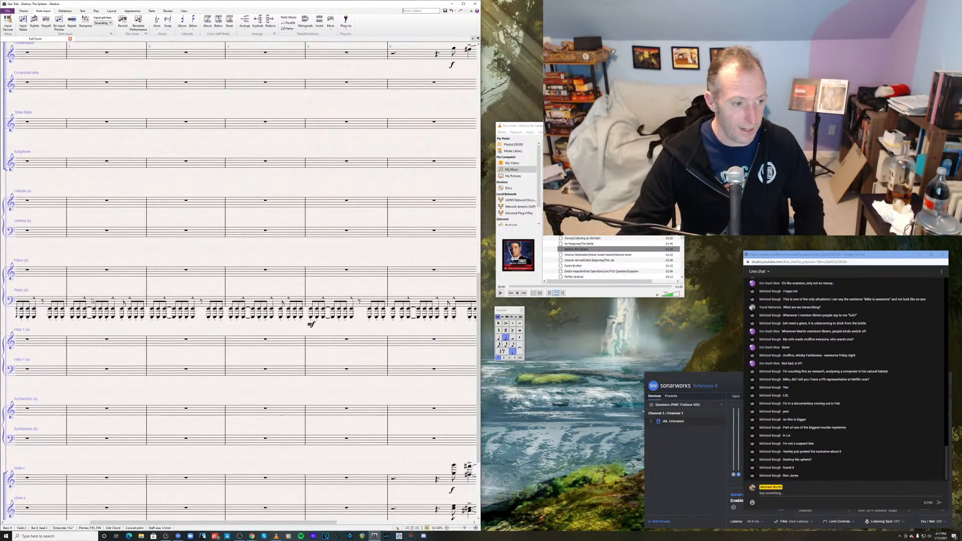
{"action": "left_click_drag", "start_coordinate": [52, 287], "coordinate": [115, 287]}
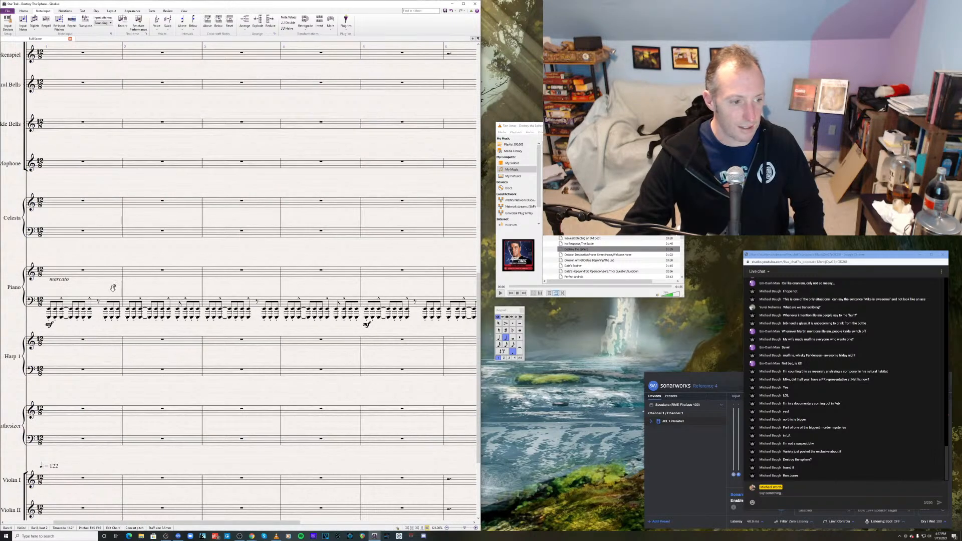
{"action": "left_click", "coordinate": [57, 311]}
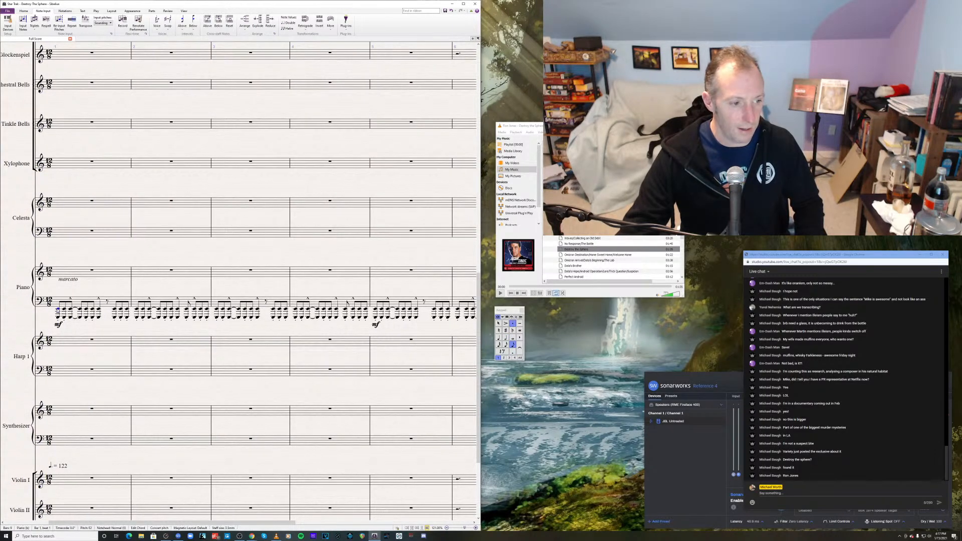
{"action": "key", "text": "space"}
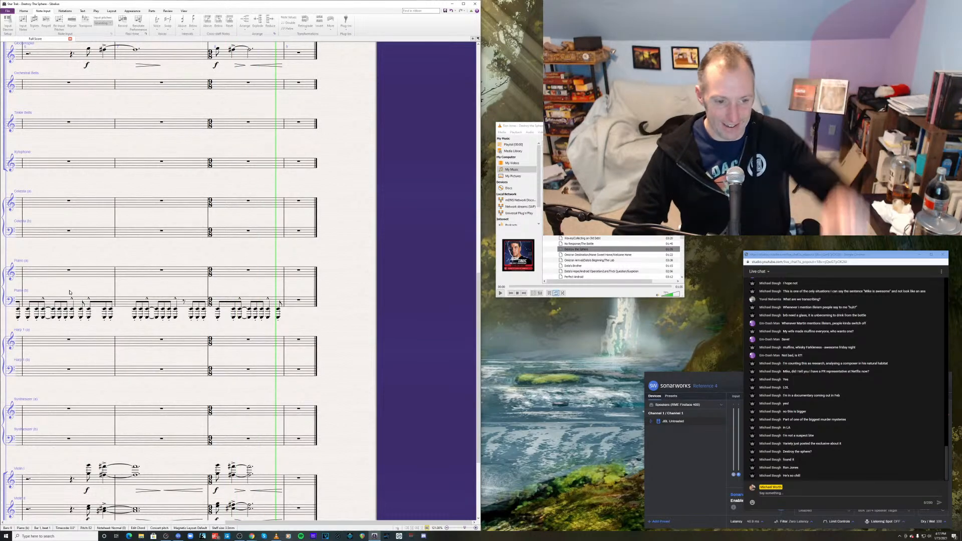
{"action": "key", "text": "space"}
{"action": "key", "text": "Escape"}
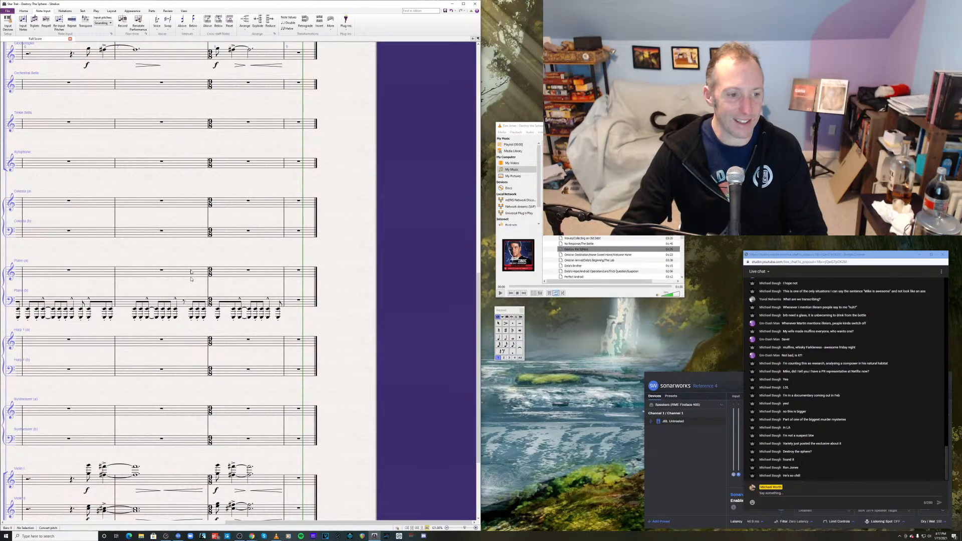
- Play the opening of the "Destroy the Sphere" recording against the zoomed-out full score, restart the track, and pause it
{"action": "left_click_drag", "start_coordinate": [194, 257], "coordinate": [224, 331]}
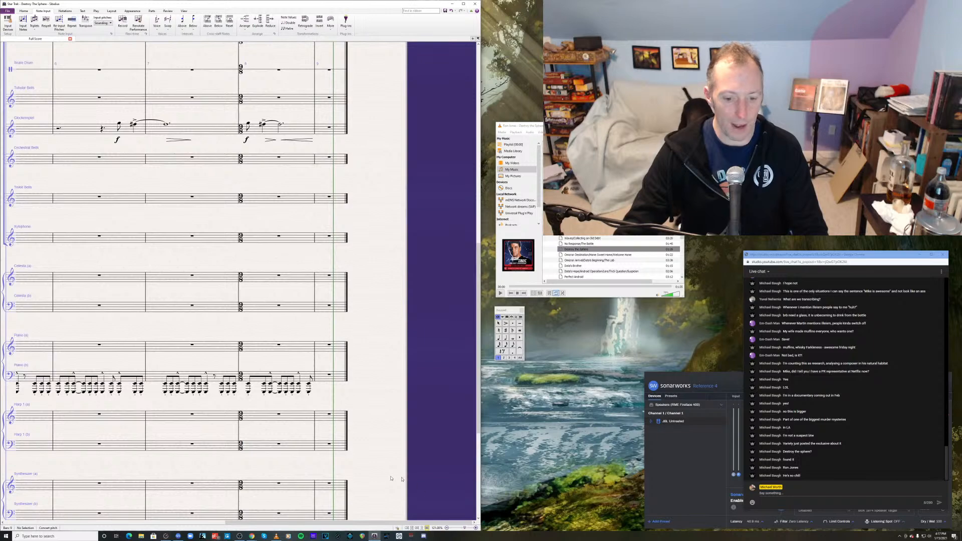
{"action": "left_click", "coordinate": [447, 528]}
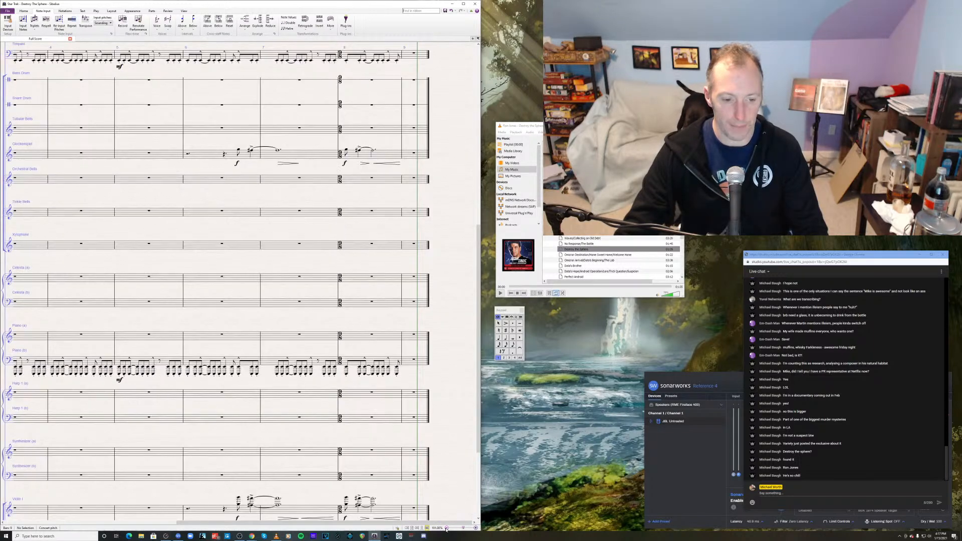
{"action": "left_click", "coordinate": [447, 528]}
{"action": "left_click", "coordinate": [446, 528]}
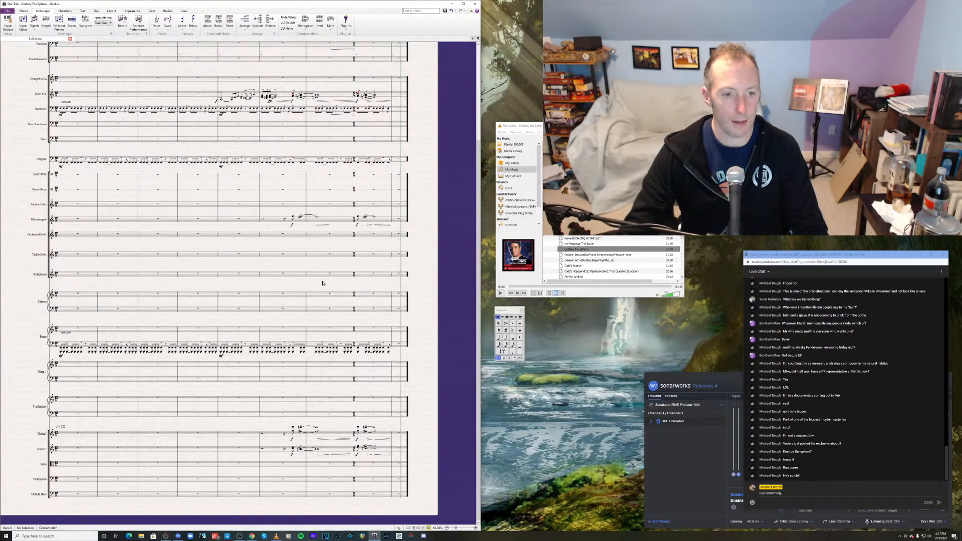
{"action": "left_click_drag", "start_coordinate": [322, 283], "coordinate": [319, 323]}
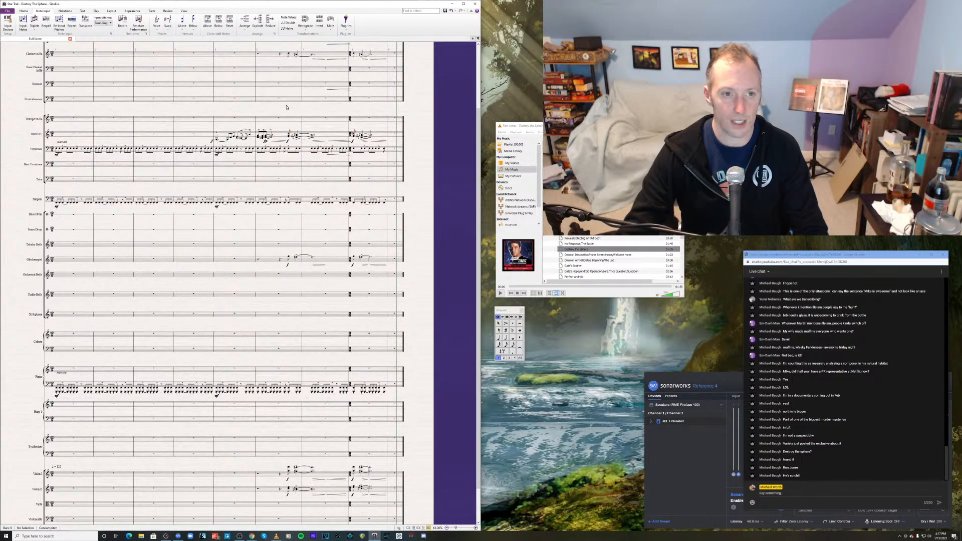
{"action": "left_click_drag", "start_coordinate": [282, 130], "coordinate": [286, 182]}
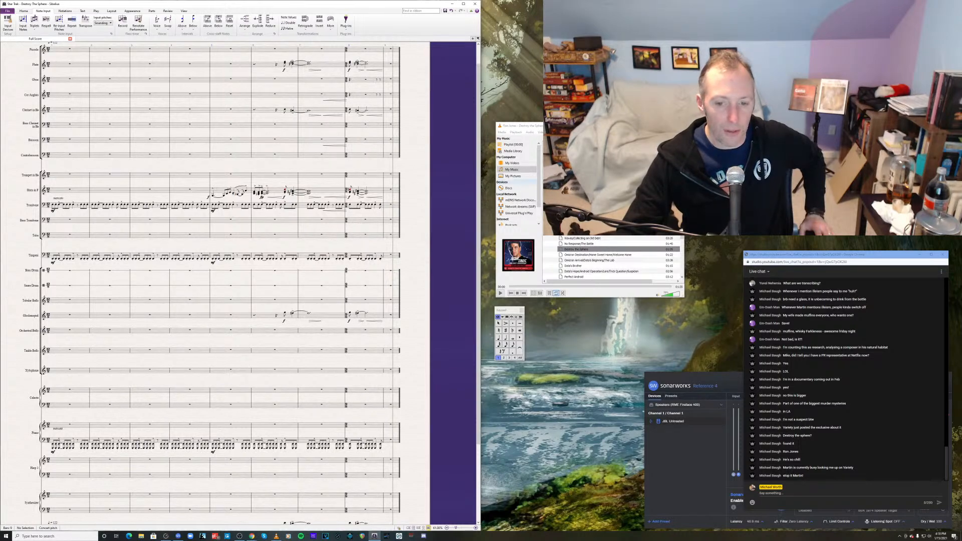
{"action": "left_click", "coordinate": [548, 253]}
{"action": "double_click", "coordinate": [559, 249]}
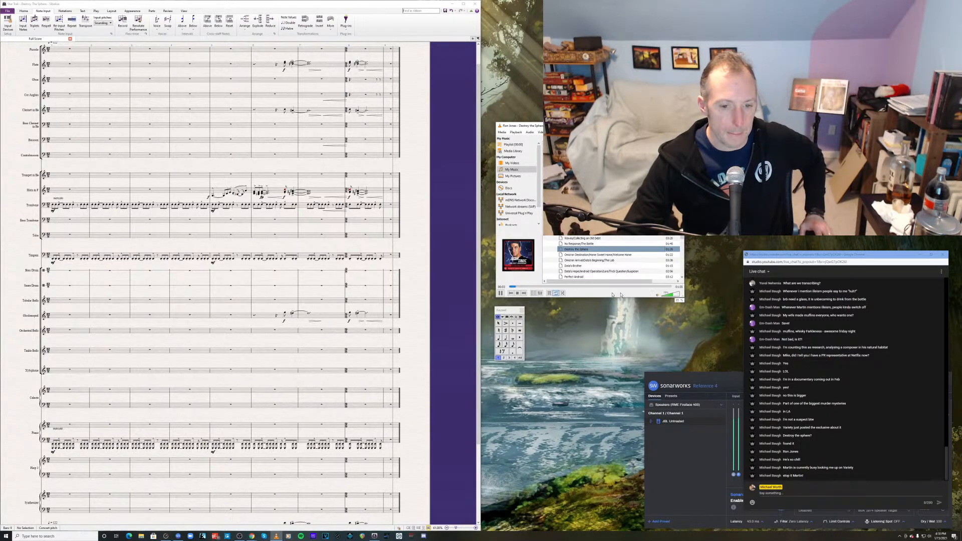
{"action": "left_click", "coordinate": [511, 293]}
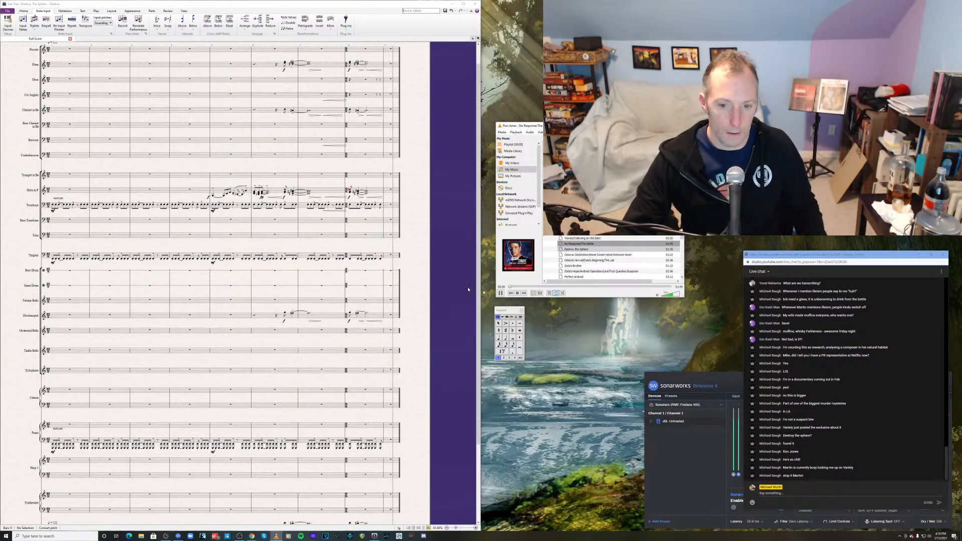
{"action": "double_click", "coordinate": [565, 249]}
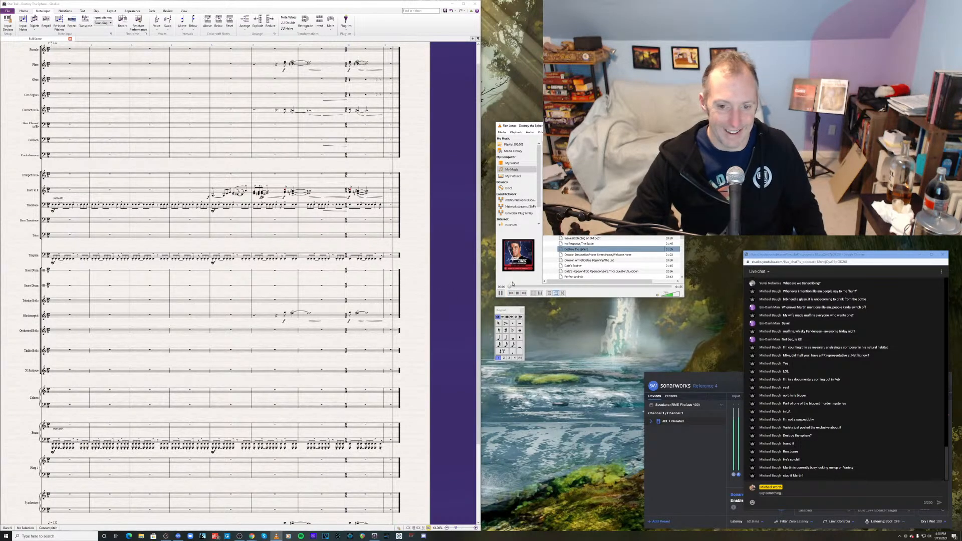
{"action": "left_click", "coordinate": [501, 293]}
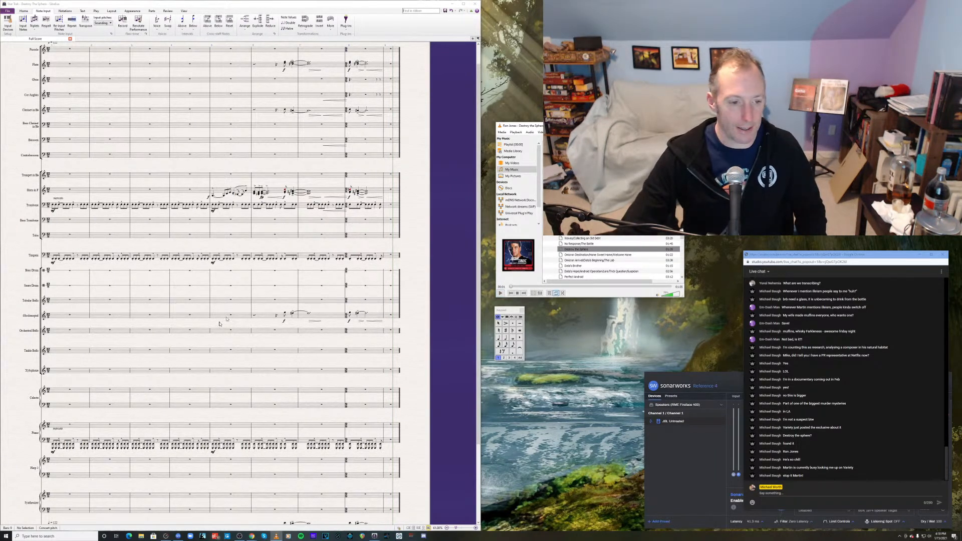
- Listen to the recording's opening twice from the start, pausing after each pass, to compare it with the transcribed bars
{"action": "left_click", "coordinate": [500, 293]}
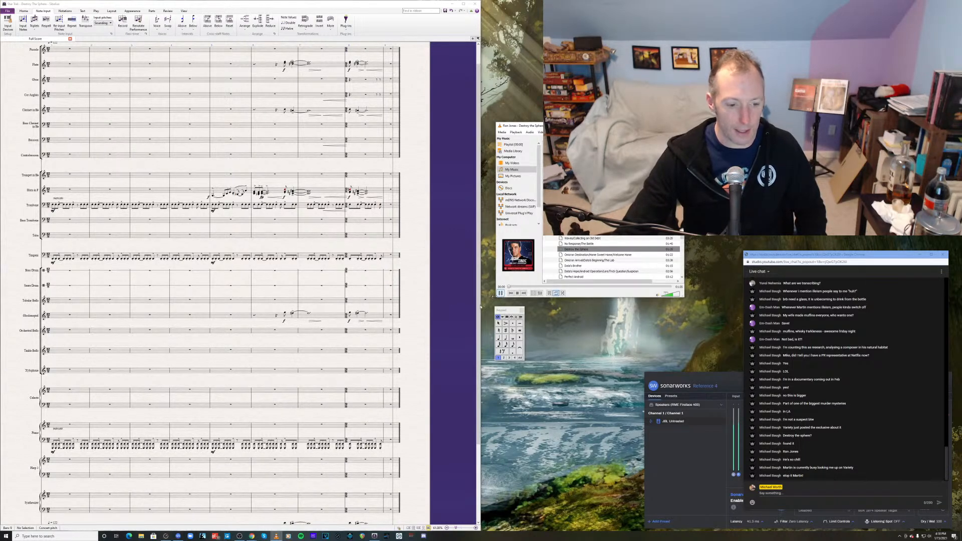
{"action": "left_click", "coordinate": [307, 421]}
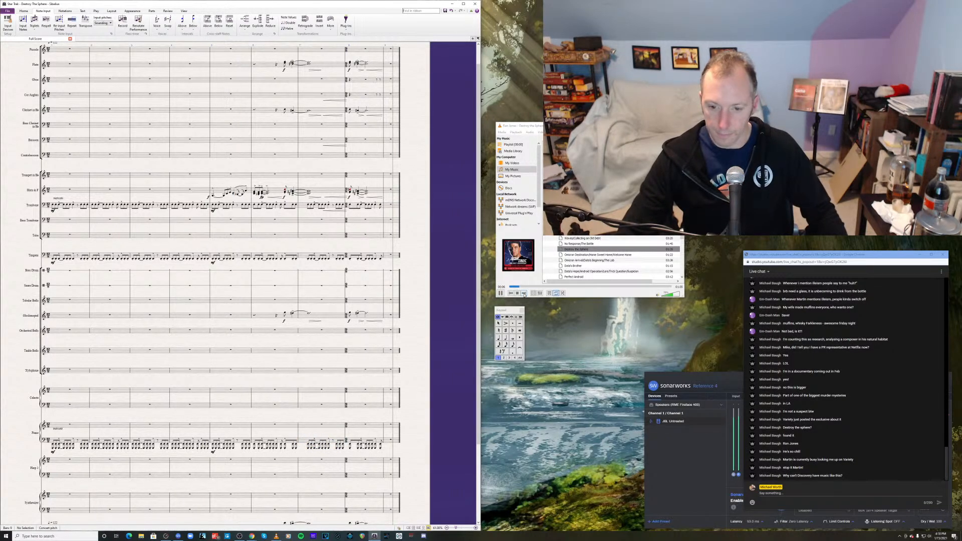
{"action": "left_click", "coordinate": [500, 293]}
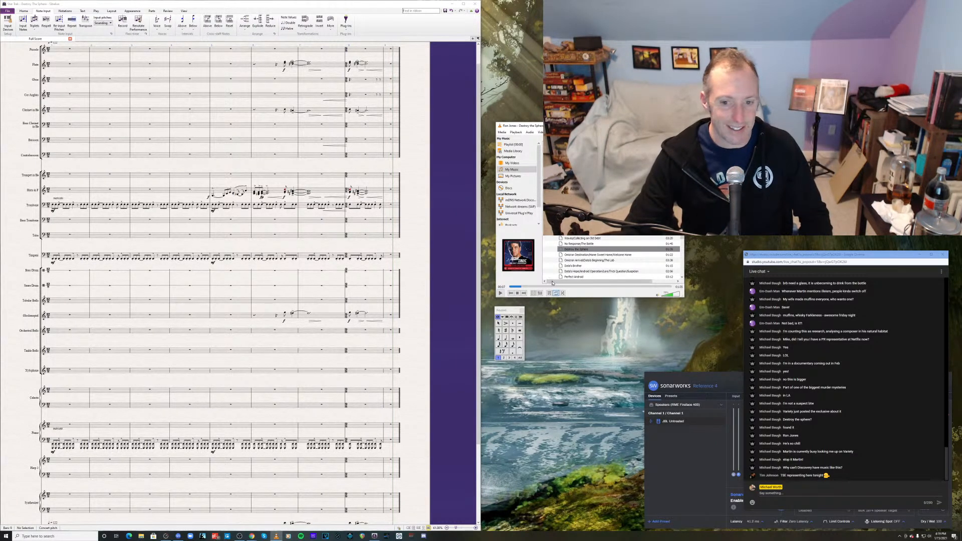
{"action": "left_click", "coordinate": [509, 287]}
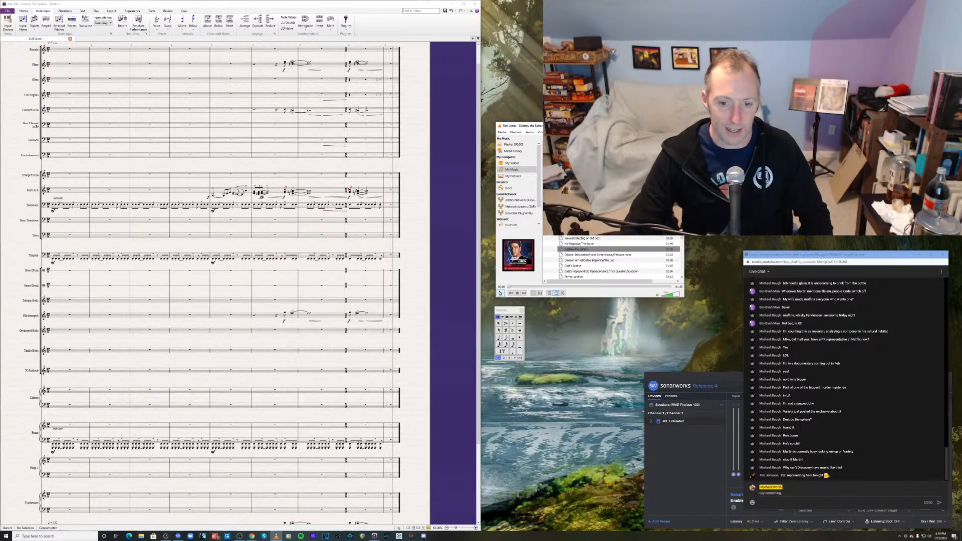
{"action": "left_click", "coordinate": [500, 293]}
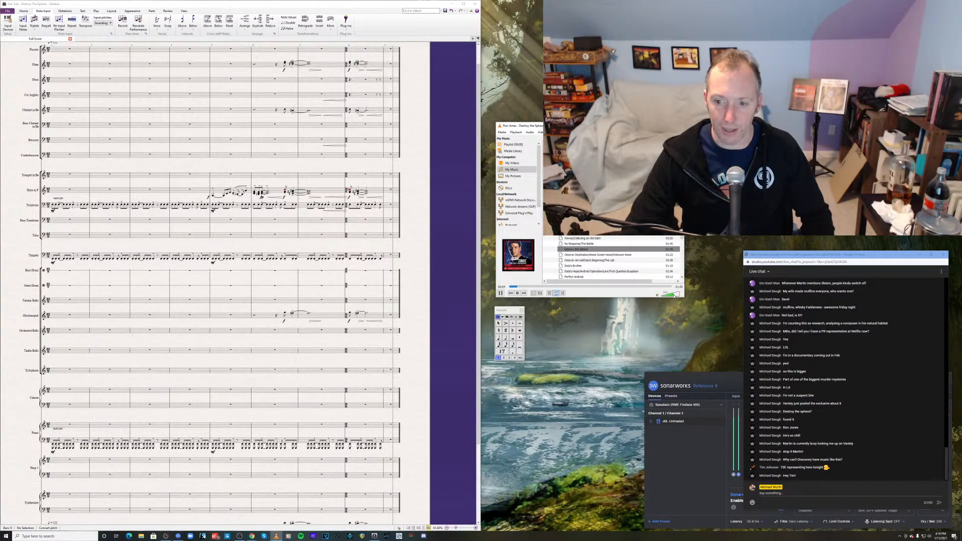
{"action": "left_click", "coordinate": [501, 294]}
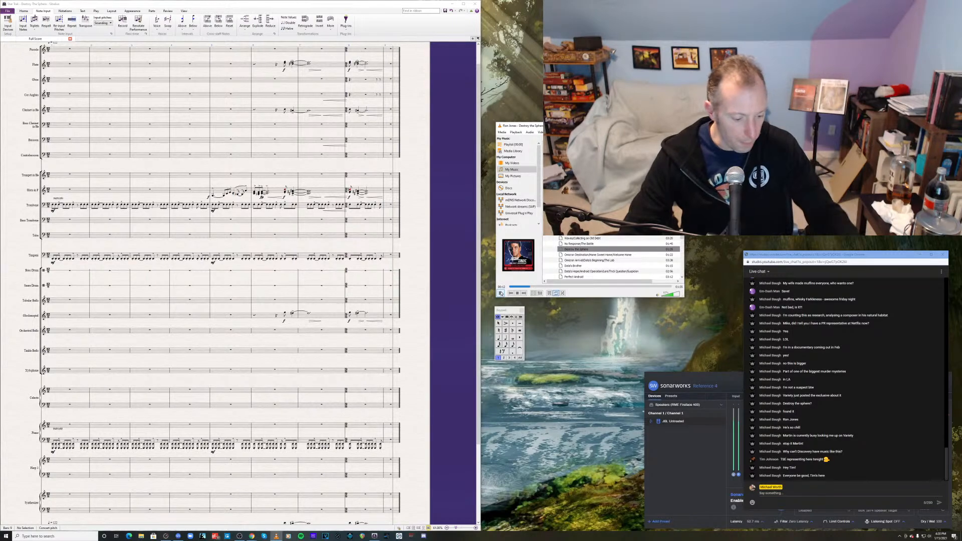
- Play the score back from the first Timpani note in bar 1 through bar 8, and stop
{"action": "left_click", "coordinate": [336, 439]}
{"action": "key", "text": "Escape"}
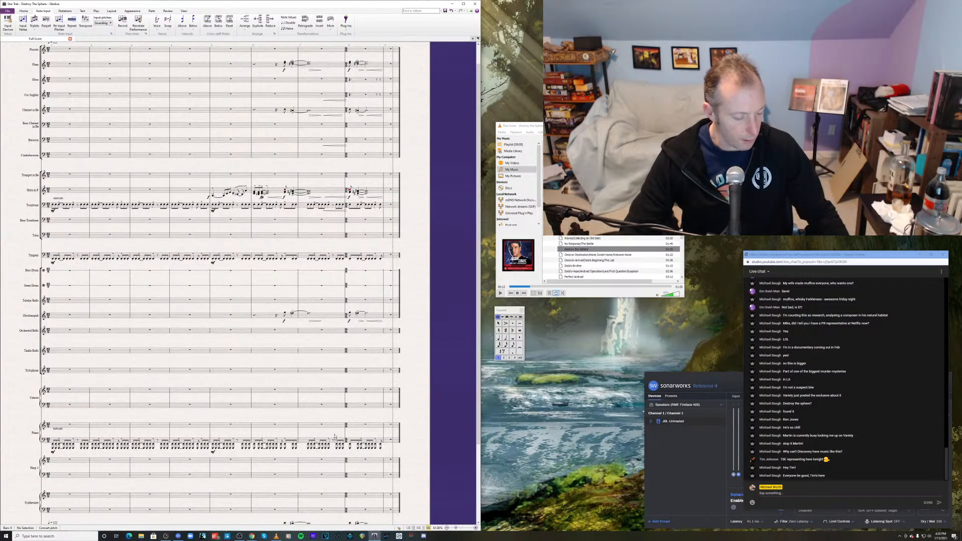
{"action": "left_click", "coordinate": [52, 261]}
{"action": "key", "text": "space"}
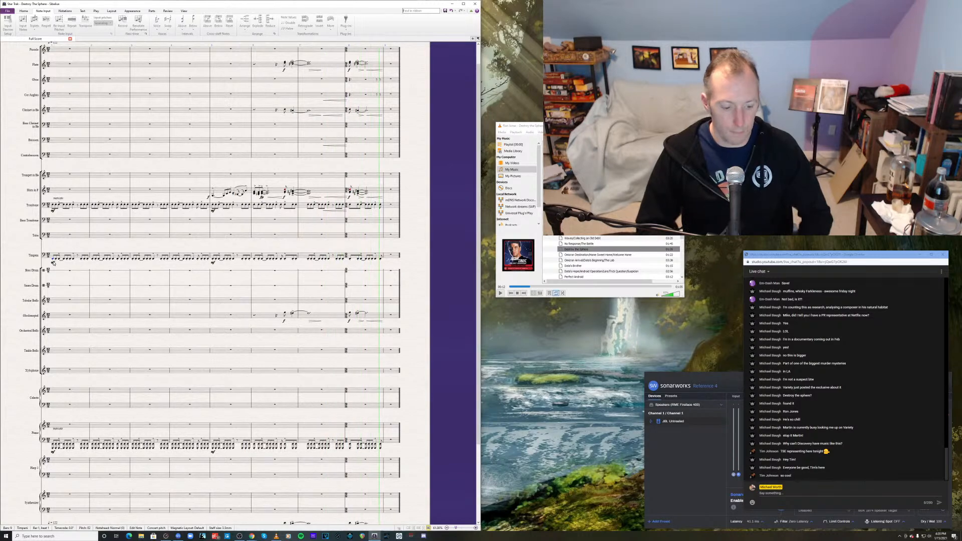
{"action": "key", "text": "Escape"}
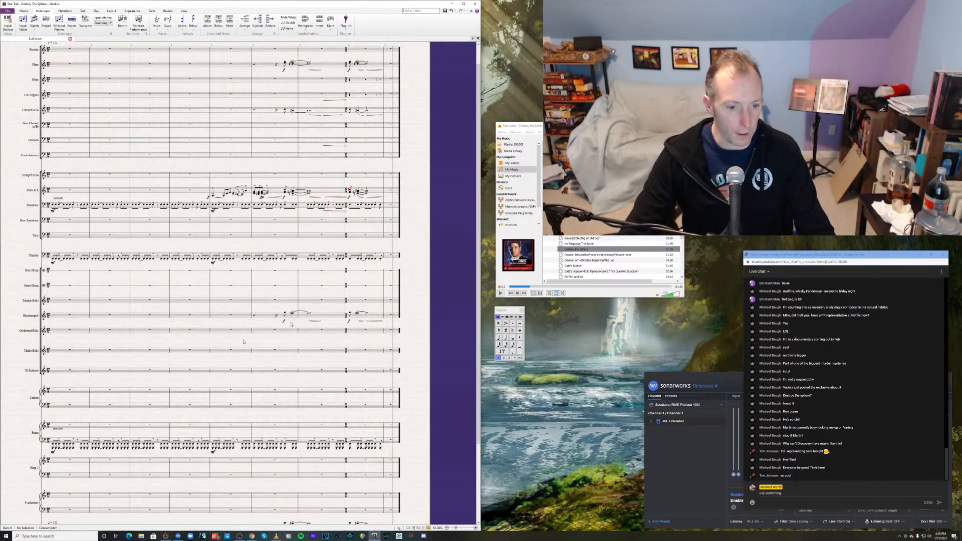
- Add rehearsal mark A at bar 9 and copy the Piano left-hand passage from bars 1–2 to start there
{"action": "scroll", "coordinate": [324, 359], "scroll_direction": "down", "scroll_amount": 4}
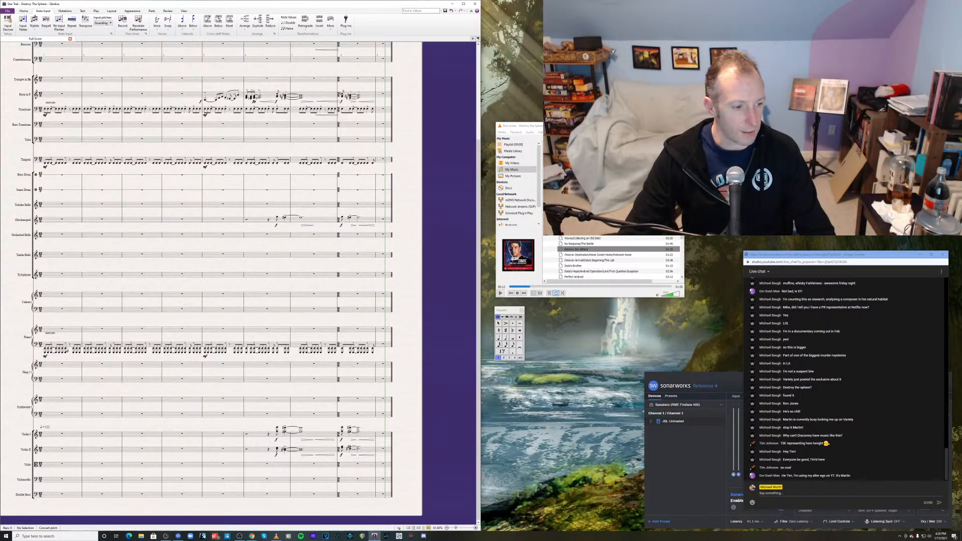
{"action": "left_click", "coordinate": [72, 346]}
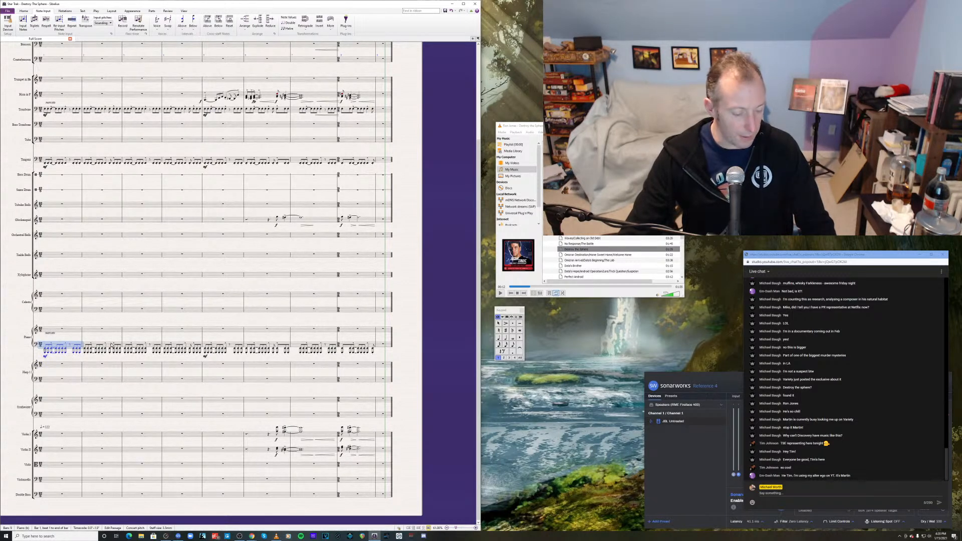
{"action": "left_click", "coordinate": [112, 346], "text": "shift"}
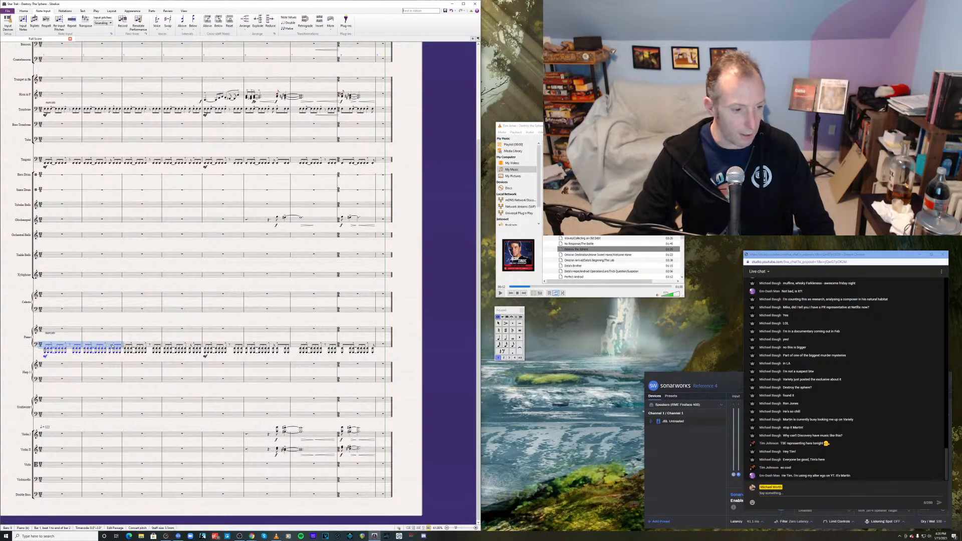
{"action": "left_click", "coordinate": [381, 345]}
{"action": "key", "text": "ctrl+r"}
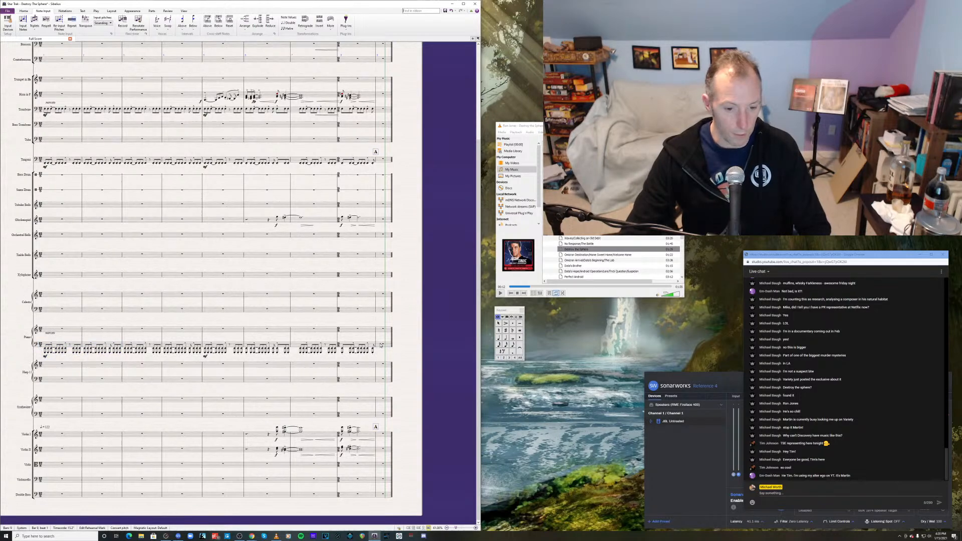
{"action": "left_click", "coordinate": [380, 346]}
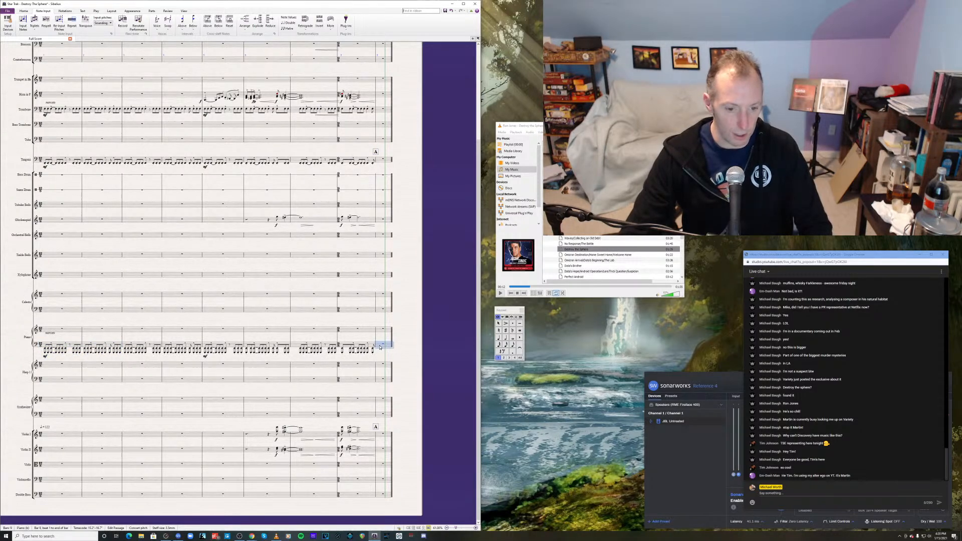
{"action": "key", "text": "ctrl+v"}
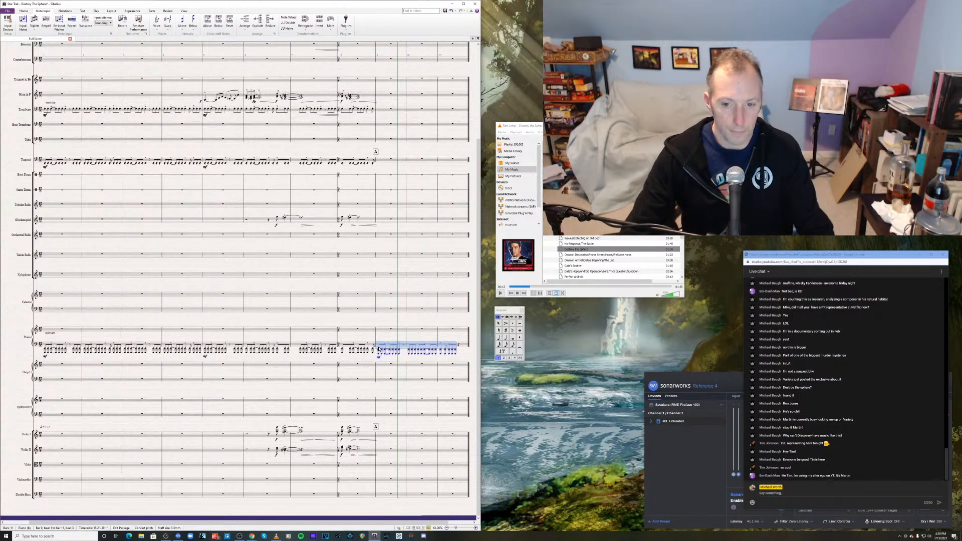
{"action": "key", "text": "Escape"}
- Compare the recording's passage around bars 8–9 with the score by playing back from the Piano's bar 8, then resume and pause the recording
{"action": "left_click", "coordinate": [526, 287]}
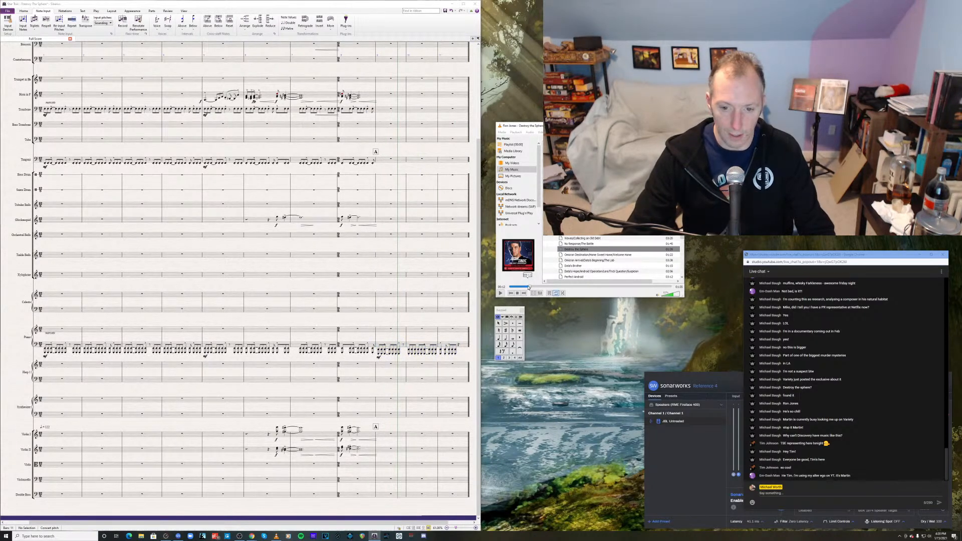
{"action": "left_click", "coordinate": [525, 287]}
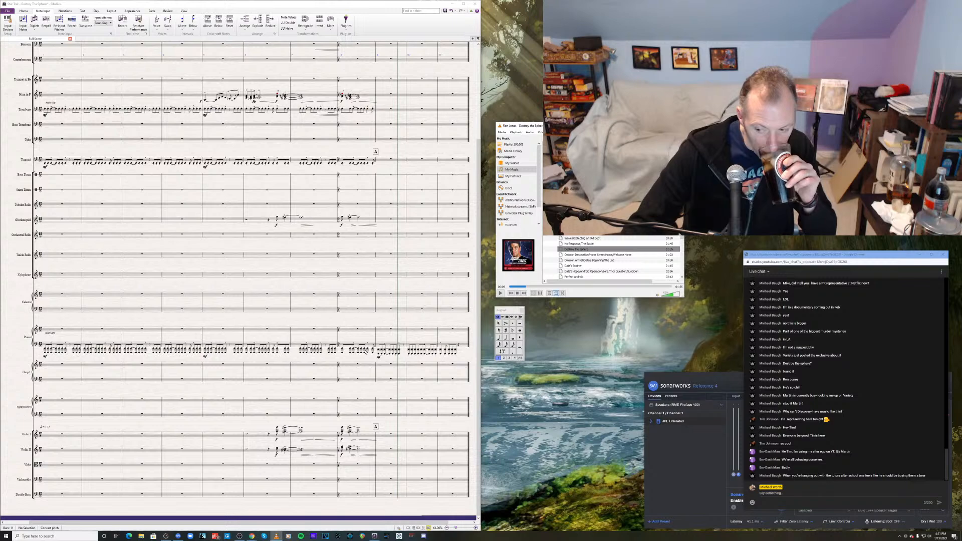
{"action": "left_click", "coordinate": [342, 350]}
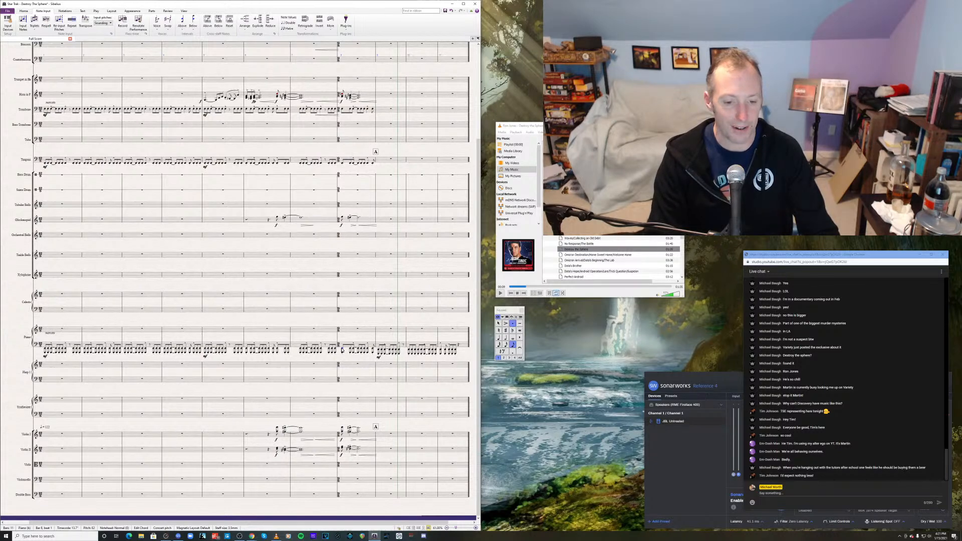
{"action": "key", "text": "p"}
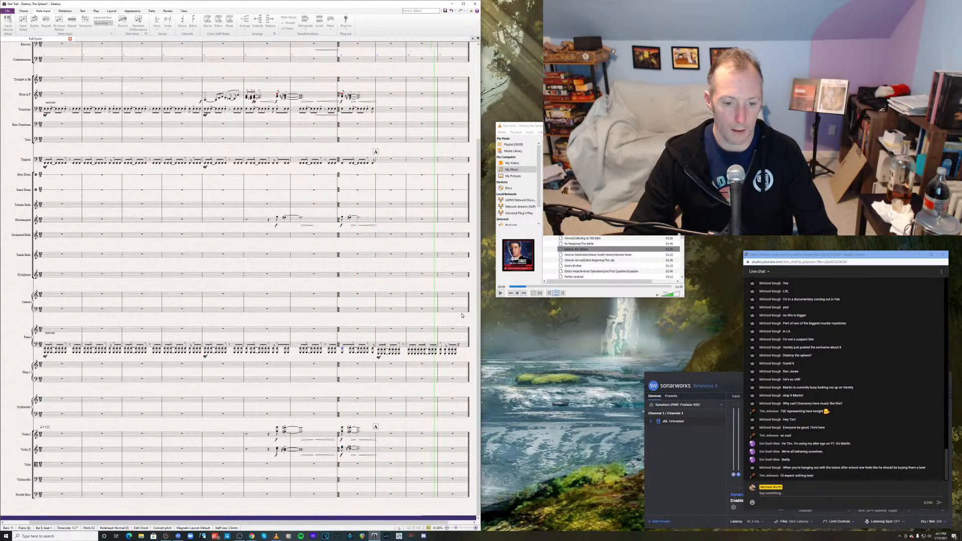
{"action": "key", "text": "Escape"}
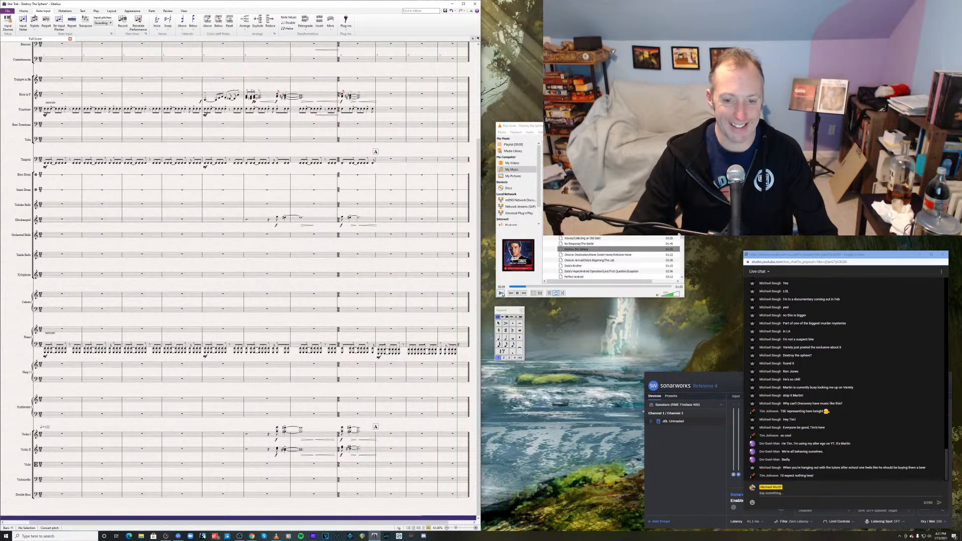
{"action": "left_click", "coordinate": [500, 293]}
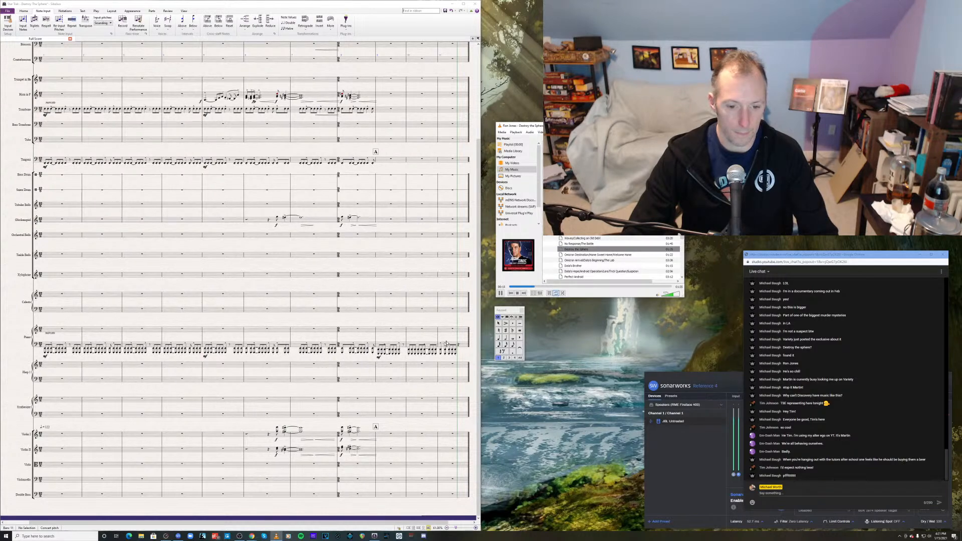
{"action": "left_click", "coordinate": [500, 293]}
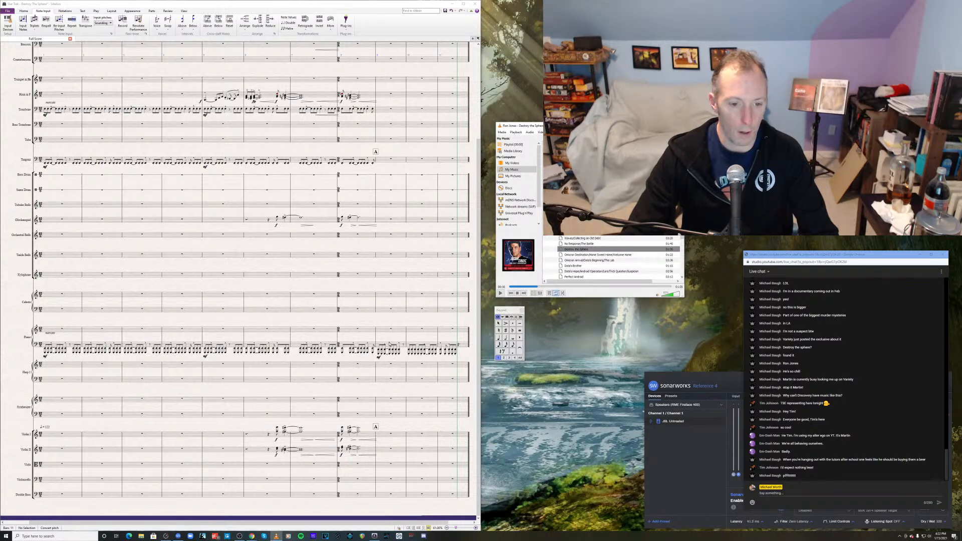
- Delete the pasted Piano left-hand passage from bar 9 through the end of bar 11
{"action": "left_click", "coordinate": [389, 344]}
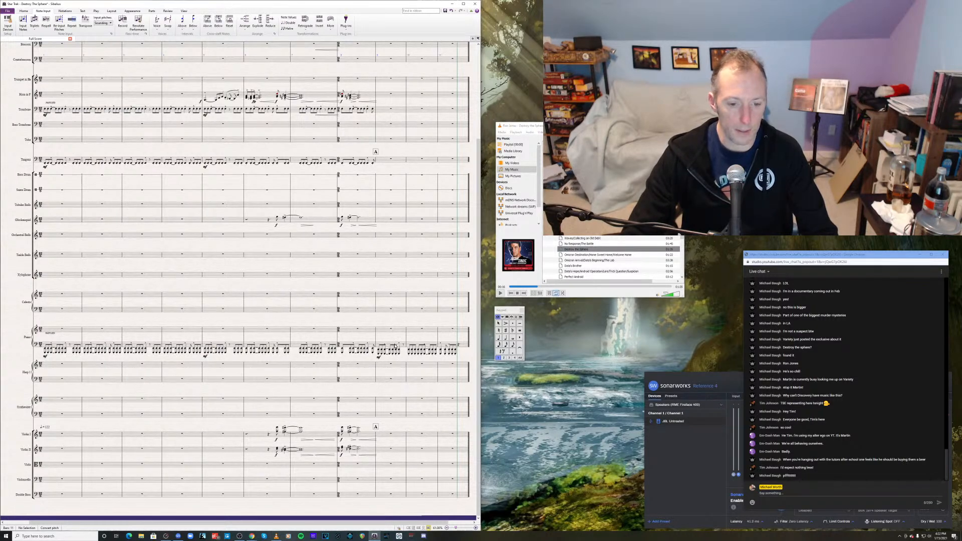
{"action": "left_click", "coordinate": [396, 345]}
{"action": "left_click", "coordinate": [404, 345]}
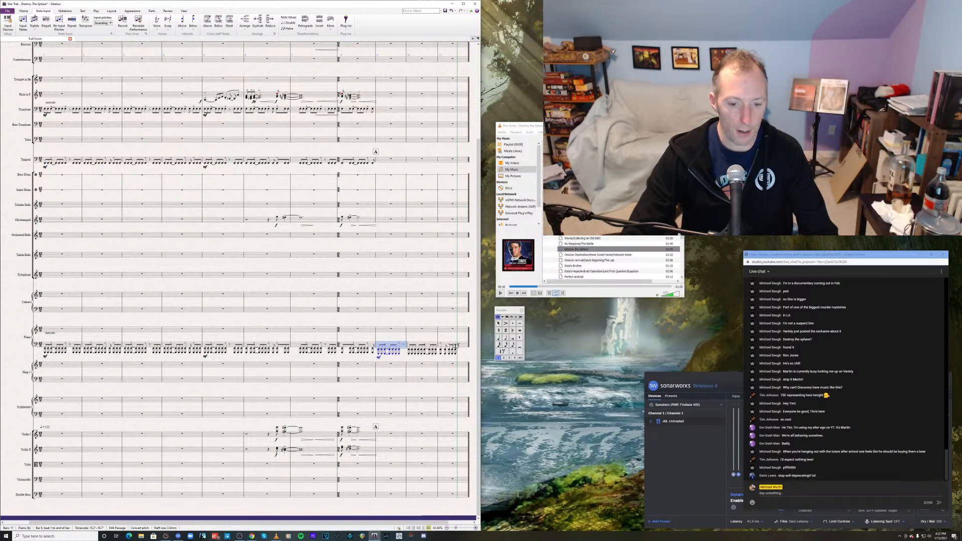
{"action": "left_click", "coordinate": [454, 345], "text": "shift"}
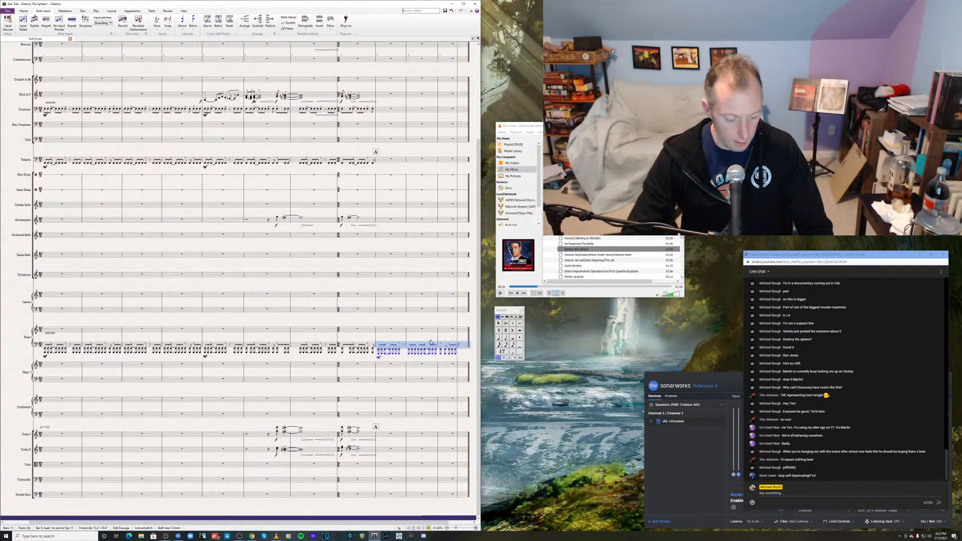
{"action": "key", "text": "Delete"}
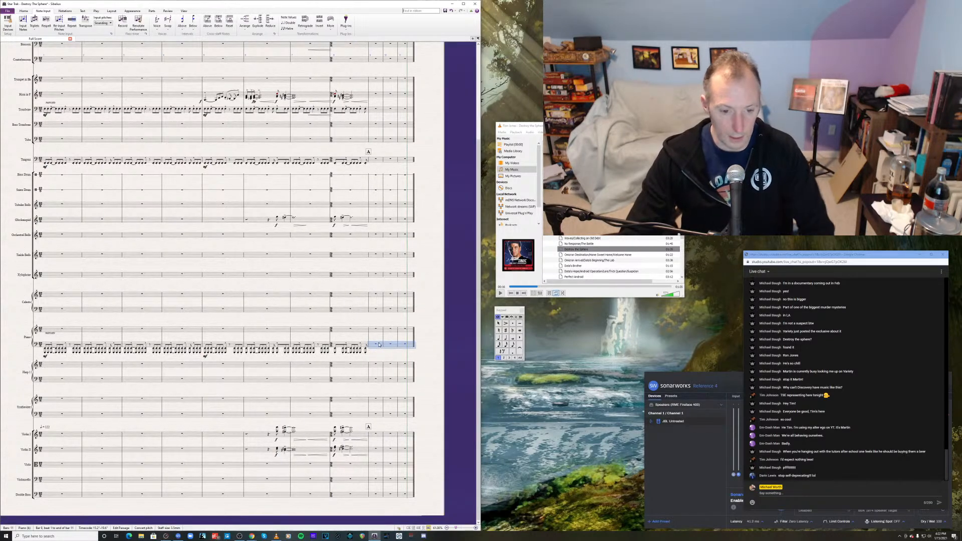
- Add a time signature change at bar 9 that restores the meter used in the opening bars
{"action": "key", "text": "t"}
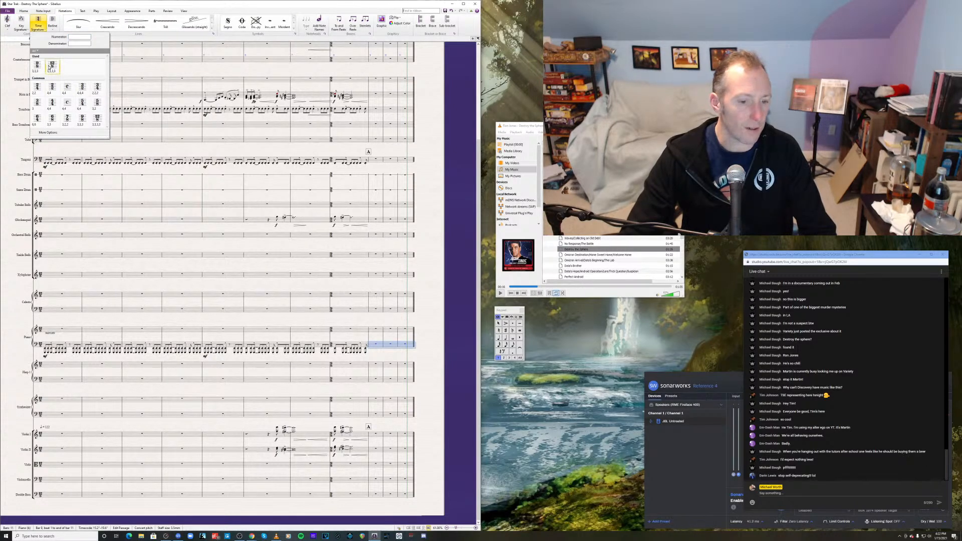
{"action": "left_click", "coordinate": [49, 67]}
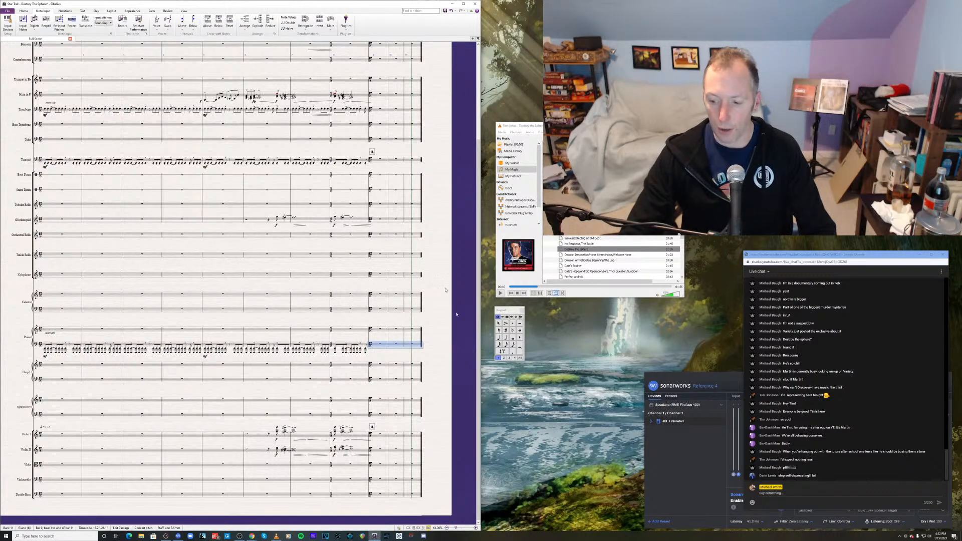
{"action": "key", "text": "Escape"}
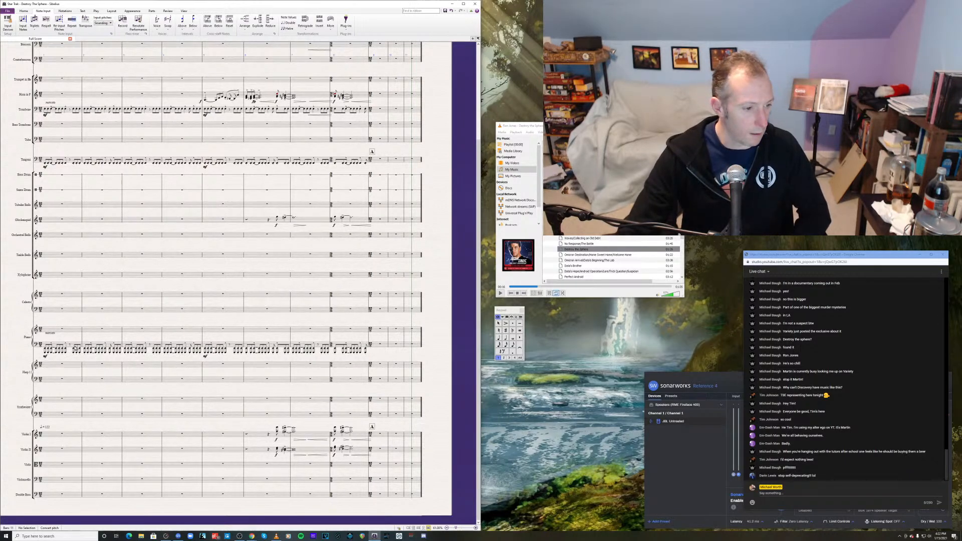
- Copy the Piano left-hand ostinato from bars 1–2 into bars 9–10
{"action": "left_click", "coordinate": [73, 346]}
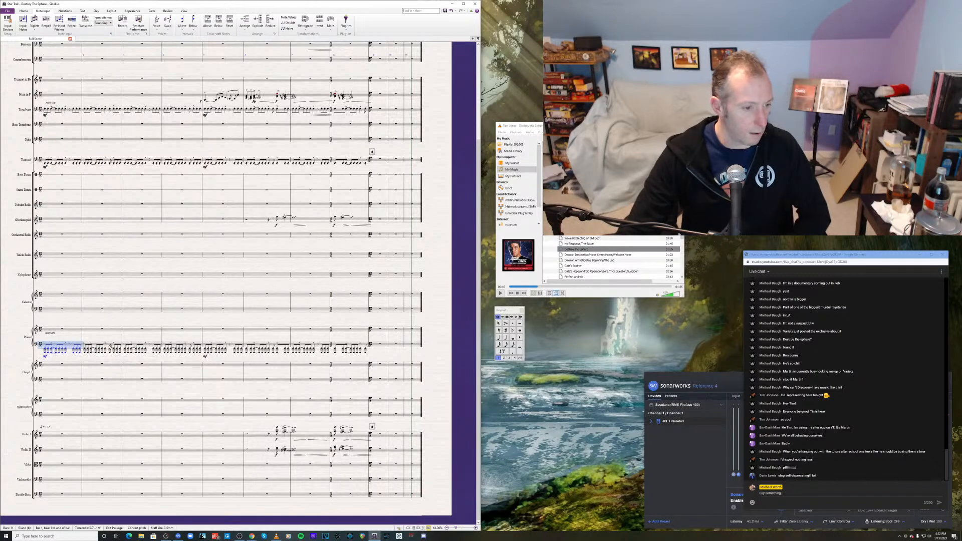
{"action": "left_click", "coordinate": [109, 346], "text": "shift"}
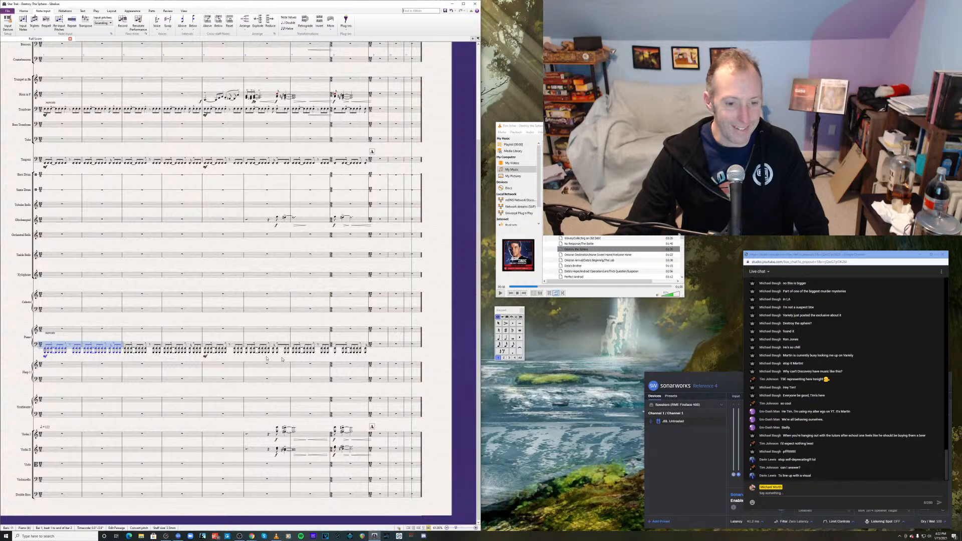
{"action": "left_click", "coordinate": [379, 345]}
{"action": "key", "text": "ctrl+v"}
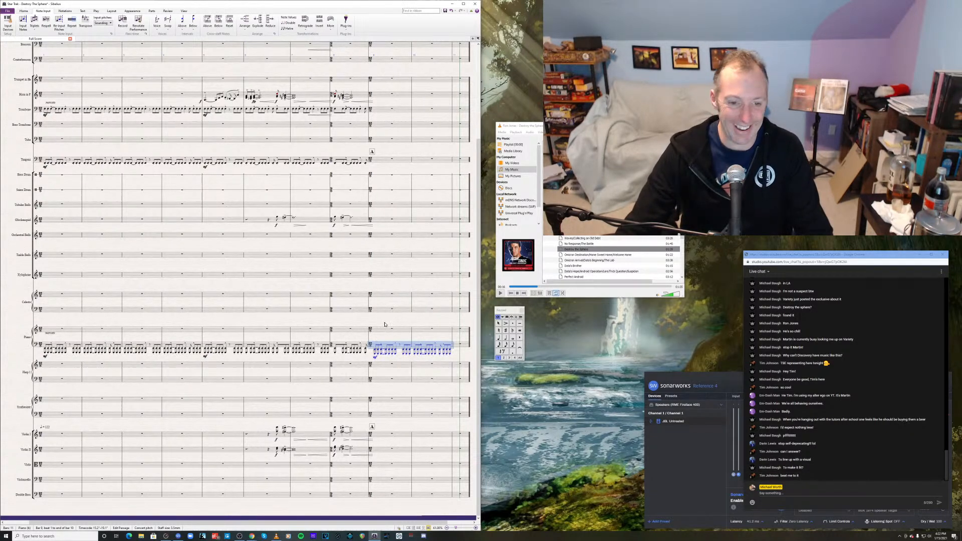
{"action": "key", "text": "Escape"}
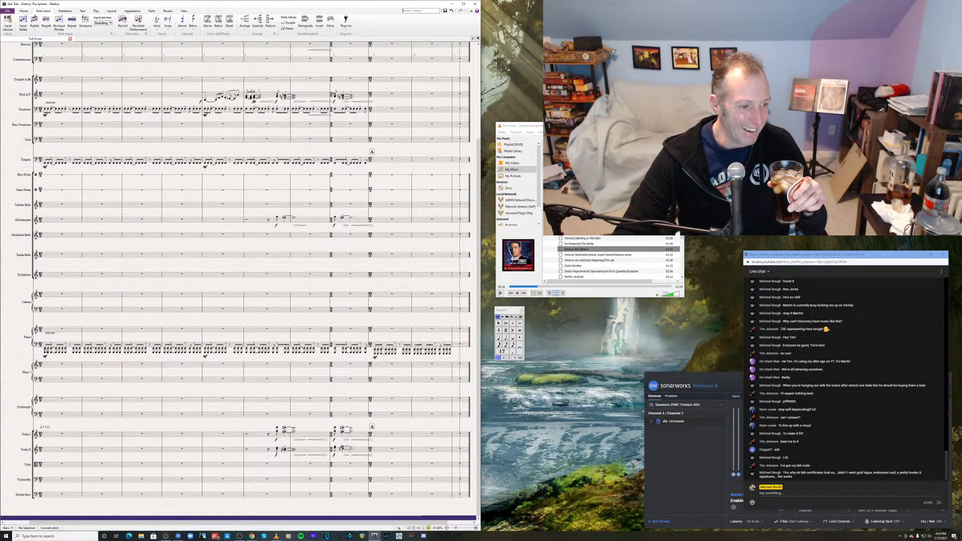
- Listen to the recording's passage around rehearsal mark A and pause it
{"action": "left_click", "coordinate": [532, 288]}
{"action": "key", "text": "space"}
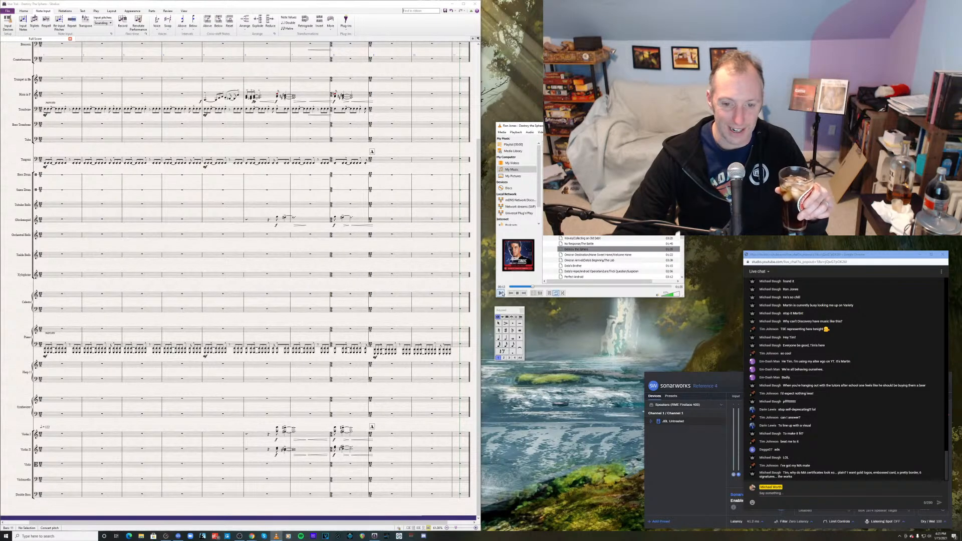
{"action": "left_click", "coordinate": [531, 289]}
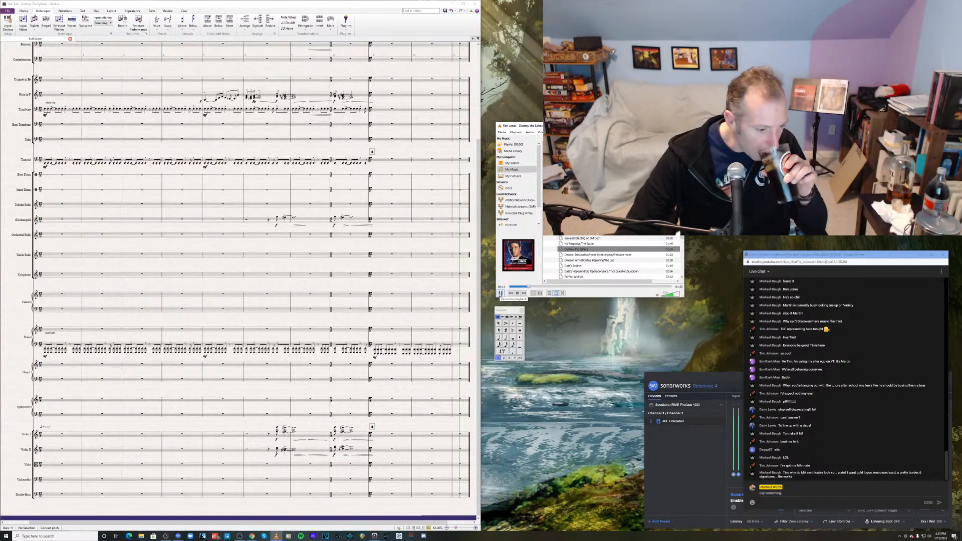
{"action": "left_click", "coordinate": [500, 294]}
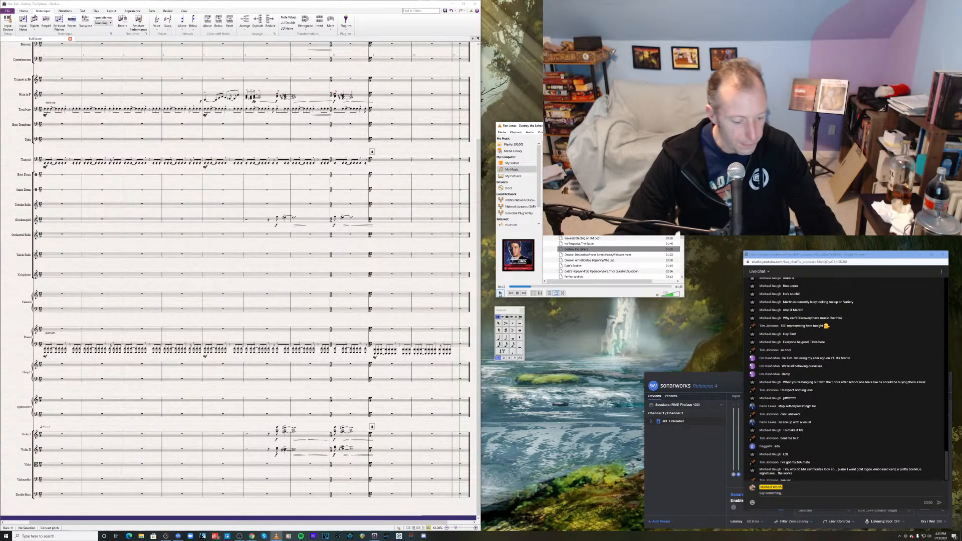
{"action": "left_click", "coordinate": [127, 438]}
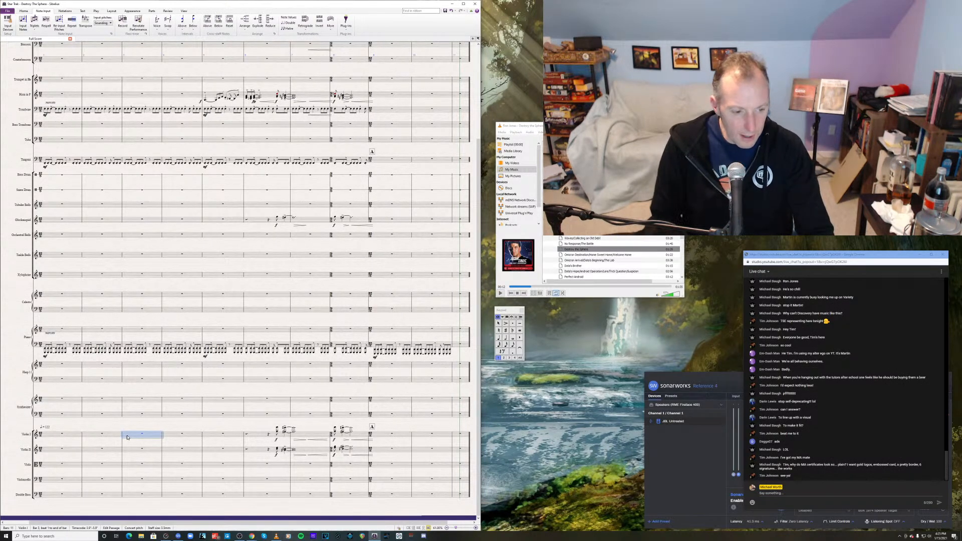
{"action": "key", "text": "Escape"}
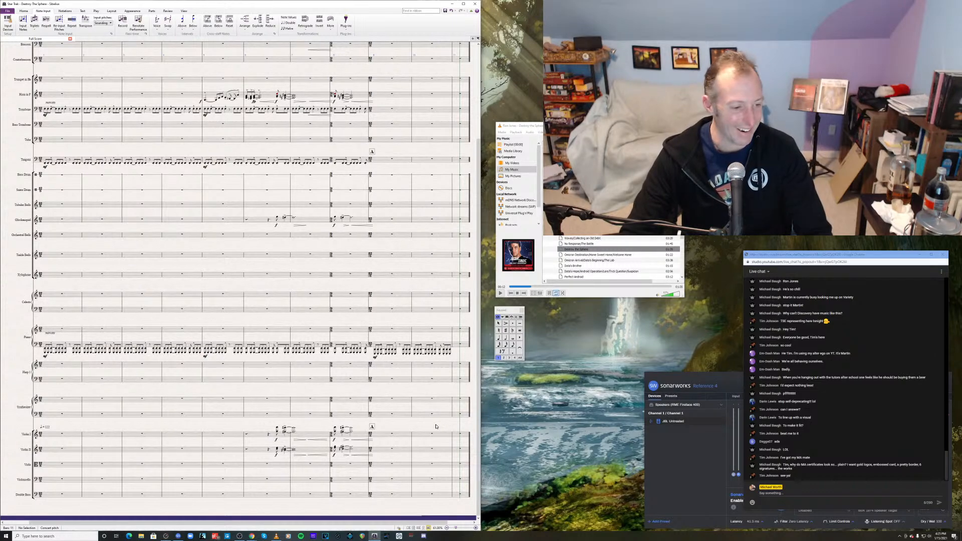
- Enter a high sustained note filling bar 9 in the Violin I staff
{"action": "left_click", "coordinate": [387, 435]}
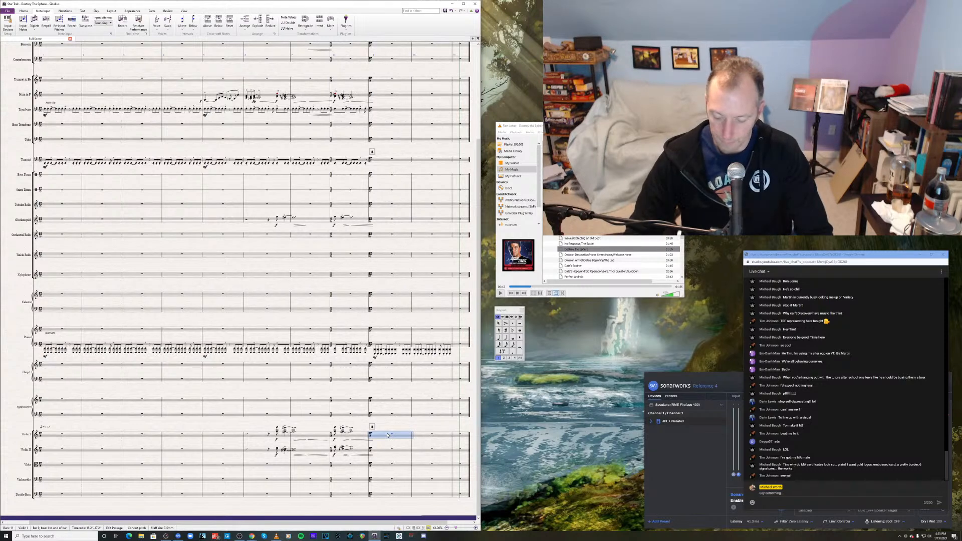
{"action": "key", "text": "0"}
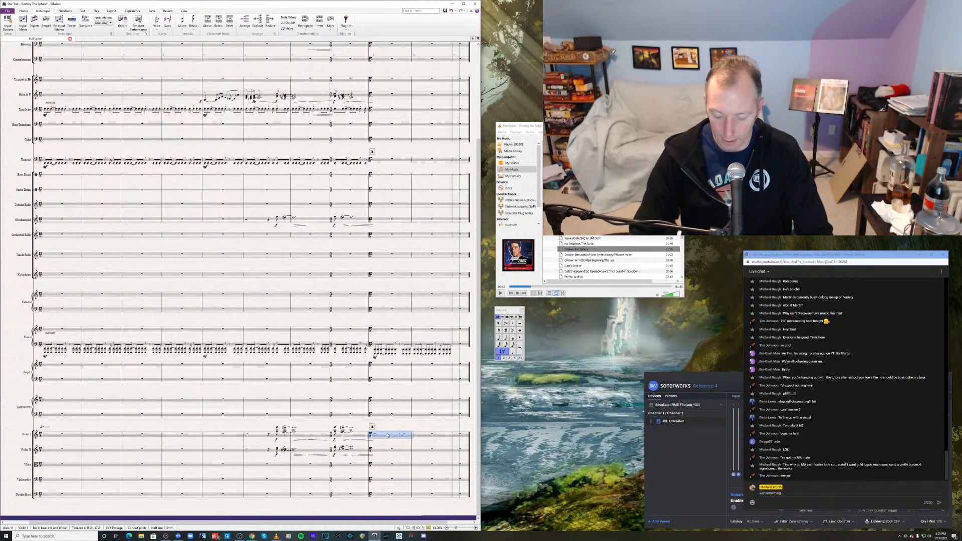
{"action": "key", "text": "6"}
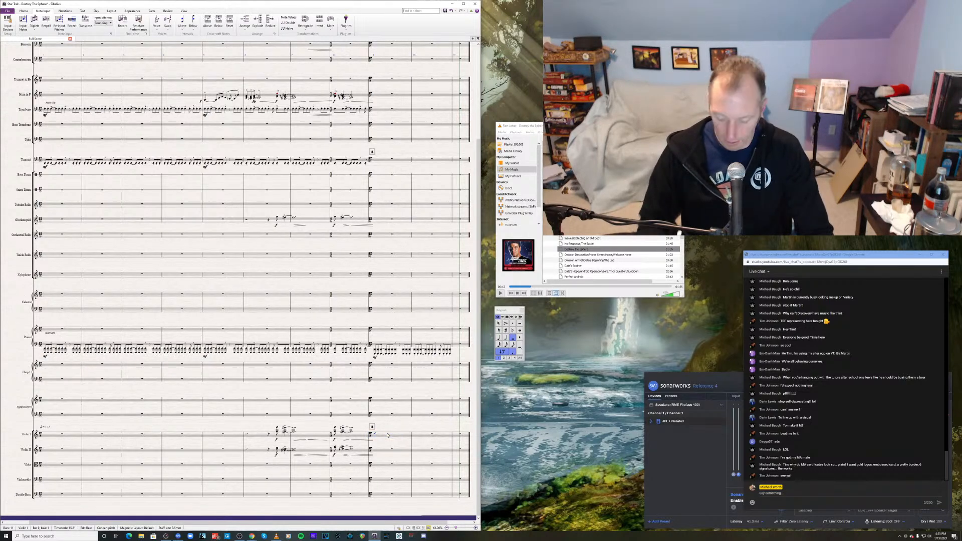
{"action": "key", "text": "n"}
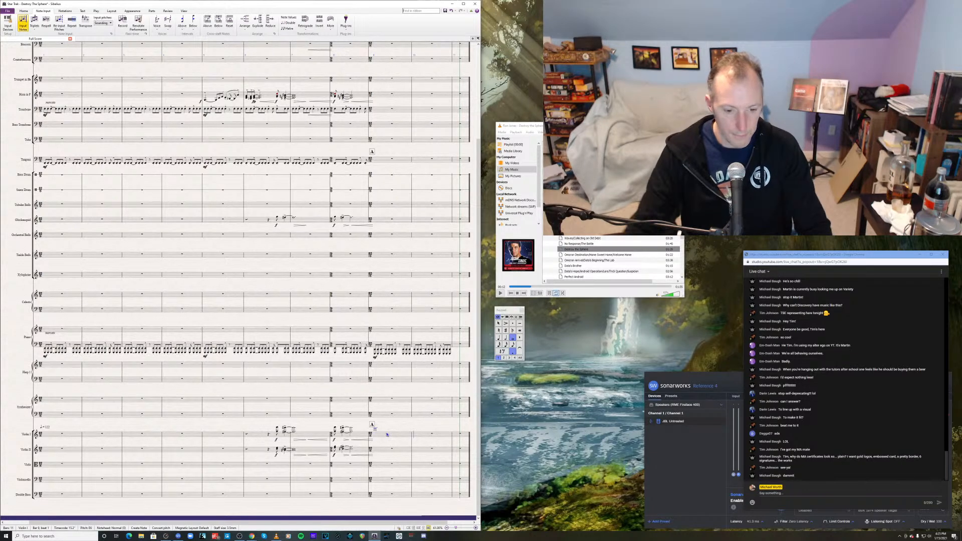
{"action": "key", "text": "Escape"}
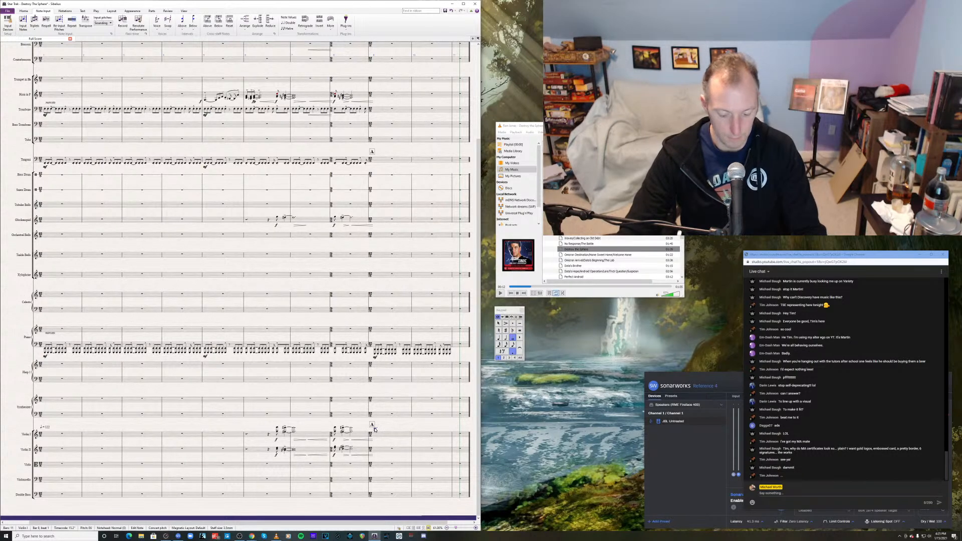
- Add a trill line over the Violin I note in bar 9 and raise it clear of the note
{"action": "key", "text": "l"}
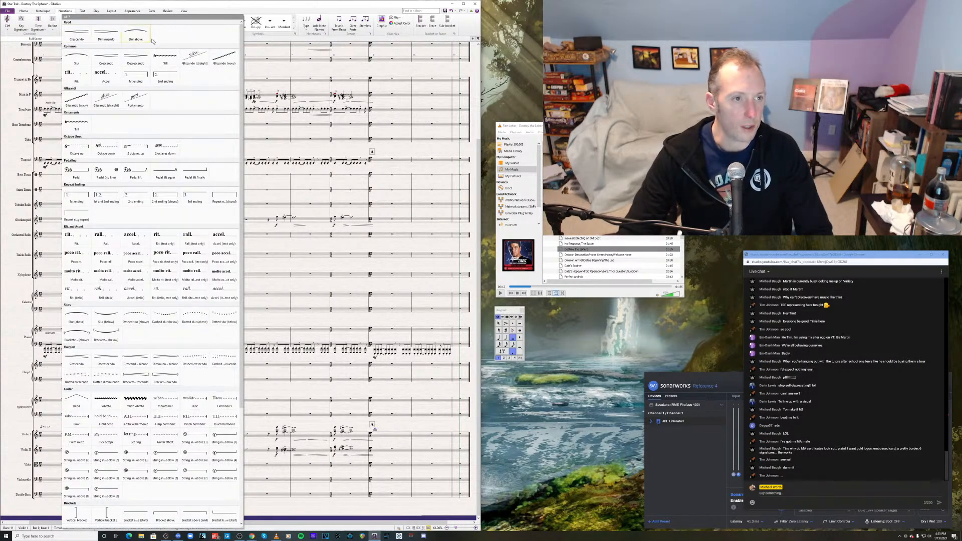
{"action": "left_click", "coordinate": [160, 56]}
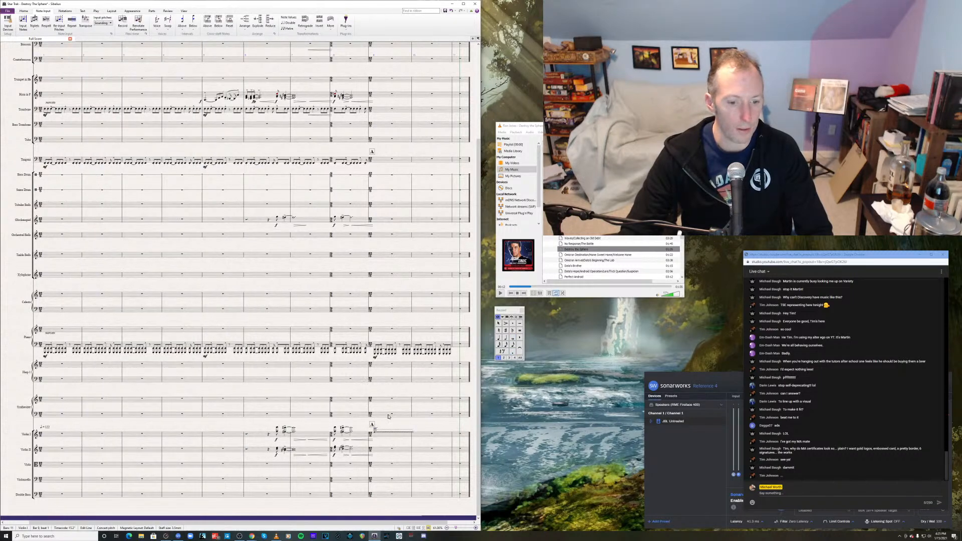
{"action": "left_click_drag", "start_coordinate": [385, 434], "coordinate": [387, 429]}
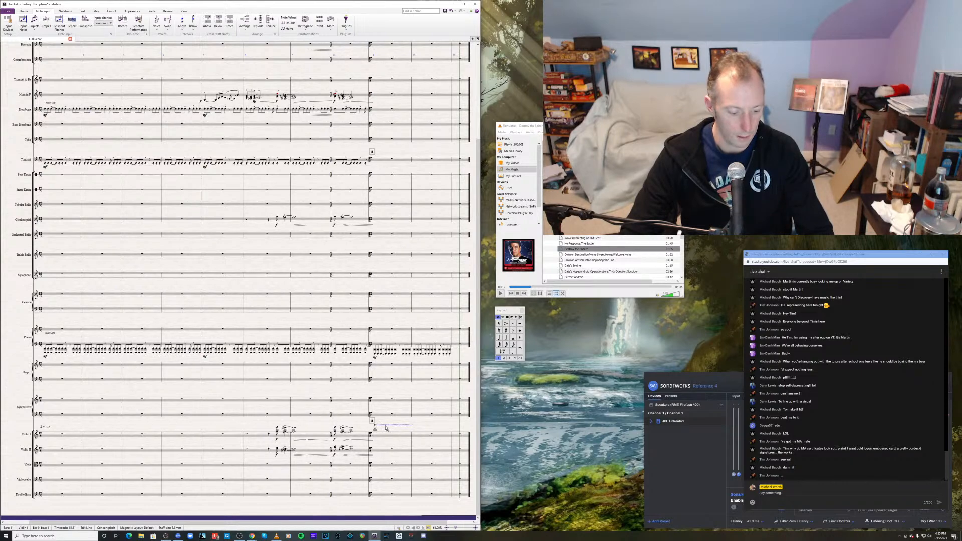
{"action": "key", "text": "Escape"}
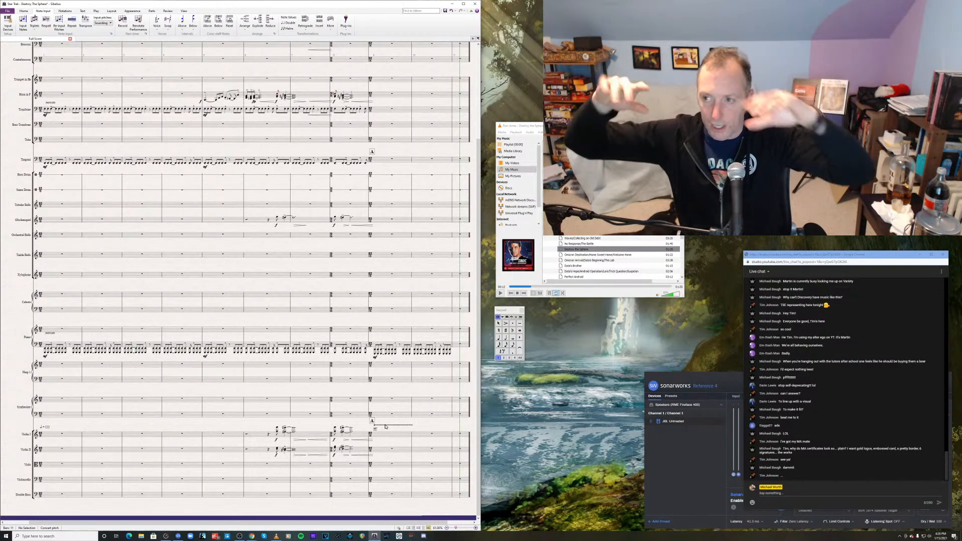
- Replay the recording from shortly before rehearsal mark A to check the new Violin I trill, and pause
{"action": "left_click", "coordinate": [523, 288]}
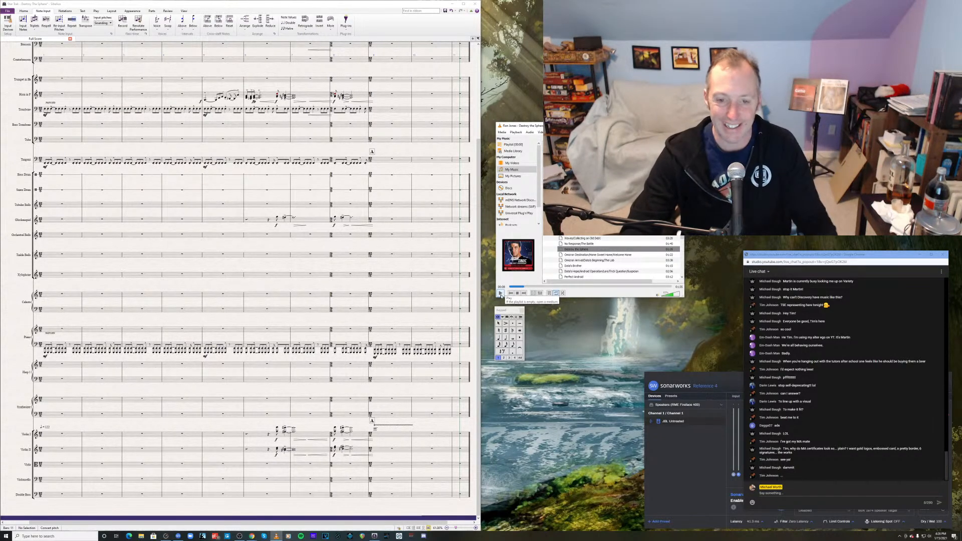
{"action": "left_click", "coordinate": [500, 293]}
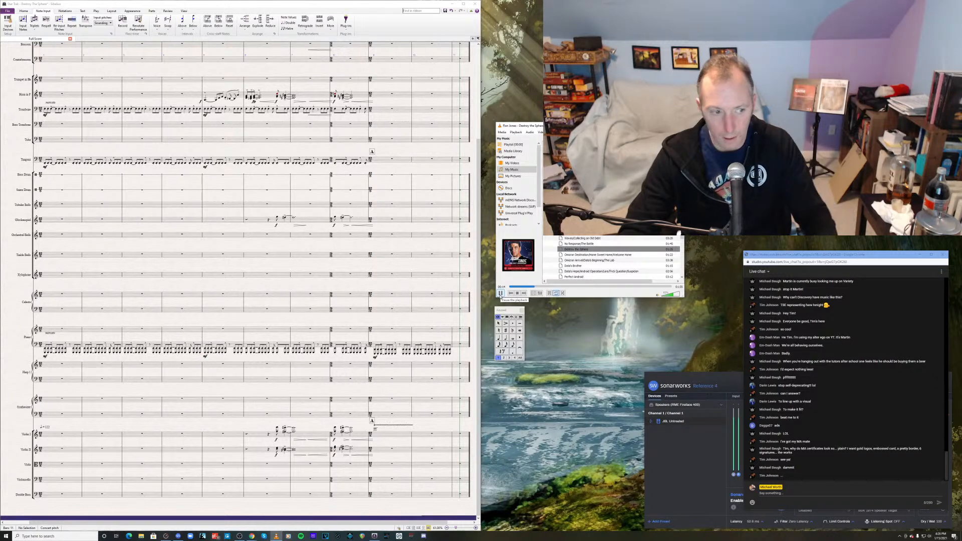
{"action": "left_click", "coordinate": [500, 294]}
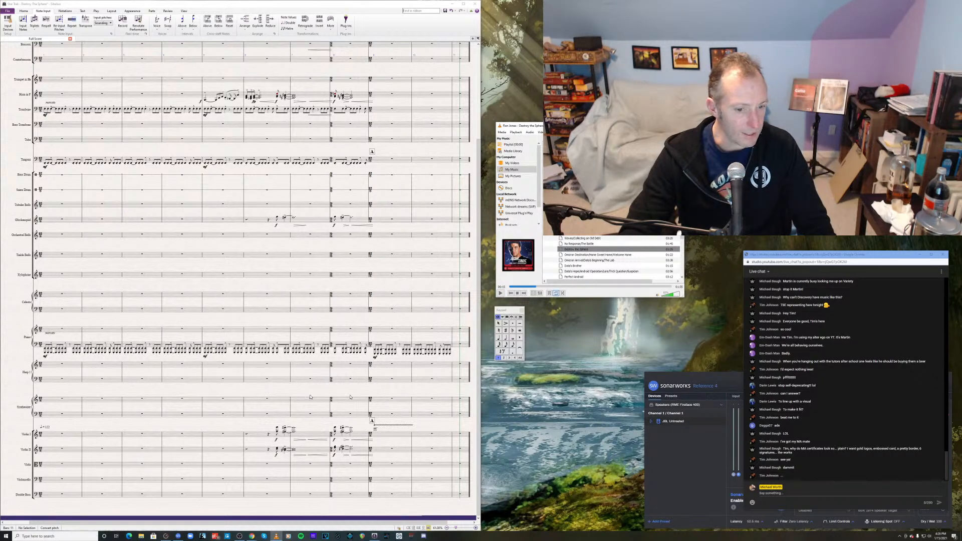
- Try to fill bar 9 of the Synthesizer staff with rapidly alternating E and F notes
{"action": "left_click", "coordinate": [378, 399]}
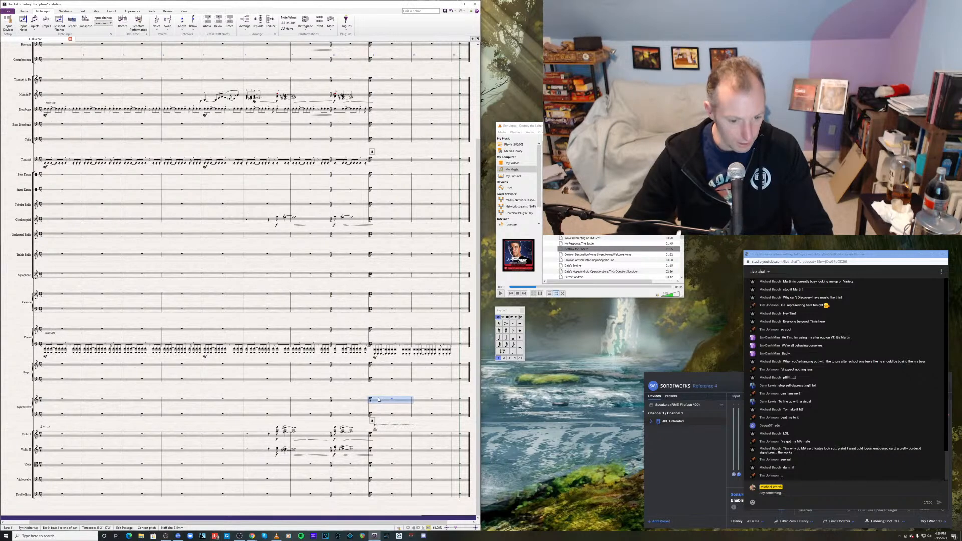
{"action": "key", "text": "Escape"}
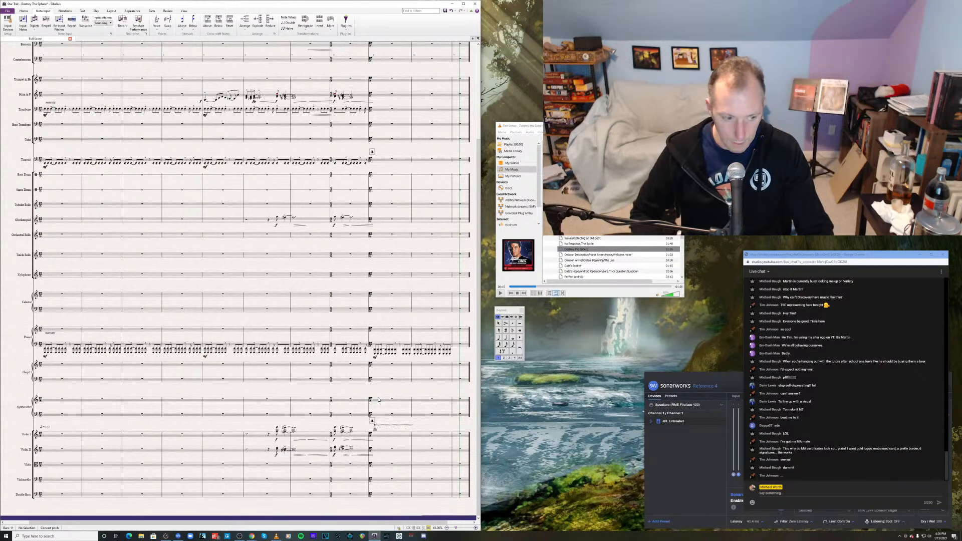
{"action": "left_click", "coordinate": [376, 401]}
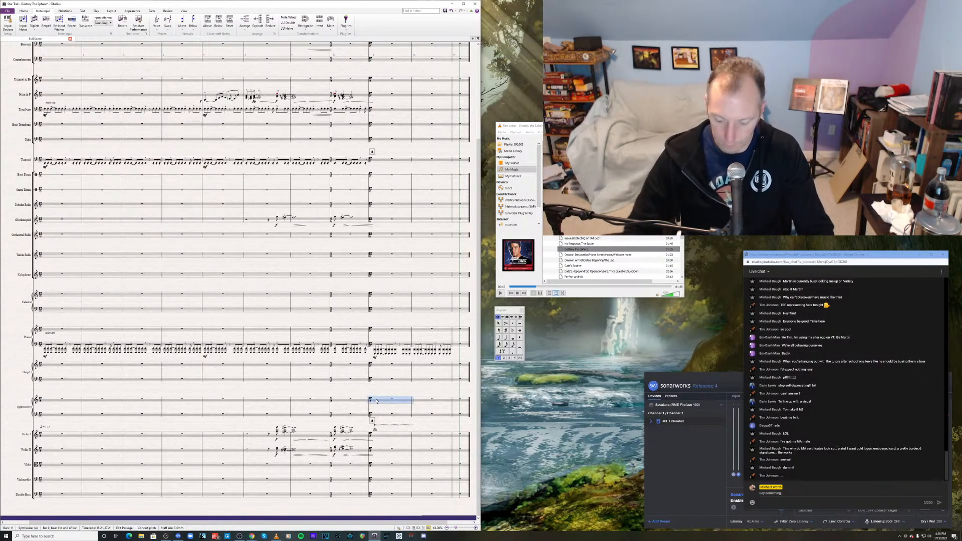
{"action": "key", "text": "ctrl+v"}
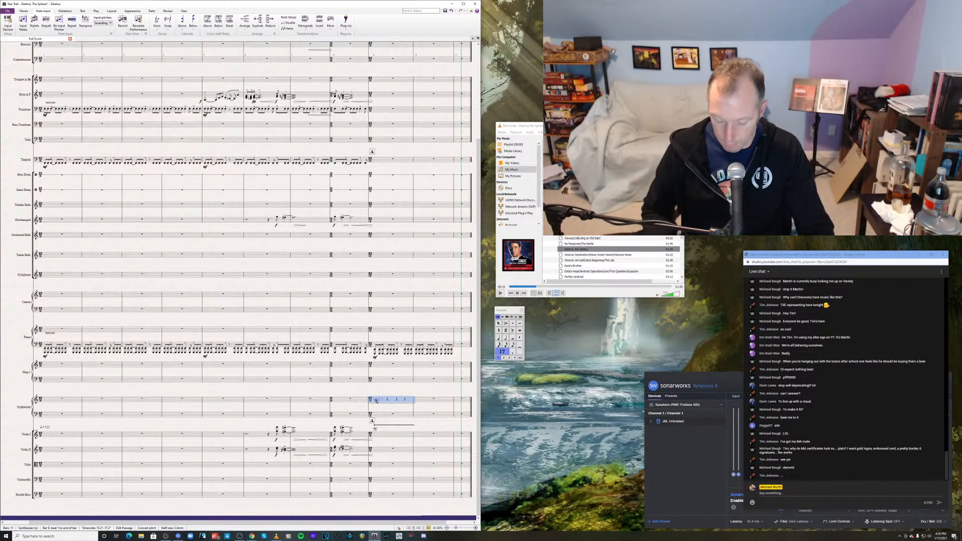
{"action": "key", "text": "n"}
{"action": "key", "text": "e"}
{"action": "key", "text": "f"}
{"action": "key", "text": "e"}
{"action": "key", "text": "f"}
{"action": "key", "text": "e"}
{"action": "key", "text": "f"}
{"action": "key", "text": "e"}
{"action": "key", "text": "f"}
{"action": "key", "text": "e"}
{"action": "key", "text": "f"}
{"action": "key", "text": "e"}
{"action": "key", "text": "f"}
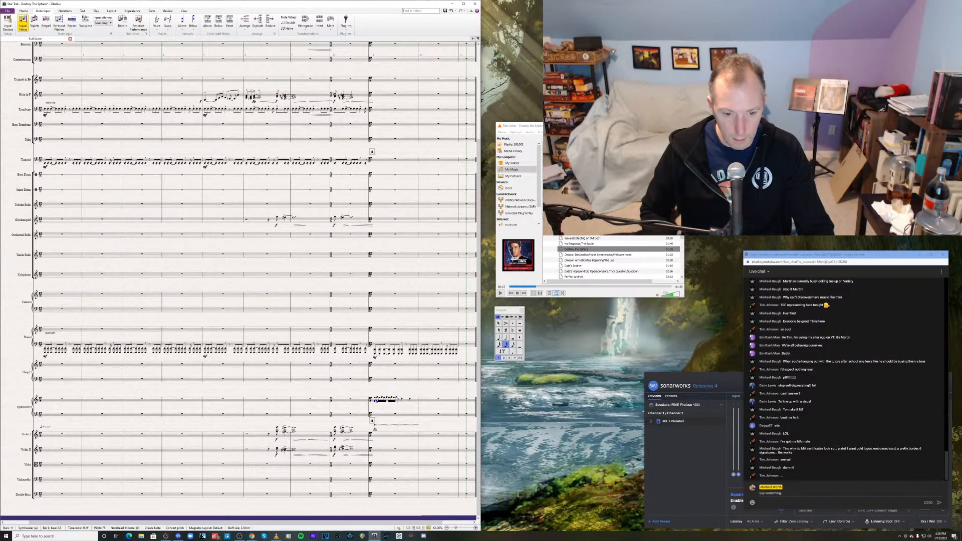
{"action": "key", "text": "e"}
{"action": "key", "text": "f"}
{"action": "key", "text": "e"}
{"action": "key", "text": "f"}
{"action": "key", "text": "e"}
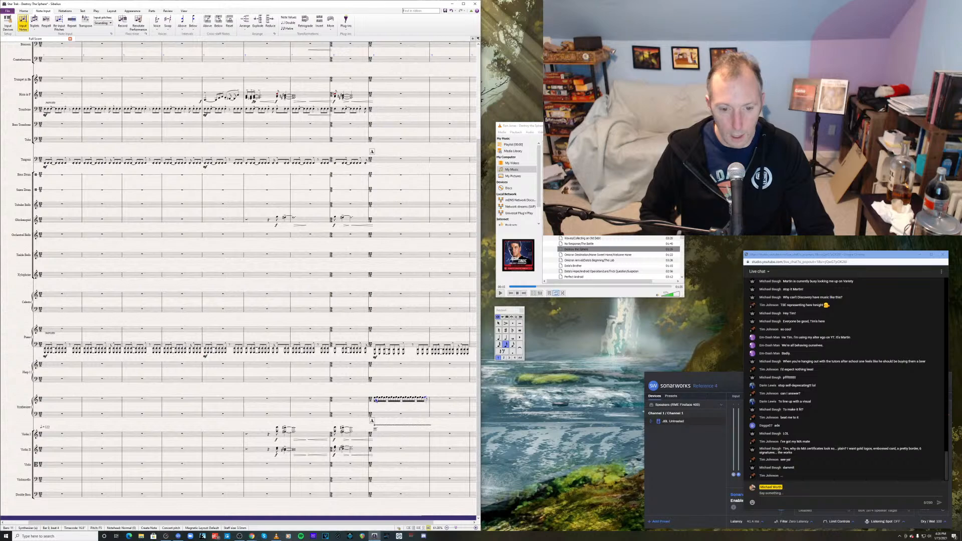
{"action": "key", "text": "f"}
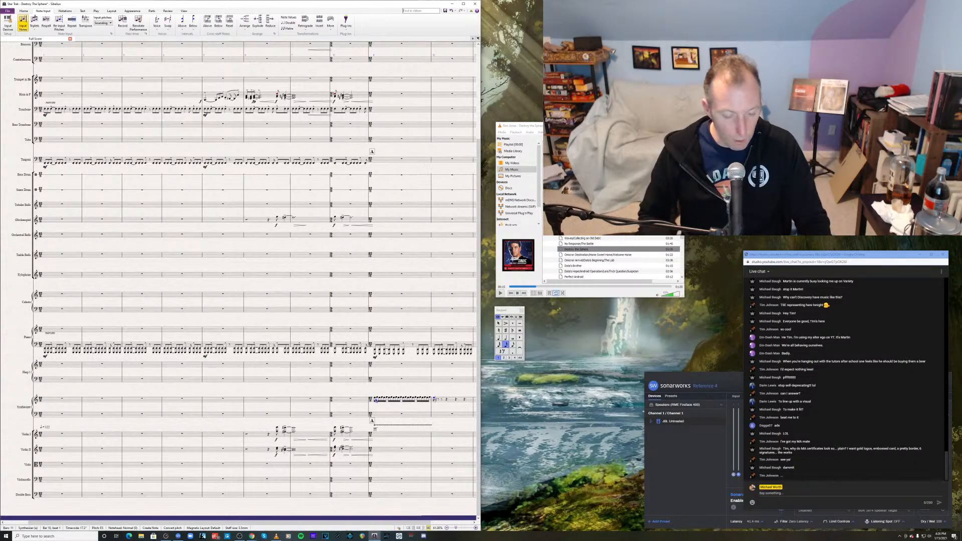
{"action": "key", "text": "ctrl+z"}
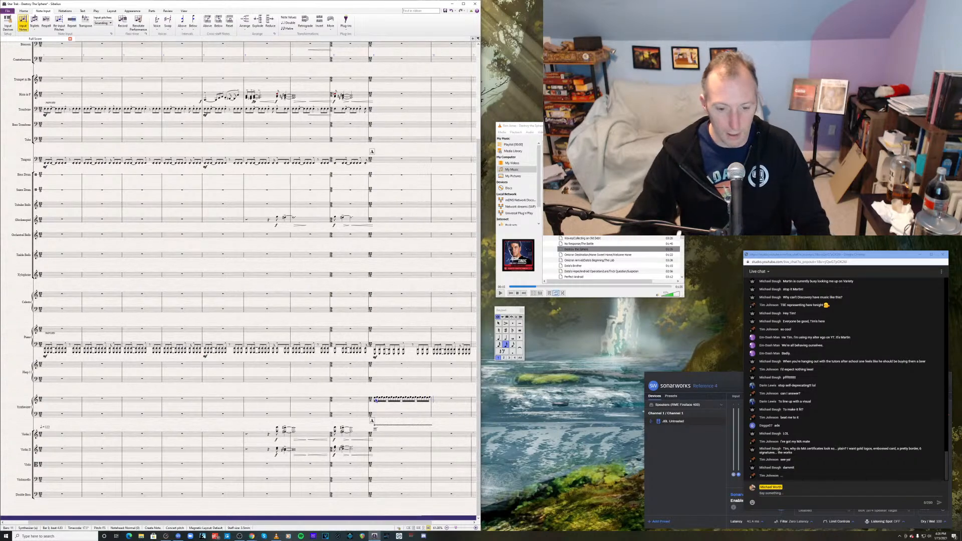
{"action": "key", "text": "Escape"}
- Replace the alternating notes in bar 9 of the Synthesizer staff with a copy of the Violin I trilled note
{"action": "left_click", "coordinate": [389, 437]}
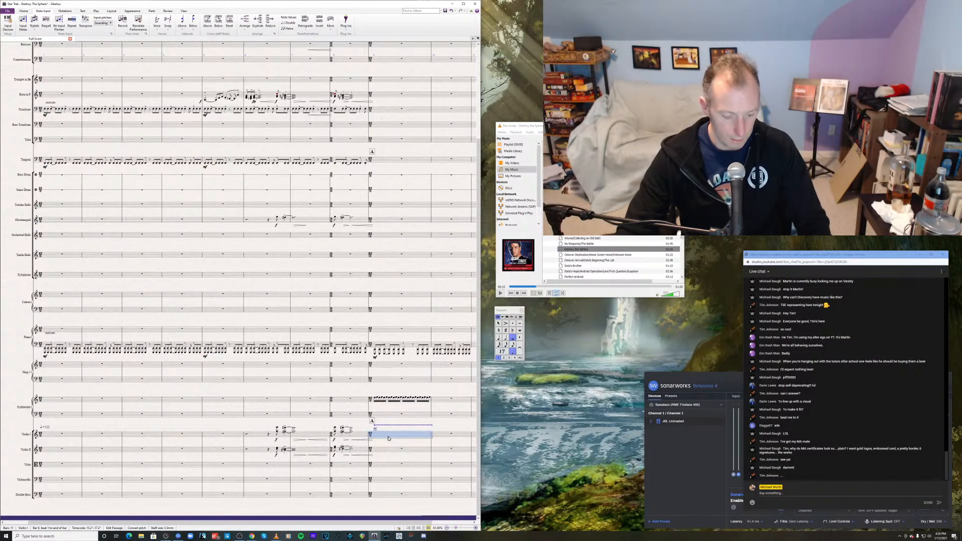
{"action": "left_click", "coordinate": [378, 400]}
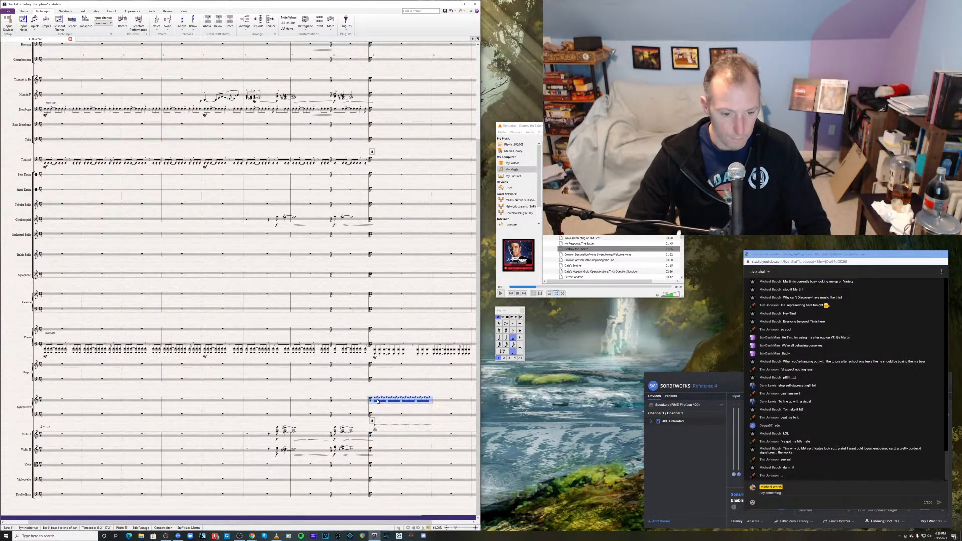
{"action": "key", "text": "Delete"}
- Add a p dynamic under the bar 9 notes in both the Synthesizer and Violin I staves
{"action": "left_click", "coordinate": [375, 396]}
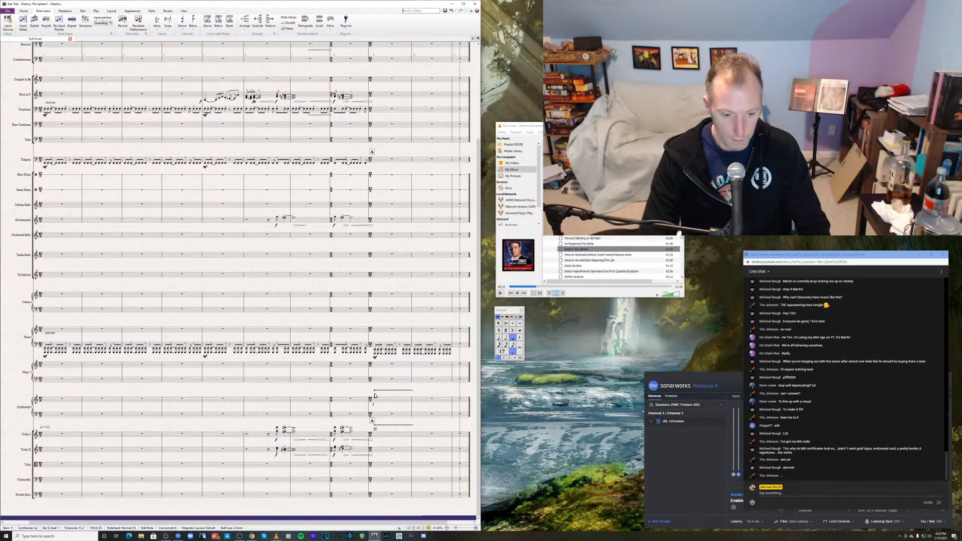
{"action": "key", "text": "ctrl+e"}
{"action": "type", "text": "p"}
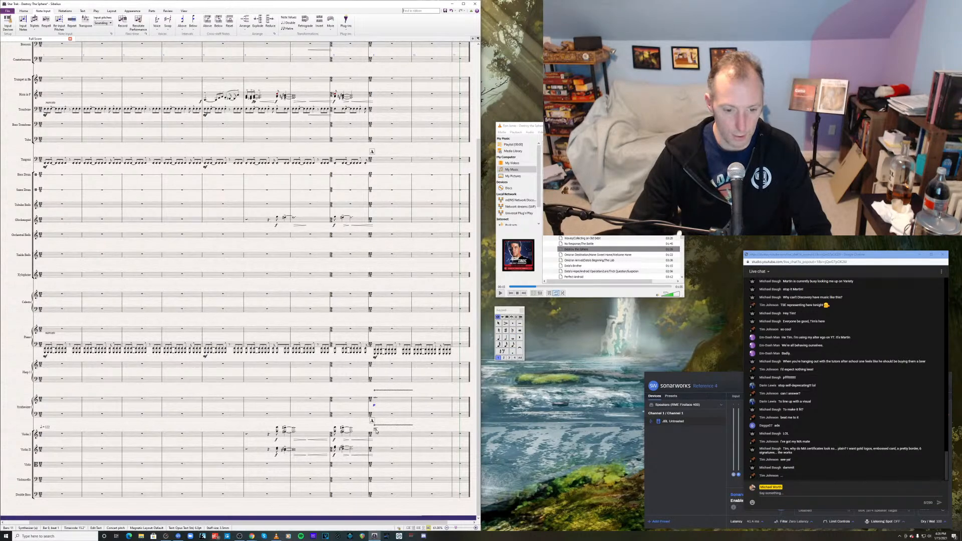
{"action": "left_click", "coordinate": [376, 430]}
{"action": "key", "text": "ctrl+e"}
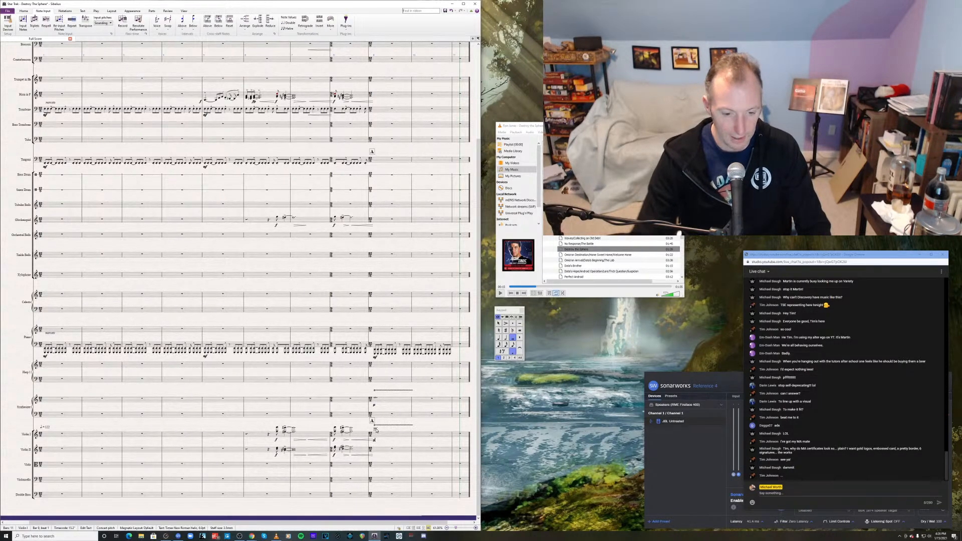
{"action": "type", "text": "p"}
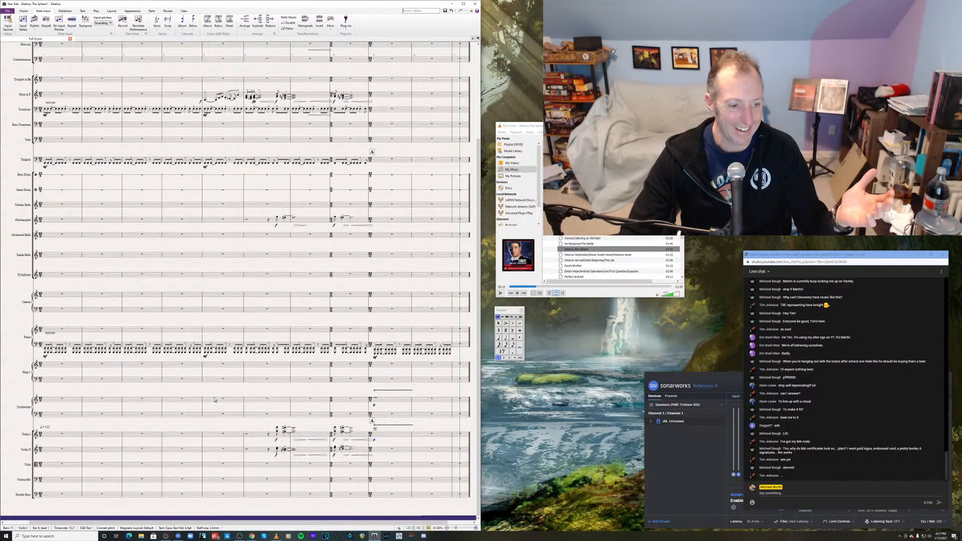
- Save the score, play it back from the first Violin I entry into bar 9, and stop
{"action": "left_click", "coordinate": [276, 428]}
{"action": "key", "text": "ctrl+s"}
{"action": "key", "text": "p"}
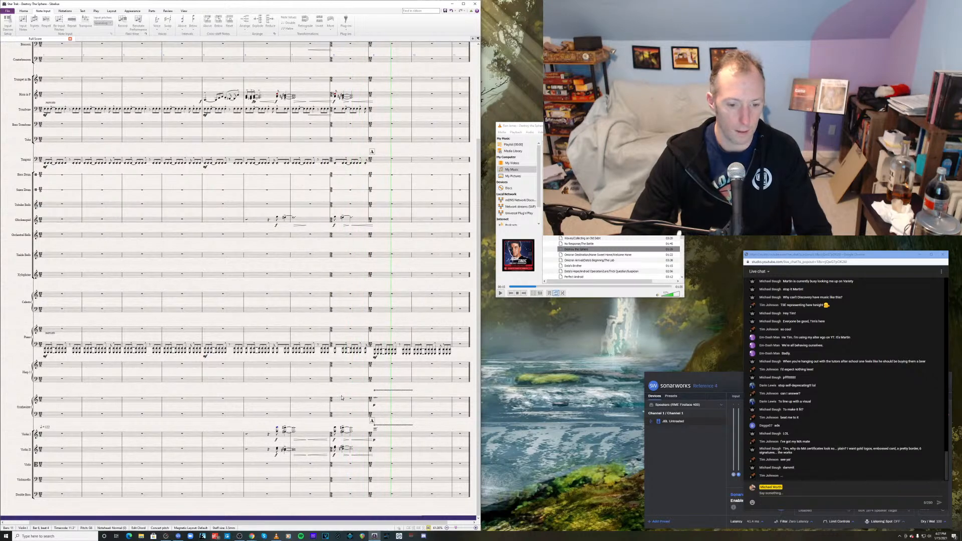
{"action": "key", "text": "space"}
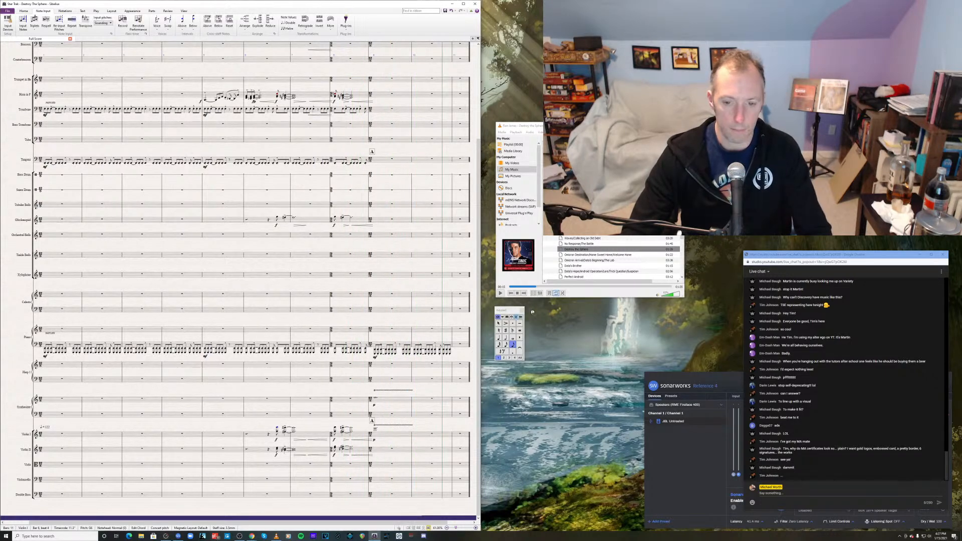
- Replay the recording's passage around rehearsal mark A to compare it with the score, and pause it
{"action": "left_click", "coordinate": [502, 294]}
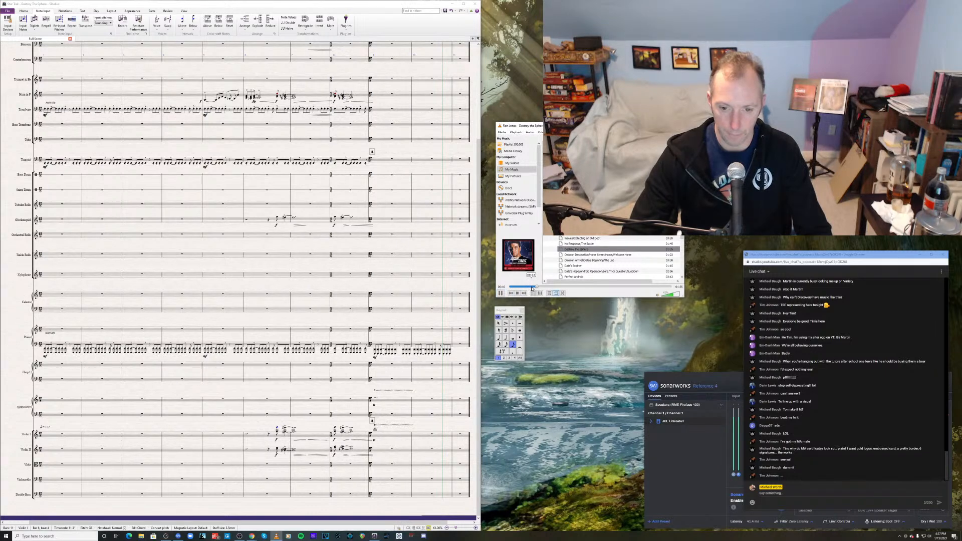
{"action": "left_click", "coordinate": [529, 288]}
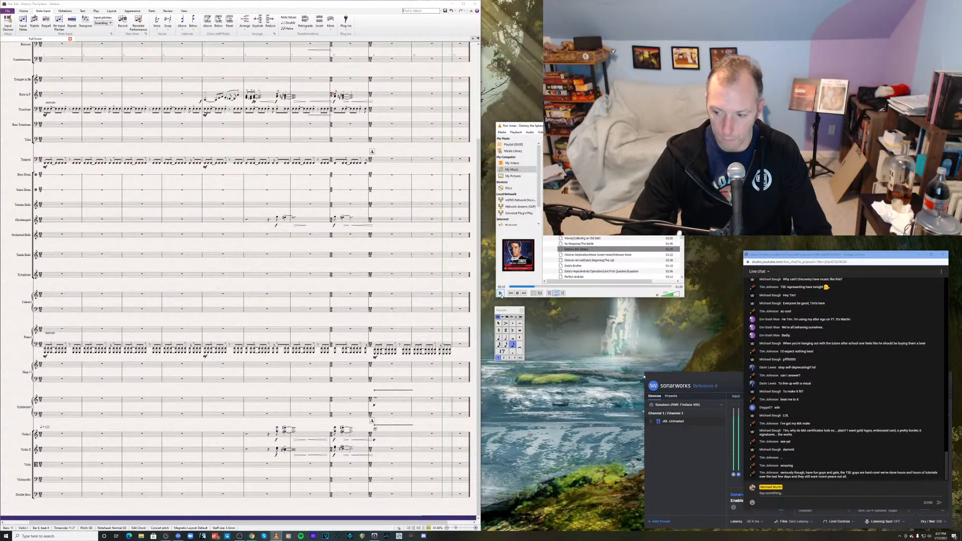
{"action": "left_click", "coordinate": [501, 294]}
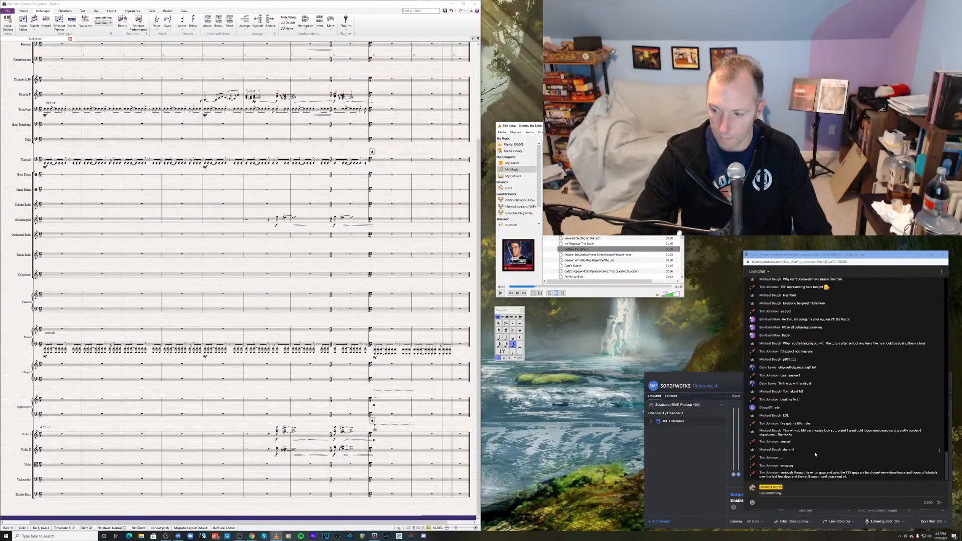
{"action": "left_click", "coordinate": [815, 454]}
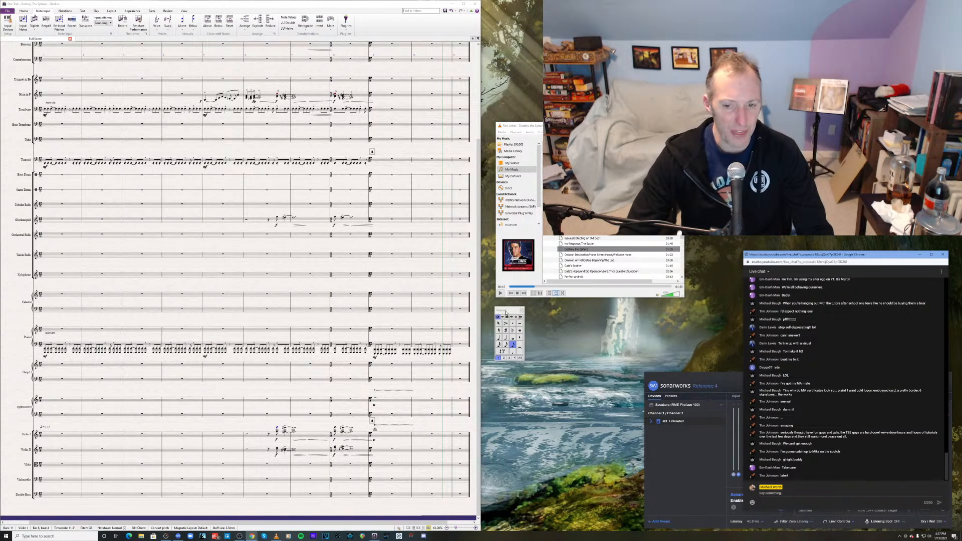
{"action": "left_click", "coordinate": [529, 288]}
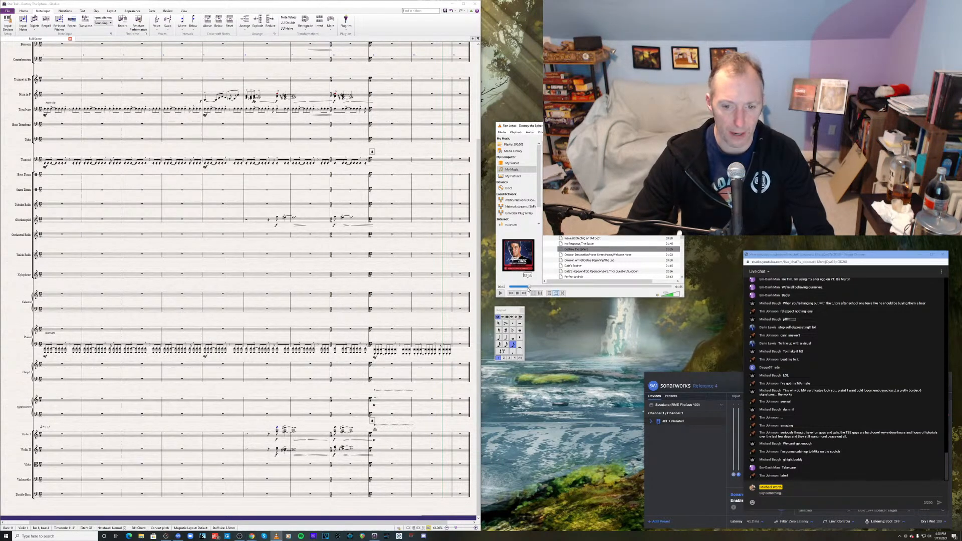
{"action": "left_click", "coordinate": [526, 289]}
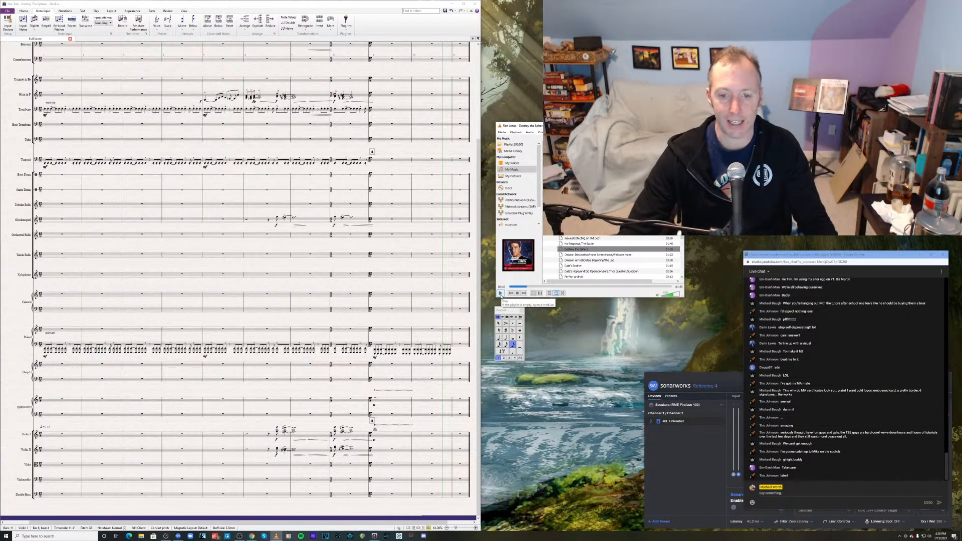
{"action": "left_click", "coordinate": [500, 293]}
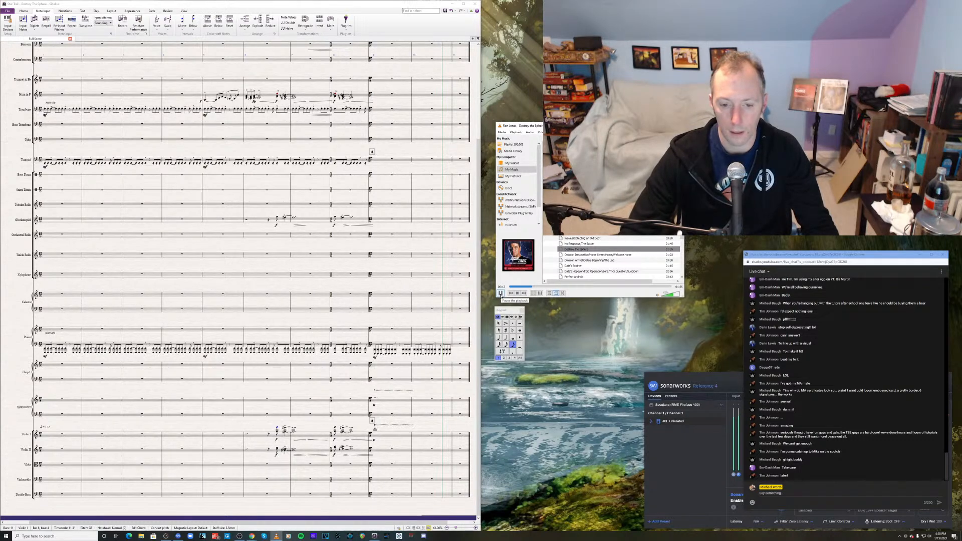
{"action": "left_click", "coordinate": [500, 293]}
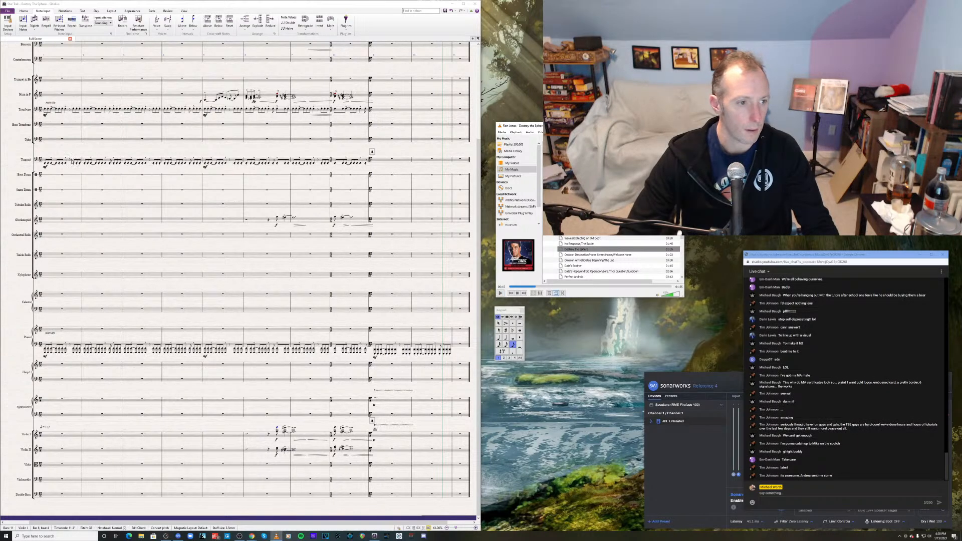
{"action": "left_click", "coordinate": [376, 357]}
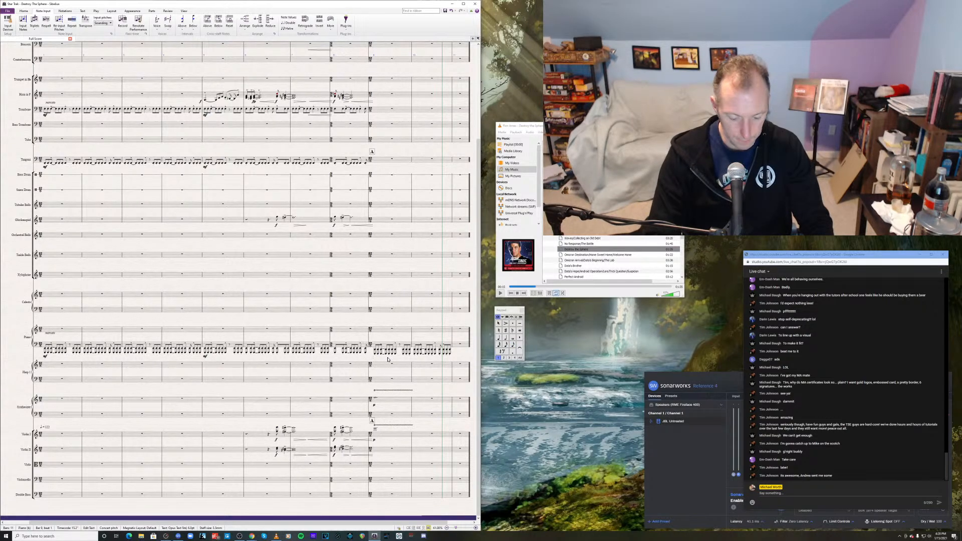
{"action": "key", "text": "Escape"}
{"action": "key", "text": "Escape"}
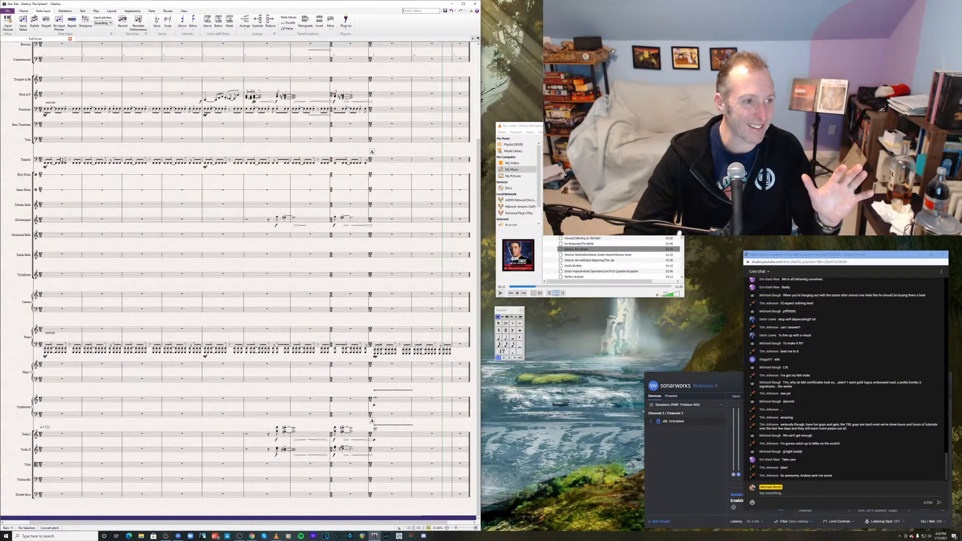
- Copy bars 1 and 2 of the Trombone through Timpani staves to bar 9 and lower the pasted notes by two steps
{"action": "left_click", "coordinate": [58, 113]}
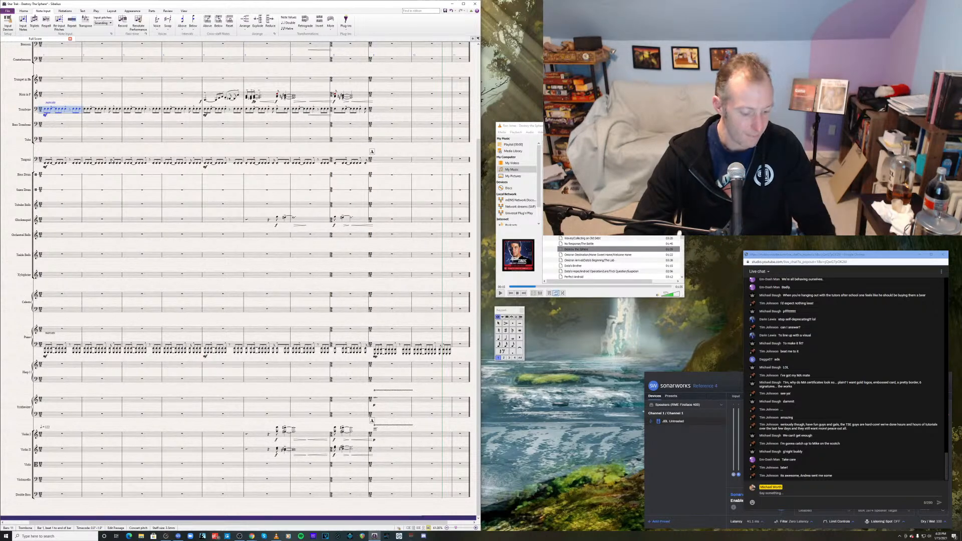
{"action": "left_click", "coordinate": [110, 161], "text": "shift"}
{"action": "left_click_drag", "start_coordinate": [112, 161], "coordinate": [120, 162]}
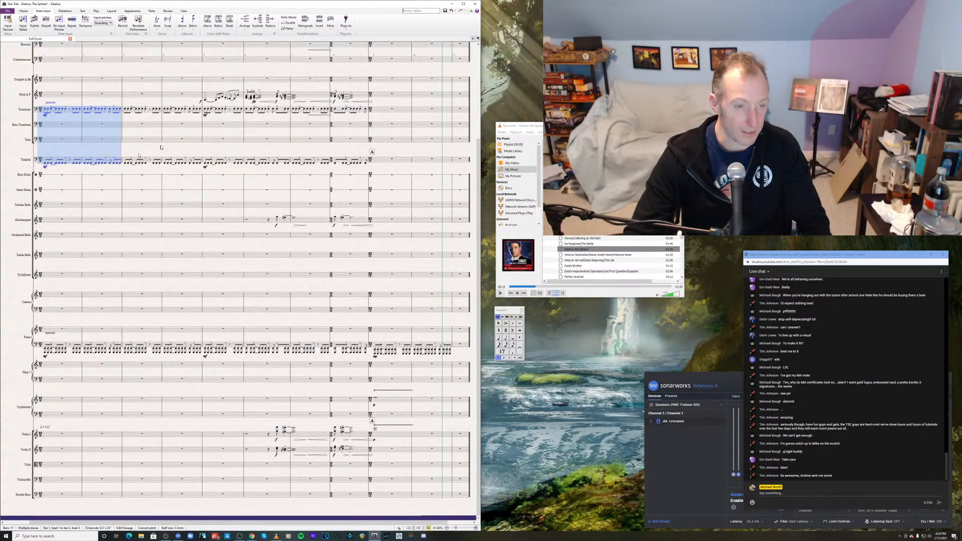
{"action": "left_click", "coordinate": [377, 111]}
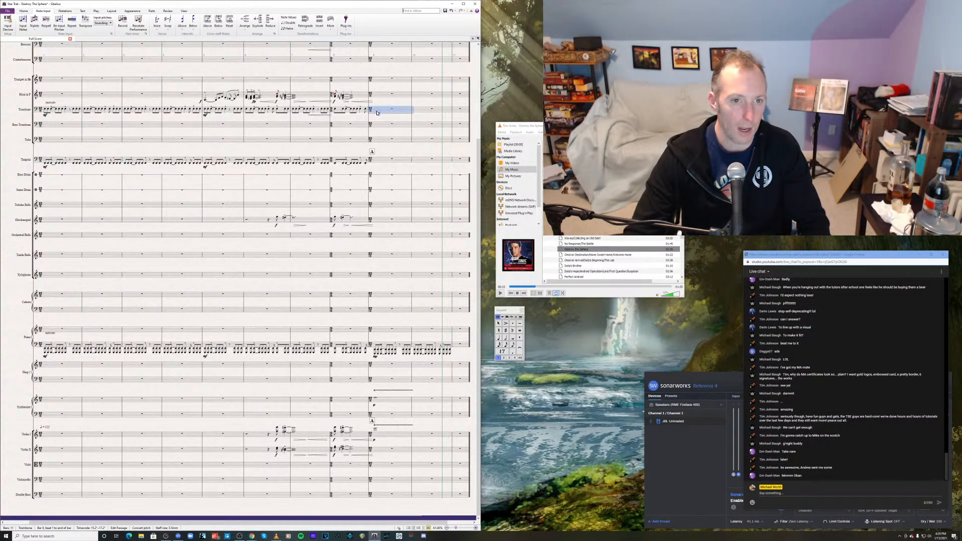
{"action": "key", "text": "ctrl+v"}
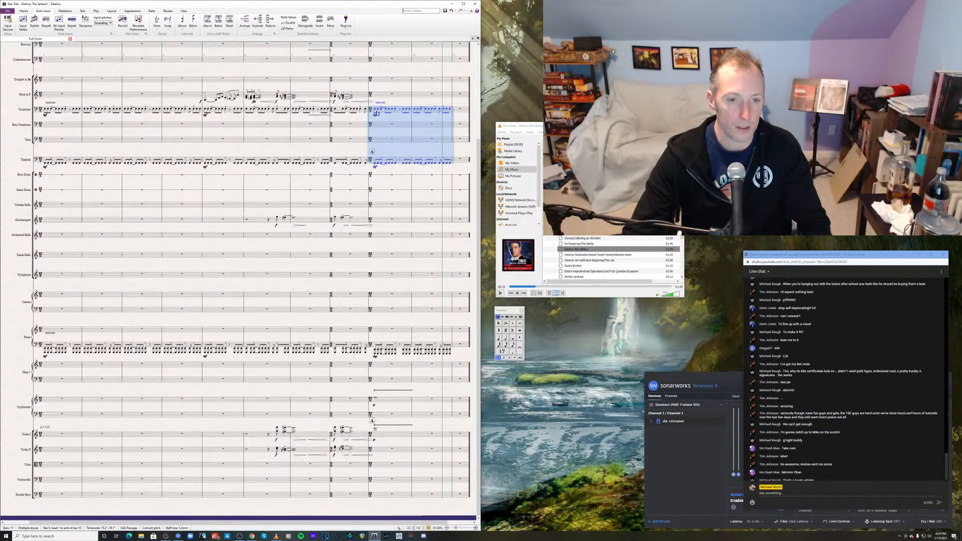
{"action": "key", "text": "Down"}
{"action": "key", "text": "Down"}
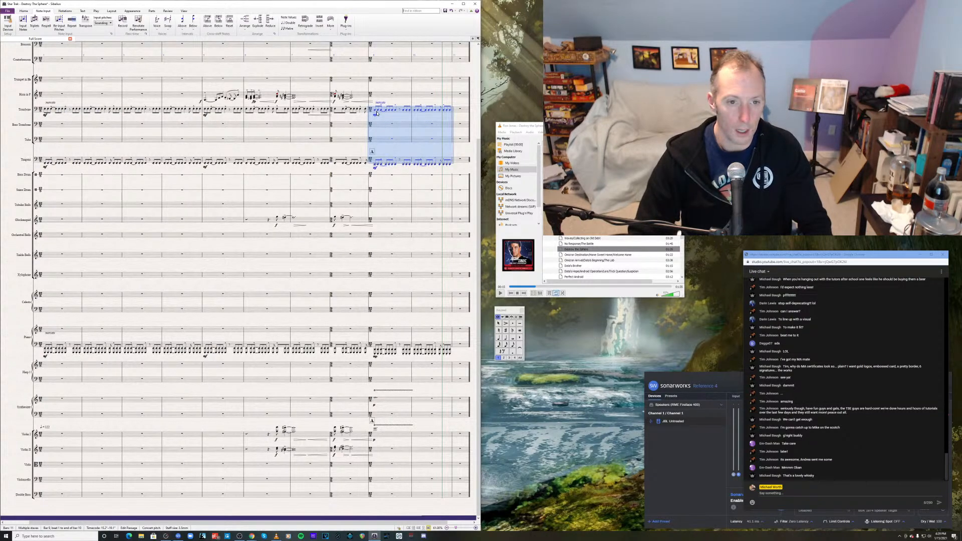
- Remove the copied text marking above the Trombone and the copied dynamics under the Trombone and Timpani in bar 9
{"action": "left_click", "coordinate": [380, 106]}
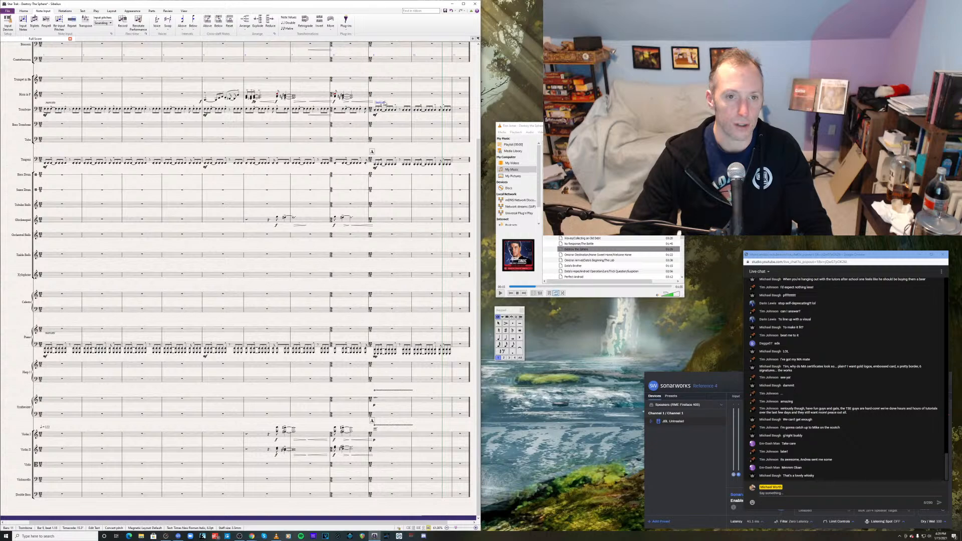
{"action": "left_click", "coordinate": [374, 169]}
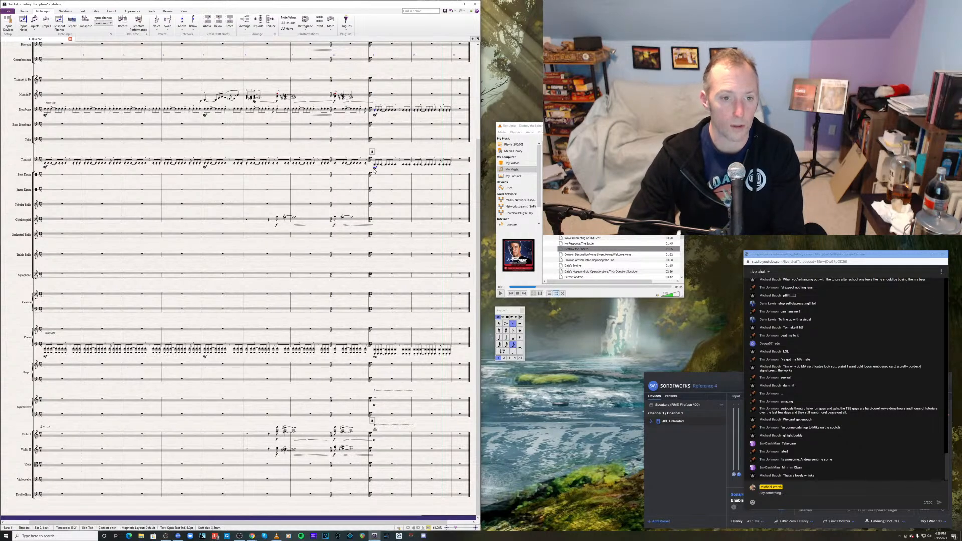
{"action": "left_click", "coordinate": [376, 116]}
- Add a p dynamic under the first Trombone note of bar 9
{"action": "left_click", "coordinate": [375, 113]}
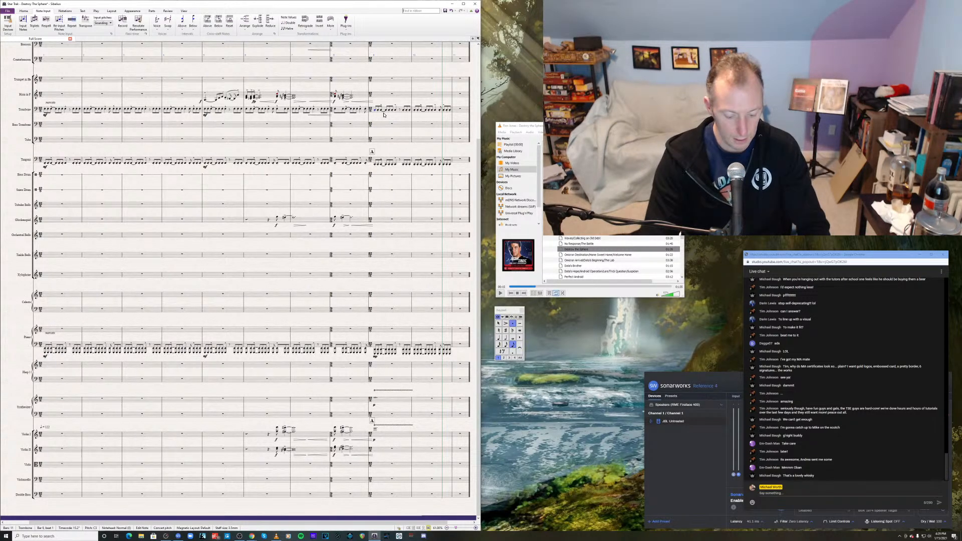
{"action": "key", "text": "ctrl+e"}
{"action": "key", "text": "ctrl+p"}
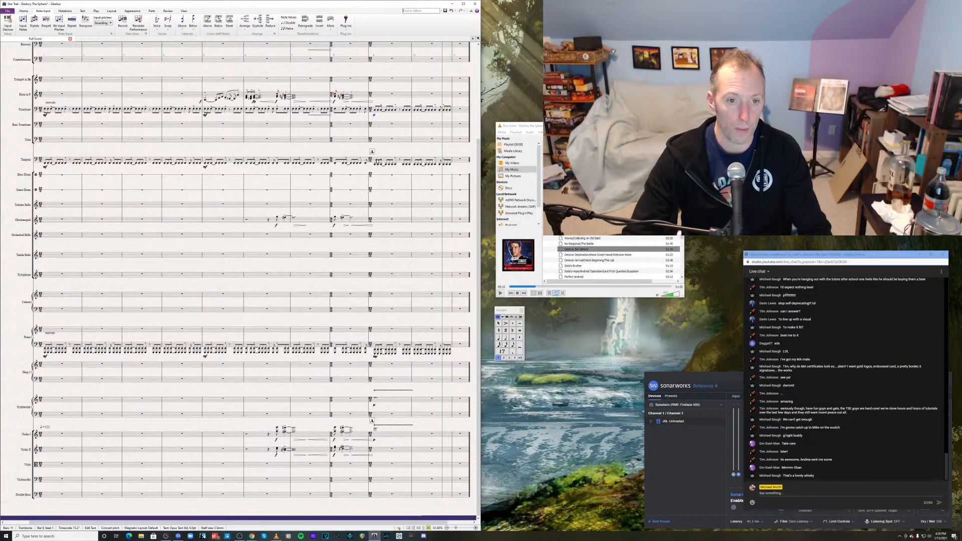
- Add a p dynamic under the first Timpani note of bar 9
{"action": "left_click", "coordinate": [375, 165]}
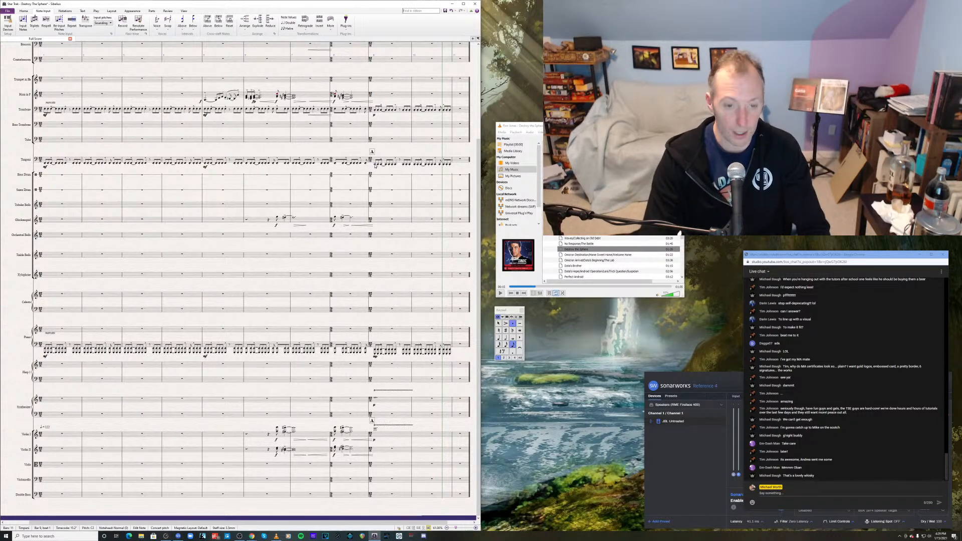
{"action": "key", "text": "ctrl+e"}
{"action": "key", "text": "ctrl+p"}
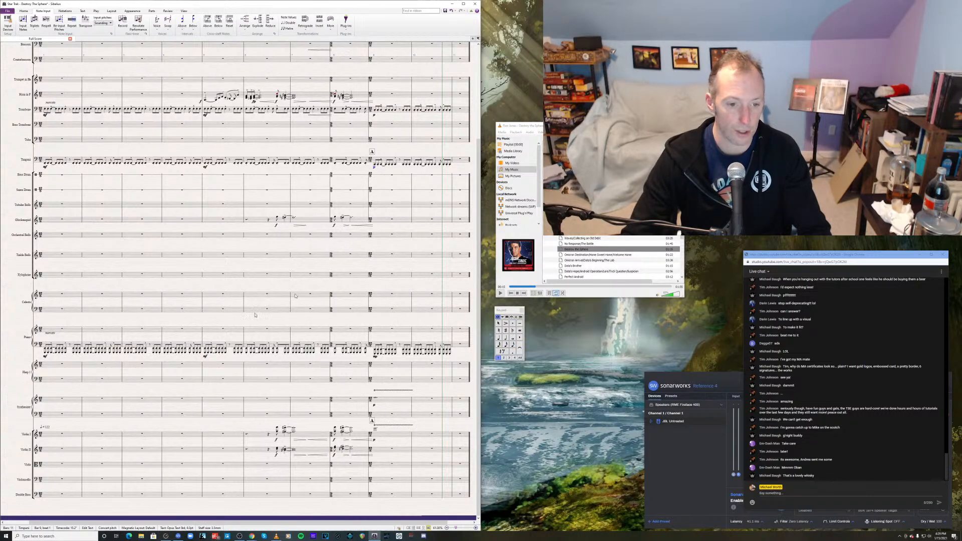
- Play the score from Piano bar 8 to hear the transition into rehearsal mark A, and stop playback
{"action": "left_click", "coordinate": [336, 350]}
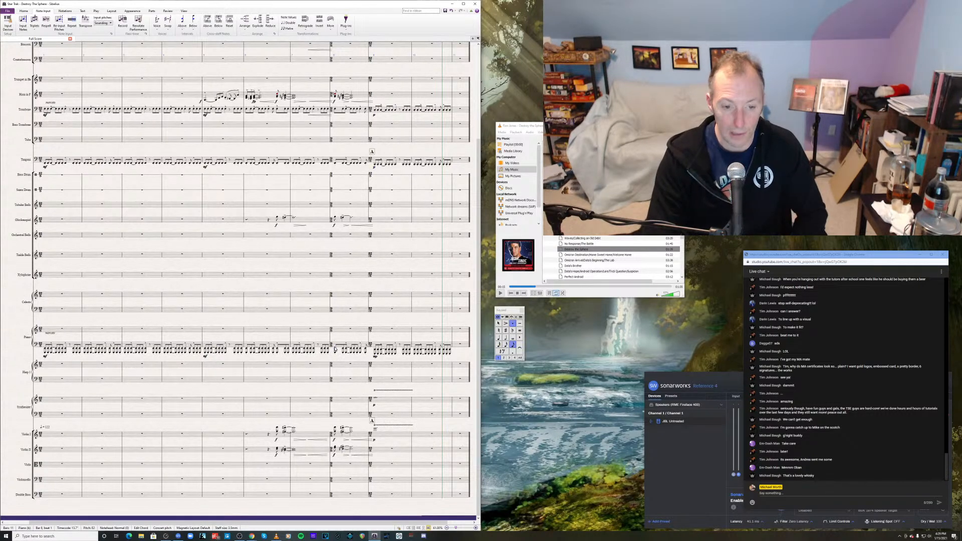
{"action": "key", "text": "p"}
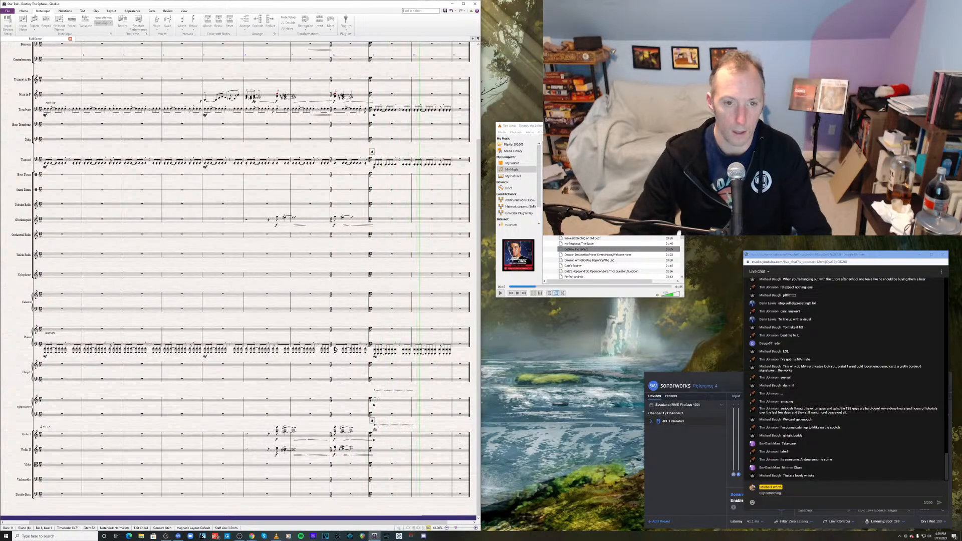
{"action": "key", "text": "space"}
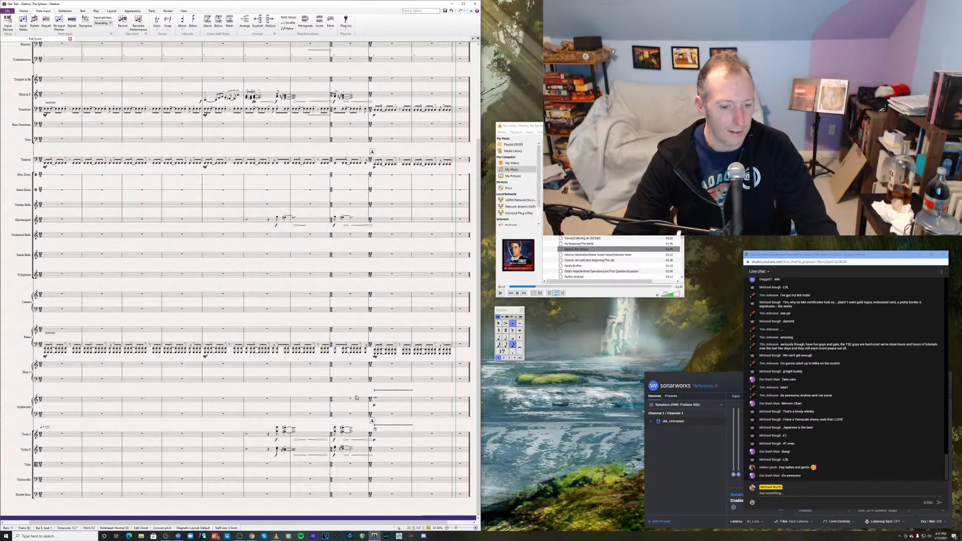
- Switch to VLC, play the recording from its start, move the player window lower on the desktop, and pause the recording
{"action": "left_click_drag", "start_coordinate": [359, 381], "coordinate": [358, 379]}
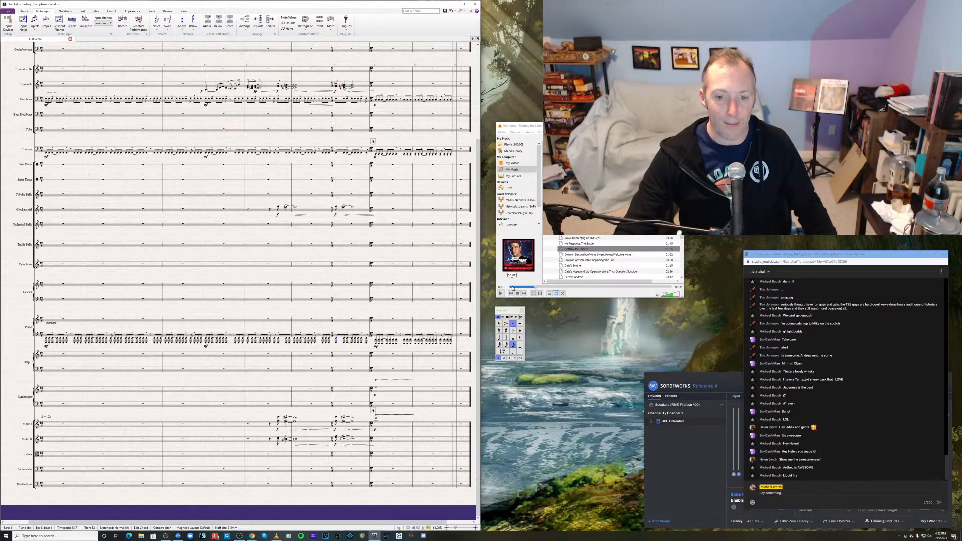
{"action": "left_click", "coordinate": [510, 287]}
{"action": "left_click_drag", "start_coordinate": [510, 287], "coordinate": [506, 287]}
{"action": "left_click", "coordinate": [500, 293]}
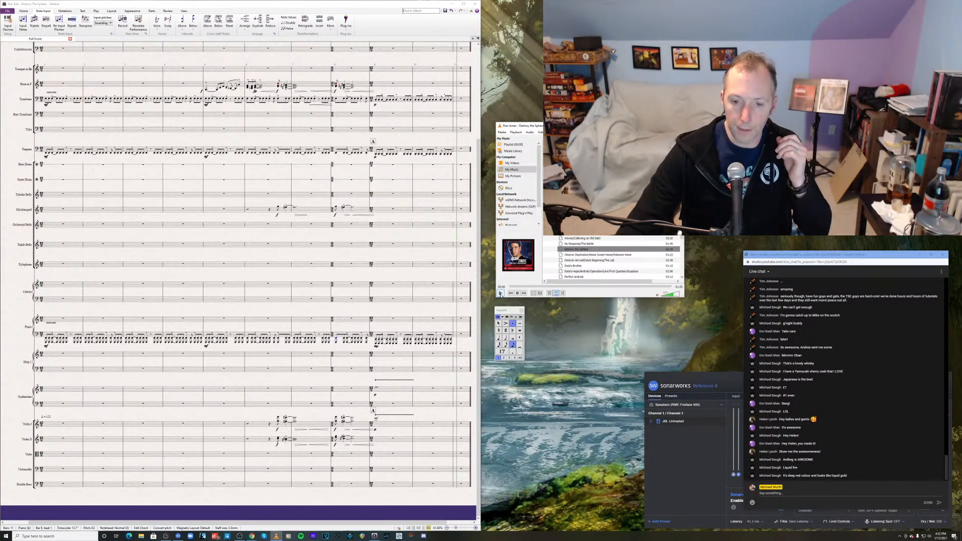
{"action": "left_click", "coordinate": [500, 293]}
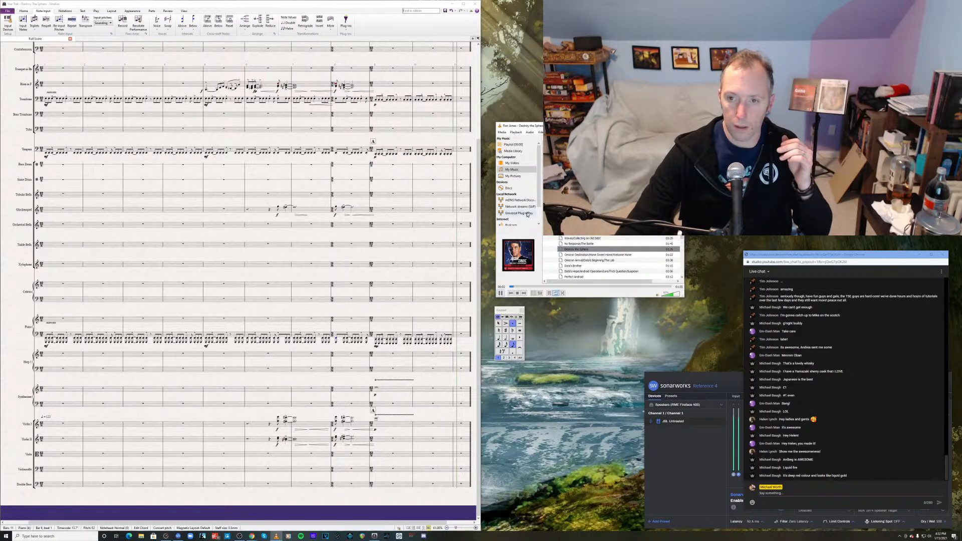
{"action": "left_click_drag", "start_coordinate": [549, 126], "coordinate": [552, 201]}
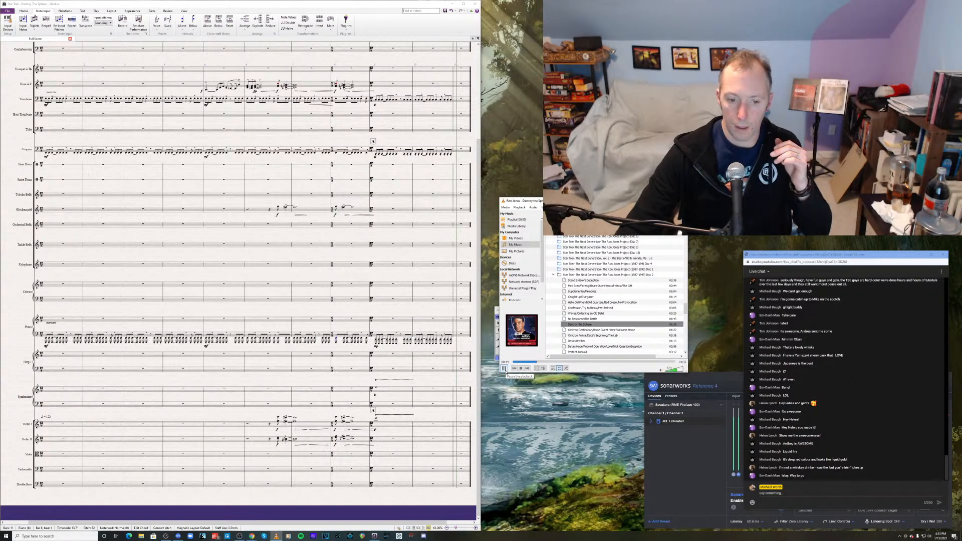
{"action": "left_click", "coordinate": [504, 368]}
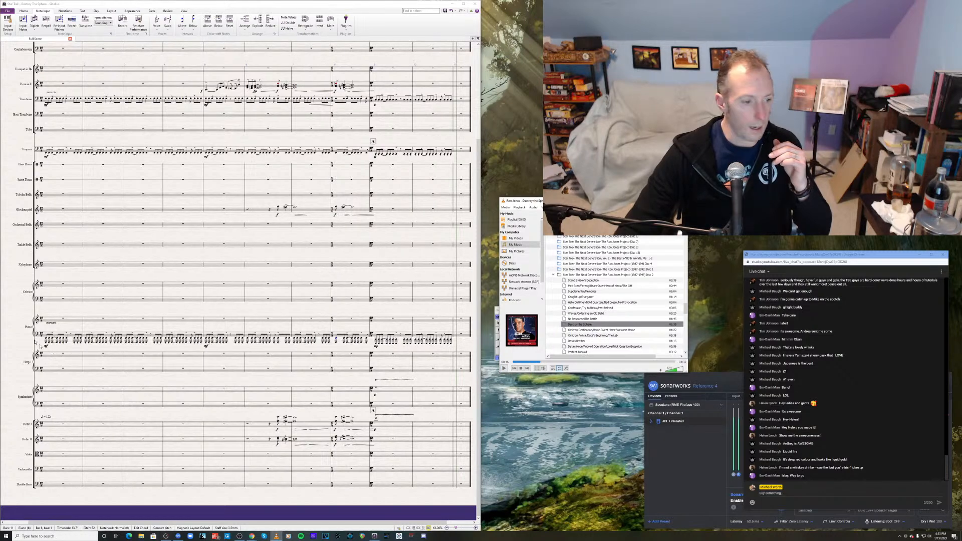
- Play the score from Piano bar 1 through rehearsal mark A, stop playback and clear the selection
{"action": "left_click", "coordinate": [57, 339]}
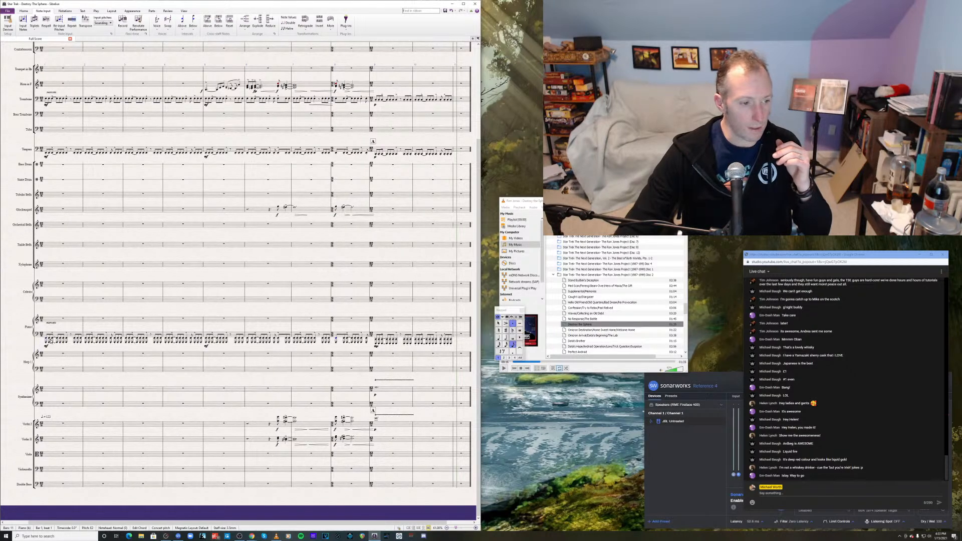
{"action": "key", "text": "space"}
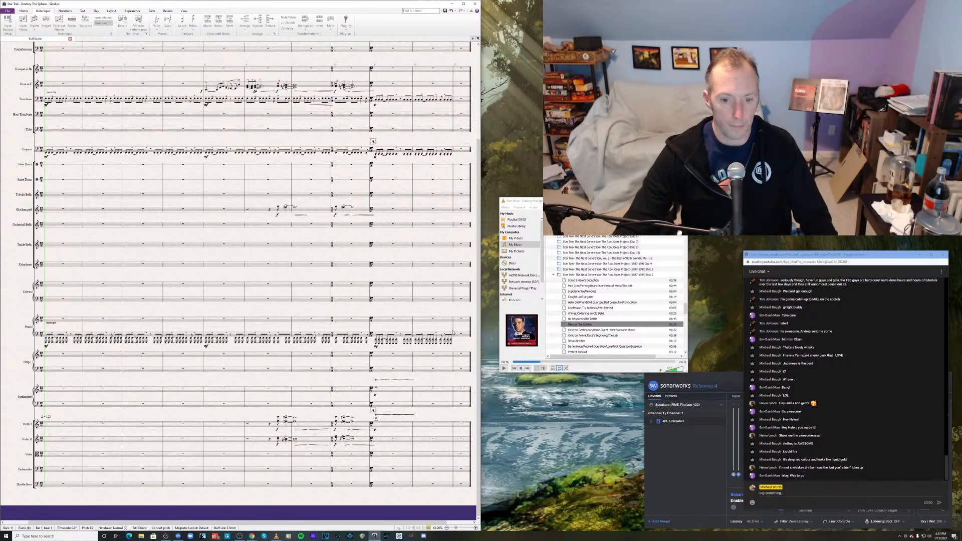
{"action": "left_click_drag", "start_coordinate": [476, 331], "coordinate": [476, 301]}
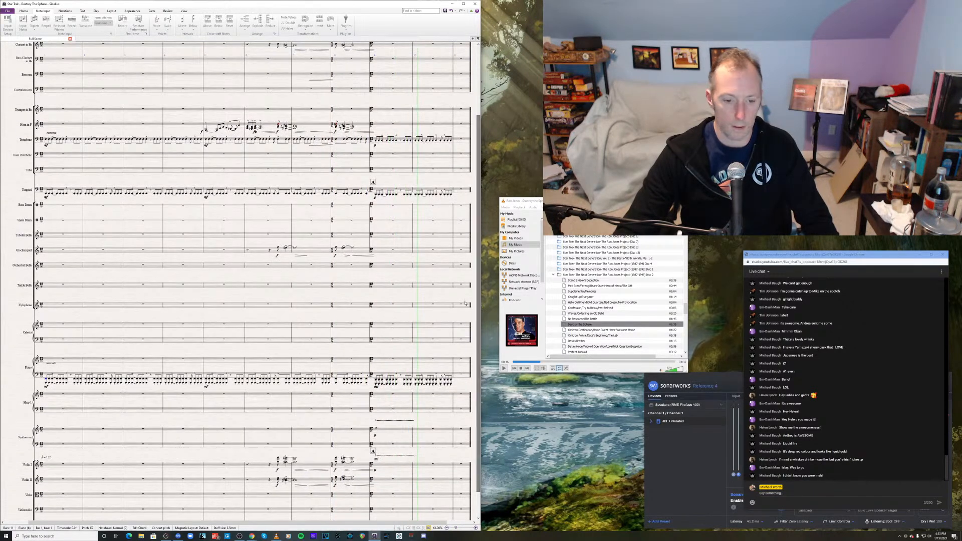
{"action": "key", "text": "space"}
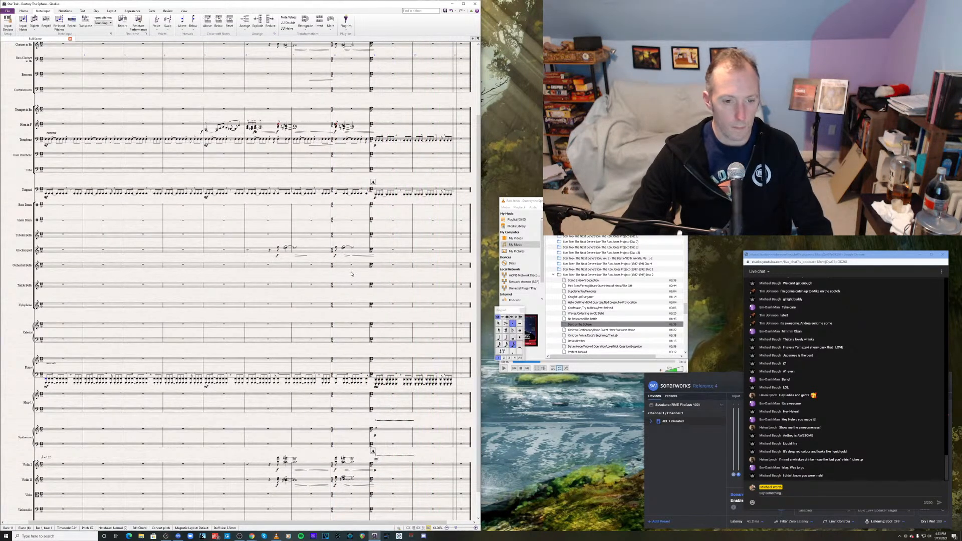
{"action": "left_click", "coordinate": [352, 273]}
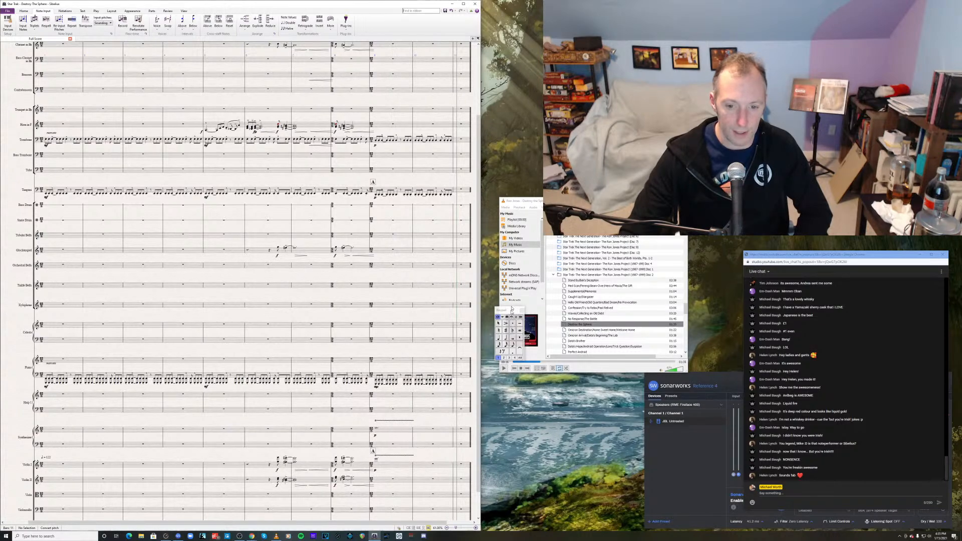
- Move the Keypad clear of the audio player and replay the recording's passage around rehearsal mark A, checking it against Violin bar 9
{"action": "left_click_drag", "start_coordinate": [511, 310], "coordinate": [513, 124]}
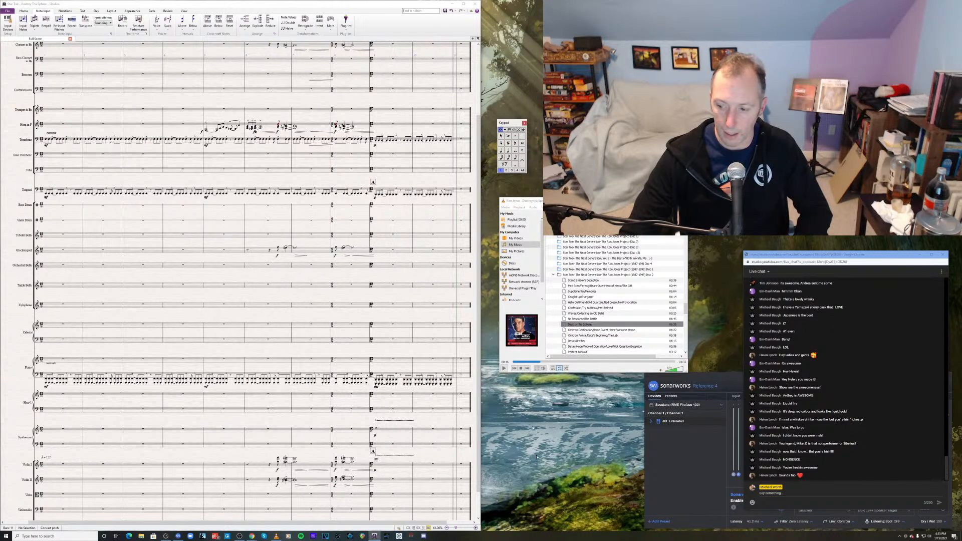
{"action": "left_click", "coordinate": [505, 368]}
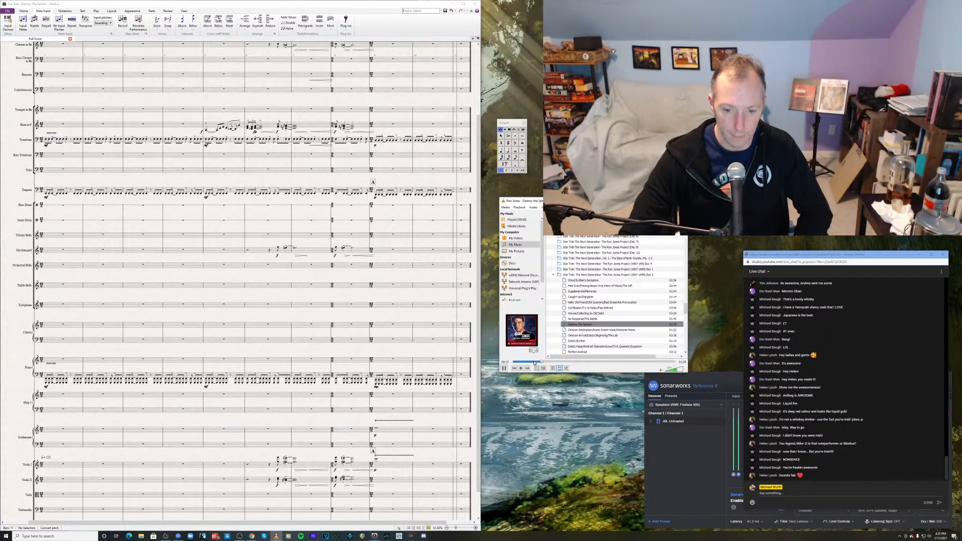
{"action": "left_click", "coordinate": [533, 362]}
{"action": "left_click", "coordinate": [528, 362]}
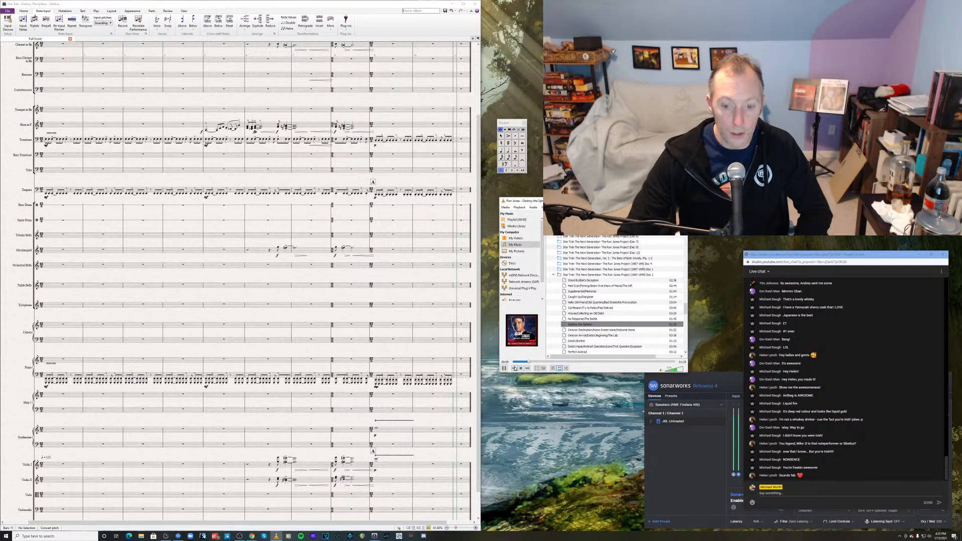
{"action": "left_click", "coordinate": [439, 353]}
{"action": "scroll", "coordinate": [401, 350], "scroll_direction": "down", "scroll_amount": 5}
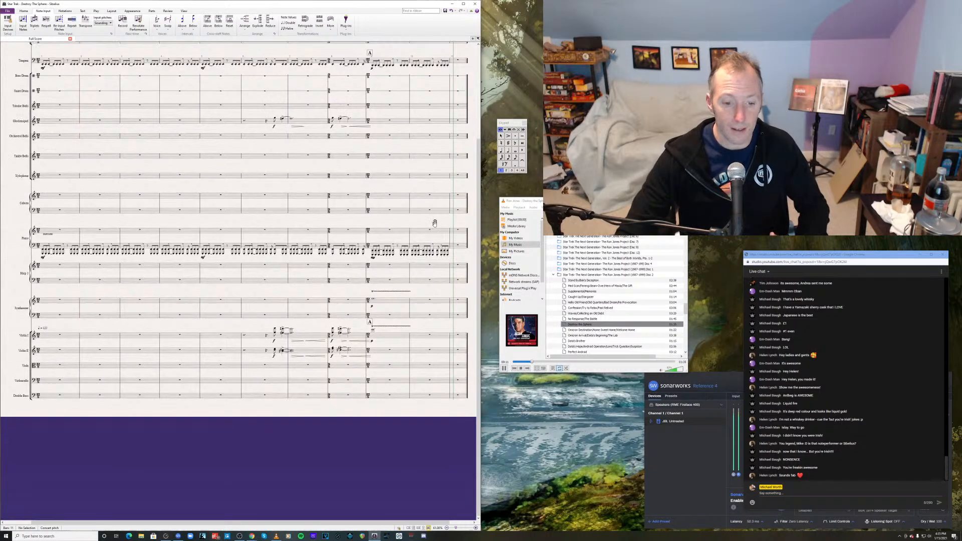
{"action": "left_click", "coordinate": [372, 330]}
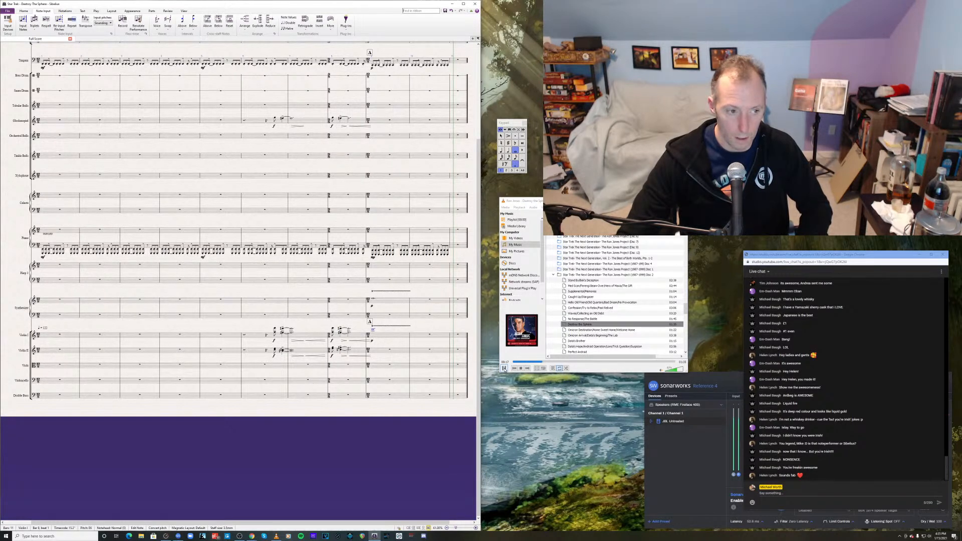
{"action": "left_click", "coordinate": [531, 361]}
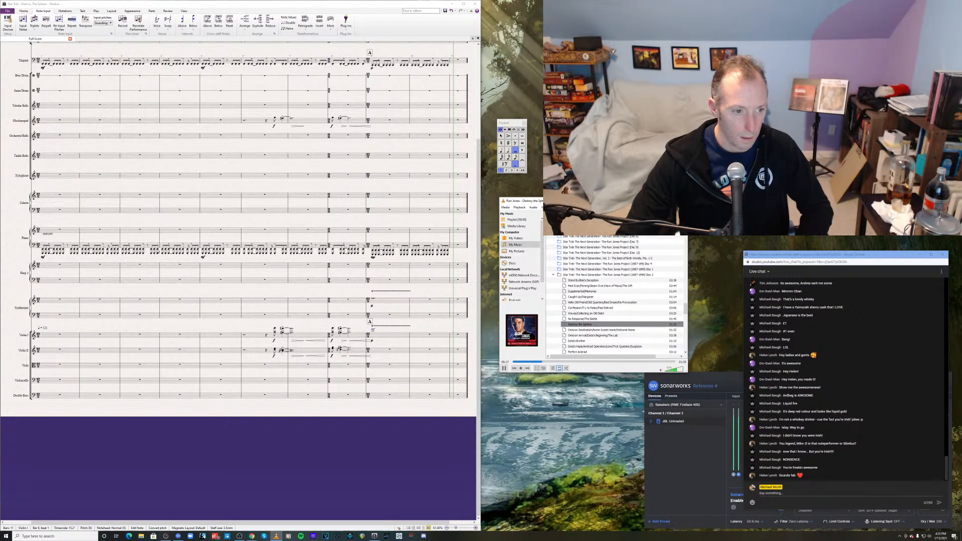
{"action": "left_click", "coordinate": [503, 370]}
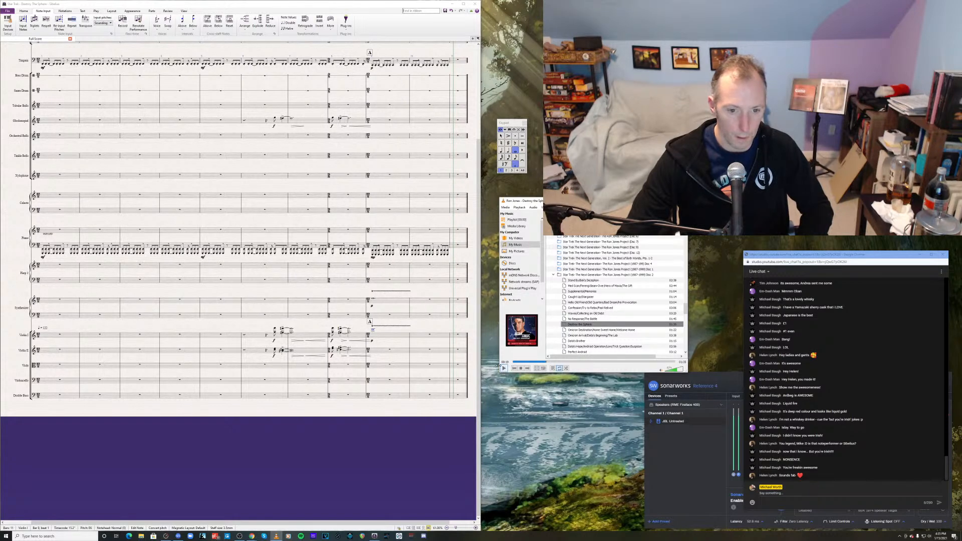
- Repeat the Piano's bar 9 pattern three times to fill bars 10 to 12
{"action": "left_click", "coordinate": [397, 249]}
{"action": "left_click", "coordinate": [397, 249]}
{"action": "key", "text": "r"}
{"action": "key", "text": "r"}
{"action": "key", "text": "r"}
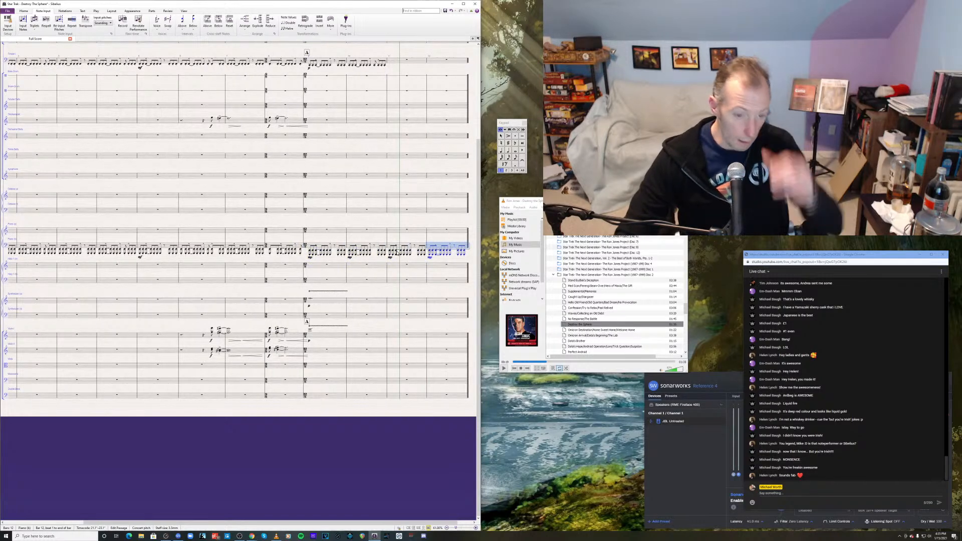
- Remove the copied dynamics under the Piano in bars 10, 11 and 12
{"action": "left_click", "coordinate": [350, 258]}
{"action": "left_click", "coordinate": [352, 261]}
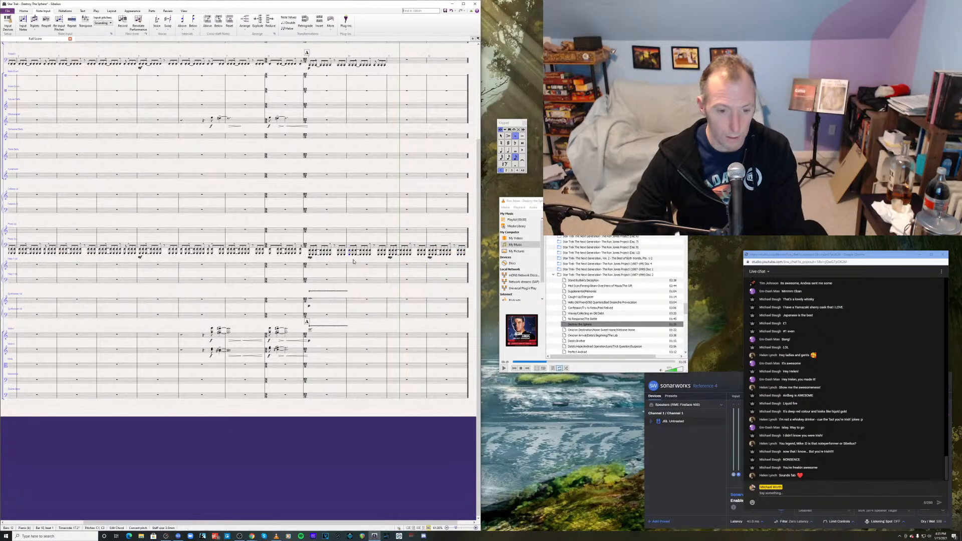
{"action": "left_click", "coordinate": [392, 260]}
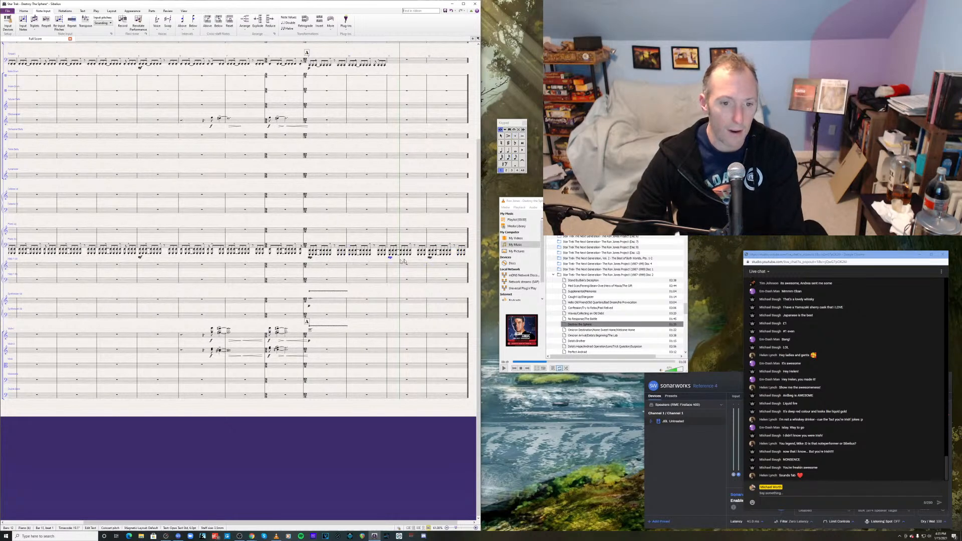
{"action": "left_click", "coordinate": [430, 259]}
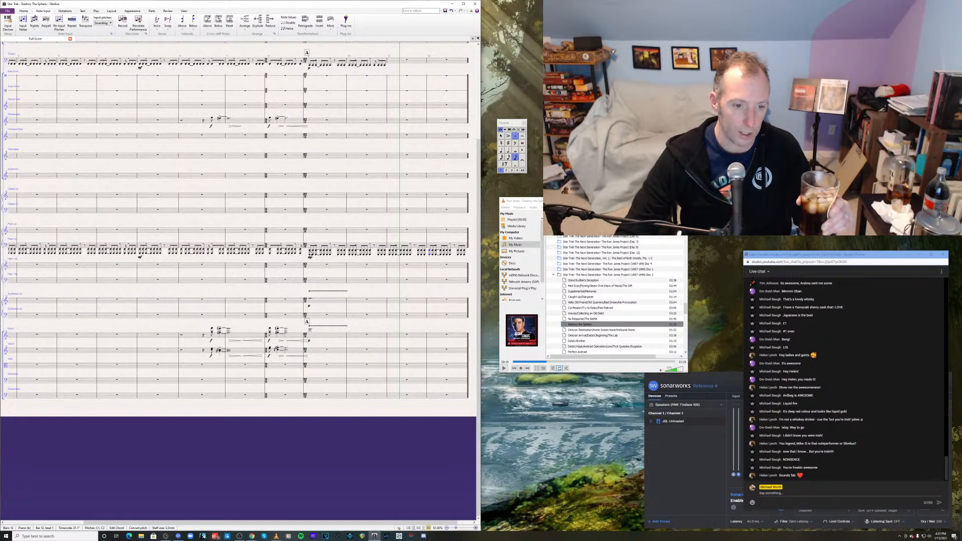
- Play a brief moment of the recording, pause it, and select the first Piano note of bar 9
{"action": "left_click", "coordinate": [504, 369]}
{"action": "left_click", "coordinate": [503, 368]}
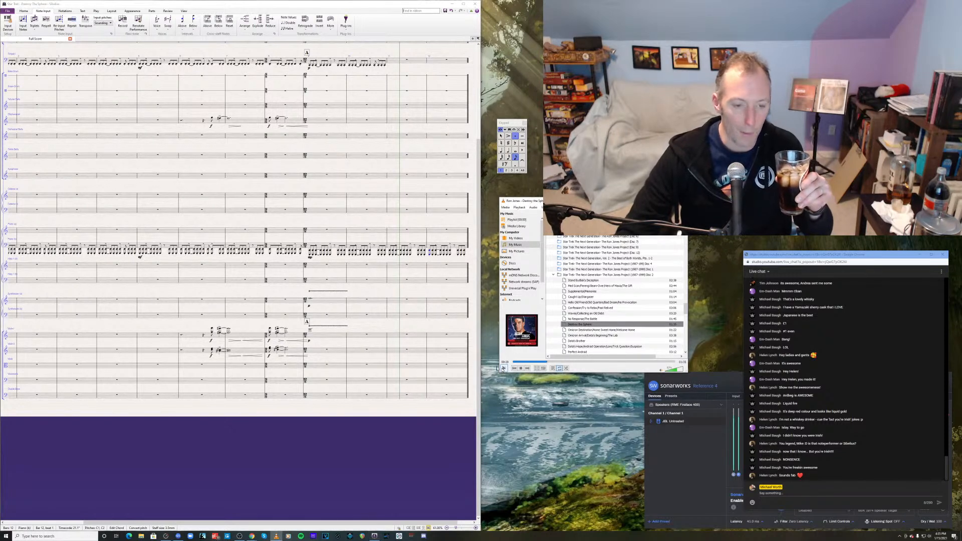
{"action": "left_click", "coordinate": [310, 254]}
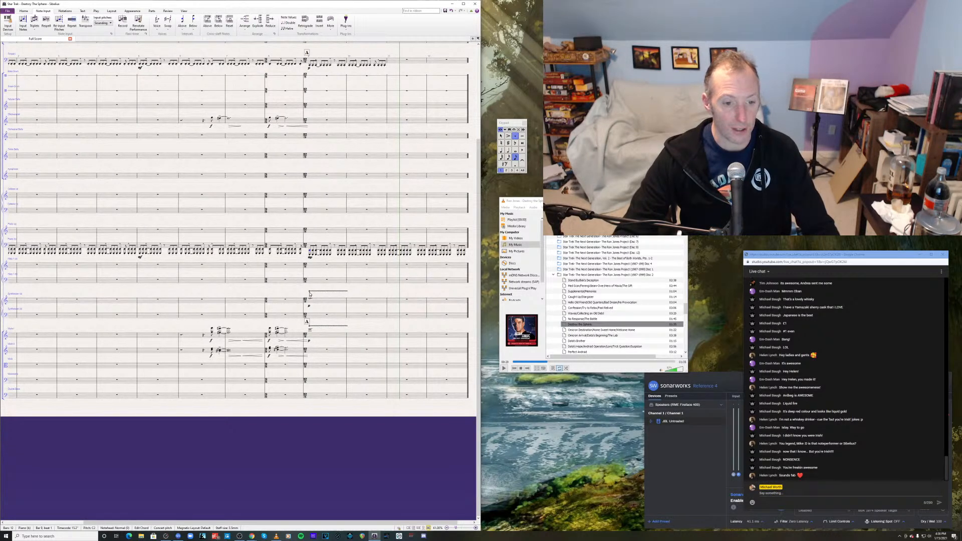
- Move the line above the Synthesizer at bar 9 slightly closer to the staff
{"action": "scroll", "coordinate": [309, 295], "scroll_direction": "up", "scroll_amount": 3}
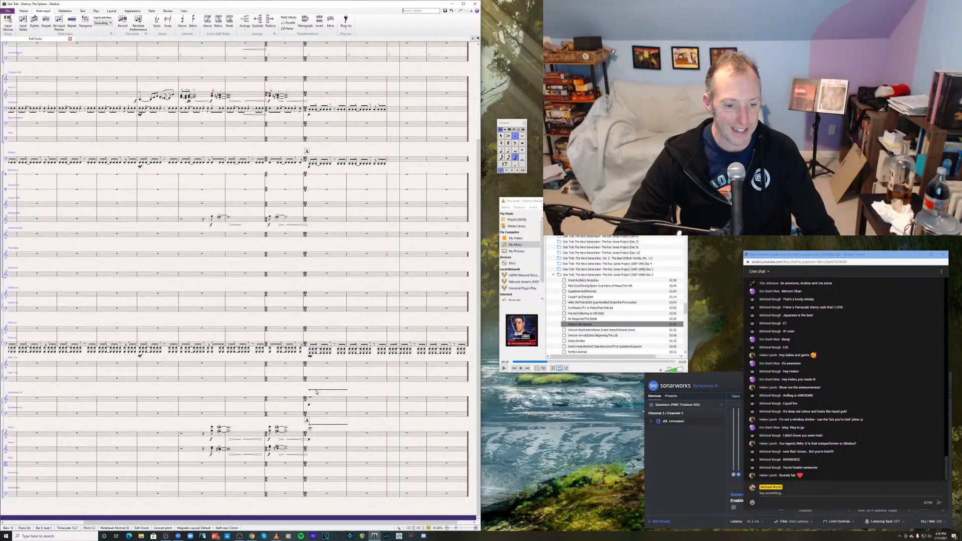
{"action": "left_click_drag", "start_coordinate": [316, 388], "coordinate": [316, 395]}
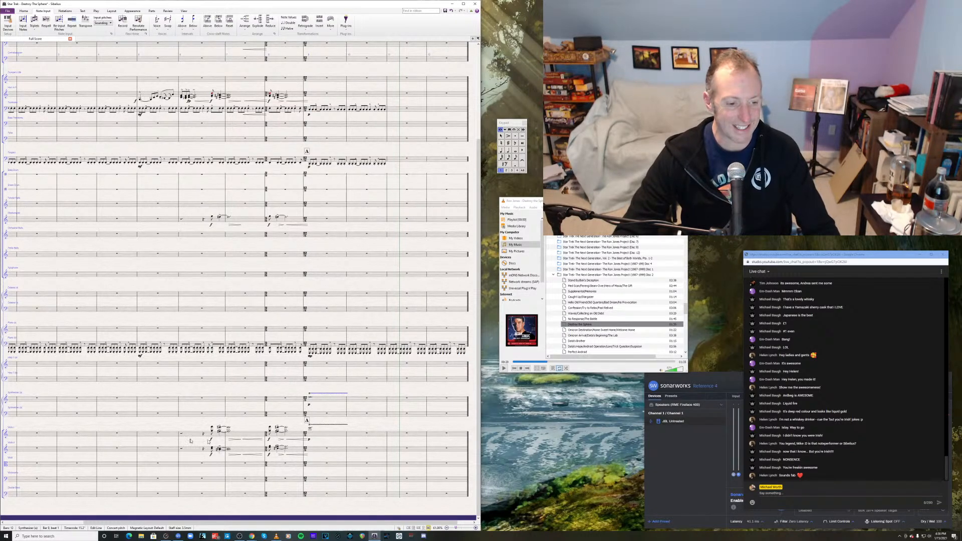
{"action": "left_click_drag", "start_coordinate": [196, 434], "coordinate": [210, 423]}
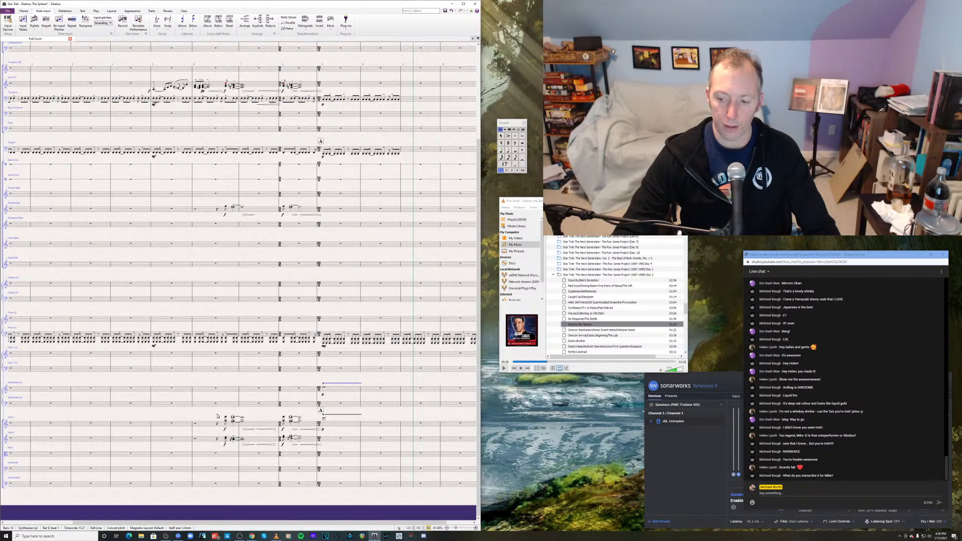
- Save the score and play it from Piano bar 6 into the rehearsal mark A passage, stopping after the mark
{"action": "left_click", "coordinate": [195, 340]}
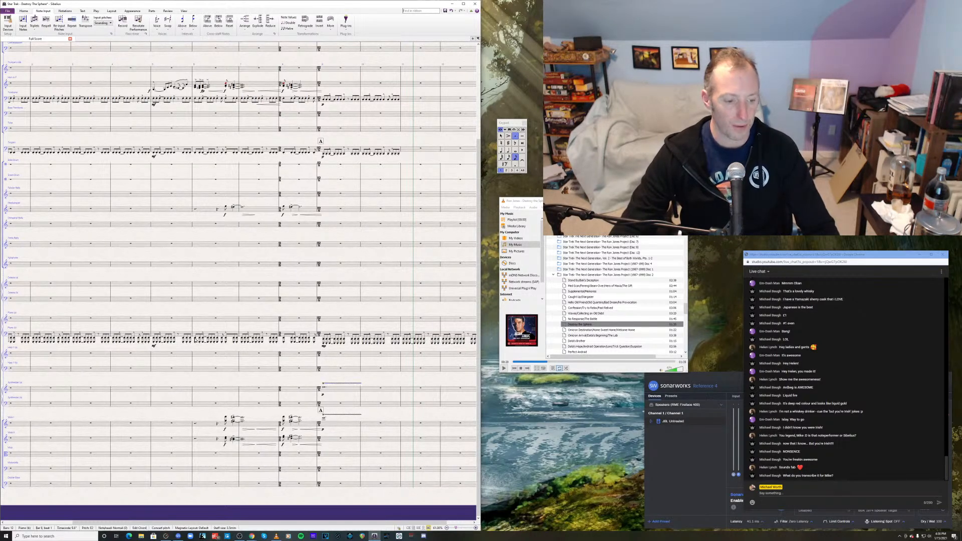
{"action": "key", "text": "ctrl+s"}
{"action": "key", "text": "p"}
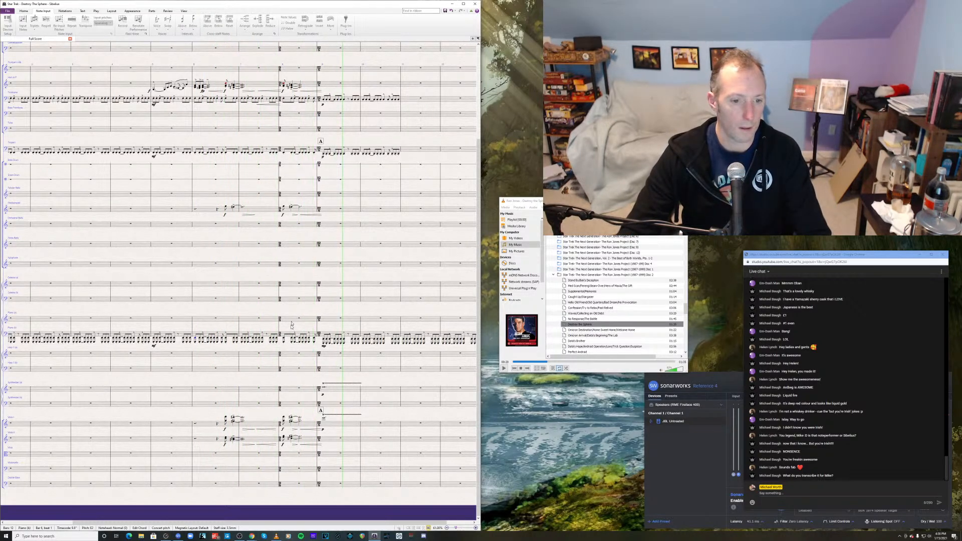
{"action": "key", "text": "space"}
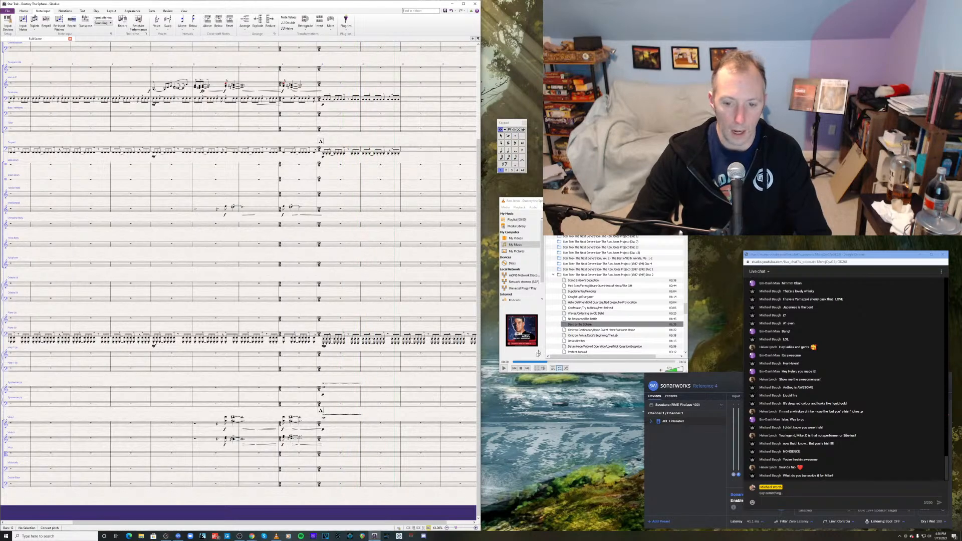
- Play a short passage of the recording from slightly earlier in the track and pause it
{"action": "left_click", "coordinate": [531, 361]}
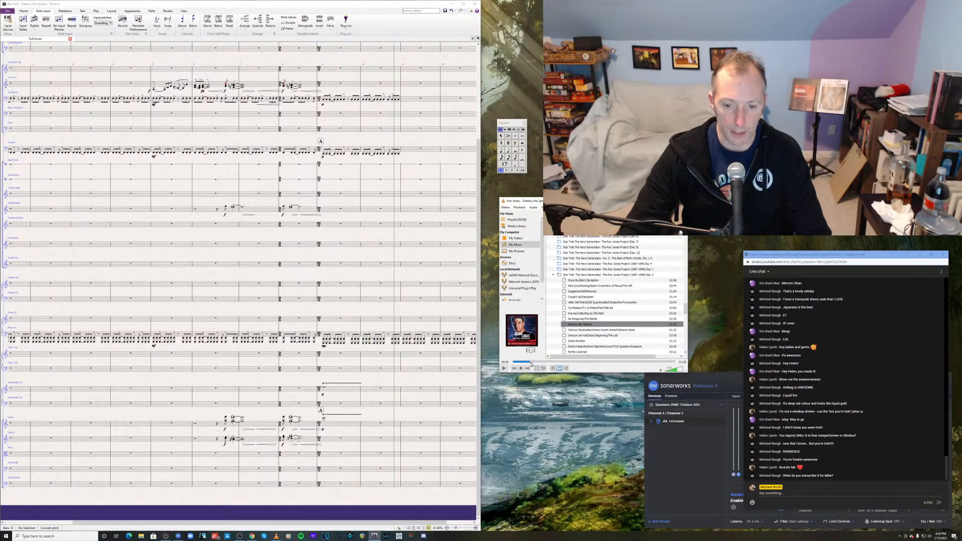
{"action": "left_click", "coordinate": [504, 369]}
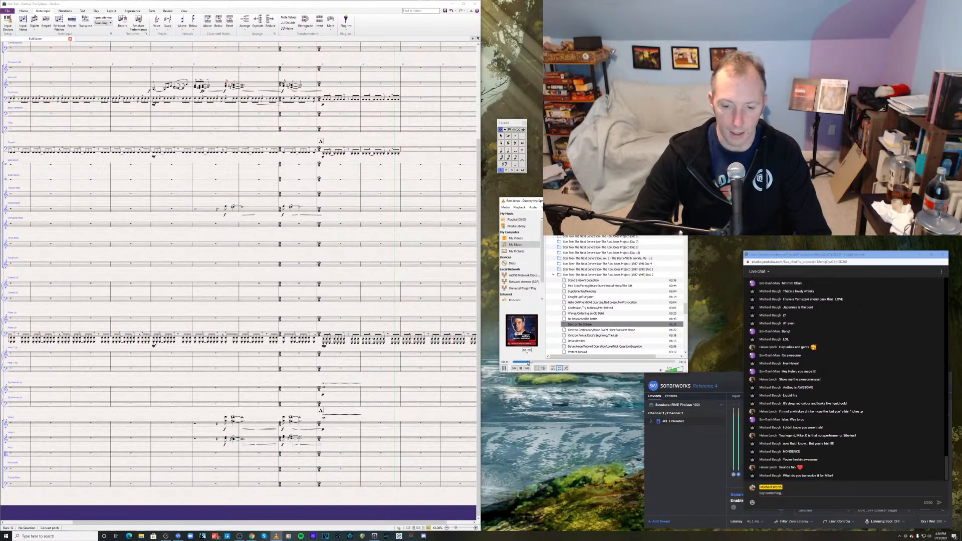
{"action": "left_click", "coordinate": [505, 369]}
- Continue the Synthesizer's held note from bar 9 through bars 10, 11 and 12
{"action": "left_click_drag", "start_coordinate": [425, 370], "coordinate": [377, 341]}
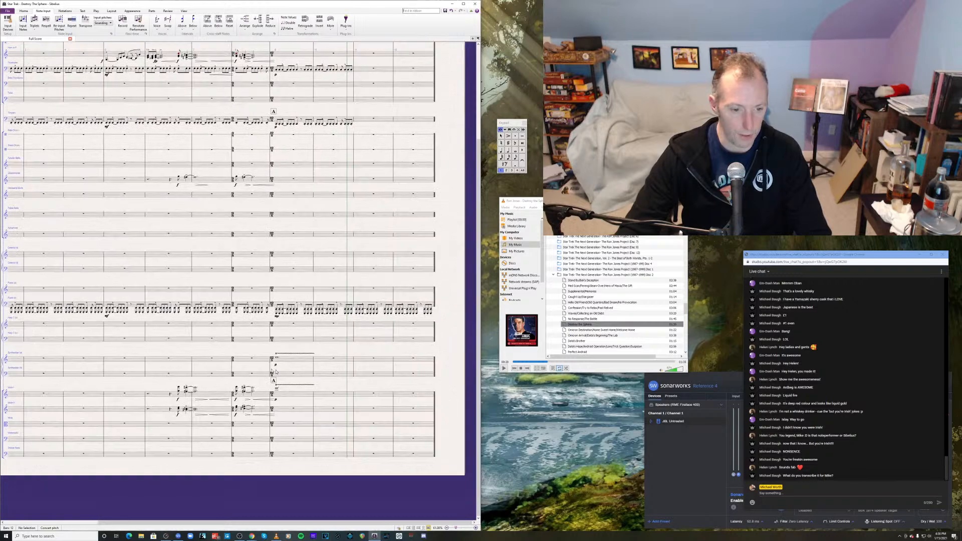
{"action": "left_click", "coordinate": [318, 360]}
{"action": "left_click", "coordinate": [319, 361]}
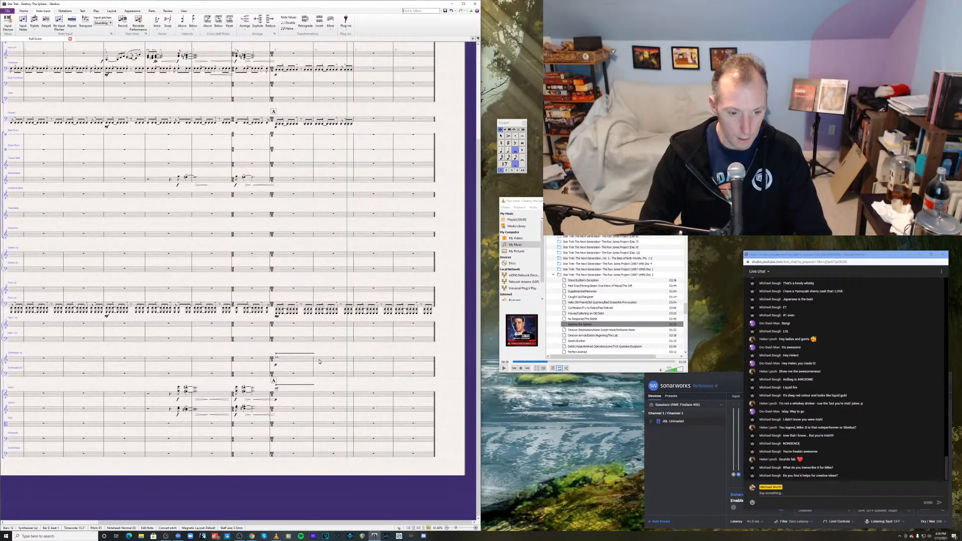
{"action": "key", "text": "KP_6"}
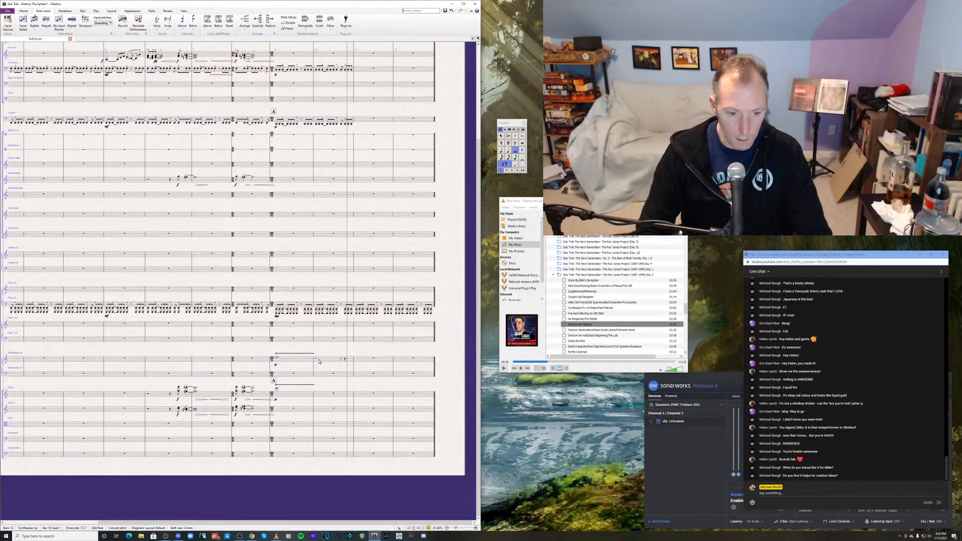
{"action": "key", "text": "KP_Decimal"}
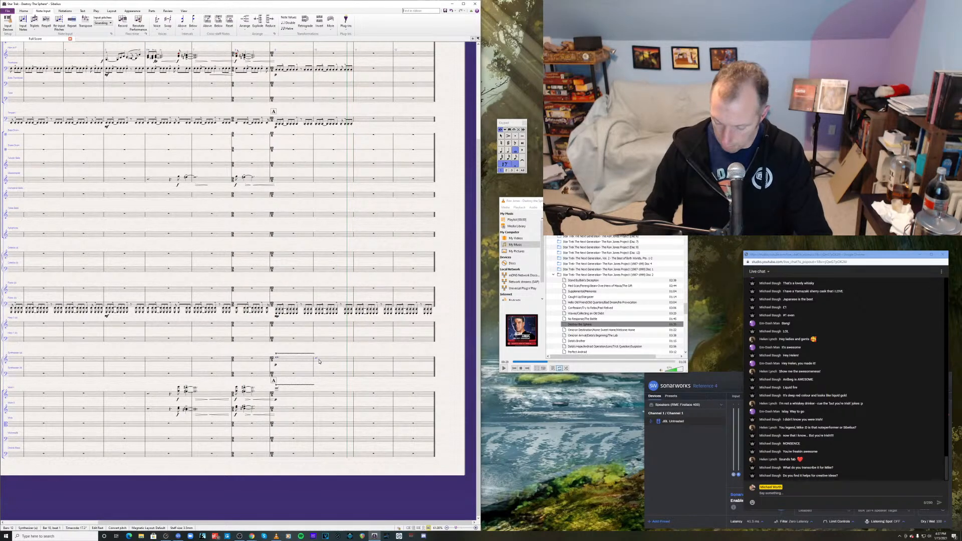
{"action": "key", "text": "n"}
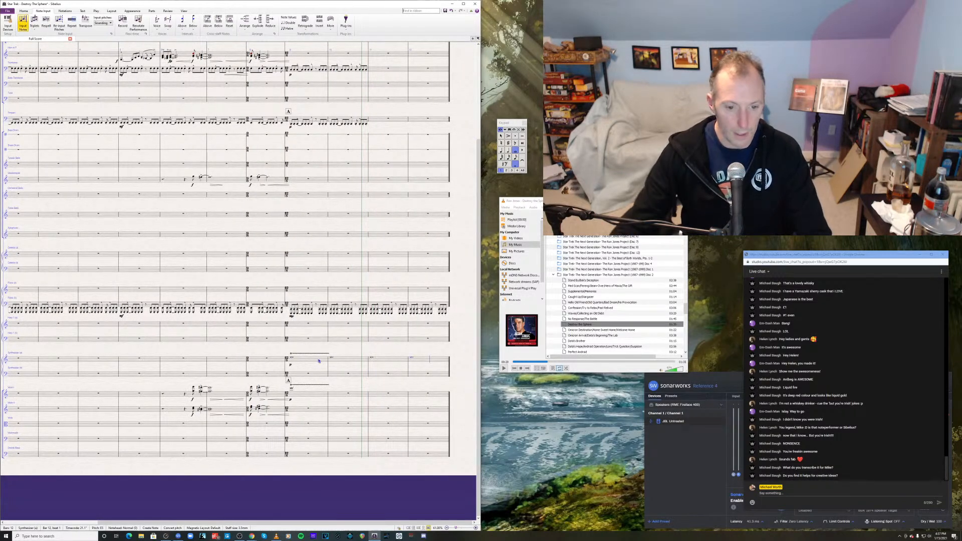
{"action": "key", "text": "Escape"}
- Tie the Synthesizer's held notes together across bars 9 to 12 and extend the line above them to the end of bar 12
{"action": "left_click", "coordinate": [319, 361]}
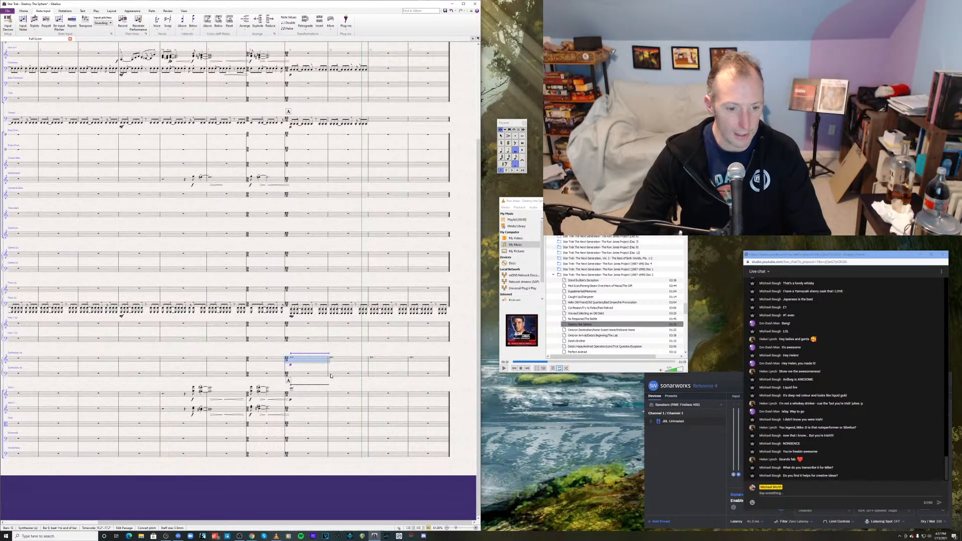
{"action": "left_click", "coordinate": [417, 362], "text": "shift"}
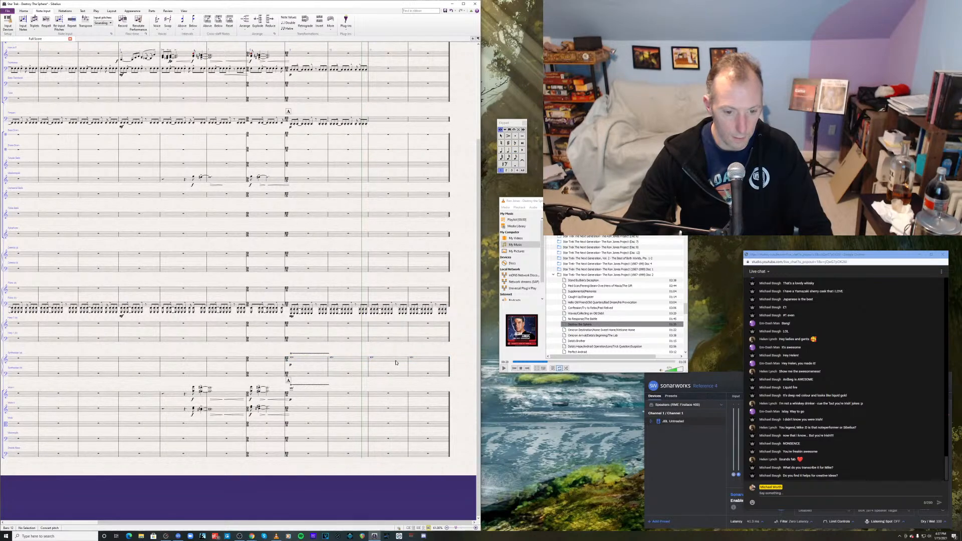
{"action": "left_click", "coordinate": [393, 362]}
{"action": "left_click", "coordinate": [326, 355], "text": "shift"}
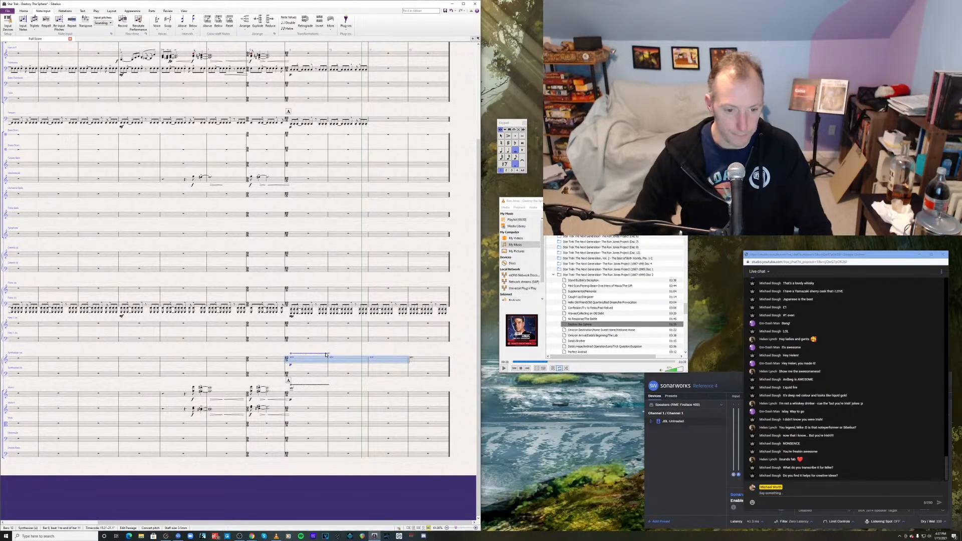
{"action": "key", "text": "s"}
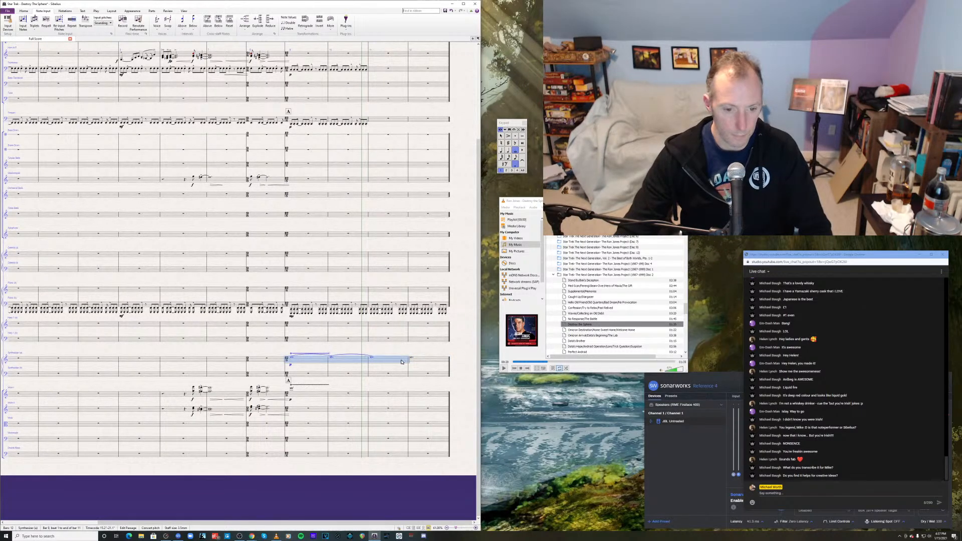
{"action": "key", "text": "Escape"}
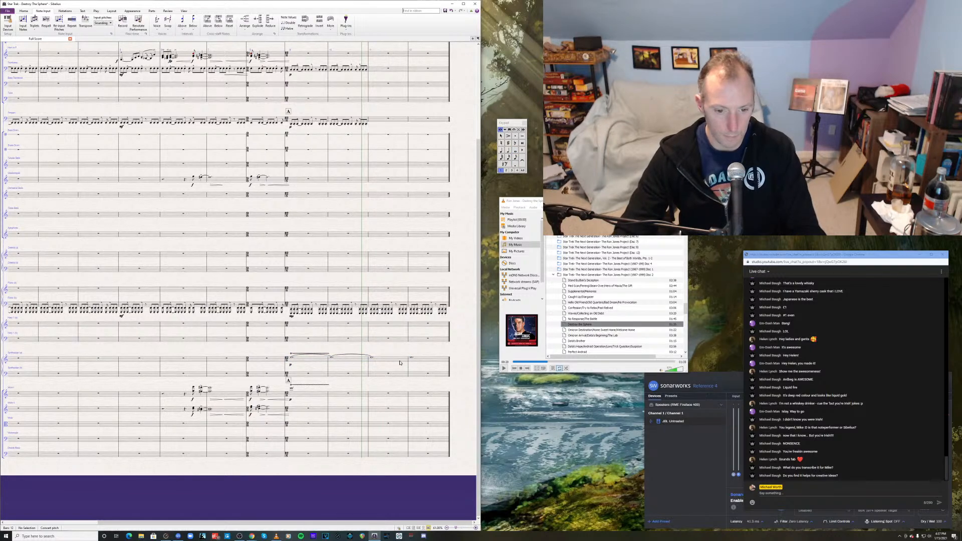
{"action": "left_click", "coordinate": [399, 360]}
{"action": "key", "text": "KP_Enter"}
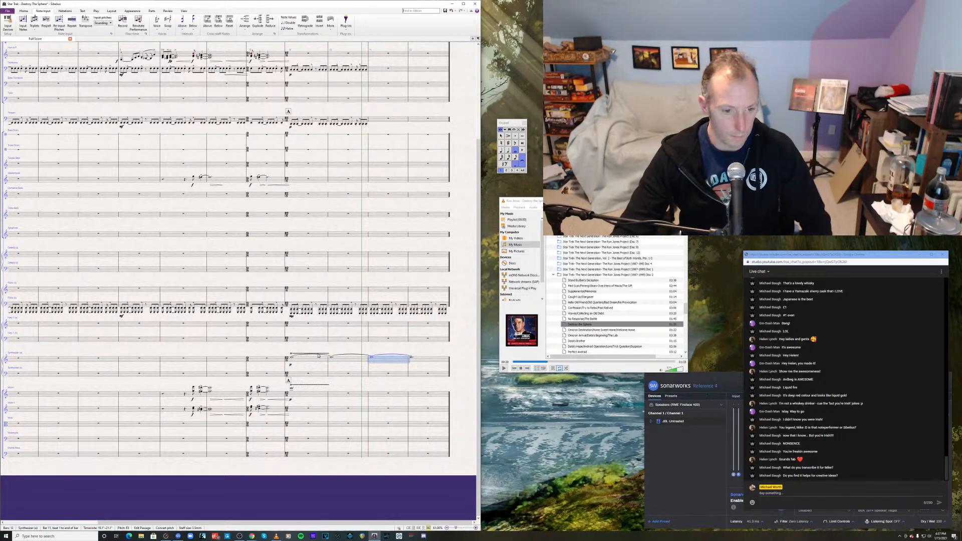
{"action": "left_click_drag", "start_coordinate": [329, 356], "coordinate": [435, 357]}
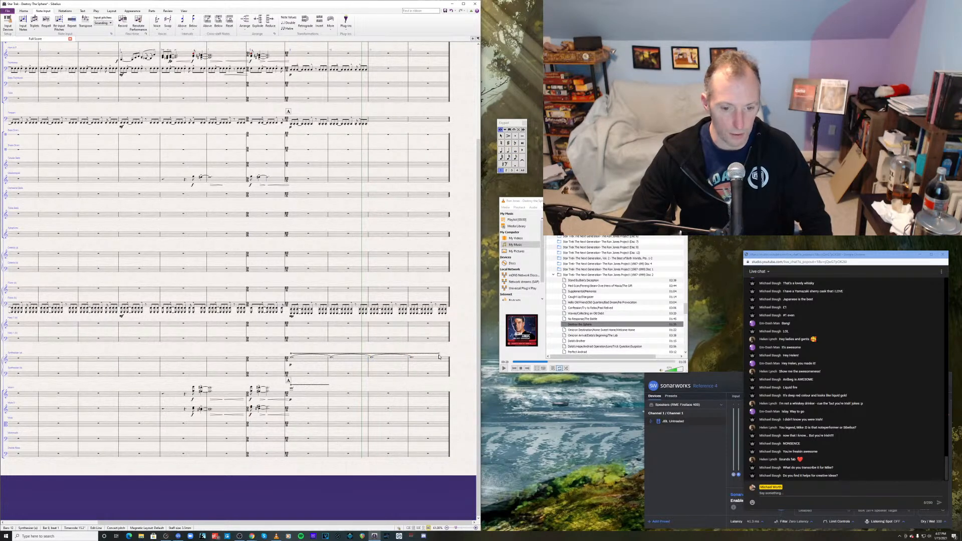
- Copy the Synthesizer's bars 9 to 12 into the Violin I staff starting at bar 9
{"action": "left_click", "coordinate": [311, 361]}
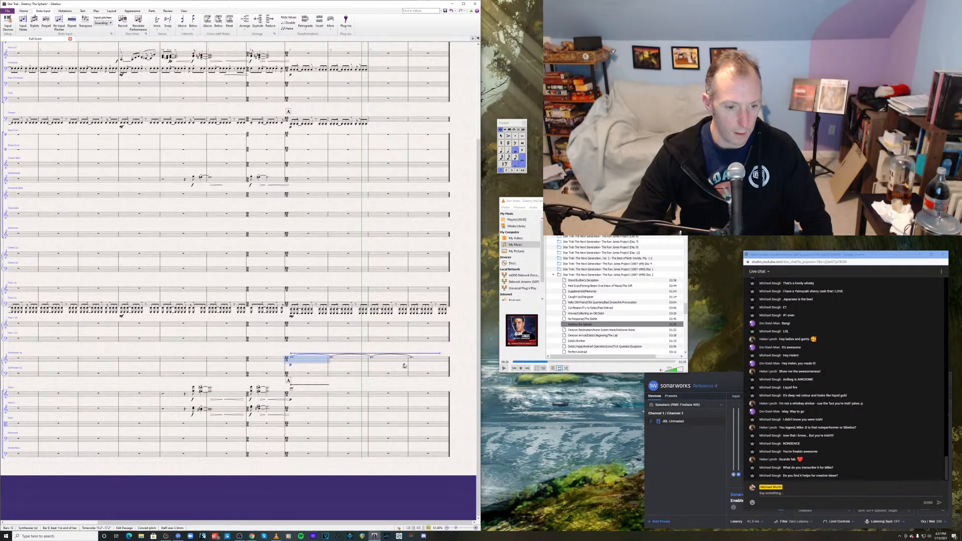
{"action": "left_click", "coordinate": [422, 362], "text": "shift"}
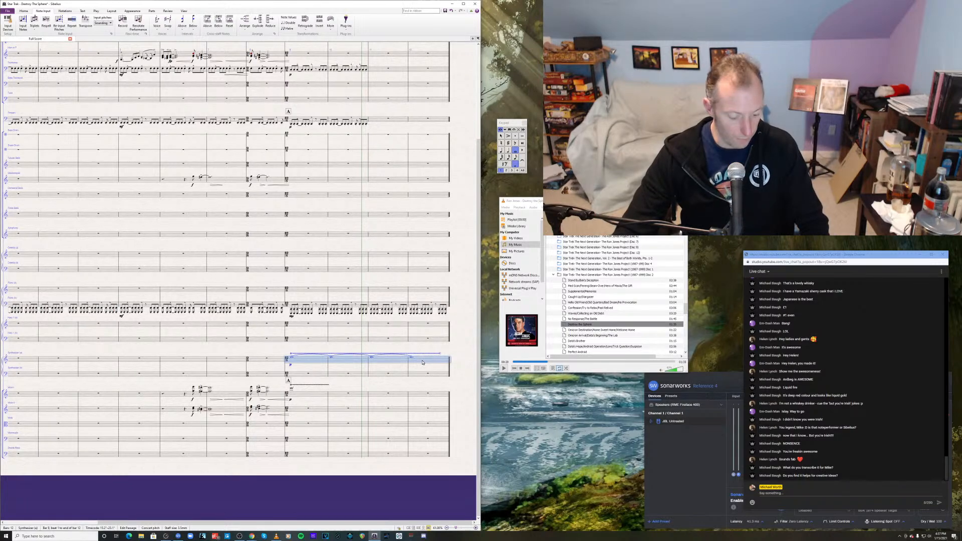
{"action": "left_click", "coordinate": [318, 396]}
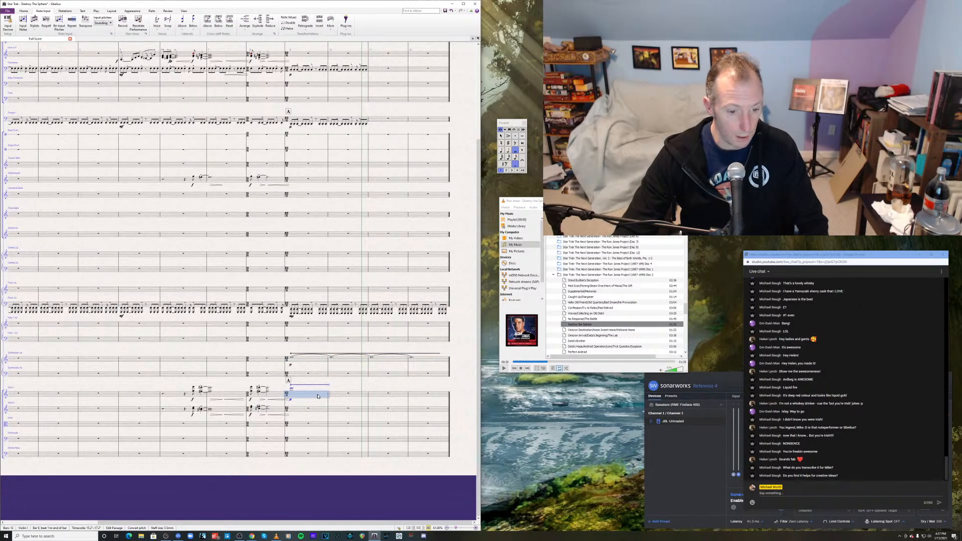
{"action": "key", "text": "ctrl+v"}
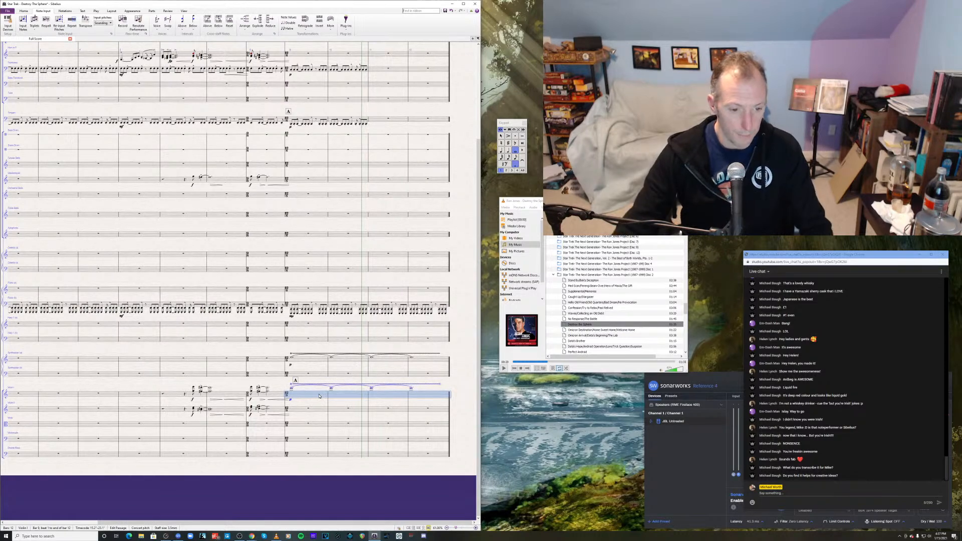
{"action": "key", "text": "Escape"}
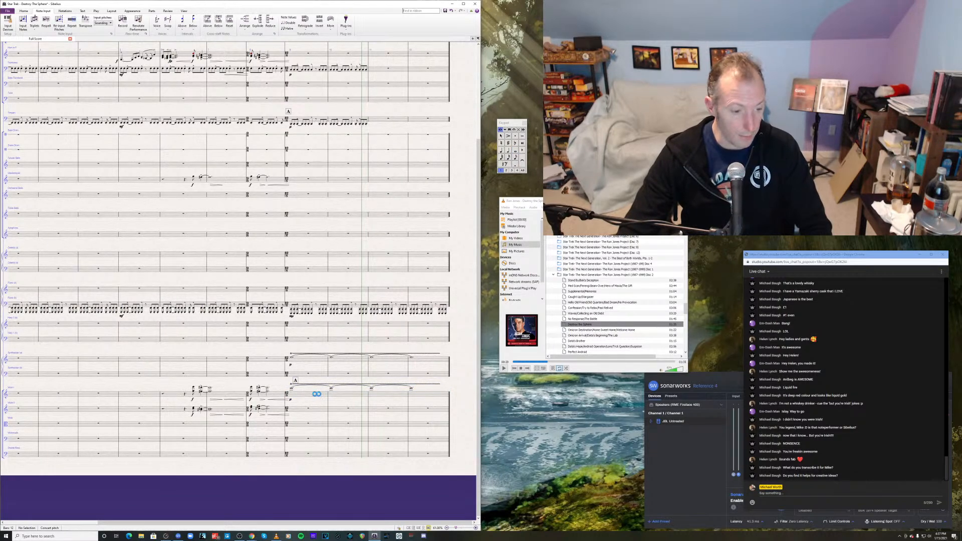
- Repeat bar 9 of the Trombone and Timpani parts through bars 10, 11 and 12
{"action": "left_click_drag", "start_coordinate": [175, 383], "coordinate": [208, 391]}
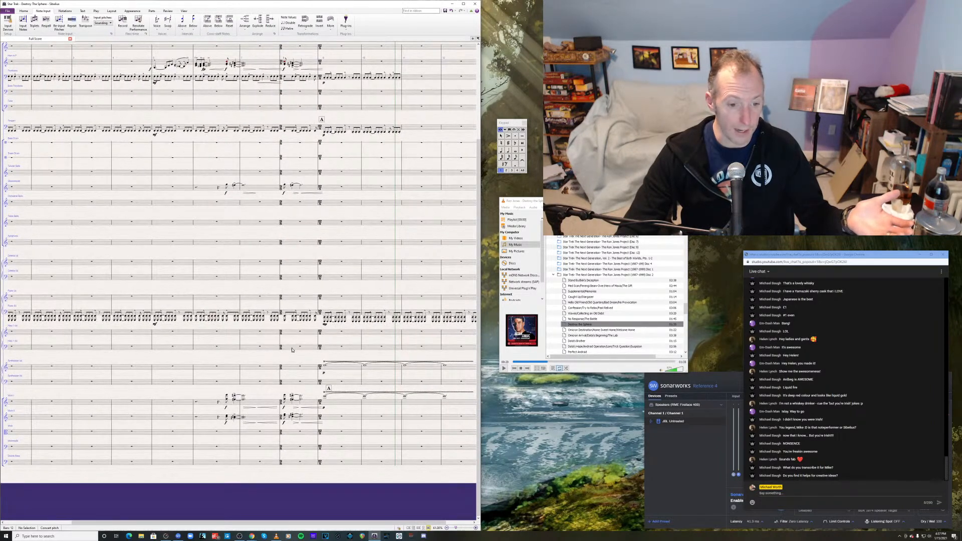
{"action": "left_click_drag", "start_coordinate": [271, 364], "coordinate": [261, 373]}
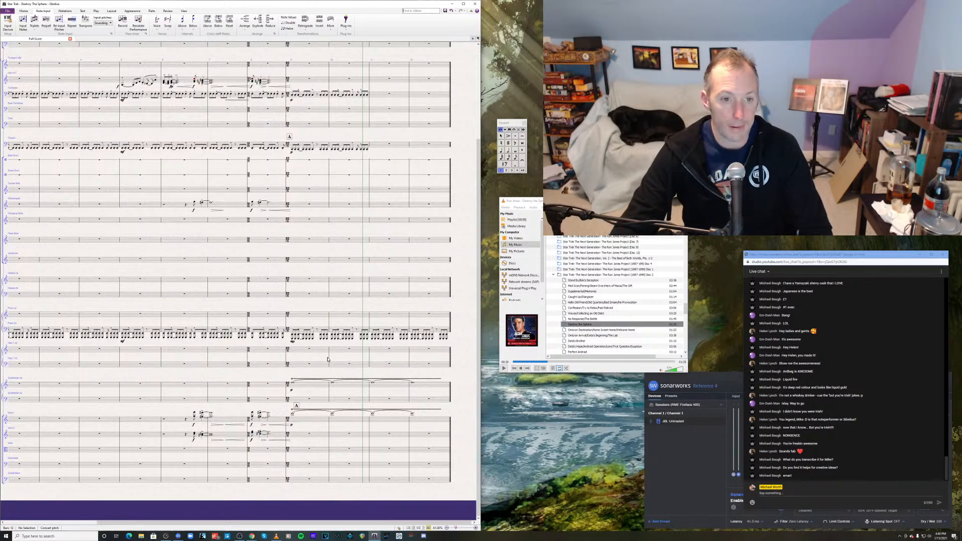
{"action": "left_click", "coordinate": [316, 332]}
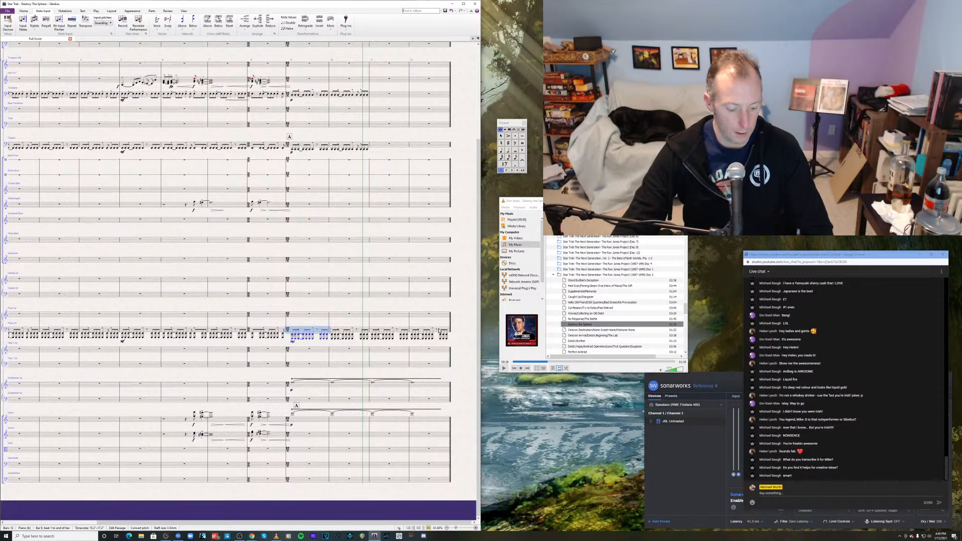
{"action": "left_click", "coordinate": [318, 101]}
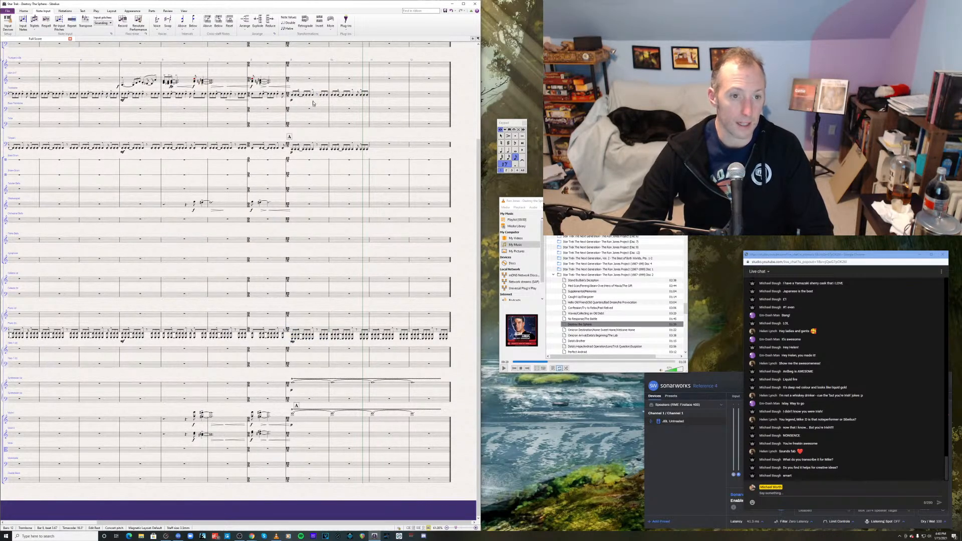
{"action": "left_click", "coordinate": [314, 95]}
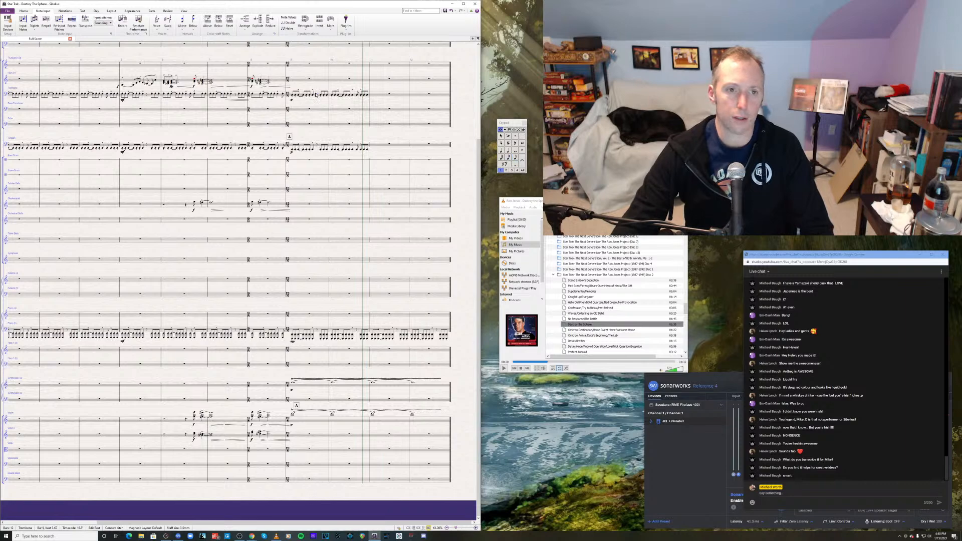
{"action": "left_click", "coordinate": [315, 146], "text": "shift"}
{"action": "key", "text": "r"}
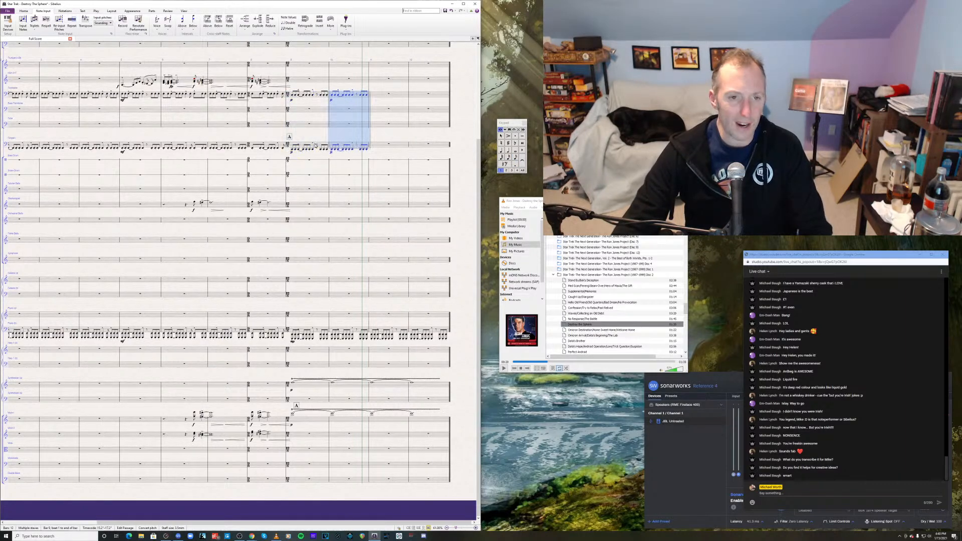
{"action": "key", "text": "r"}
{"action": "key", "text": "r"}
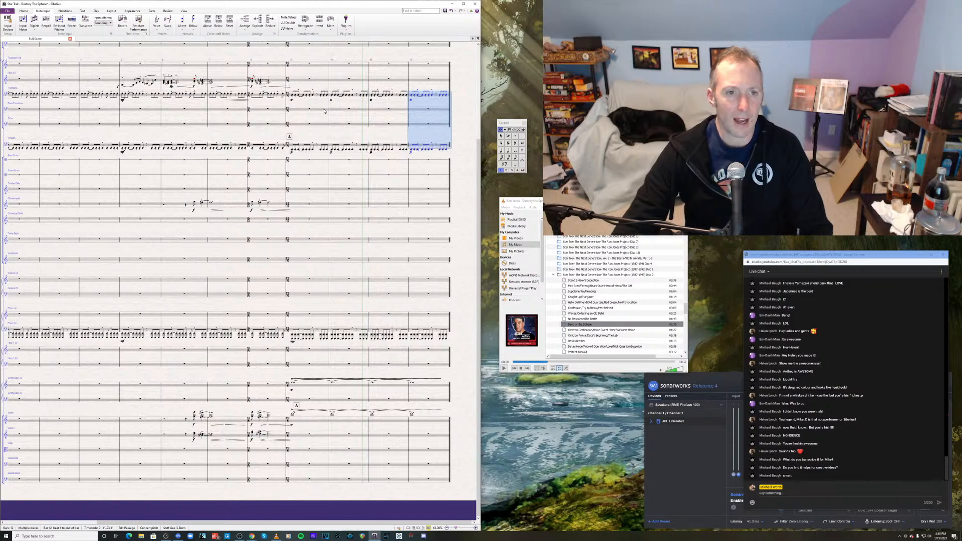
- Delete the repeated dynamics under the Trombone in bars 10, 11 and 12
{"action": "left_click", "coordinate": [331, 101]}
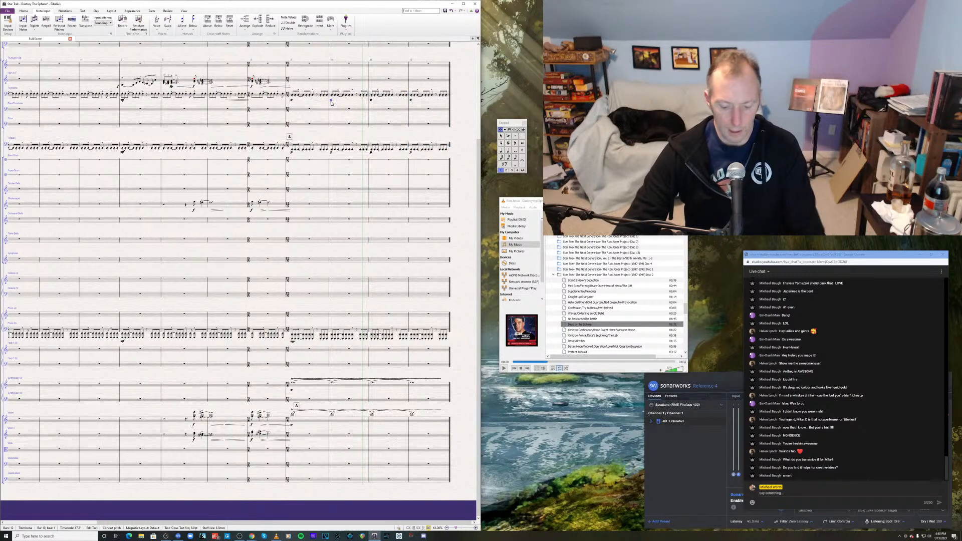
{"action": "key", "text": "Delete"}
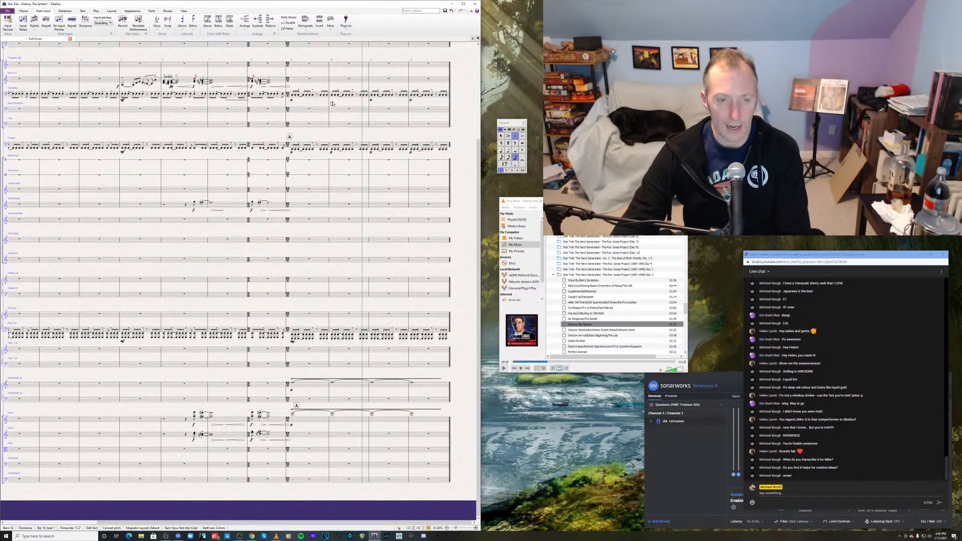
{"action": "left_click", "coordinate": [371, 101]}
{"action": "key", "text": "Delete"}
{"action": "left_click", "coordinate": [411, 101]}
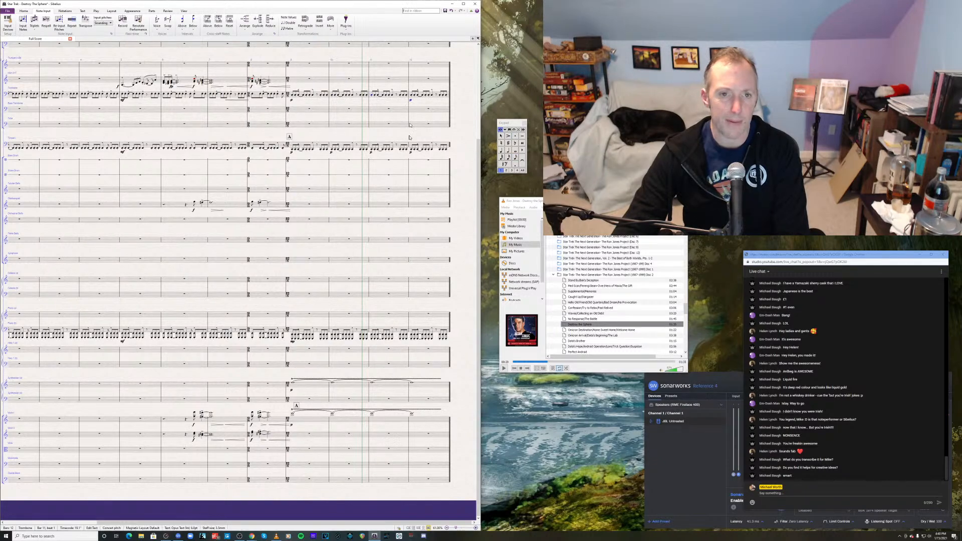
{"action": "key", "text": "Delete"}
- Delete the repeated dynamics under the Timpani in bars 12, 11 and 10
{"action": "left_click", "coordinate": [412, 152]}
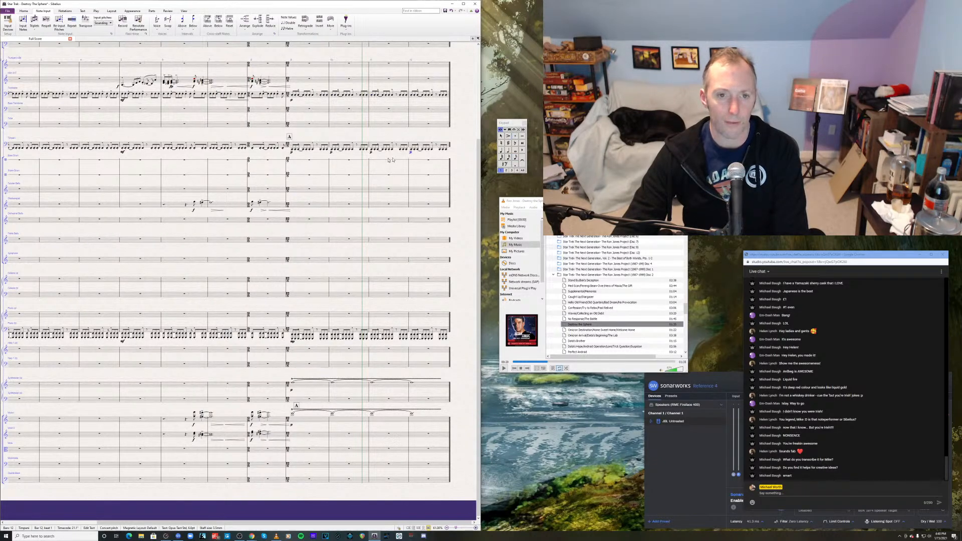
{"action": "key", "text": "Delete"}
{"action": "left_click", "coordinate": [371, 152]}
{"action": "key", "text": "Delete"}
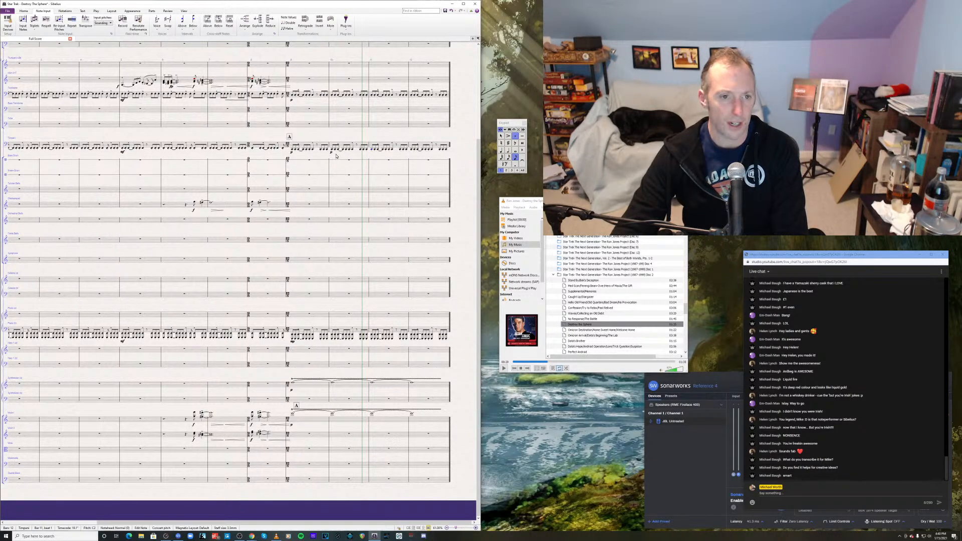
{"action": "left_click", "coordinate": [331, 153]}
{"action": "key", "text": "Delete"}
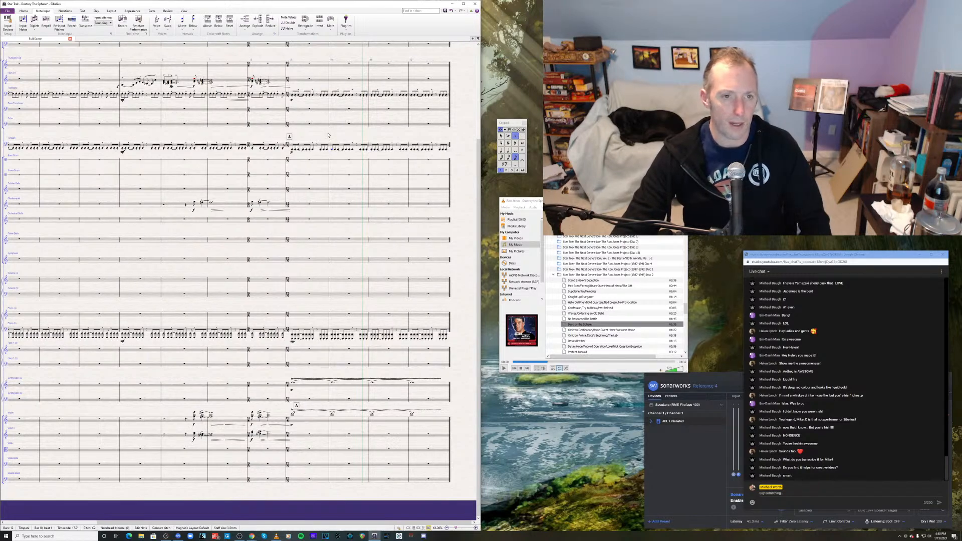
{"action": "key", "text": "Escape"}
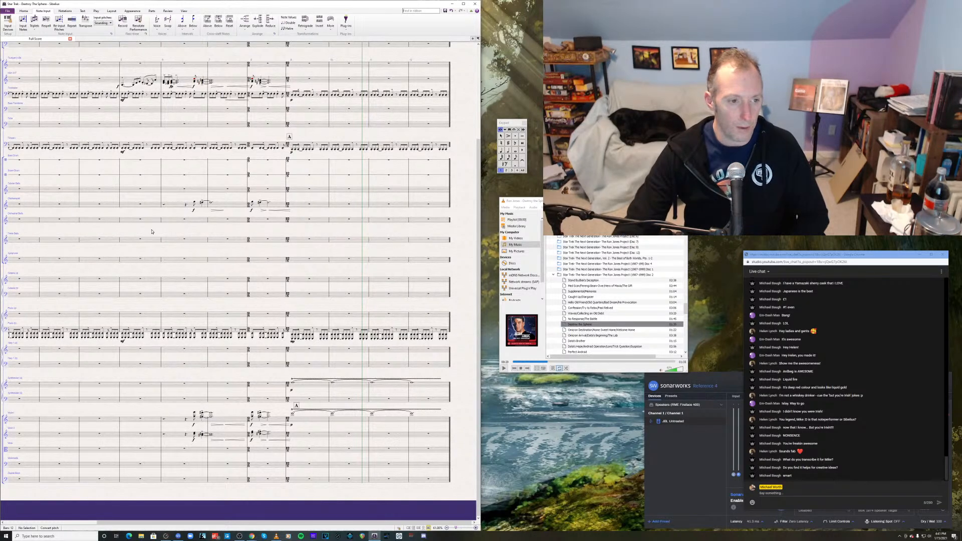
{"action": "scroll", "coordinate": [223, 229], "scroll_direction": "left", "scroll_amount": 3}
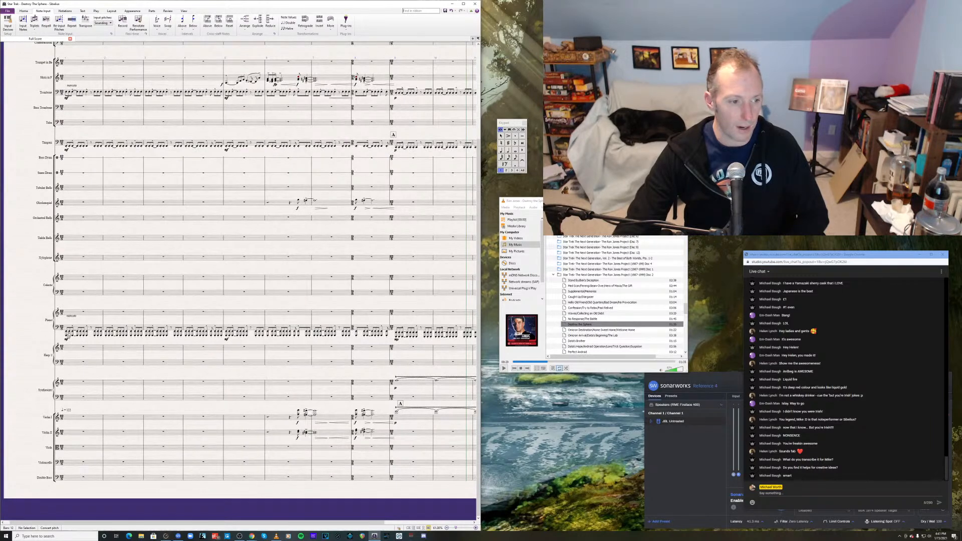
{"action": "scroll", "coordinate": [329, 302], "scroll_direction": "right", "scroll_amount": 3}
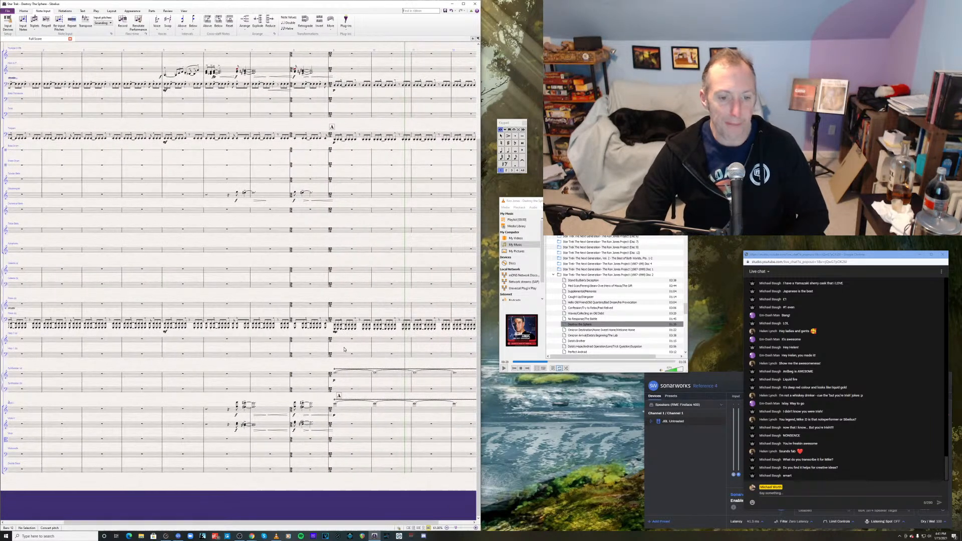
- Play back the score from bar 8 of the Piano part into the new section at rehearsal mark A
{"action": "left_click_drag", "start_coordinate": [344, 348], "coordinate": [338, 345]}
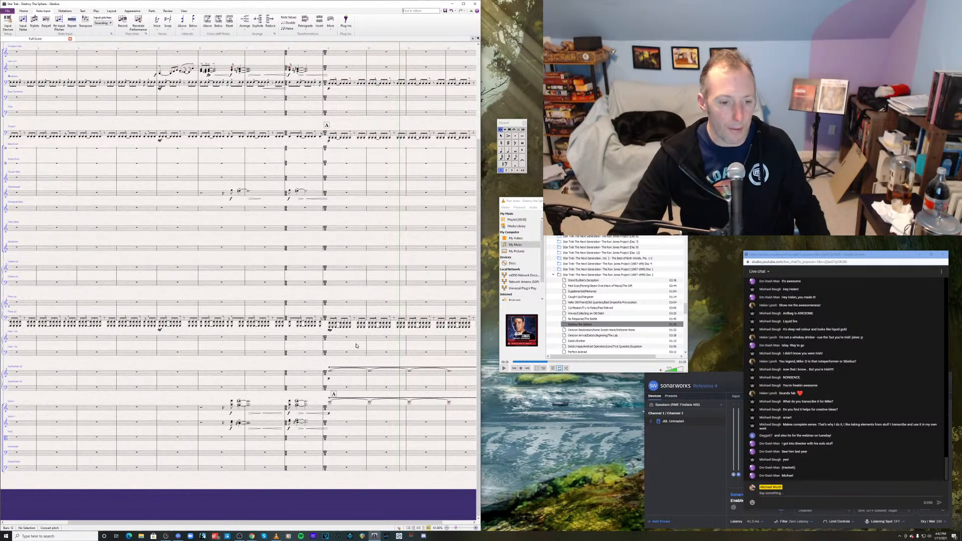
{"action": "left_click_drag", "start_coordinate": [353, 343], "coordinate": [329, 334]}
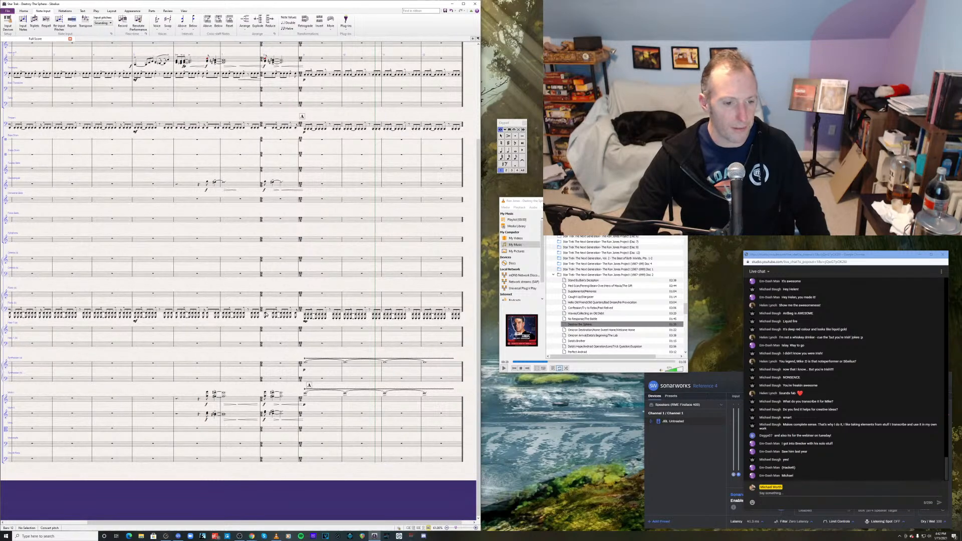
{"action": "left_click", "coordinate": [265, 315]}
{"action": "key", "text": "p"}
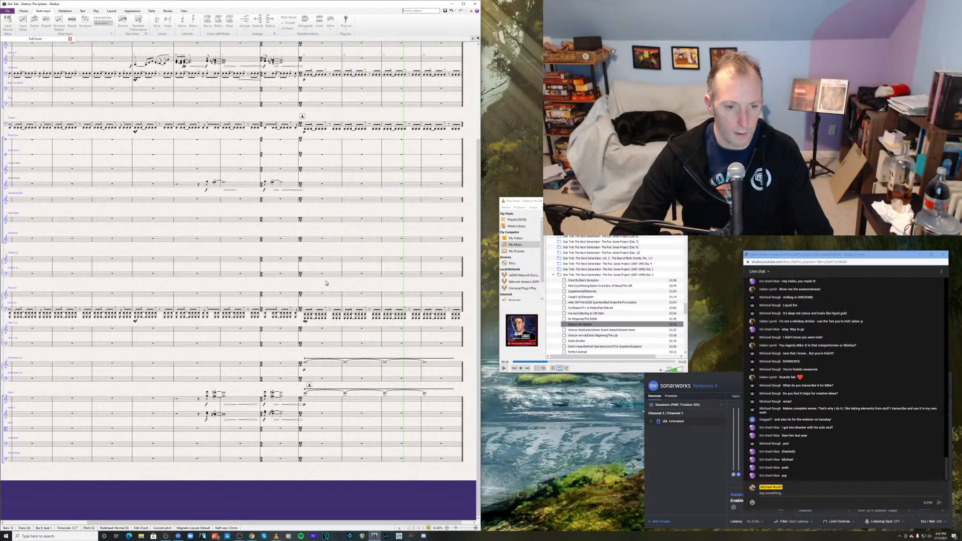
{"action": "key", "text": "space"}
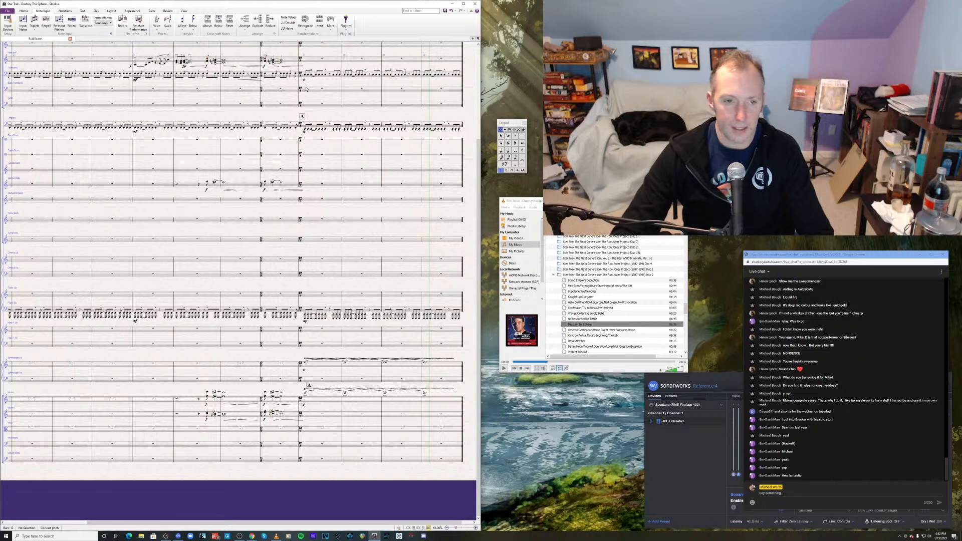
- Copy the Timpani's bars 9 to 12 into the Violoncello staff starting at bar 9 and raise the copied notes
{"action": "left_click", "coordinate": [314, 125]}
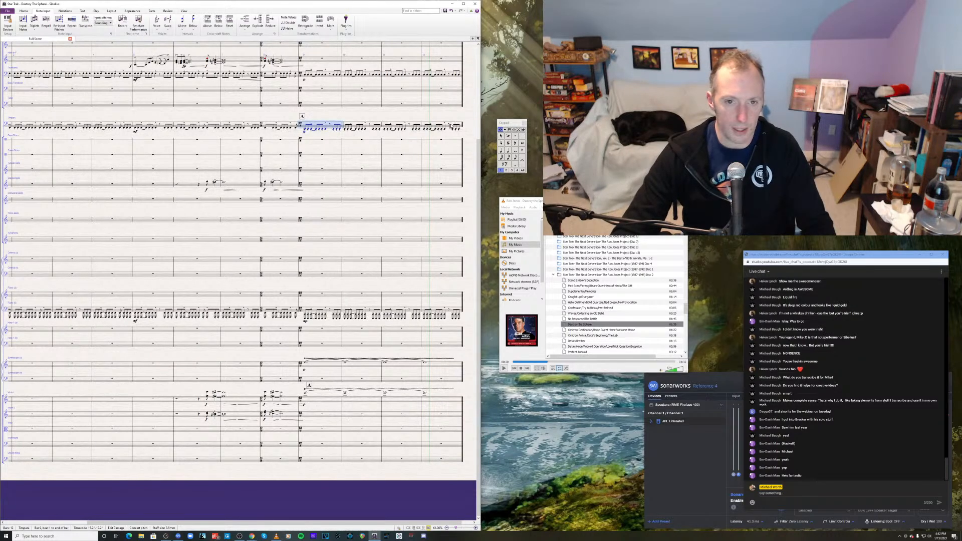
{"action": "left_click", "coordinate": [452, 126], "text": "shift"}
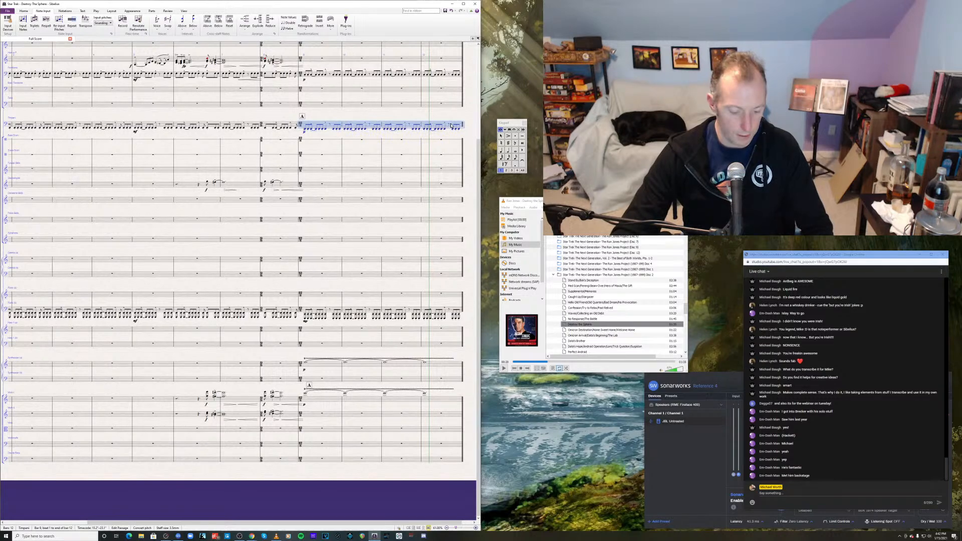
{"action": "left_click", "coordinate": [311, 445]}
{"action": "key", "text": "ctrl+shift+Right"}
{"action": "key", "text": "ctrl+shift+Right"}
{"action": "key", "text": "ctrl+shift+Right"}
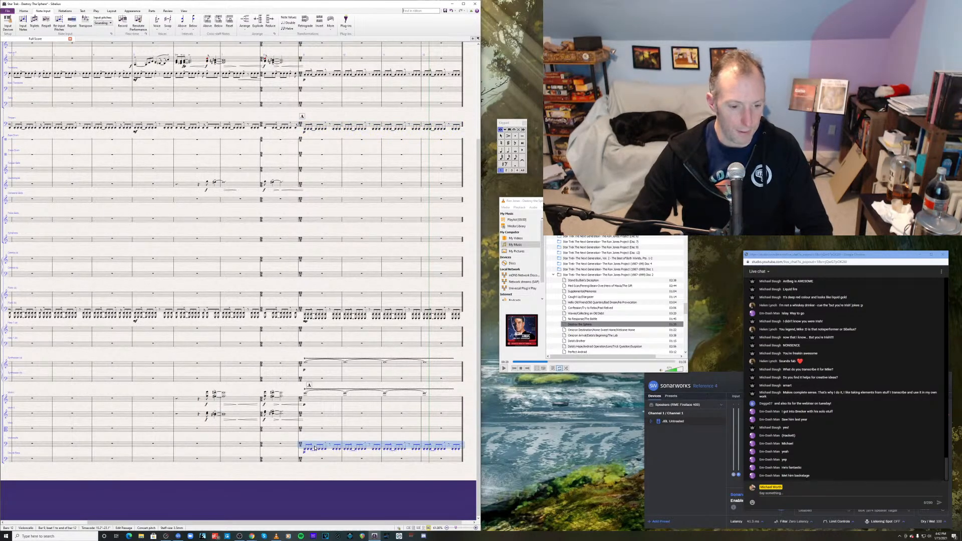
{"action": "key", "text": "Up"}
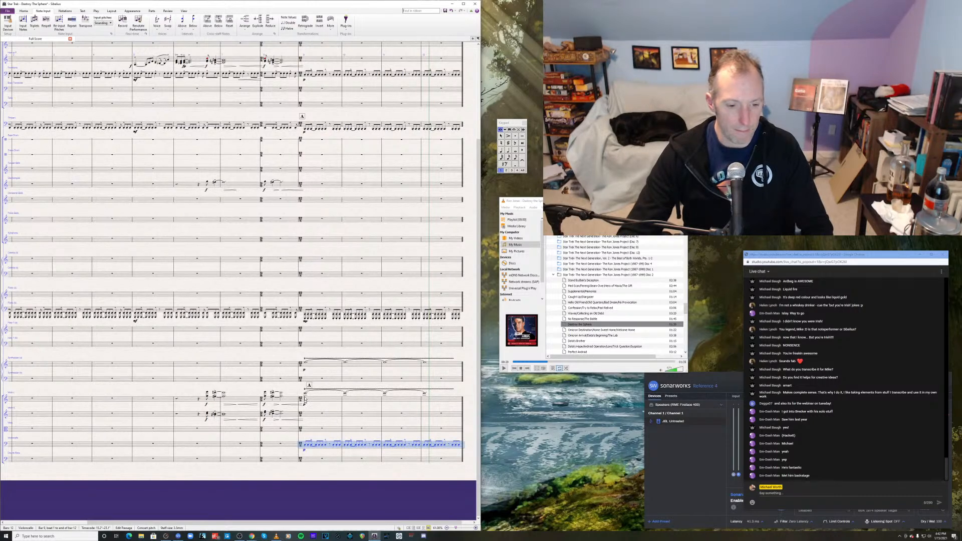
- Play back the section from the first Violin I note of bar 9 to check the added Violoncello part
{"action": "left_click", "coordinate": [306, 395]}
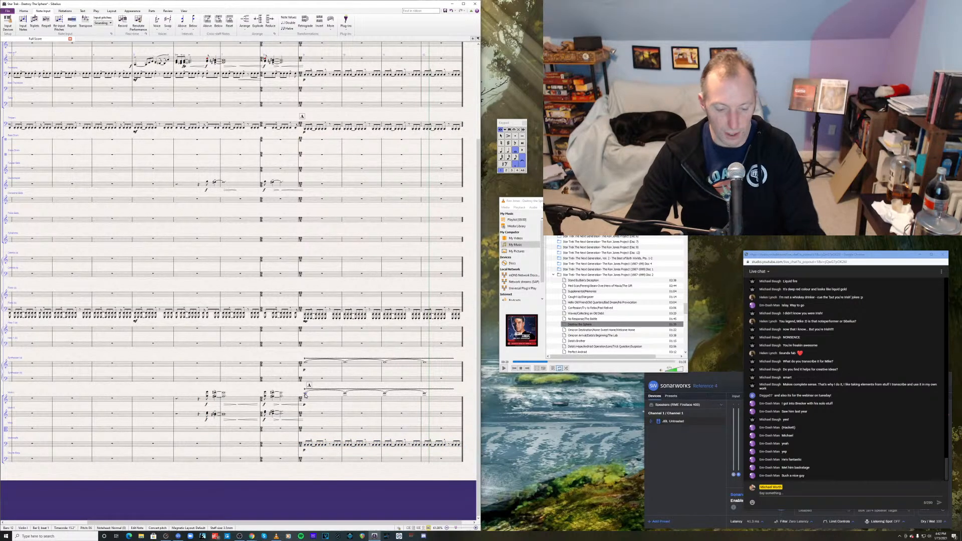
{"action": "key", "text": "space"}
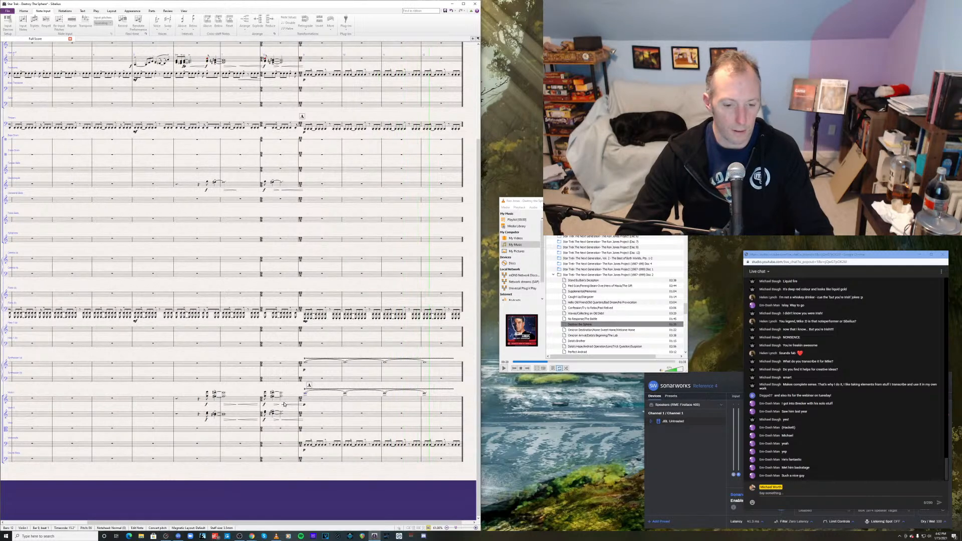
{"action": "key", "text": "Escape"}
{"action": "key", "text": "Escape"}
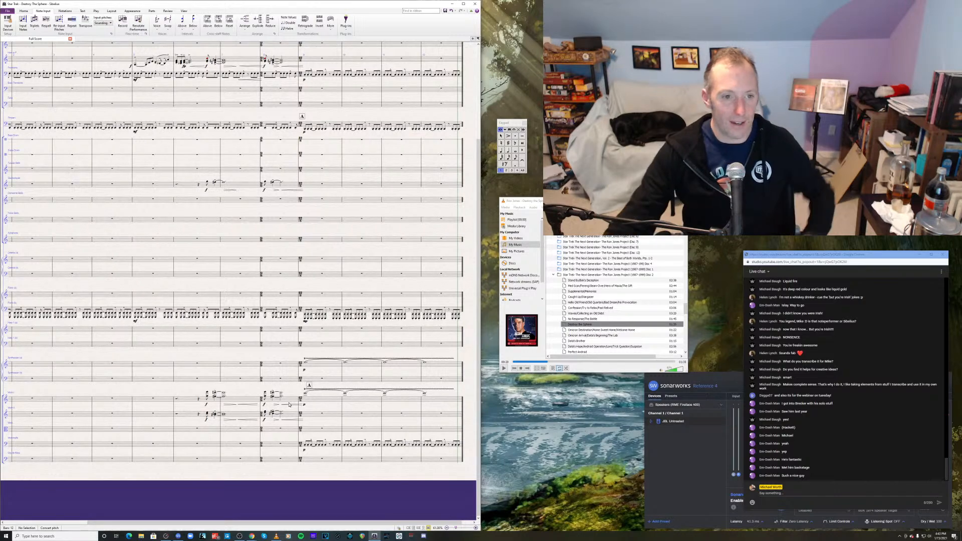
{"action": "scroll", "coordinate": [240, 234], "scroll_direction": "up", "scroll_amount": 1}
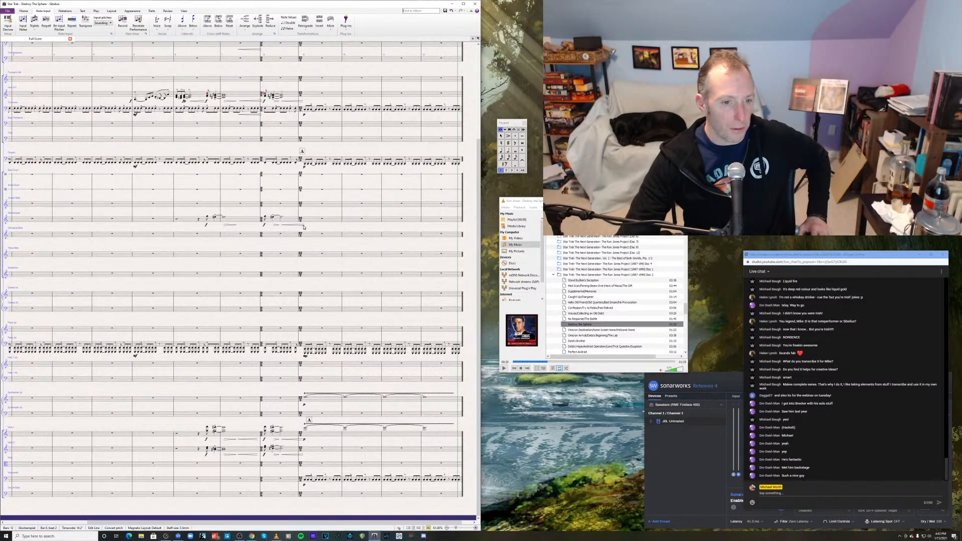
{"action": "scroll", "coordinate": [303, 227], "scroll_direction": "up", "scroll_amount": 1}
{"action": "left_click", "coordinate": [303, 241]}
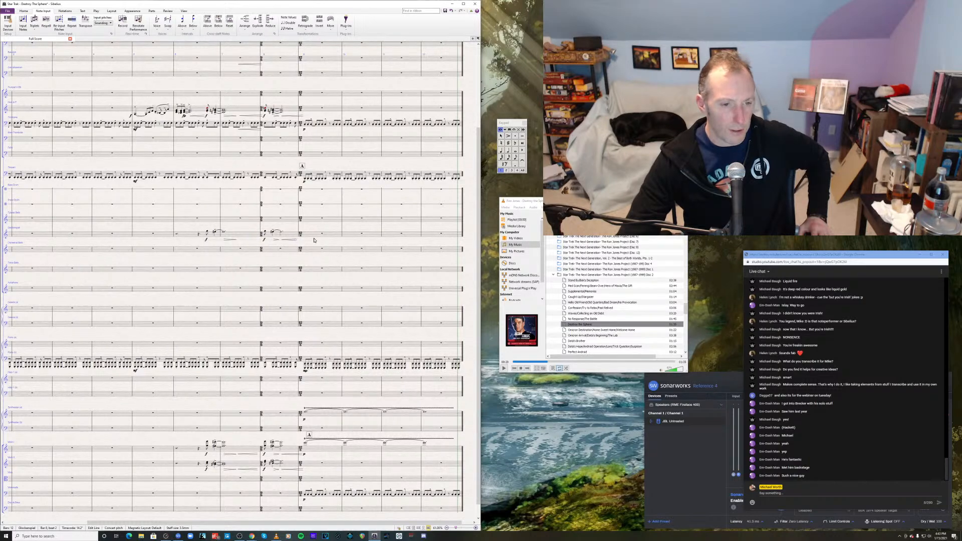
{"action": "key", "text": "Escape"}
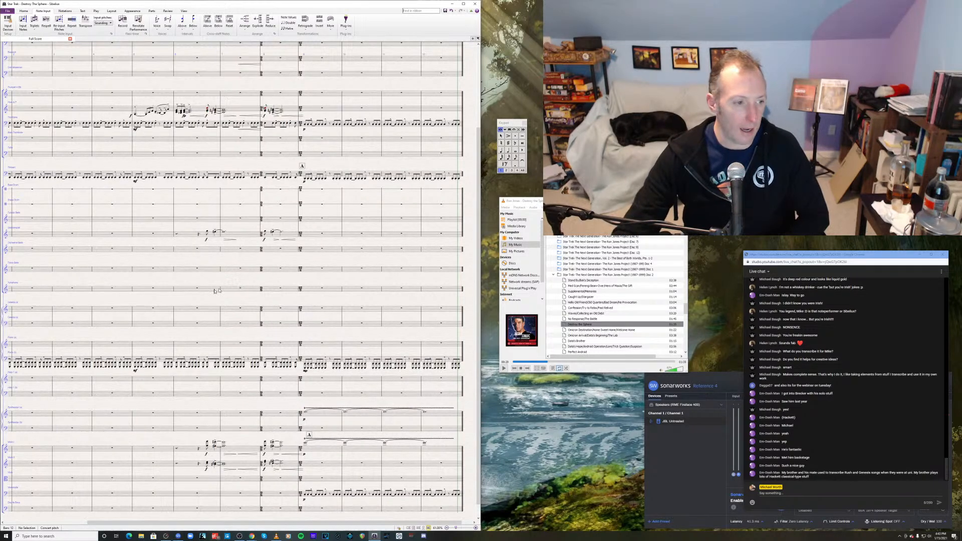
{"action": "left_click", "coordinate": [309, 346]}
{"action": "key", "text": "Escape"}
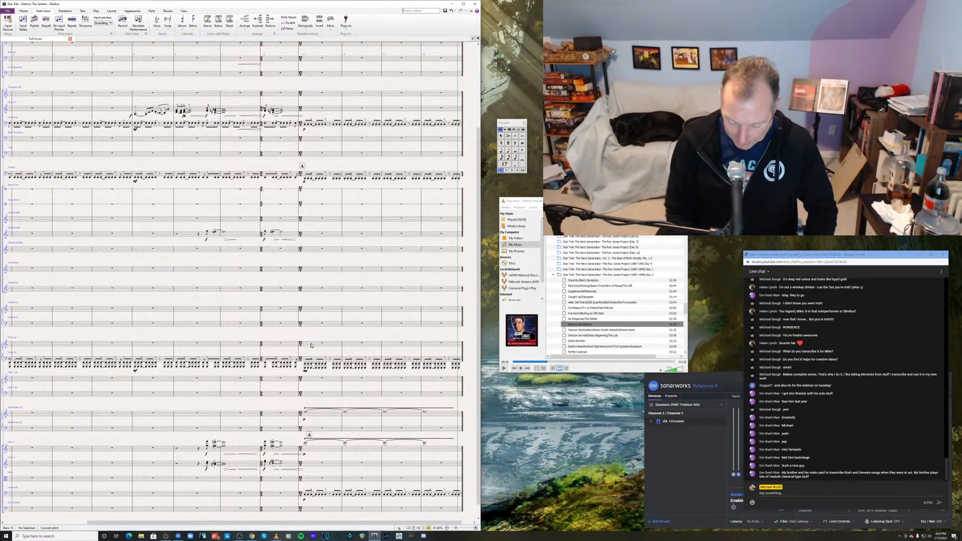
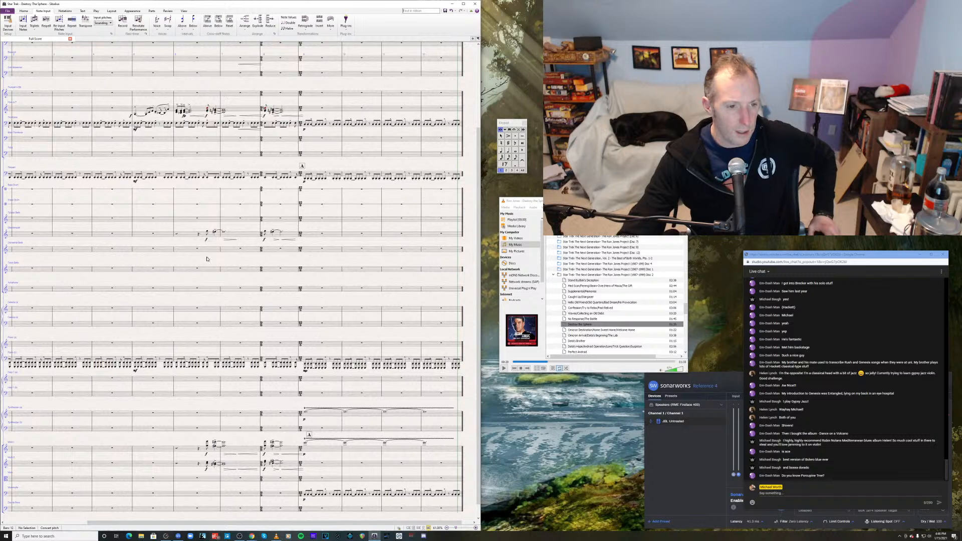
- Close the "Destroy The Sphere" score and dismiss the Quick Start window
{"action": "left_click_drag", "start_coordinate": [212, 260], "coordinate": [275, 275]}
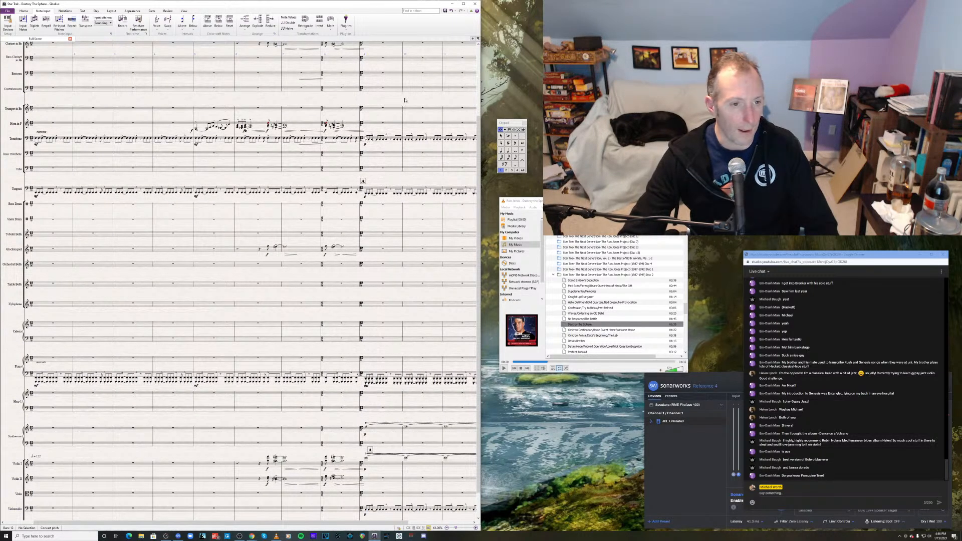
{"action": "left_click", "coordinate": [475, 4]}
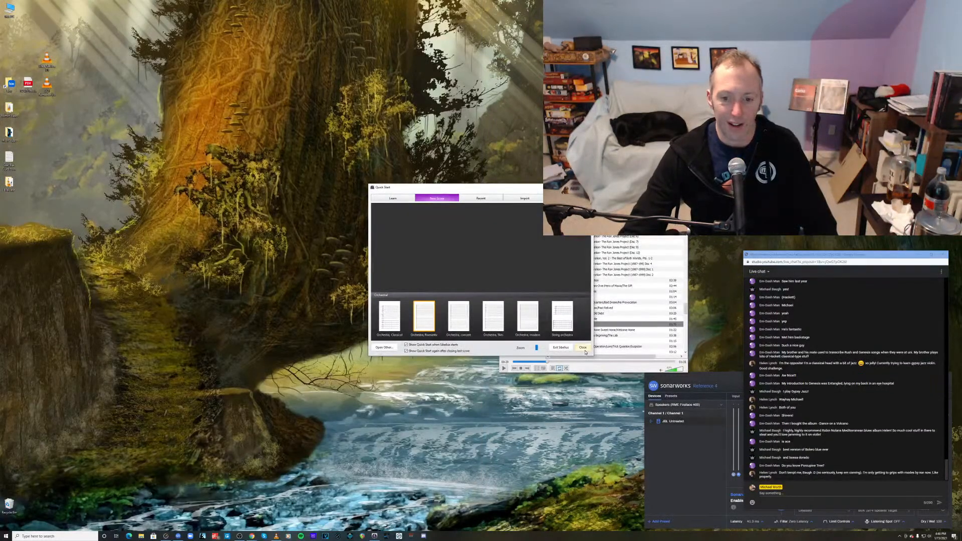
{"action": "left_click", "coordinate": [582, 347]}
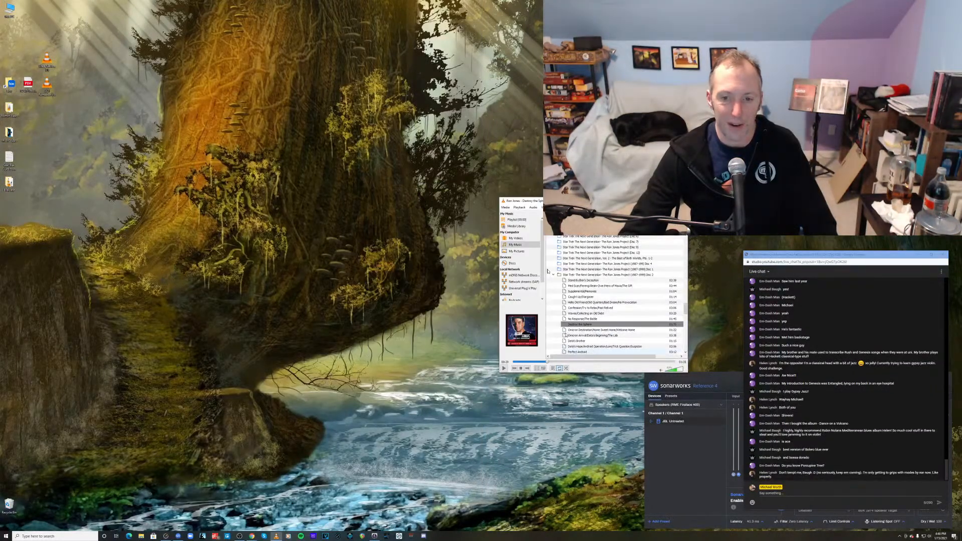
- Browse the Film and TV Transcriptions folder in Box, including its Star Wars A New Hope subfolder, and close the file window
{"action": "left_click_drag", "start_coordinate": [518, 203], "coordinate": [366, 209]}
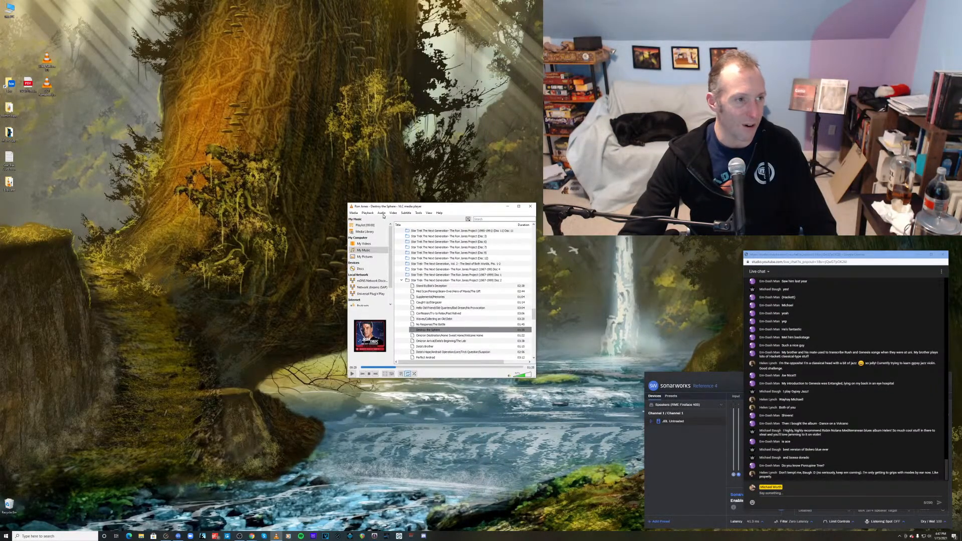
{"action": "double_click", "coordinate": [5, 86]}
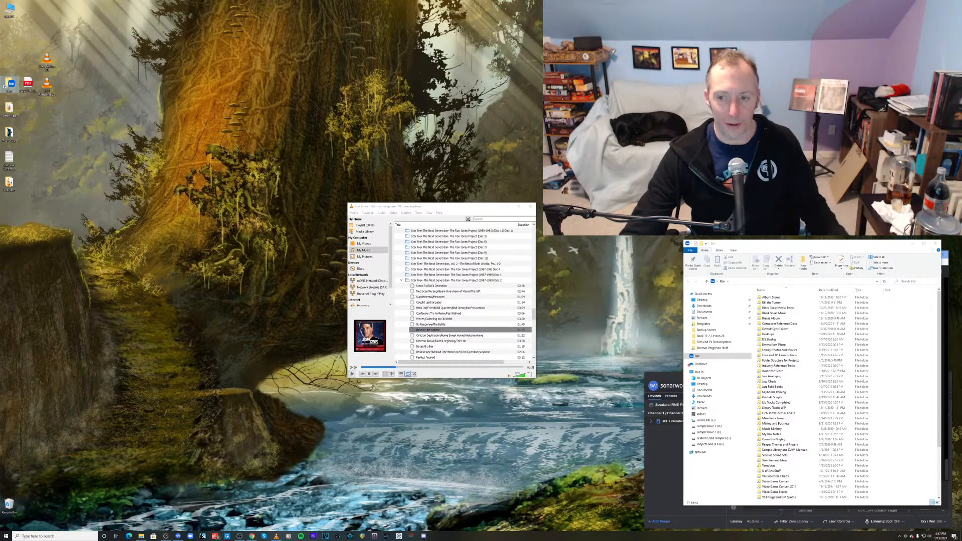
{"action": "left_click_drag", "start_coordinate": [736, 247], "coordinate": [244, 186]}
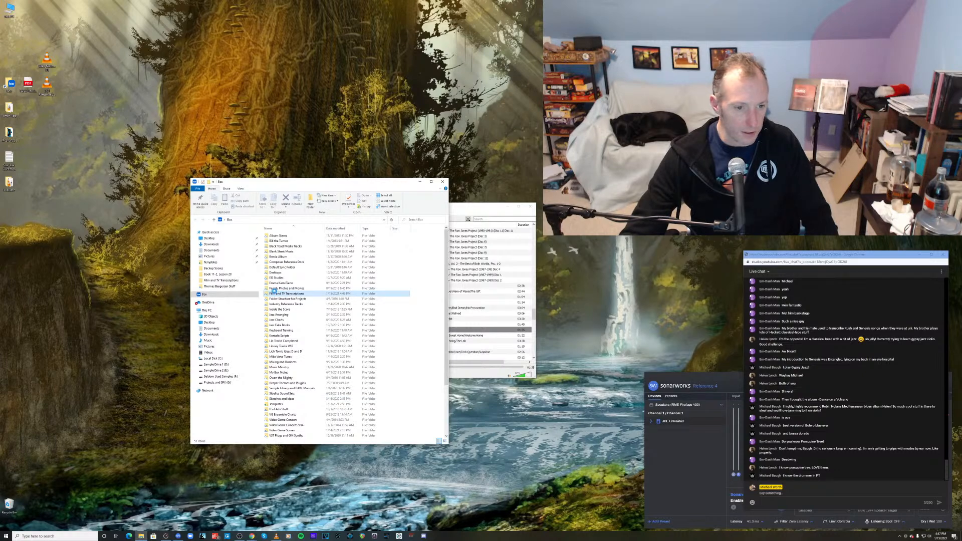
{"action": "double_click", "coordinate": [275, 294]}
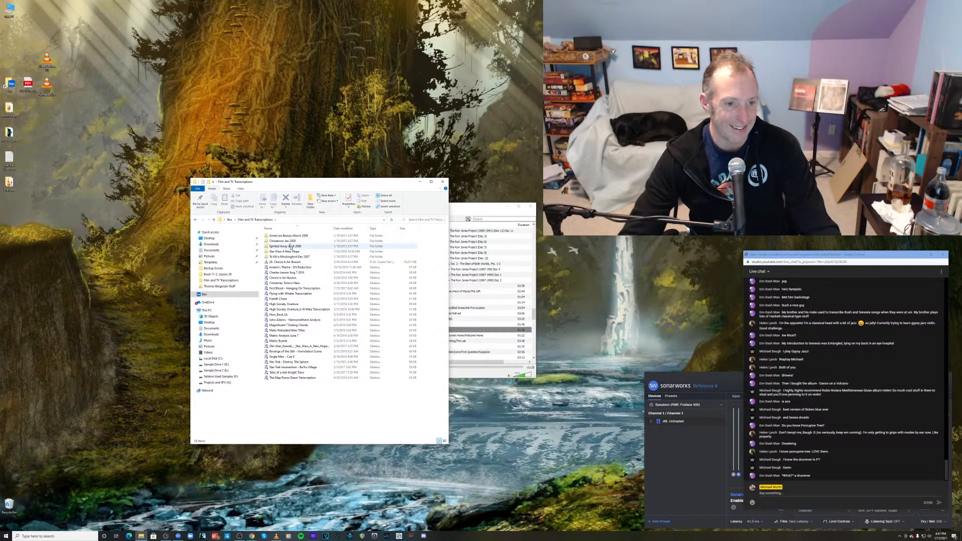
{"action": "double_click", "coordinate": [290, 252]}
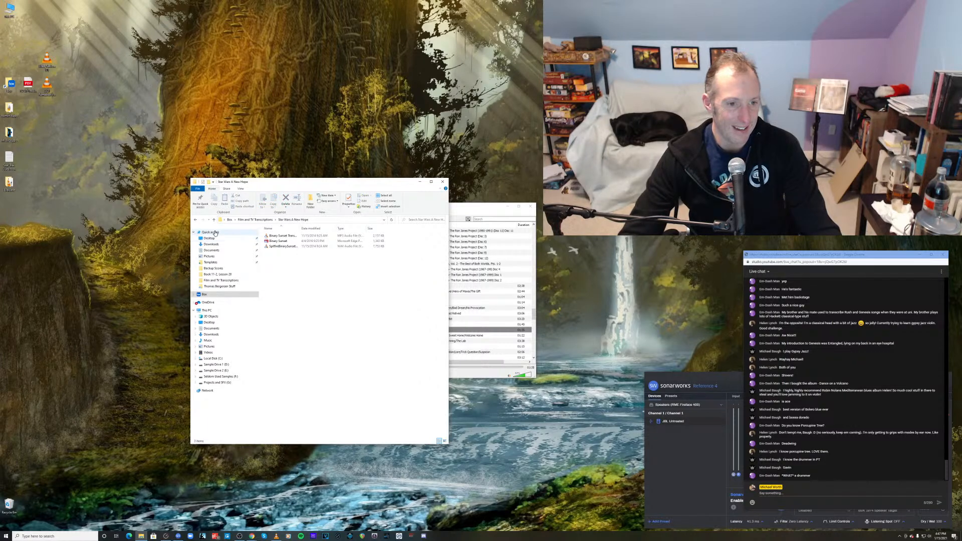
{"action": "left_click", "coordinate": [197, 220]}
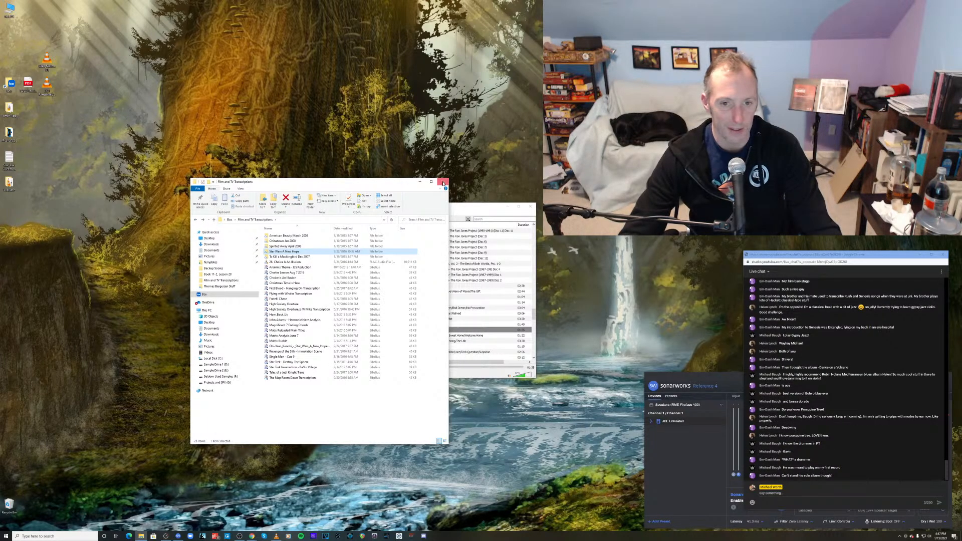
{"action": "left_click", "coordinate": [442, 182]}
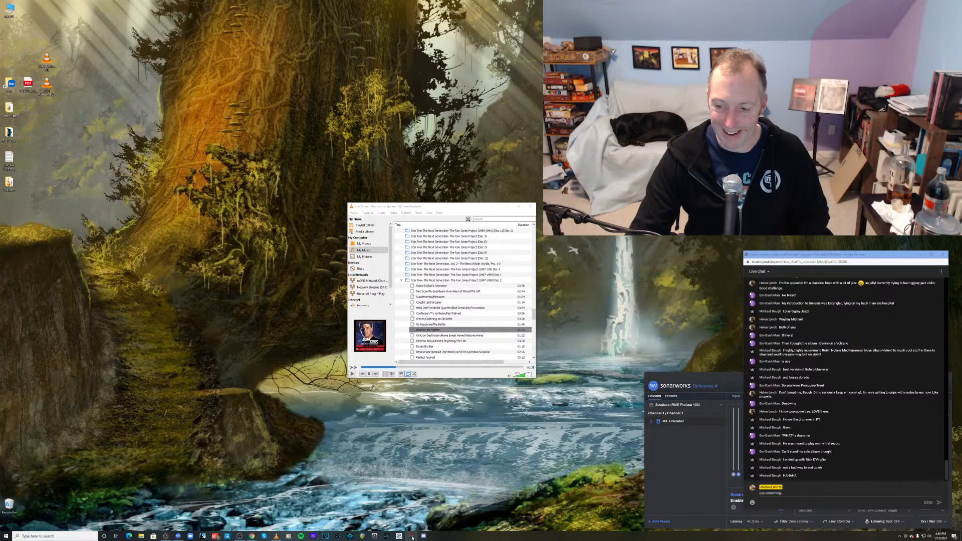
- Switch to Kontakt and load The Grandeur piano instrument from the library list
{"action": "left_click", "coordinate": [510, 329]}
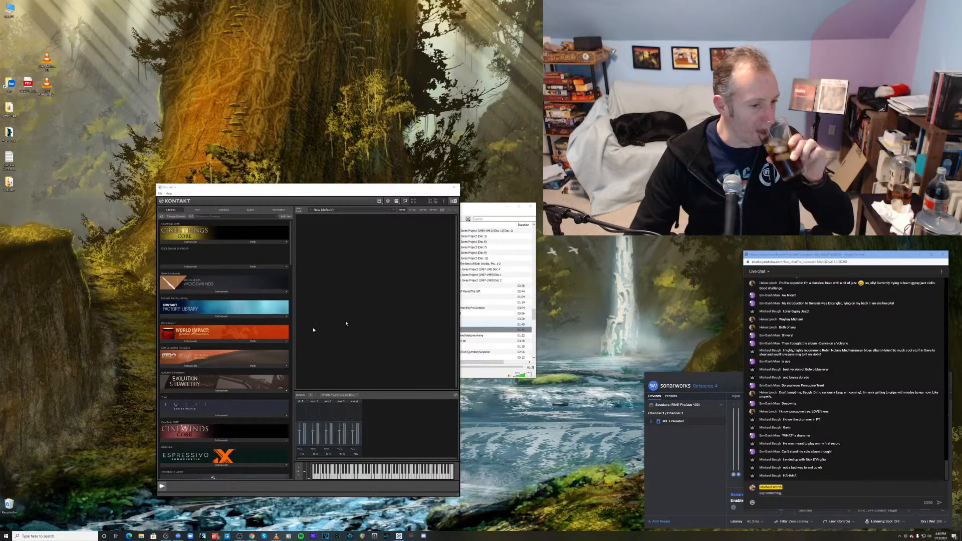
{"action": "left_click_drag", "start_coordinate": [290, 261], "coordinate": [289, 464]}
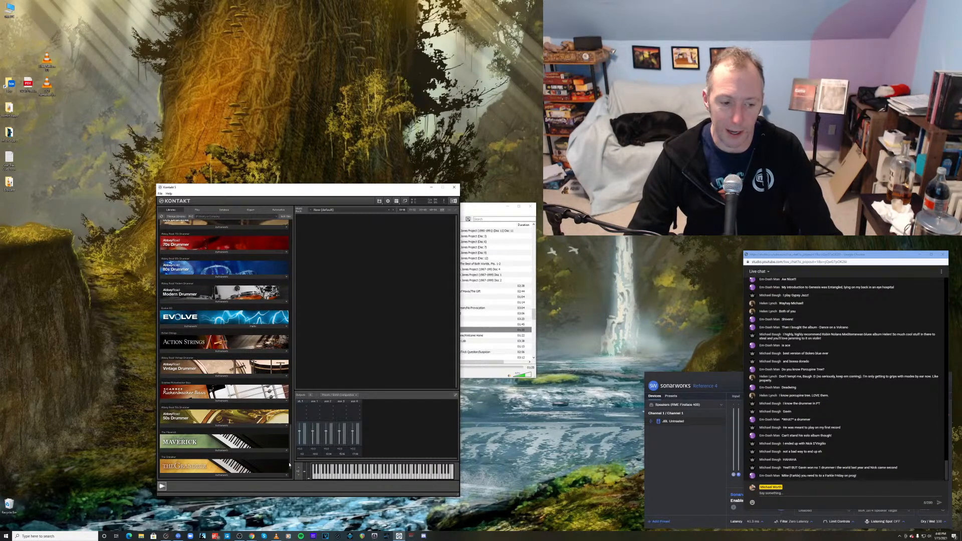
{"action": "left_click", "coordinate": [243, 475]}
{"action": "scroll", "coordinate": [191, 464], "scroll_direction": "down", "scroll_amount": 1}
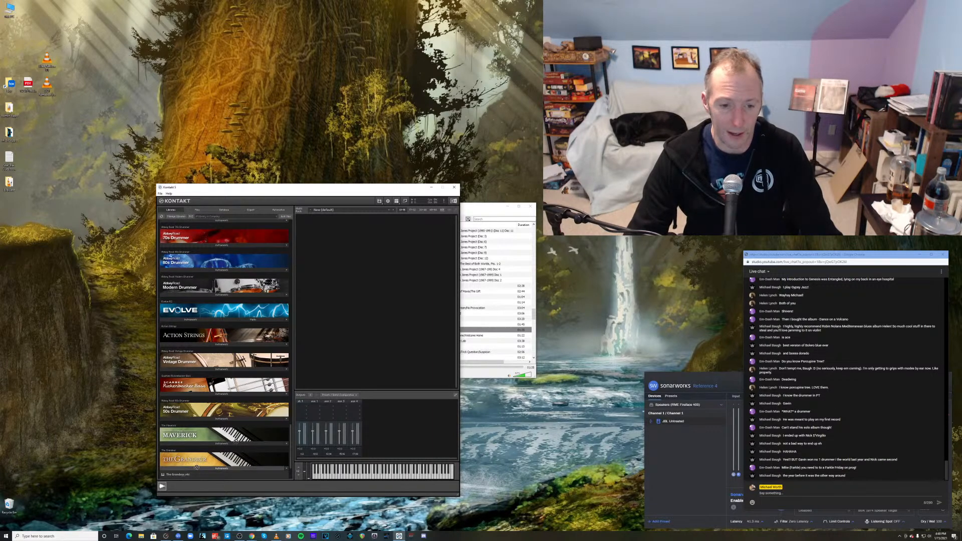
{"action": "double_click", "coordinate": [197, 474]}
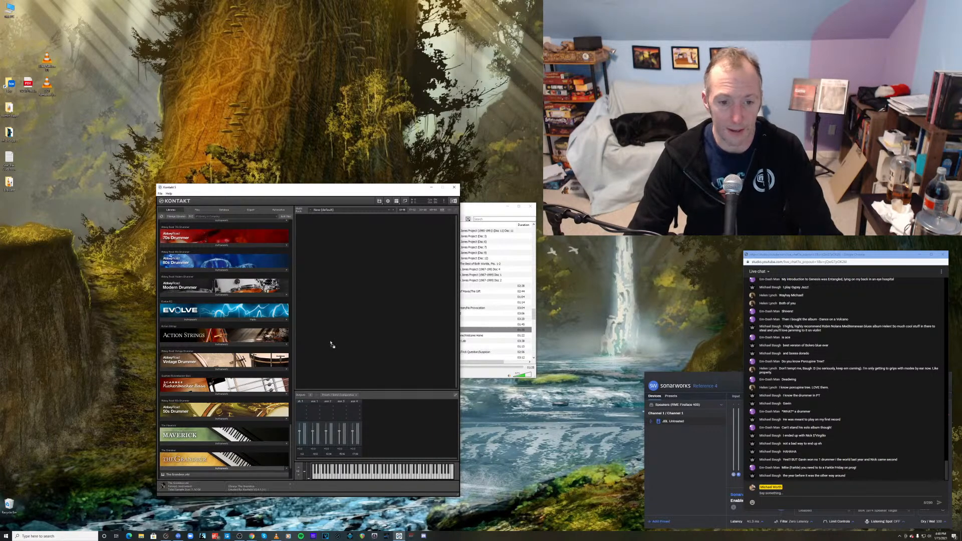
- Close the VLC media player and switch to a Chrome browser window
{"action": "left_click", "coordinate": [530, 206]}
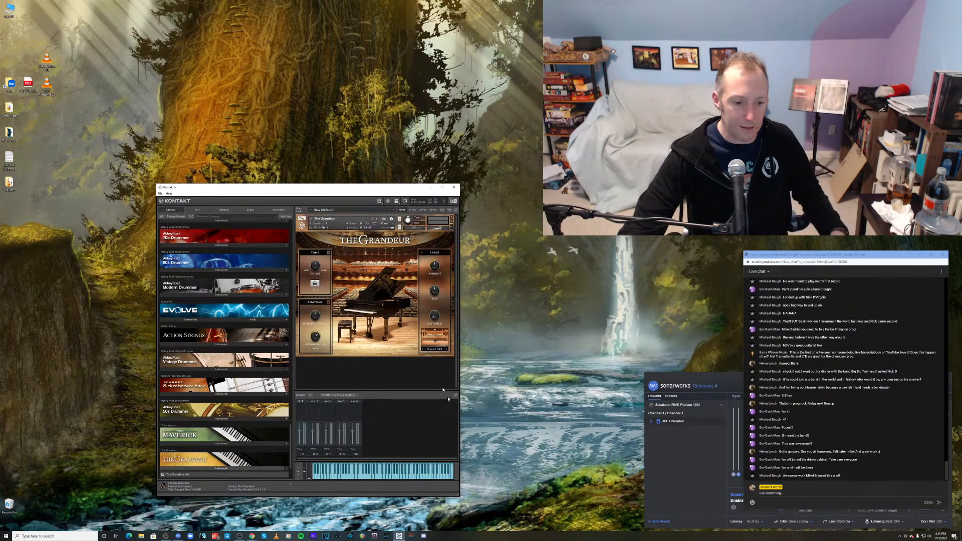
{"action": "left_click", "coordinate": [251, 538]}
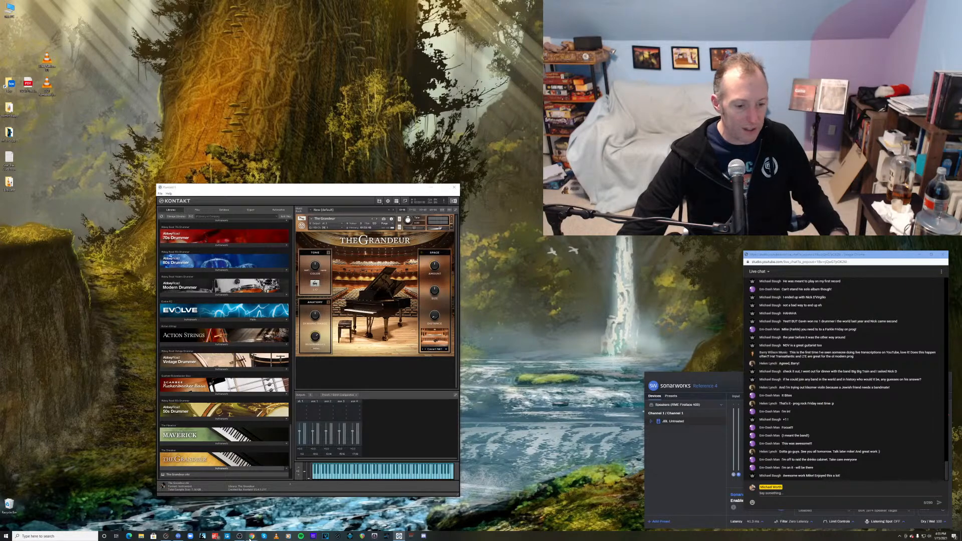
{"action": "left_click", "coordinate": [244, 522]}
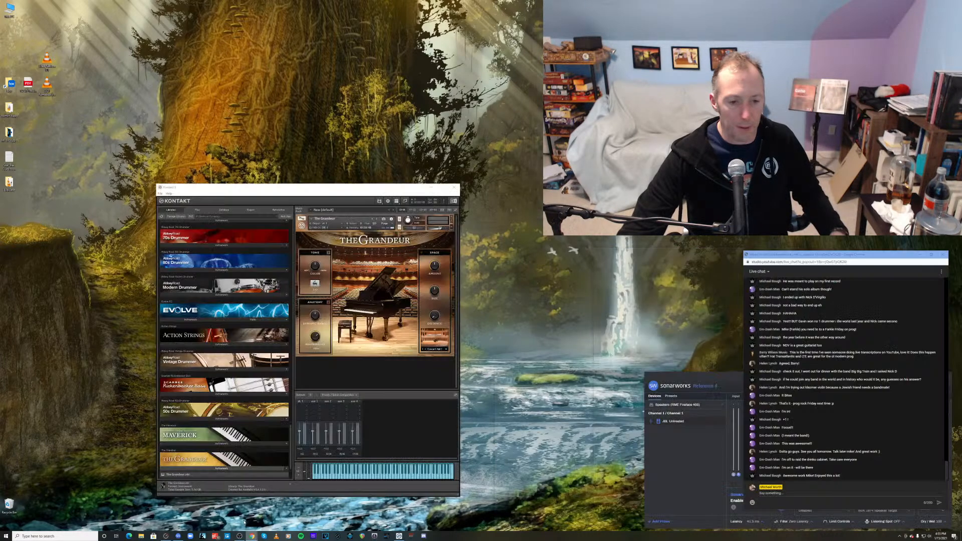